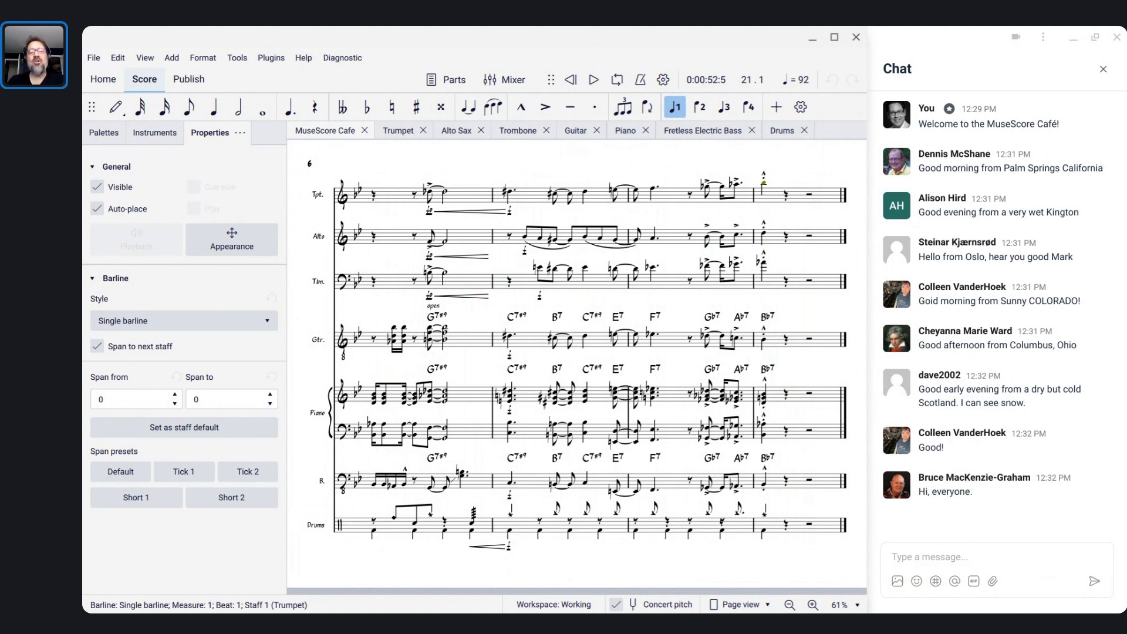
Return to the beginning of the MuseScore Cafe score.
click(356, 166)
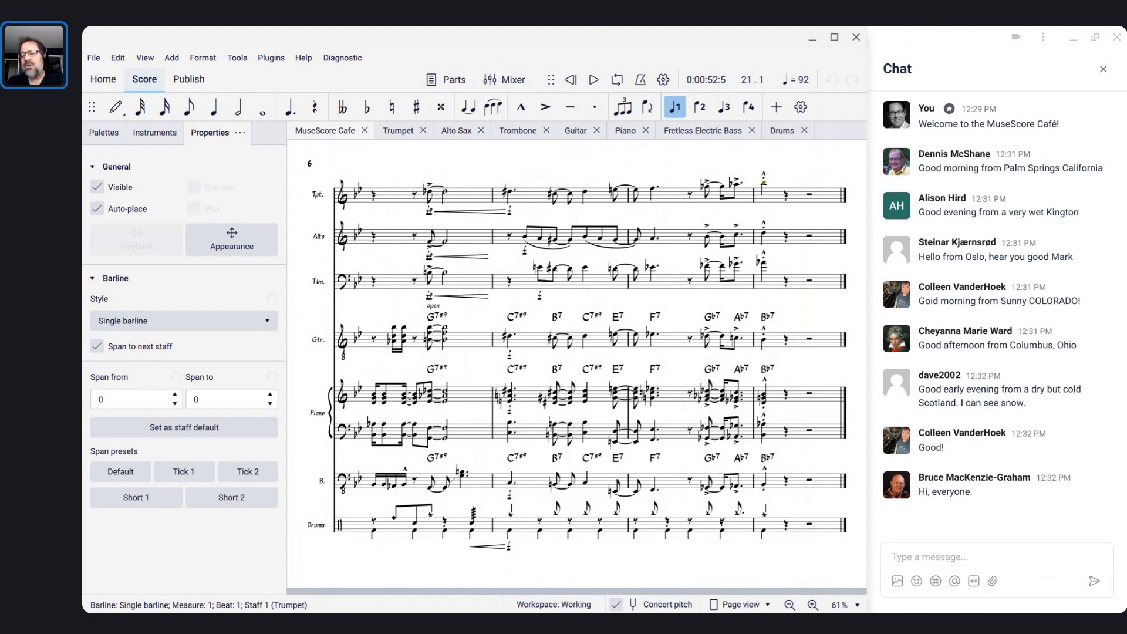
click(302, 144)
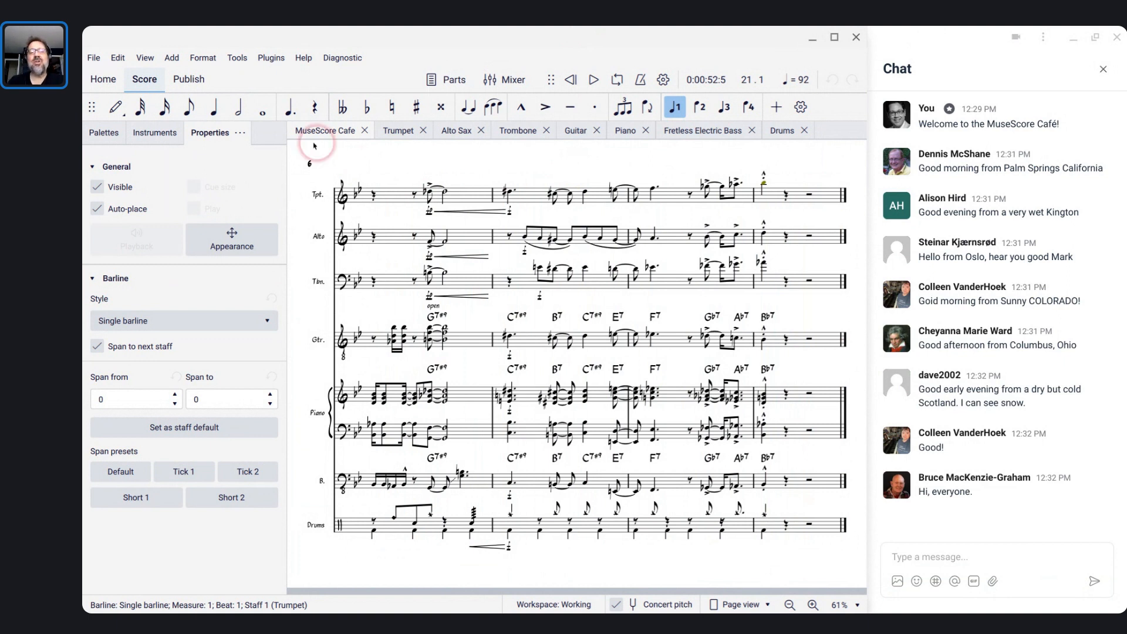
key(Home)
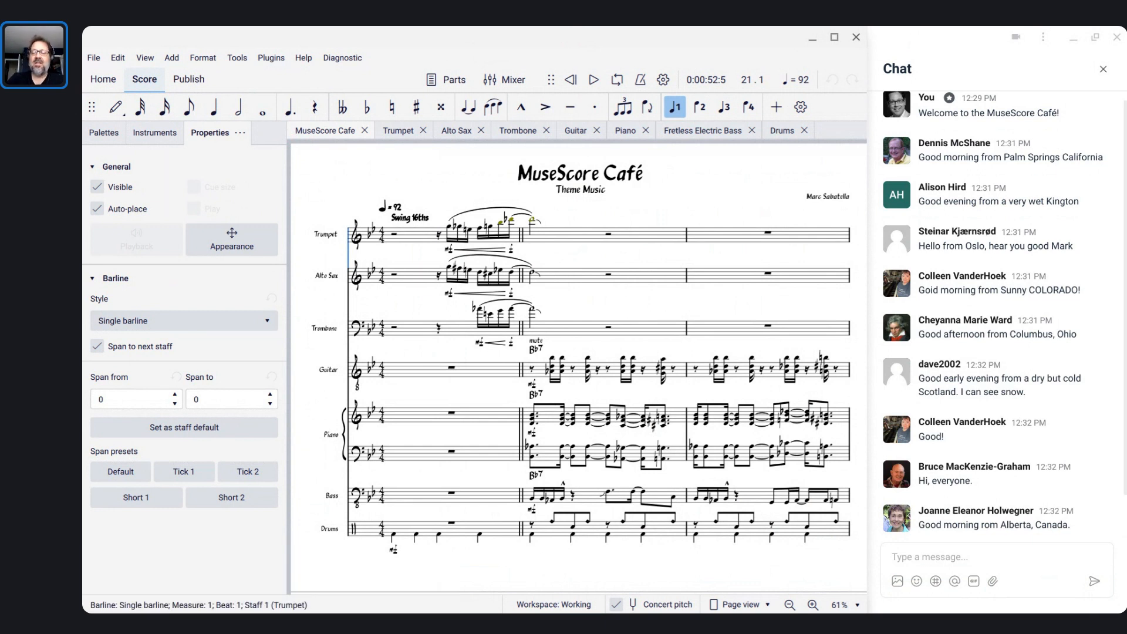
Create a new score from chosen instruments, adding Piano from the Keyboards family and Oboe from the Woodwinds family.
key(ctrl+n)
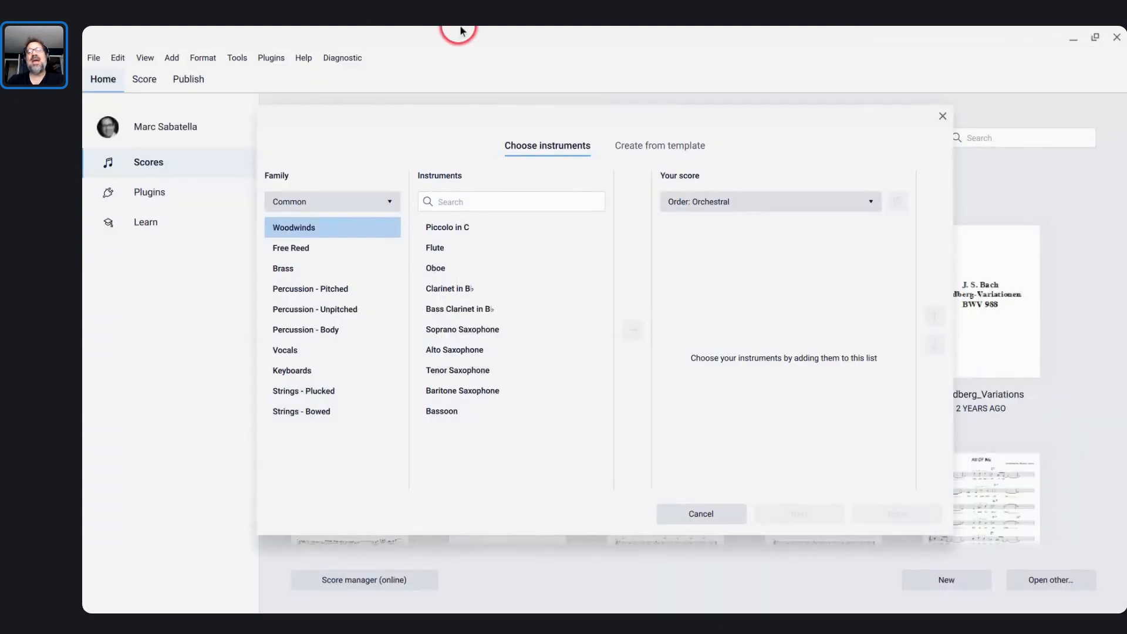
click(558, 107)
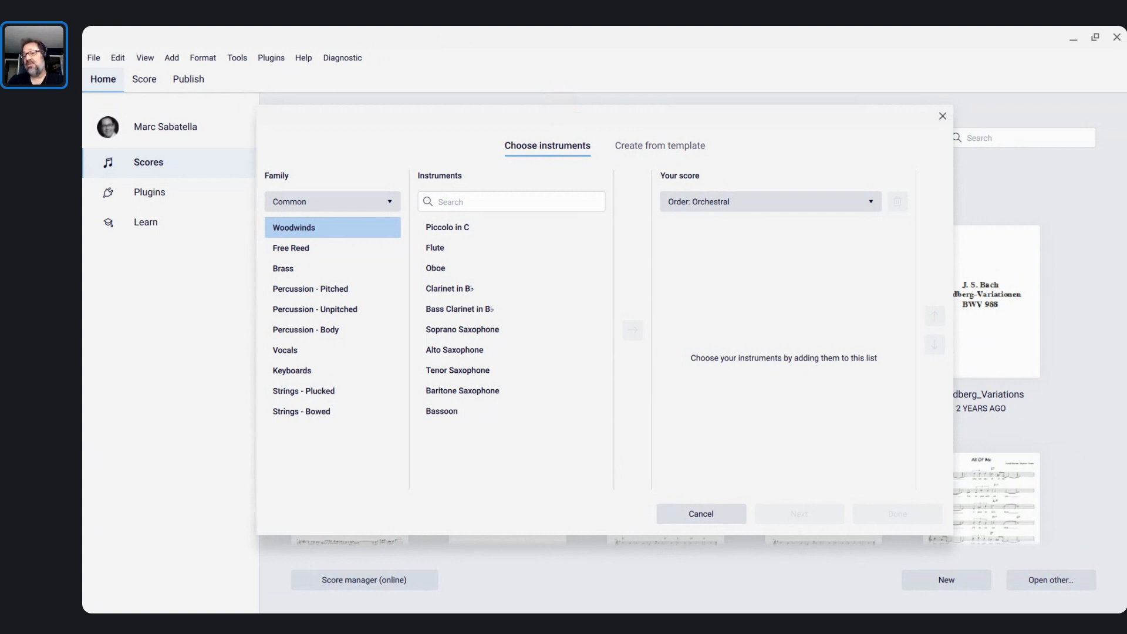
click(645, 153)
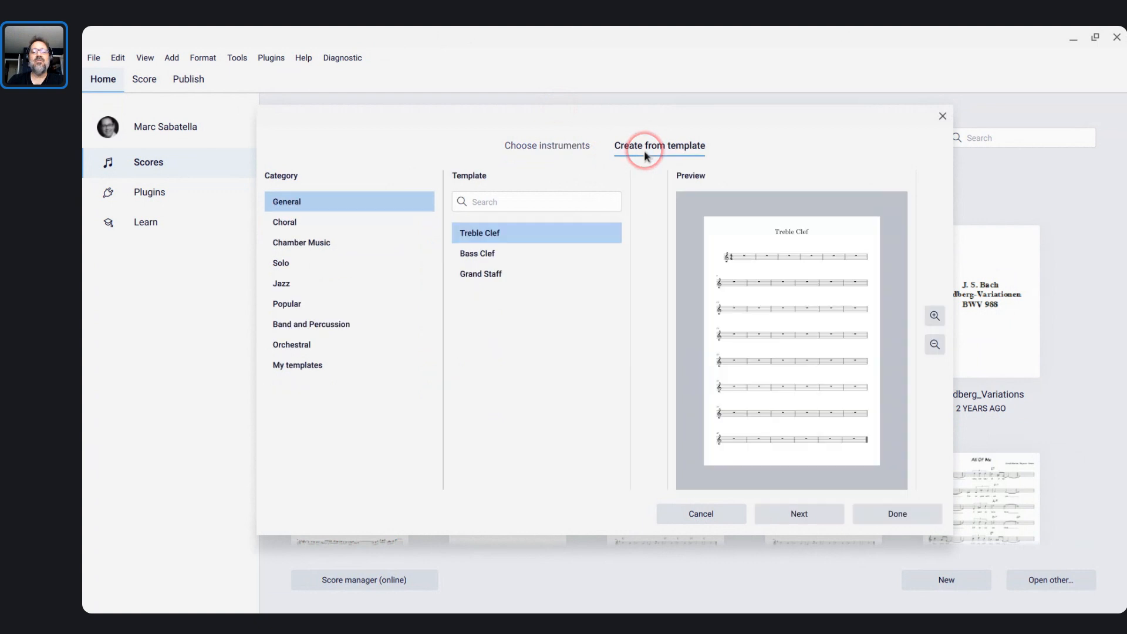
click(568, 147)
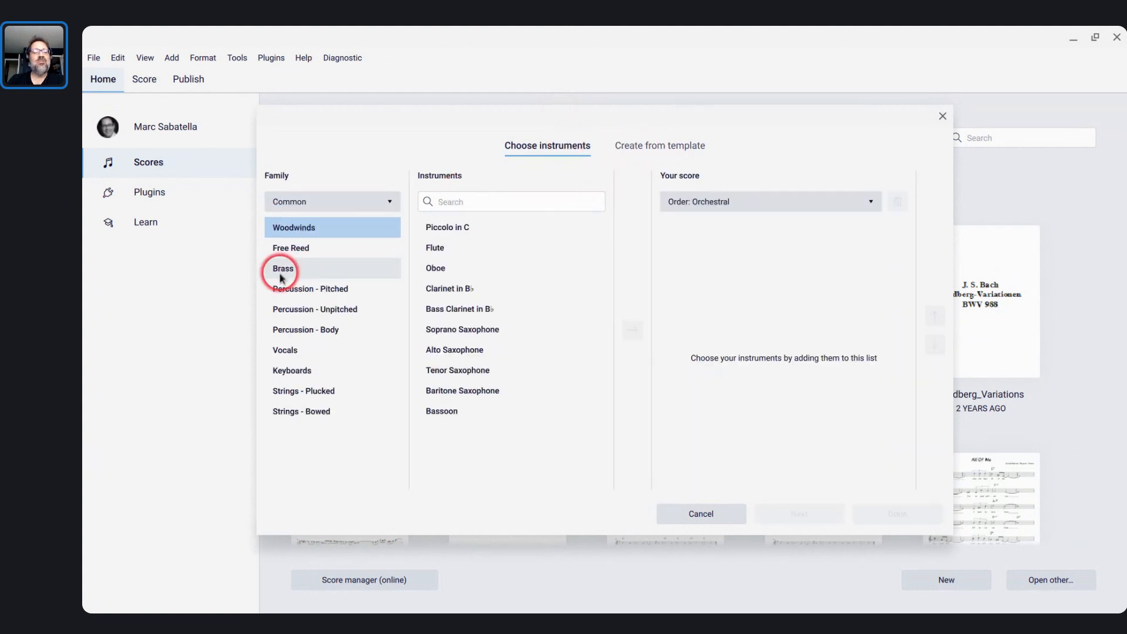
click(288, 368)
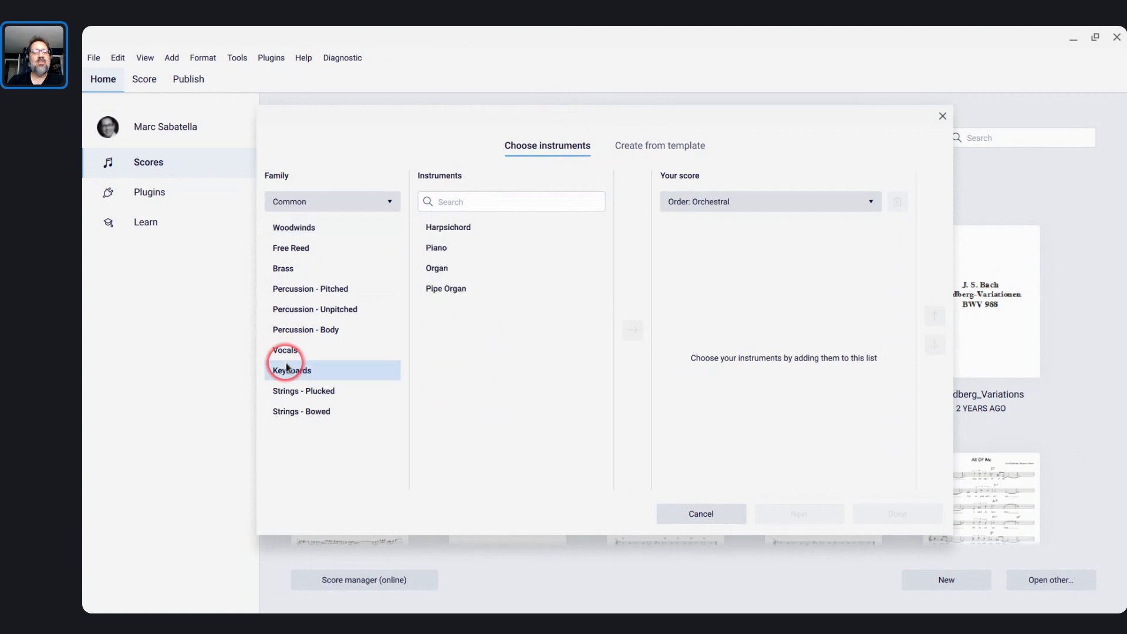
double_click(461, 250)
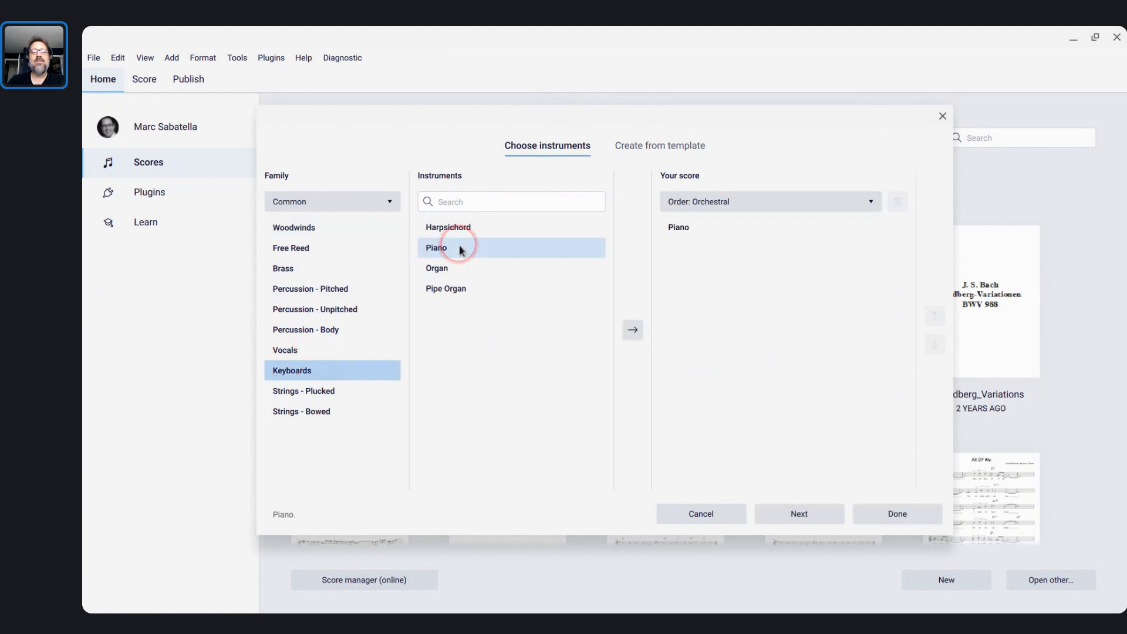
click(286, 237)
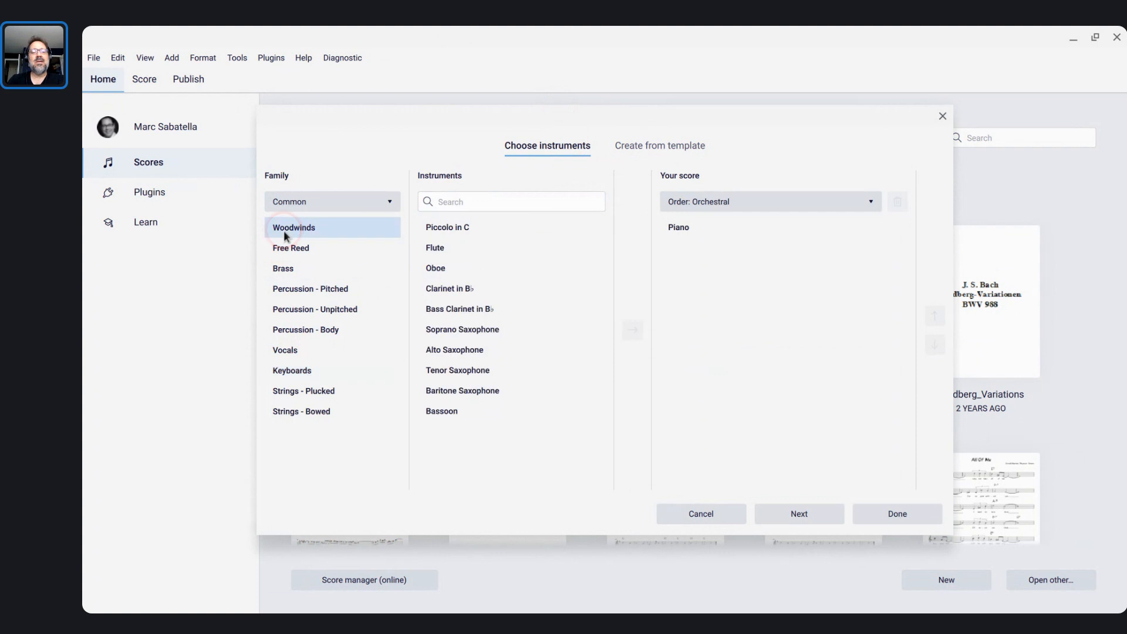
double_click(439, 271)
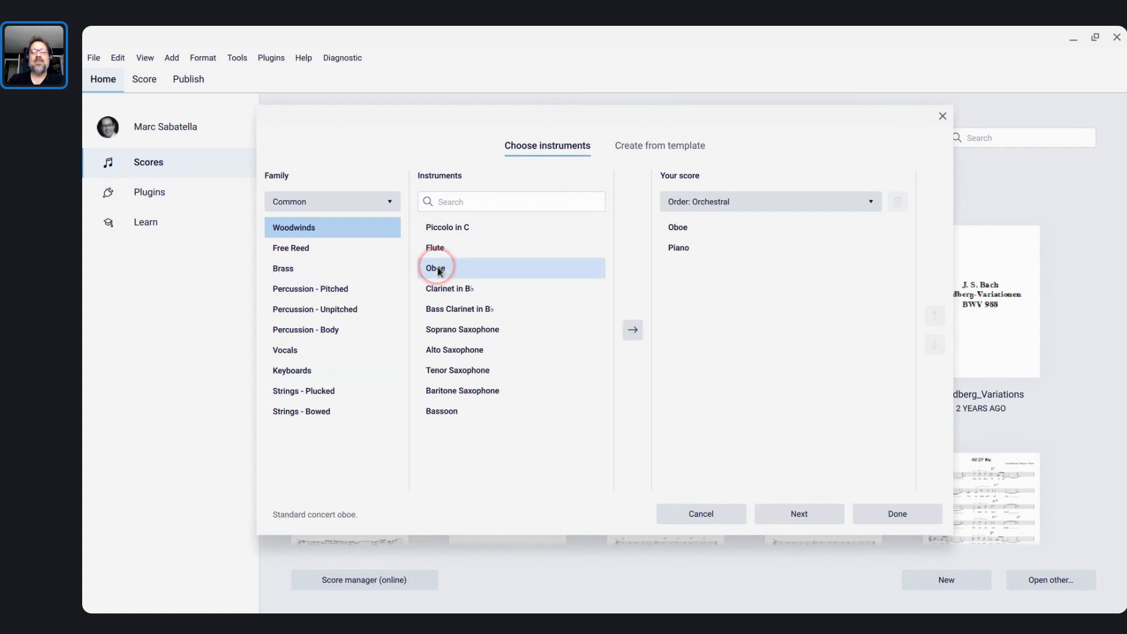
click(904, 518)
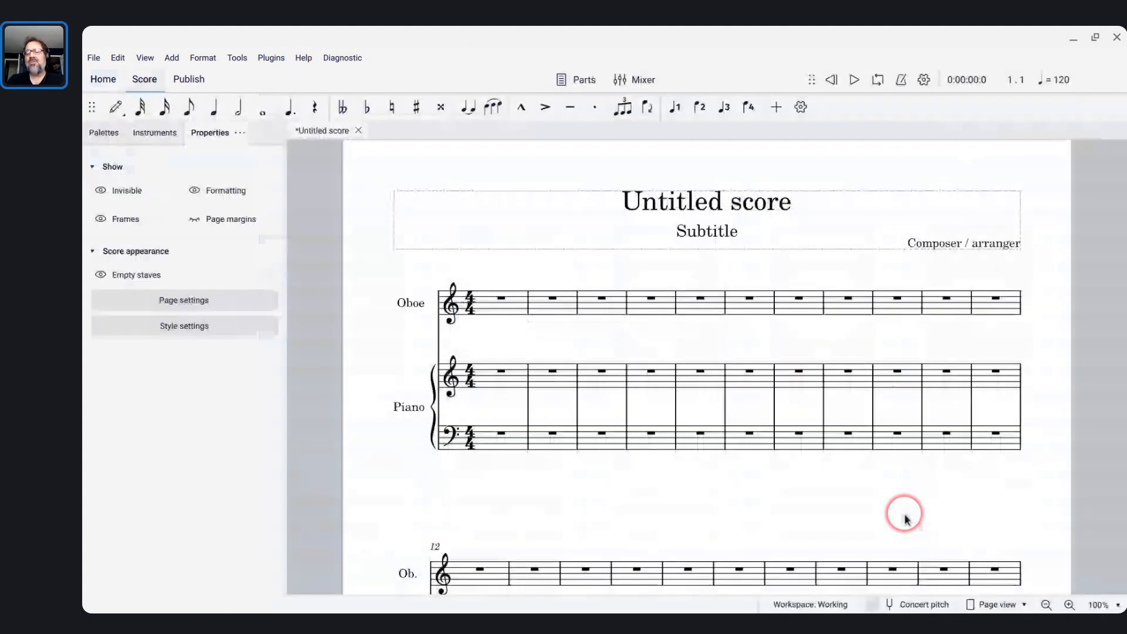
Select the first oboe measure and resize the untitled score's window so the chat stays visible beside it.
click(511, 304)
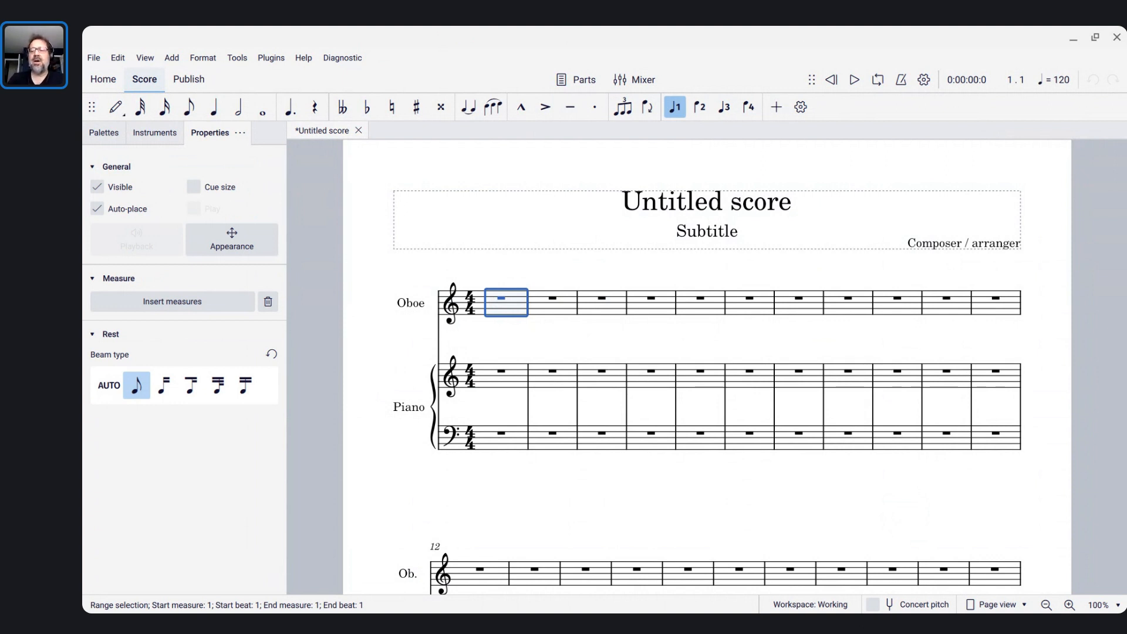
click(626, 195)
key(alt+equal)
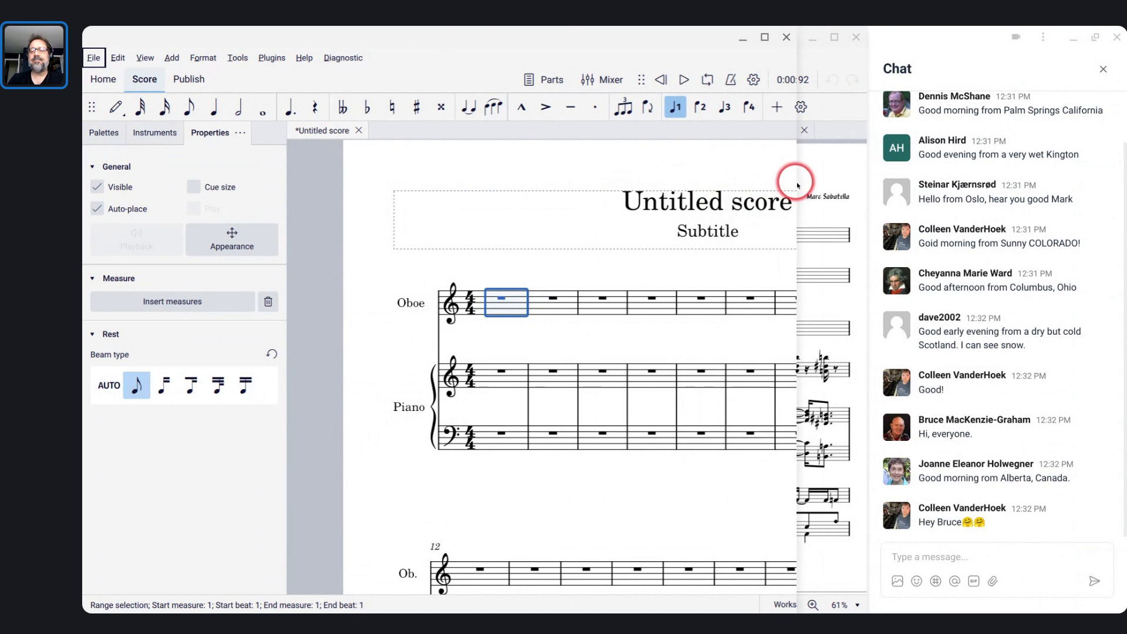
drag(794, 184, 870, 198)
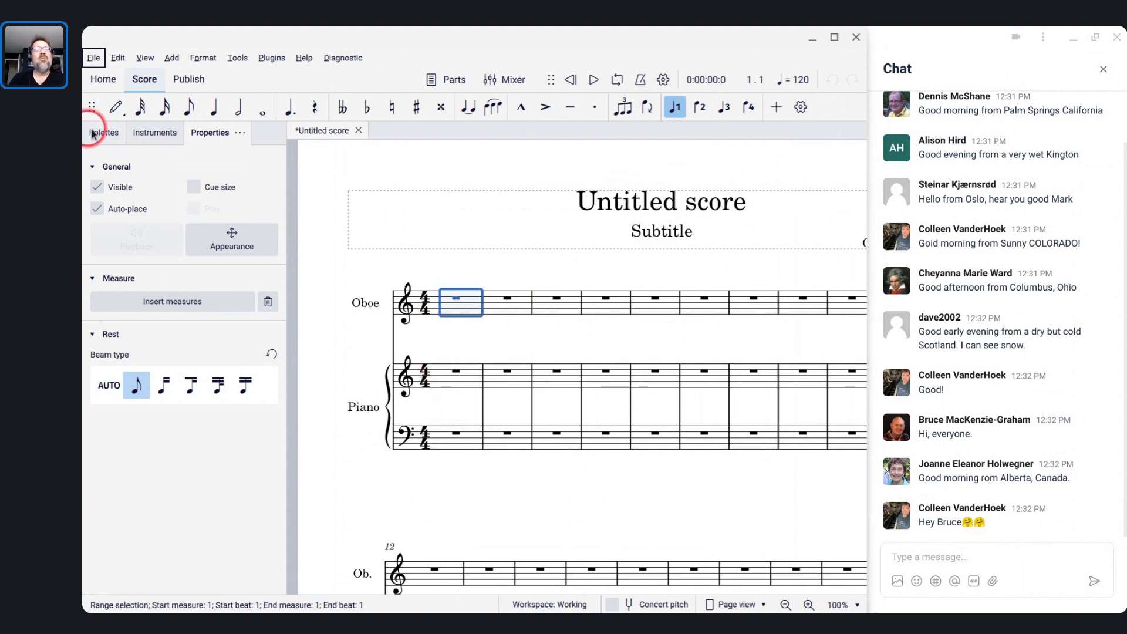
Hide the Oboe instrument in the score and select the first measure of the piano's upper staff.
click(155, 132)
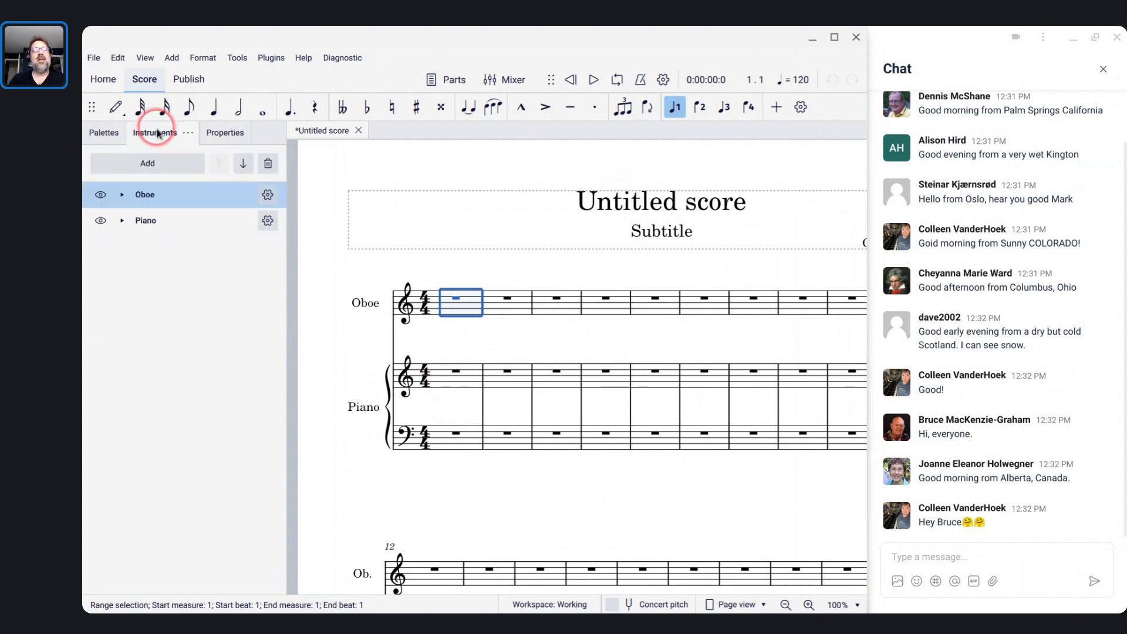
click(100, 195)
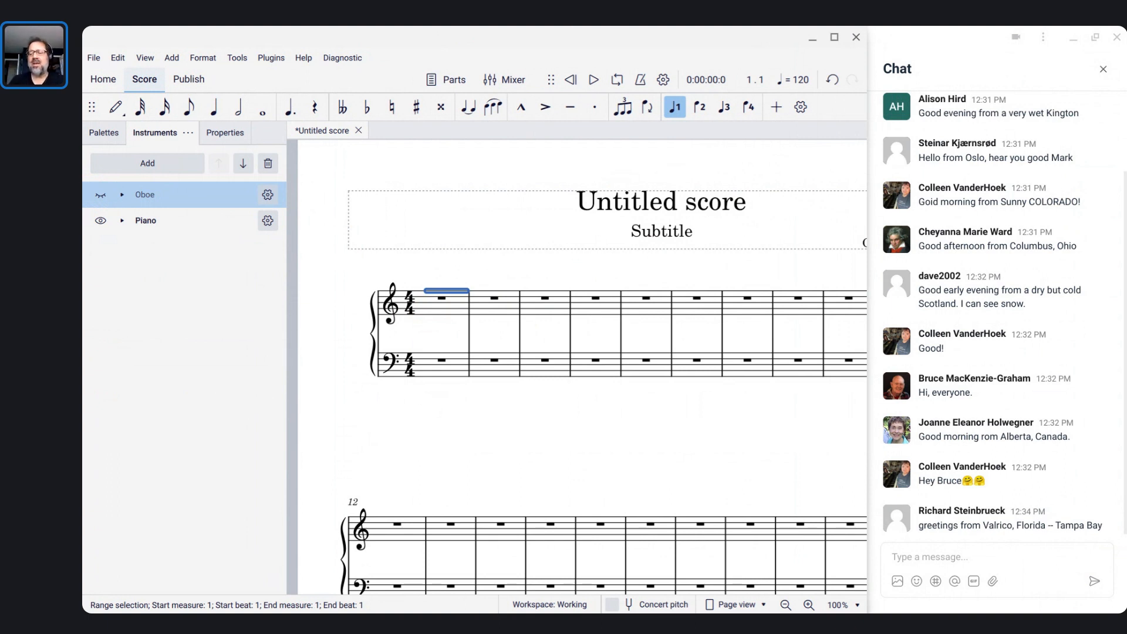
click(434, 312)
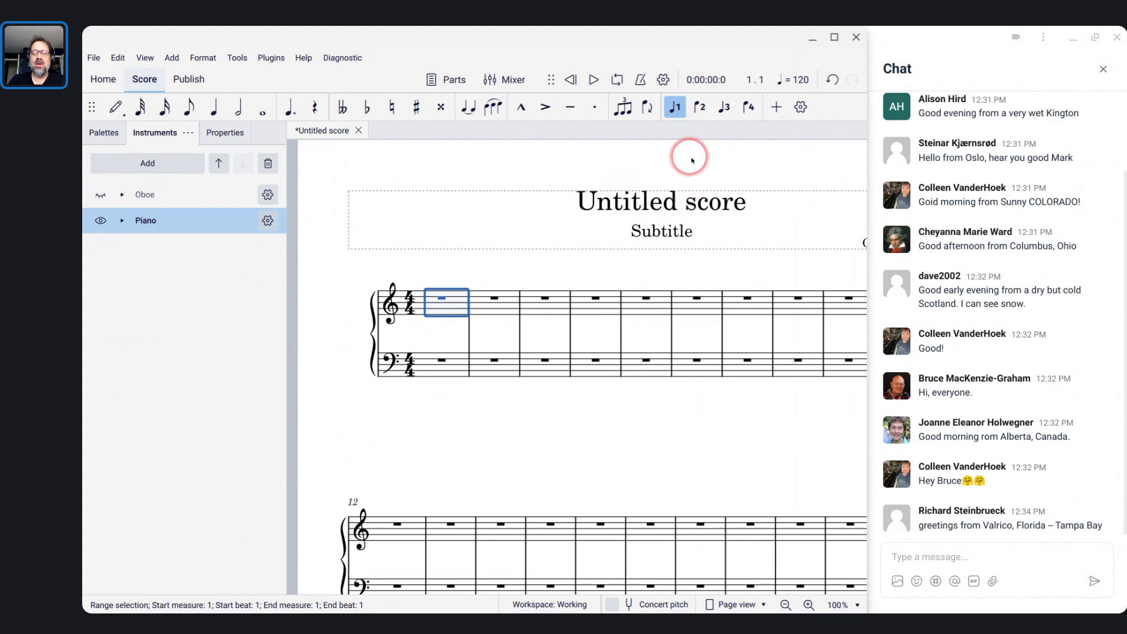
Search the recent scores for "lond", open Londonderry_Air (Secondary) and look over its notation.
click(93, 82)
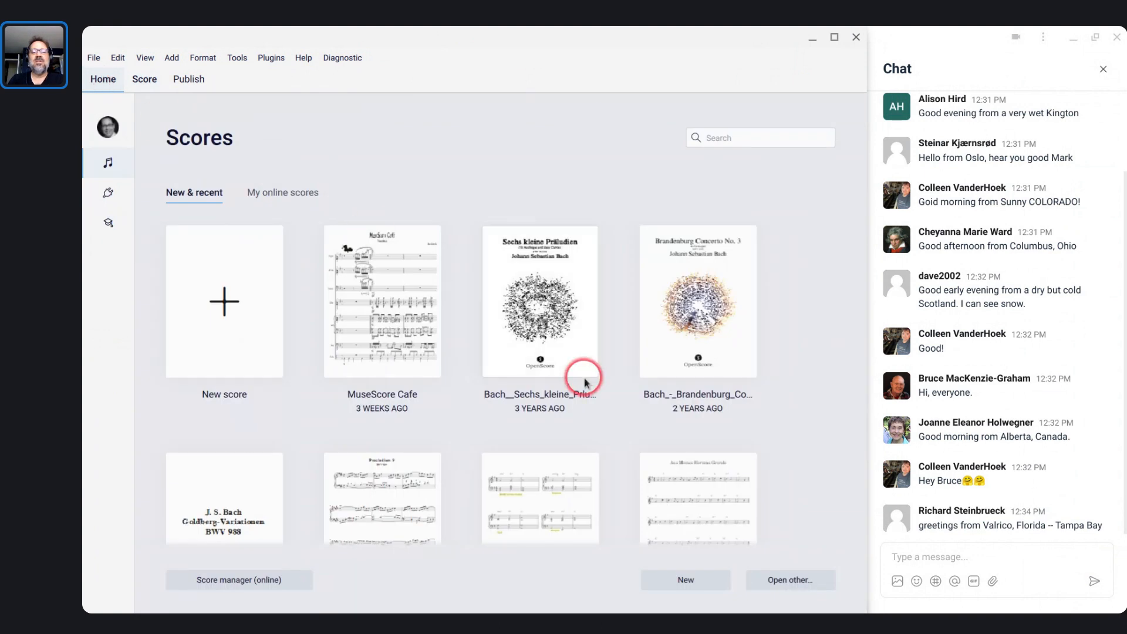
click(727, 141)
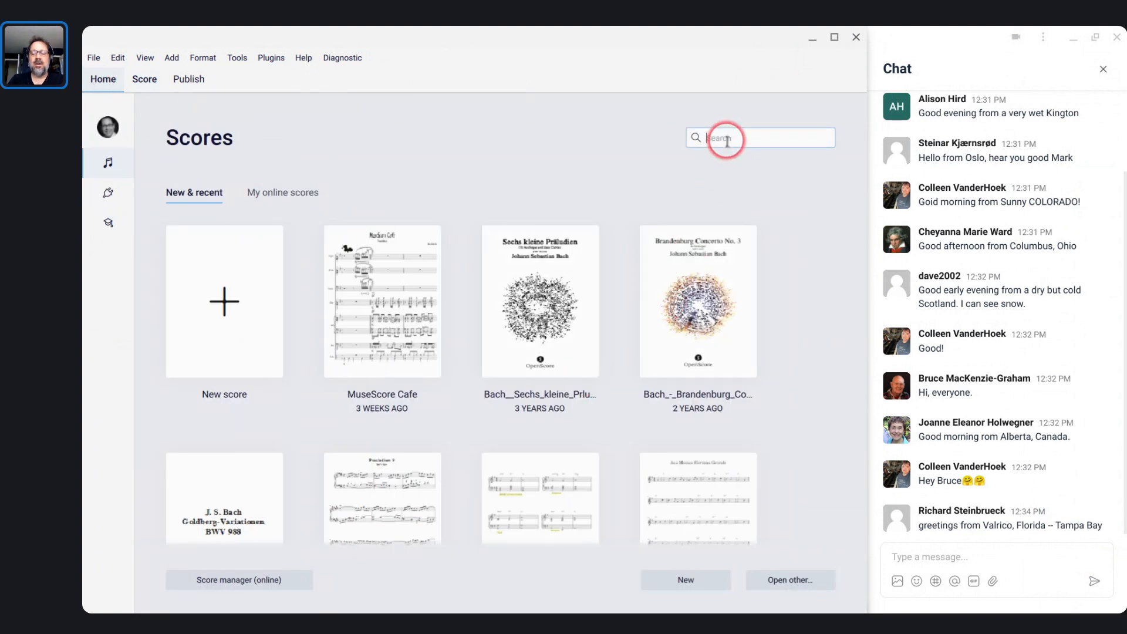
text(lond)
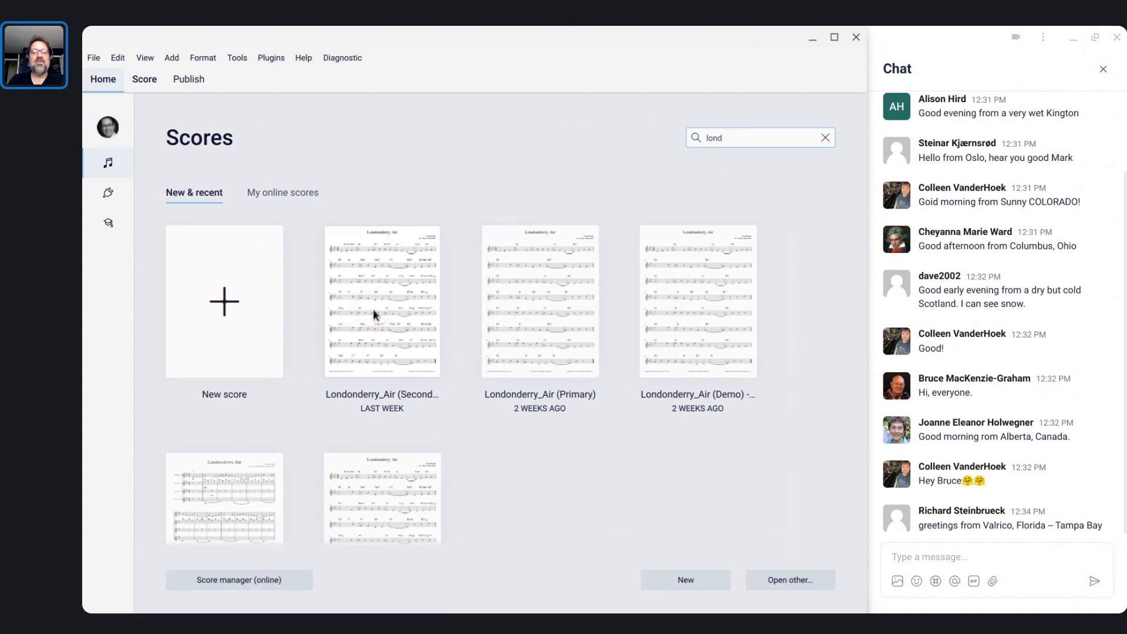
click(372, 309)
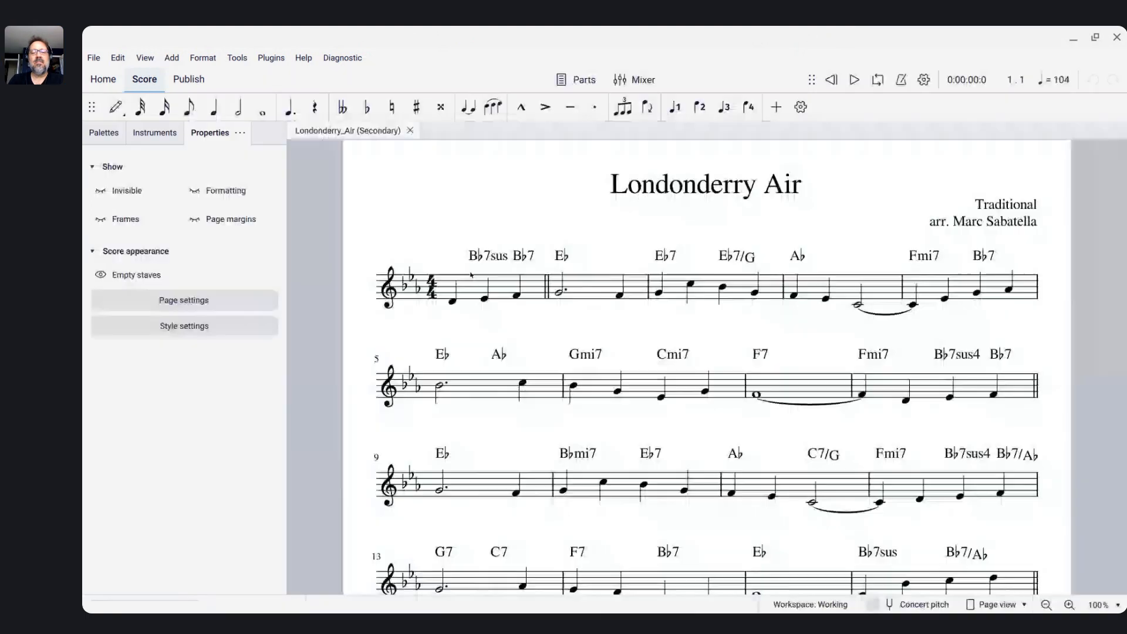
click(765, 199)
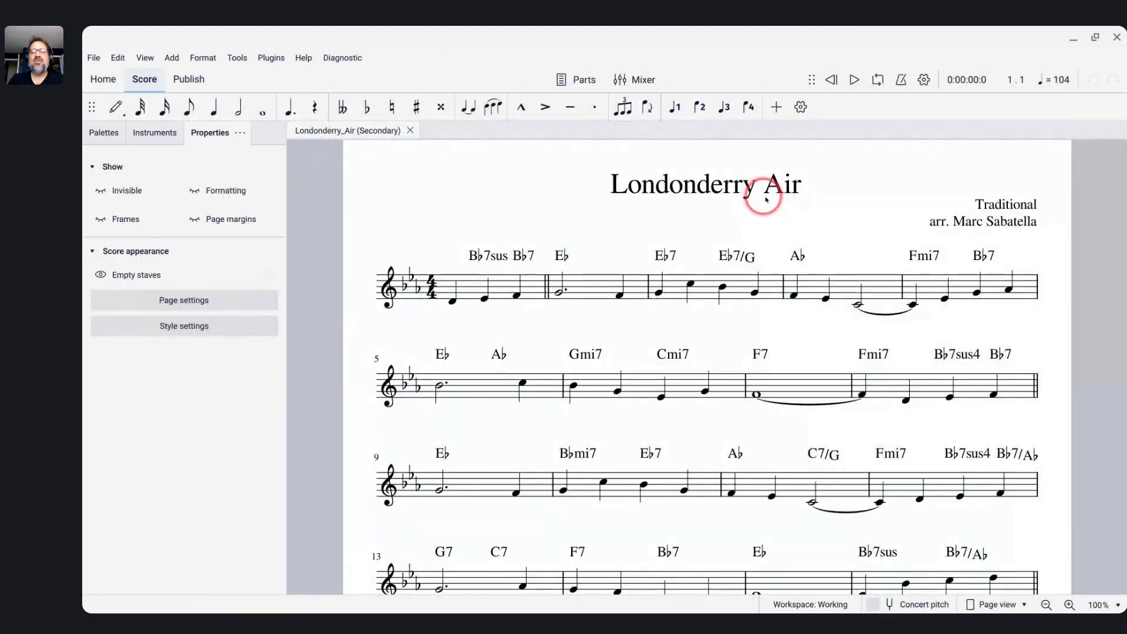
scroll(763, 200, down, 1)
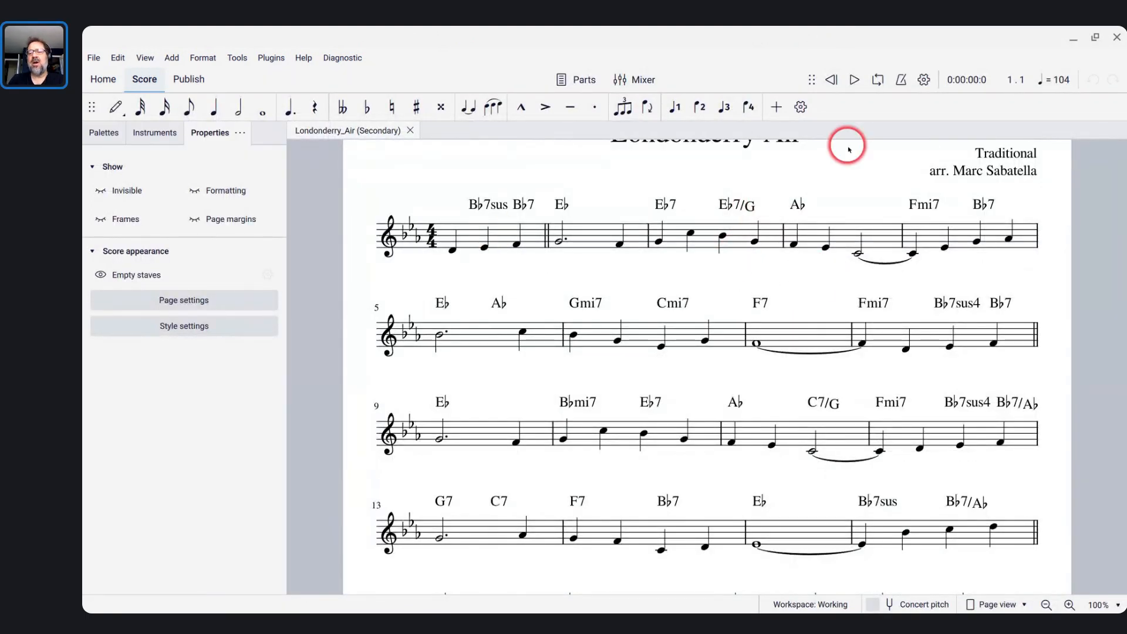
scroll(848, 150, up, 1)
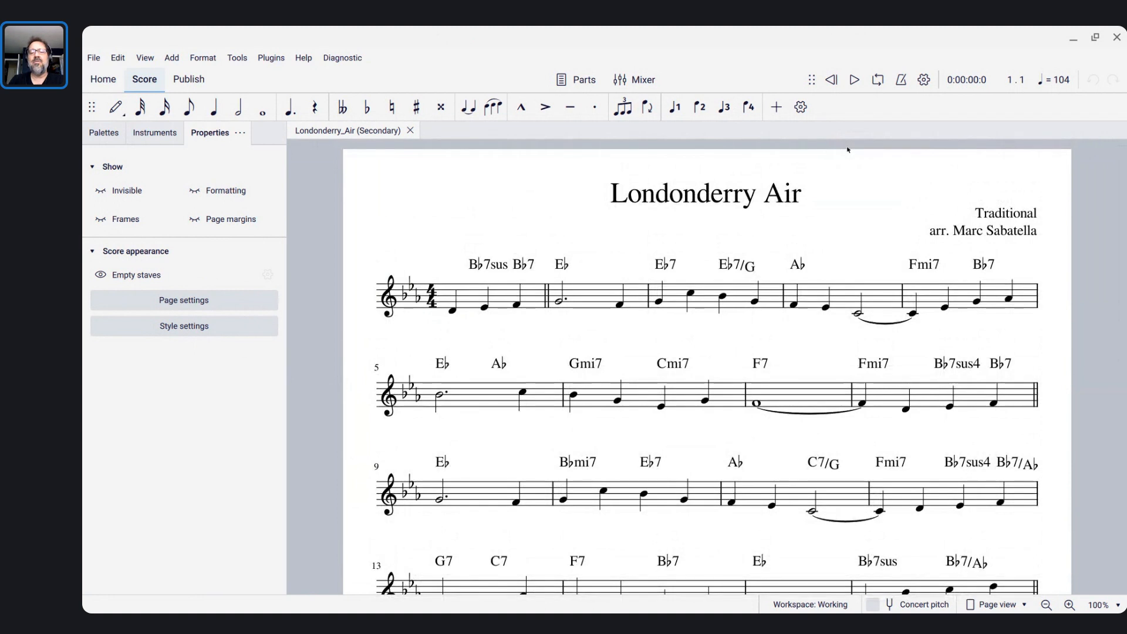
Switch from the Londonderry Air window back to the notation of the untitled score.
key(alt)
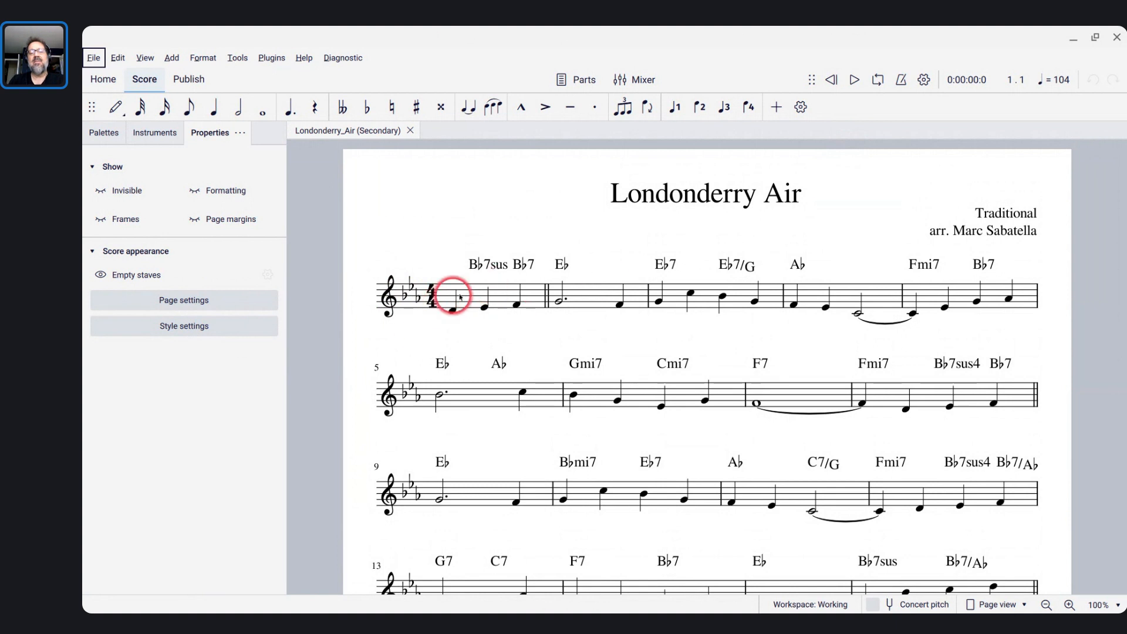
key(alt+Tab)
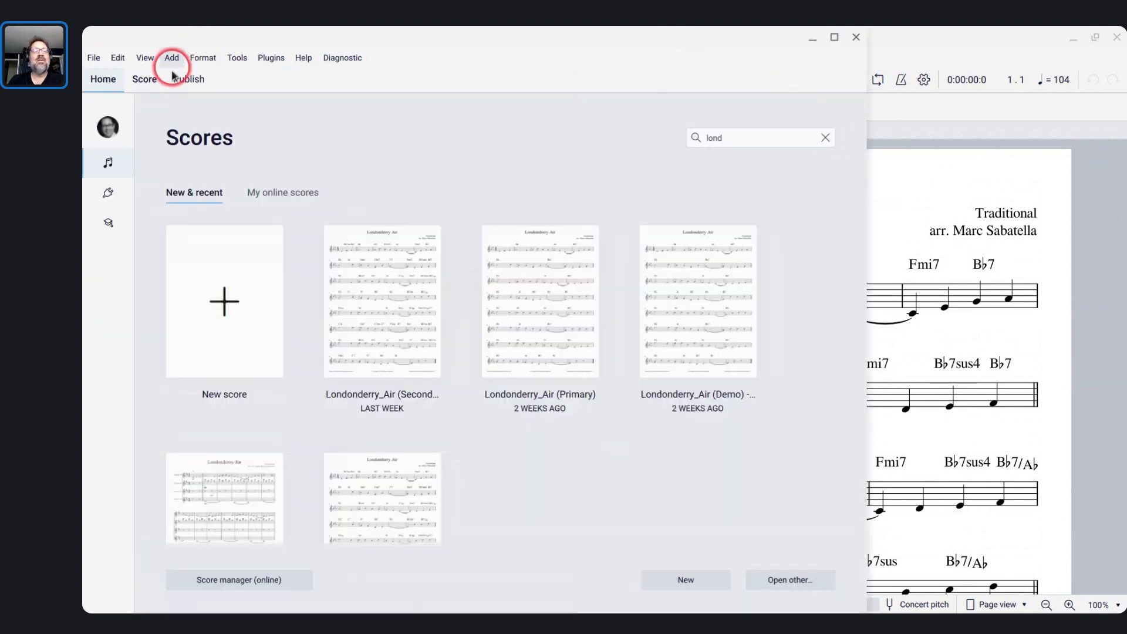
click(144, 80)
Check the live event window in the browser and return to the untitled score.
key(alt+Tab)
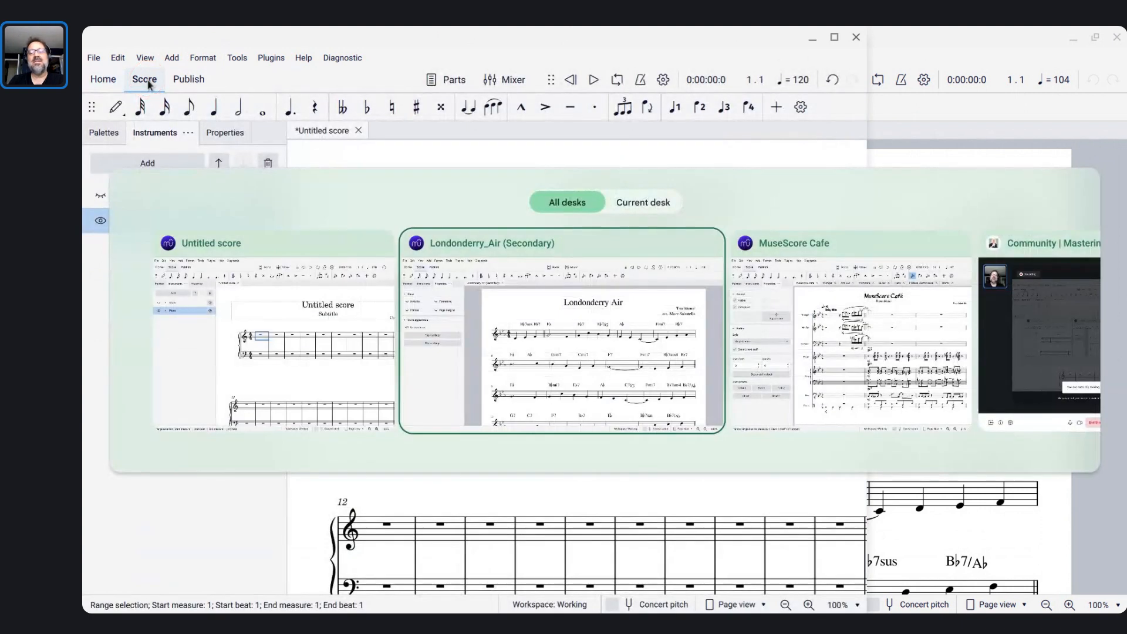
key(alt+Tab)
key(alt+Tab)
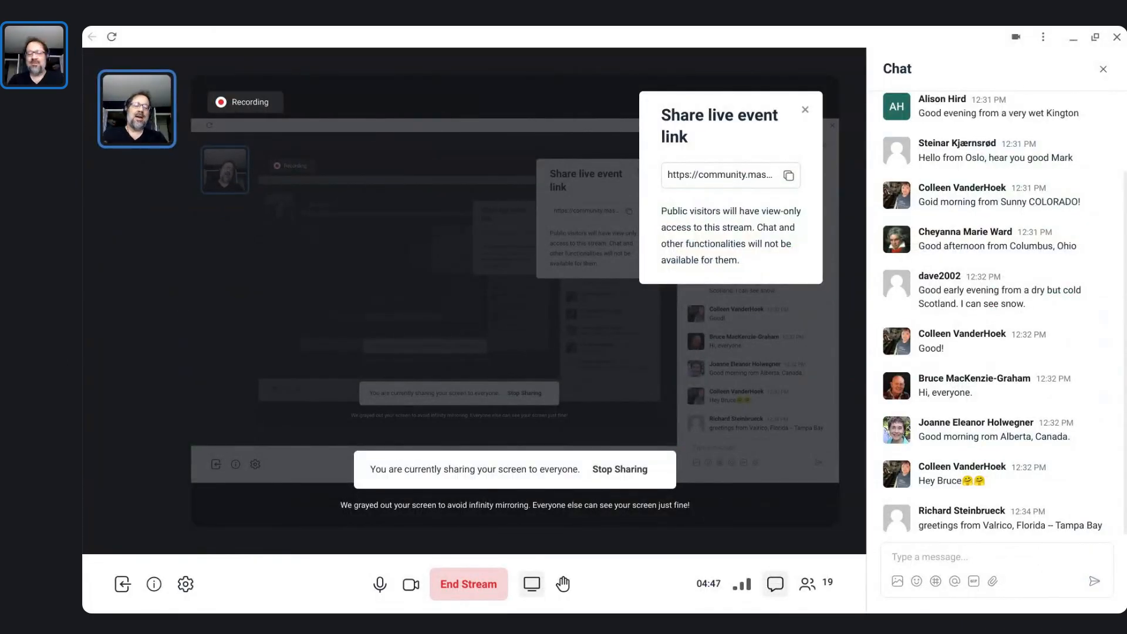
click(380, 215)
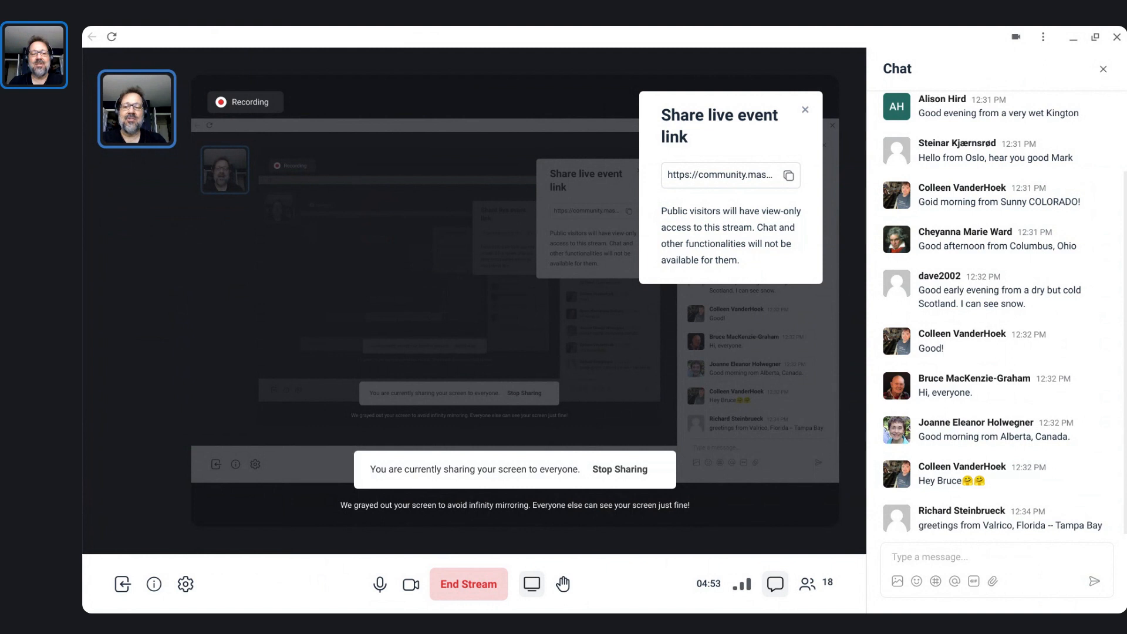
key(alt+Tab)
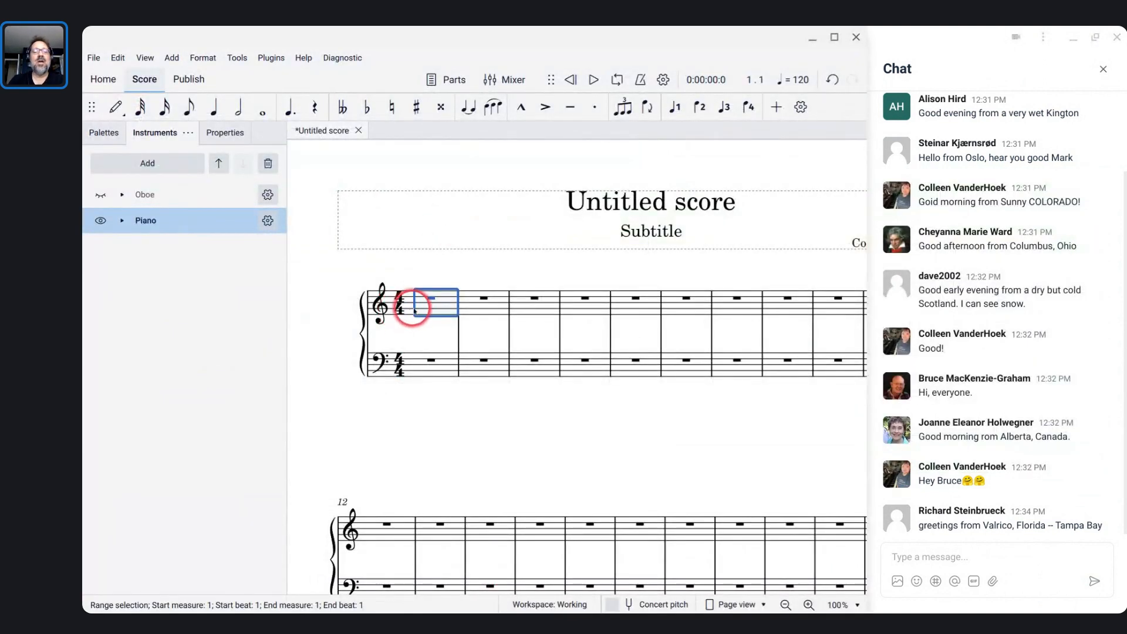
Apply the key signature with three flats to the score from its first measure.
click(106, 132)
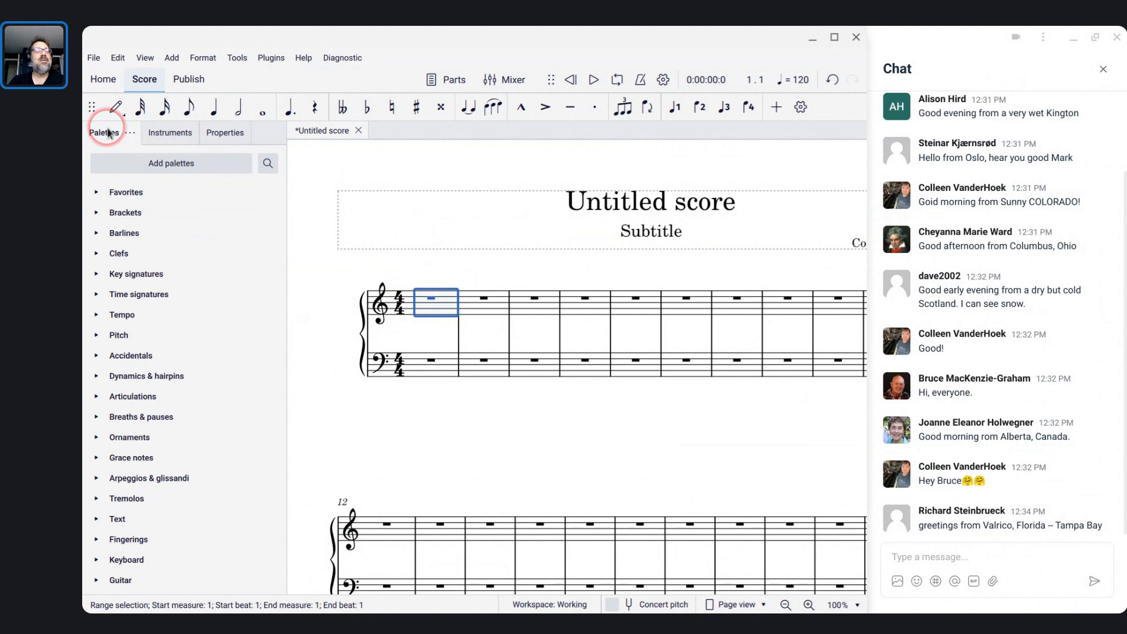
click(99, 274)
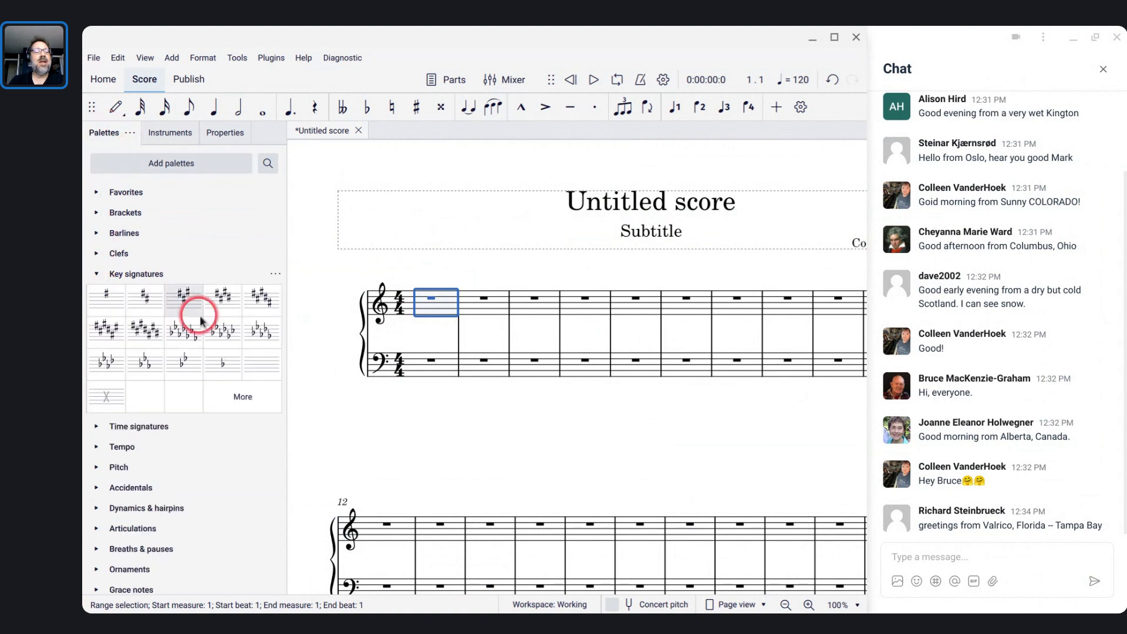
click(152, 369)
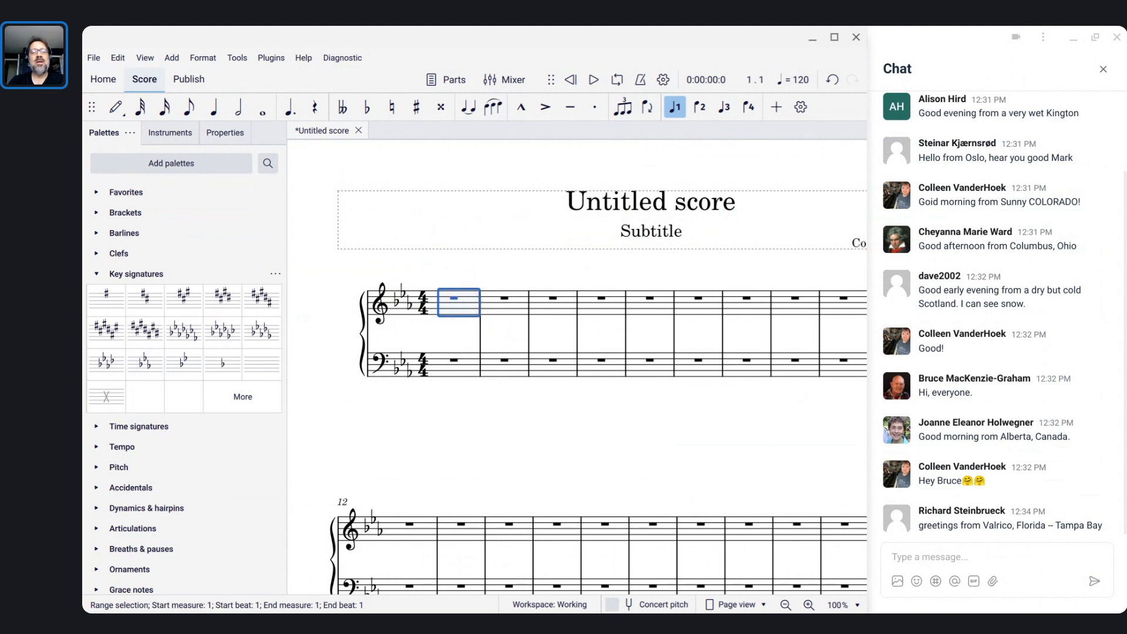
Set the first measure's actual duration to 3/4 and exclude it from the measure count.
right_click(464, 308)
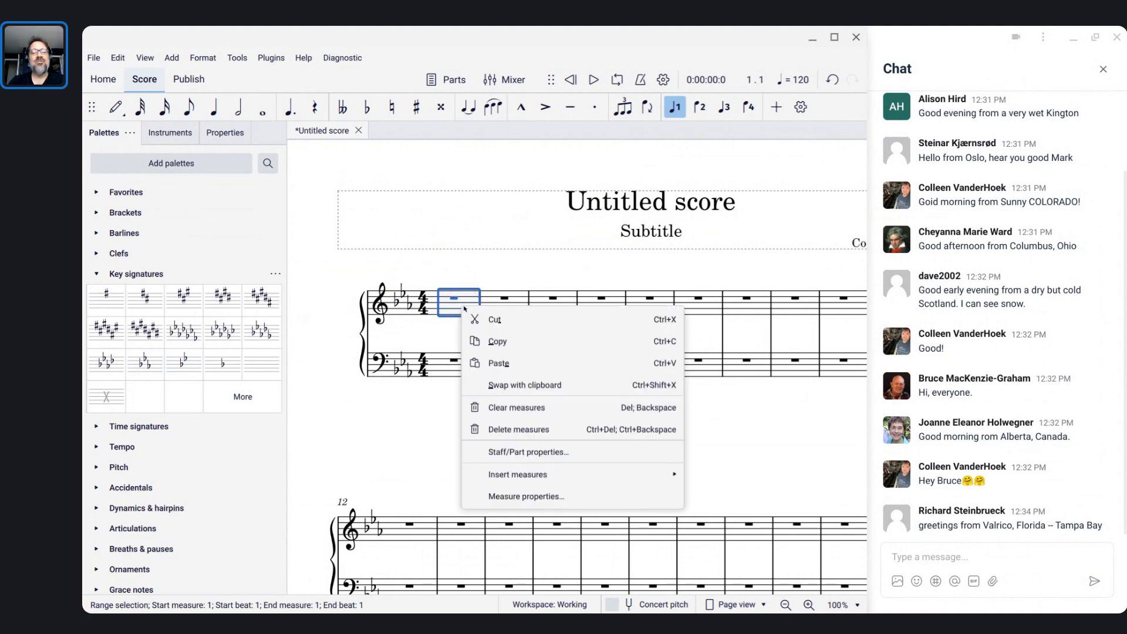
click(492, 494)
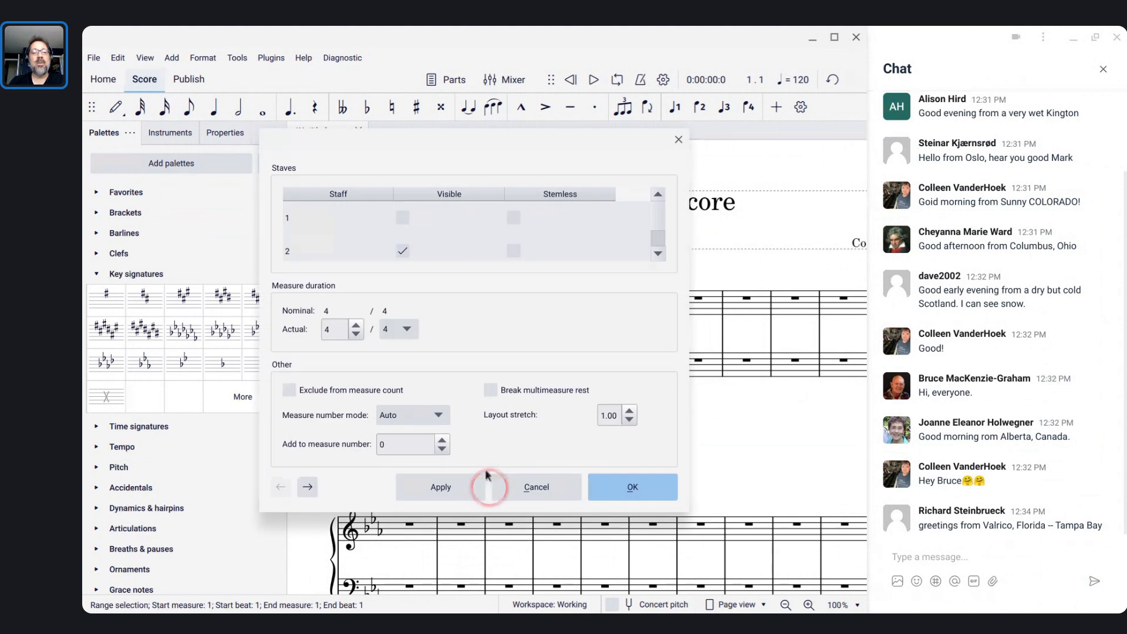
drag(390, 134, 353, 118)
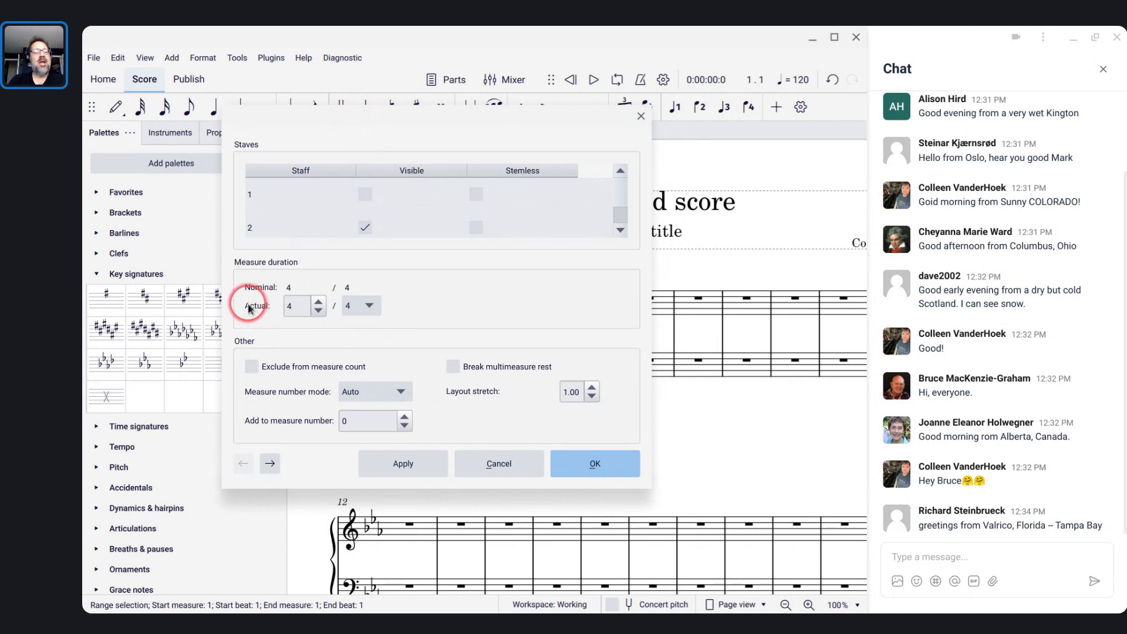
double_click(300, 307)
key(Down)
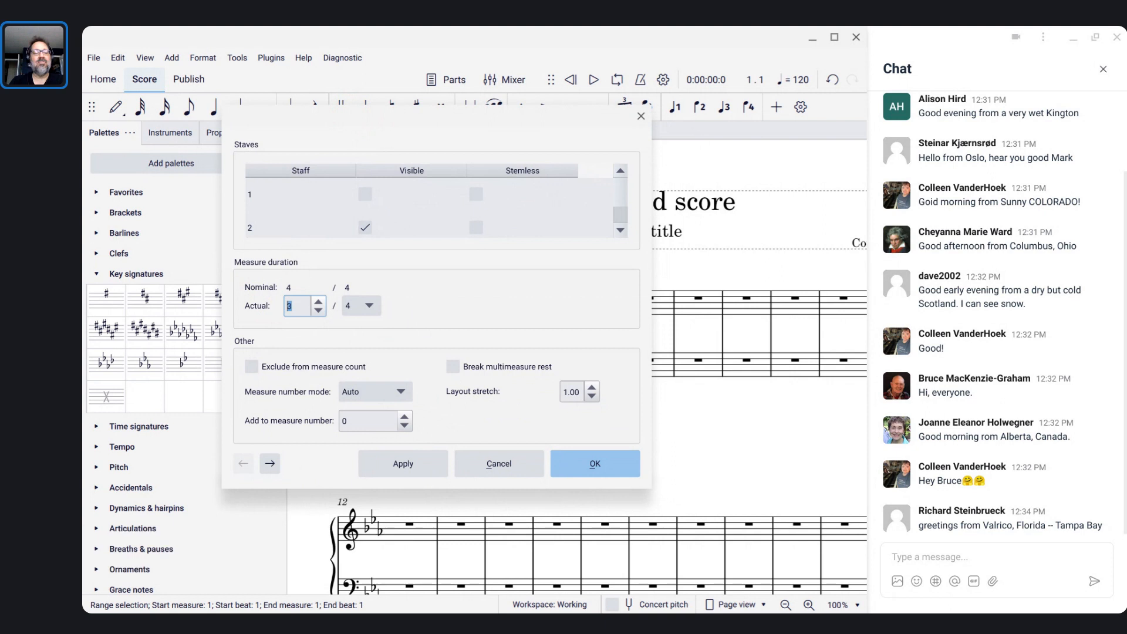
click(251, 366)
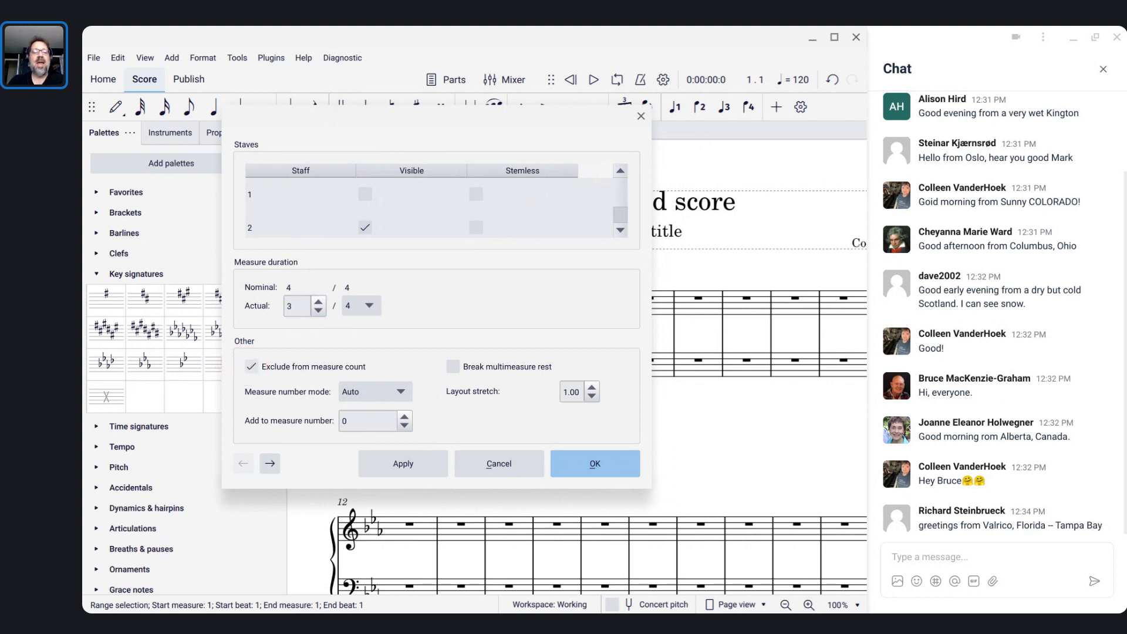
click(594, 464)
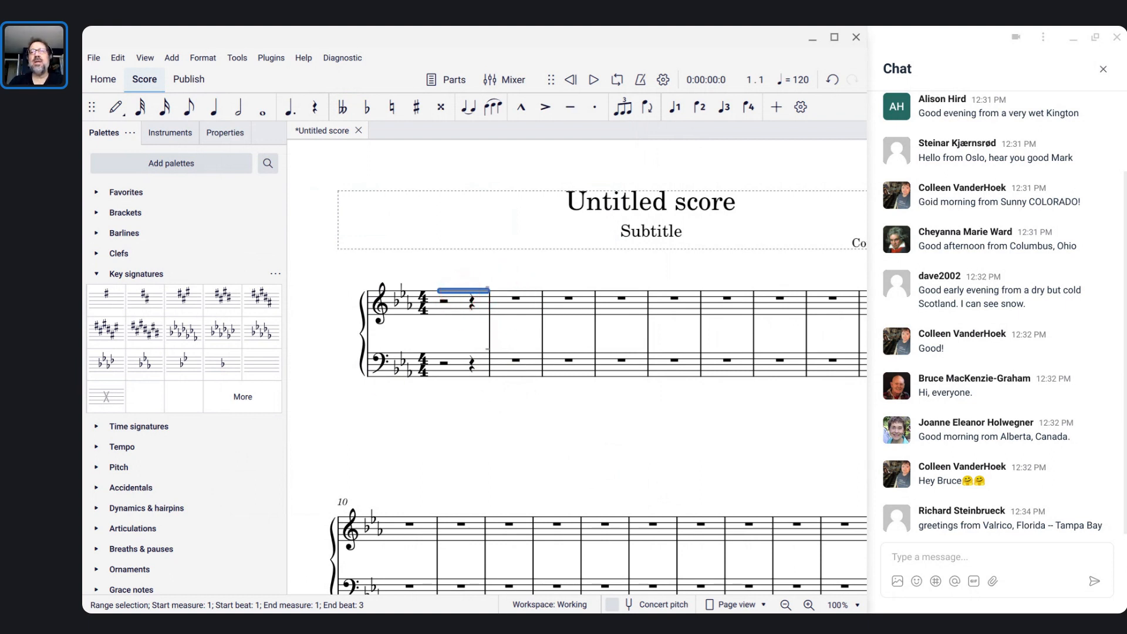
Check the duration and measure count settings in the first measure's properties, and view the resulting pickup measure in the score.
right_click(459, 303)
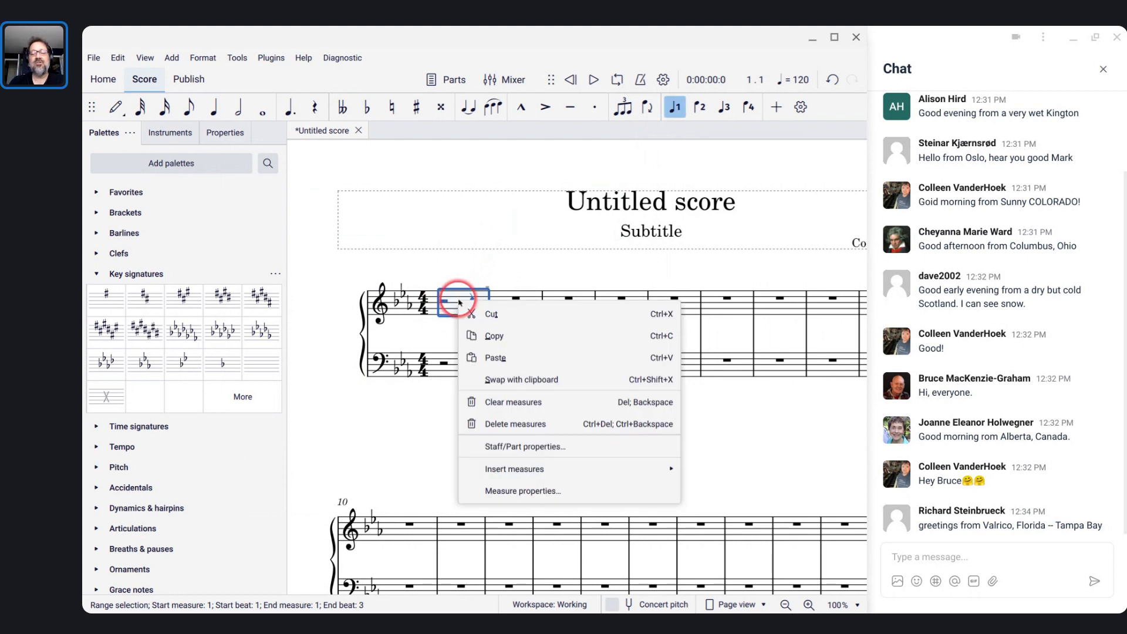
click(504, 491)
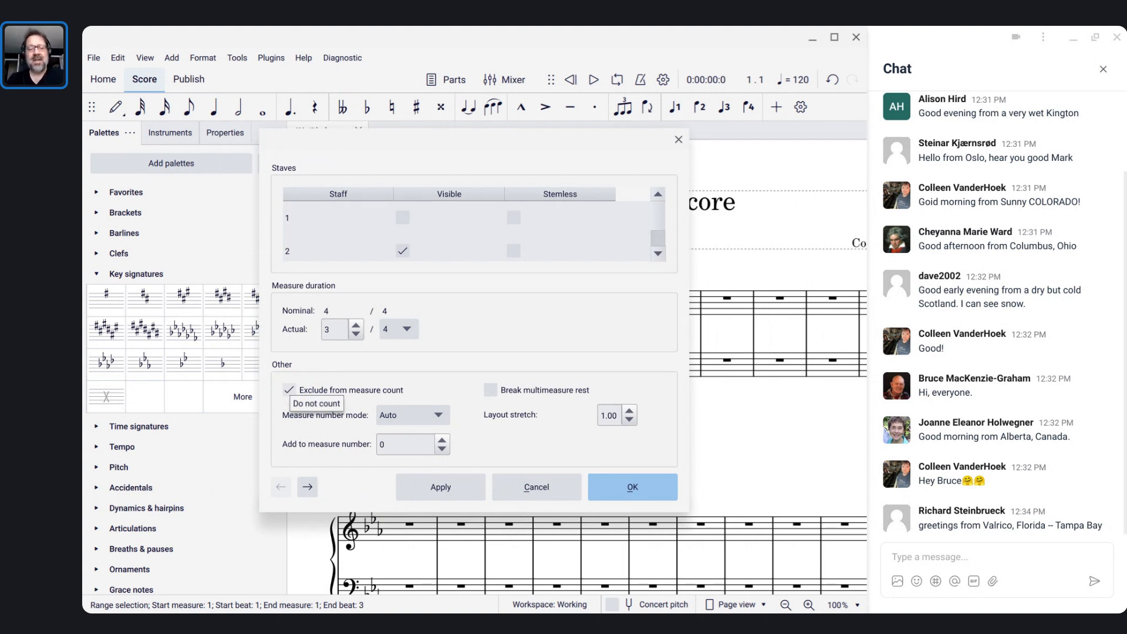
click(549, 480)
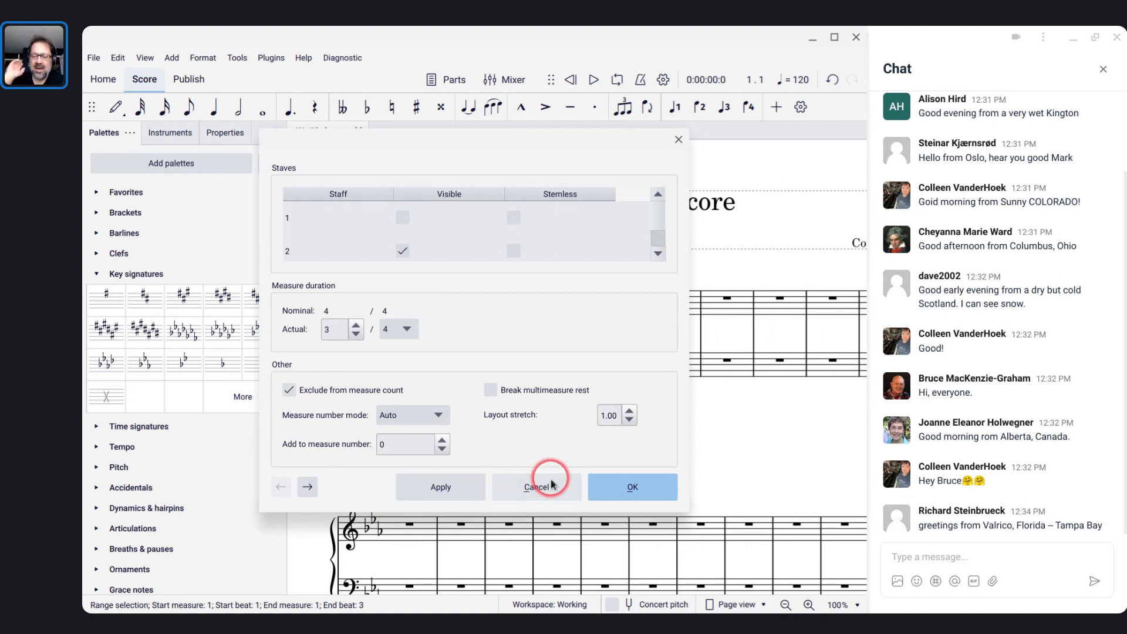
click(551, 483)
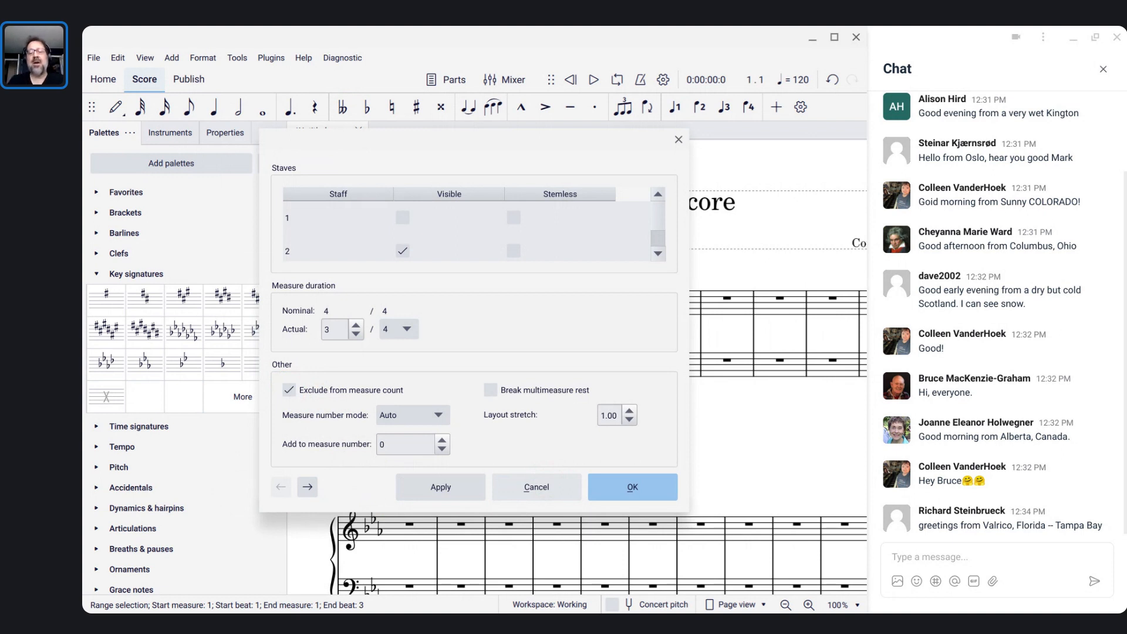
click(546, 486)
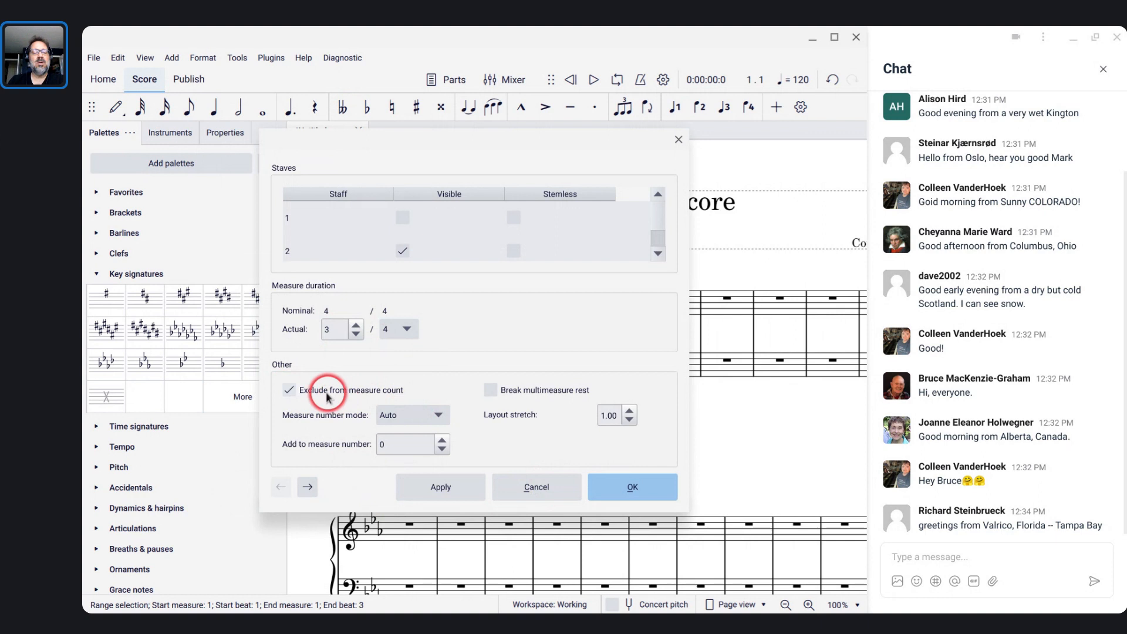
click(644, 487)
key(ctrl+minus)
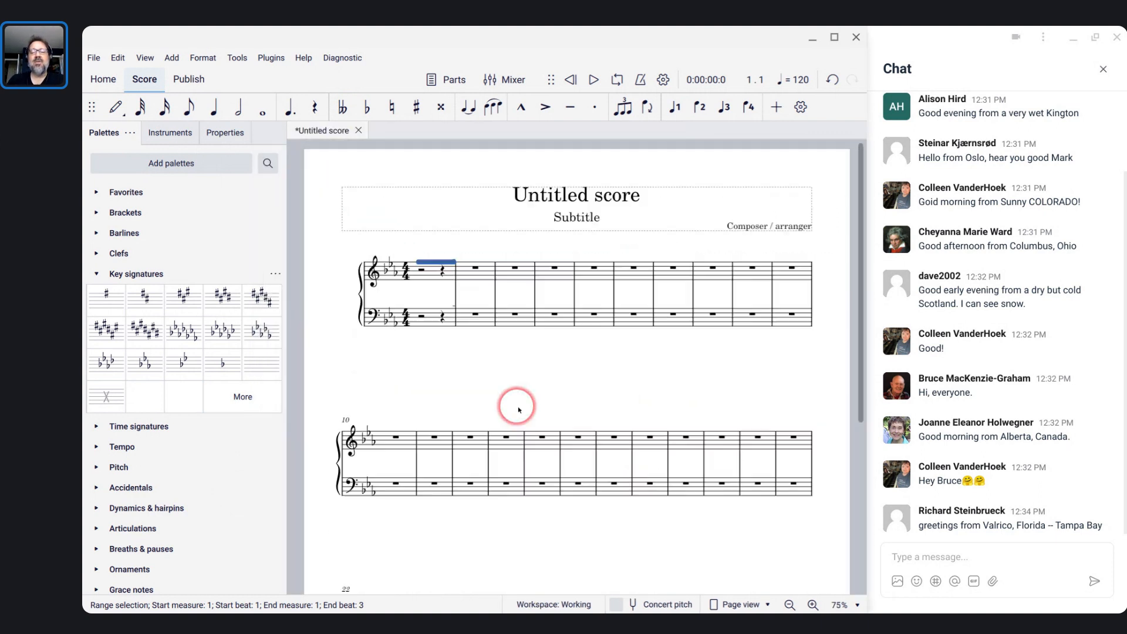
scroll(518, 410, down, 1)
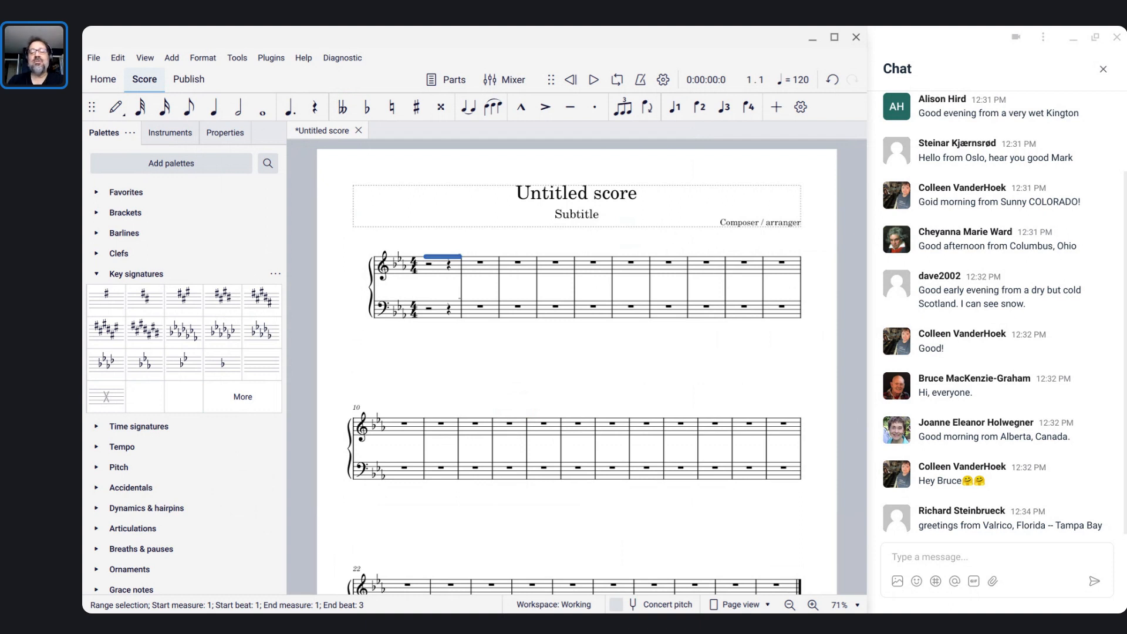
Switch to the Londonderry Air score and show its formatting marks with nothing selected.
key(alt+Tab)
key(alt+Tab)
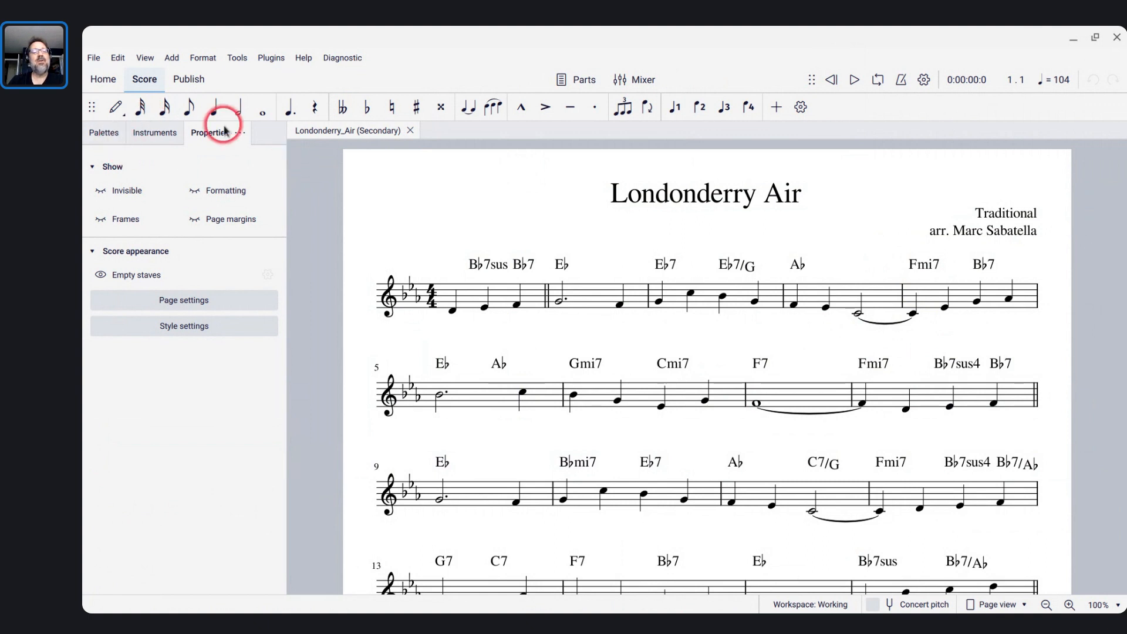
click(403, 225)
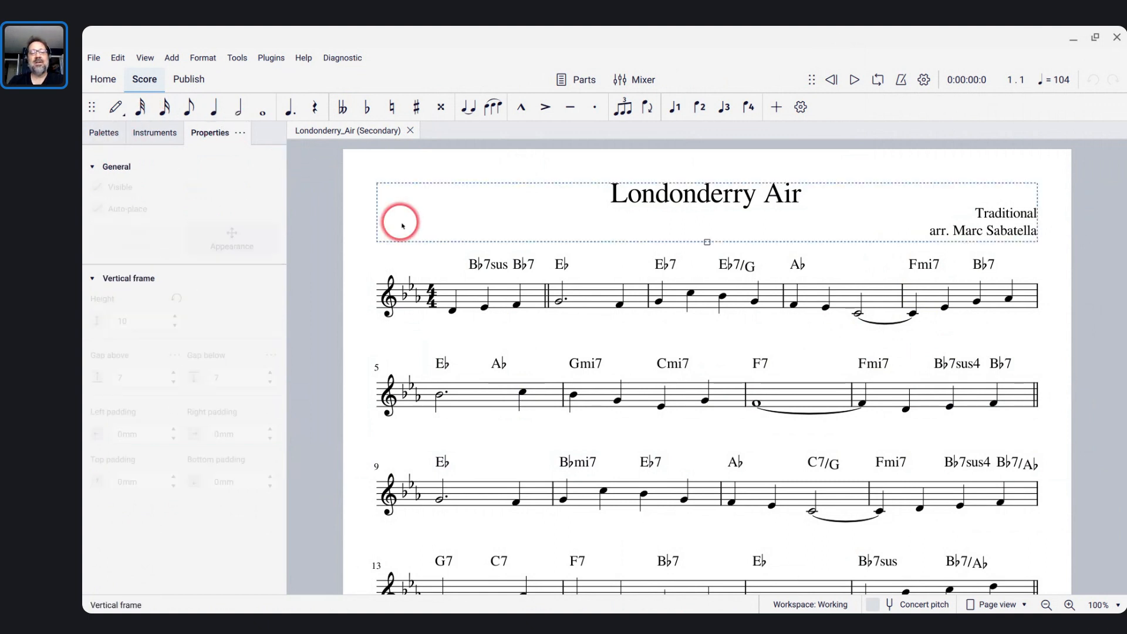
key(Escape)
key(Escape)
key(Escape)
key(Escape)
key(Escape)
key(Escape)
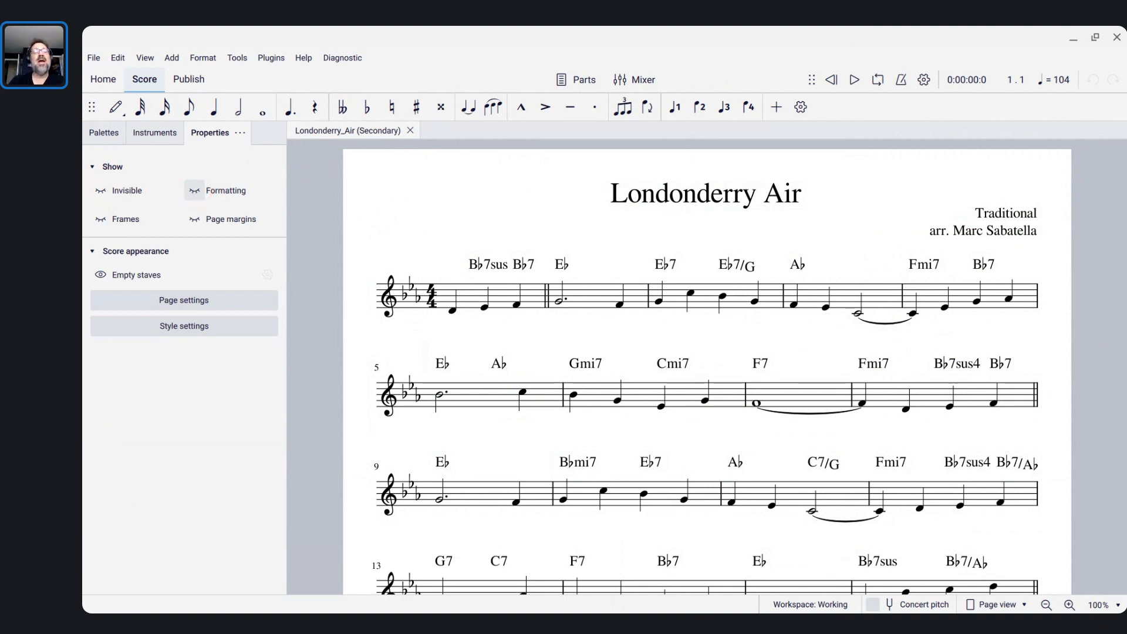
click(198, 195)
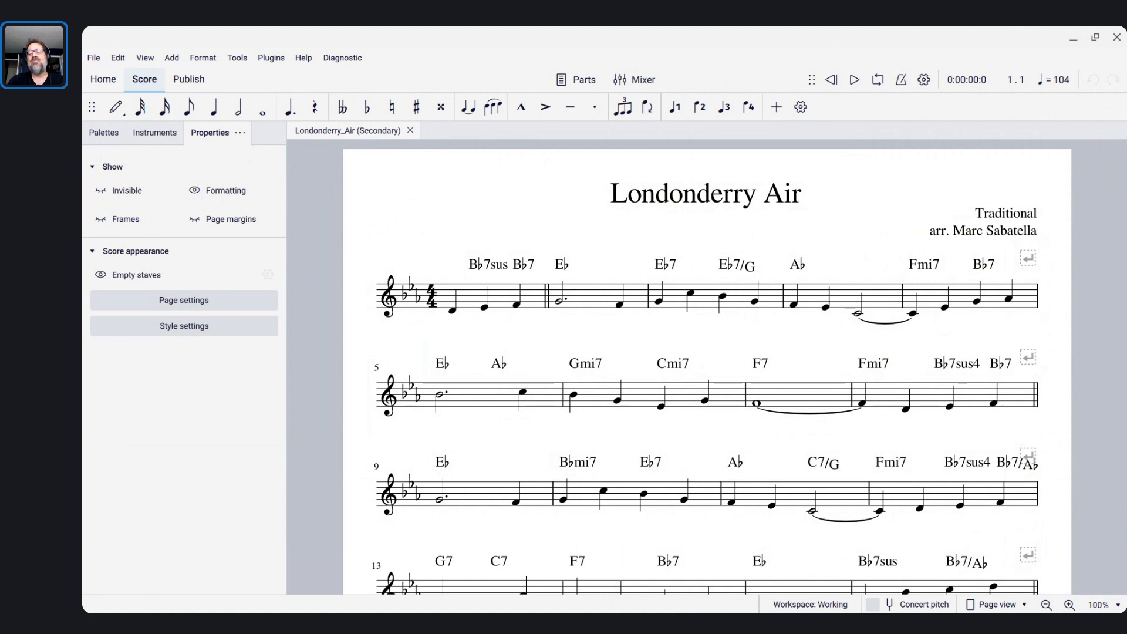
Resize the Londonderry Air window to sit beside the chat and fit the full width of its systems in view.
key(alt+Tab)
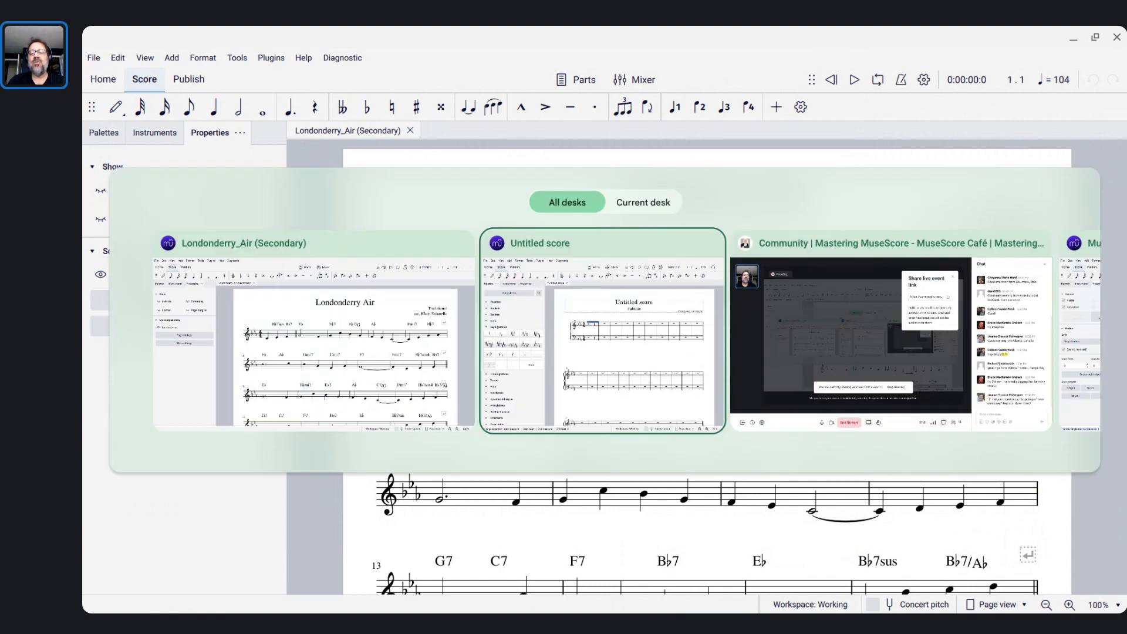
key(alt+shift+Tab)
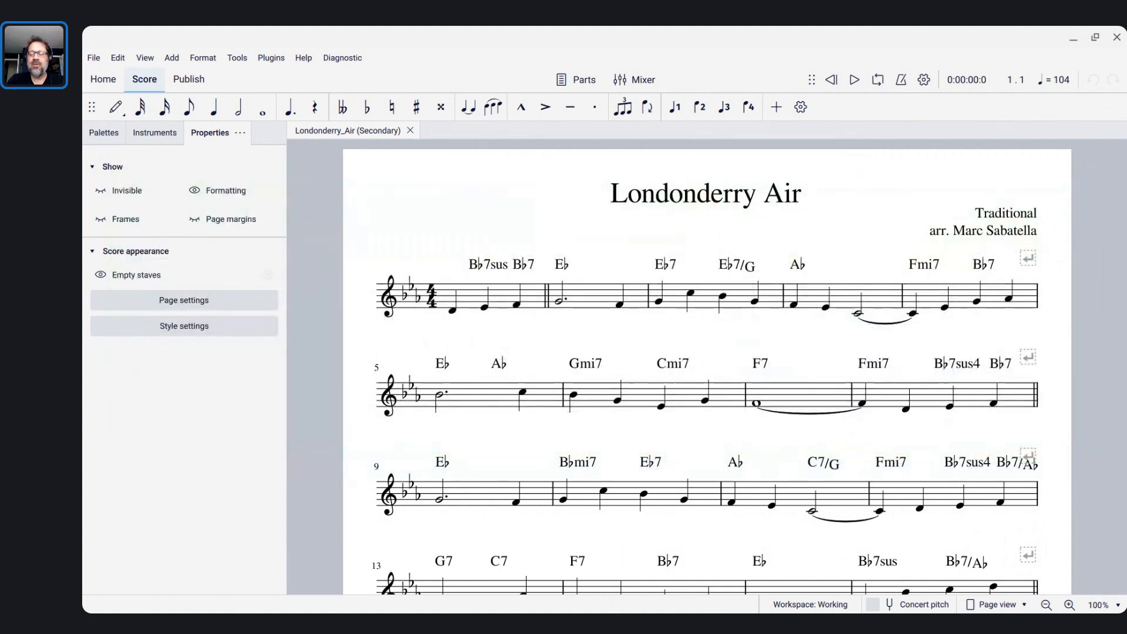
key(alt+equal)
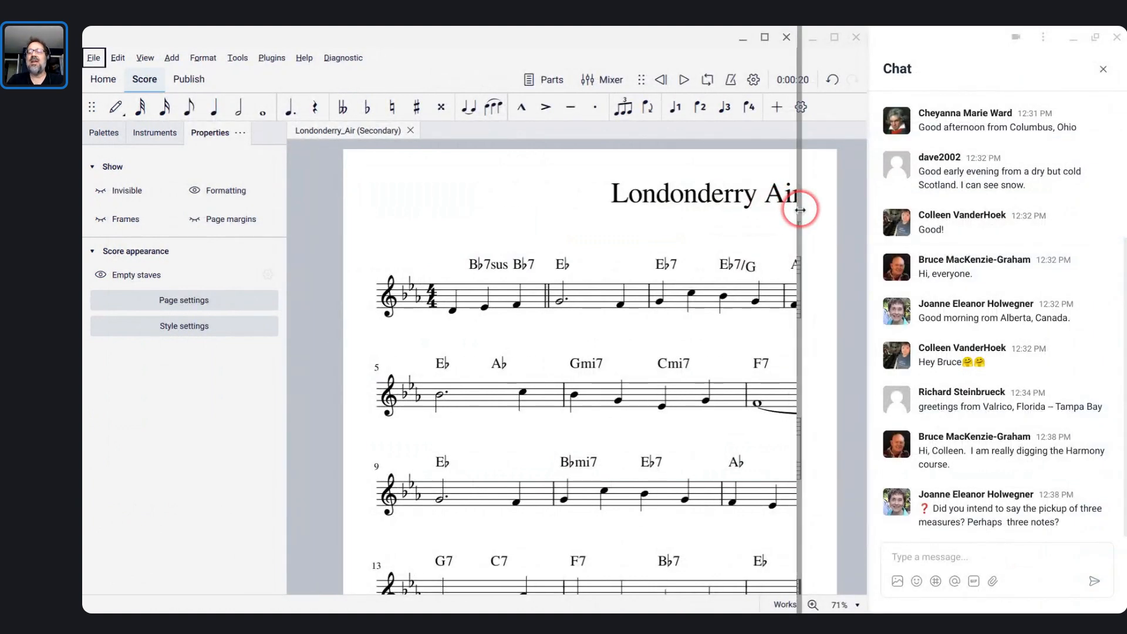
drag(800, 209, 873, 229)
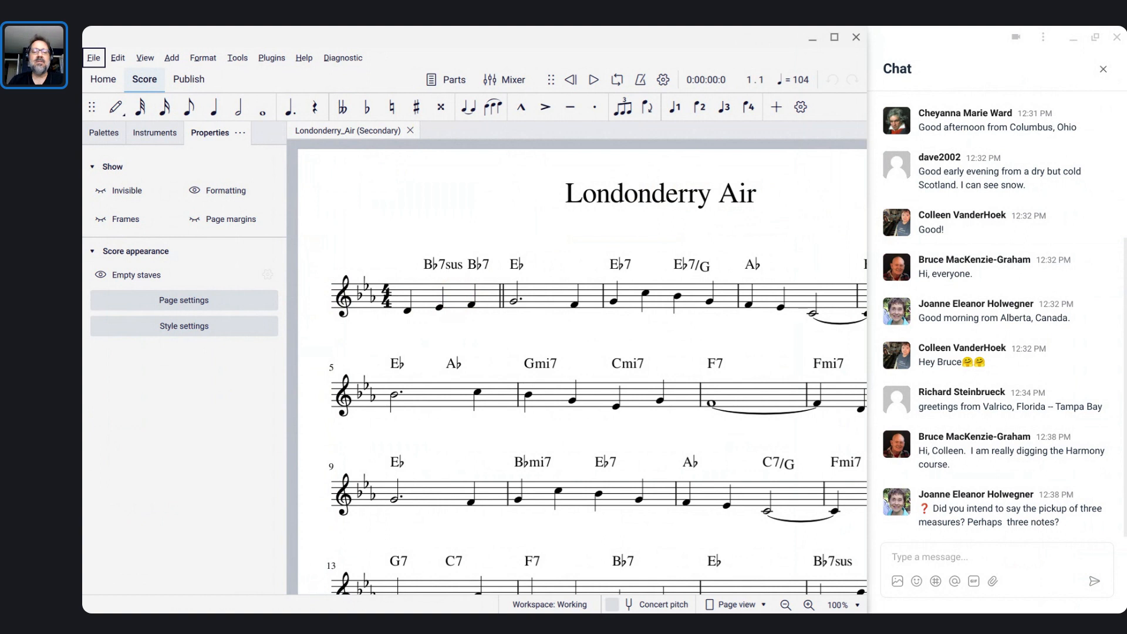
scroll(613, 295, right, 1)
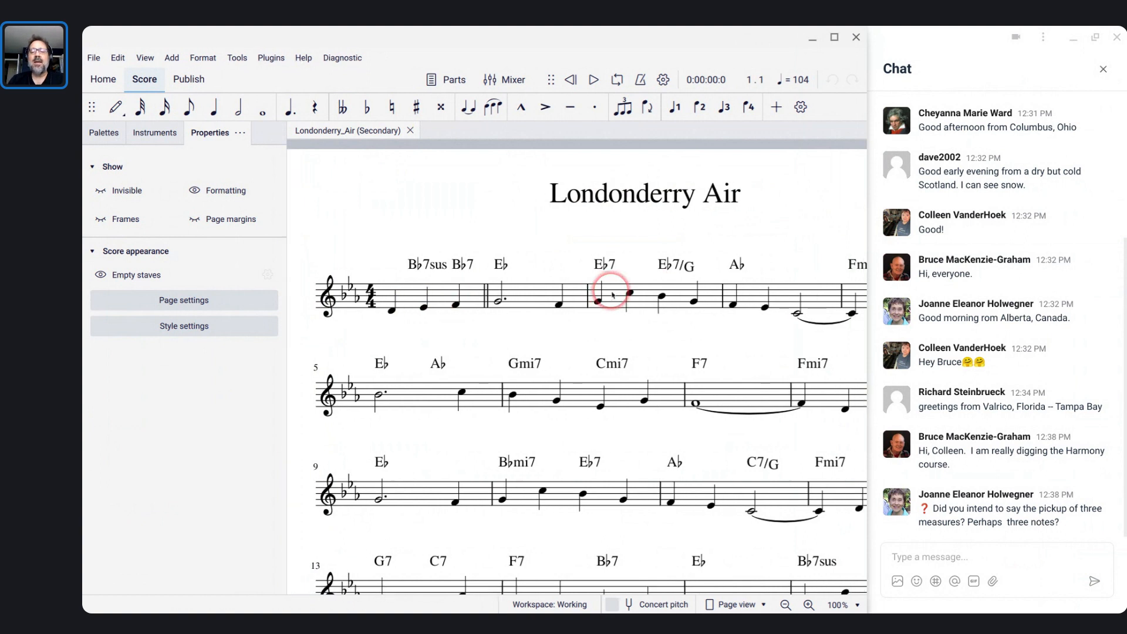
key(ctrl+backslash)
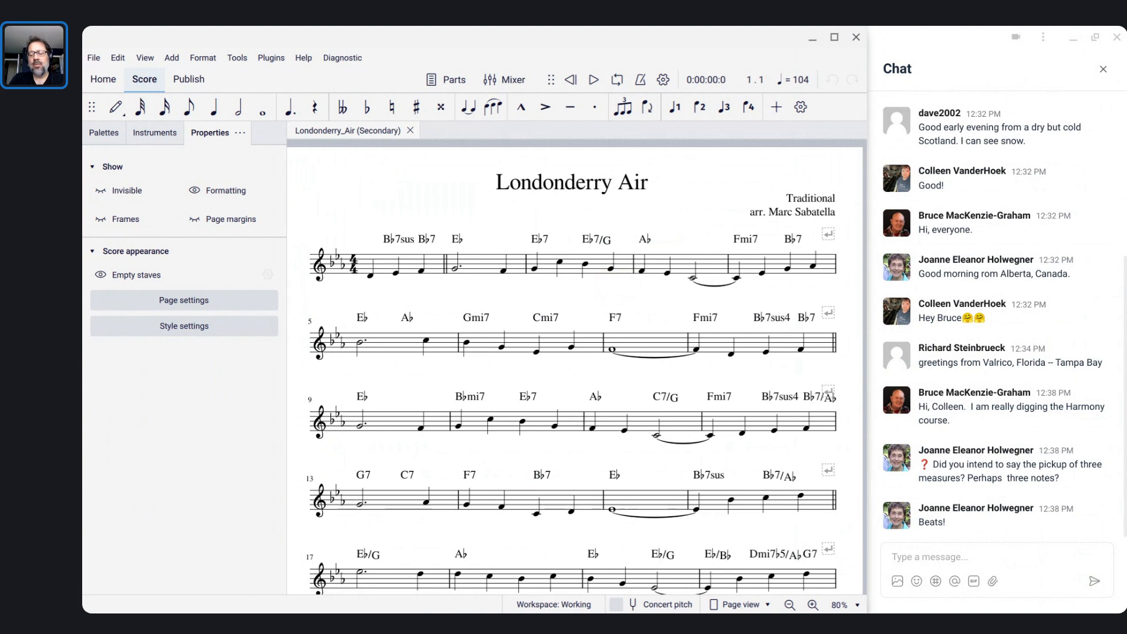
scroll(467, 282, left, 1)
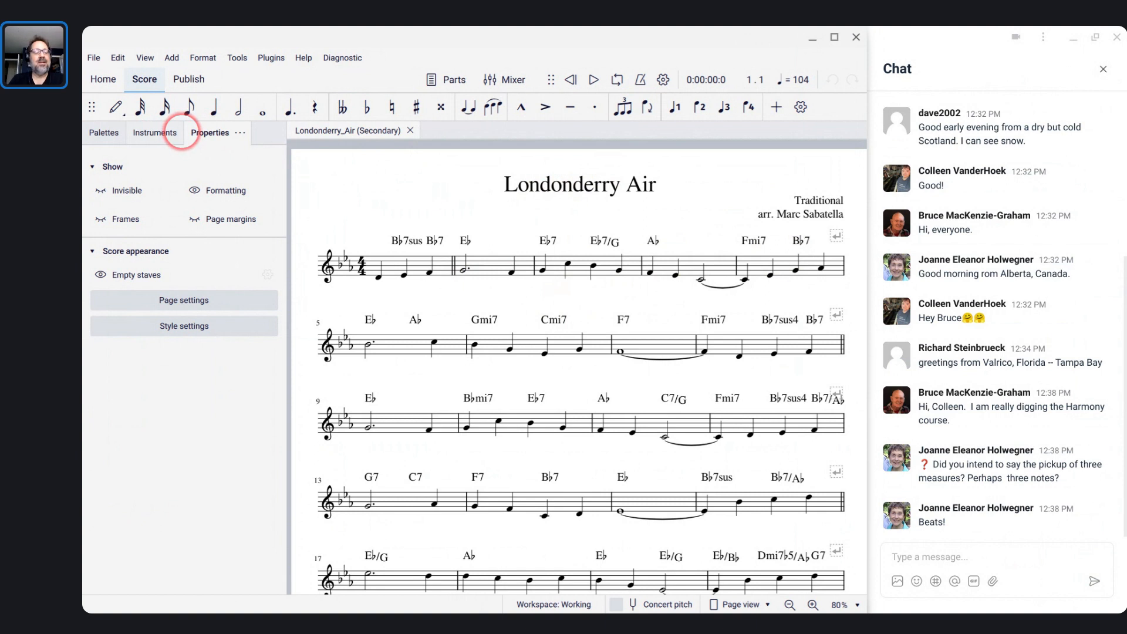
Hide the Palettes, Instruments and Properties panels in the Londonderry Air window to give the score more room.
key(F9)
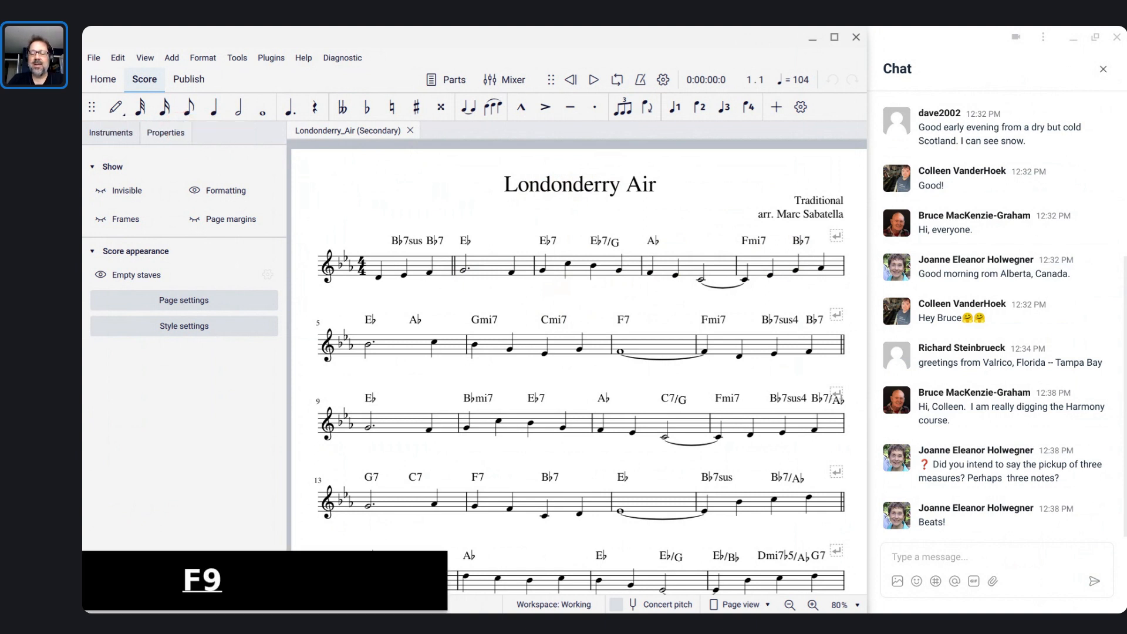
key(F7)
key(F8)
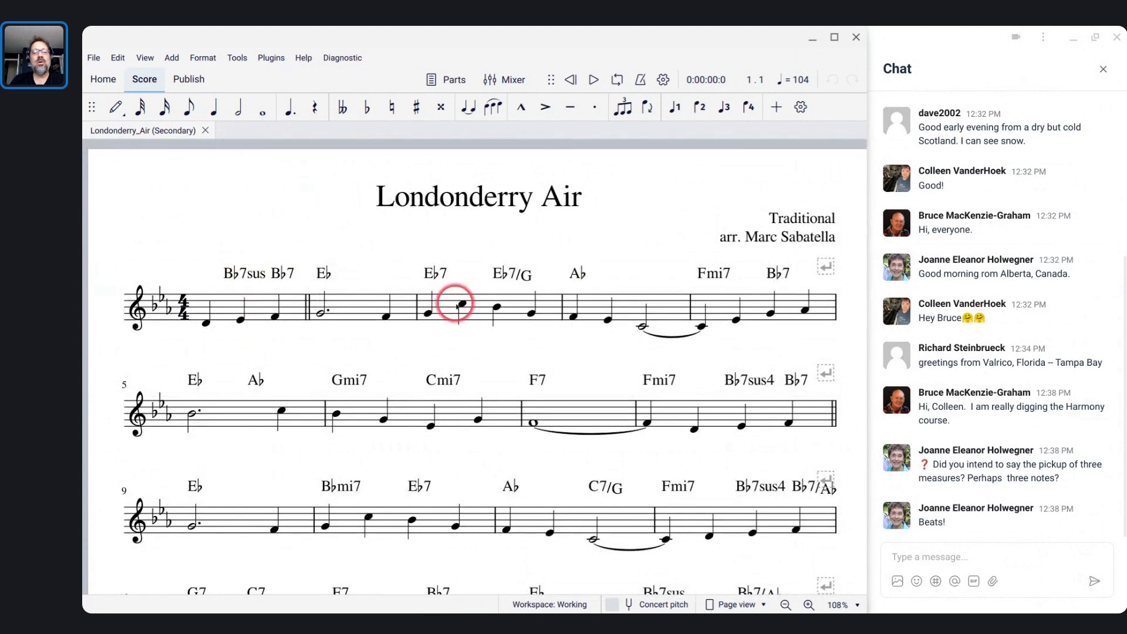
In the untitled score, add system breaks every 4 measures from the measure after the pickup to the end.
key(alt+Tab)
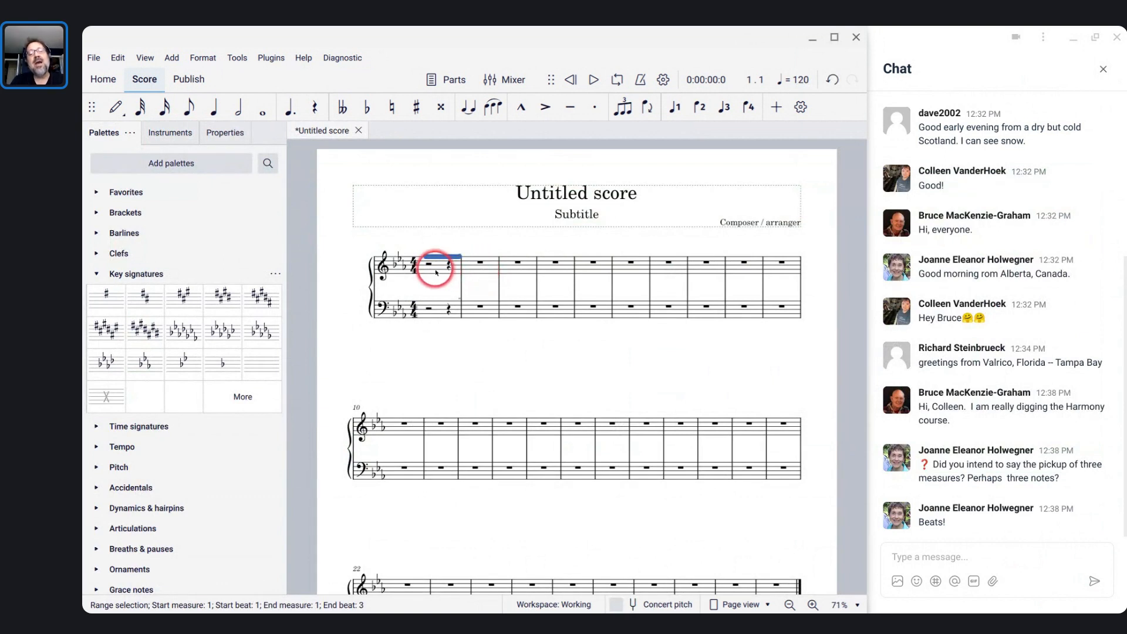
click(476, 268)
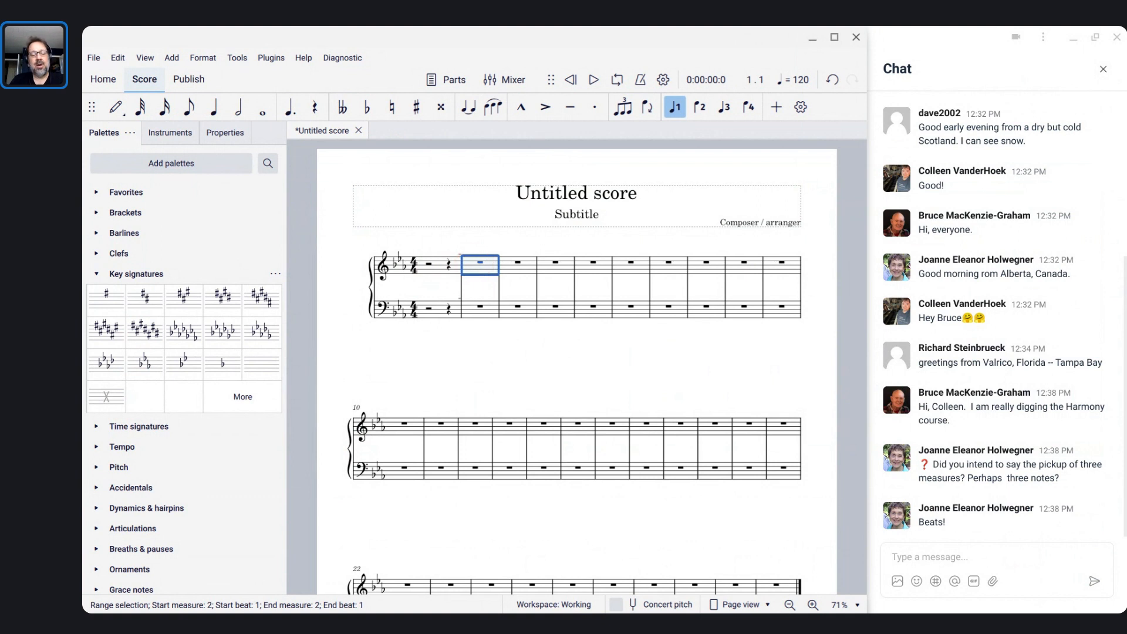
key(ctrl+shift+End)
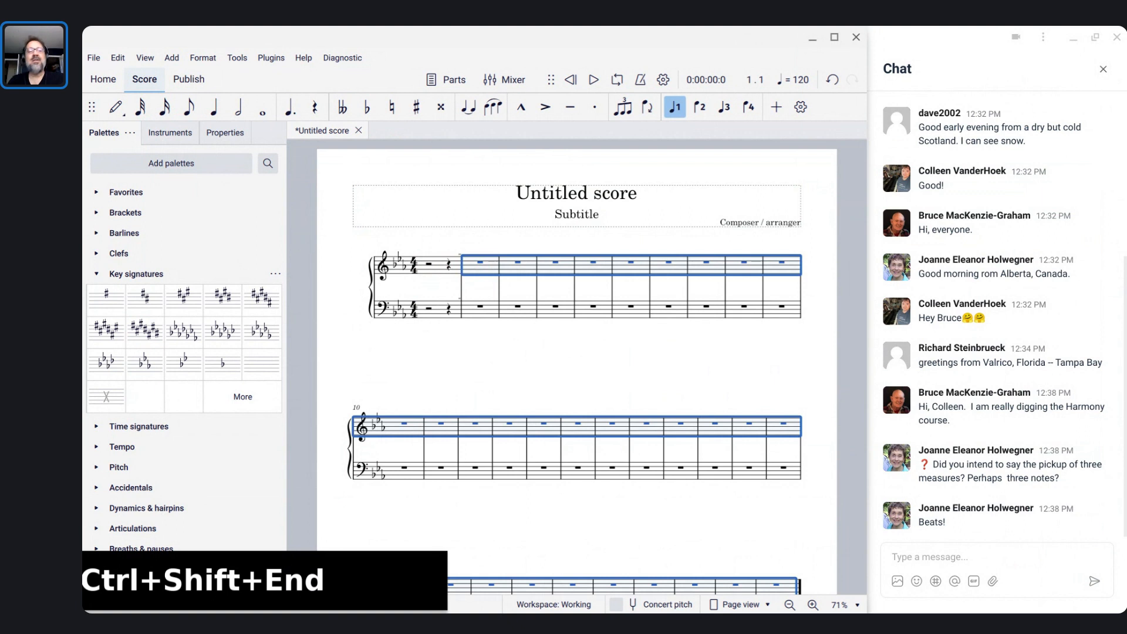
click(198, 58)
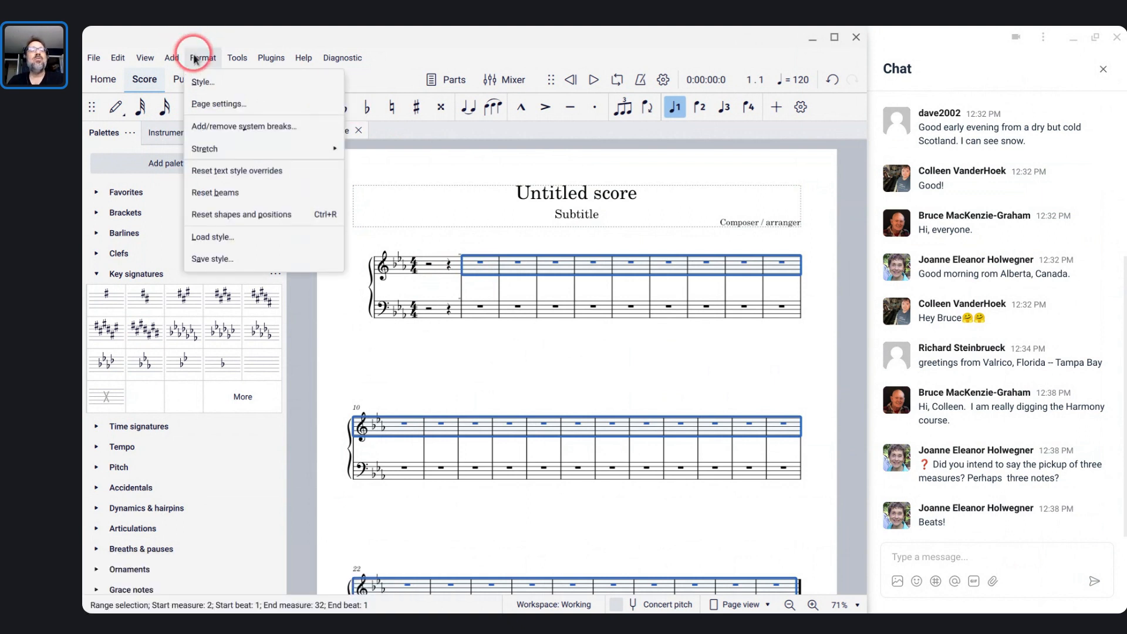
click(205, 133)
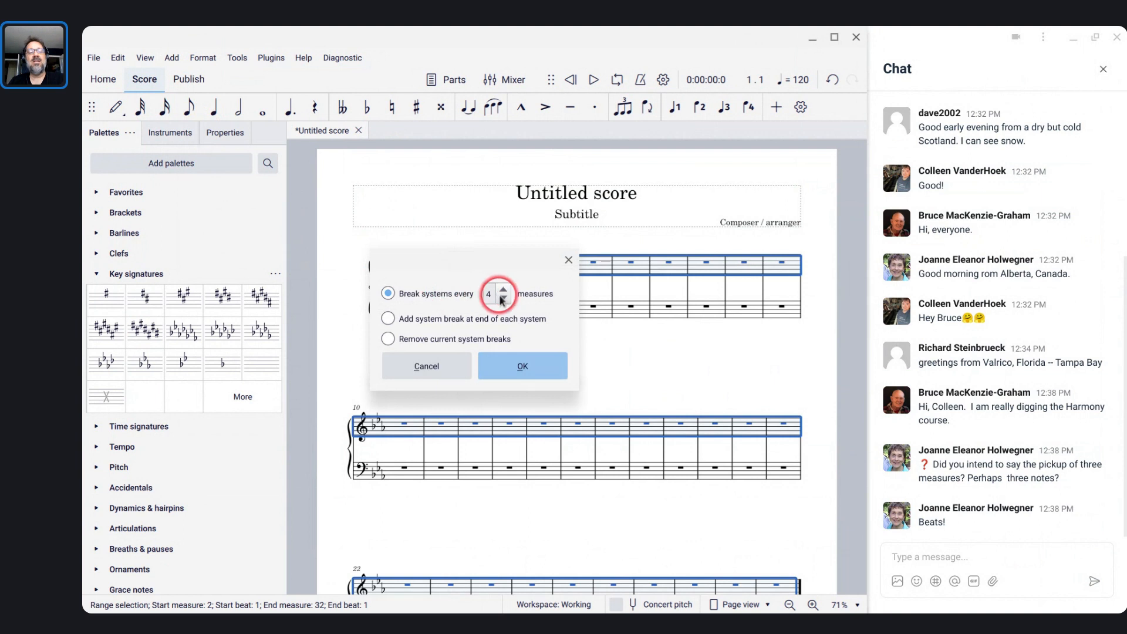
click(503, 362)
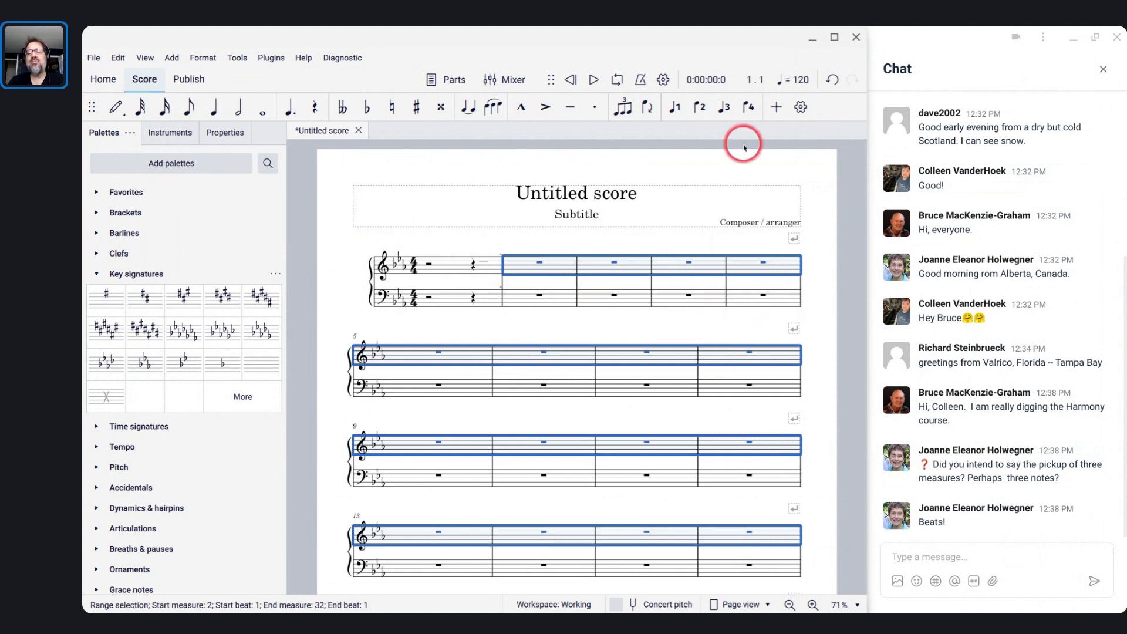
Switch to the Londonderry Air score and examine at which measures its double barlines fall.
scroll(707, 355, down, 2)
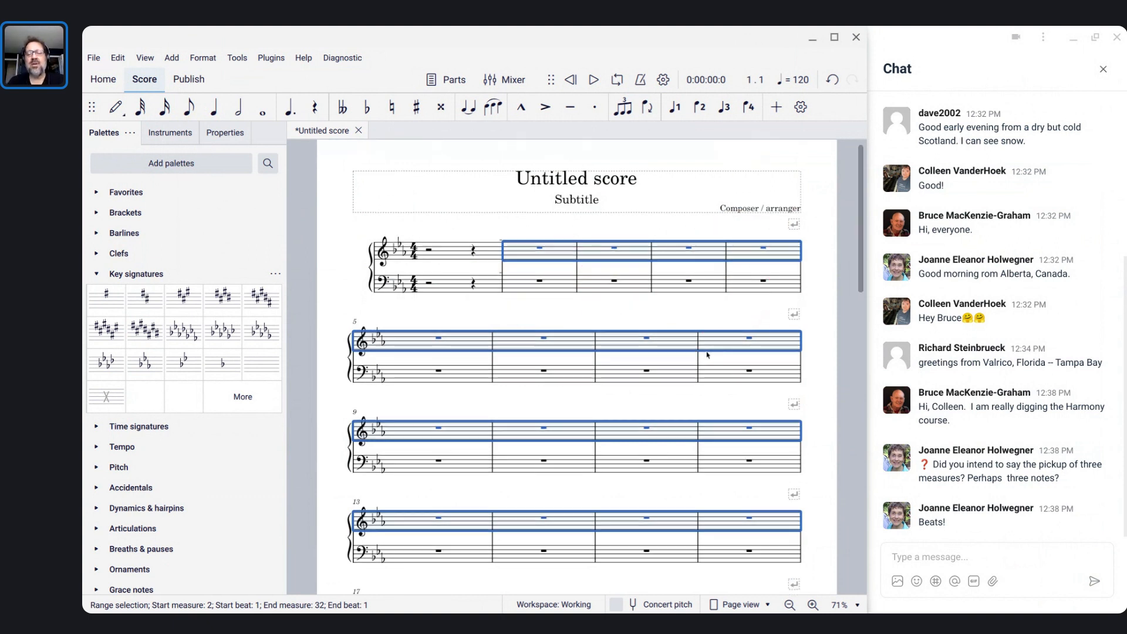
key(alt+Tab)
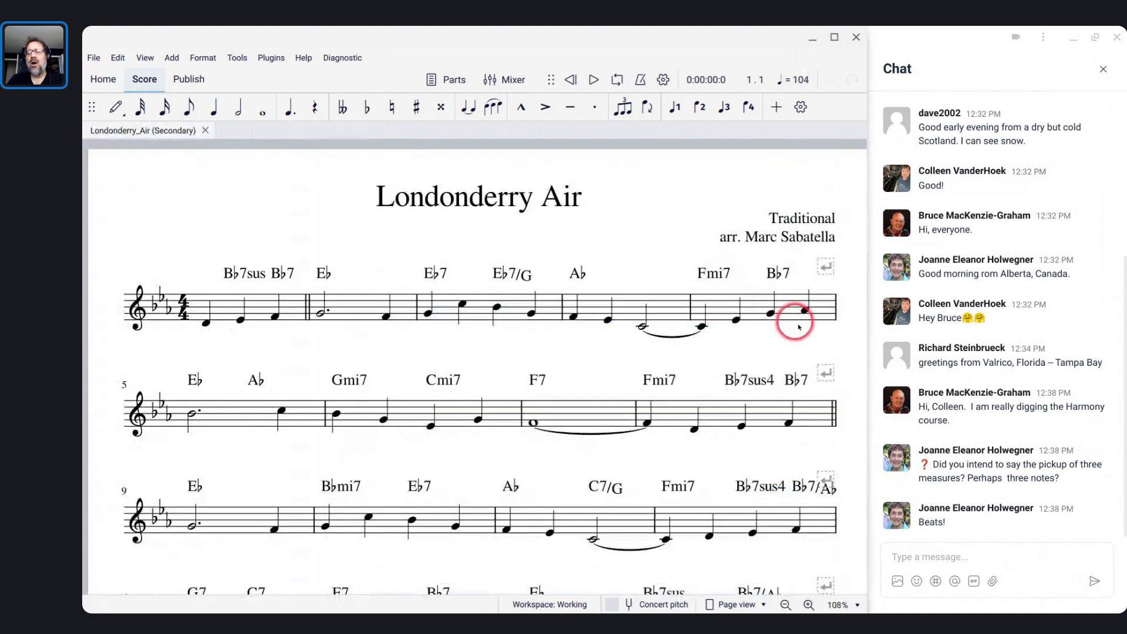
scroll(830, 412, down, 3)
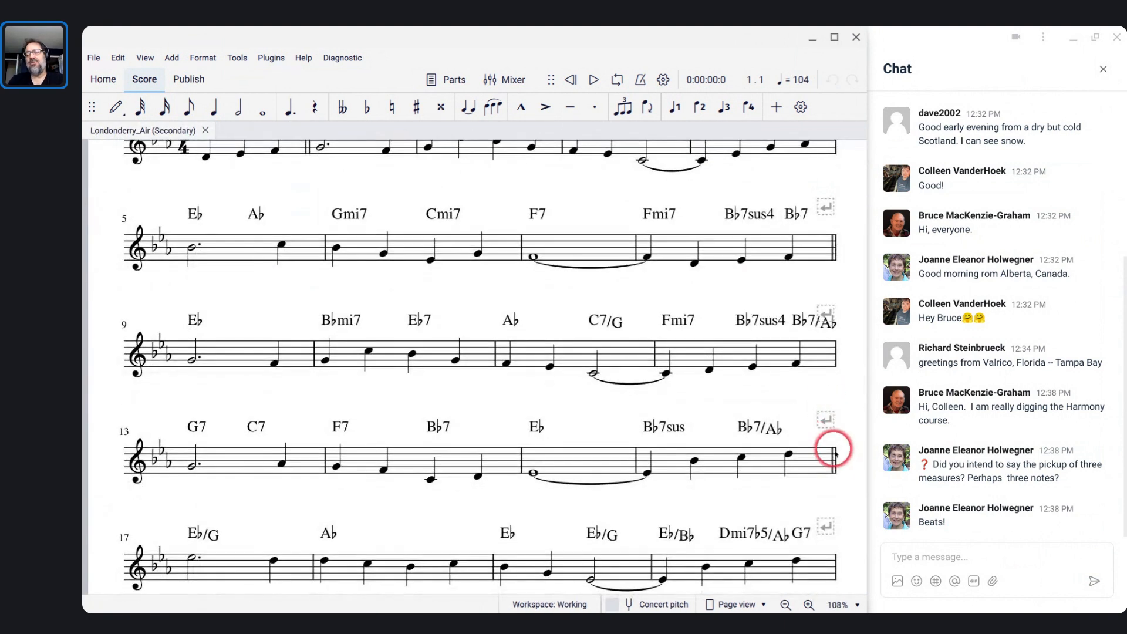
scroll(836, 454, down, 4)
click(837, 470)
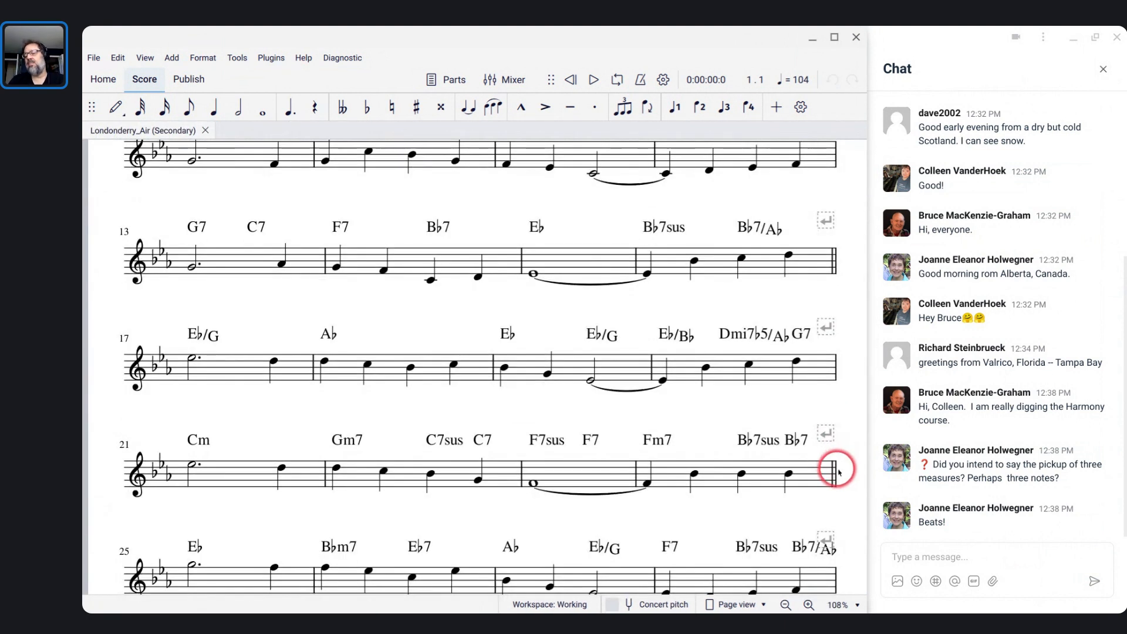
scroll(838, 471, up, 2)
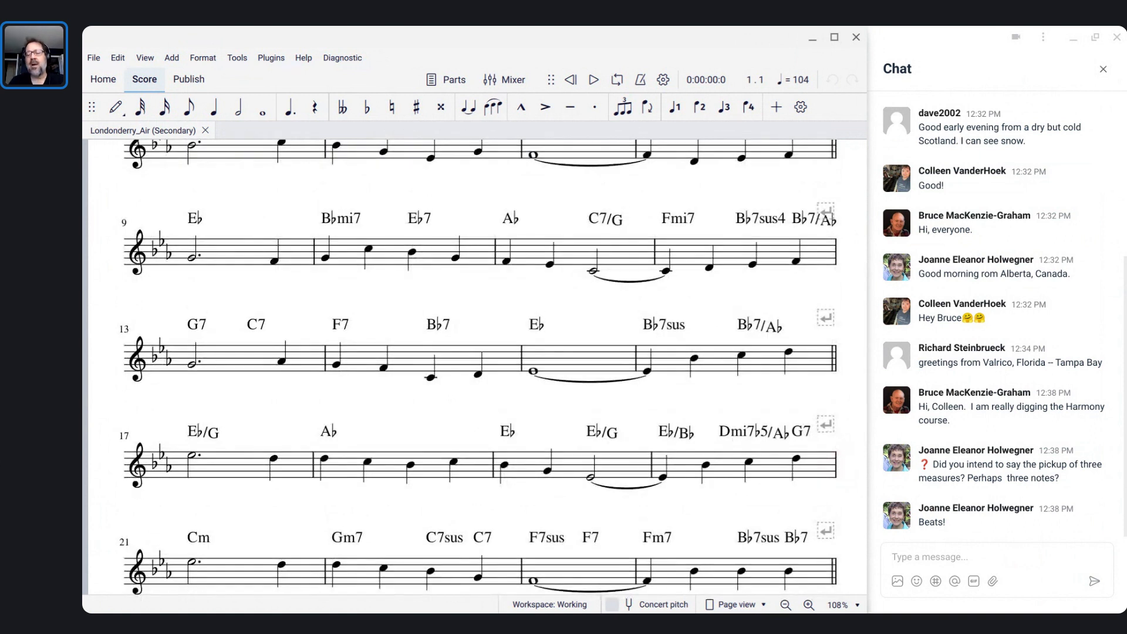
click(747, 284)
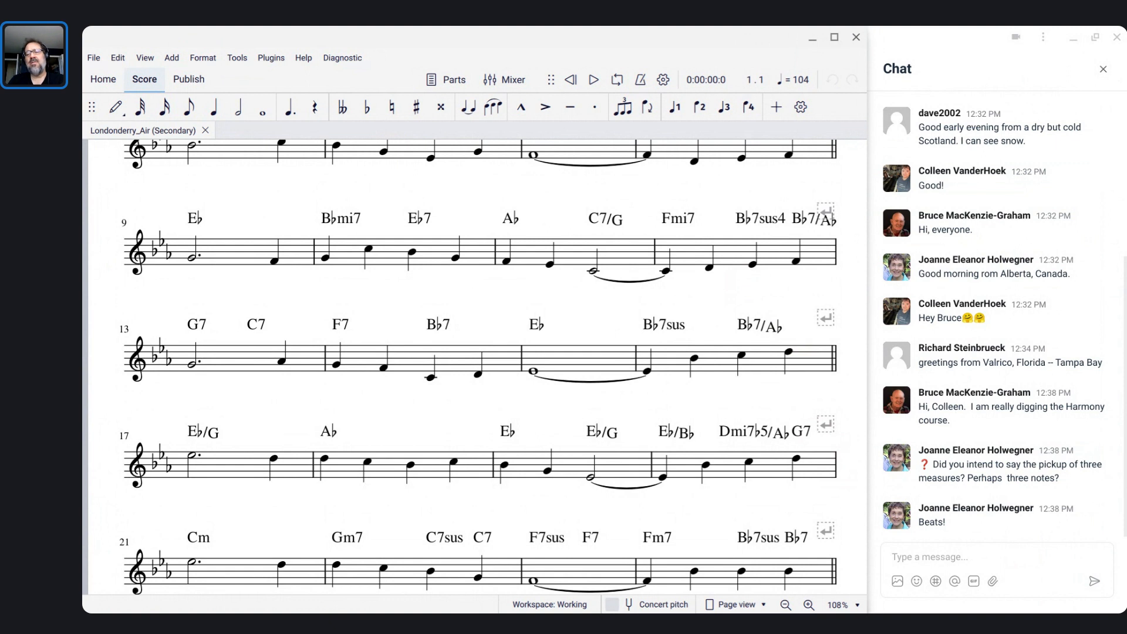
click(821, 358)
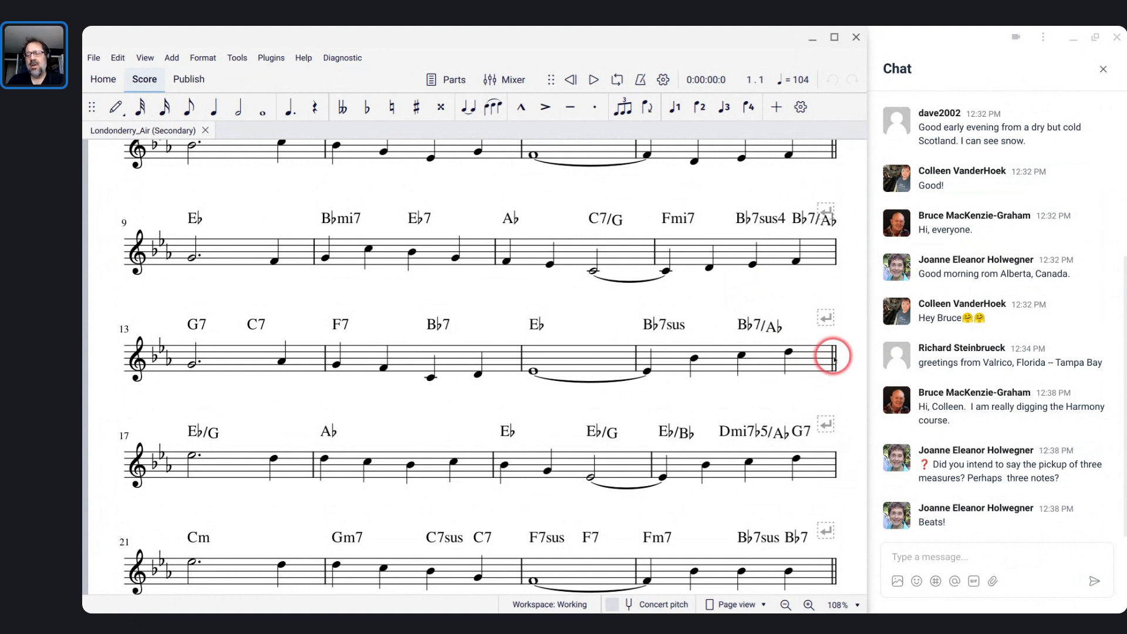
scroll(832, 358, up, 3)
scroll(833, 358, up, 3)
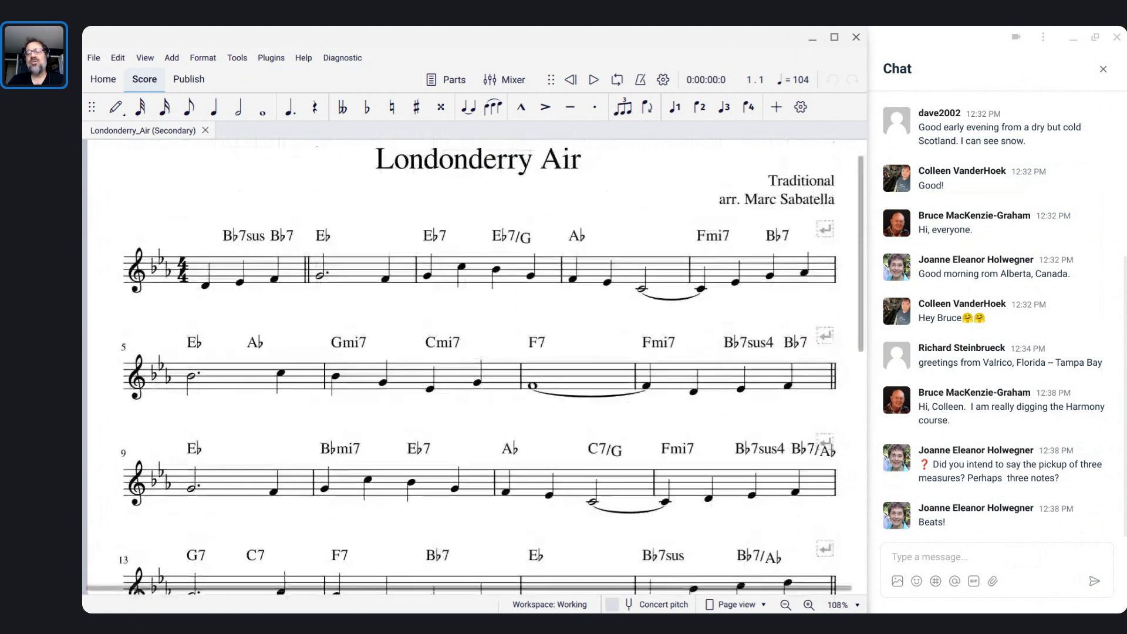
click(828, 374)
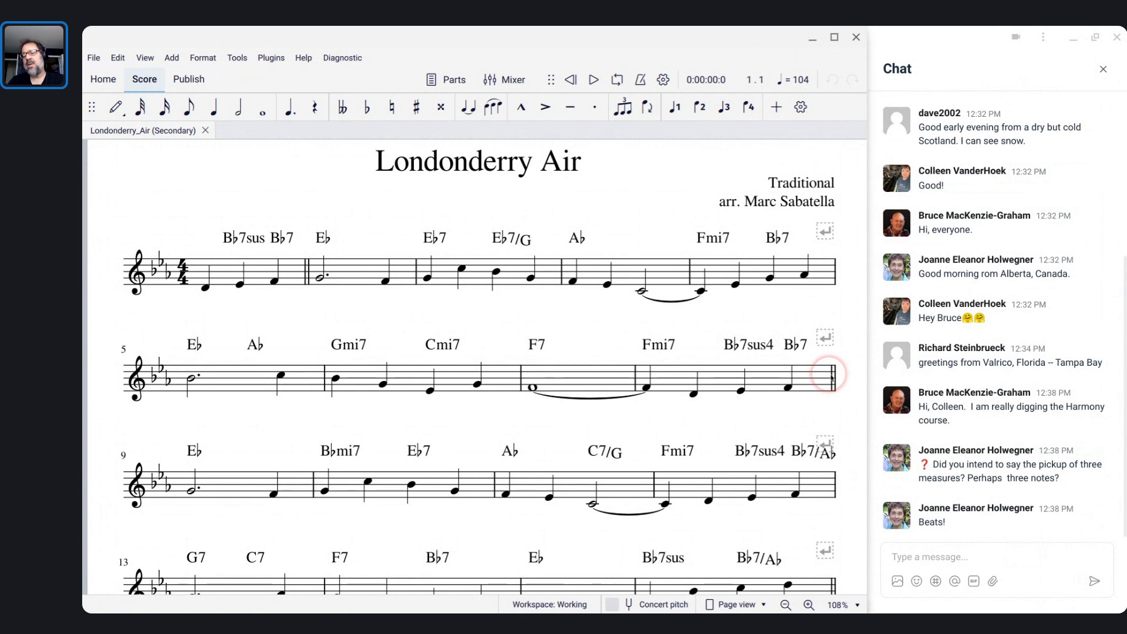
click(315, 270)
click(306, 270)
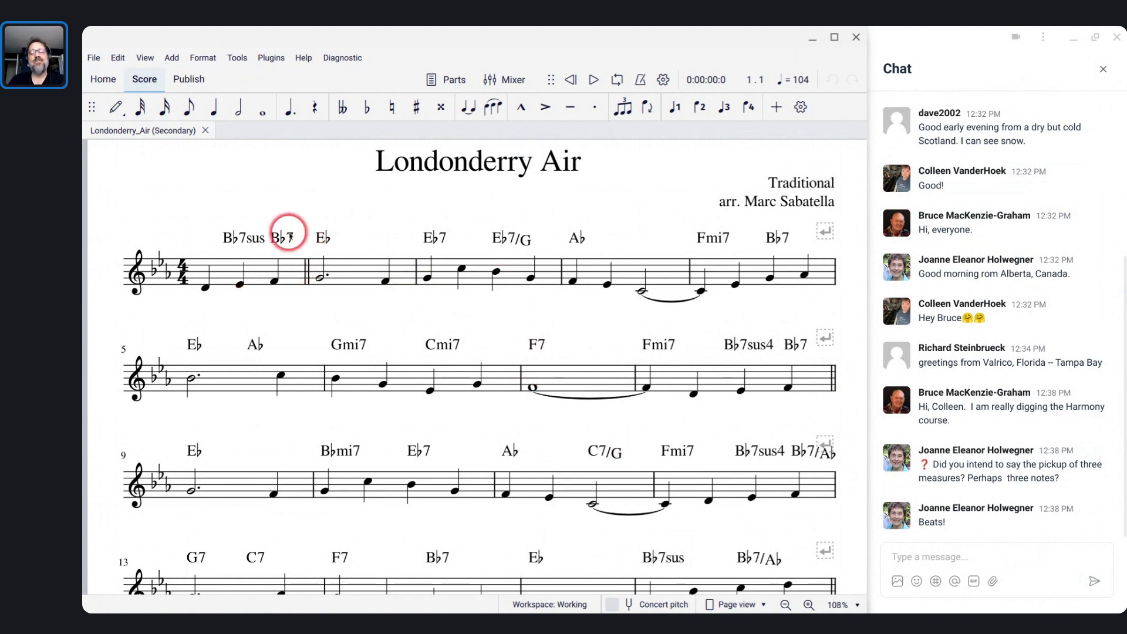
Switch to the untitled score and add a double barline at the end of the pickup measure.
key(alt+Tab)
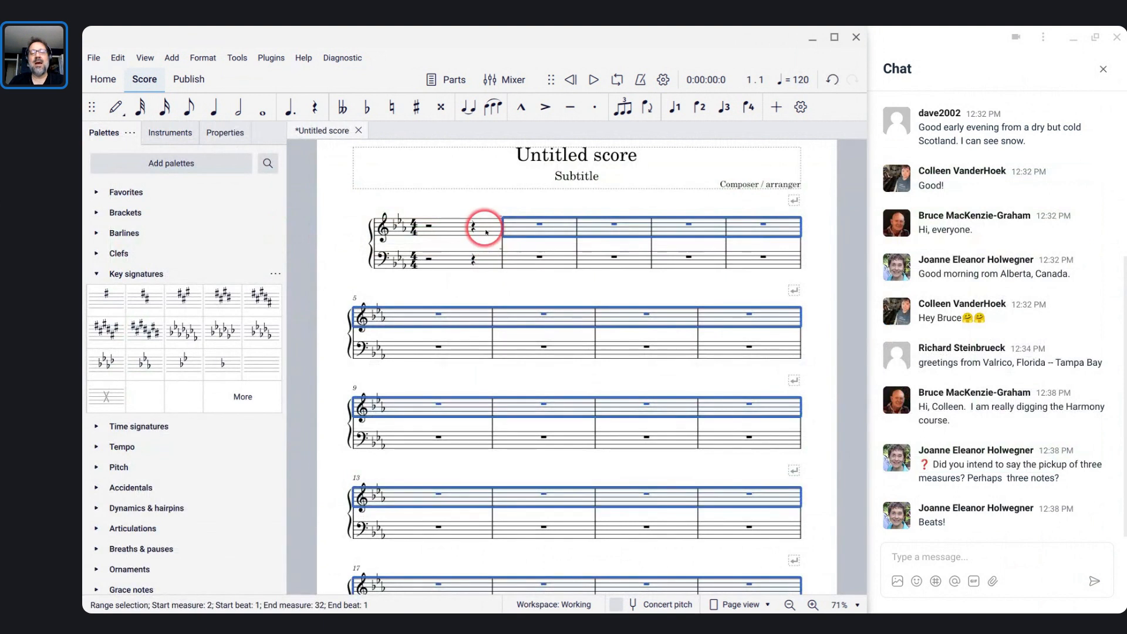
click(486, 232)
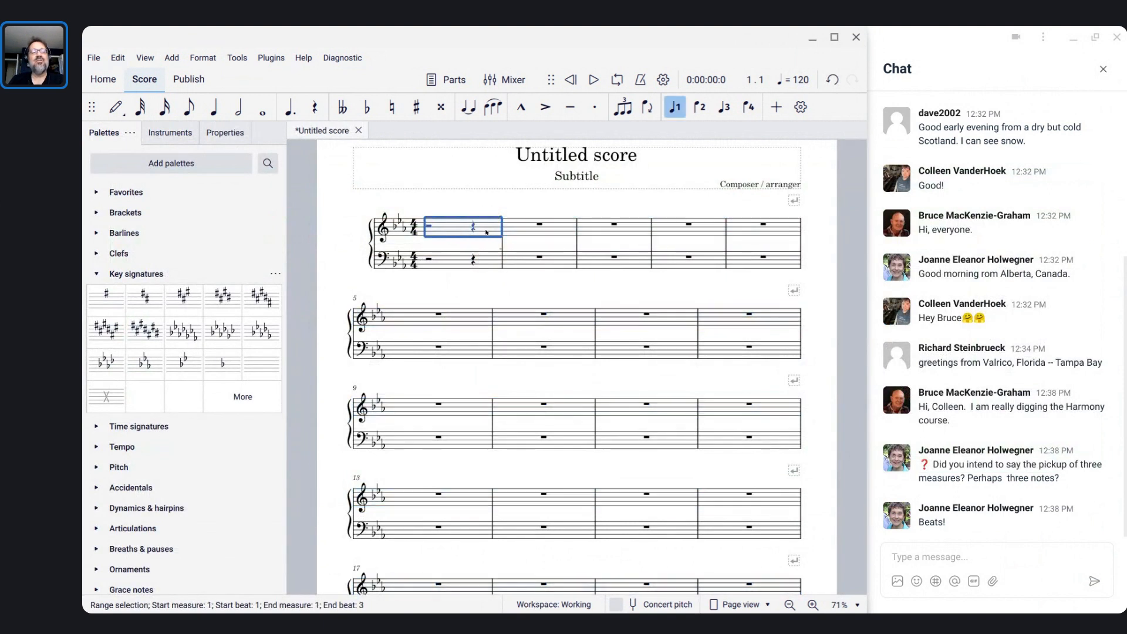
click(96, 232)
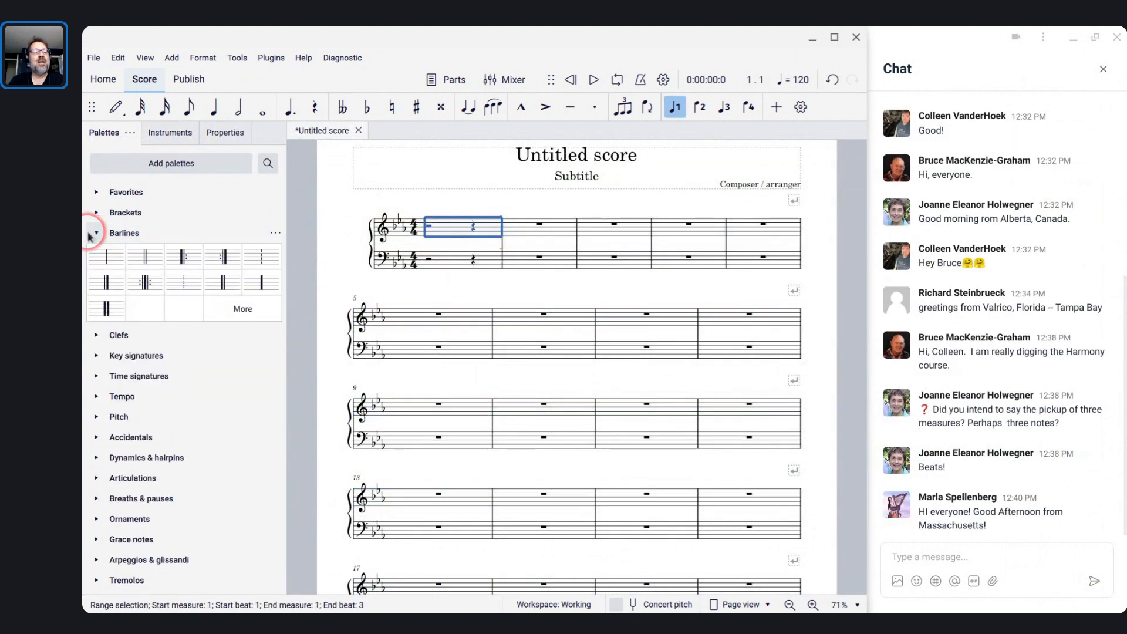
click(141, 256)
click(140, 256)
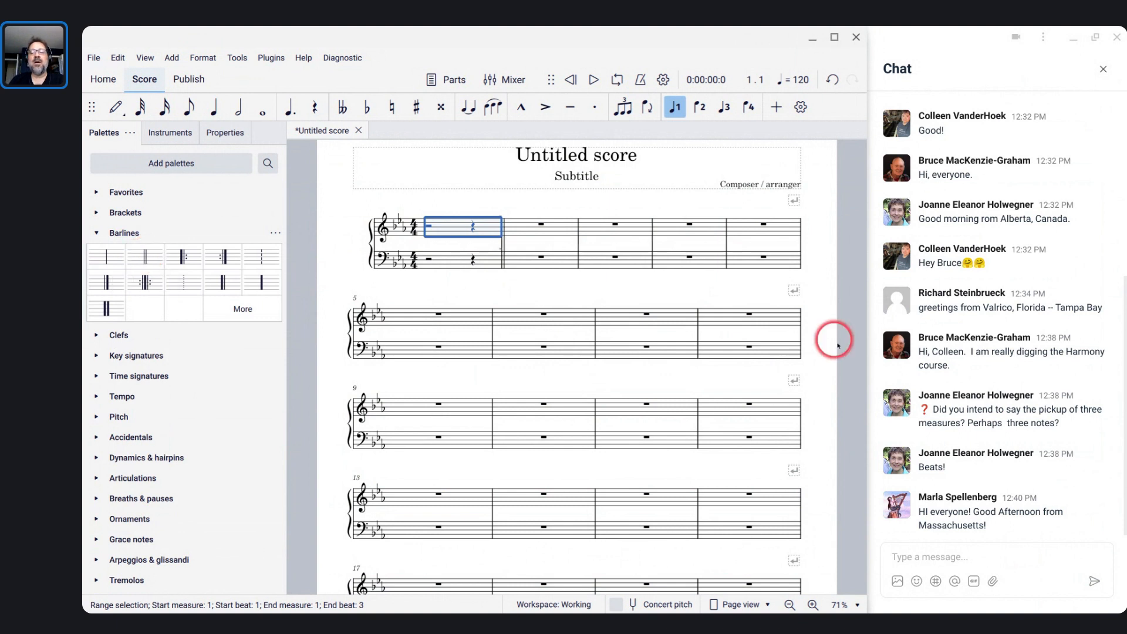
Add double barlines at the end of the second and fourth systems, after measures 8 and 16.
click(735, 321)
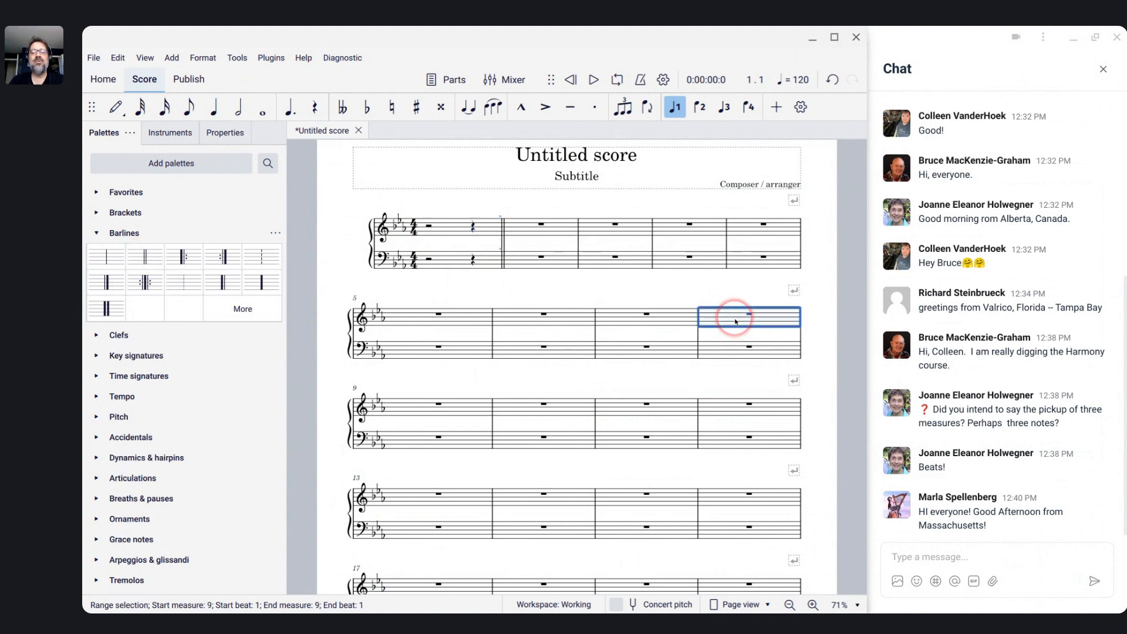
click(148, 258)
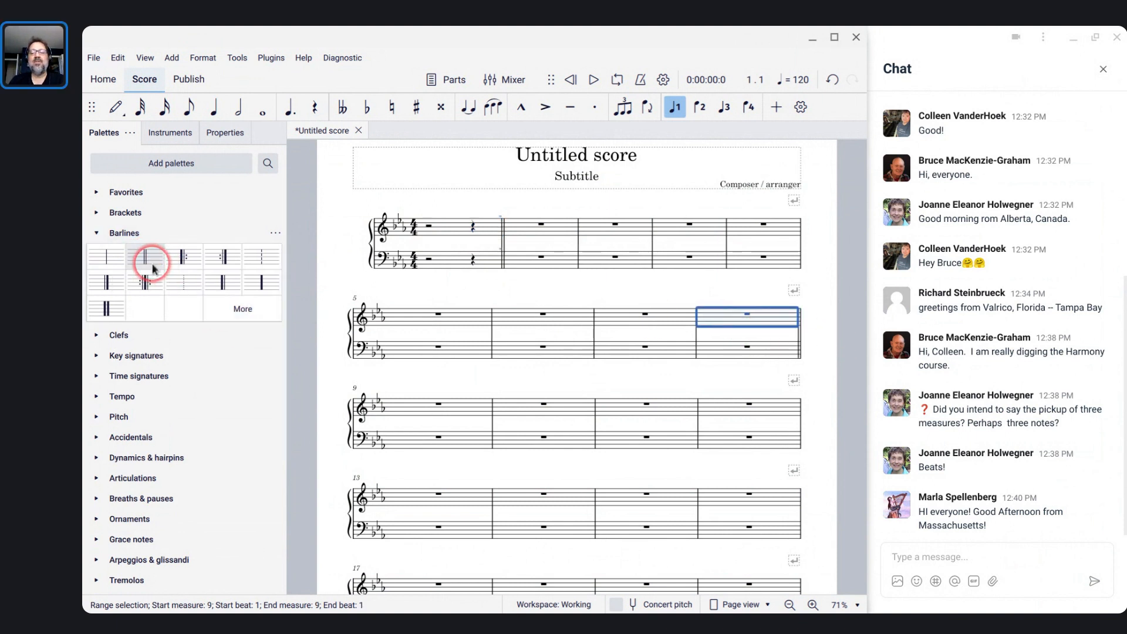
click(766, 496)
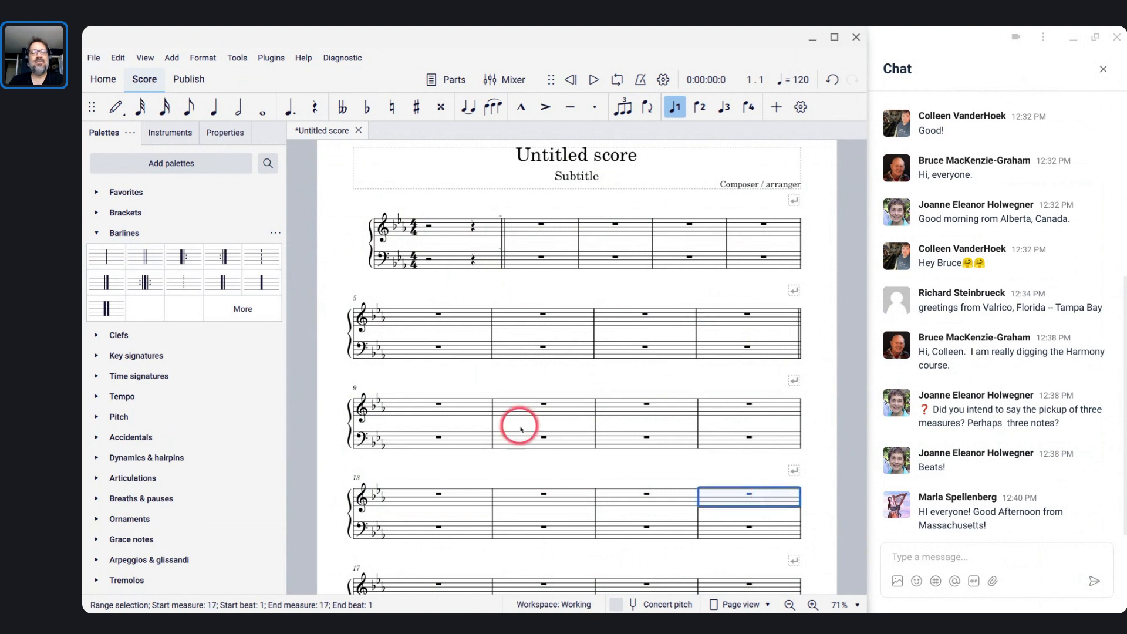
click(132, 256)
click(276, 327)
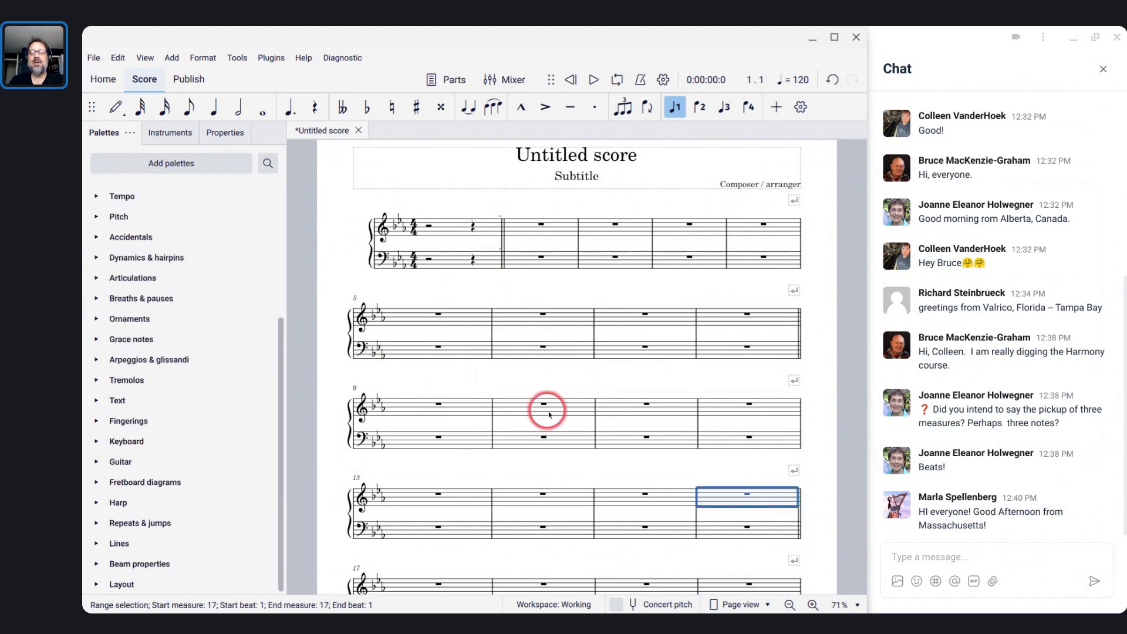
Add a double barline at the end of measure 24, the last measure of the sixth system.
scroll(549, 413, down, 3)
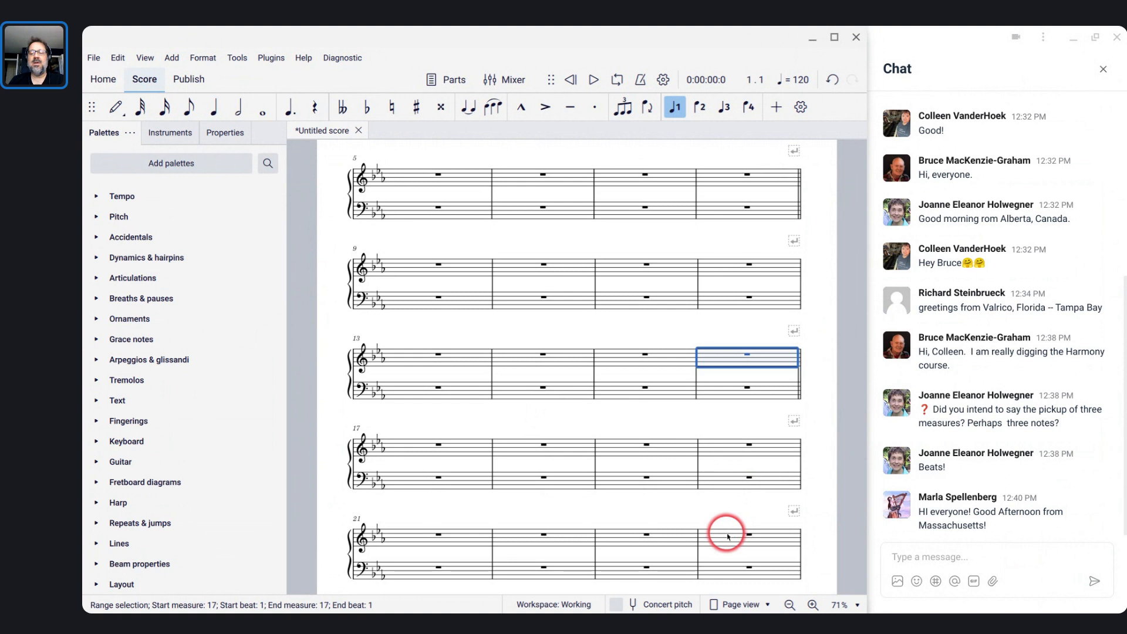
click(728, 536)
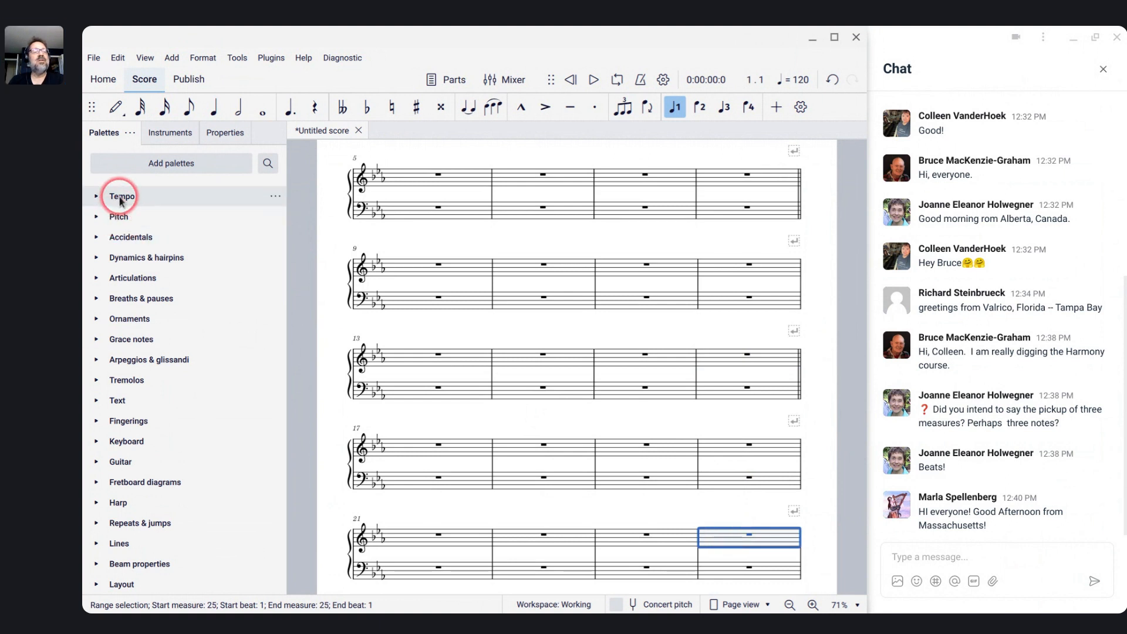
scroll(120, 200, up, 3)
click(268, 286)
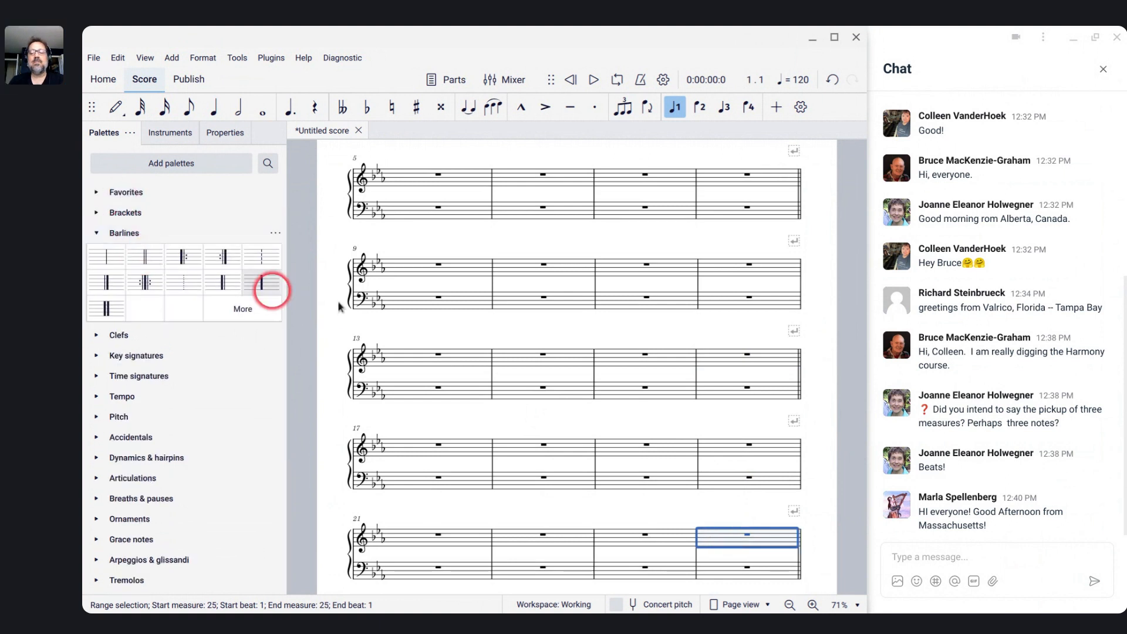
Compare the final systems of the untitled score with the ending of the Londonderry Air score.
scroll(564, 364, down, 5)
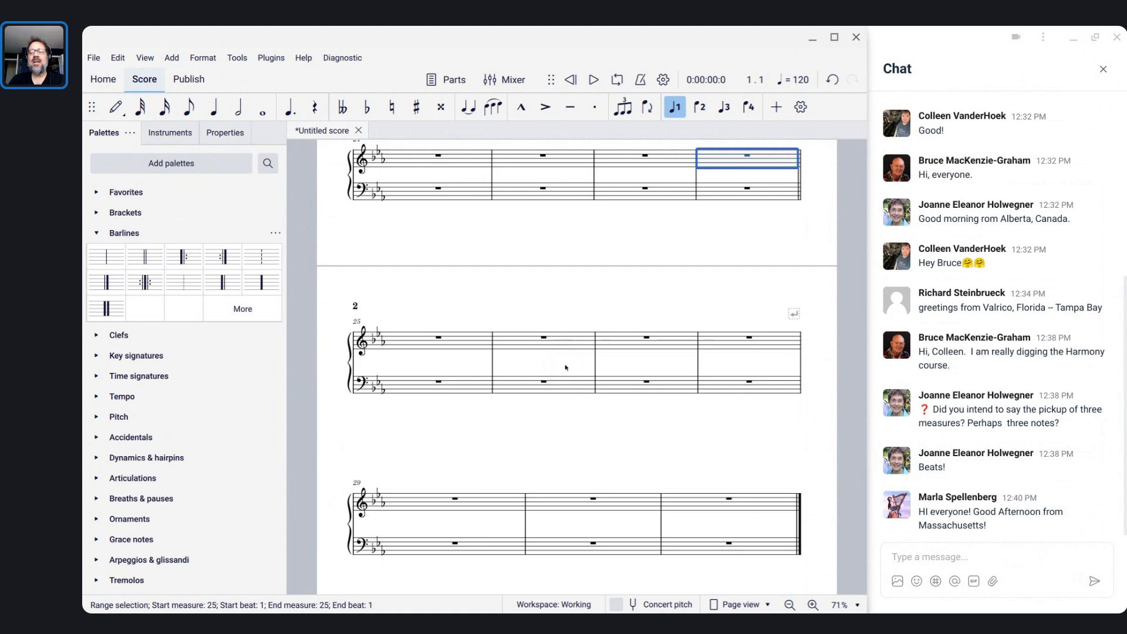
scroll(584, 479, up, 5)
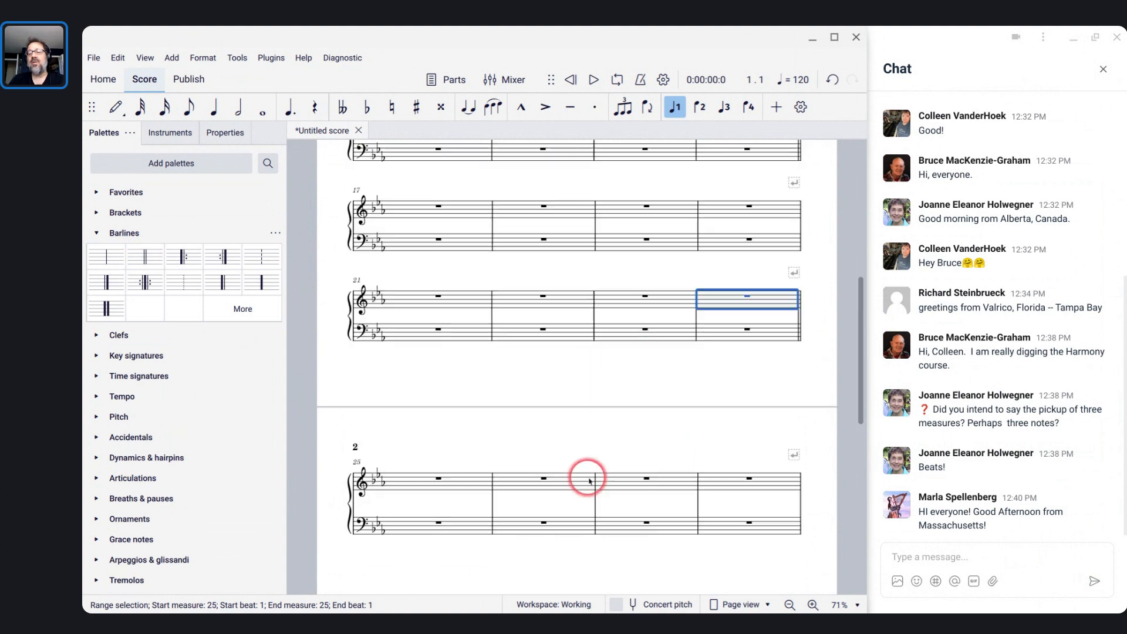
key(alt+Tab)
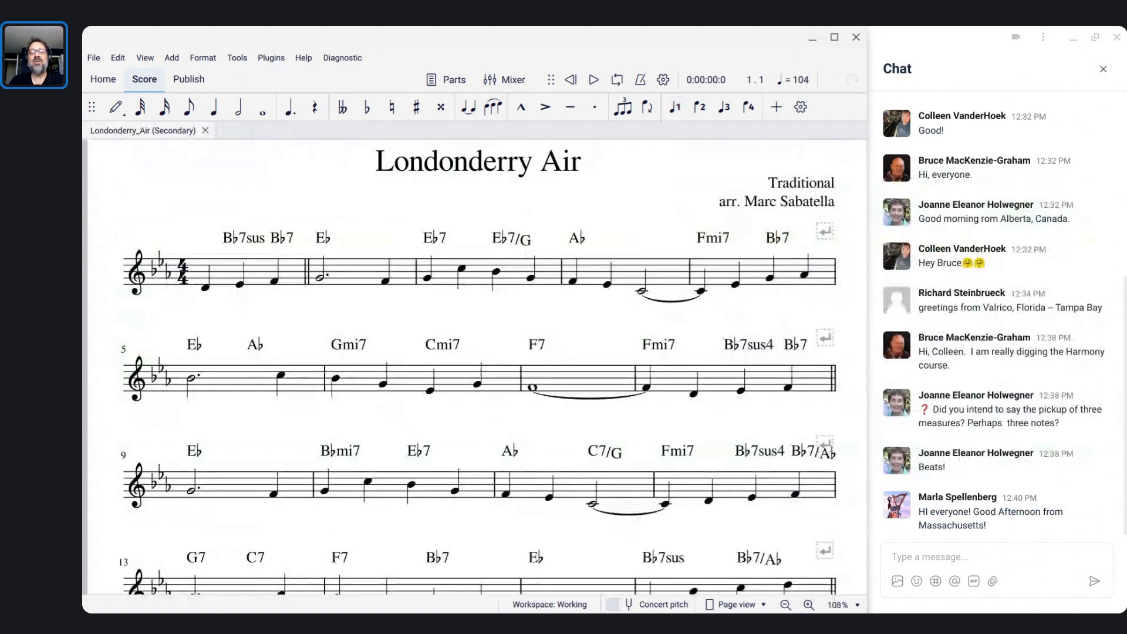
scroll(616, 350, down, 1)
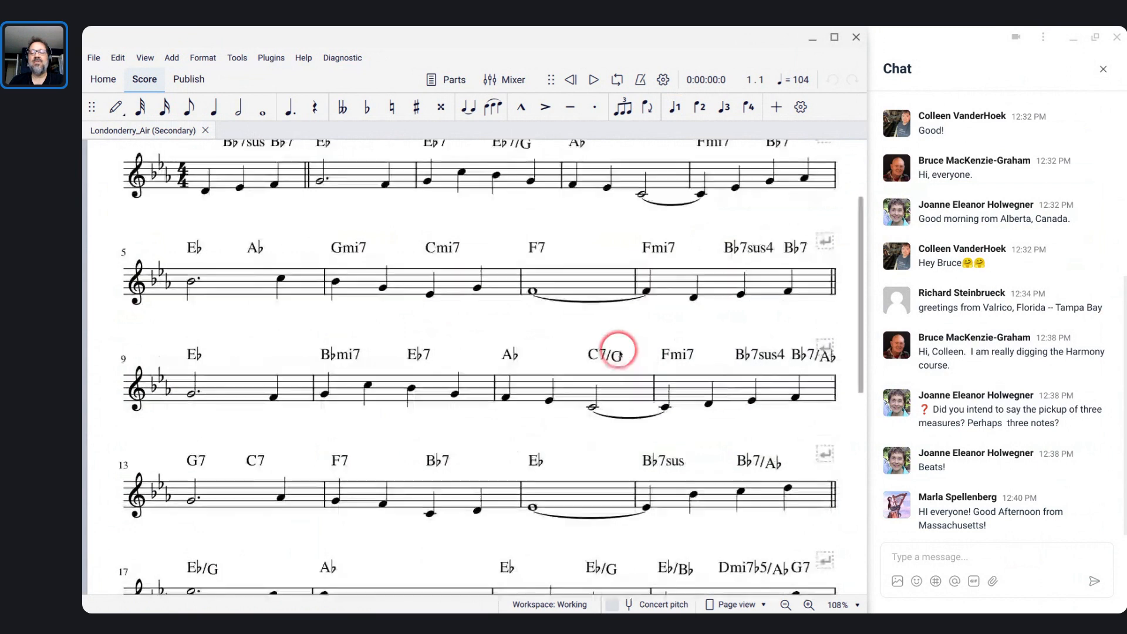
scroll(610, 447, down, 5)
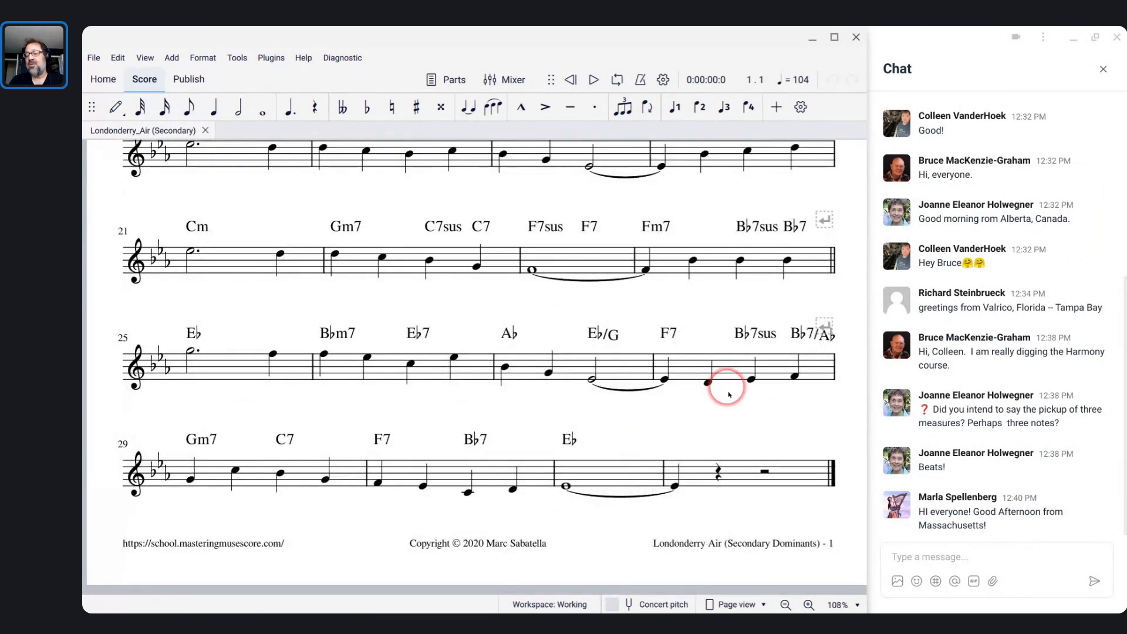
scroll(739, 480, up, 6)
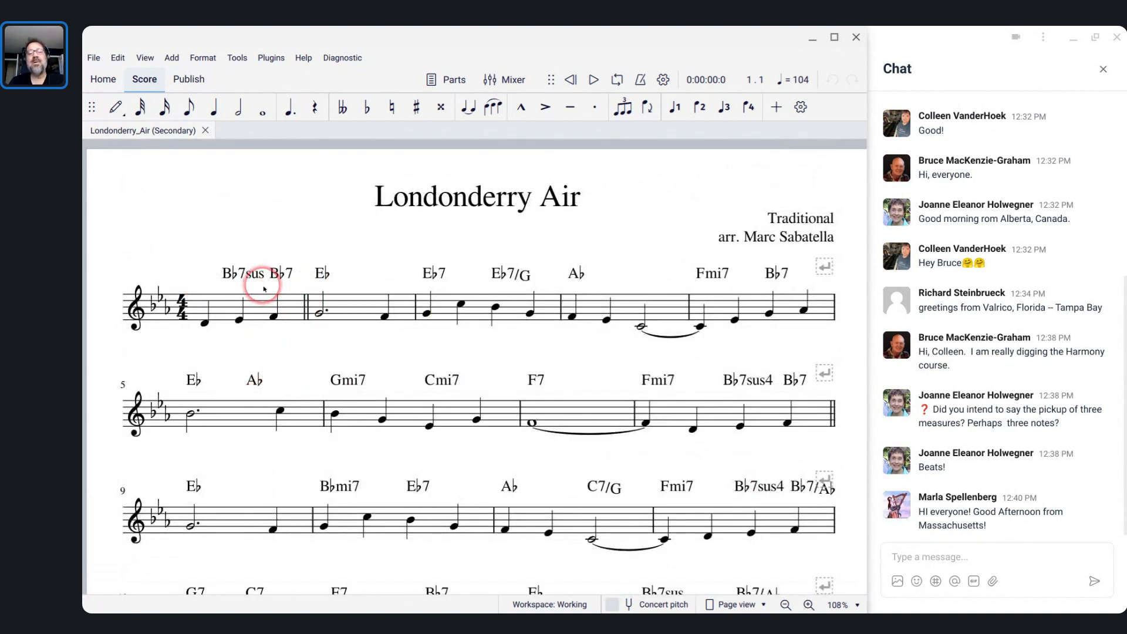
Return to the untitled score and append one measure at its end to complete the last four-measure system.
key(alt+Tab)
scroll(472, 313, up, 5)
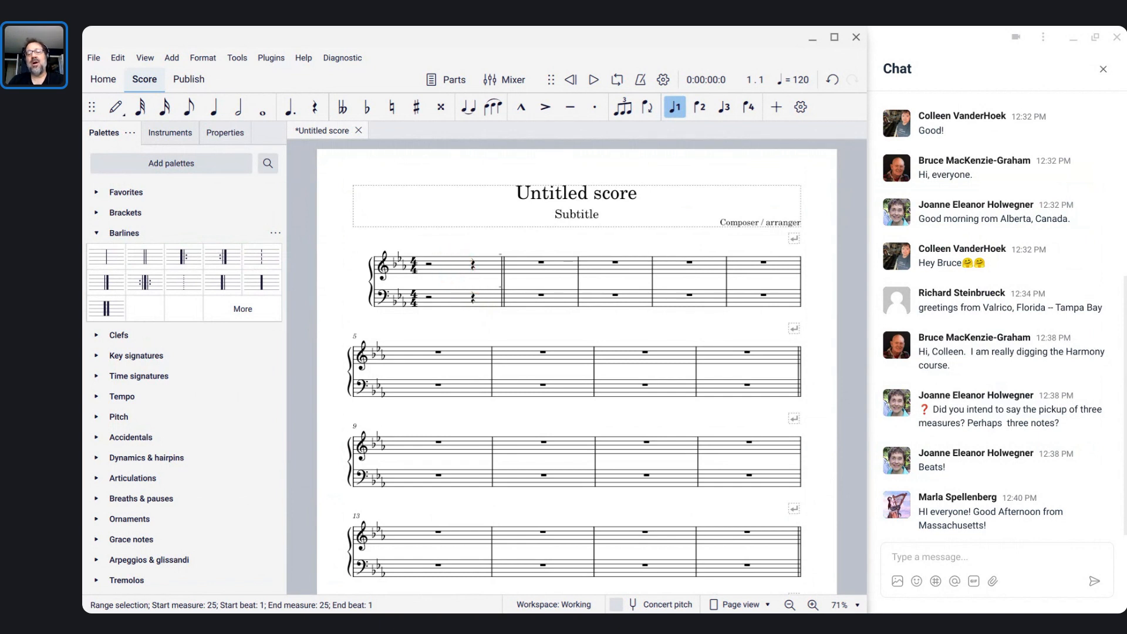
scroll(454, 257, down, 8)
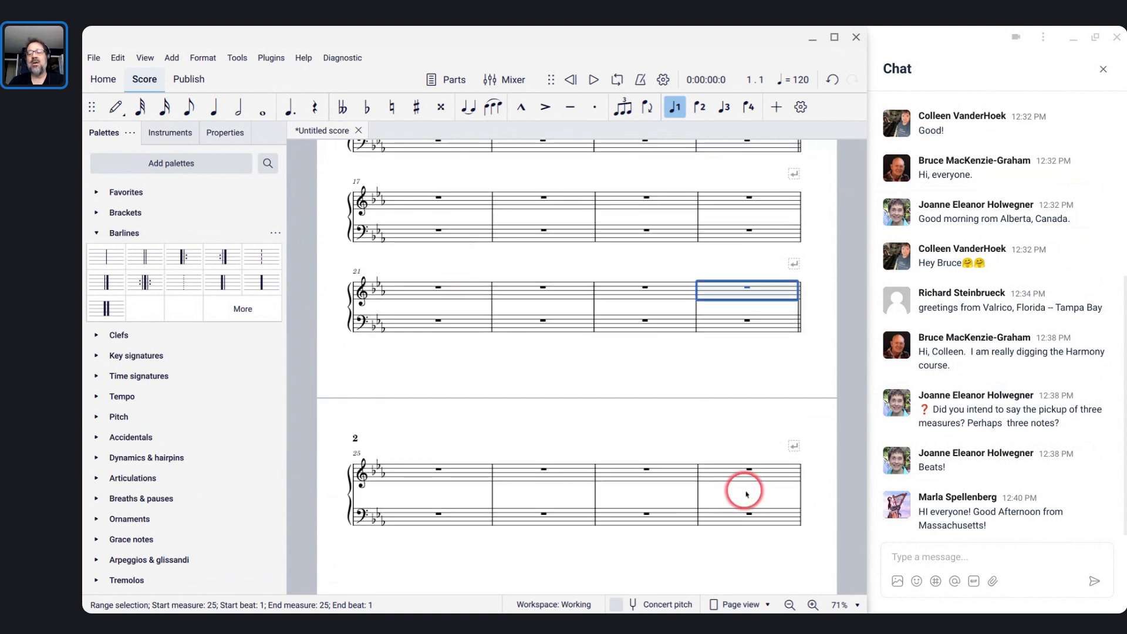
scroll(744, 492, down, 3)
scroll(746, 494, down, 1)
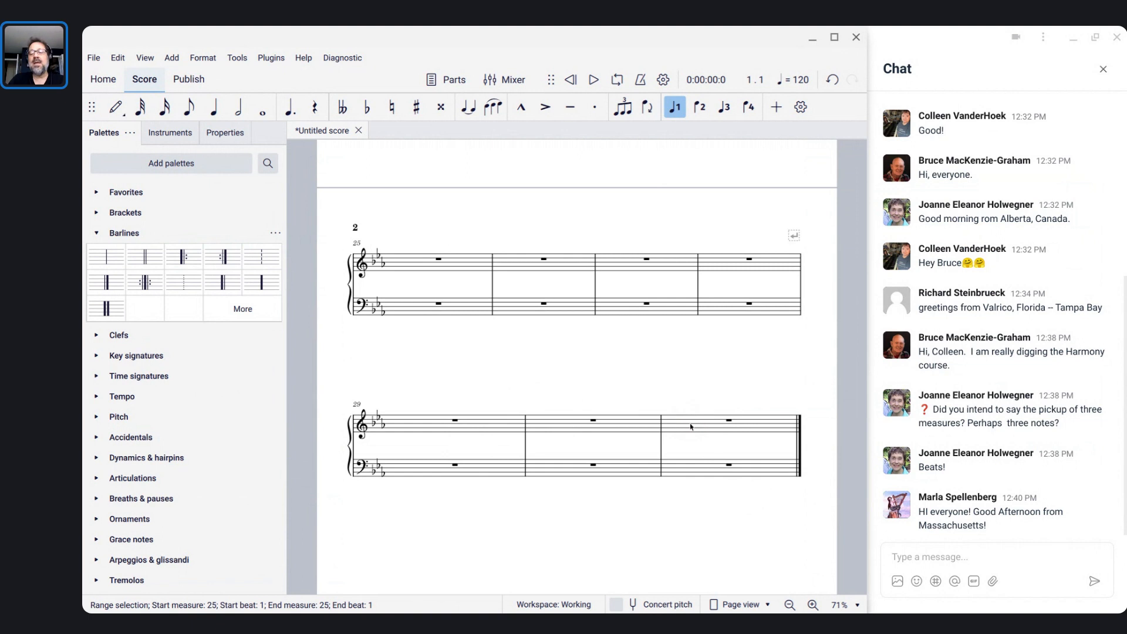
key(ctrl+b)
click(737, 418)
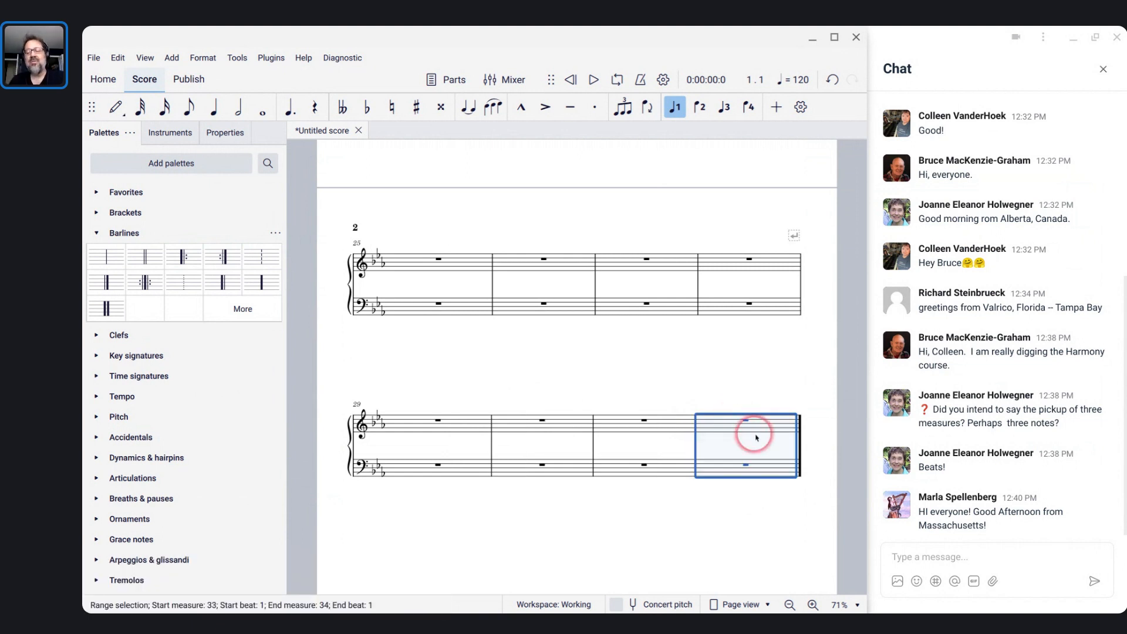
scroll(751, 434, up, 10)
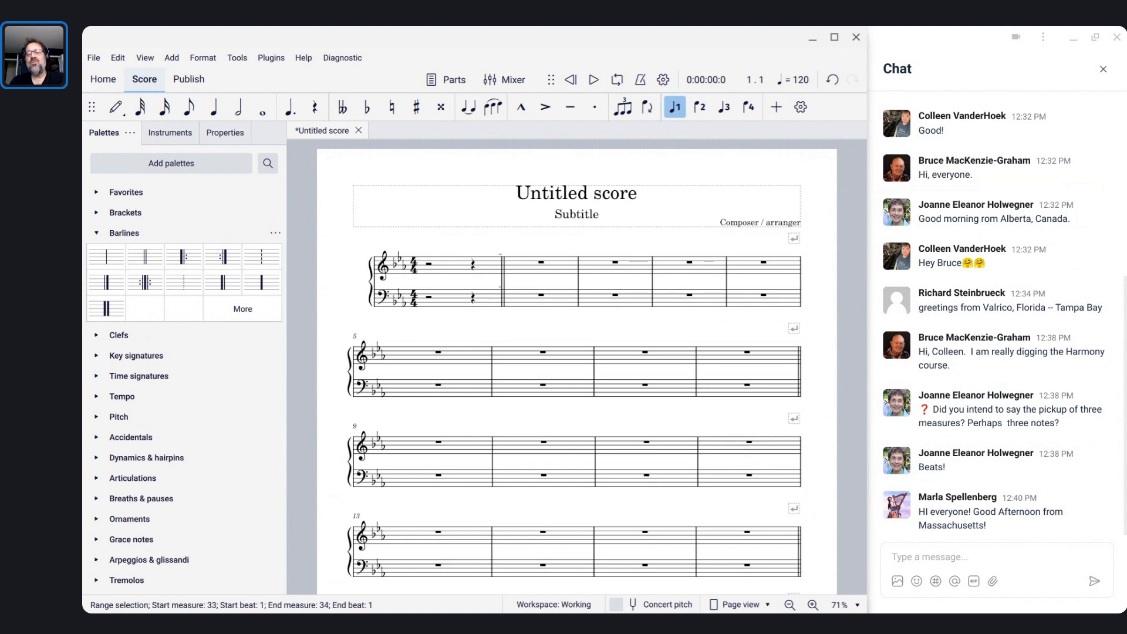
click(449, 266)
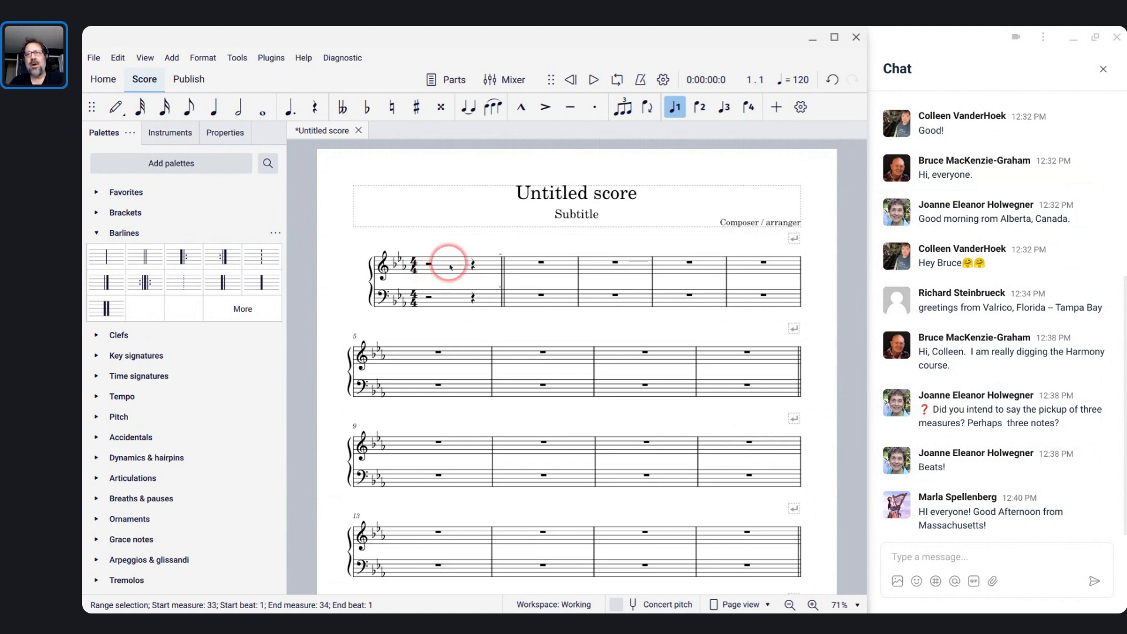
scroll(591, 366, down, 1)
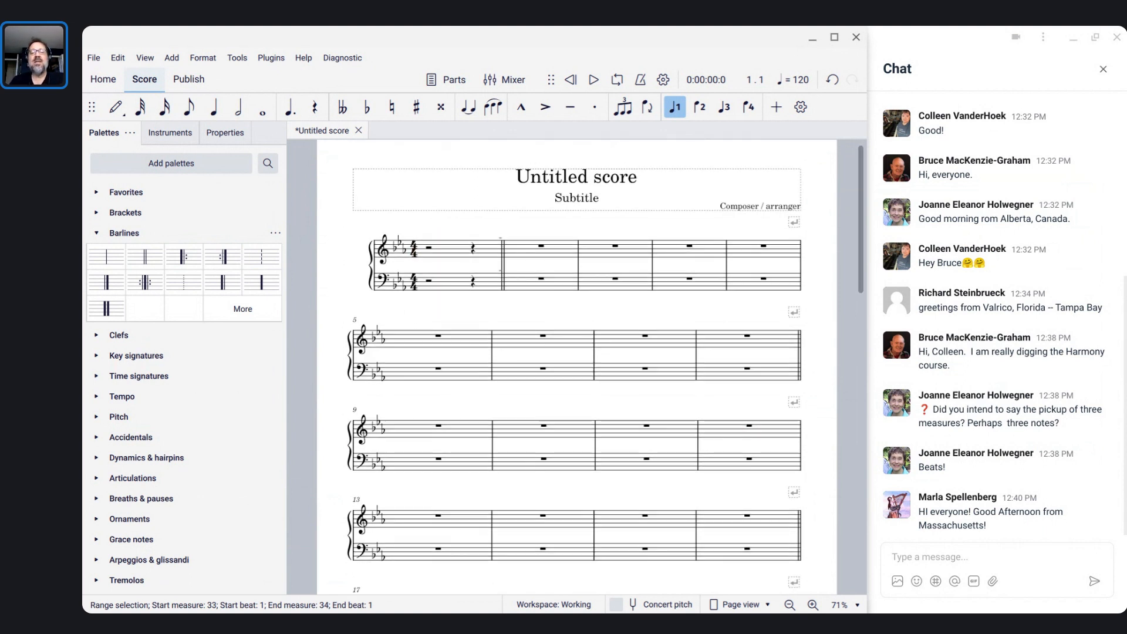
click(428, 247)
click(487, 240)
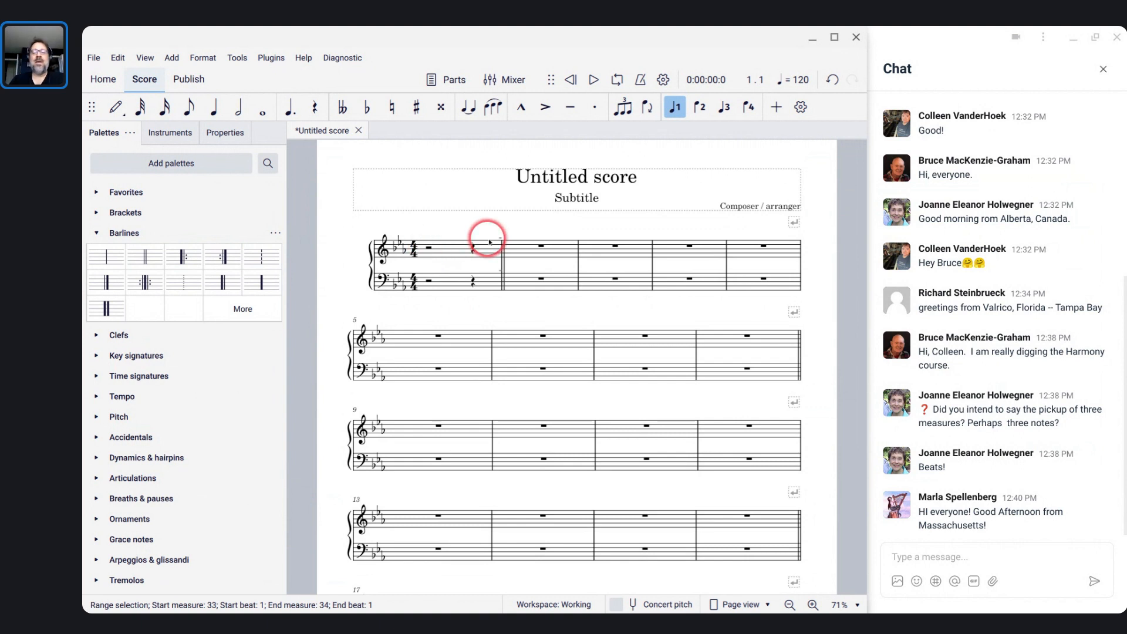
Review the untitled score's layout from the pickup measure to the final four-measure system.
scroll(489, 242, down, 10)
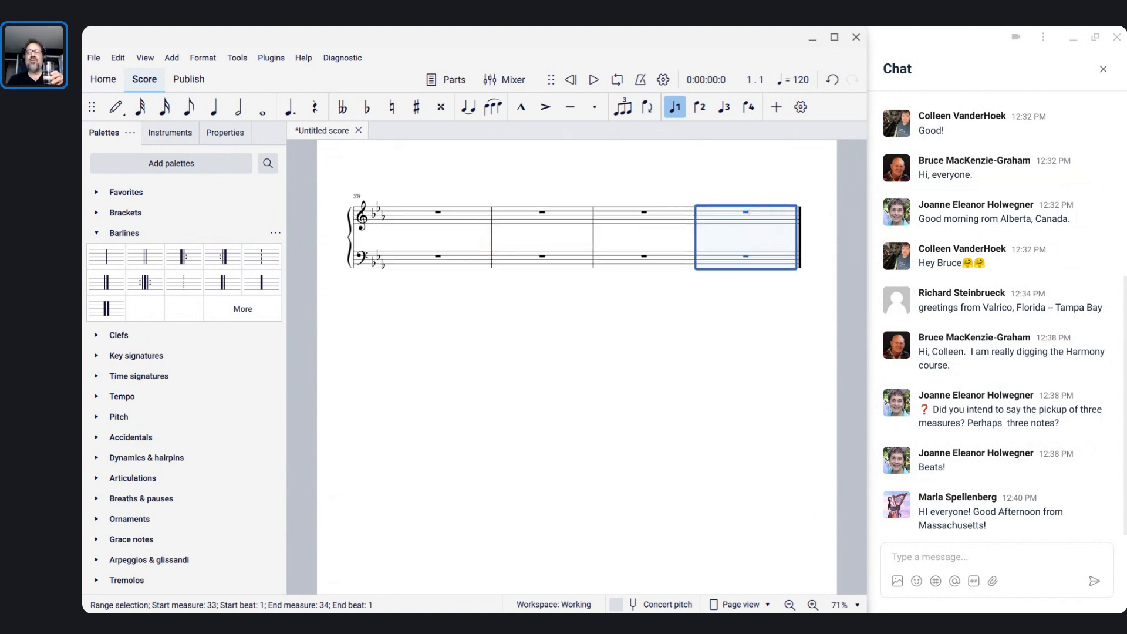
click(601, 241)
scroll(602, 241, up, 5)
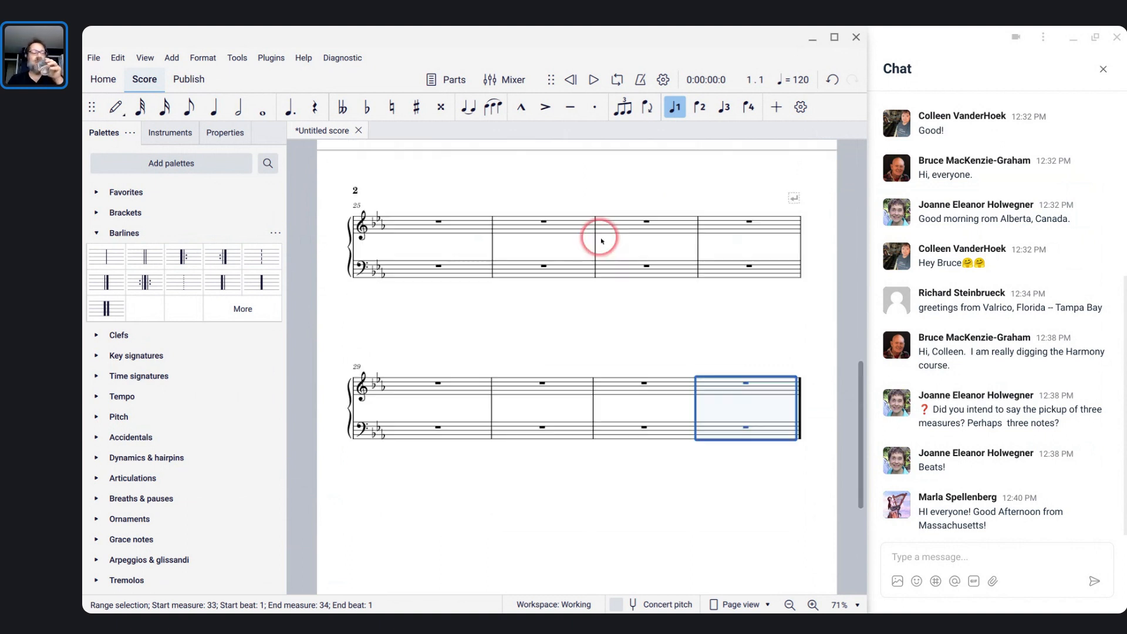
scroll(602, 240, up, 5)
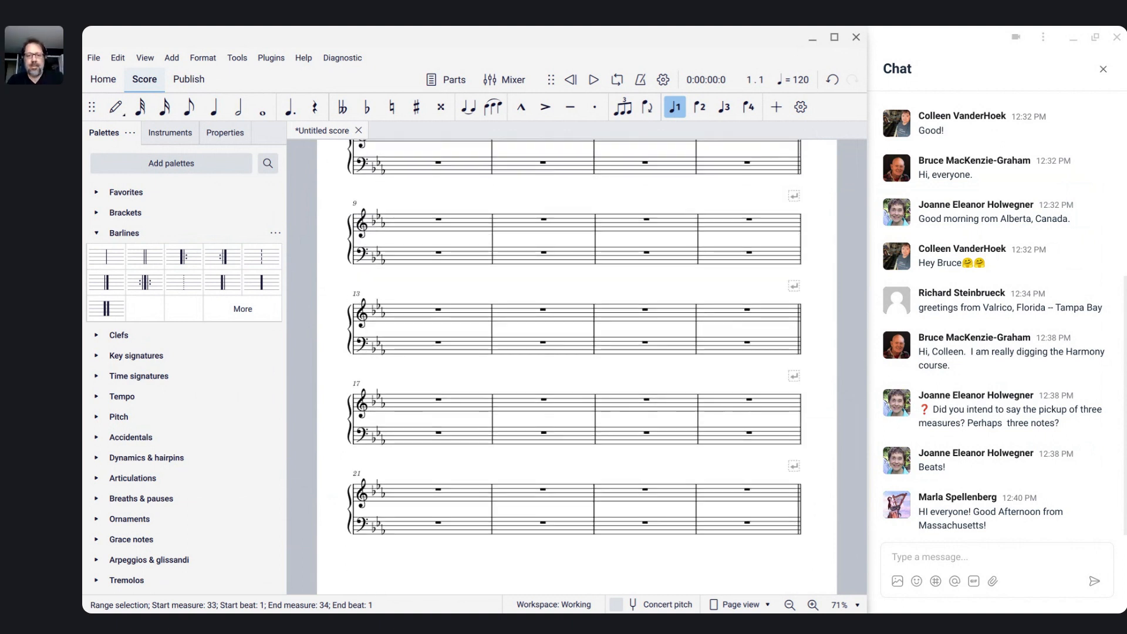
click(451, 267)
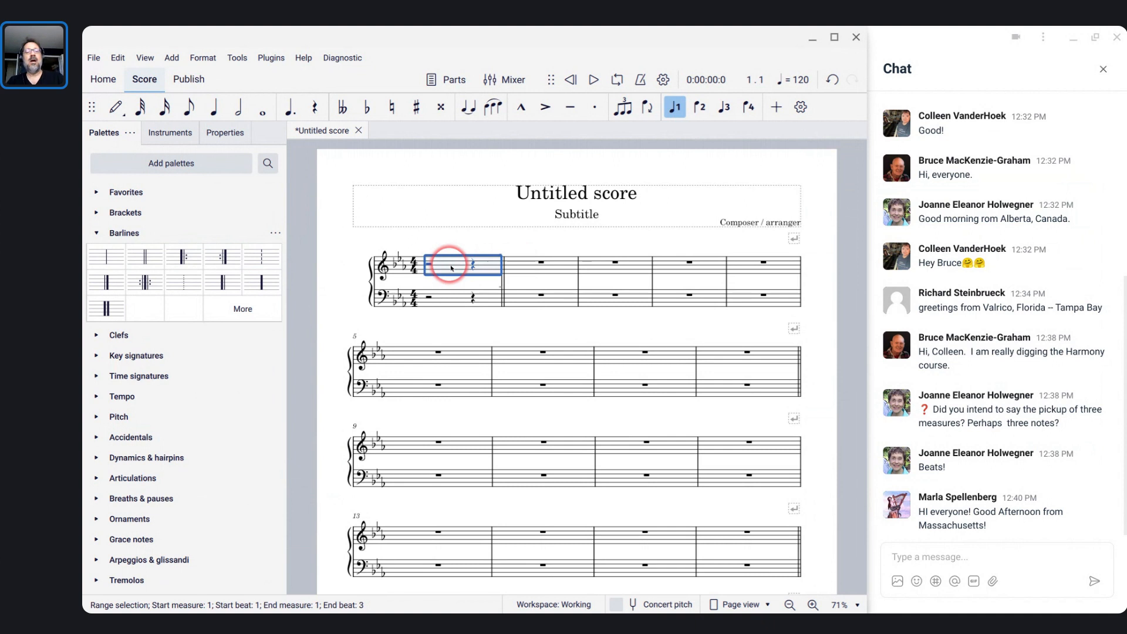
scroll(451, 268, down, 1)
scroll(450, 268, up, 1)
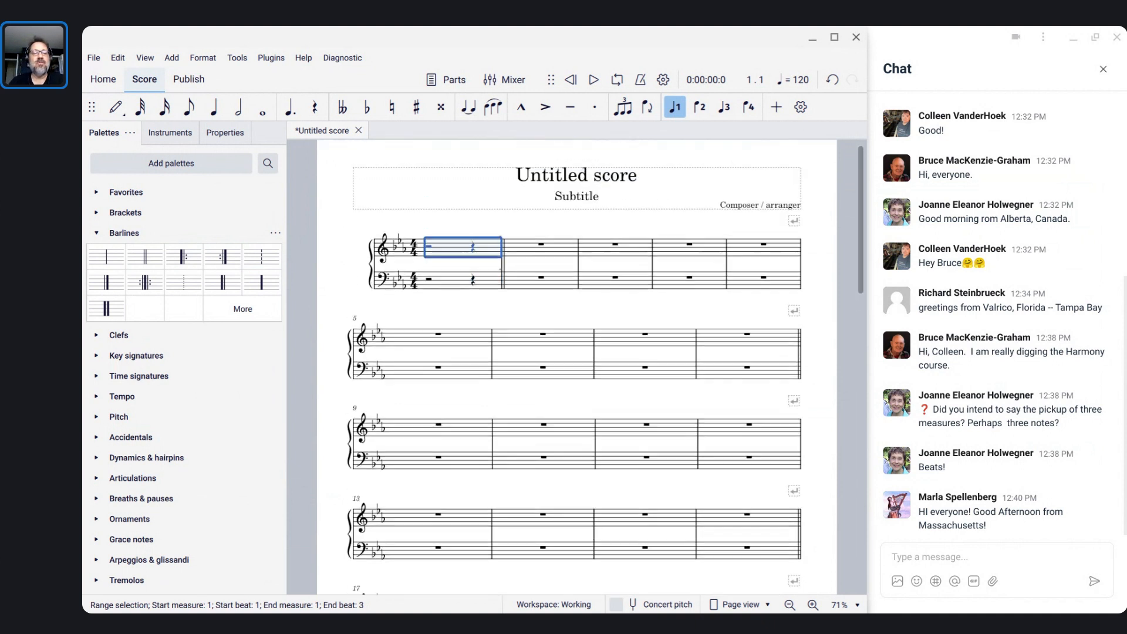
scroll(540, 353, down, 3)
scroll(757, 516, down, 8)
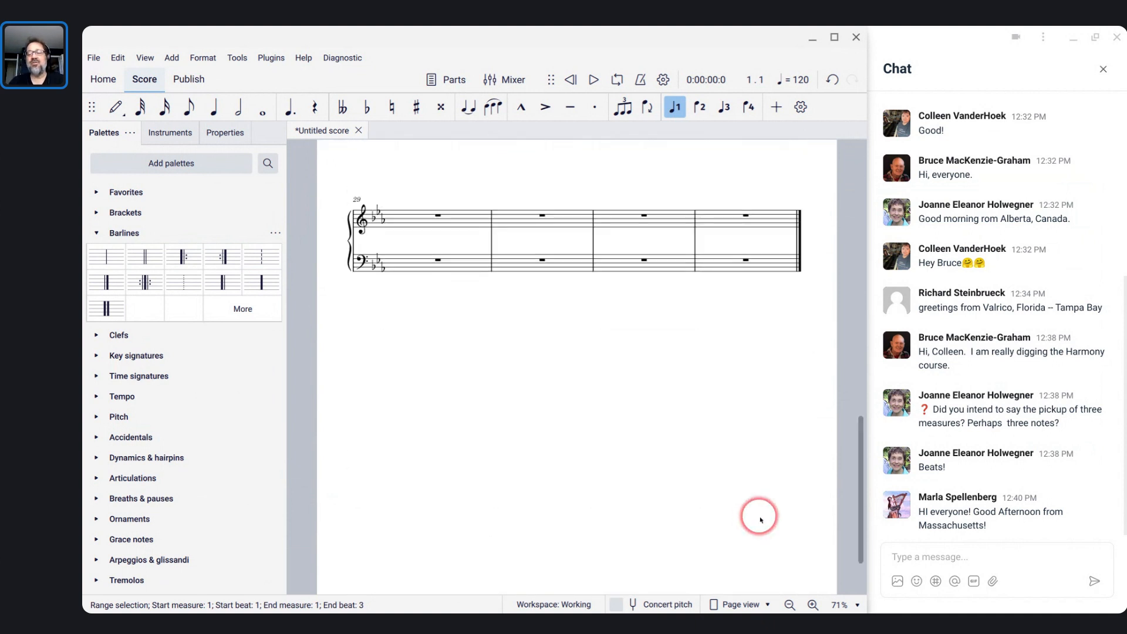
Check the actual duration of the last measure in its measure properties, leaving the settings unchanged.
right_click(725, 229)
click(780, 413)
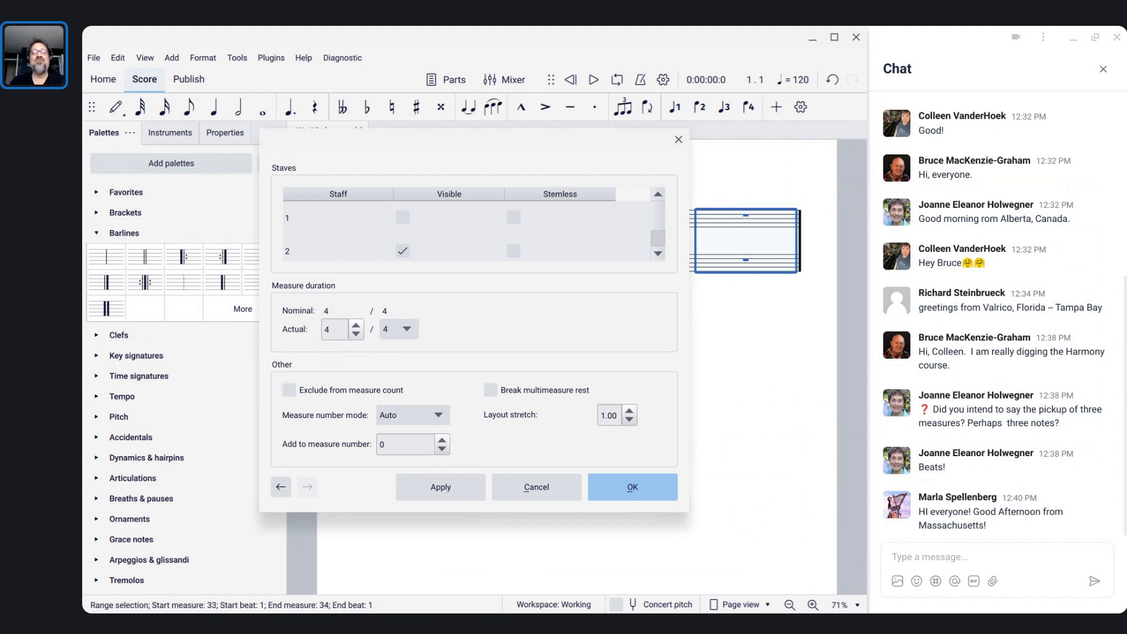
click(539, 485)
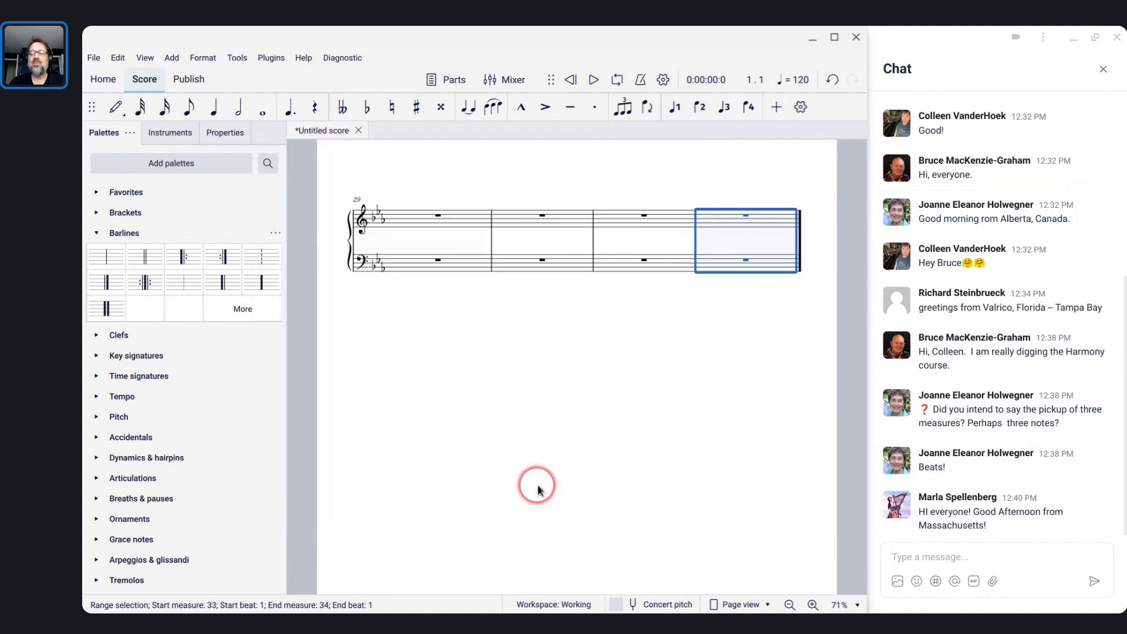
Compare the opening measures of the untitled score with the melody and chord symbols of the Londonderry Air score.
scroll(574, 465, up, 10)
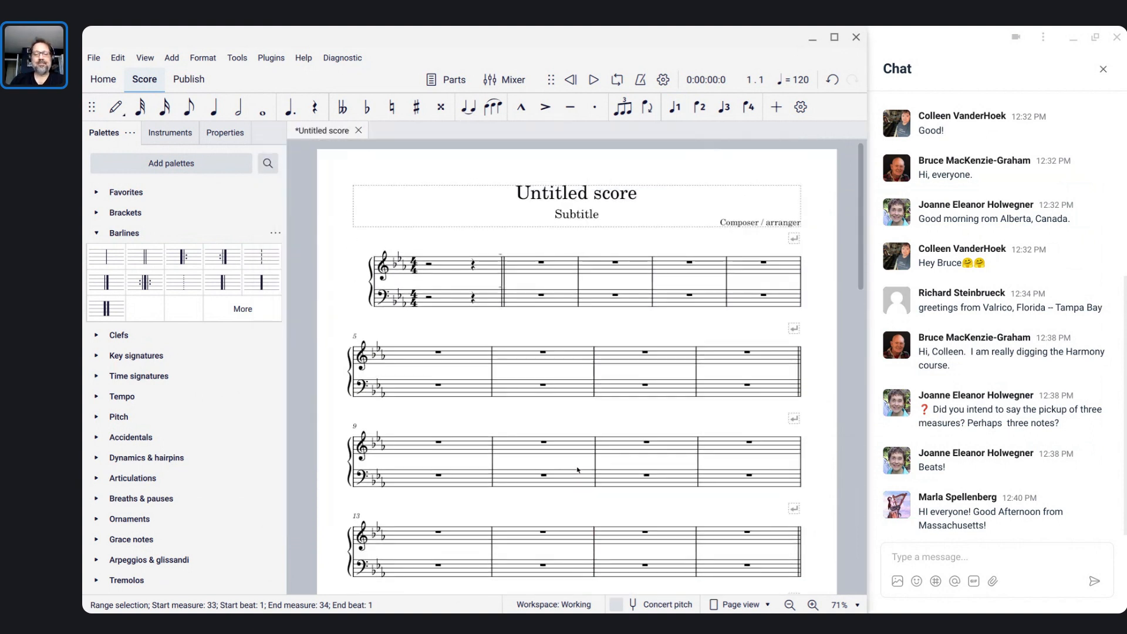
click(533, 272)
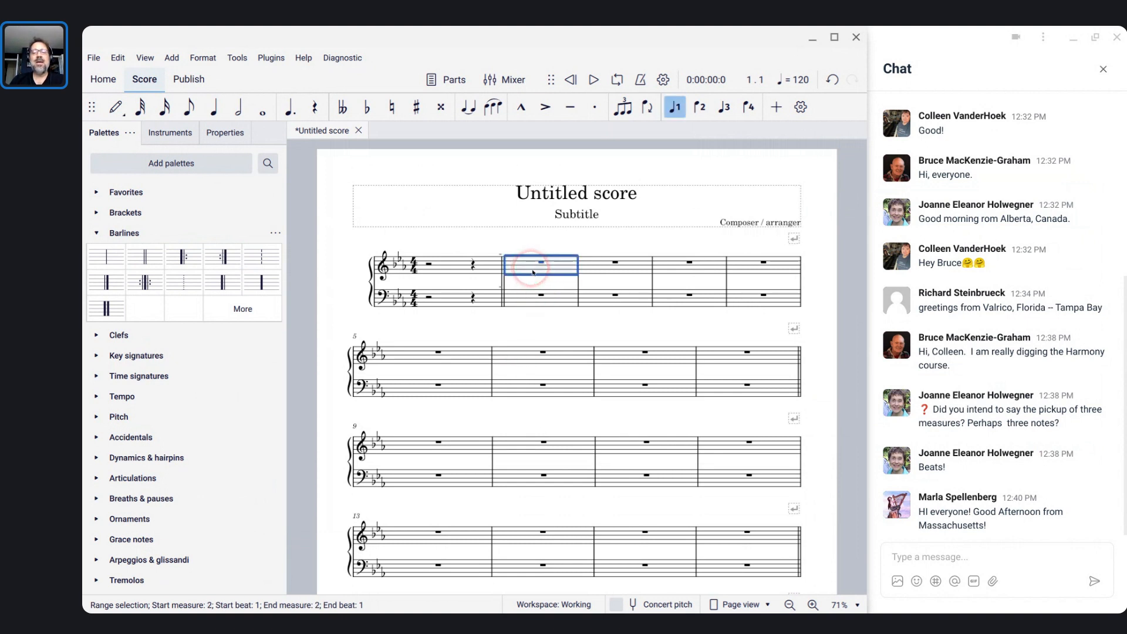
click(428, 265)
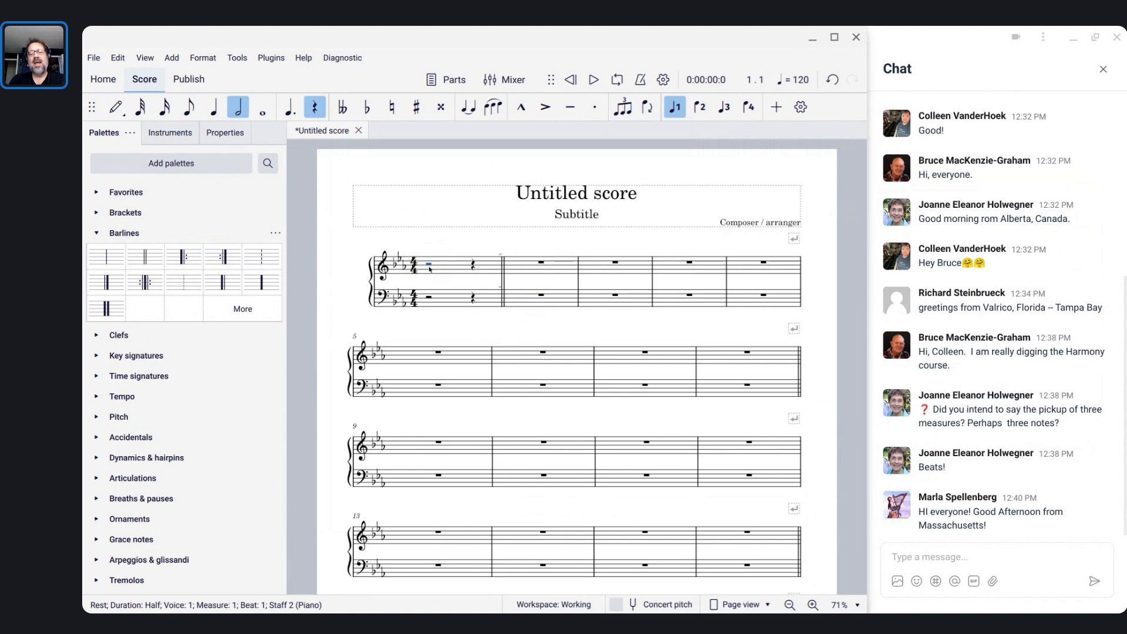
key(alt+Tab)
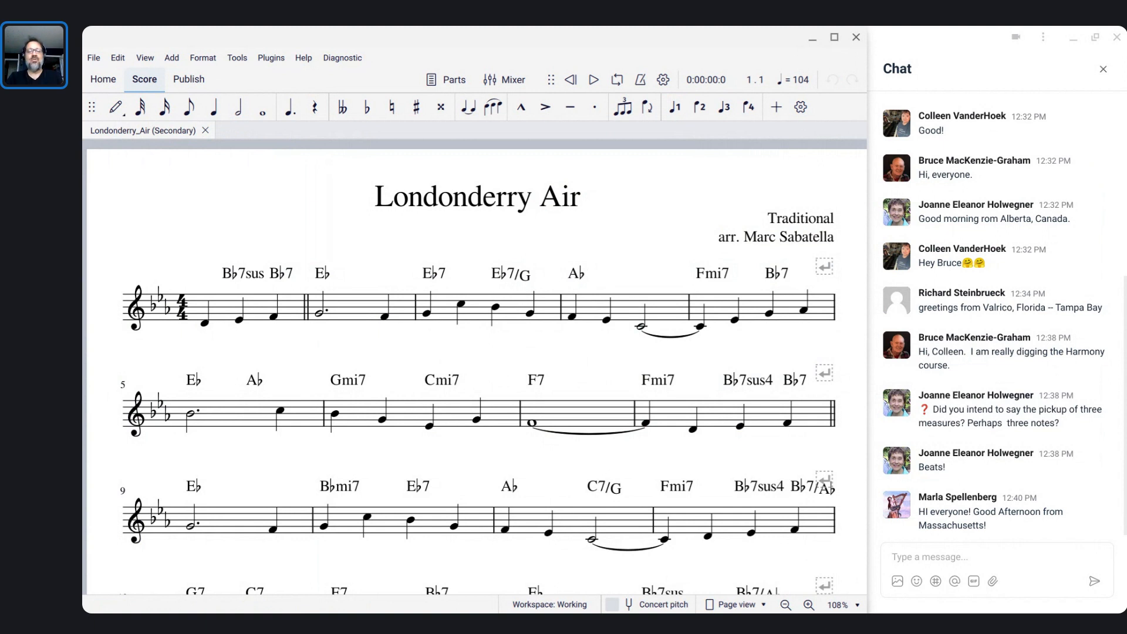
click(512, 274)
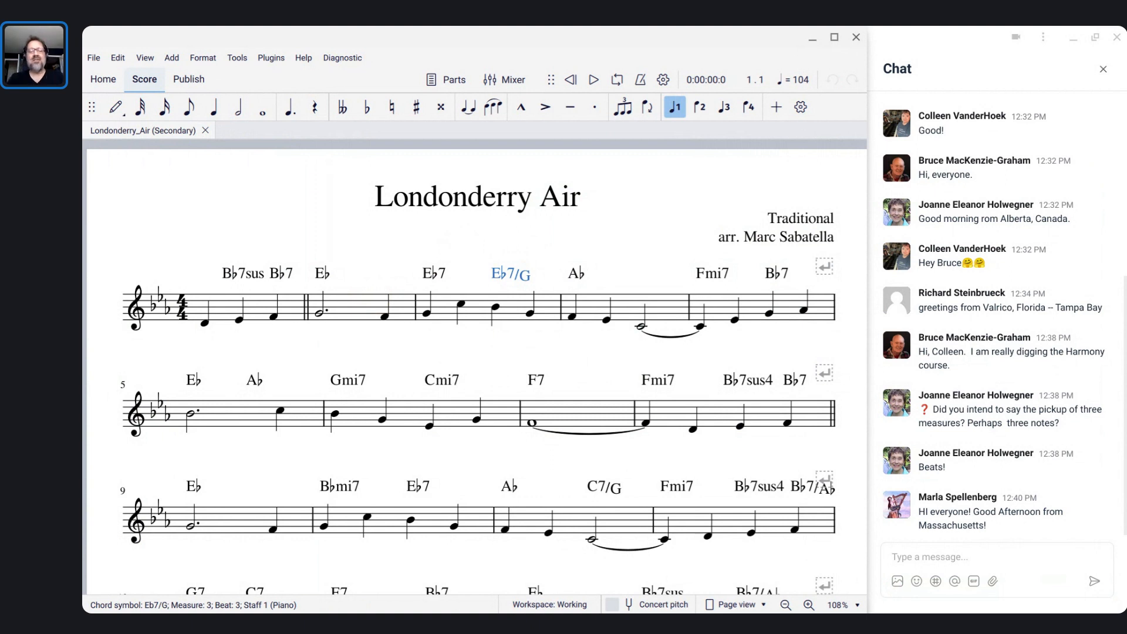
key(alt+Tab)
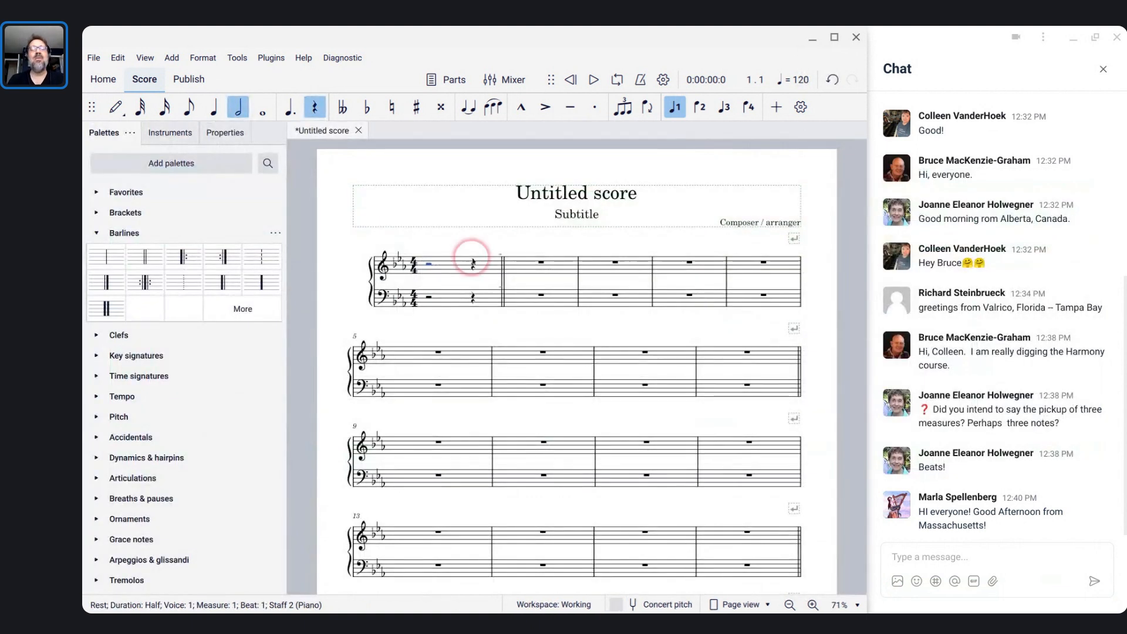
Switch to the Londonderry Air score and copy its entire melody with chord symbols.
click(430, 265)
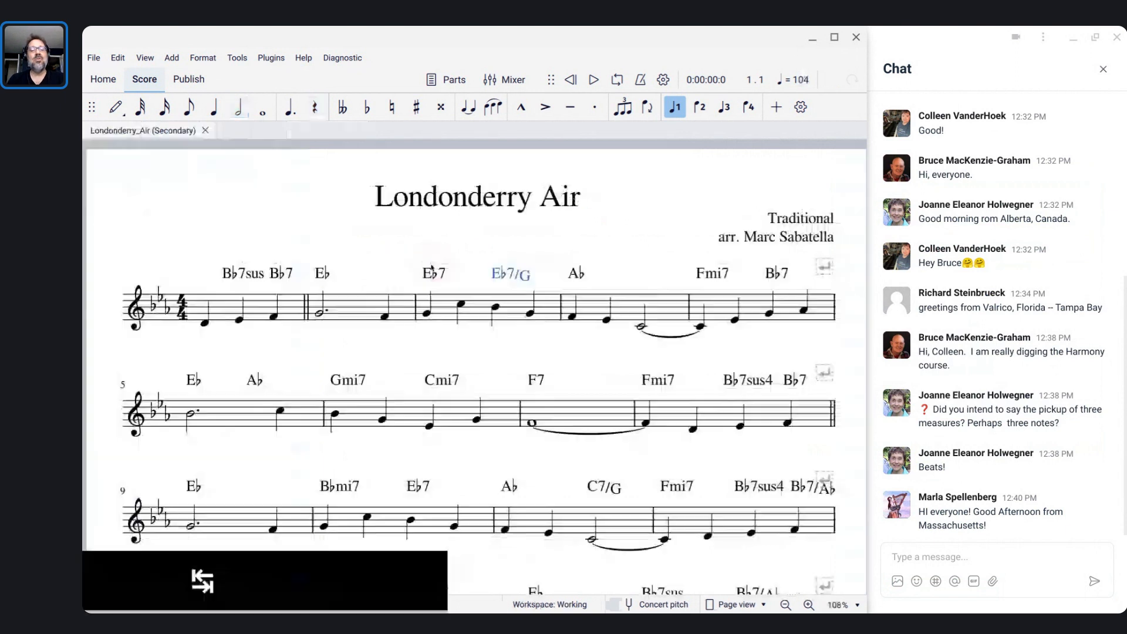
key(alt+Tab)
click(220, 311)
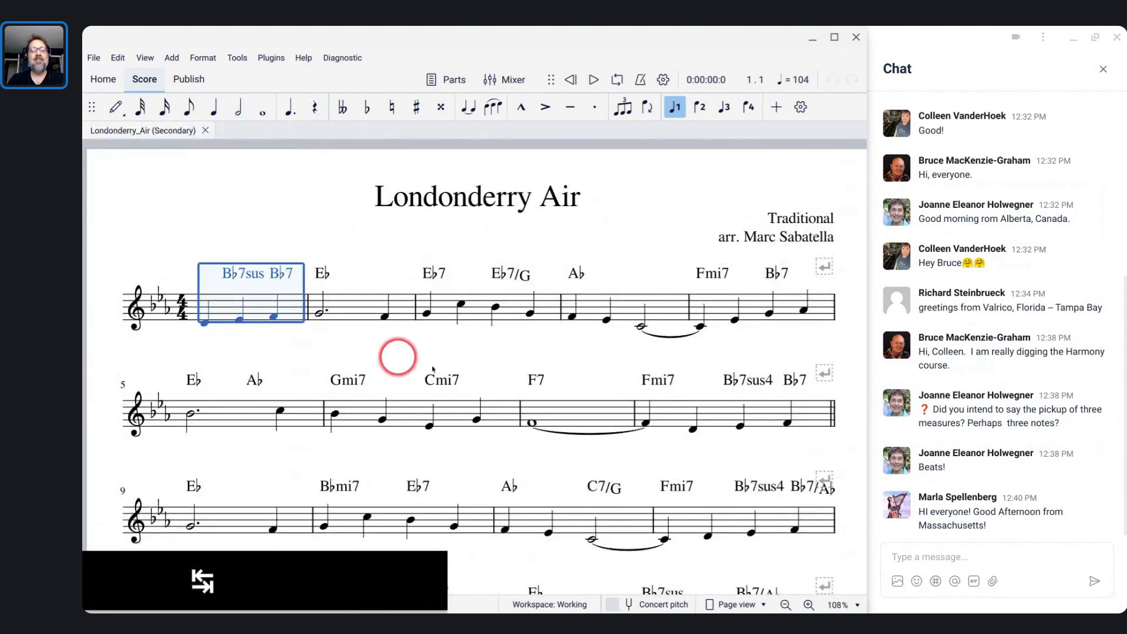
key(ctrl+a)
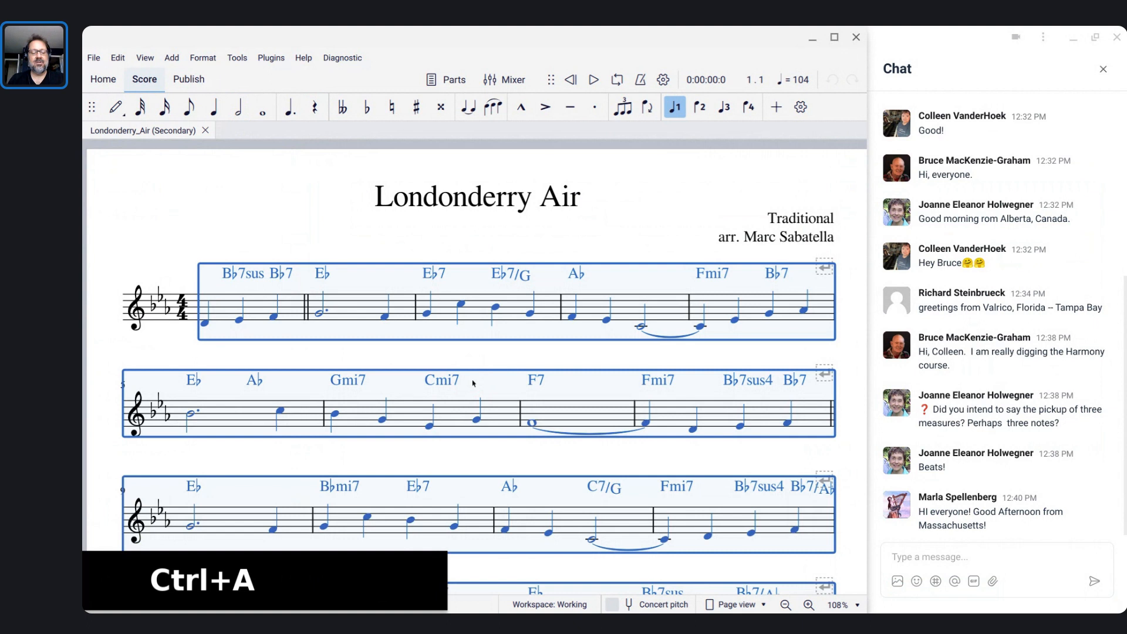
key(ctrl+c)
Return to the untitled score and paste the copied music into the piano treble staff, starting at the pickup measure.
key(alt+Tab)
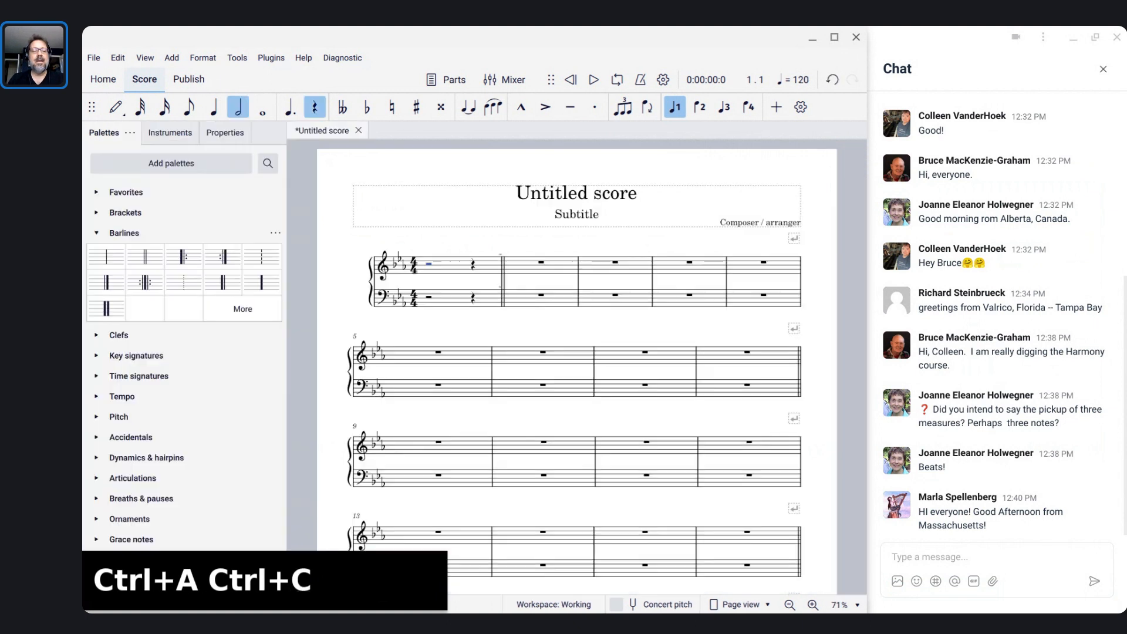
click(432, 265)
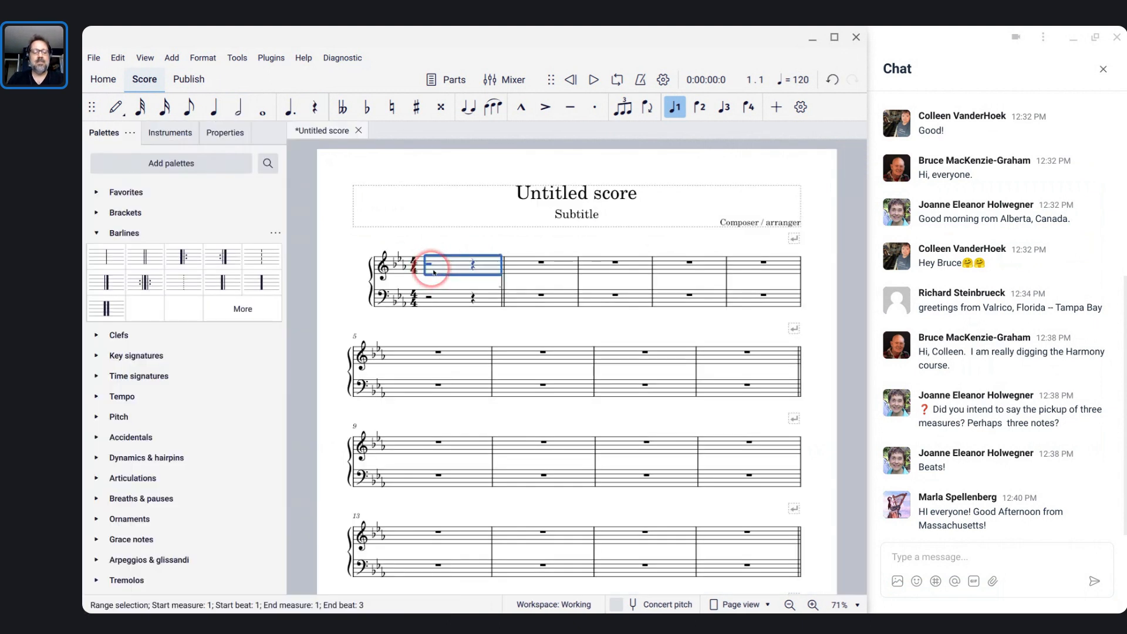
key(ctrl+v)
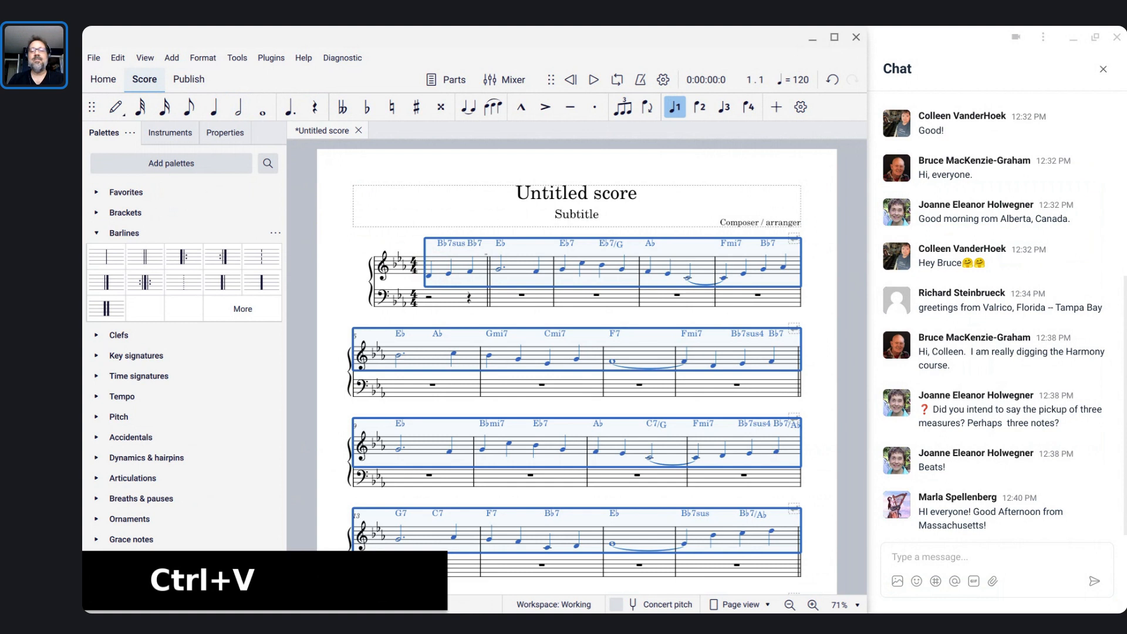
key(Escape)
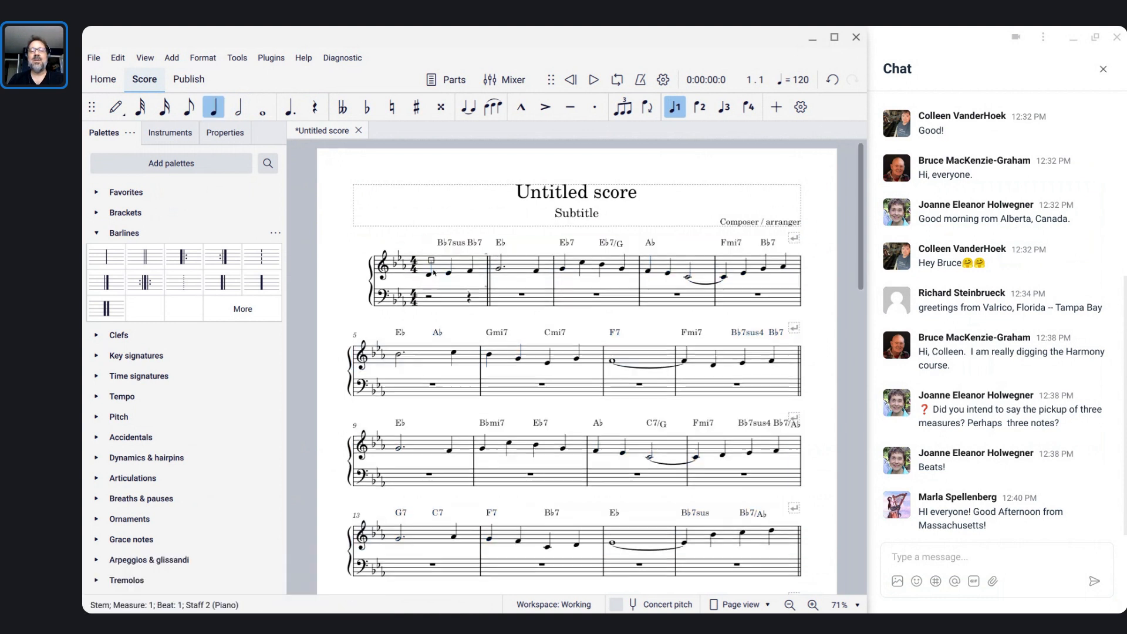
click(449, 252)
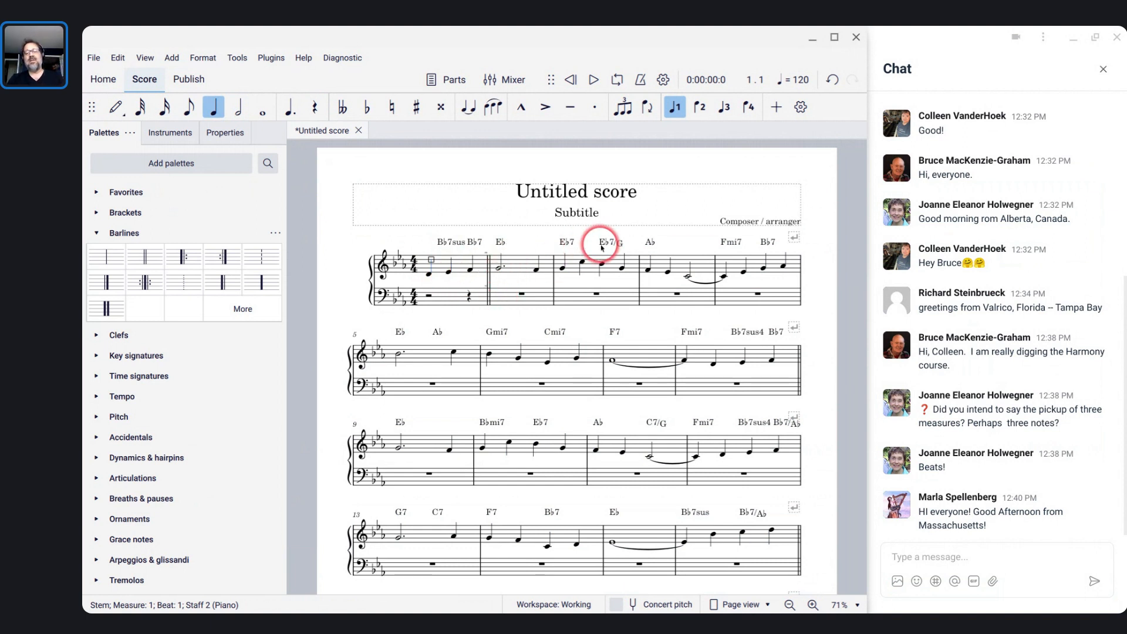
Enter a quarter rest followed by a B♭2 half note in the pickup measure of the piano bass staff.
click(509, 301)
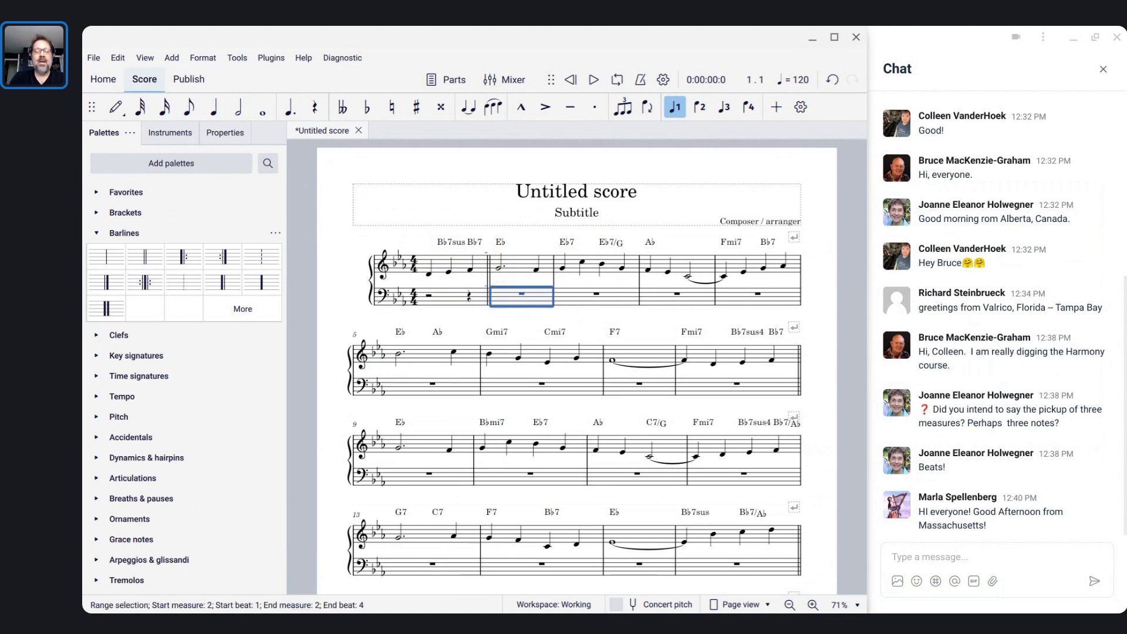
key(Left)
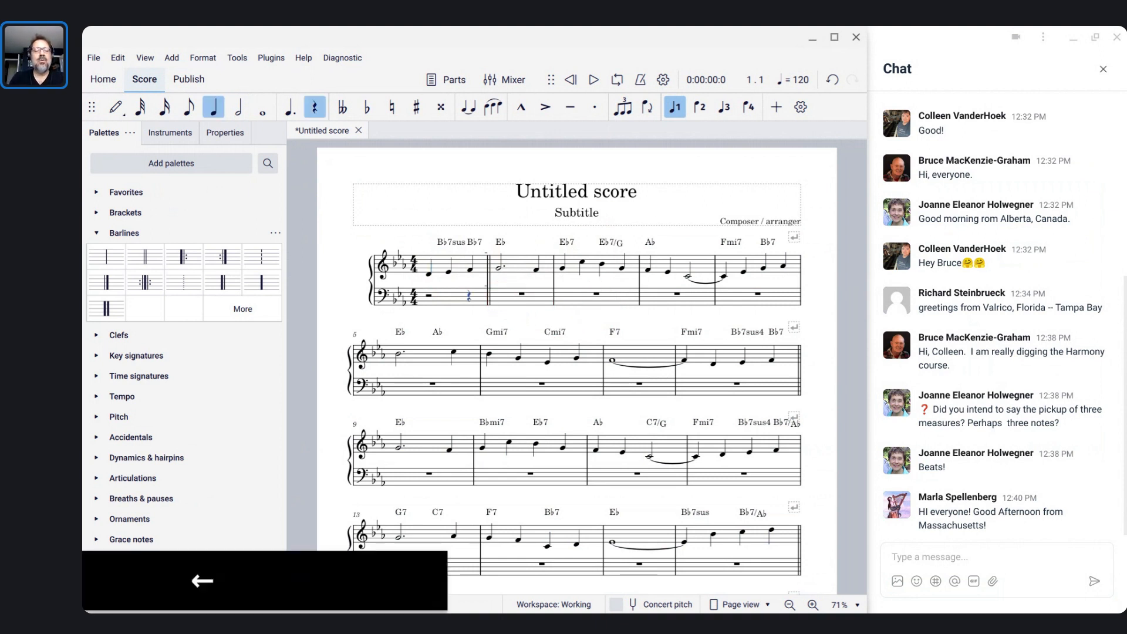
click(431, 297)
key(n)
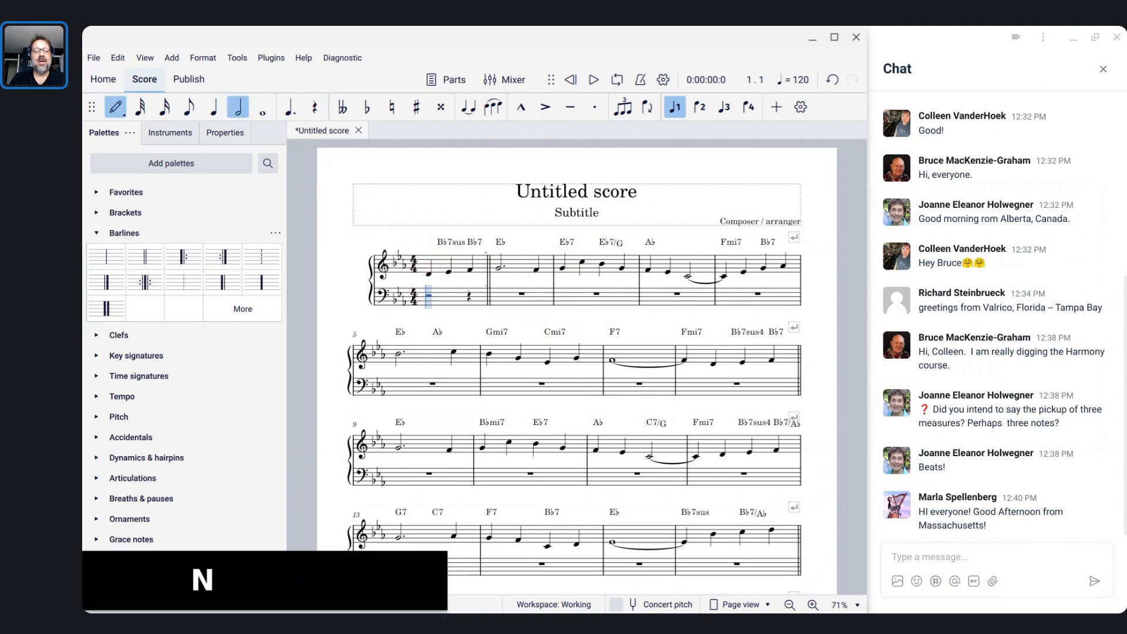
key(5)
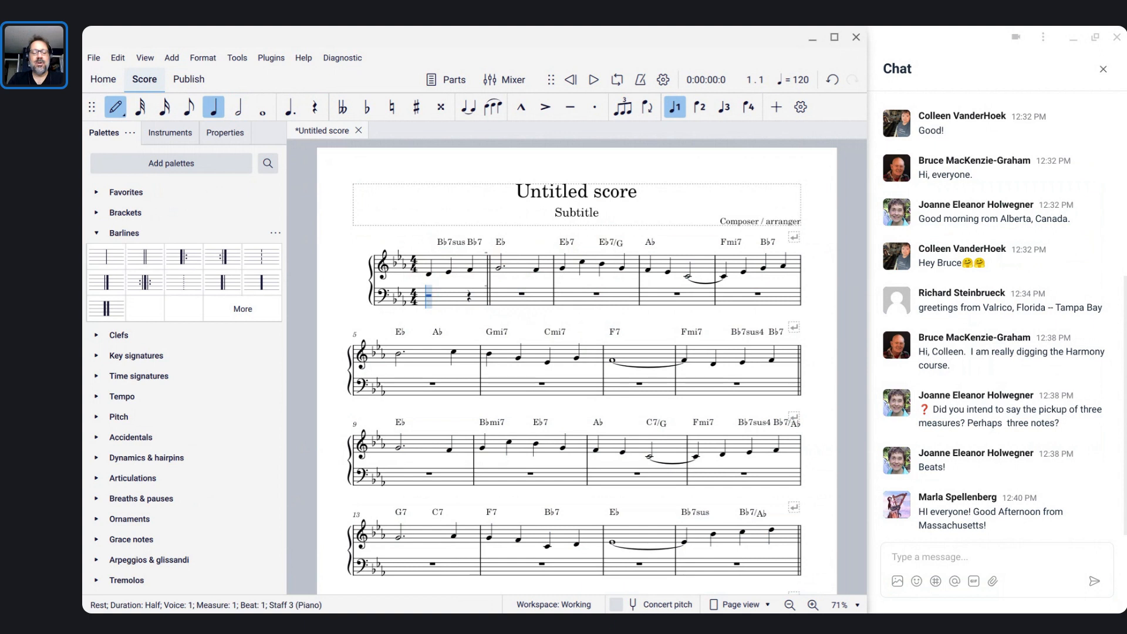
key(0)
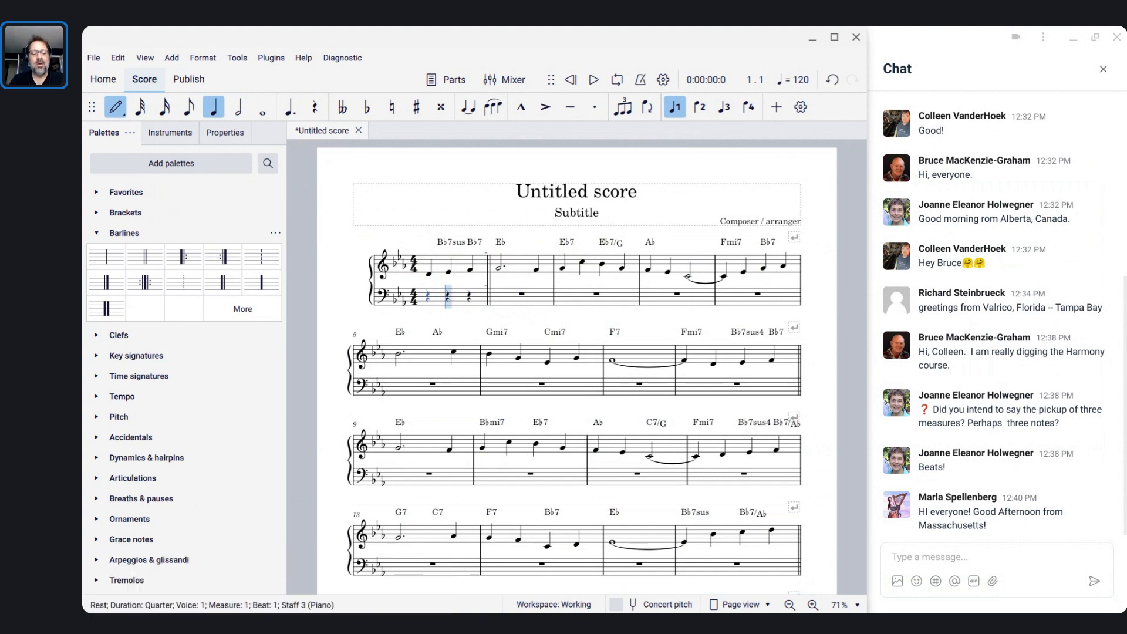
key(6)
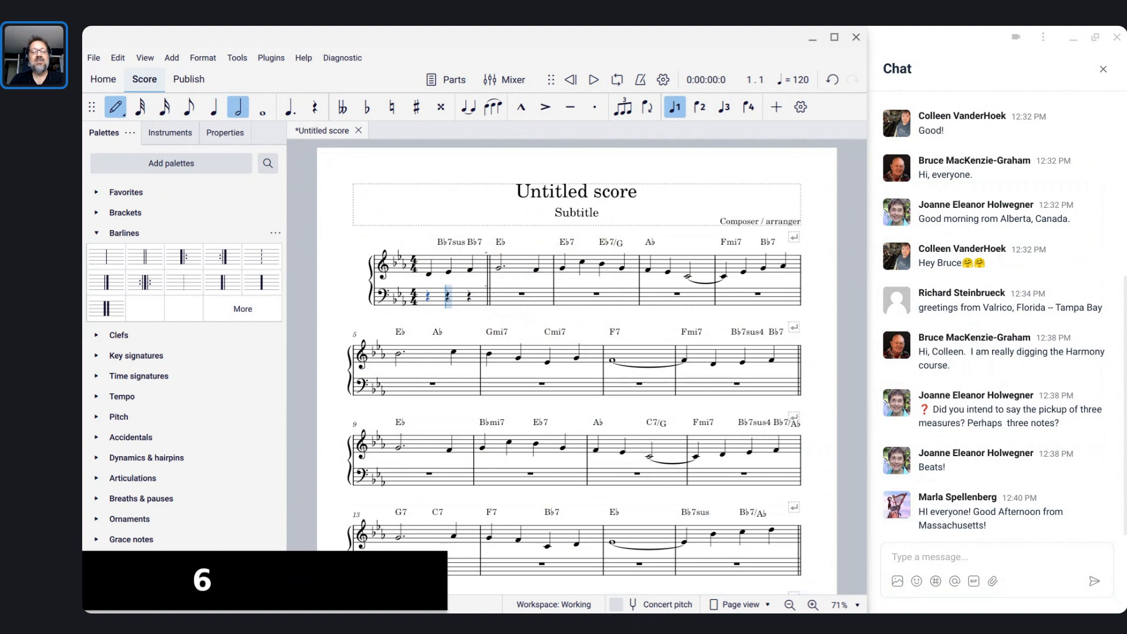
key(b)
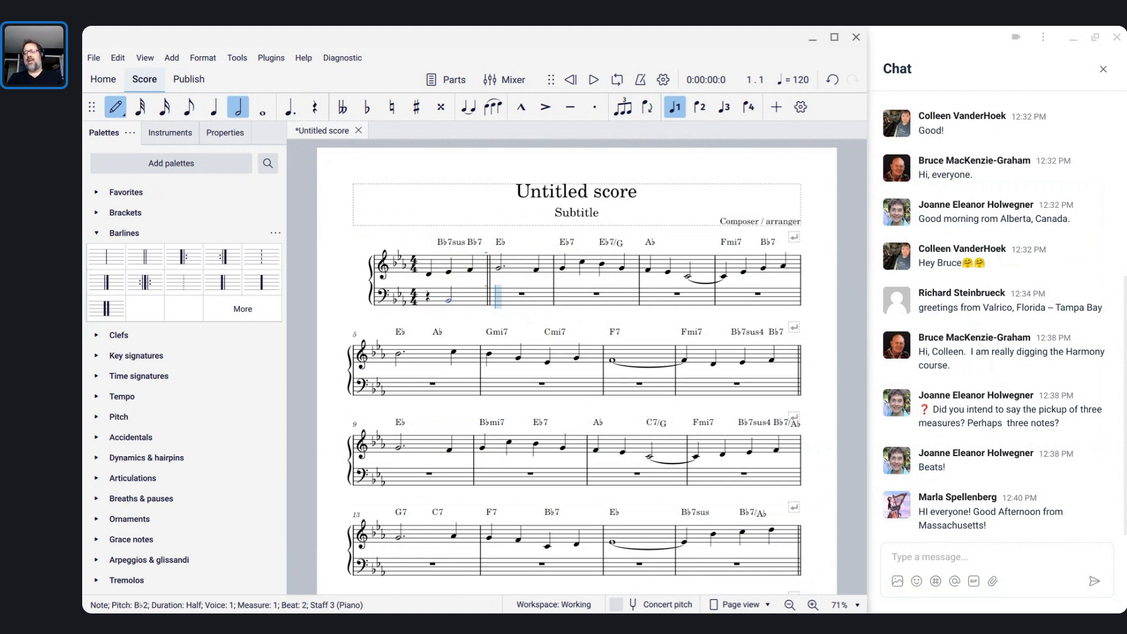
Enter an E♭2 half note on beat 1 of measure 2 in the piano bass staff.
key(e)
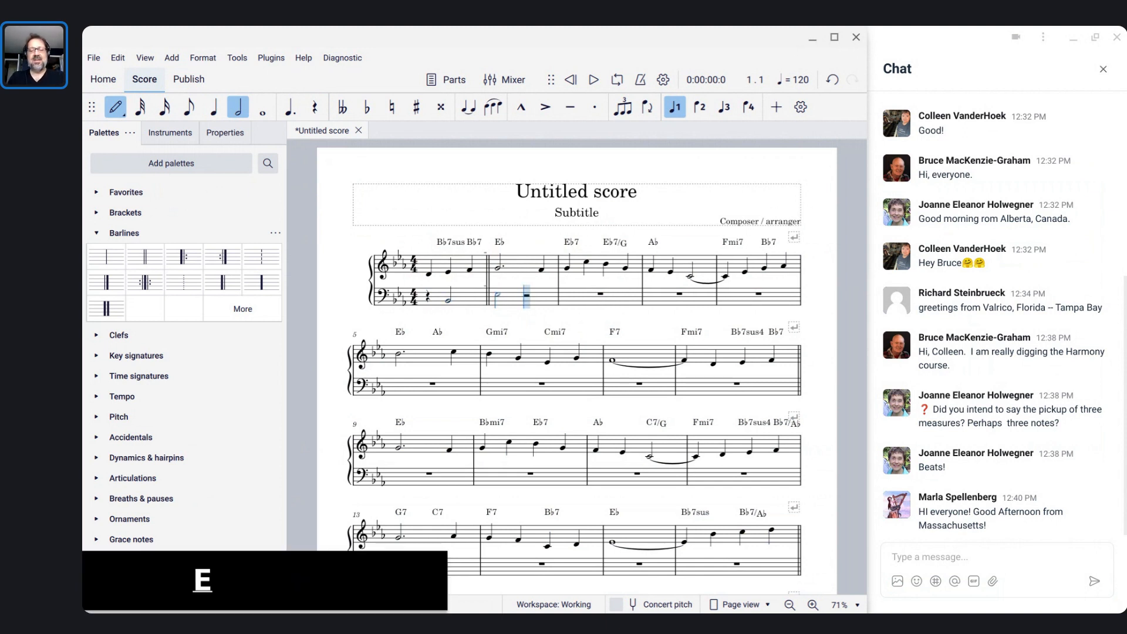
key(ctrl+Down)
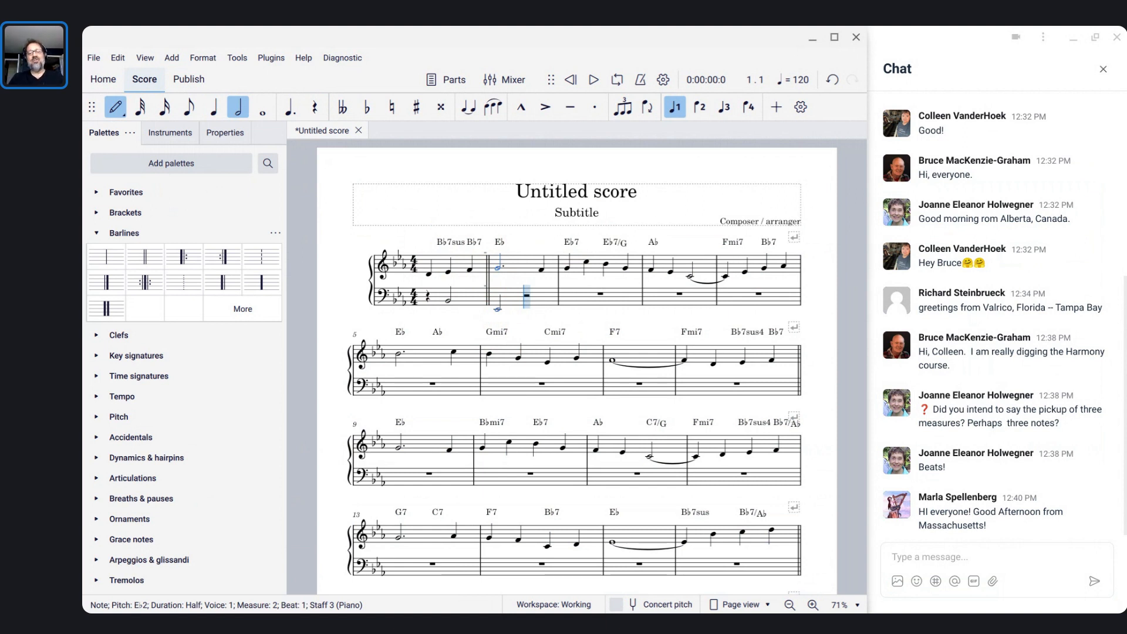
click(502, 315)
click(503, 251)
click(498, 311)
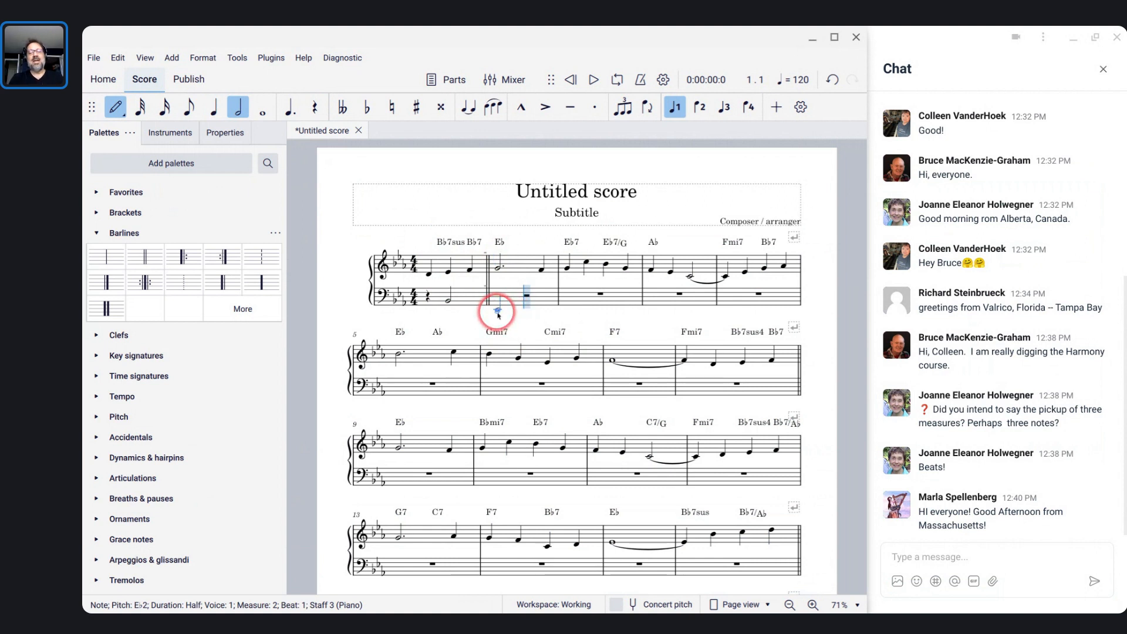
Add a D3 above the low E♭ half note in measure 2 and move the note-input cursor to the treble staff.
click(505, 298)
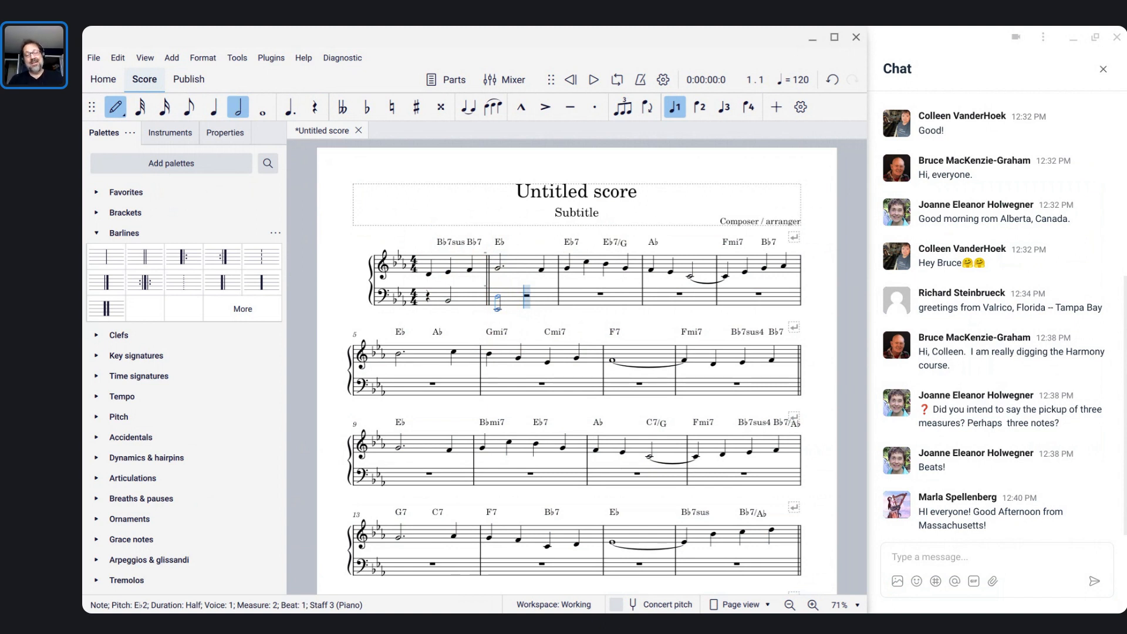
click(505, 298)
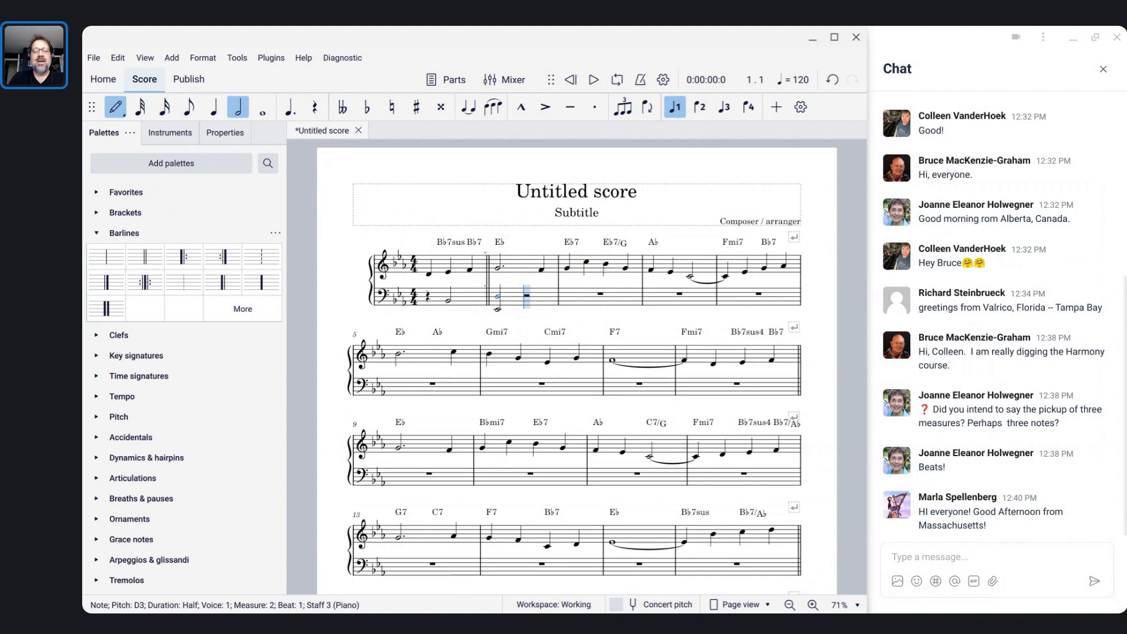
key(bracketright)
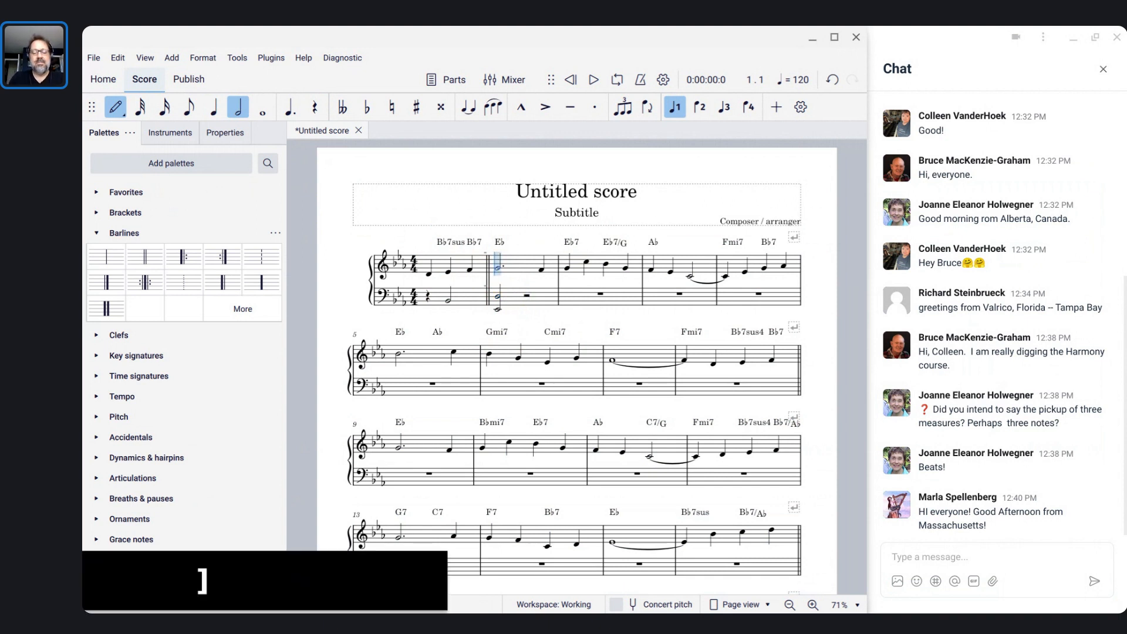
Add a B♭3 below the dotted half note on beat 1 of measure 2 in the piano treble staff and exit note input.
key(shift+b)
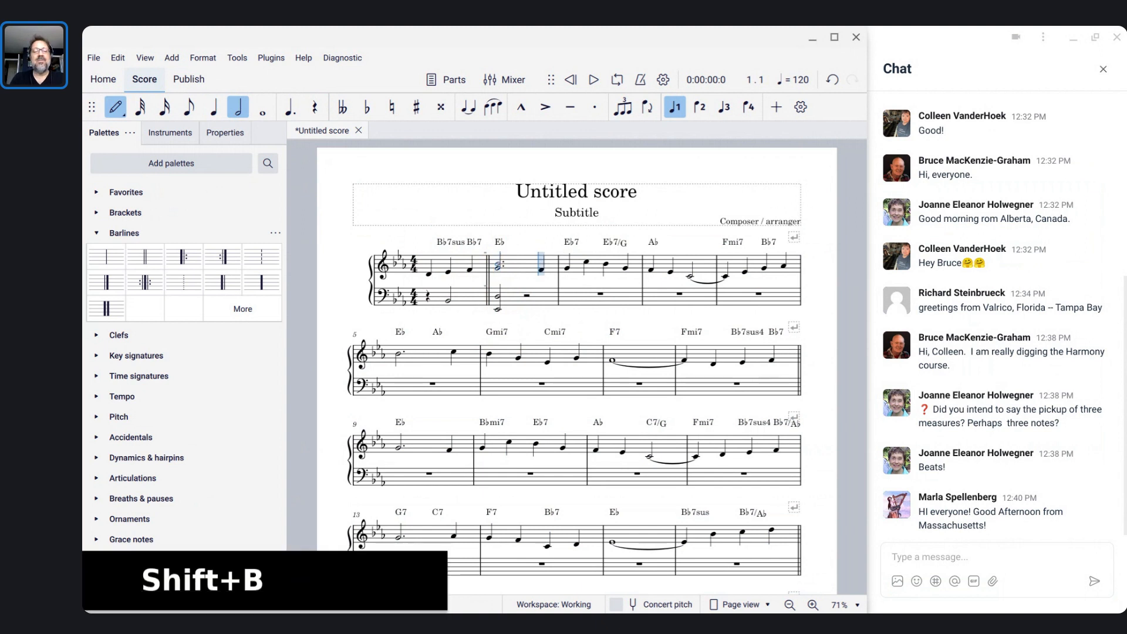
key(ctrl+Down)
key(Escape)
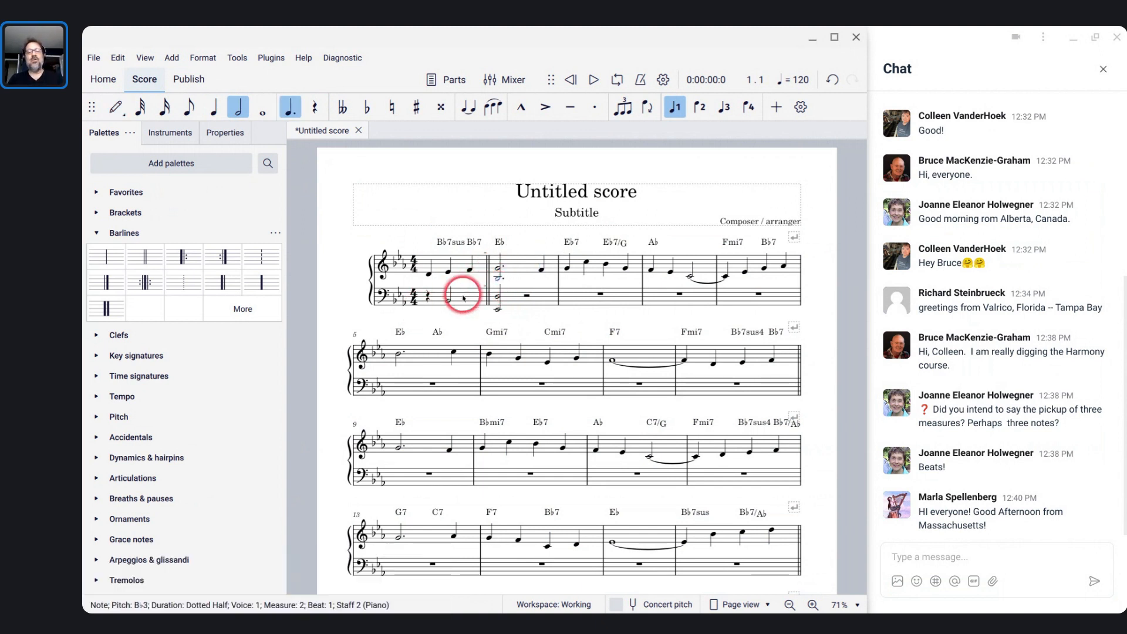
Mute the Chords.Piano channel in the mixer and close the mixer.
click(449, 244)
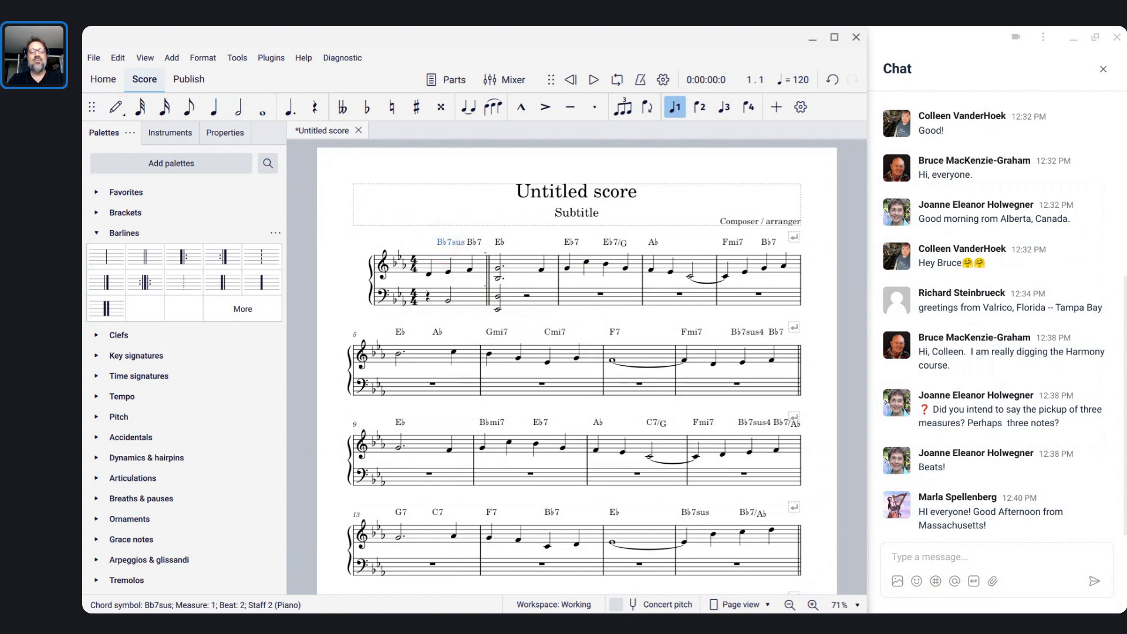
key(F10)
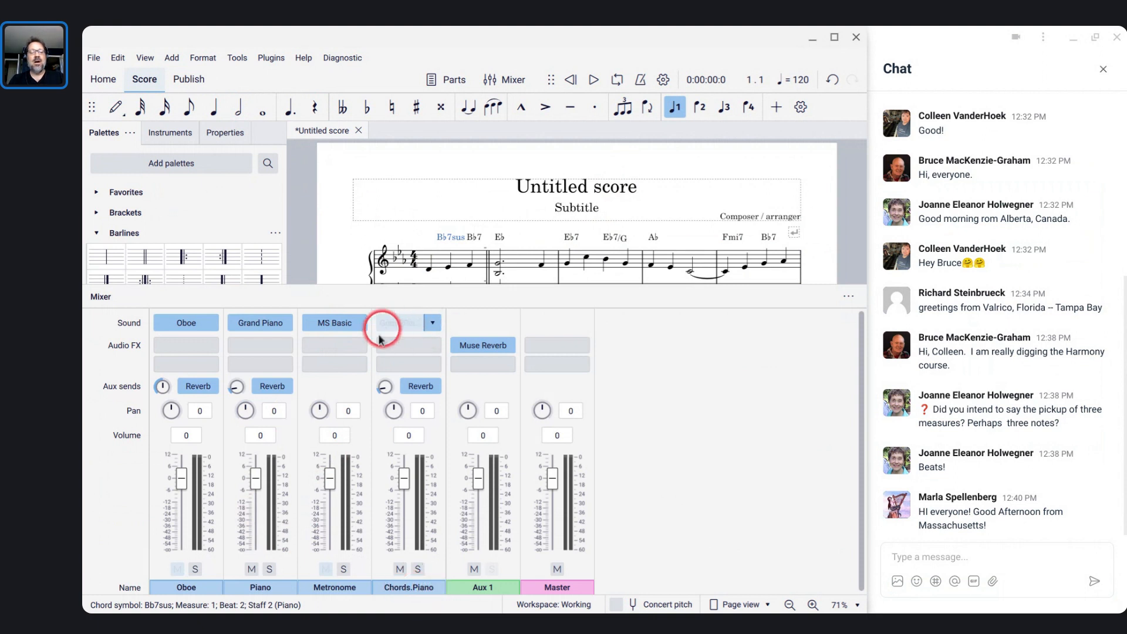
click(398, 571)
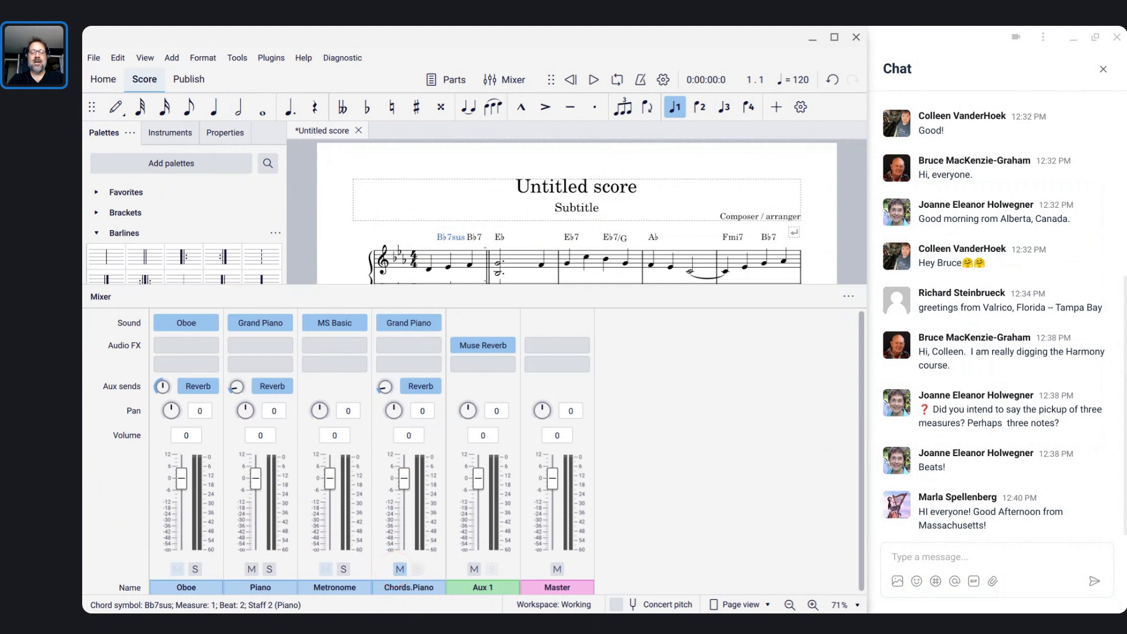
key(F10)
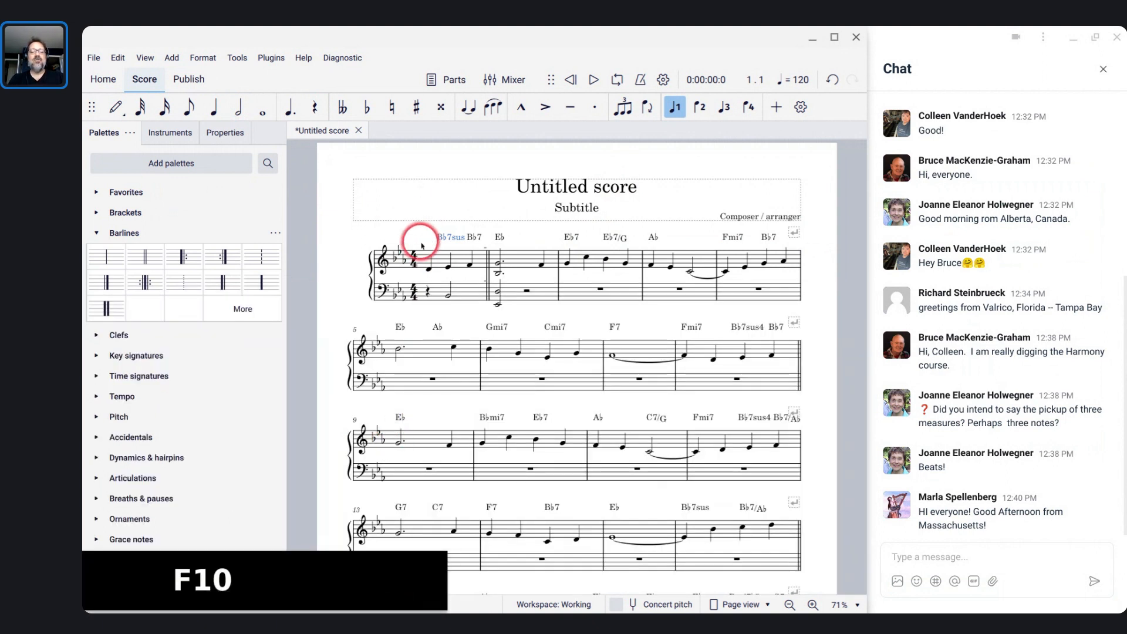
Play the opening twice from the start of the pickup measure, stopping each time in measure 2.
click(412, 267)
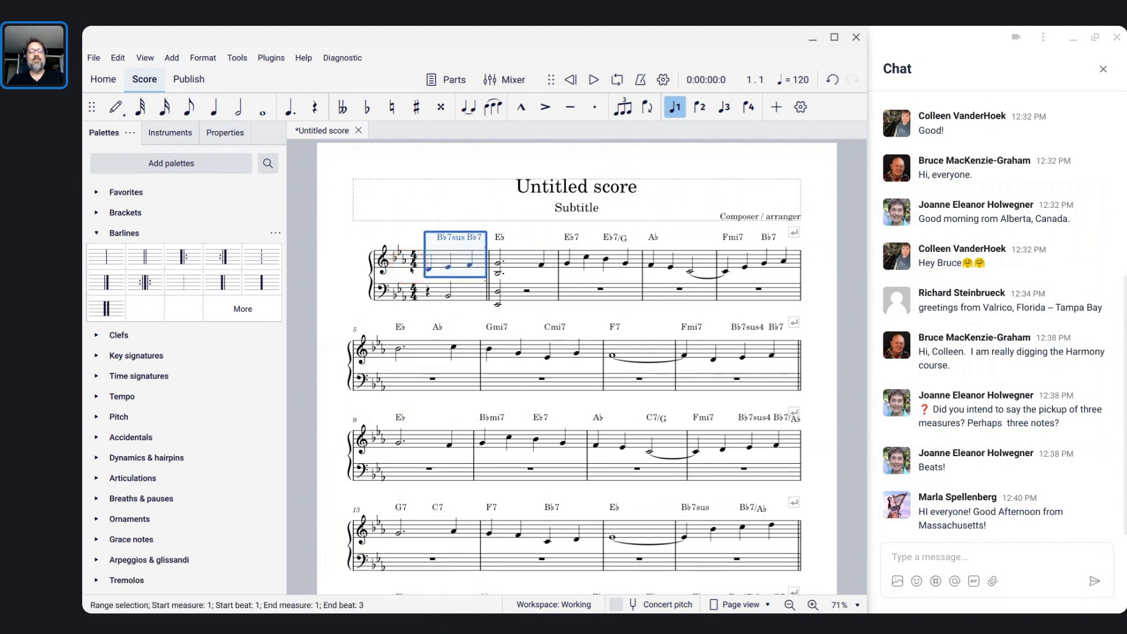
key(space)
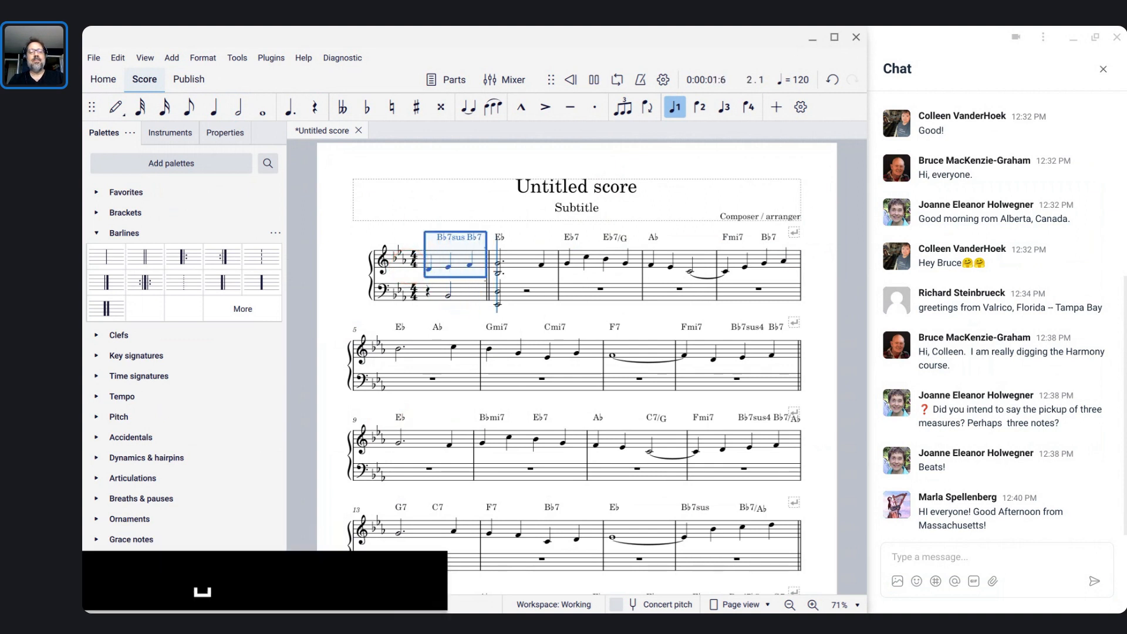
key(space)
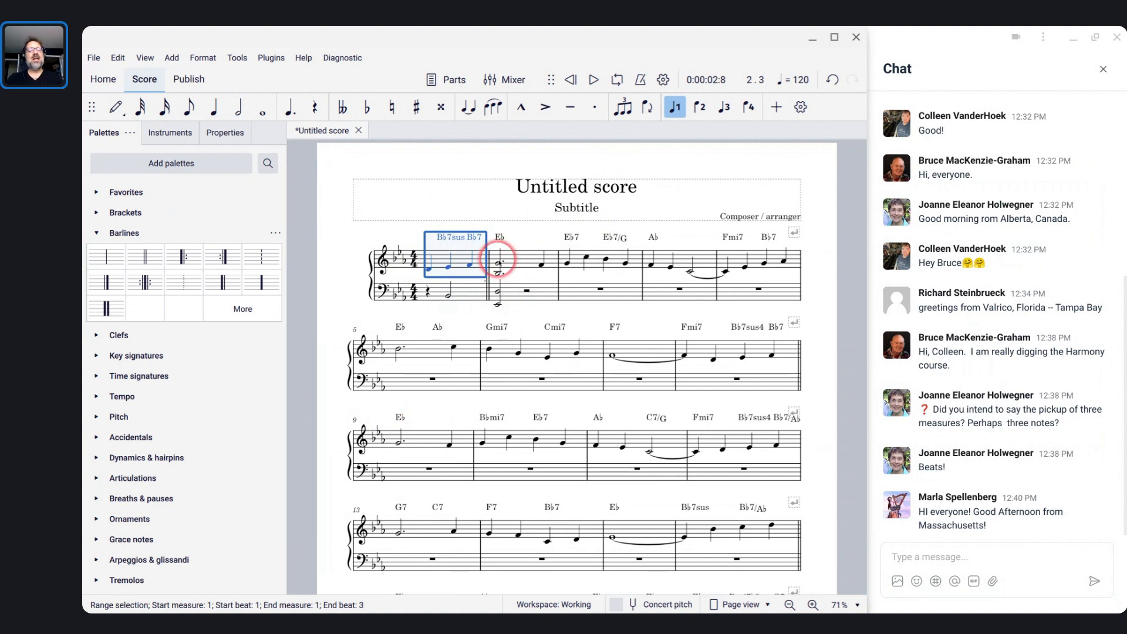
click(413, 263)
key(space)
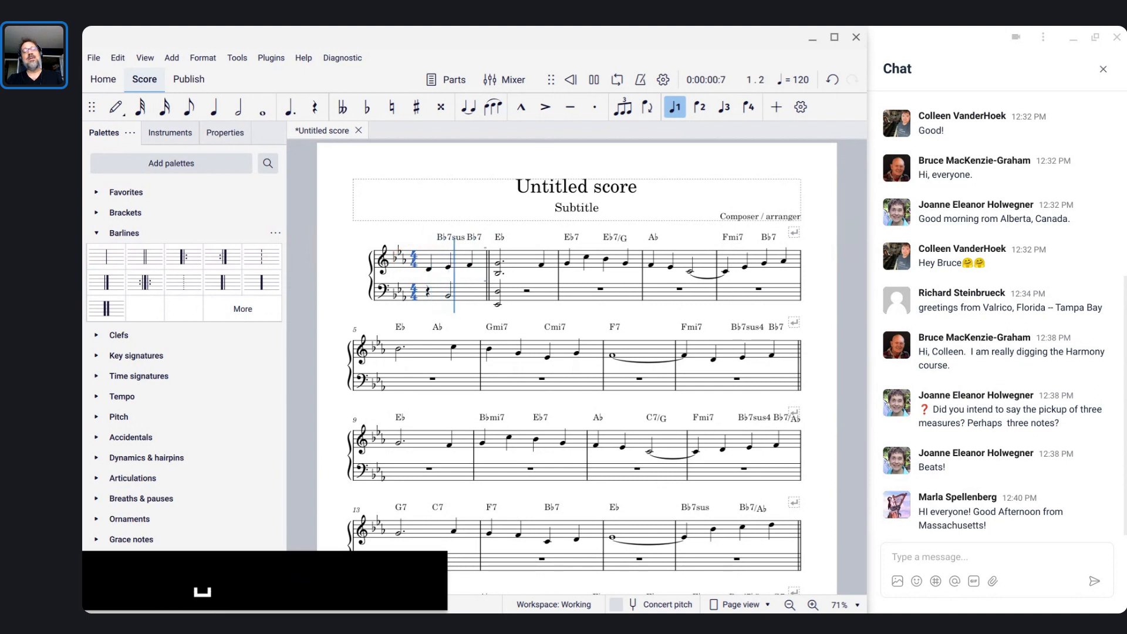
key(space)
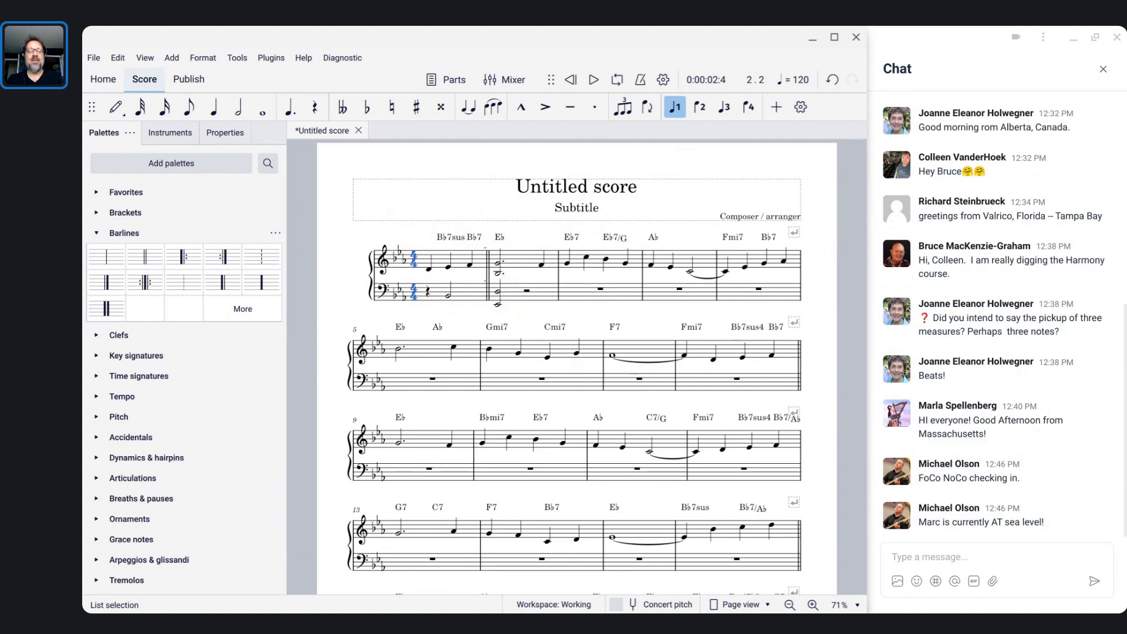
click(499, 292)
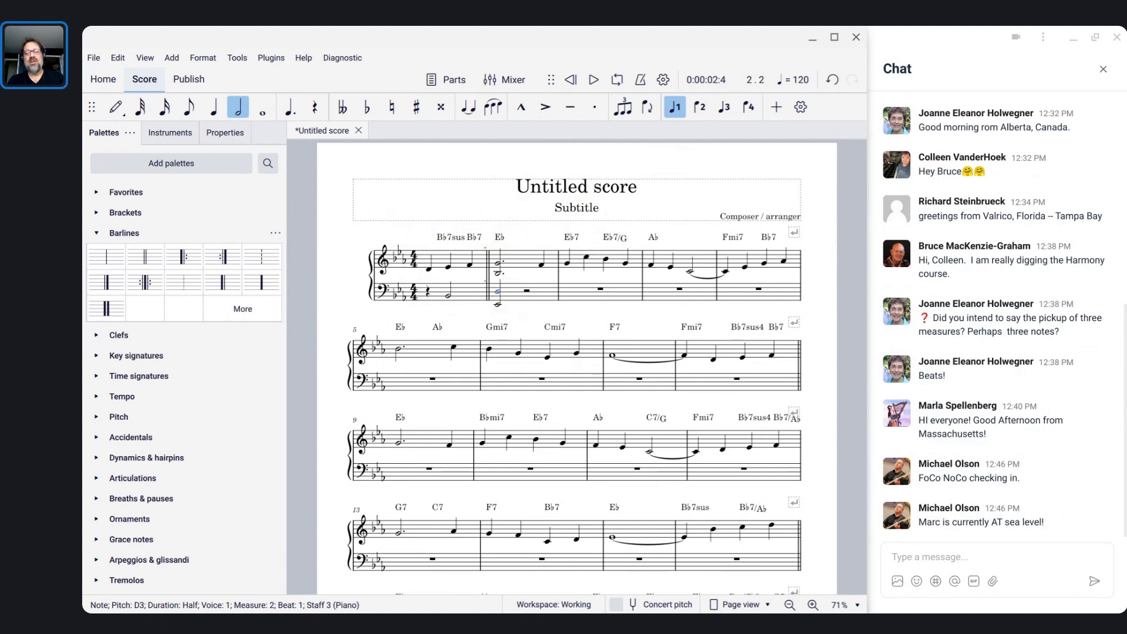
click(507, 294)
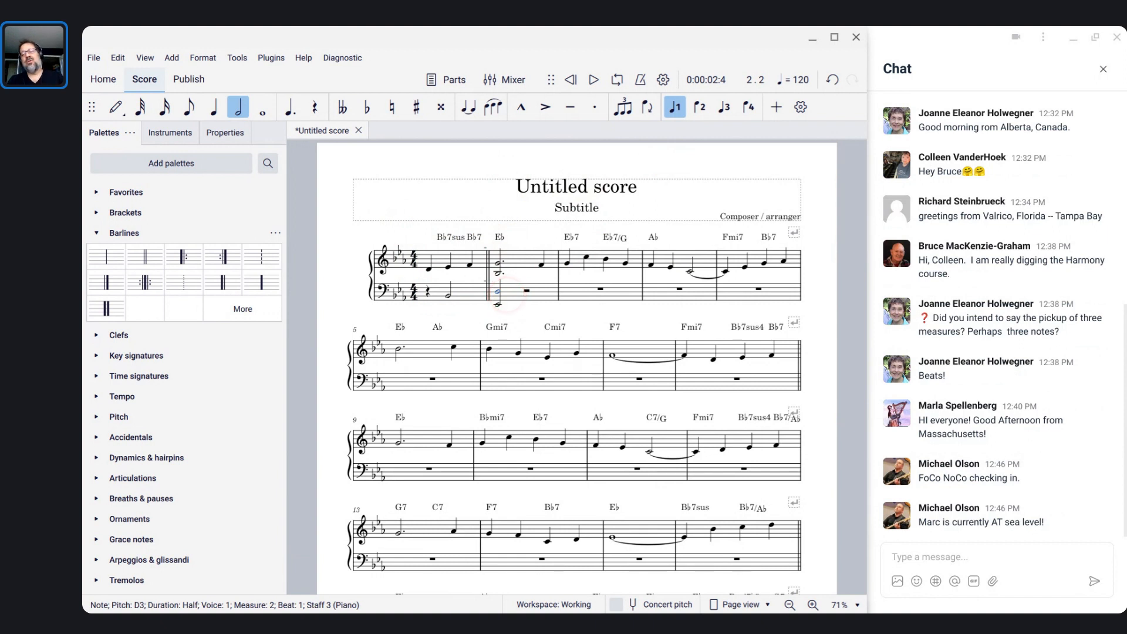
click(527, 294)
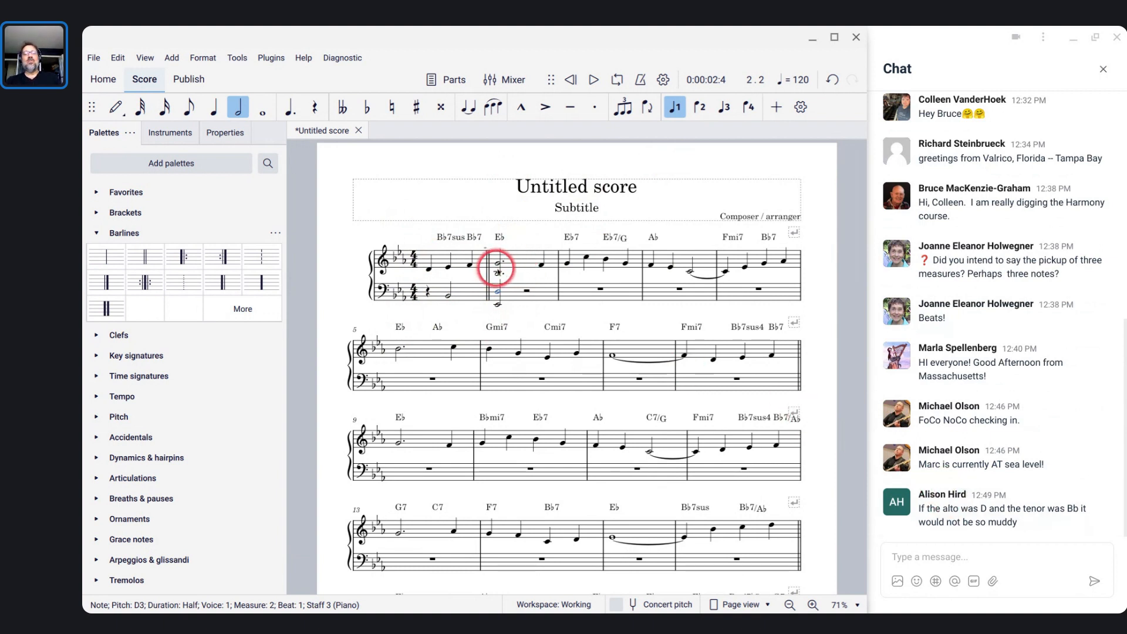
Raise the lower treble note of the first chord in measure 2 to D4.
click(499, 275)
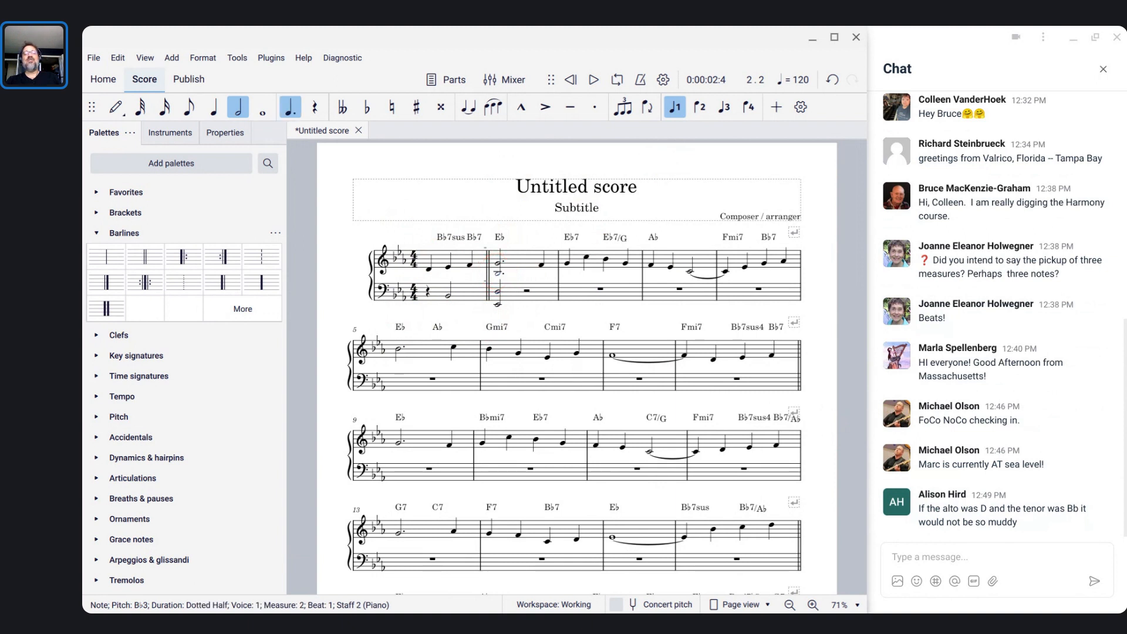
key(Up)
key(Up)
key(Up)
key(Up)
Raise the upper bass note of the first chord in measure 2 to B♭3.
click(511, 293)
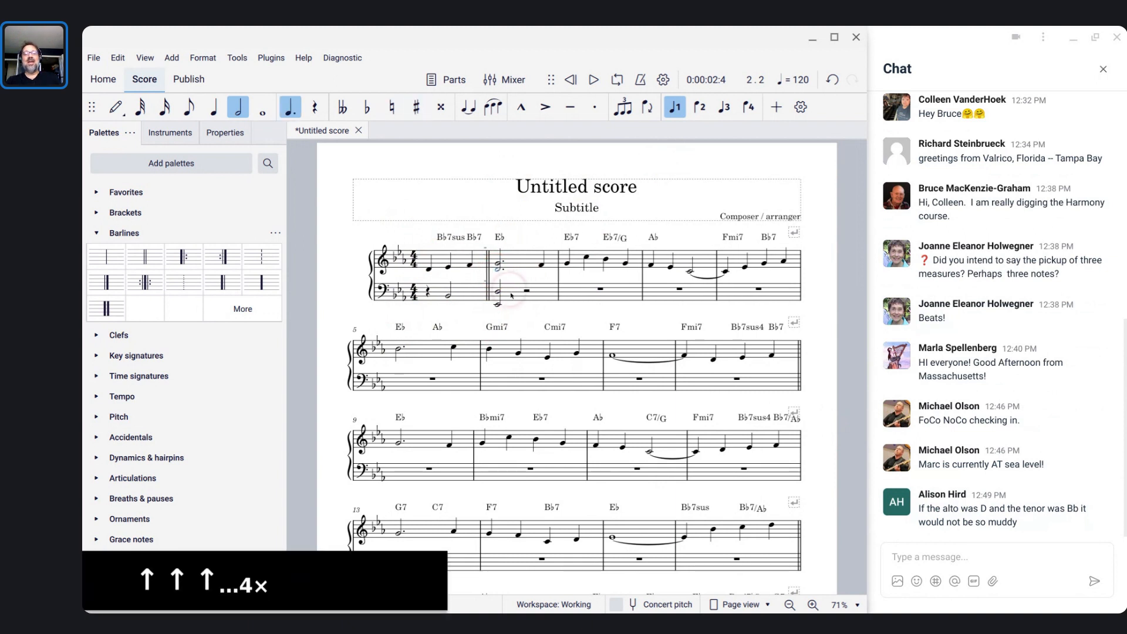
key(Up)
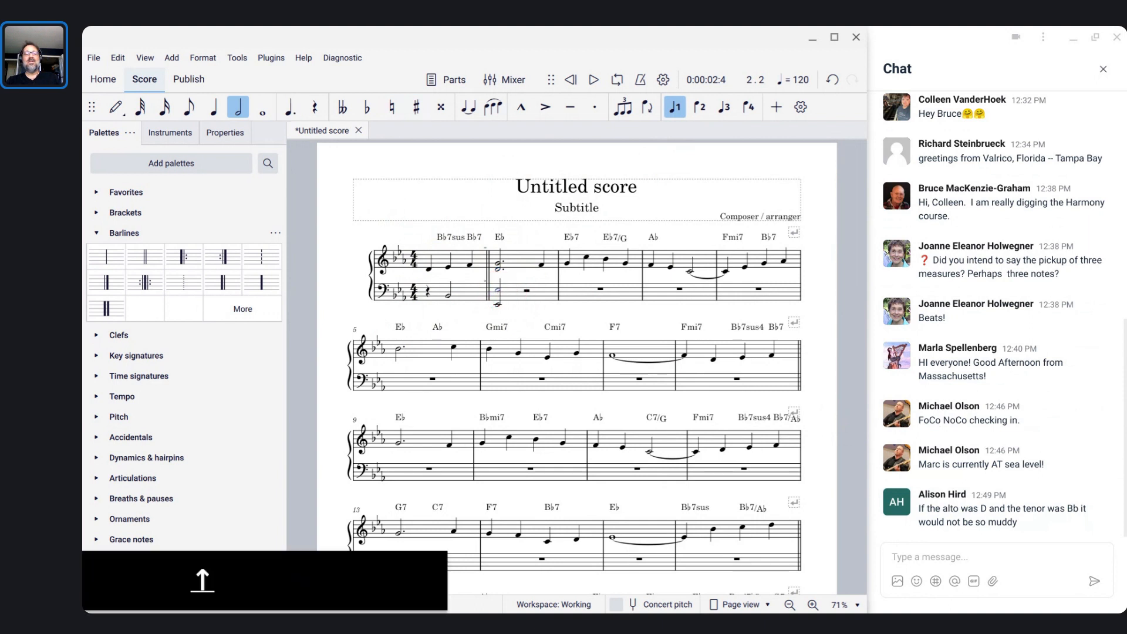
key(Up)
key(Up)
key(Up)
key(Up)
key(Up)
key(Up)
key(Up)
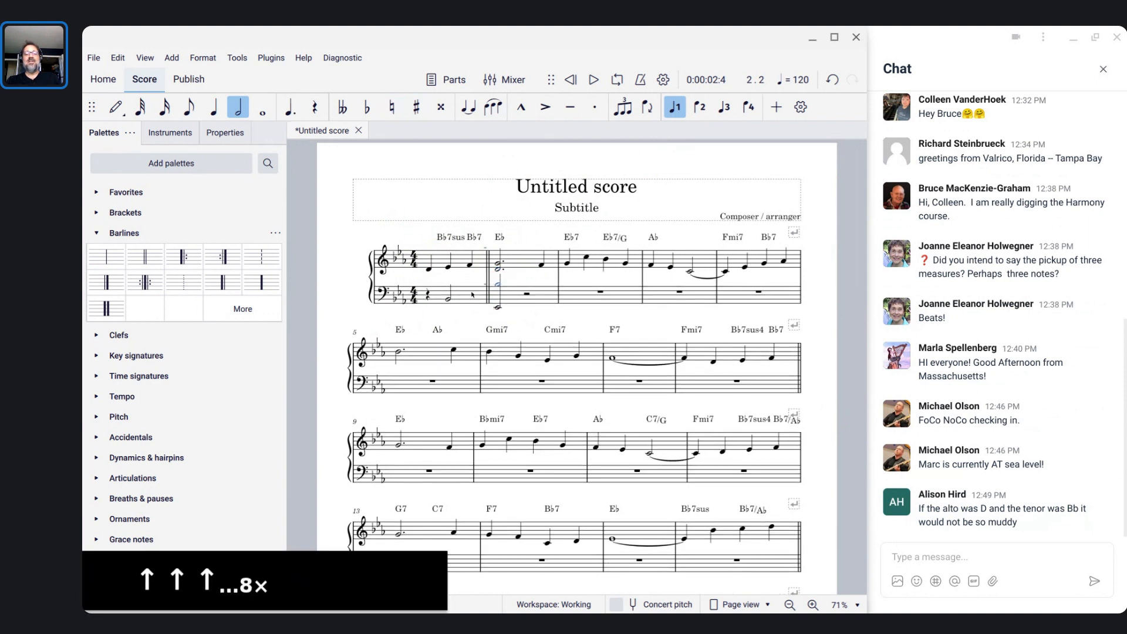
Play the revised chord voicing in context, starting from the quarter rest in the pickup measure.
click(427, 294)
key(space)
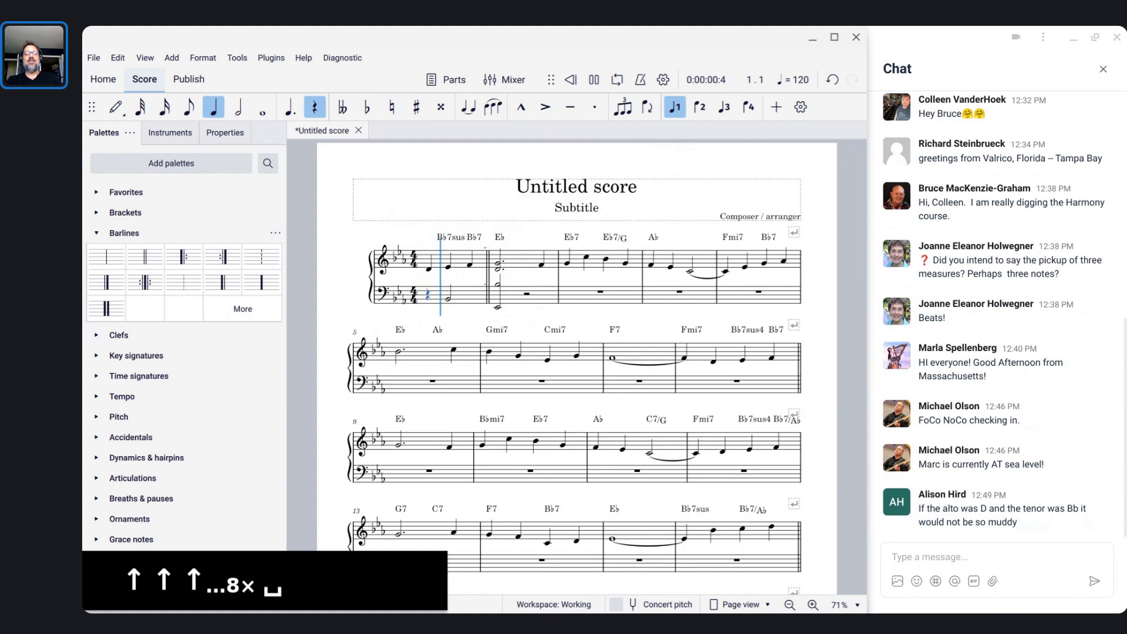
key(space)
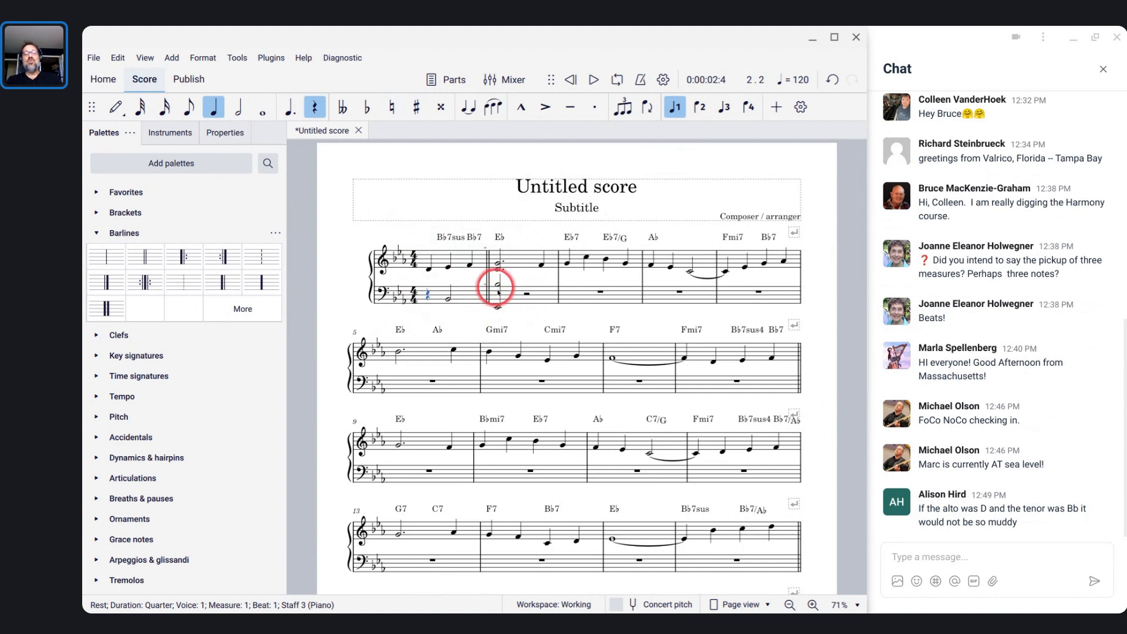
Raise the low E♭ in measure 2 of the bass staff an octave, and lower that whole bass measure an octave.
scroll(500, 298, up, 8)
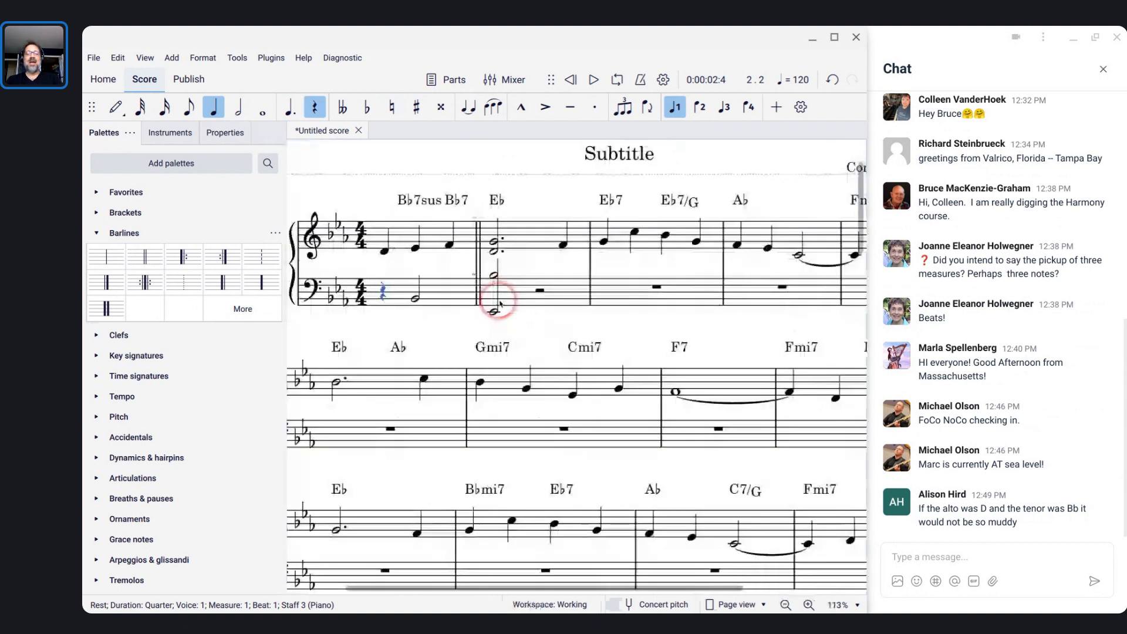
scroll(500, 303, up, 1)
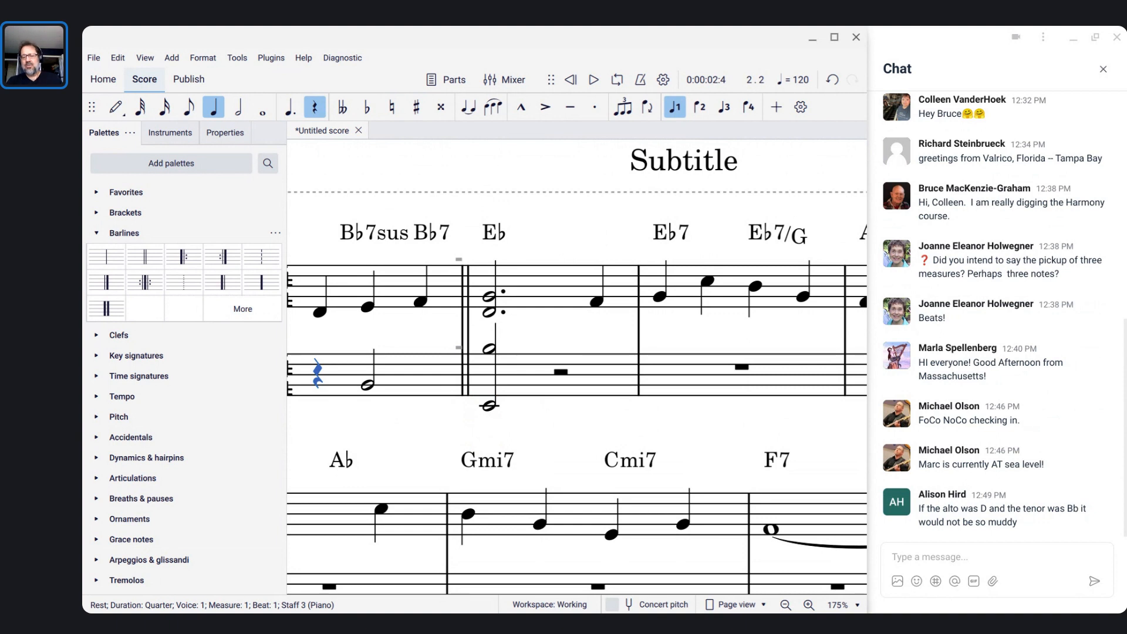
click(490, 407)
key(ctrl+Up)
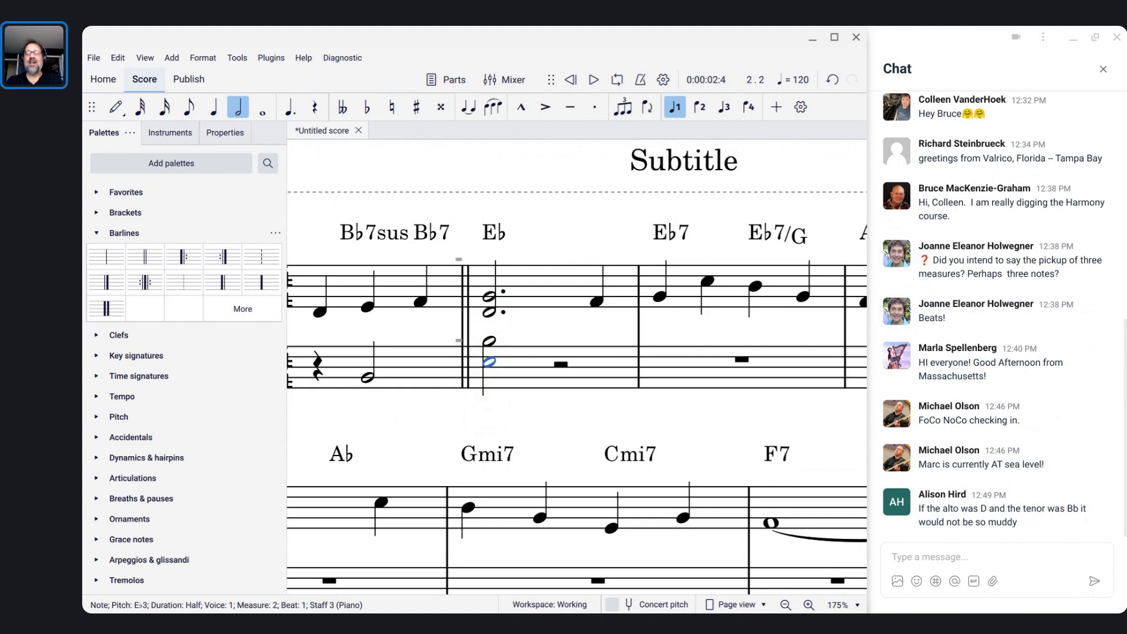
click(505, 372)
key(ctrl+Down)
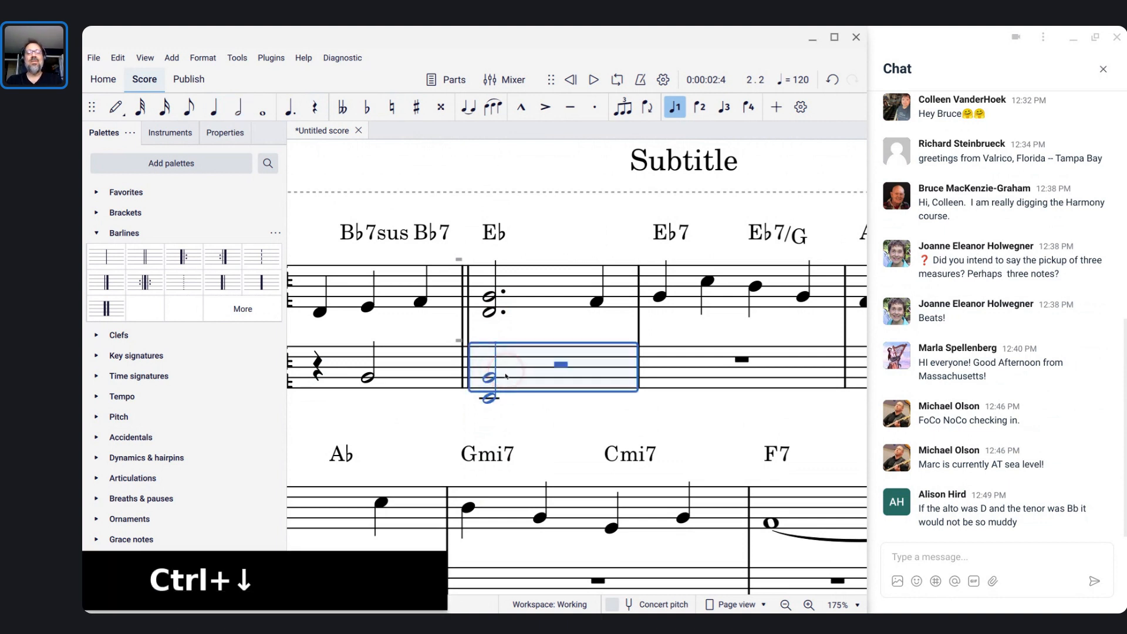
click(489, 377)
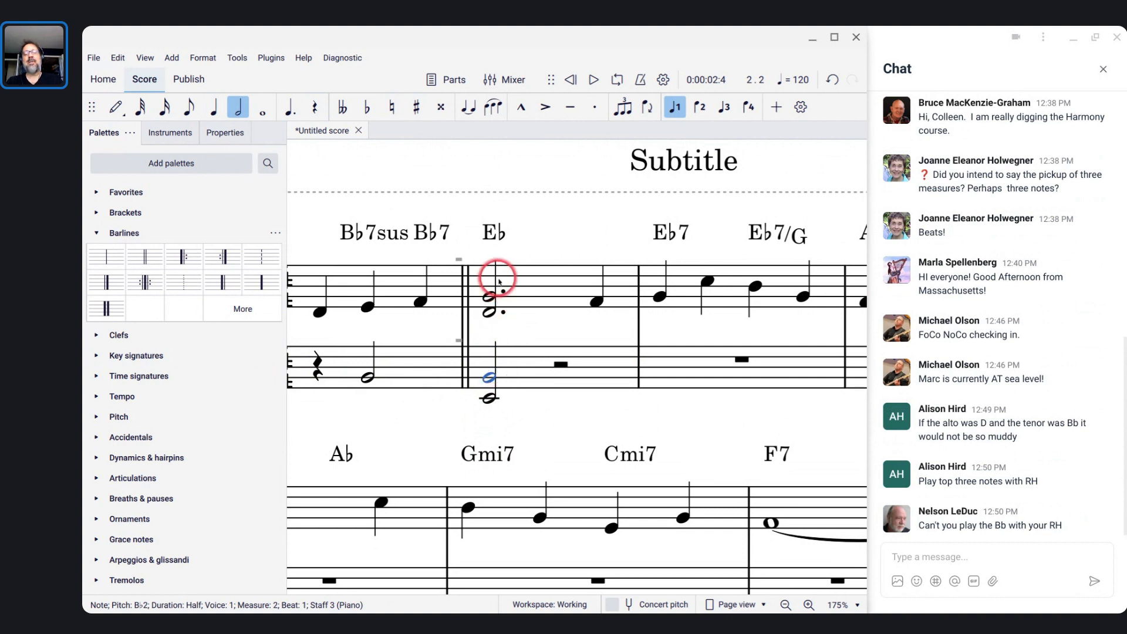
Play back the lowered bass voicing from the pickup measure's quarter rest into measure 2.
click(317, 373)
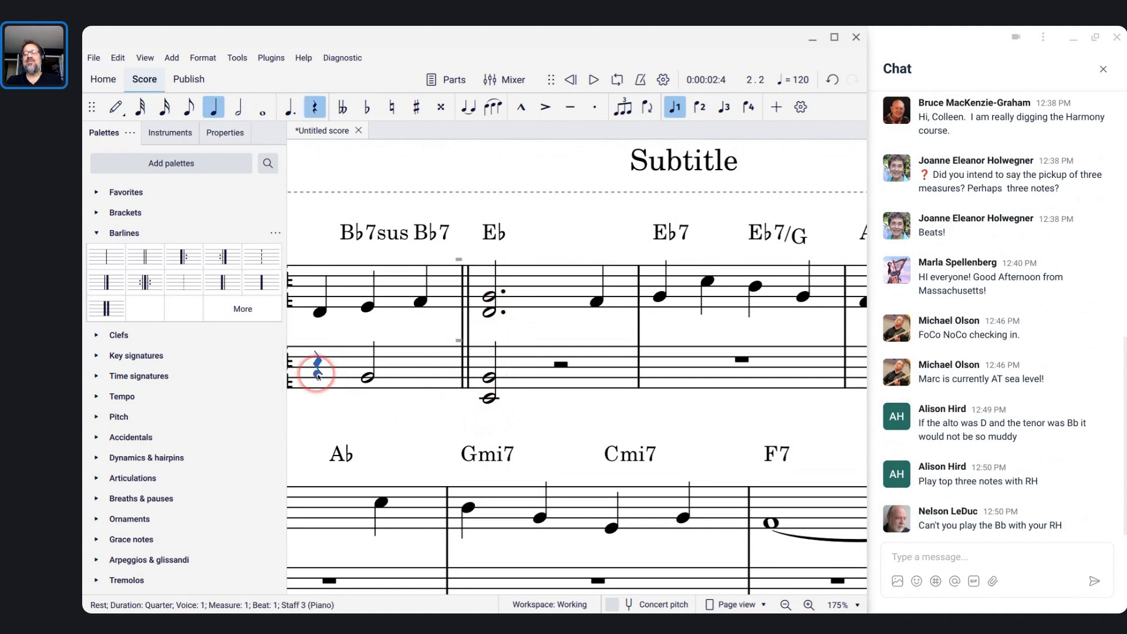
key(space)
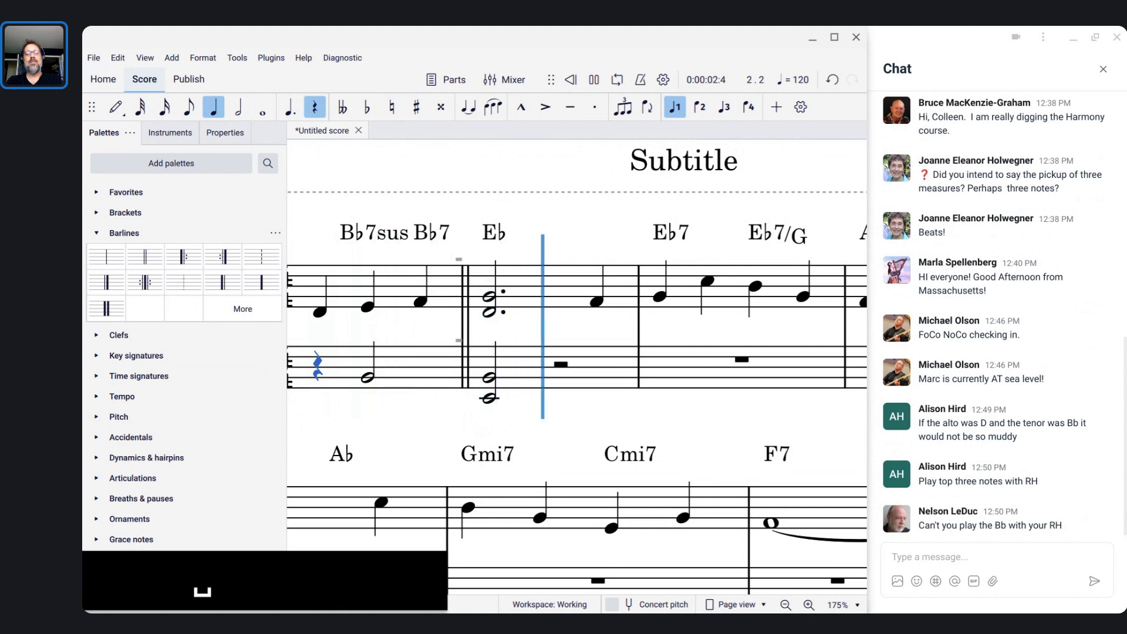
key(space)
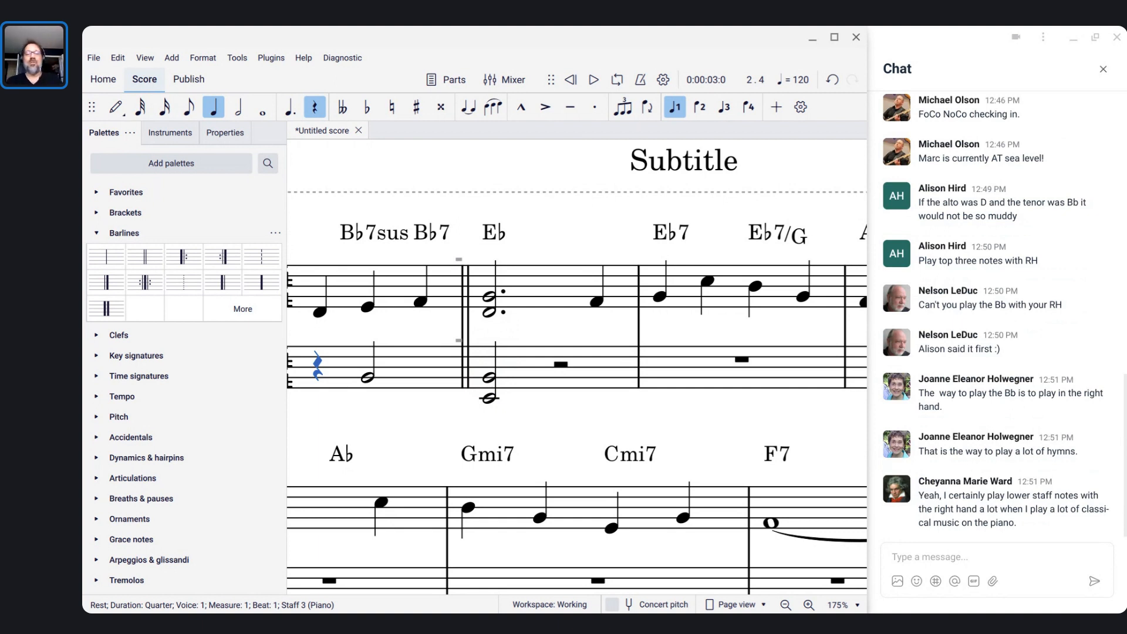
Raise the upper bass note on beat 1 of measure 2 to D3.
click(490, 377)
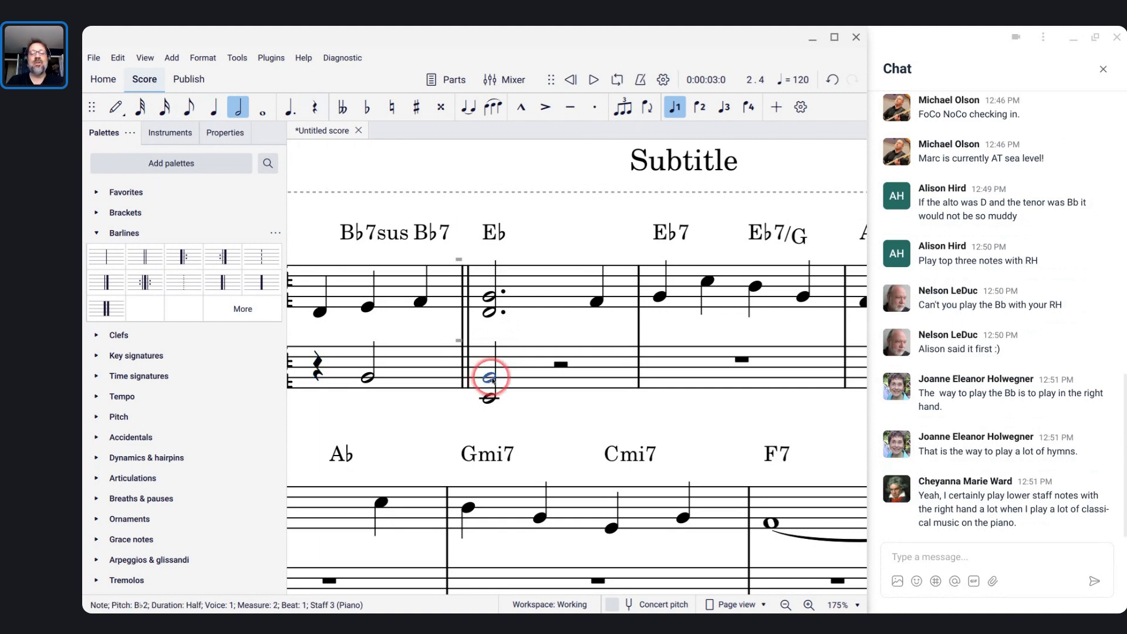
key(Up)
key(Up)
key(Up)
key(Up)
key(Up)
key(Down)
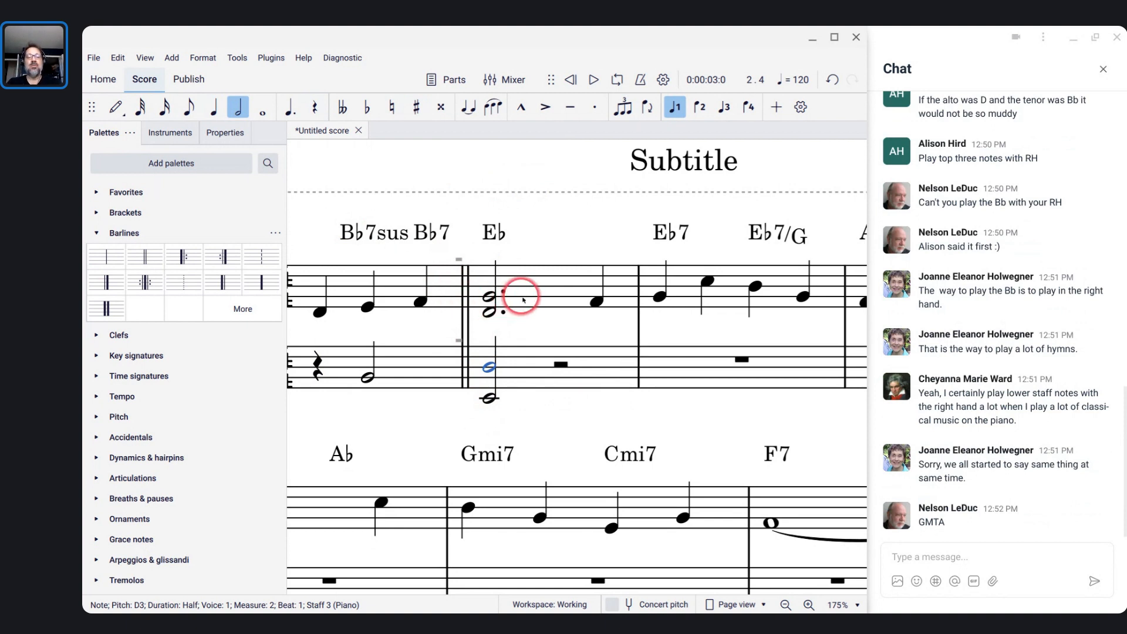
scroll(520, 298, down, 2)
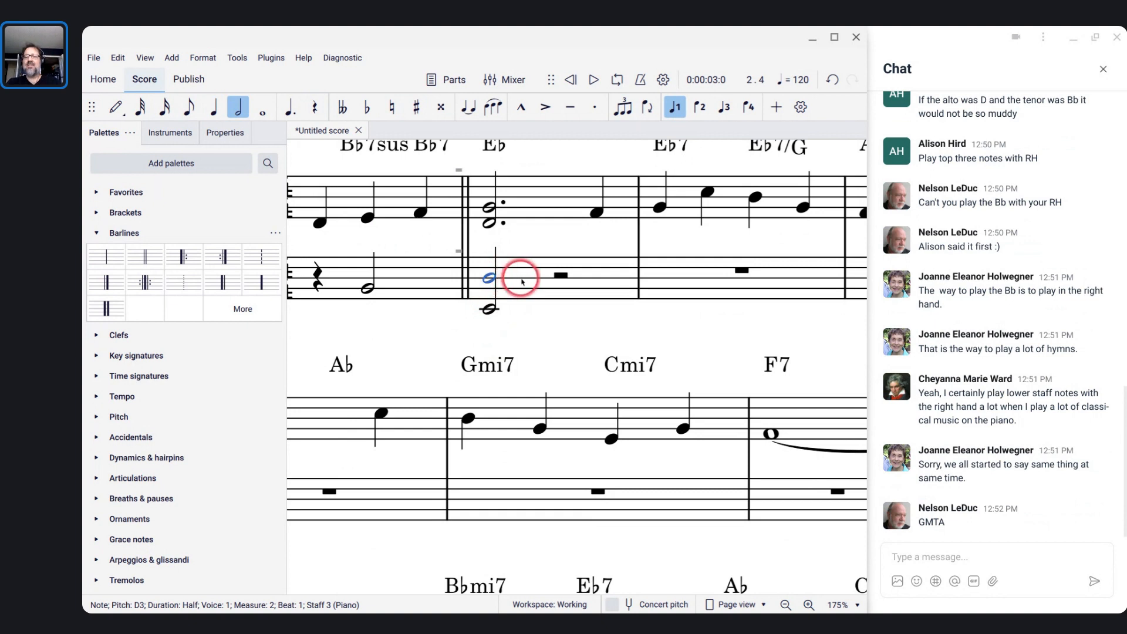
scroll(506, 262, up, 3)
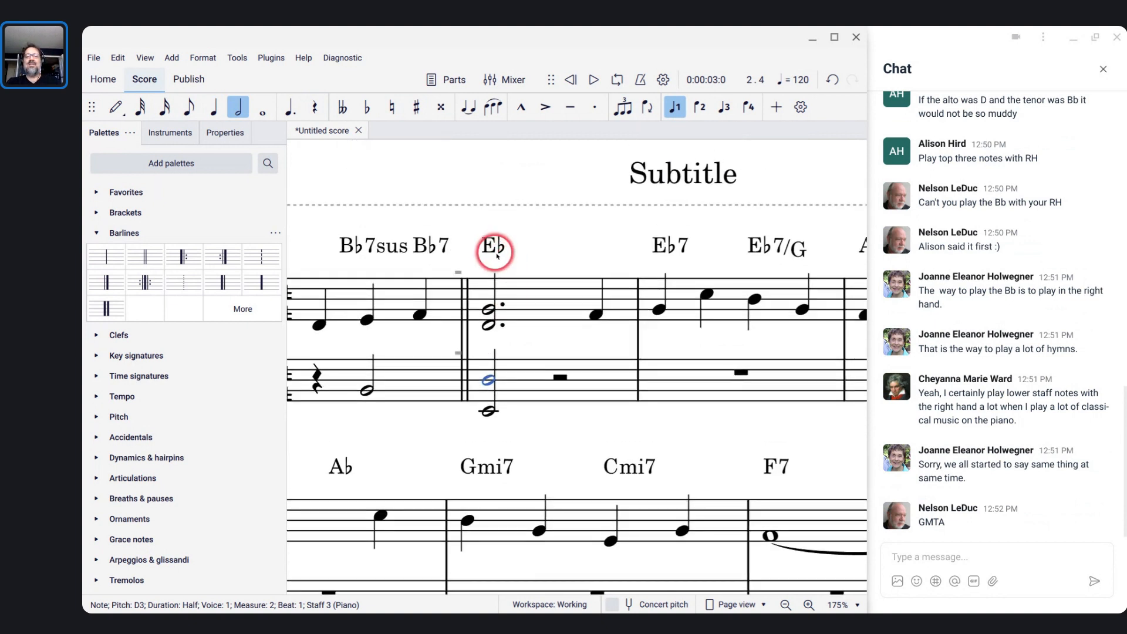
click(494, 251)
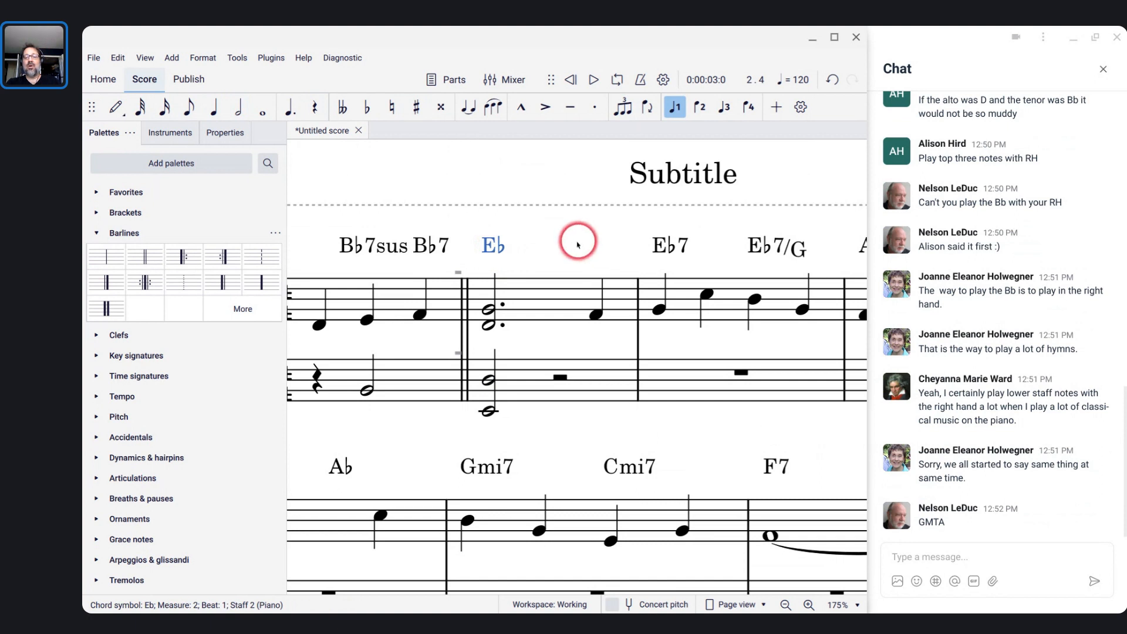
scroll(740, 229, down, 5)
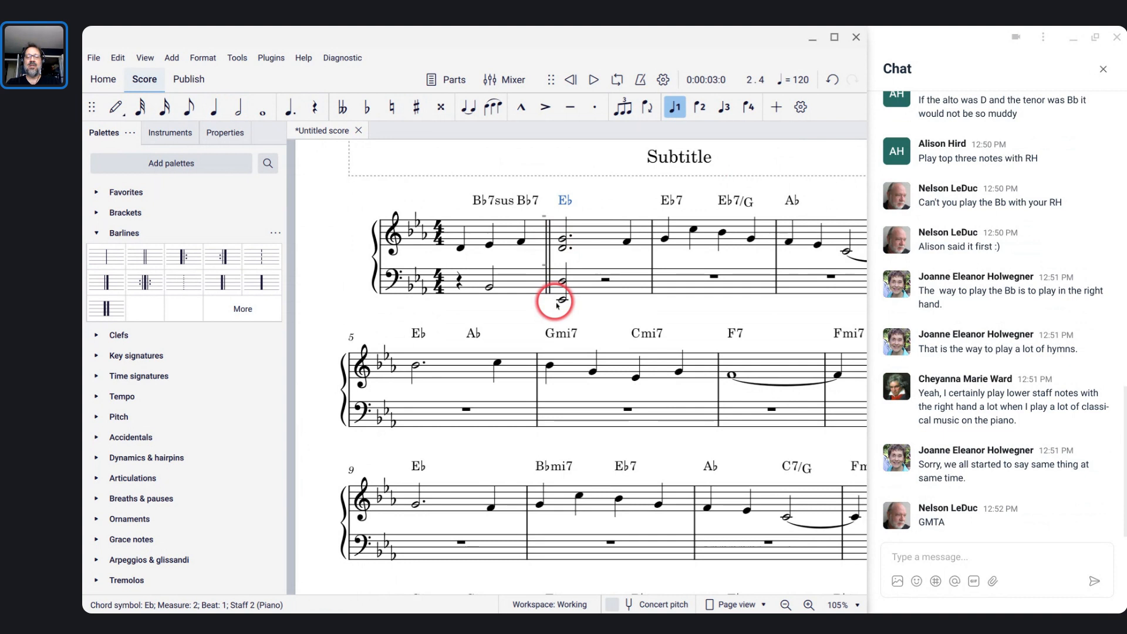
scroll(528, 345, up, 2)
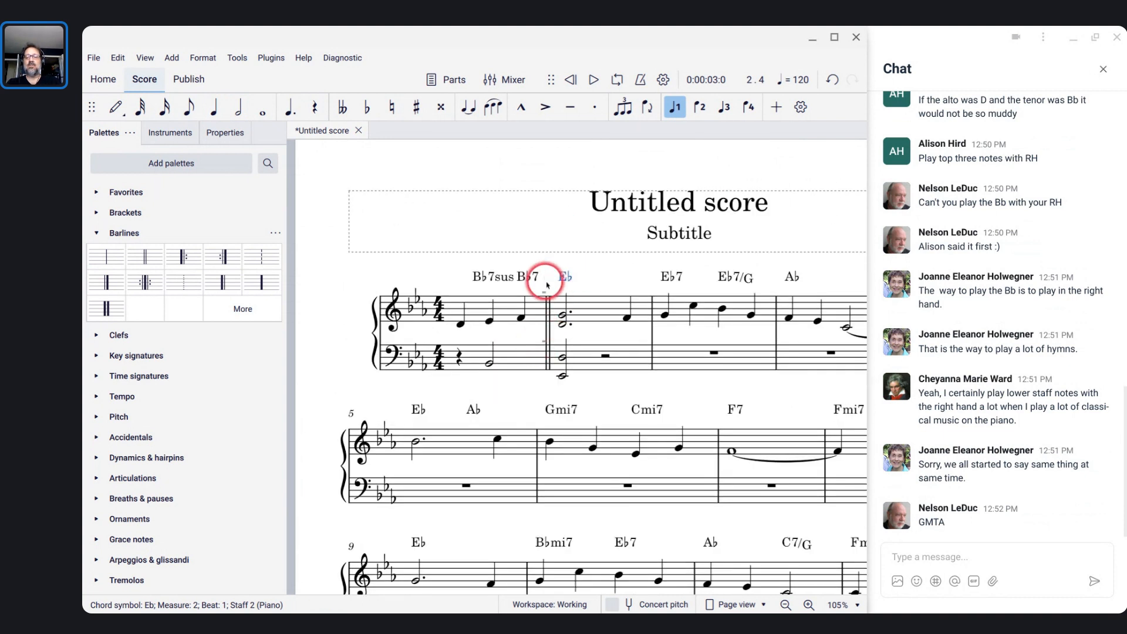
Change the bass chord on beat 1 of measure 2 to whole notes.
scroll(563, 293, up, 4)
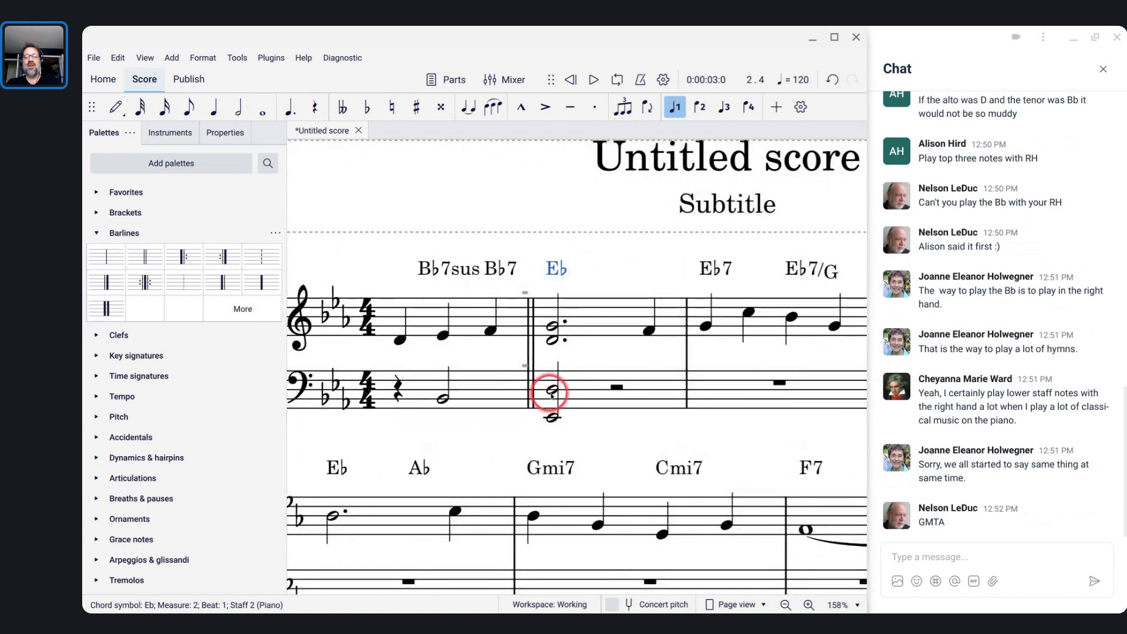
click(552, 391)
key(7)
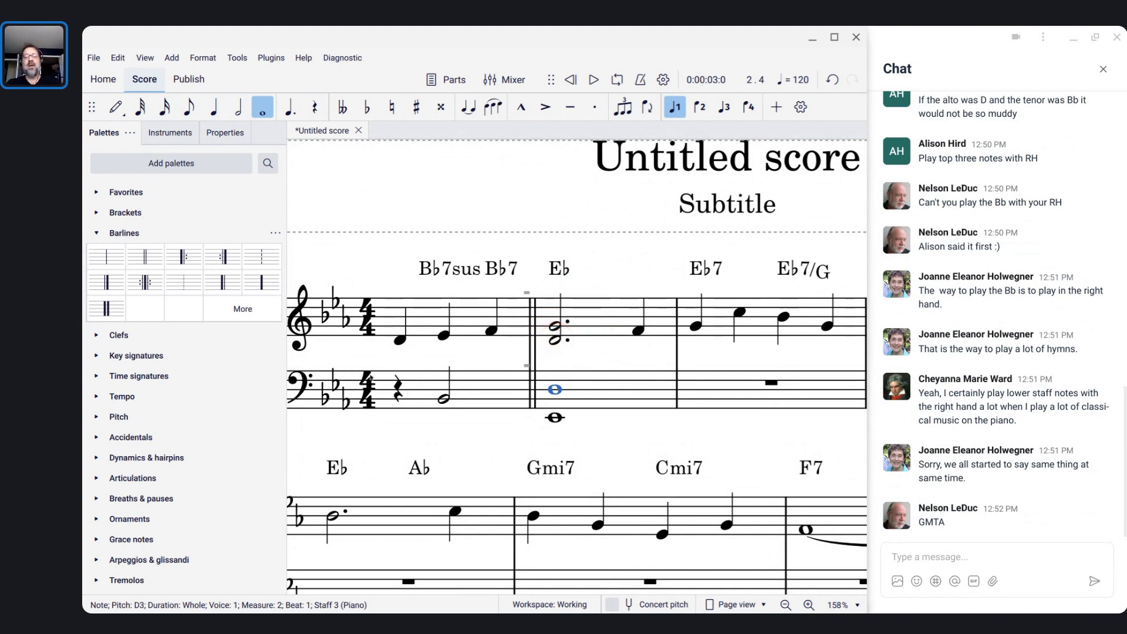
Delete the D4 beneath the melody G4 on beat 1 of measure 2 in the treble staff.
click(367, 325)
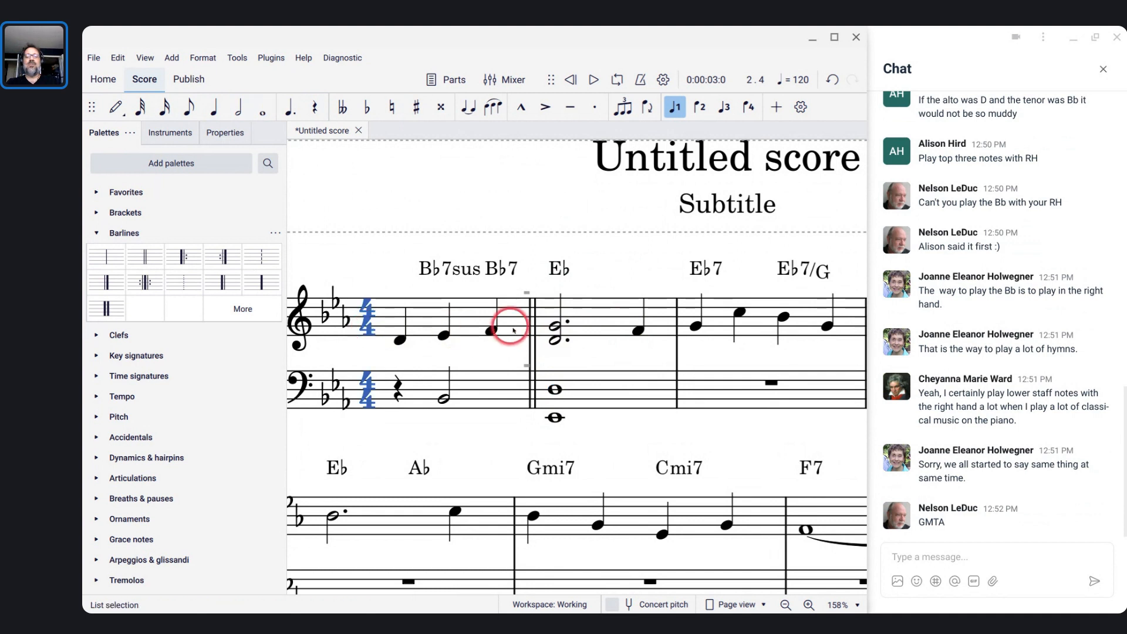
click(556, 342)
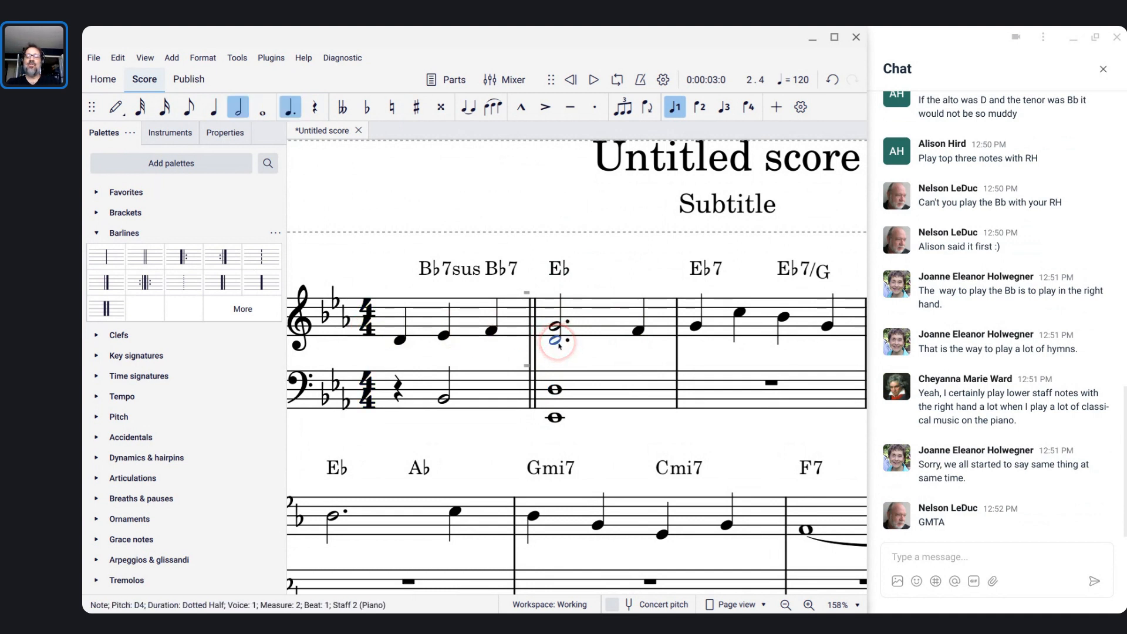
key(BackSpace)
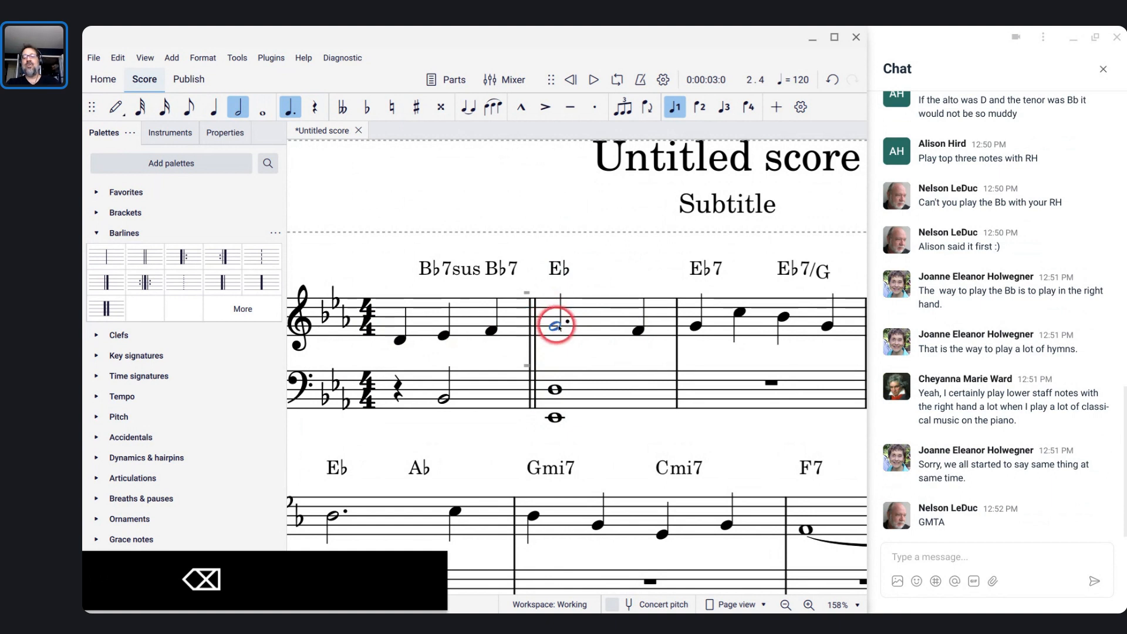
Enter a B♭3 half note in voice 2 of the treble staff on beat 1 of measure 2.
click(589, 322)
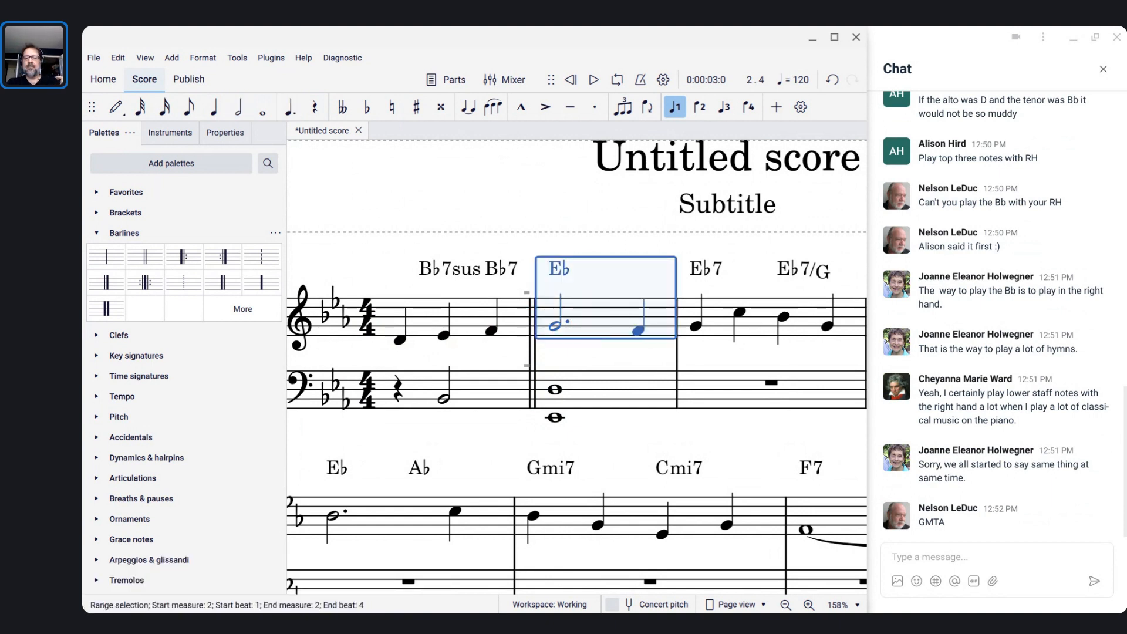
key(n)
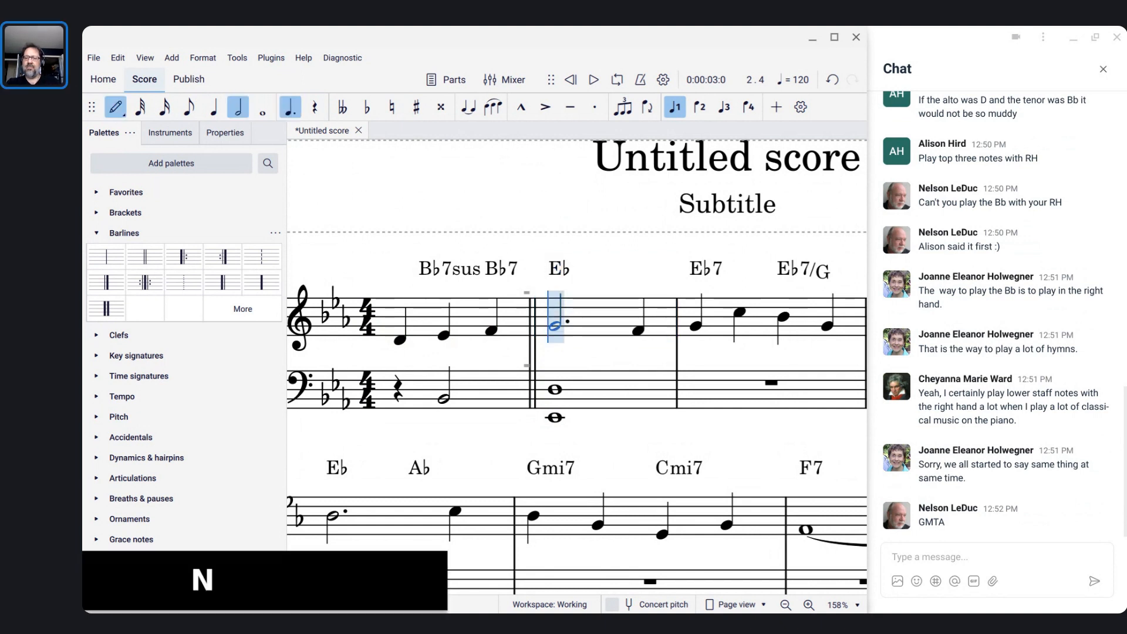
click(700, 108)
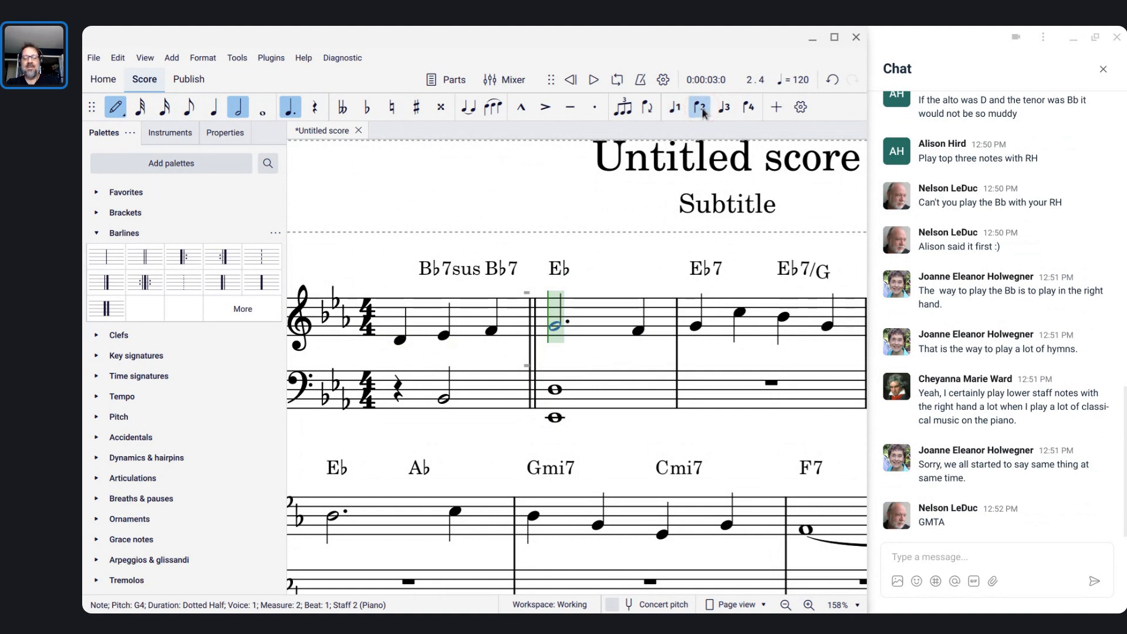
key(6)
key(b)
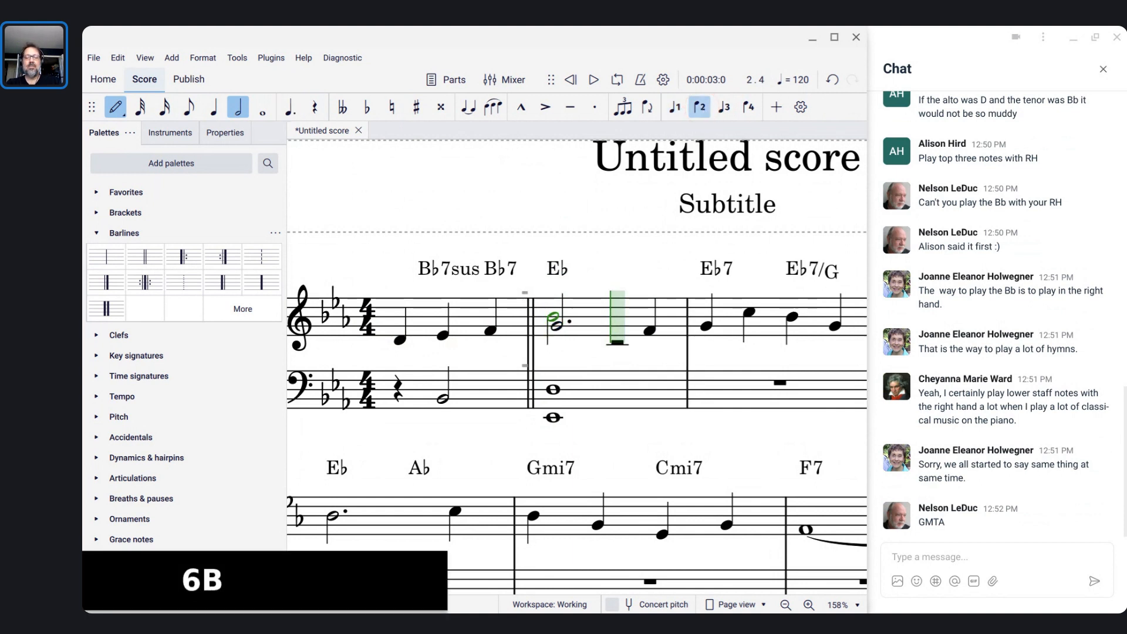
key(ctrl+Down)
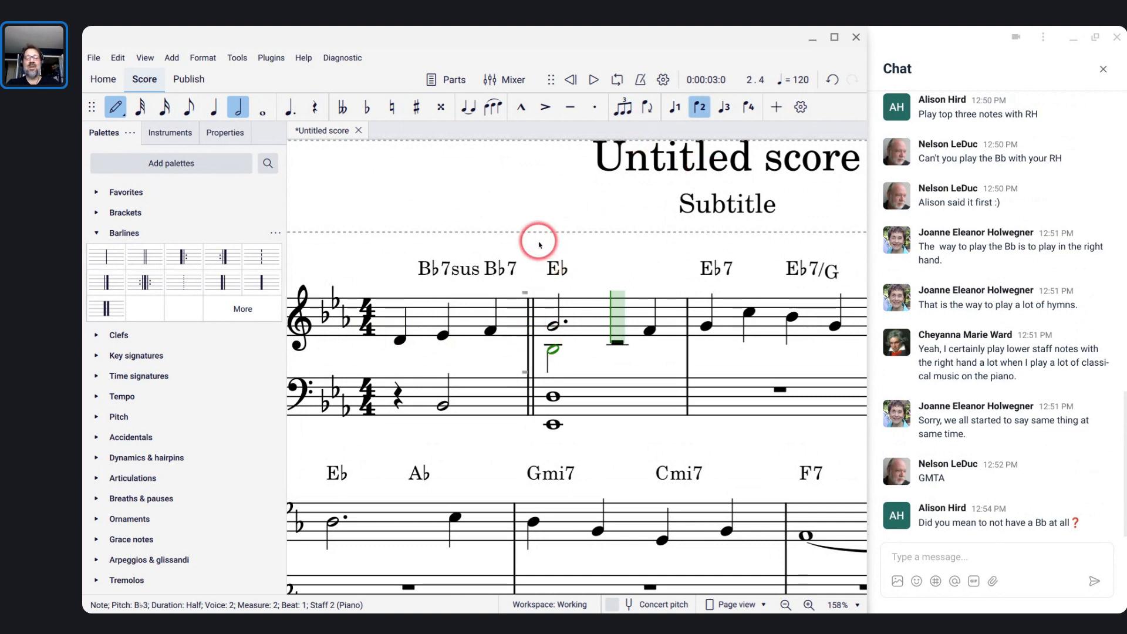
click(558, 354)
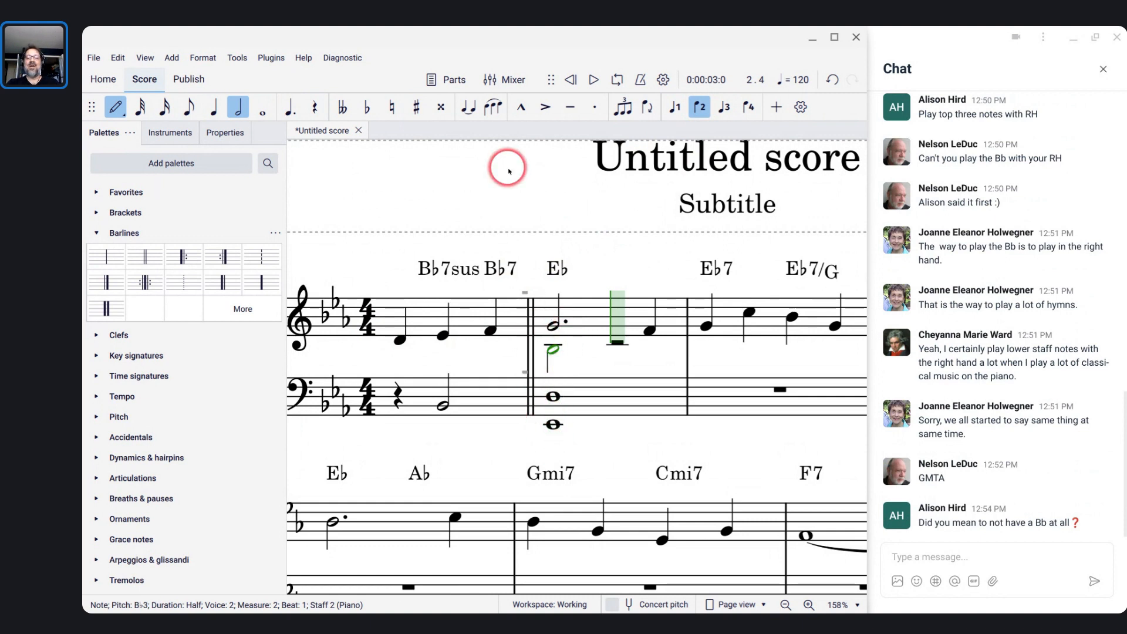
Add A♭3 above the B♭2 half note on beat 2 of the pickup measure's bass staff.
key(Left)
key(Left)
key(Left)
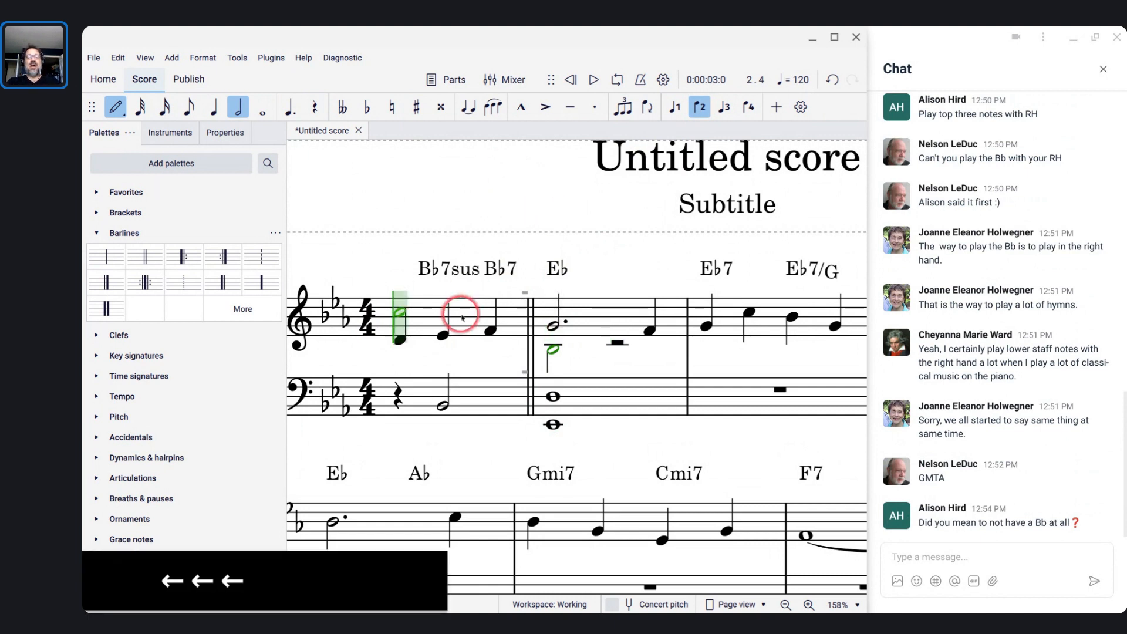
click(425, 302)
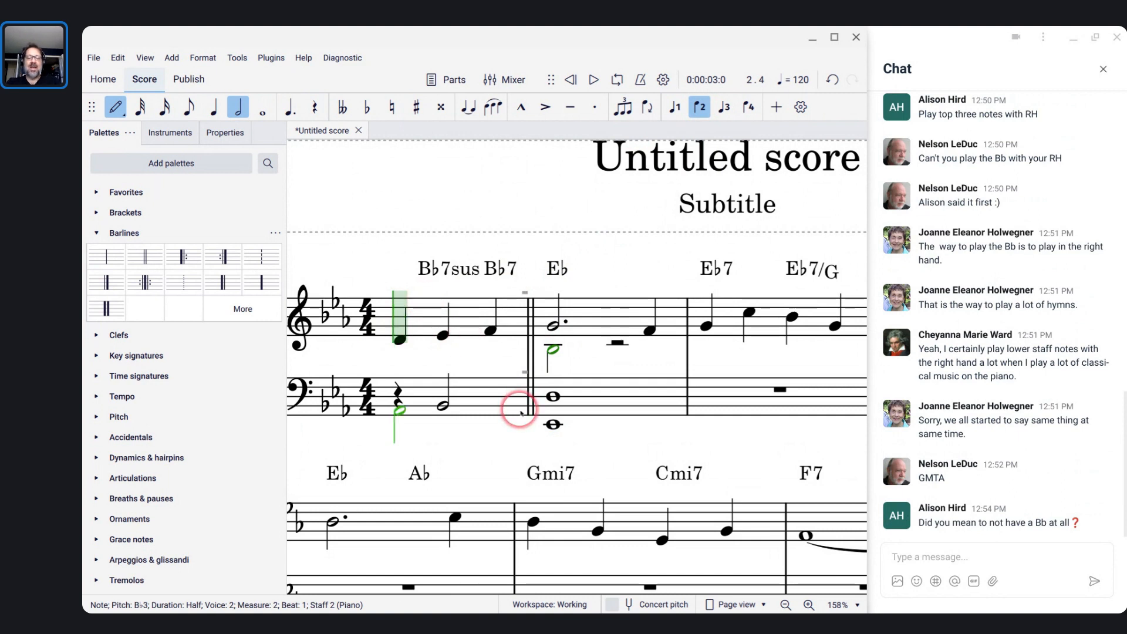
key([)
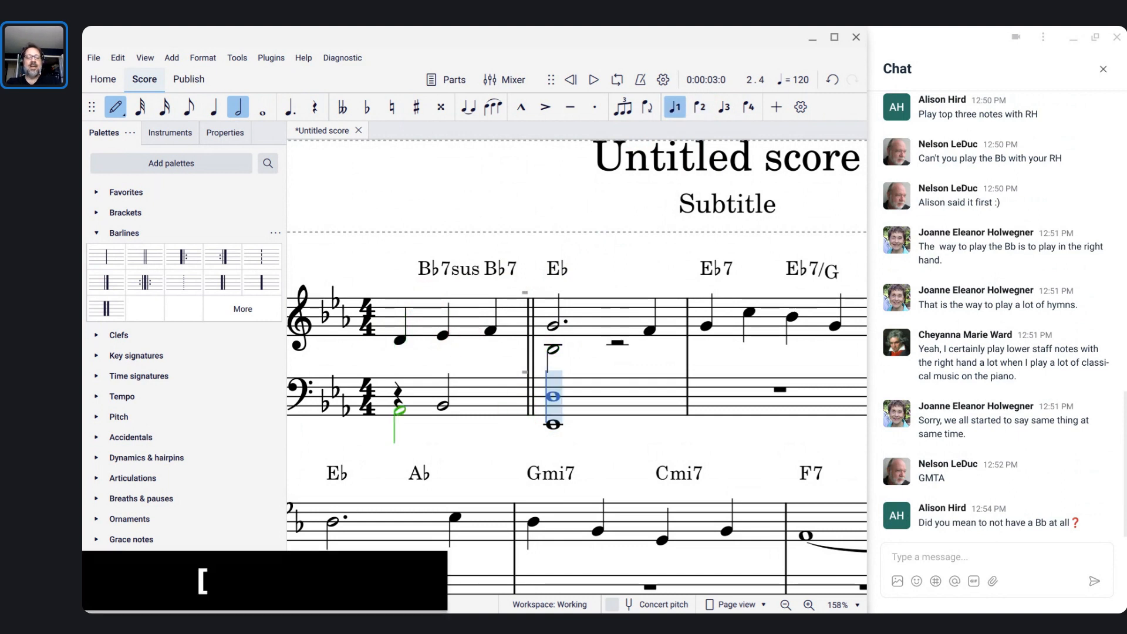
key(Left)
click(508, 386)
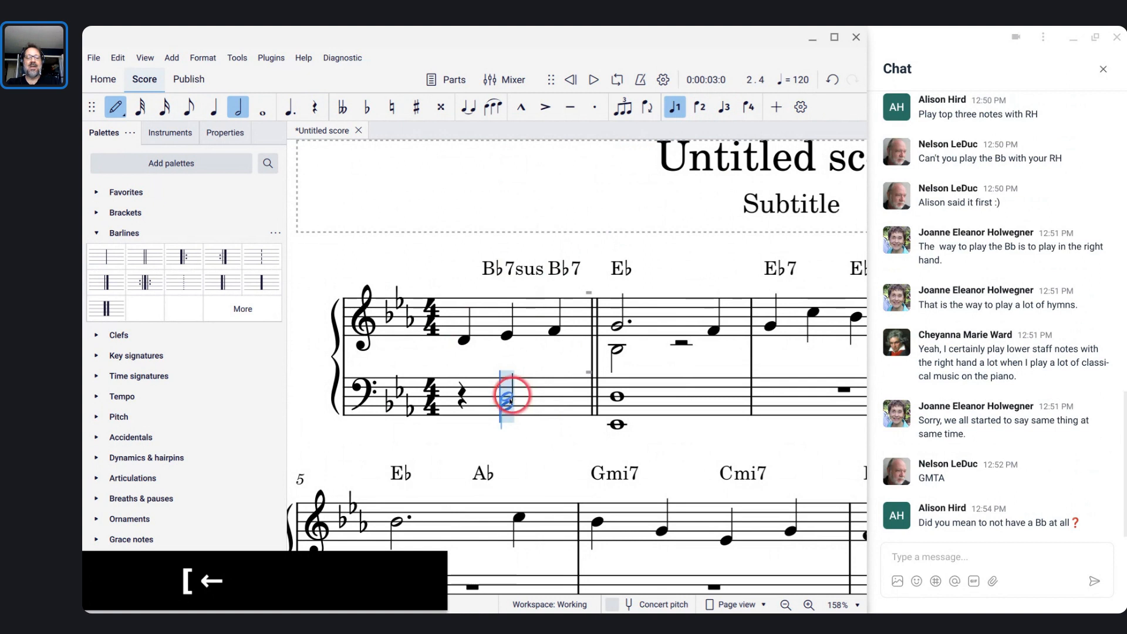
click(508, 344)
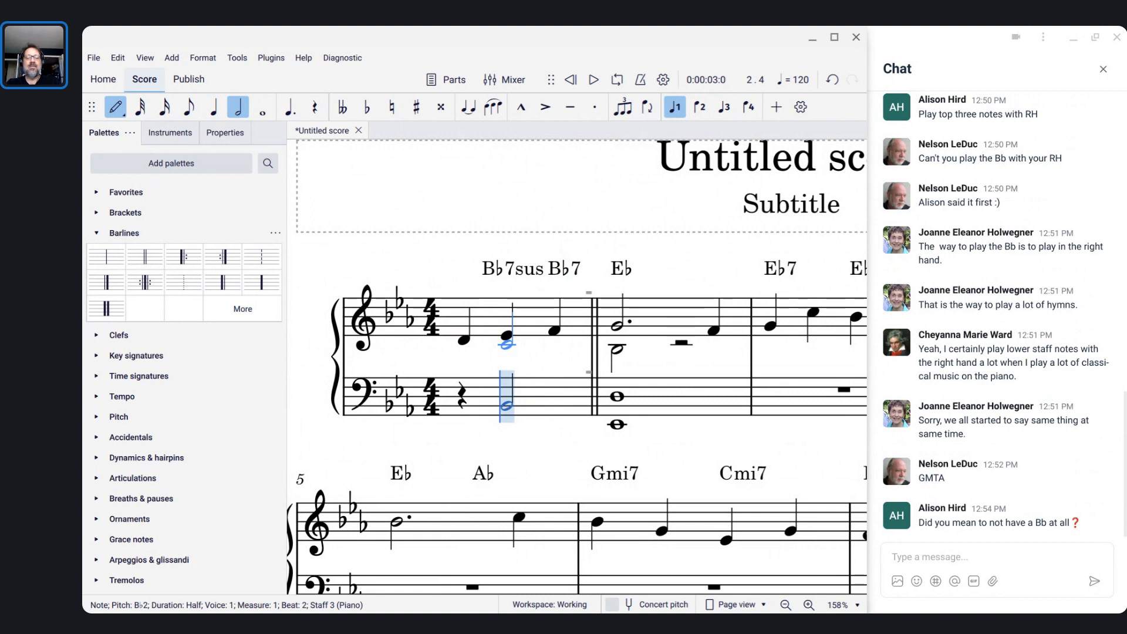
key(shift+a)
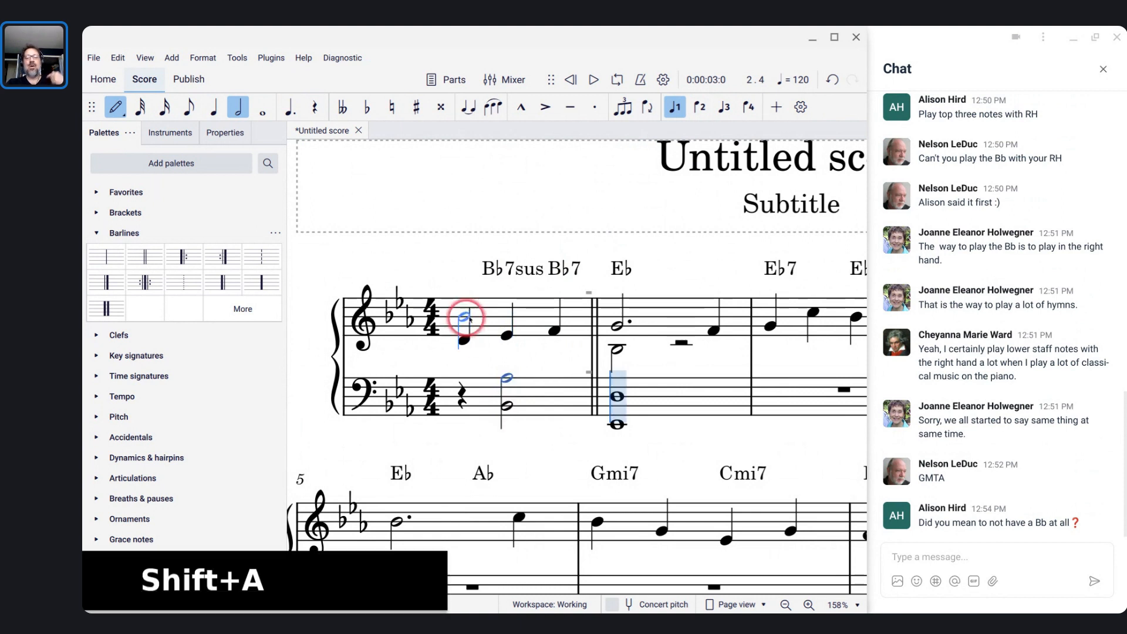
In voice 2 of the pickup measure's treble staff, enter a quarter rest on beat 1 and a quarter-note C4 on beat 2.
click(506, 339)
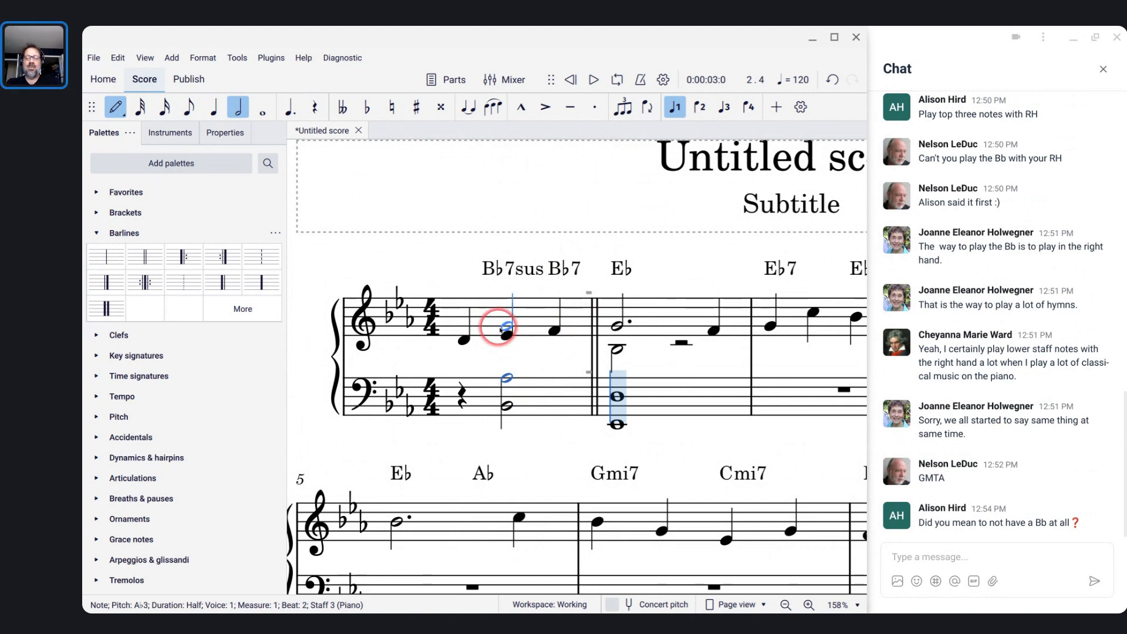
key(])
key(Left)
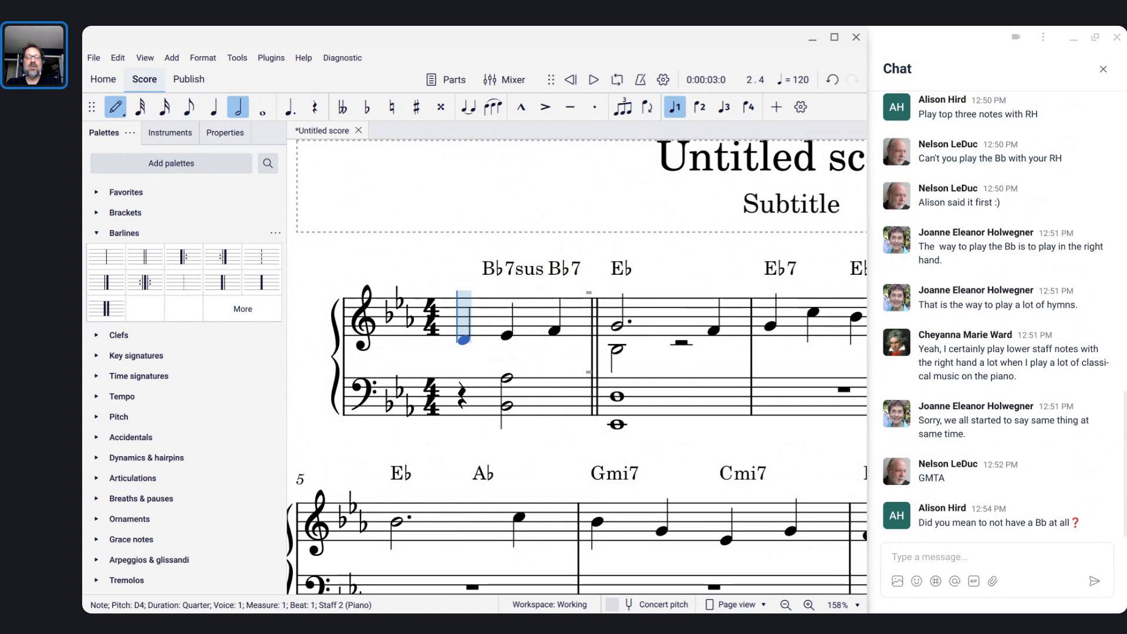
key(ctrl+alt+2)
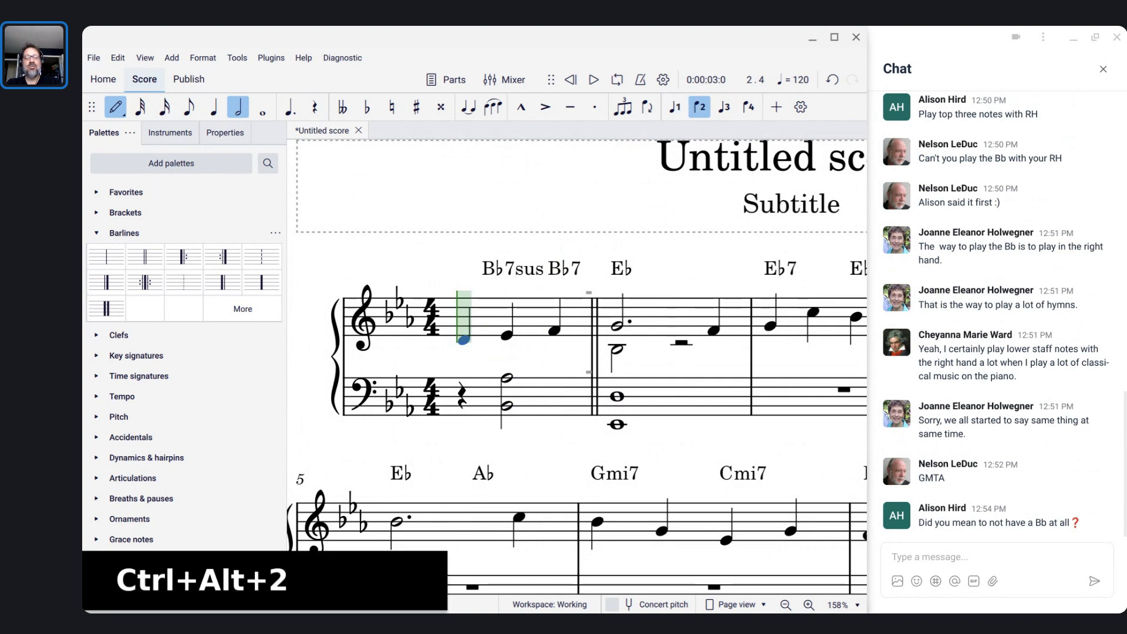
key(5)
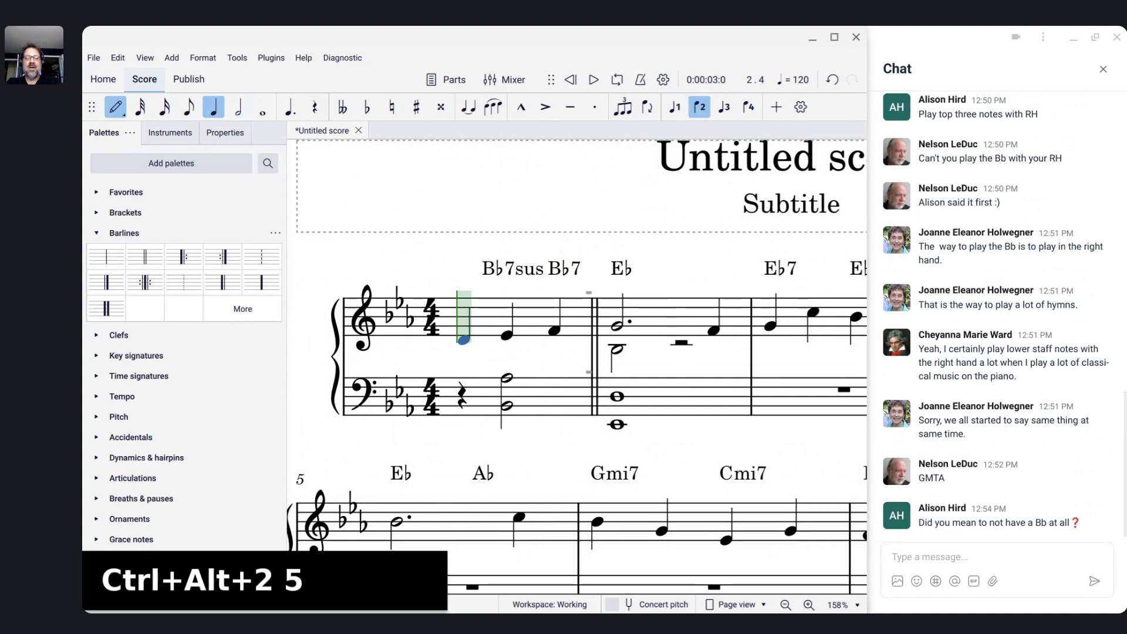
key(0)
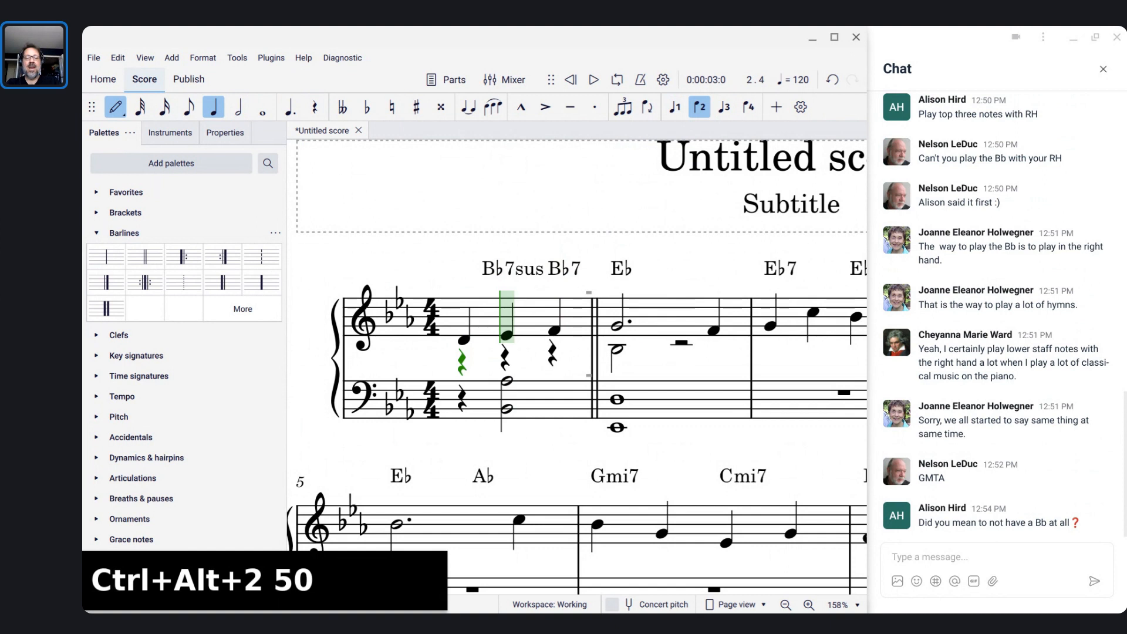
key(c)
key(ctrl+Down)
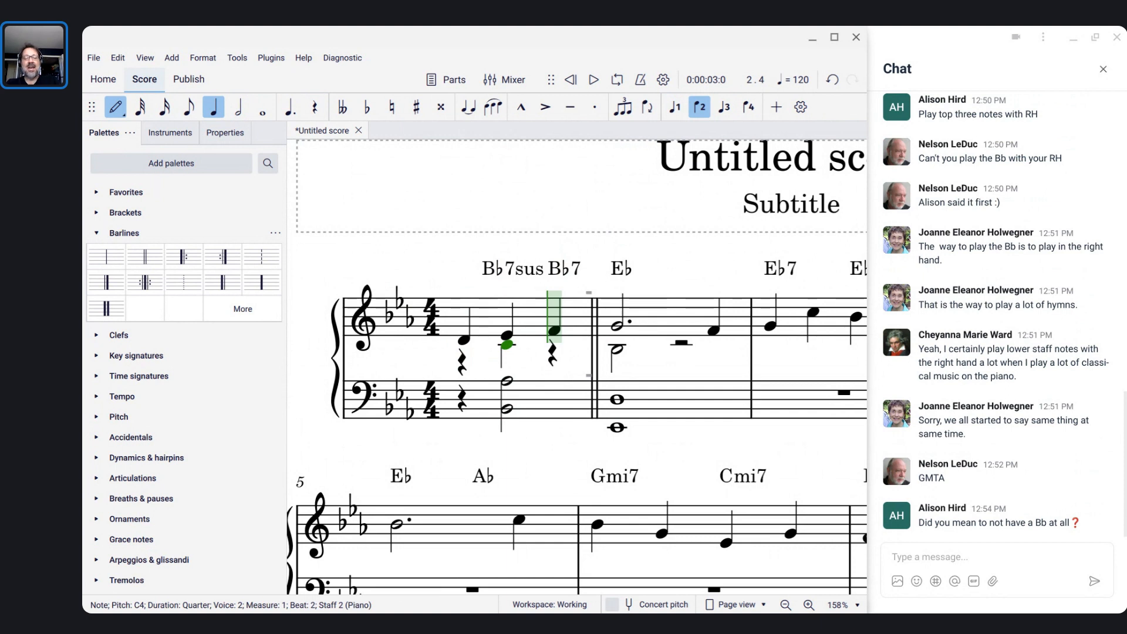
Enter a quarter-note C♭4 with D4 above it on beat 3 of the pickup's treble voice 2, and end note entry.
key(c)
key(Down)
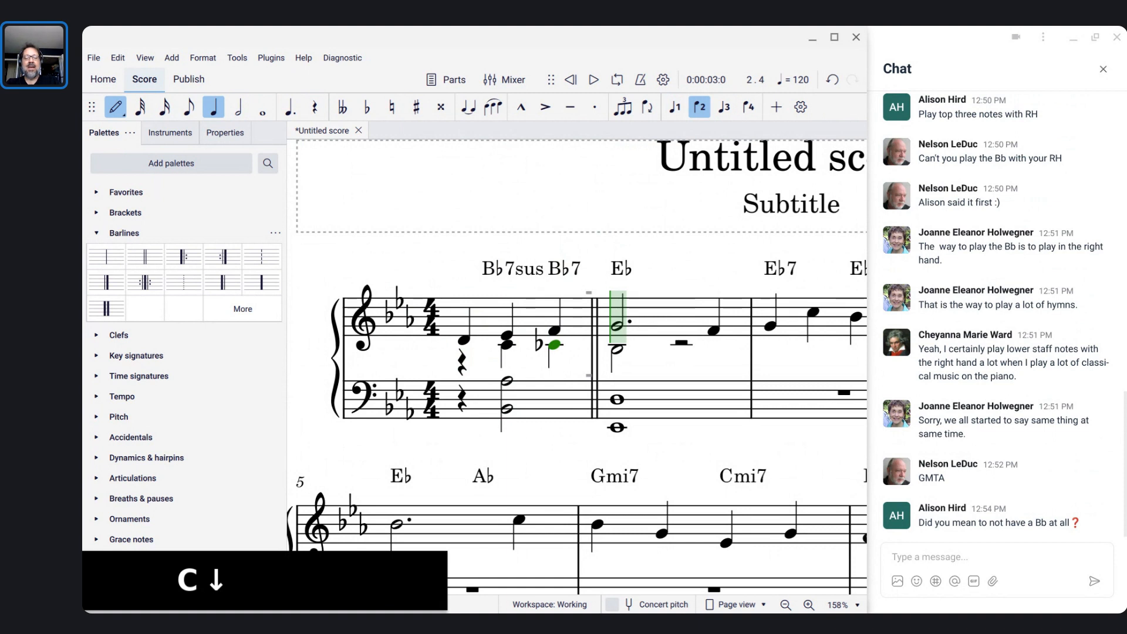
key(shift+d)
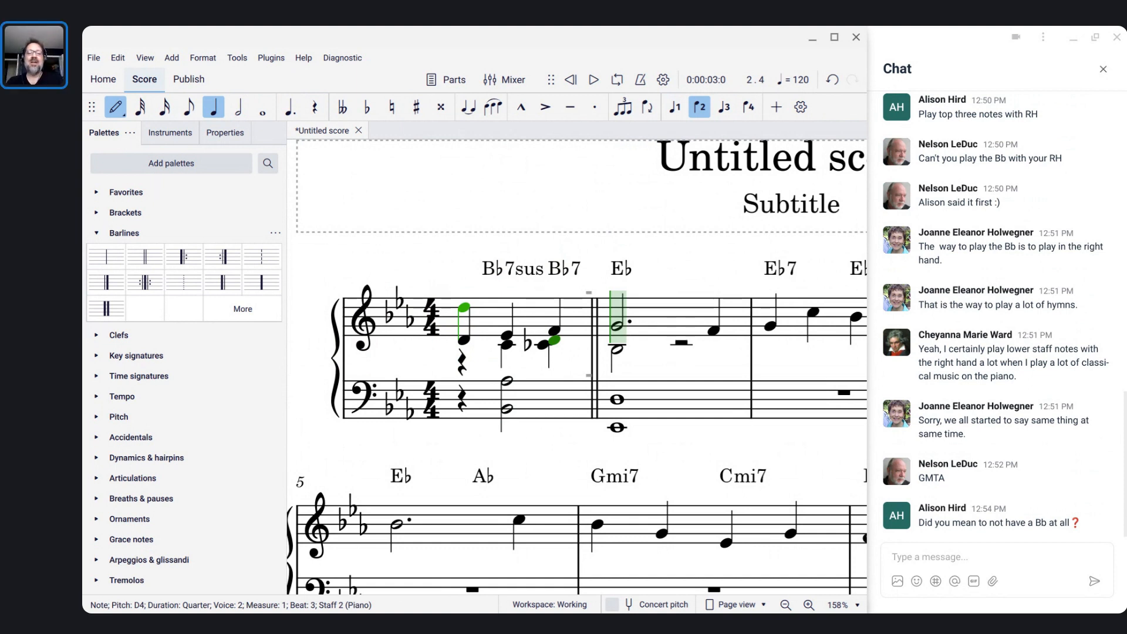
drag(464, 307, 514, 354)
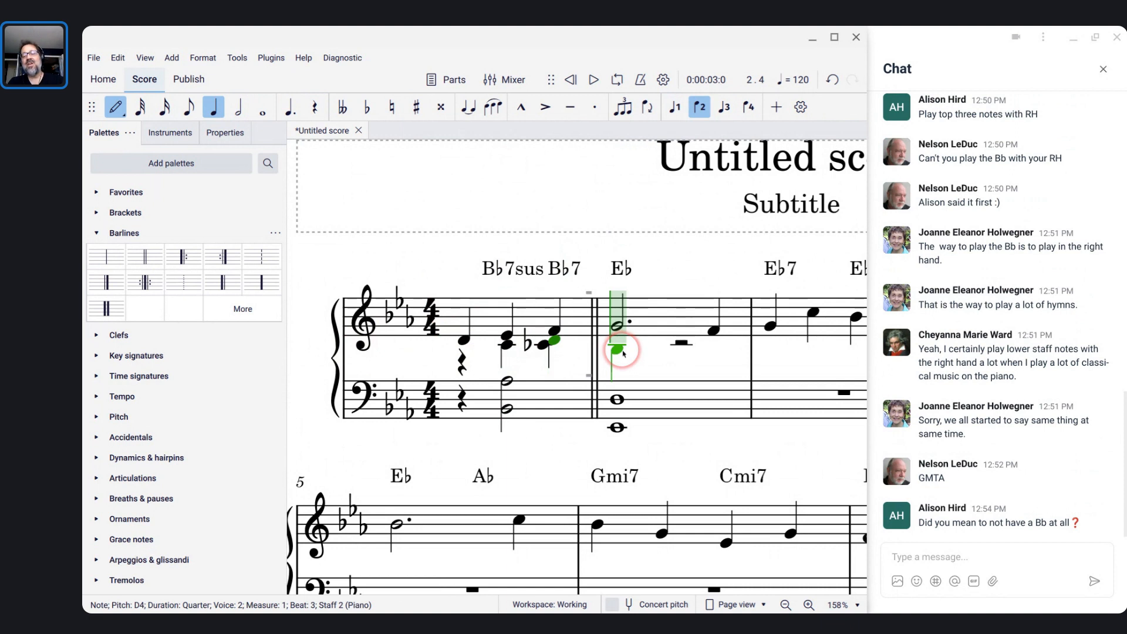
click(432, 300)
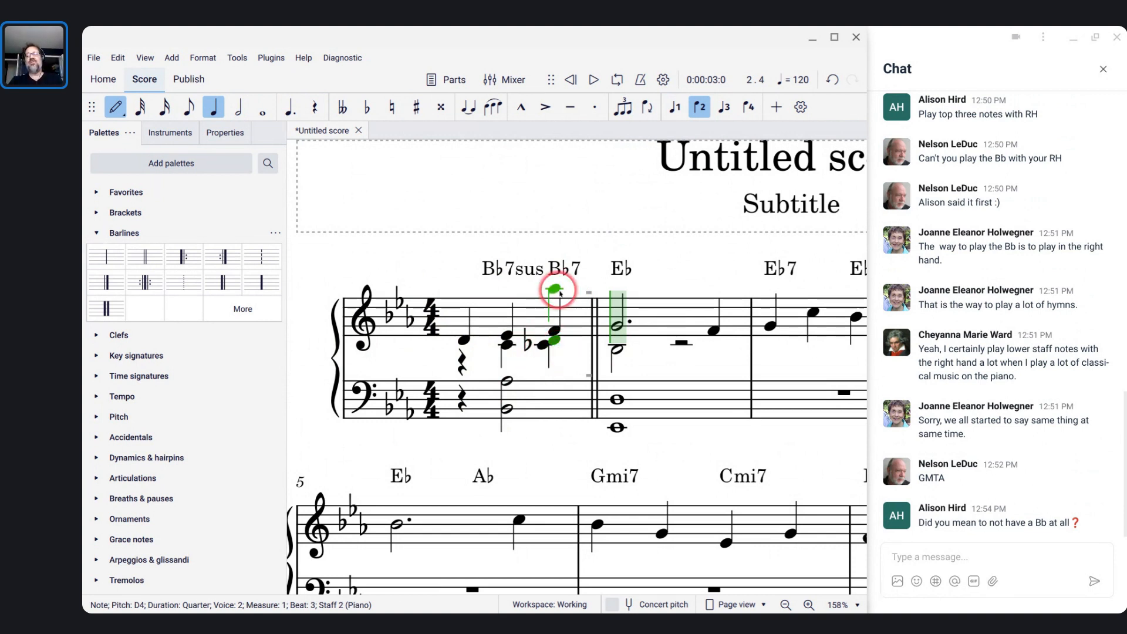
key(Escape)
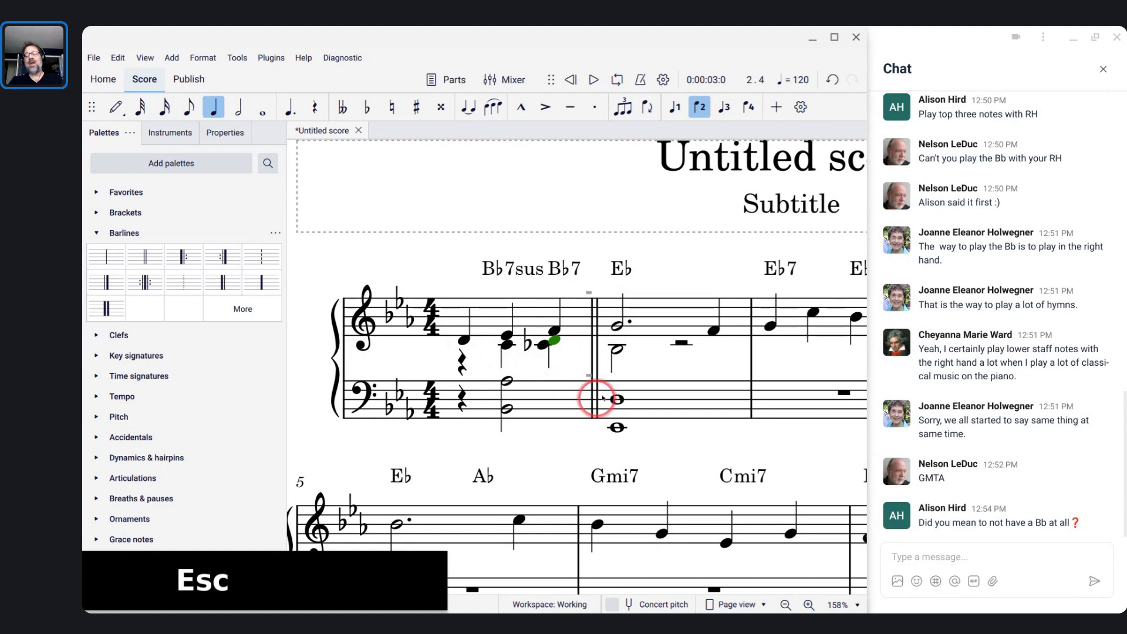
click(619, 353)
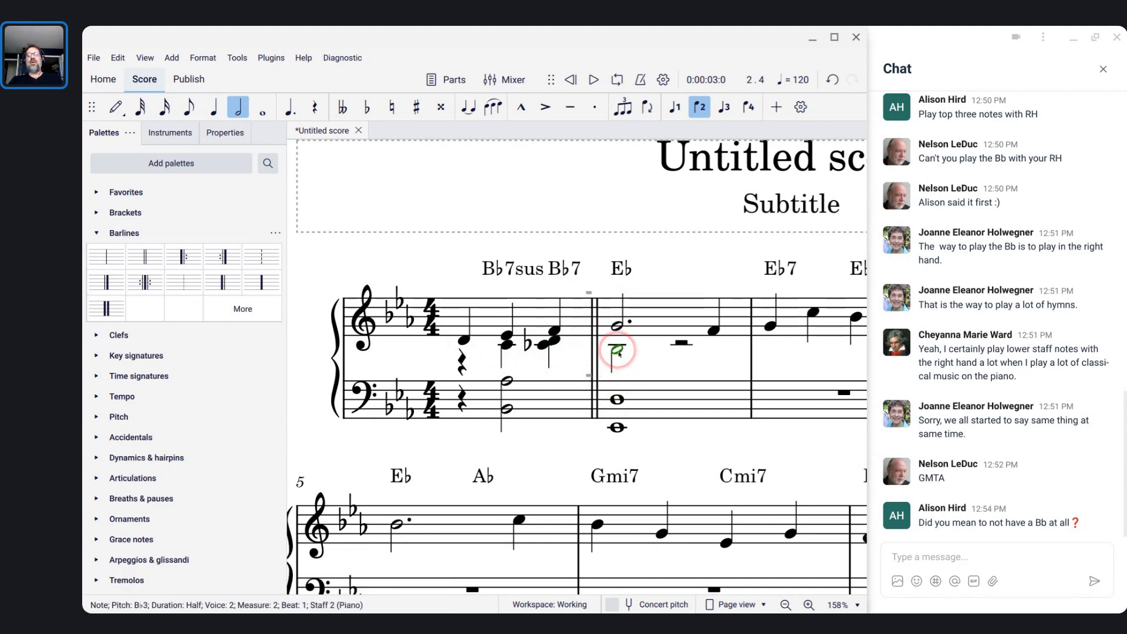
click(508, 382)
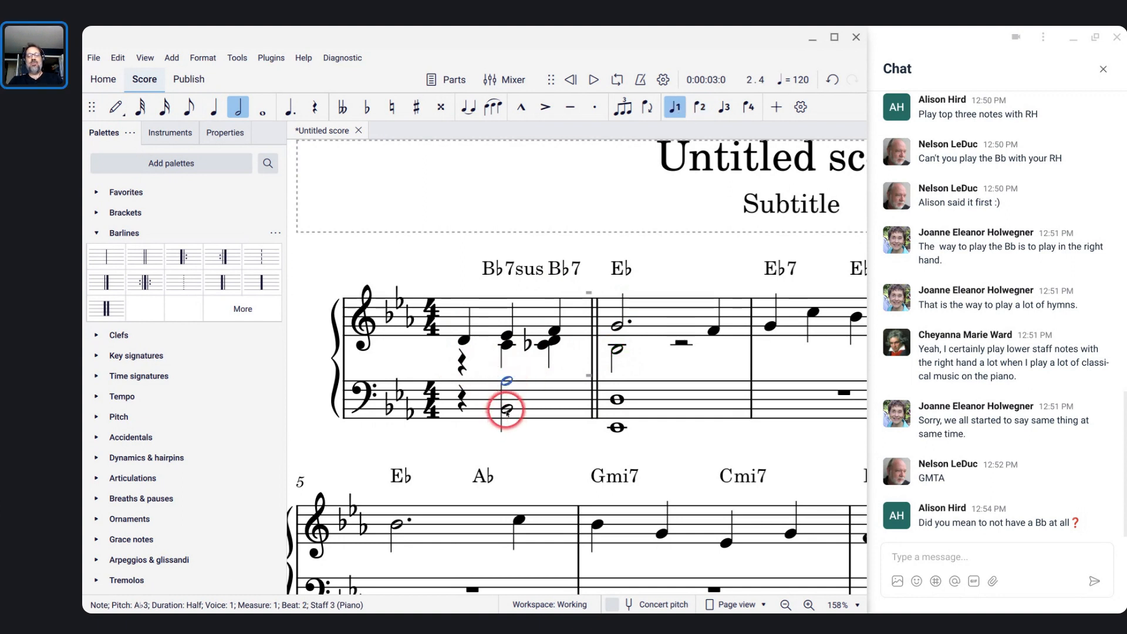
click(619, 388)
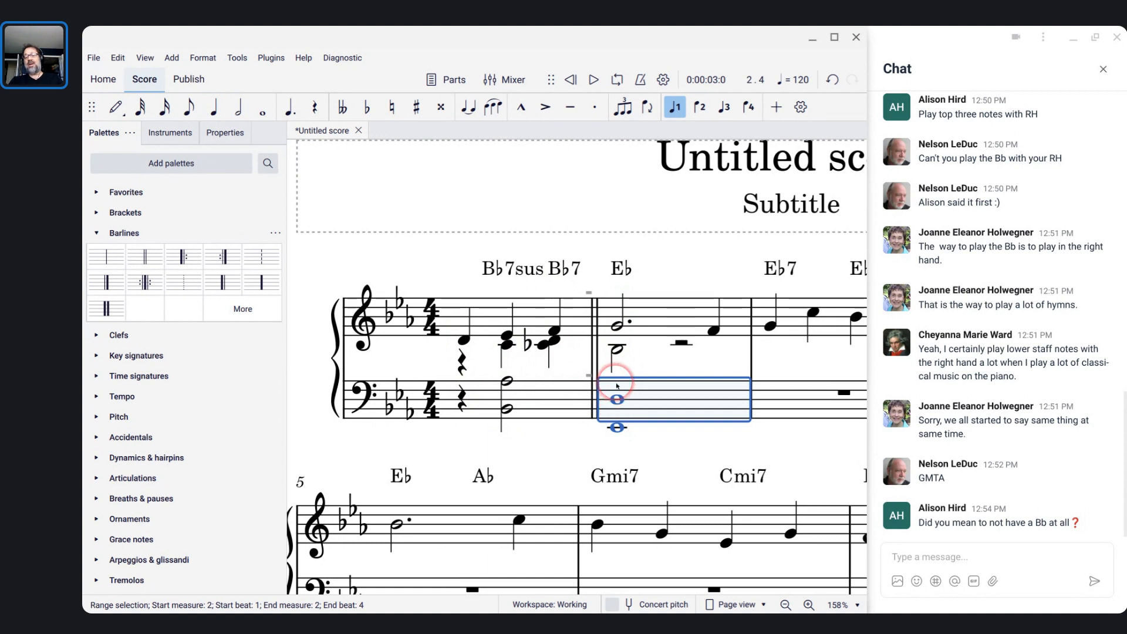
click(616, 401)
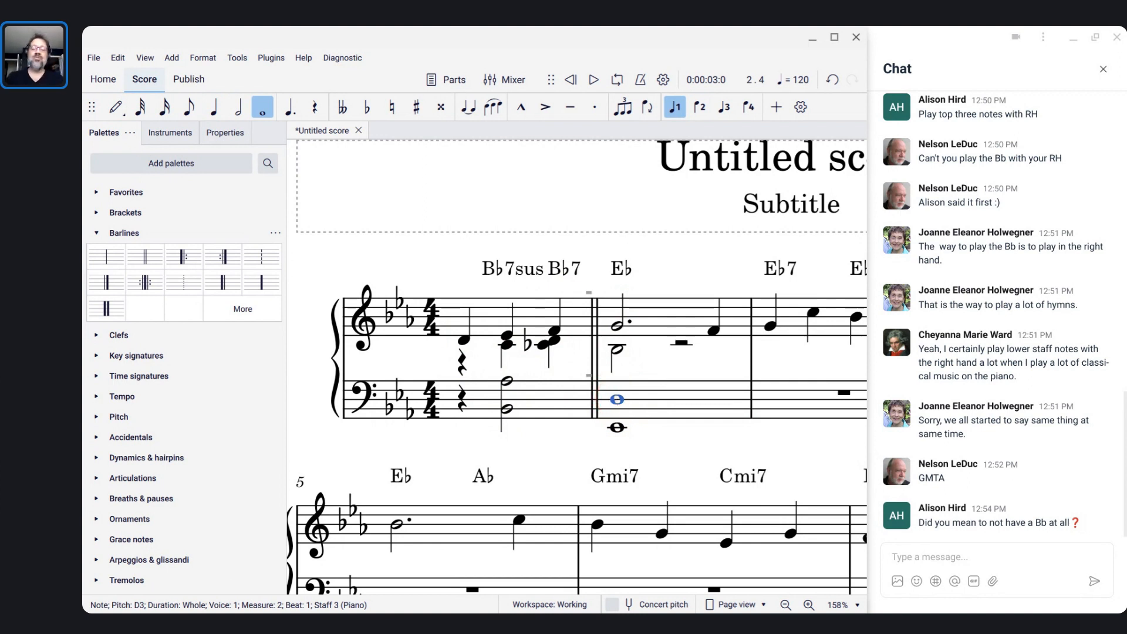
Raise the whole-note chord in measure 2's bass staff by an octave and lower its upper note to B♭3.
click(646, 397)
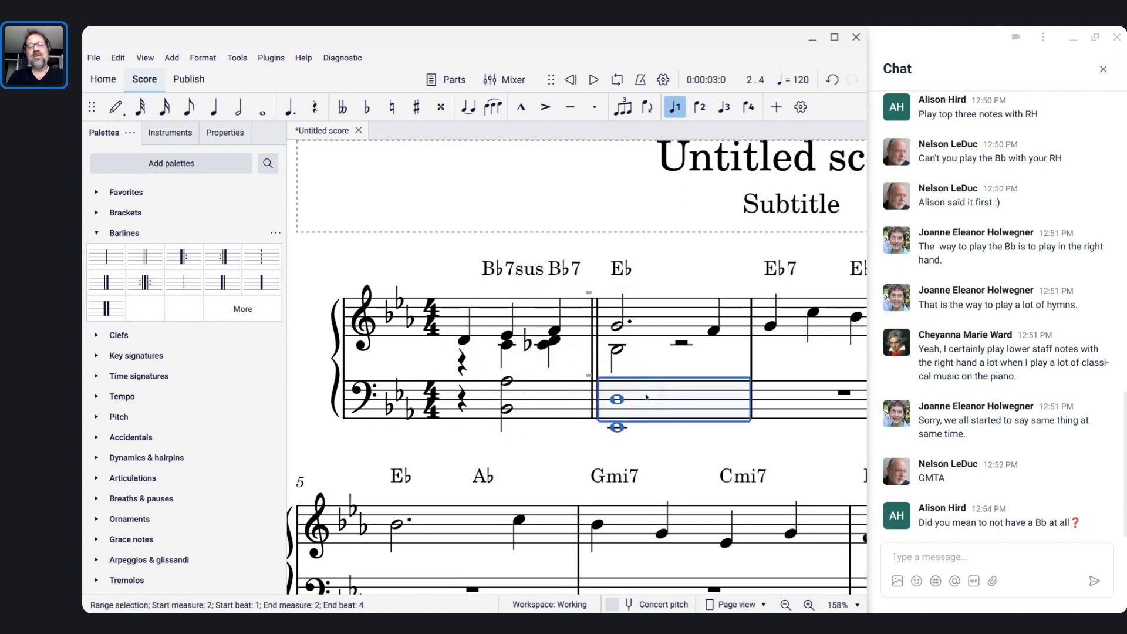
key(ctrl+Up)
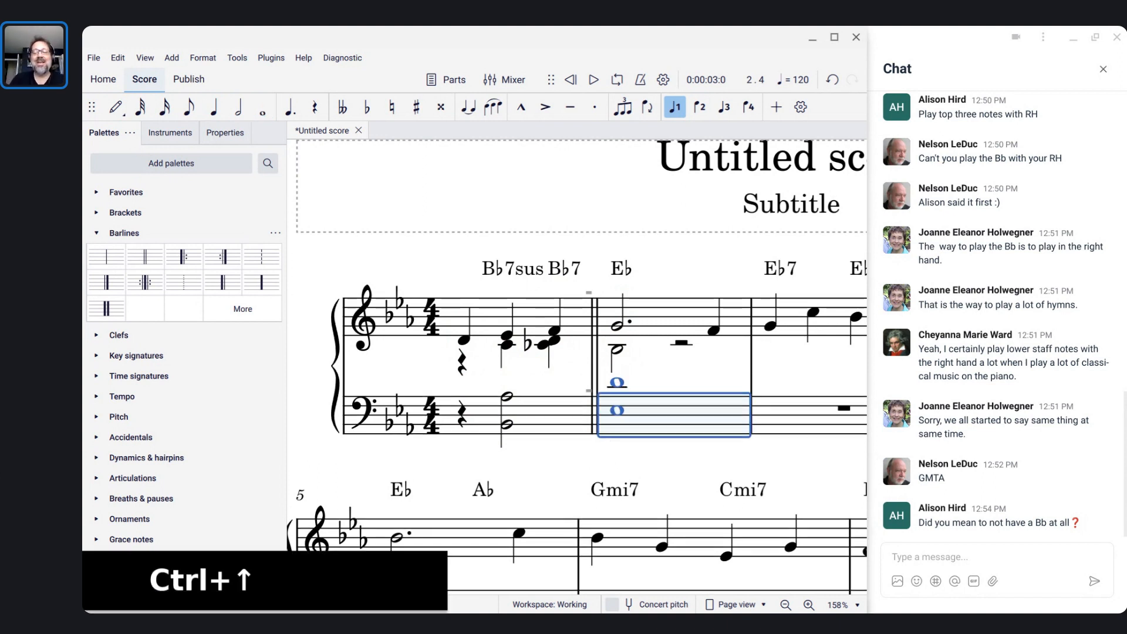
click(620, 384)
key(Down)
key(Down)
key(Down)
key(Down)
key(Down)
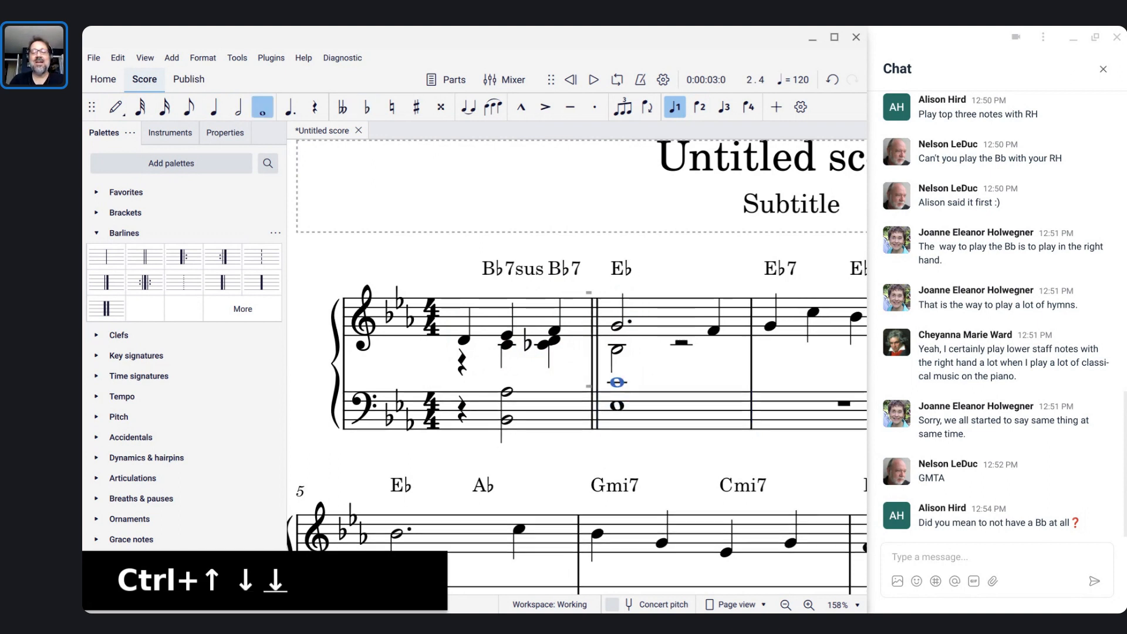
key(Up)
Raise the voice 2 half note on beat 1 of measure 2's treble staff to D4.
click(617, 350)
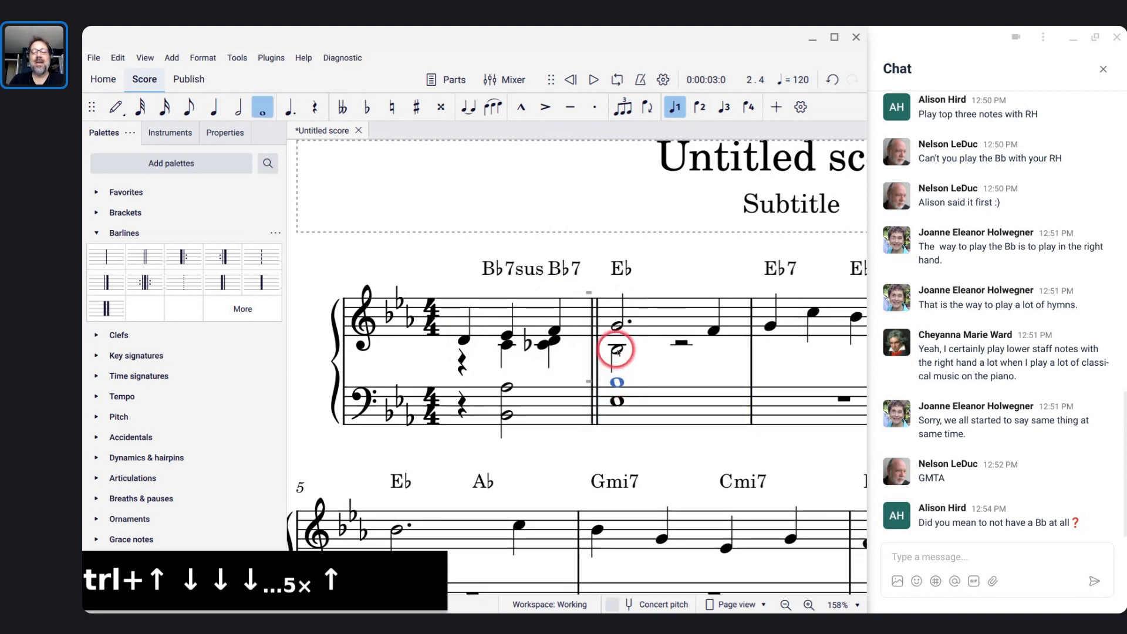
key(Up)
key(Up)
key(Up)
key(Up)
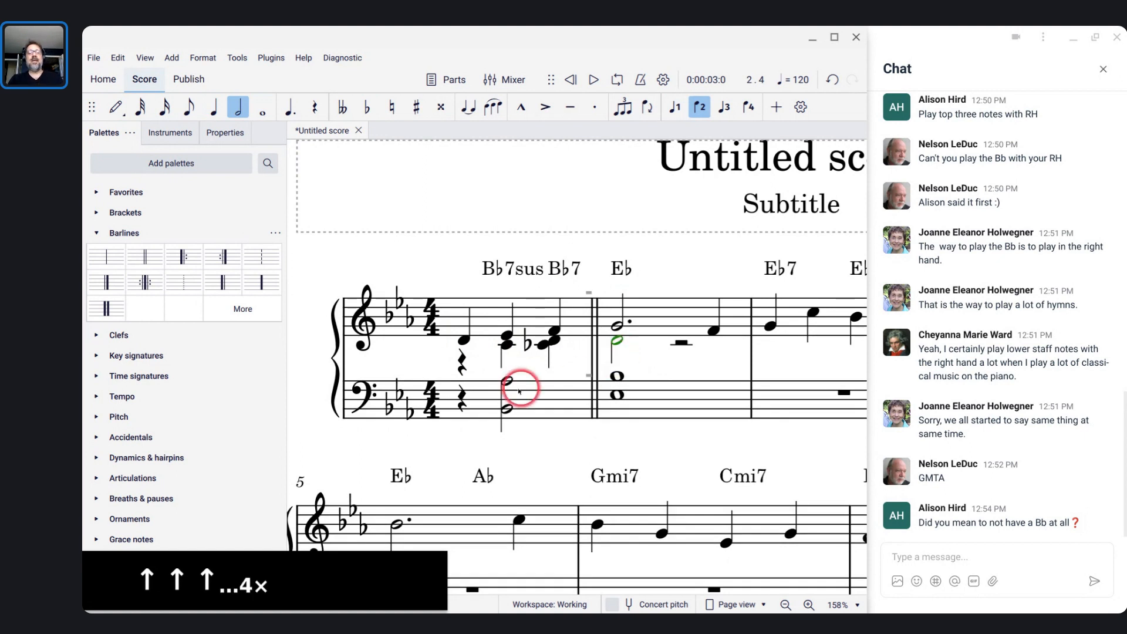
Play back the opening twice from the pickup into measure 2 to hear the revised voicing.
click(461, 361)
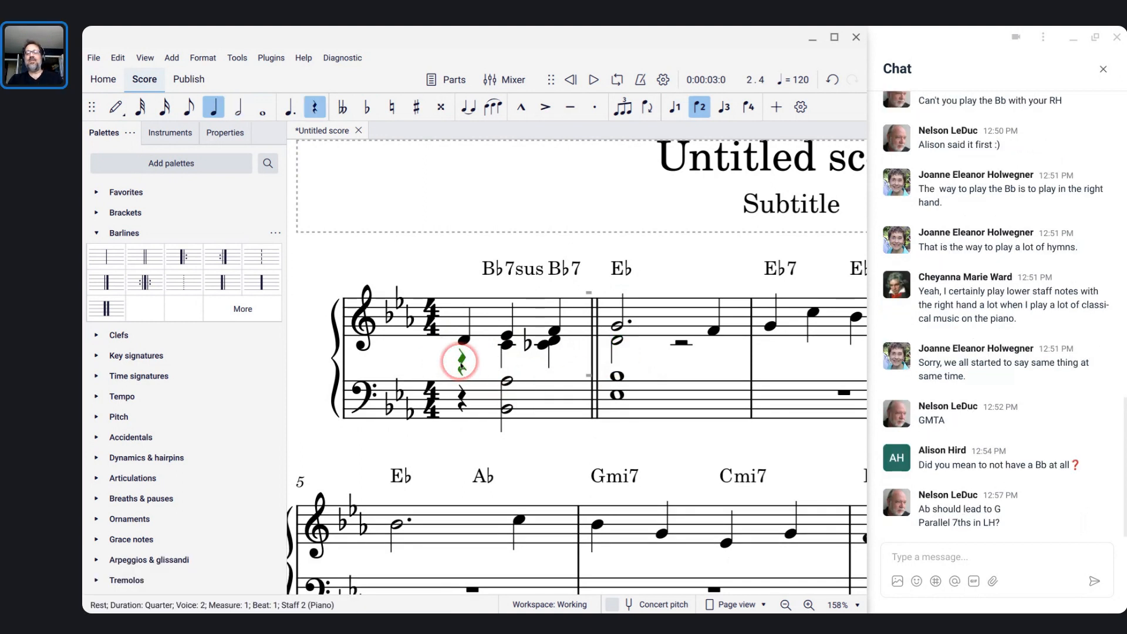
key(space)
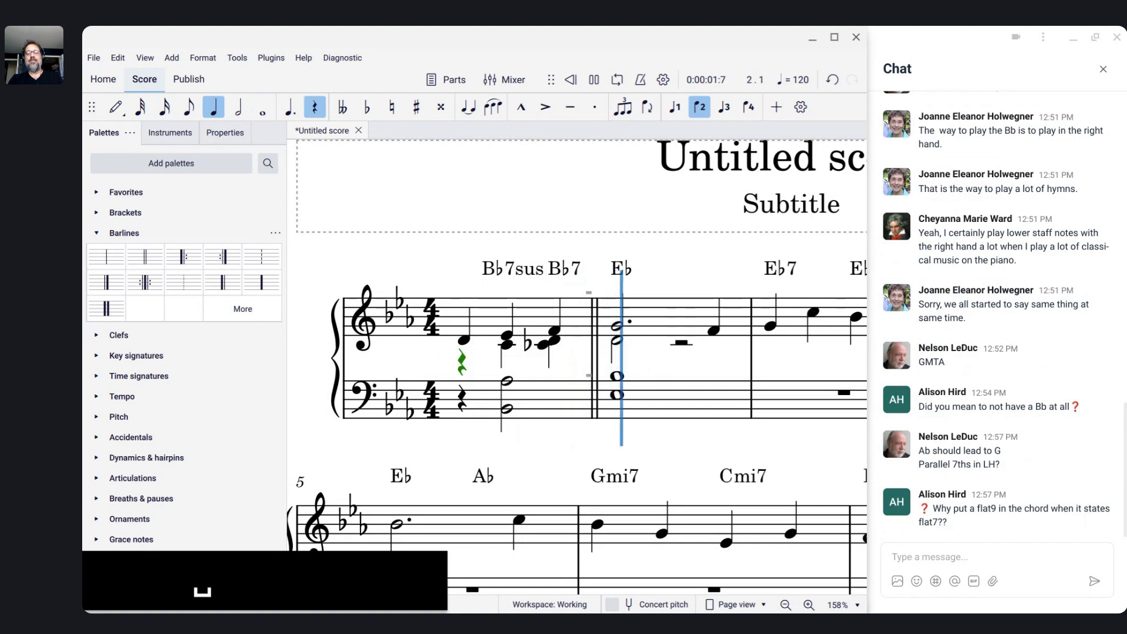
key(space)
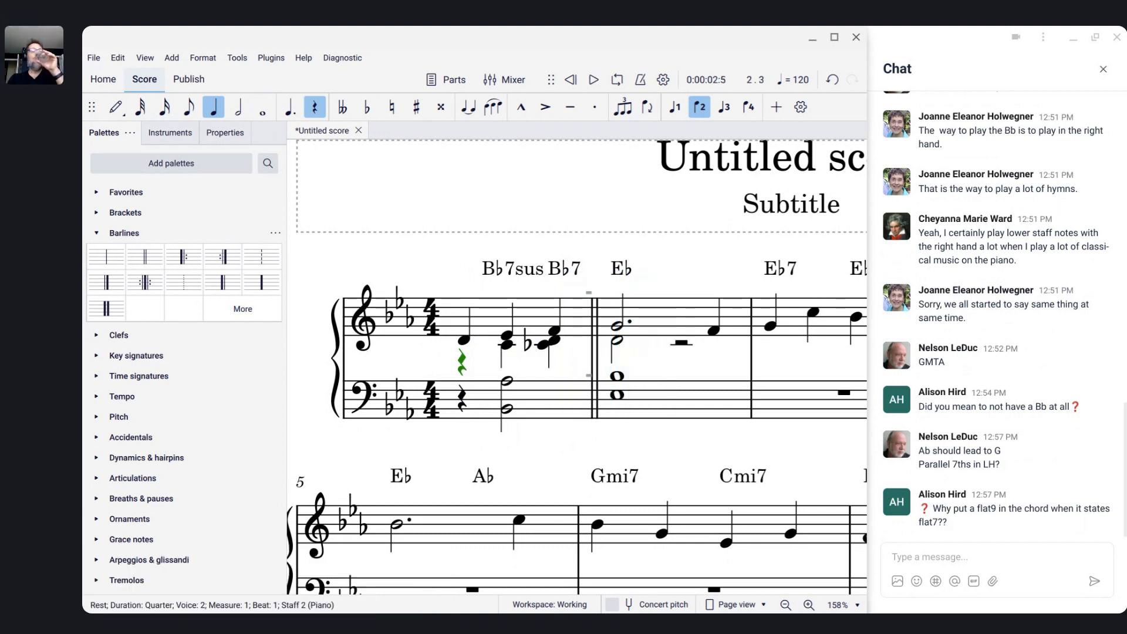
click(433, 326)
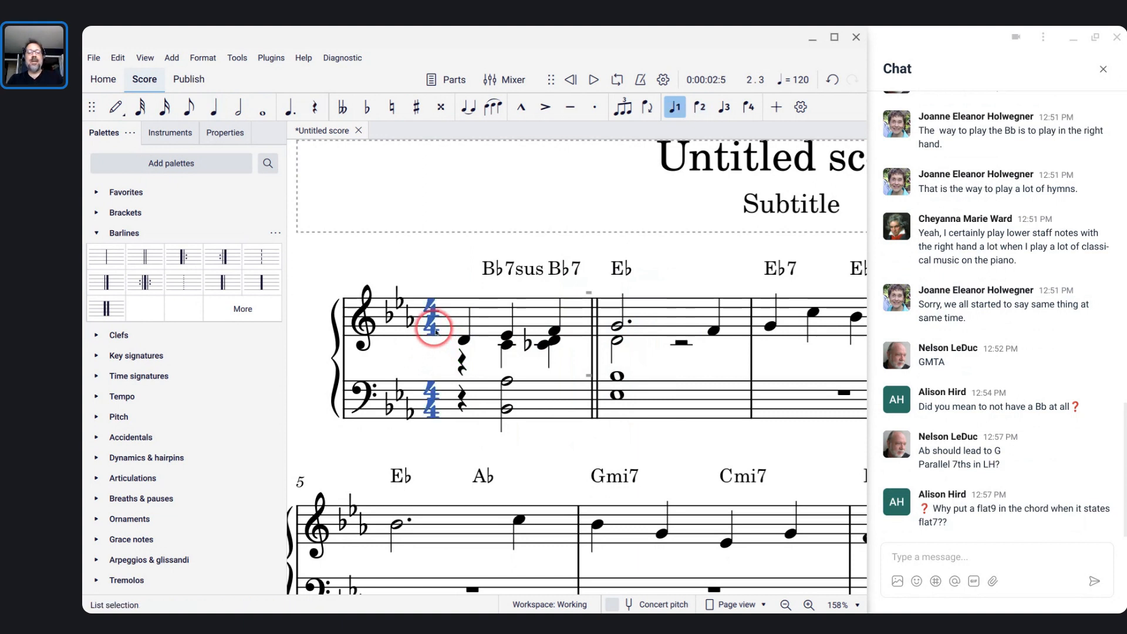
key(space)
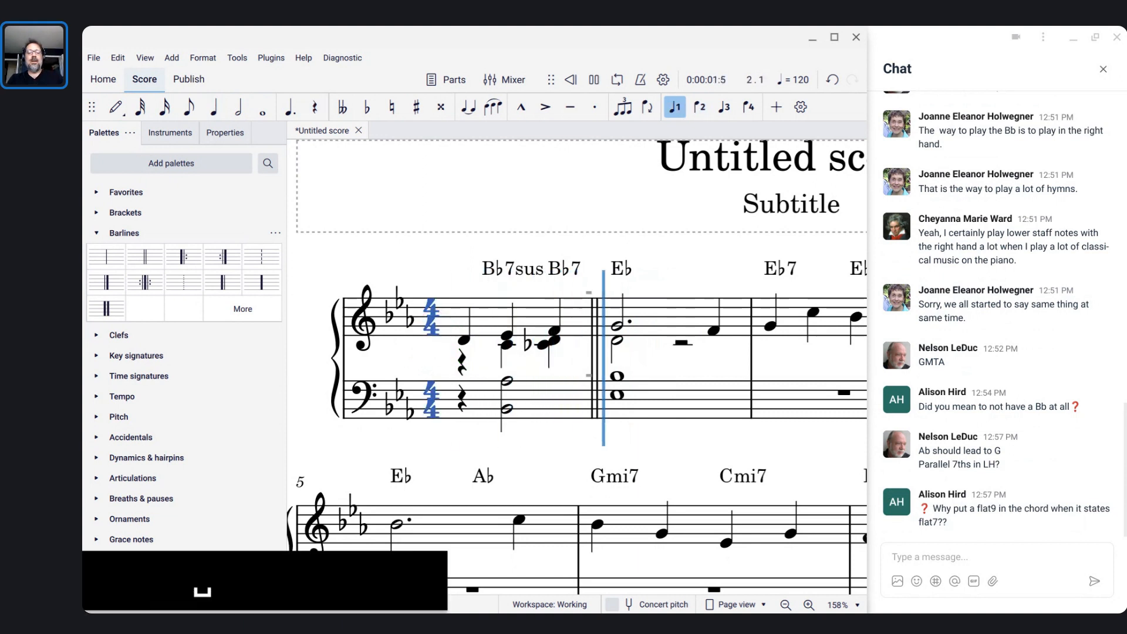
key(space)
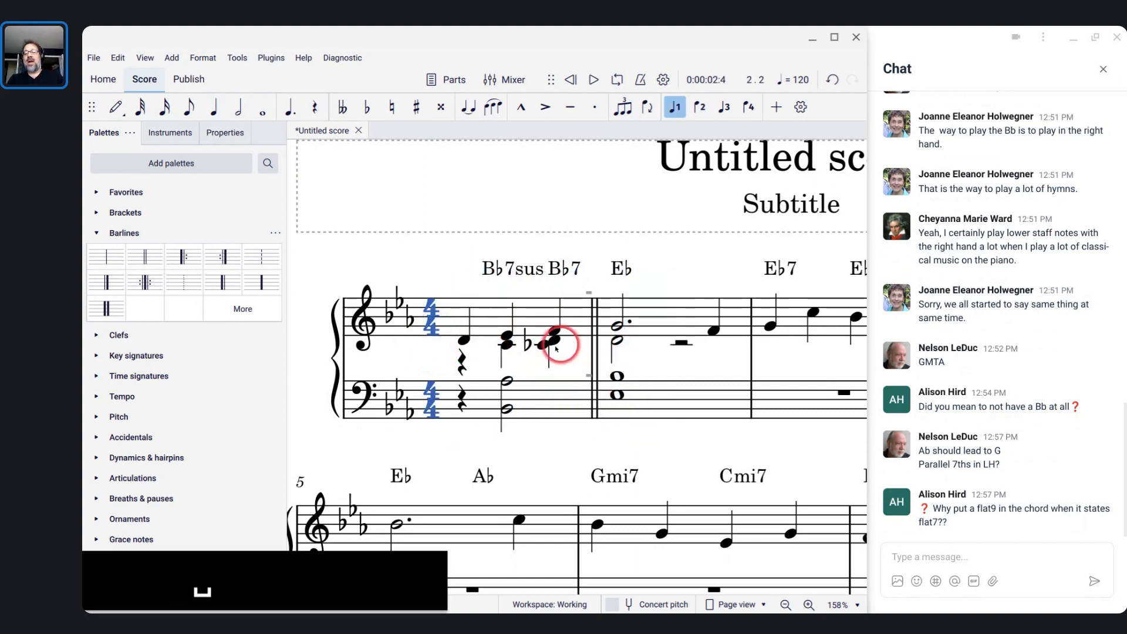
Examine the voice leading from the pickup's A♭3 and C♭4 into measure 2's B♭3, D4 and melody G4.
click(507, 382)
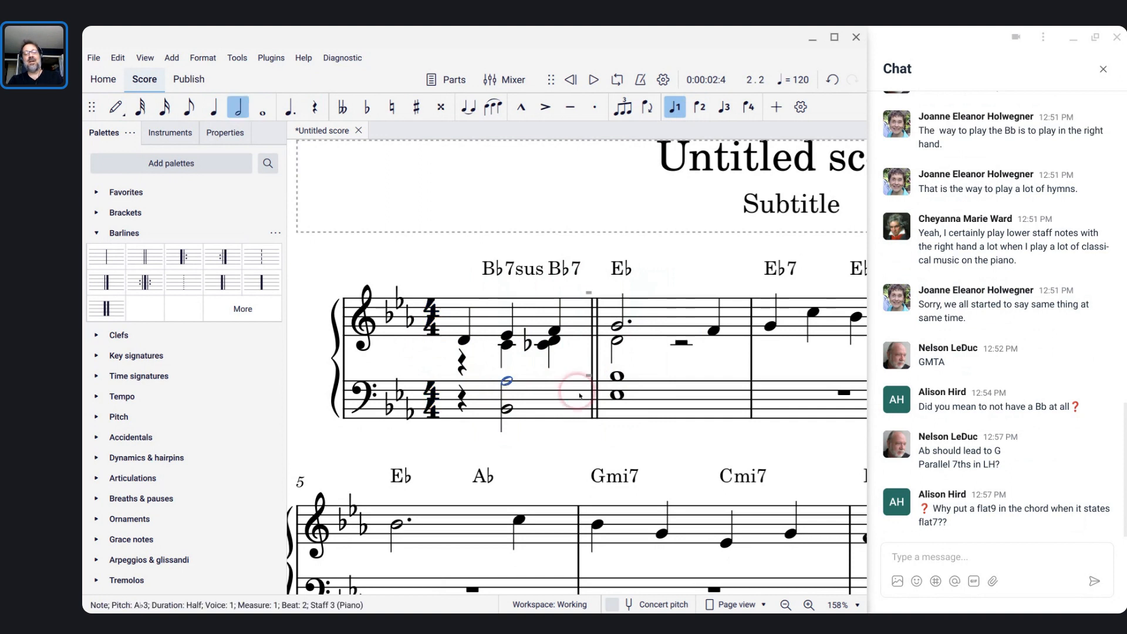
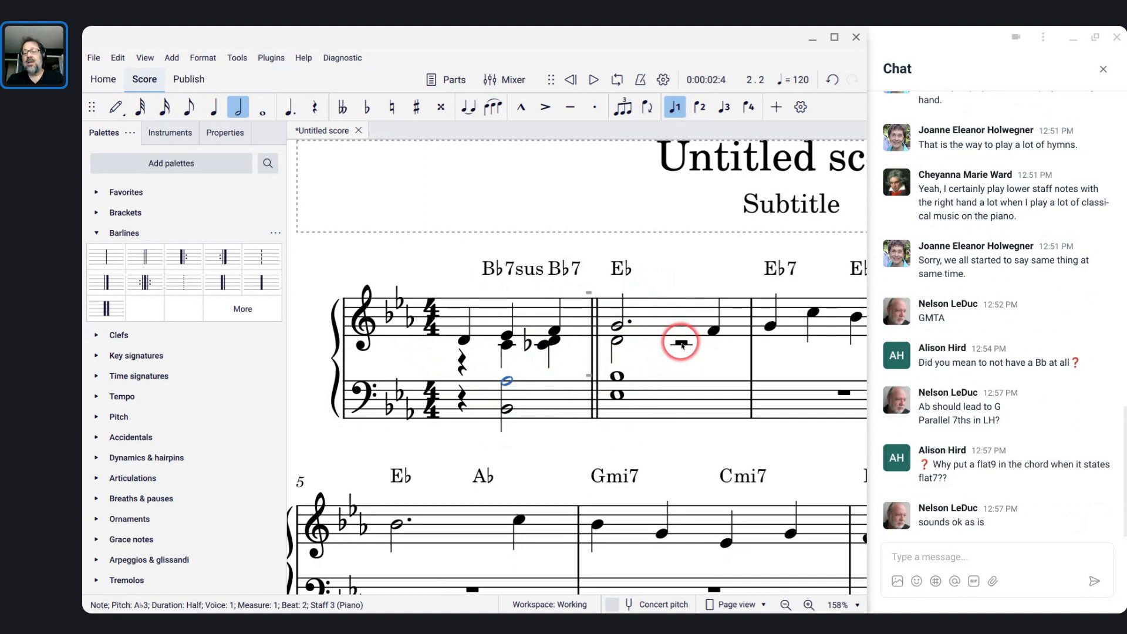
click(681, 345)
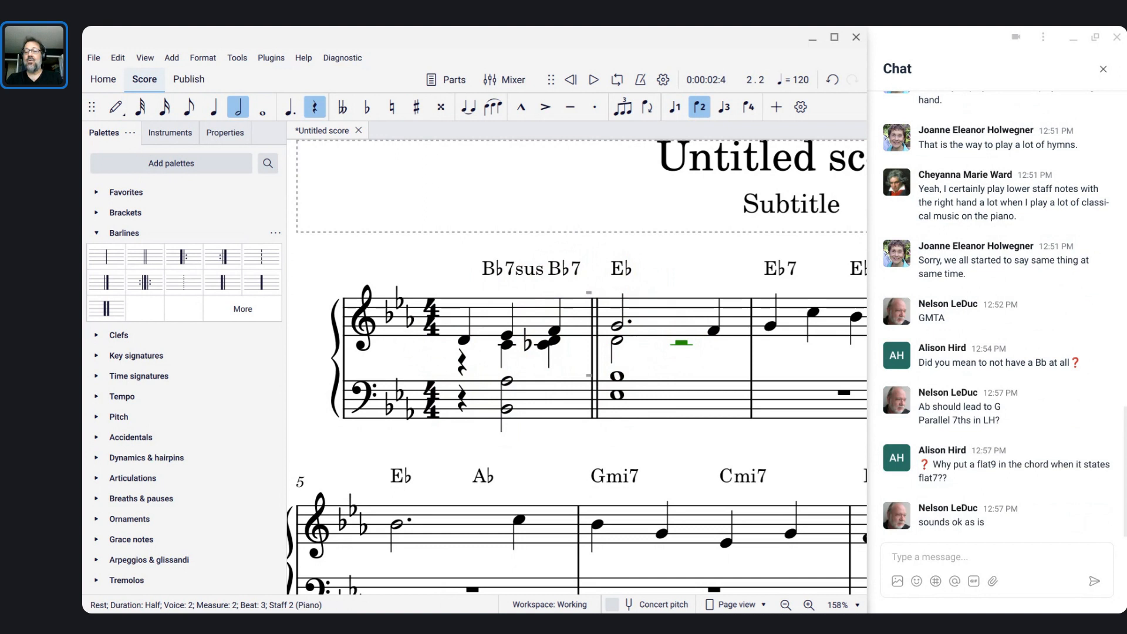
click(543, 345)
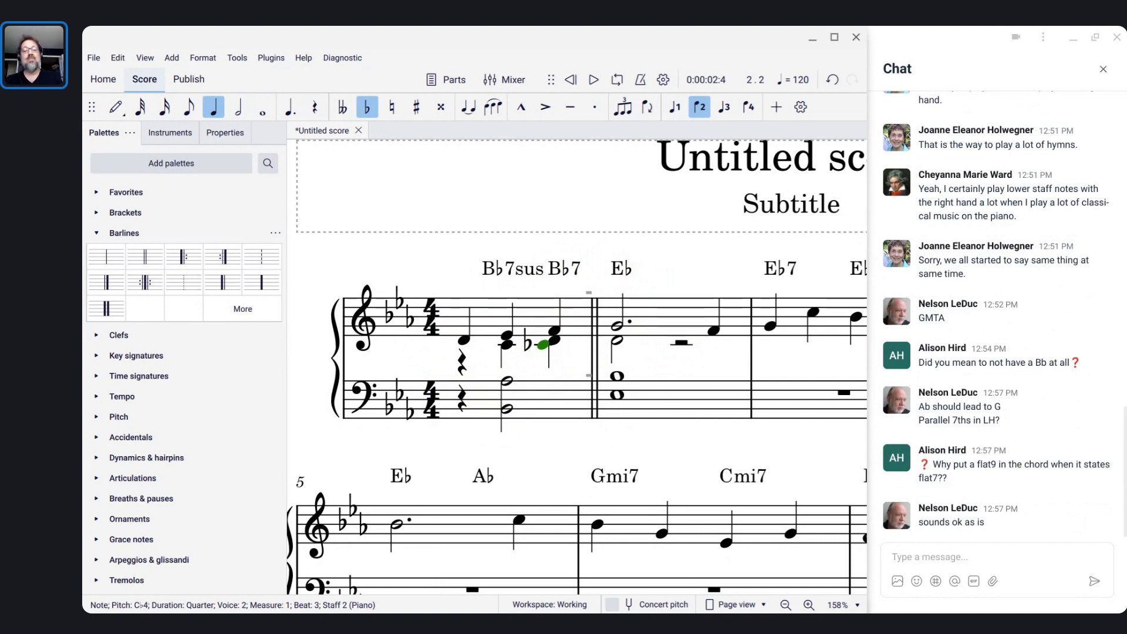
click(540, 341)
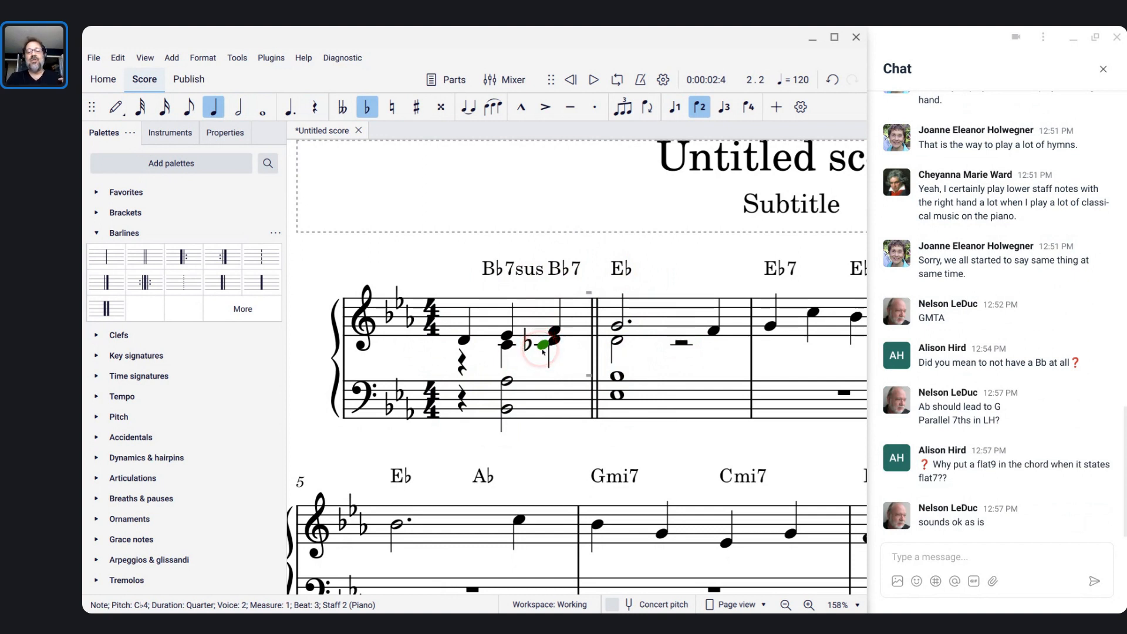
click(621, 376)
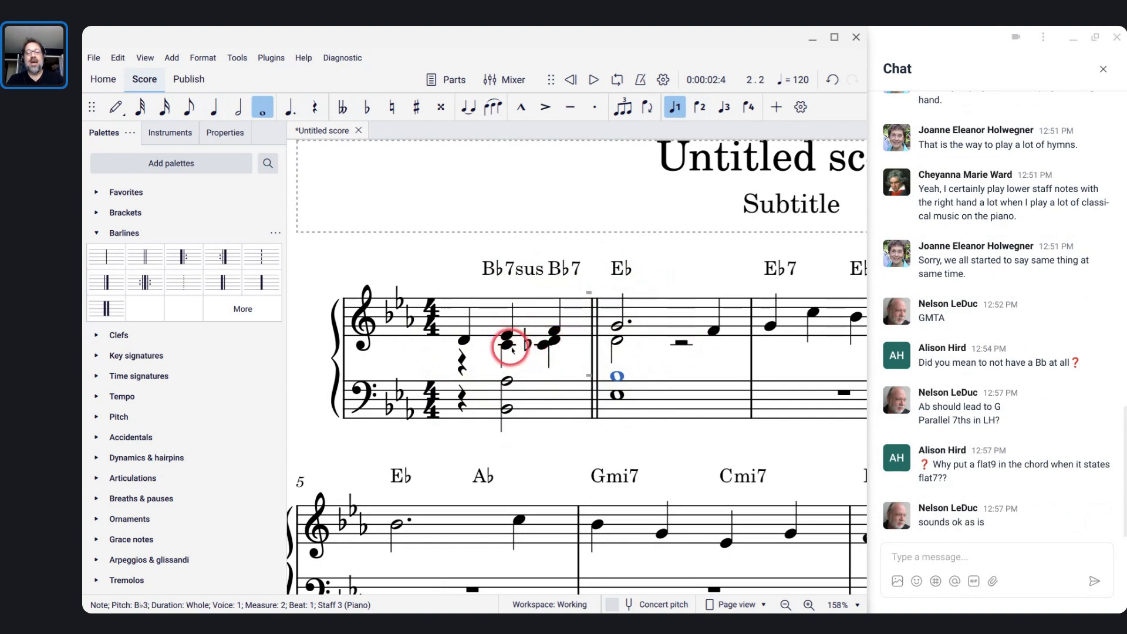
click(617, 327)
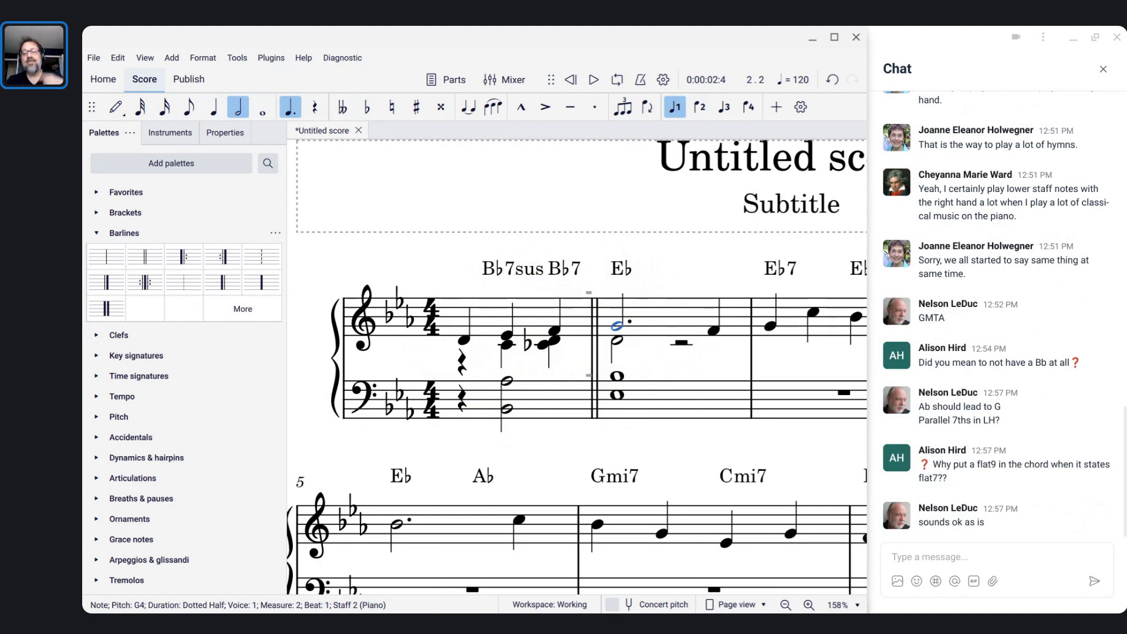
click(615, 340)
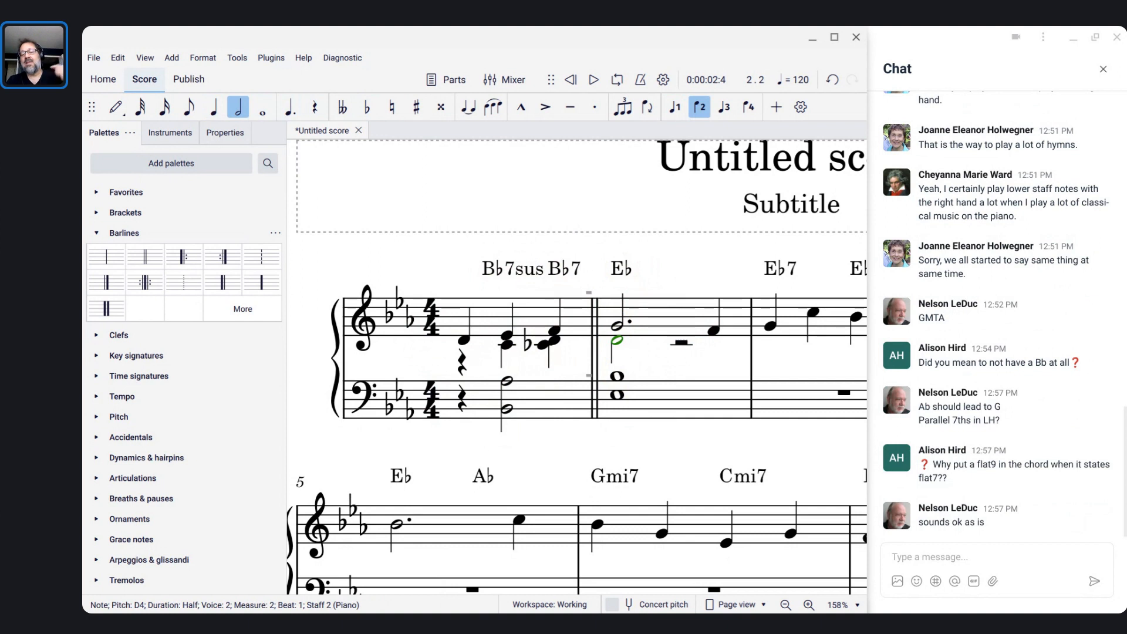
Enter a C4 half note in voice 2 on beat 3 of measure 2's treble staff, and end note entry.
click(678, 344)
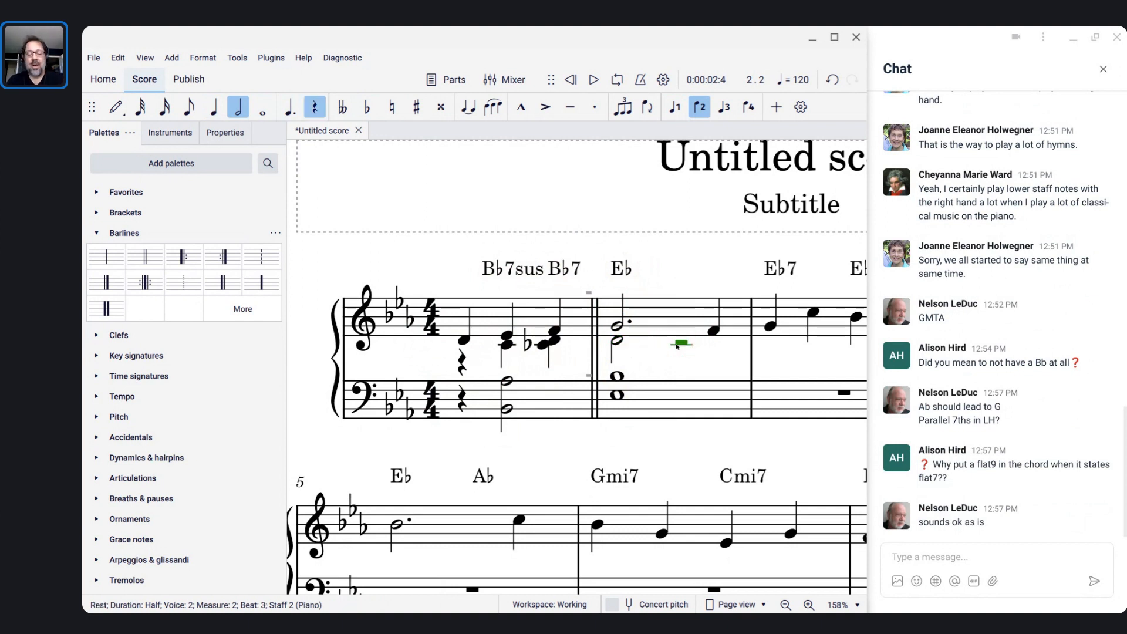
key(c)
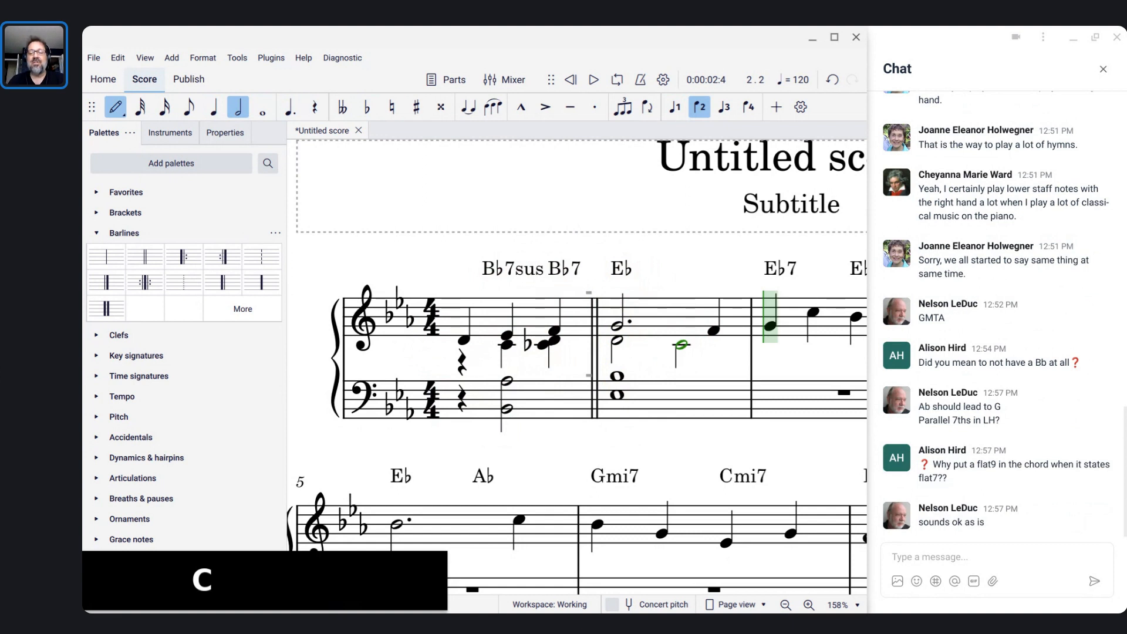
key(Escape)
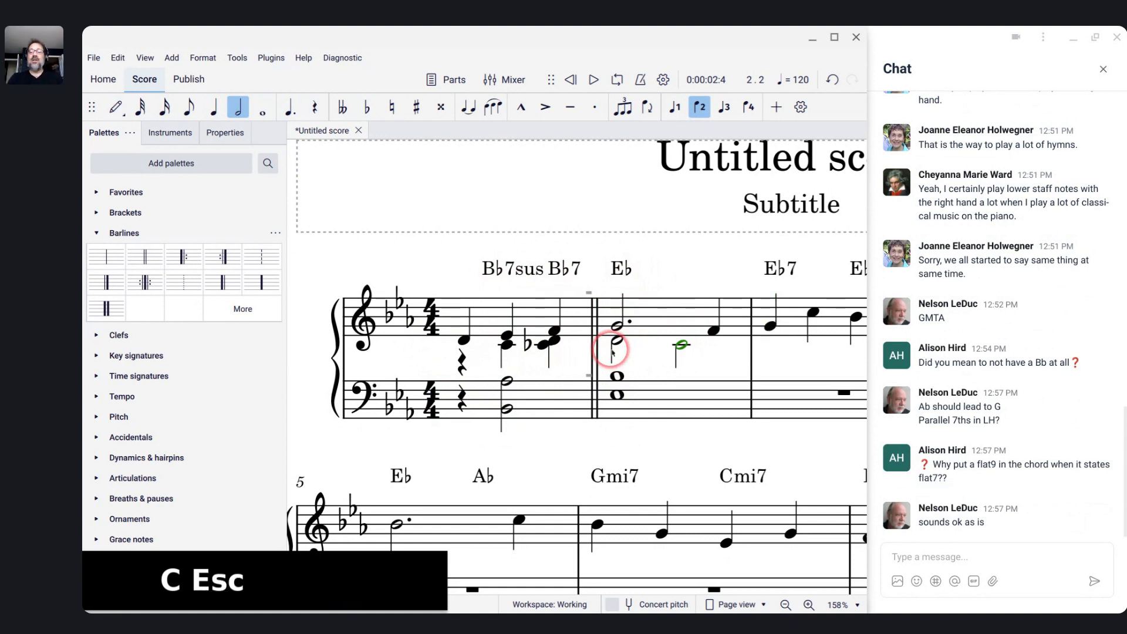
In measure 3's bass staff, enter half notes E♭3 on beat 1 and G2 on beat 3.
scroll(663, 322, up, 2)
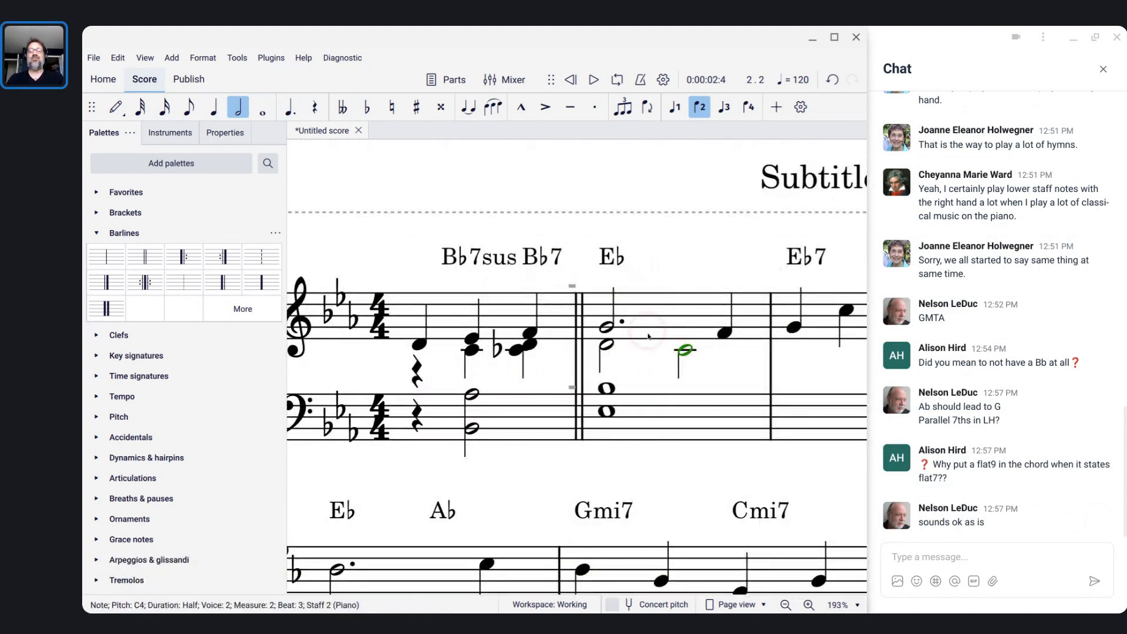
scroll(645, 344, down, 2)
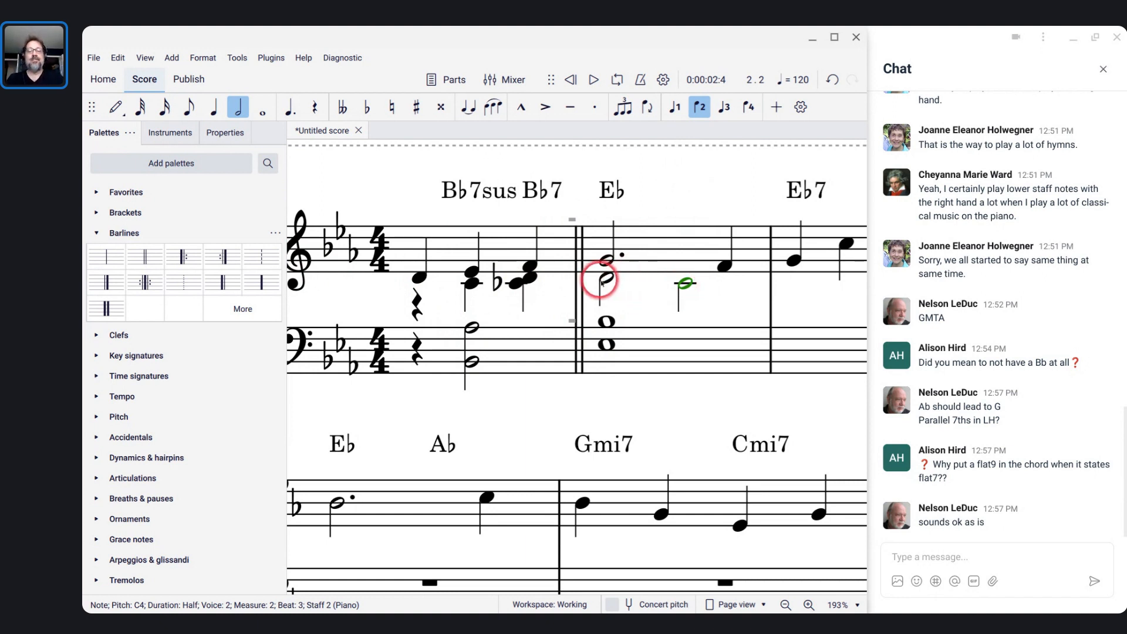
scroll(638, 295, right, 3)
scroll(636, 298, right, 2)
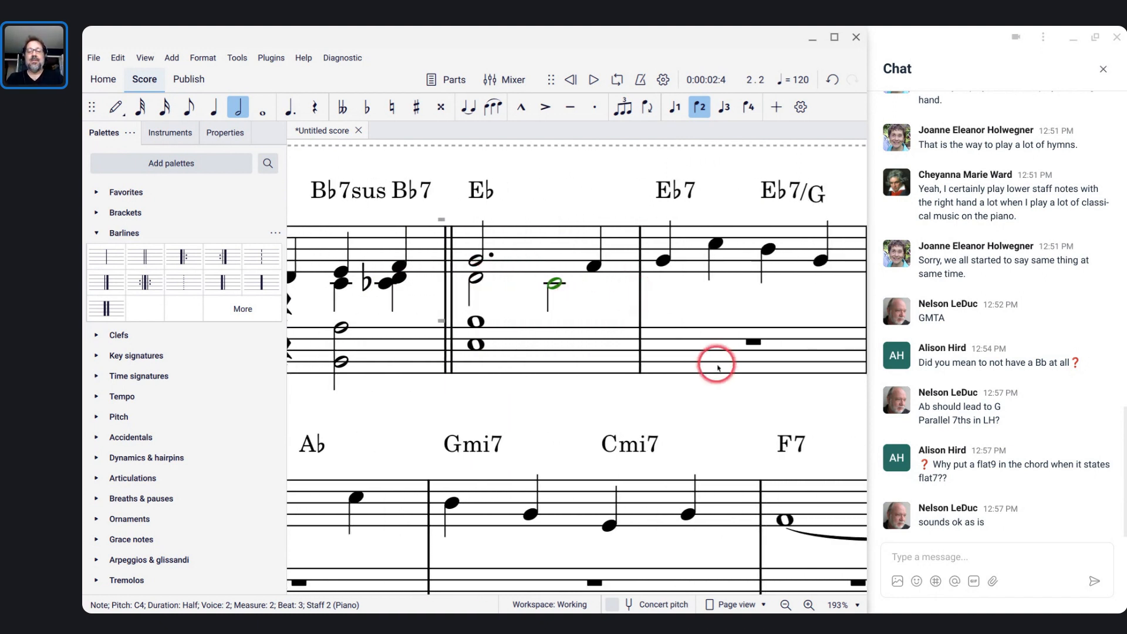
click(701, 355)
key(n)
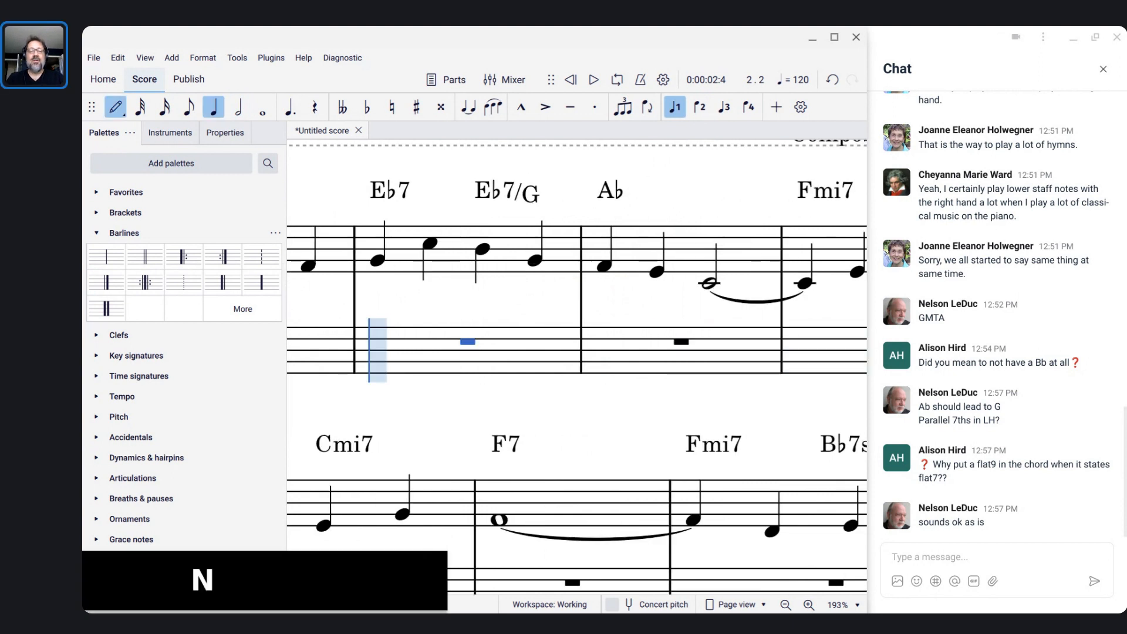
scroll(701, 355, down, 4)
scroll(701, 355, left, 1)
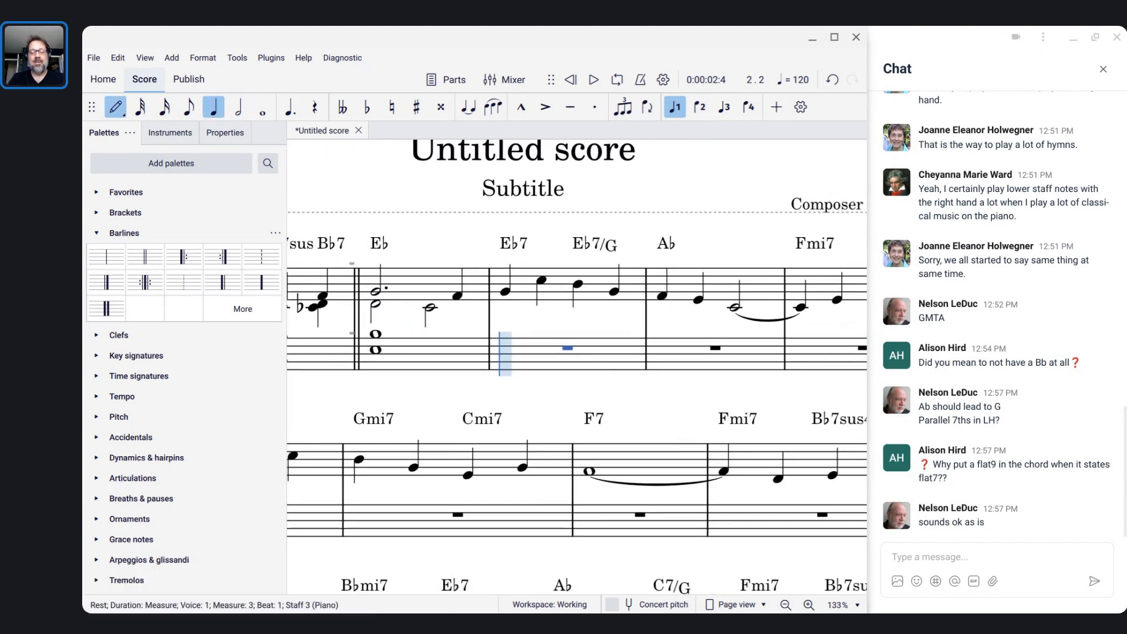
key(7)
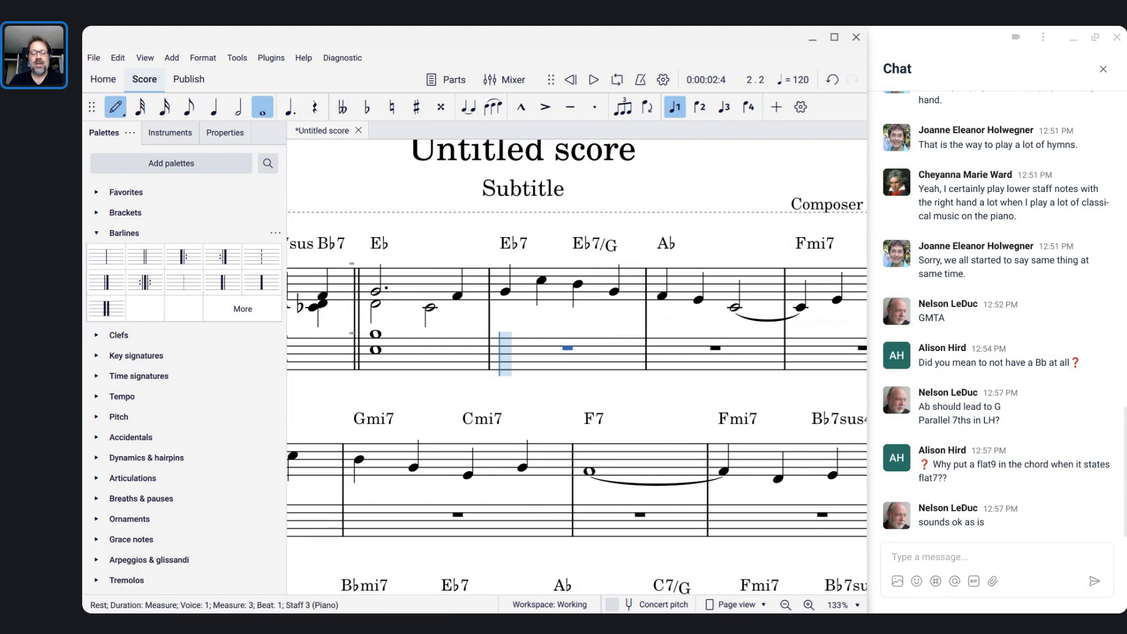
key(6)
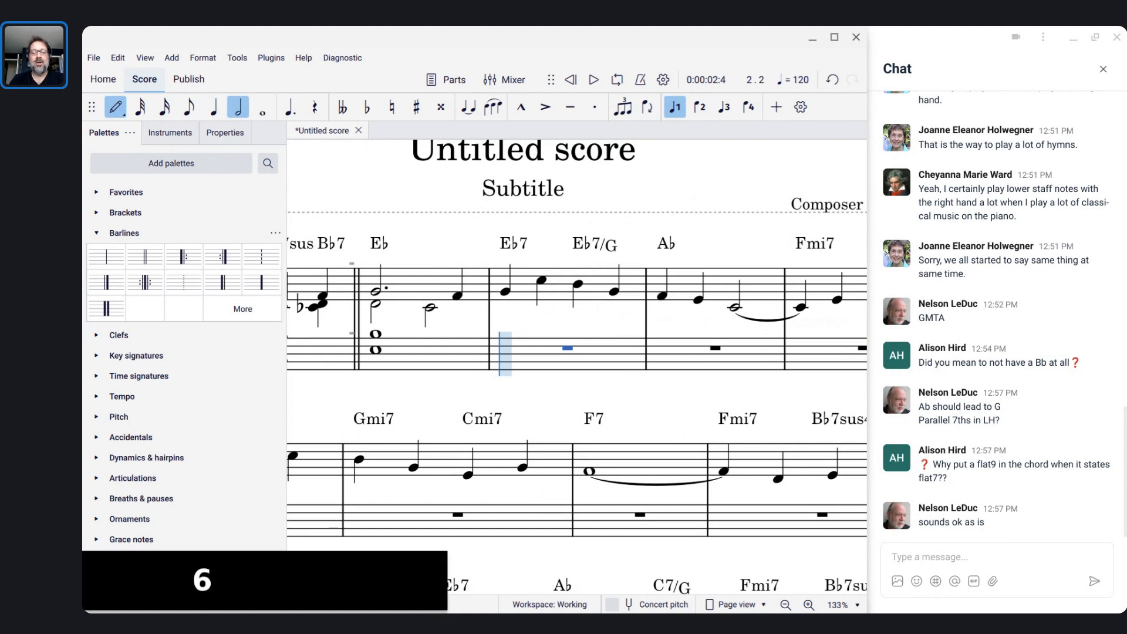
key(e)
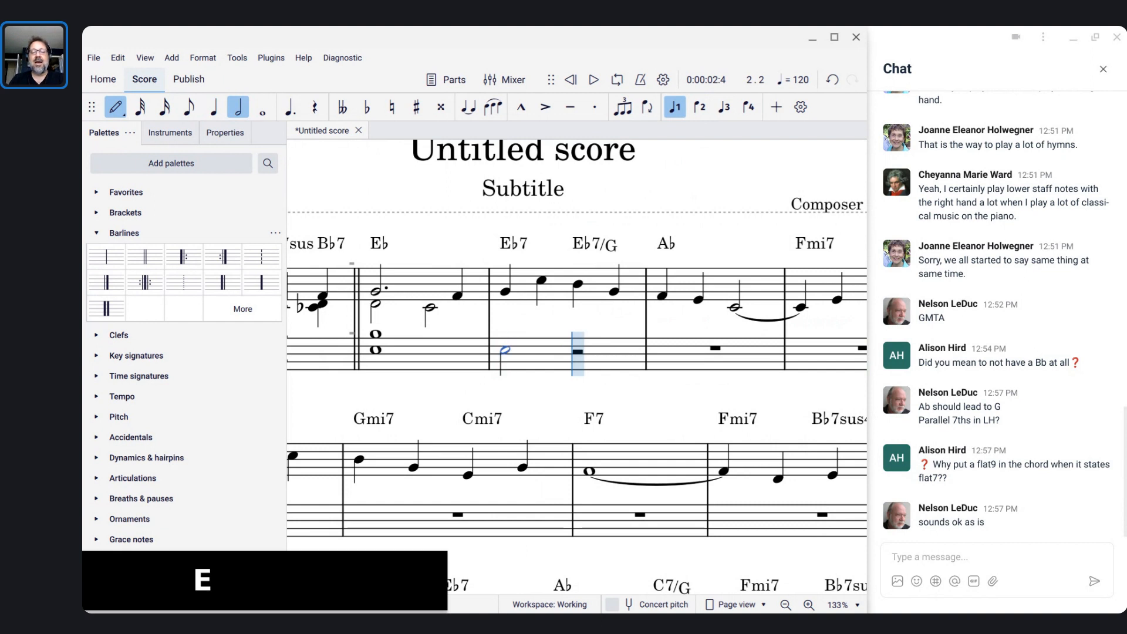
key(g)
key(ctrl+Down)
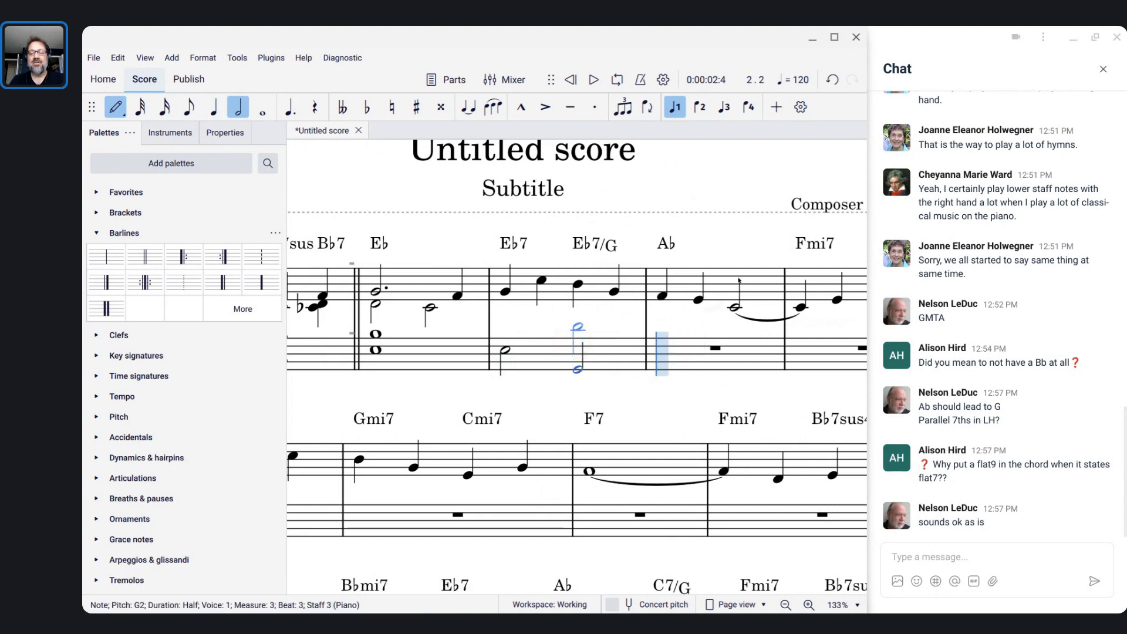
Continue the bass line with a whole-note A♭2 in measure 4 and half notes F2 and B♭2 in measure 5.
key(7)
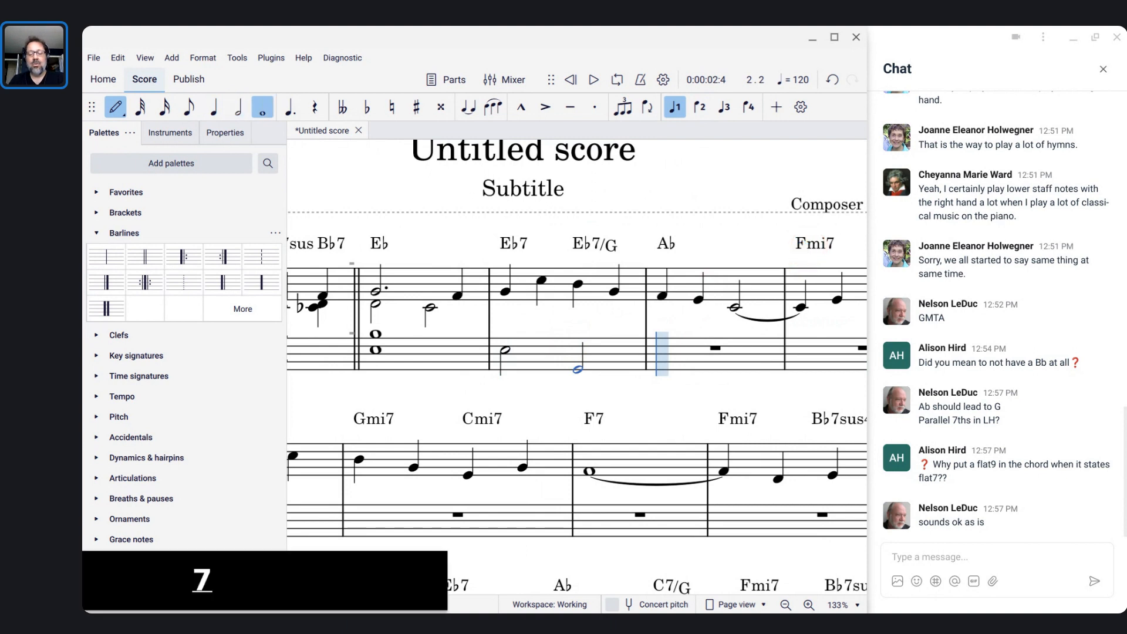
key(a)
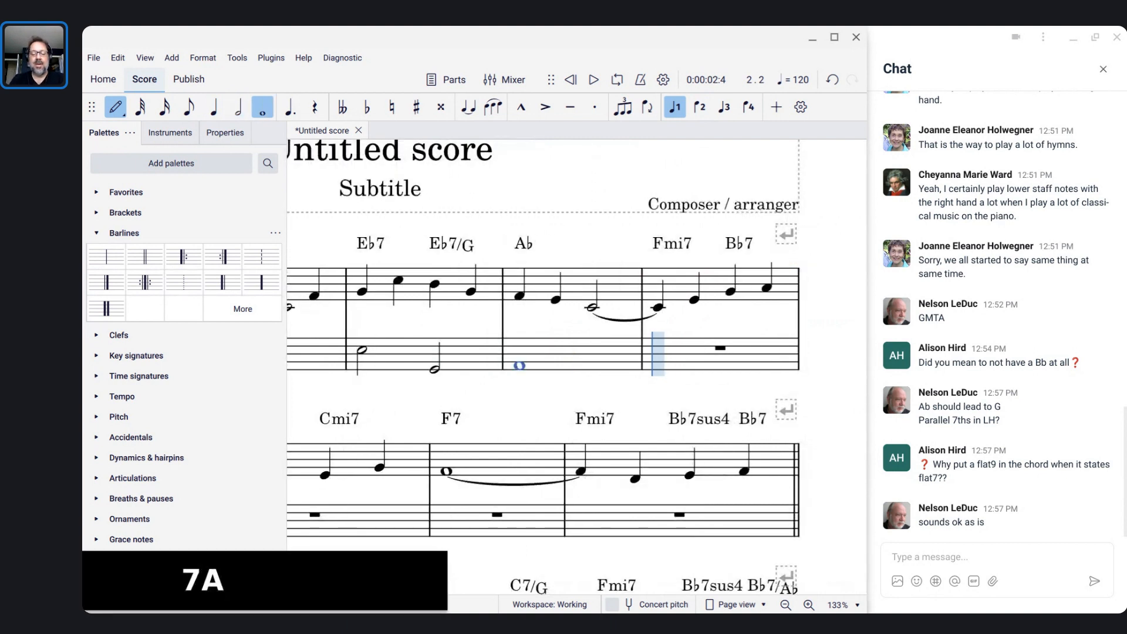
key(6)
key(f)
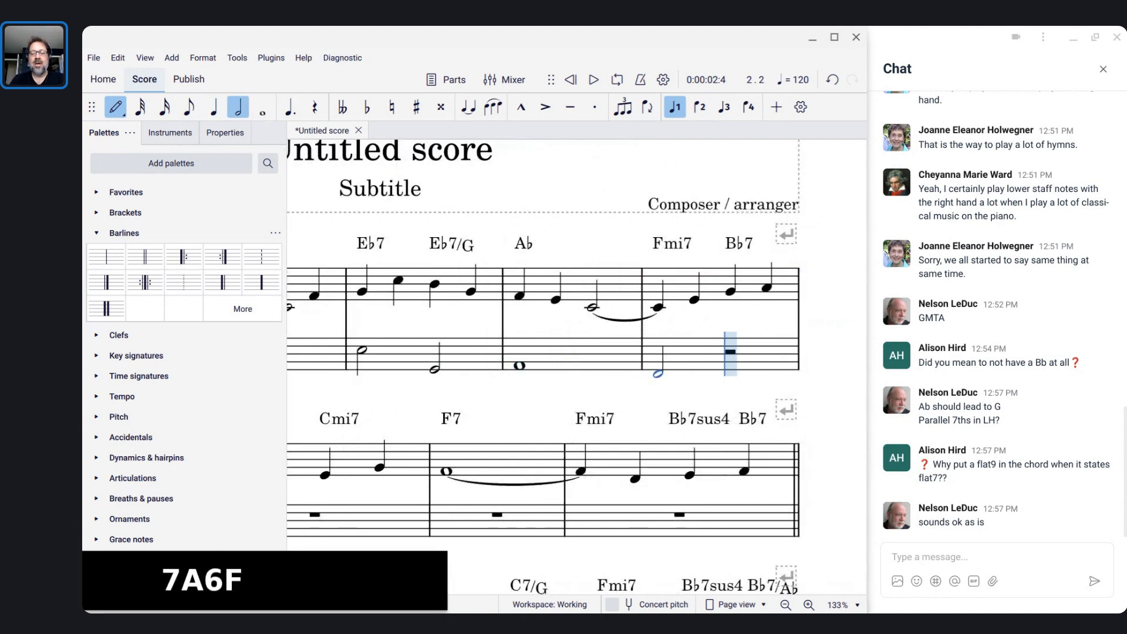
key(b)
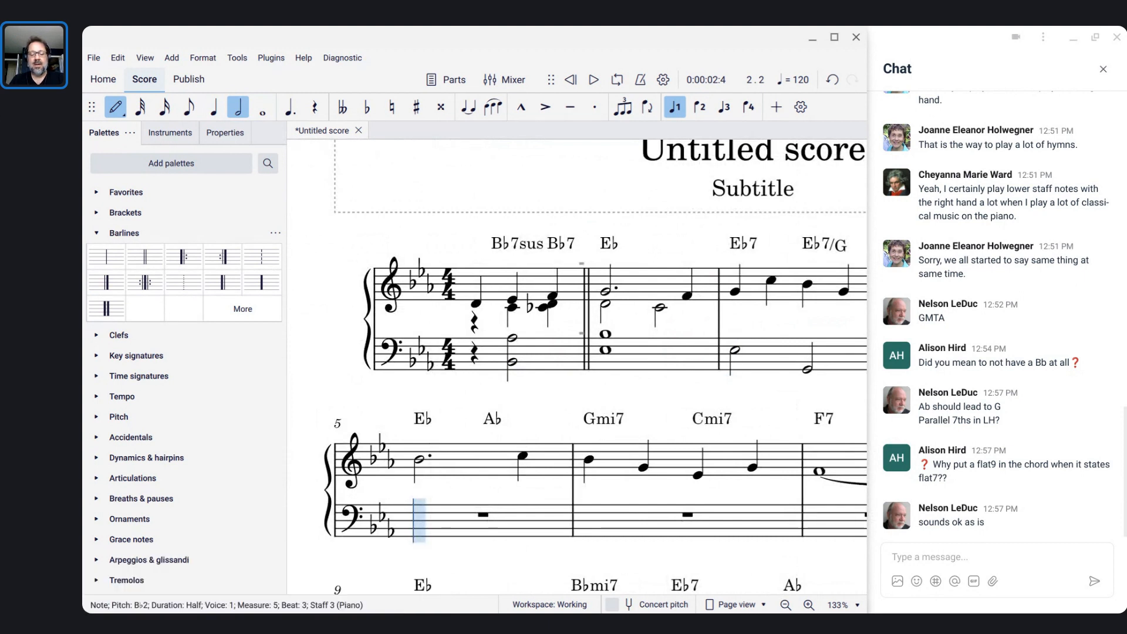
Enter bass-staff half notes E♭3 and A♭2 in measure 6, and G2 and C3 in measure 7.
key(e)
key(a)
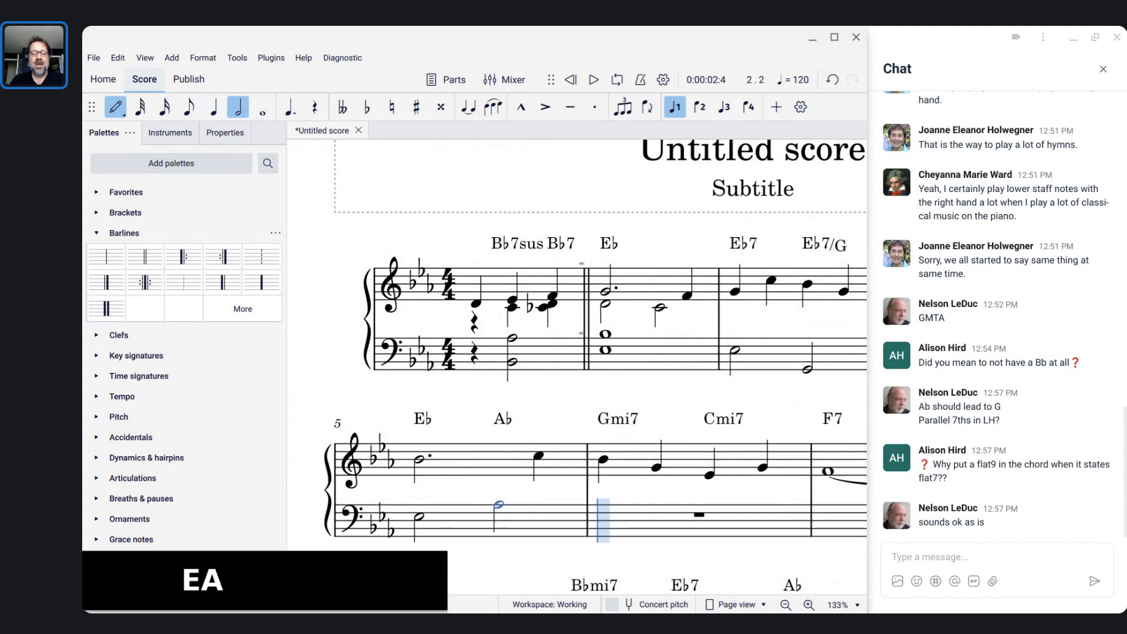
key(ctrl+Down)
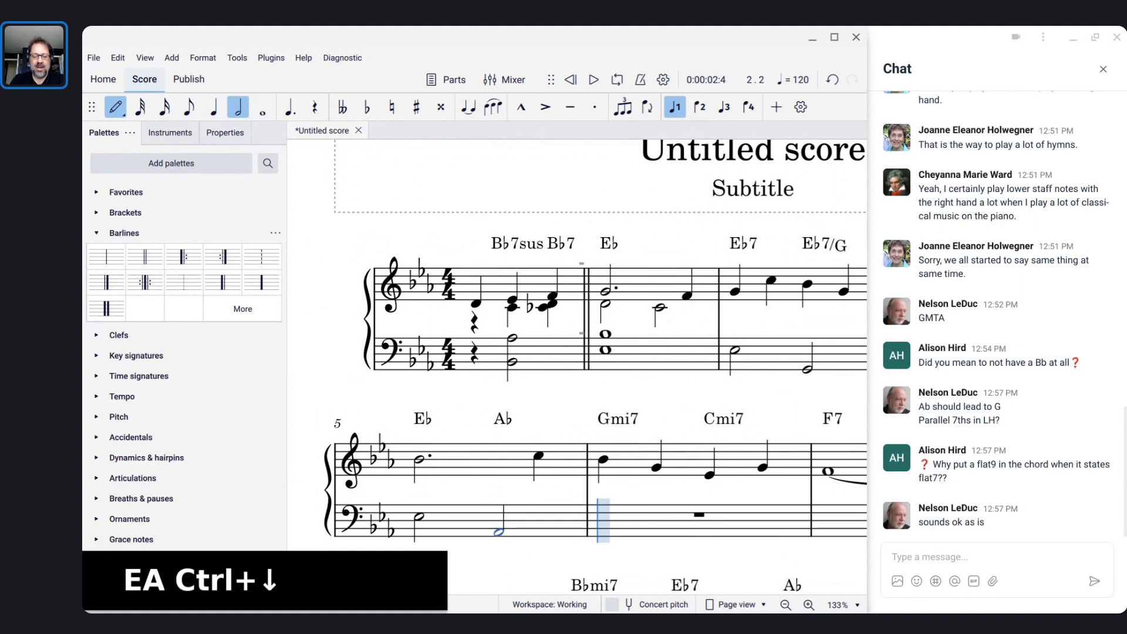
key(g)
key(c)
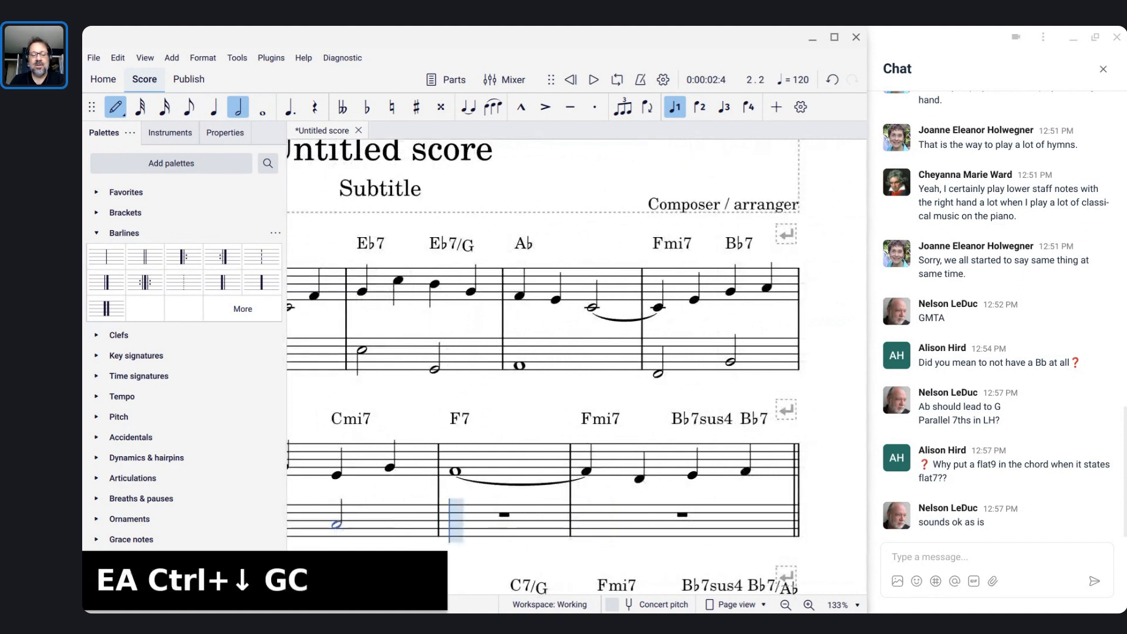
Enter F2 at the start of measure 8's bass staff and lengthen it to a whole note.
key(f)
key(ctrl+Down)
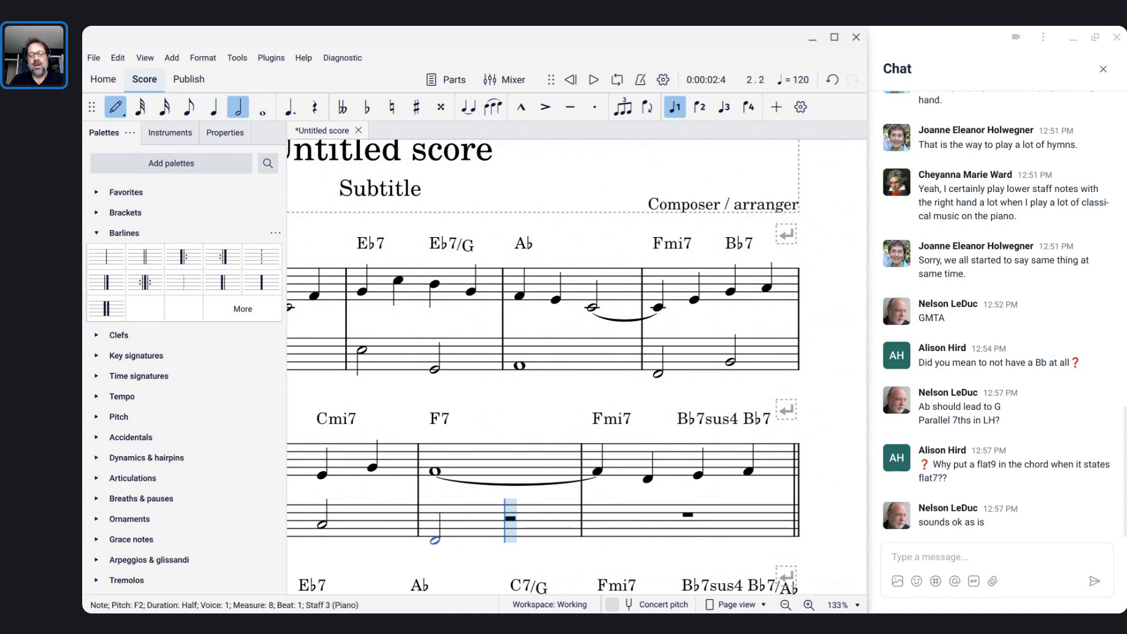
scroll(626, 321, down, 3)
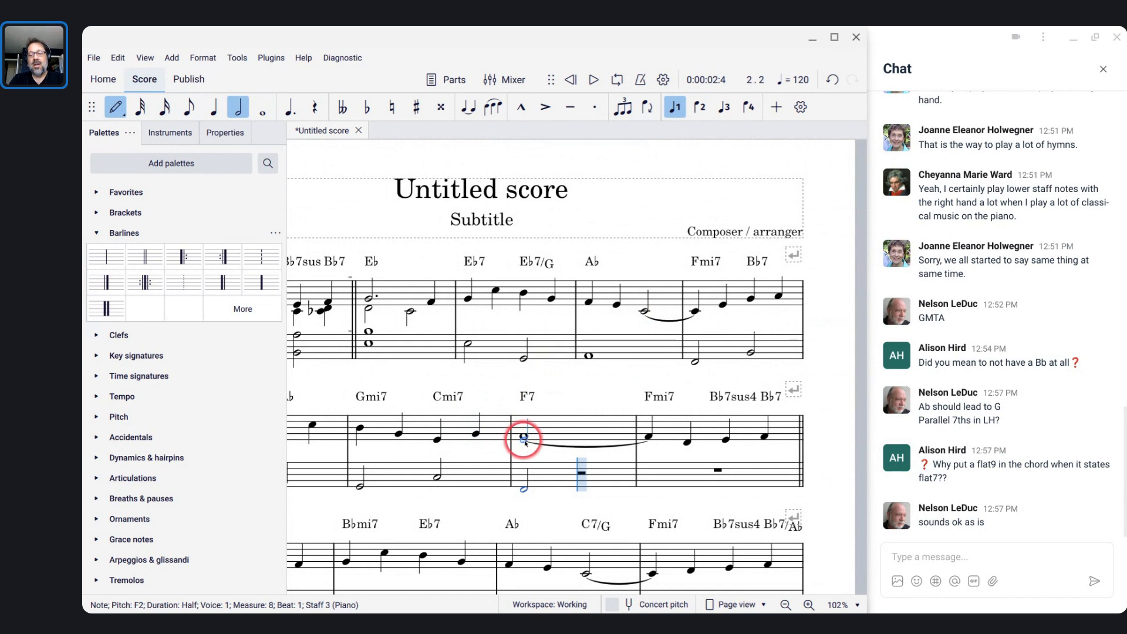
scroll(525, 444, down, 1)
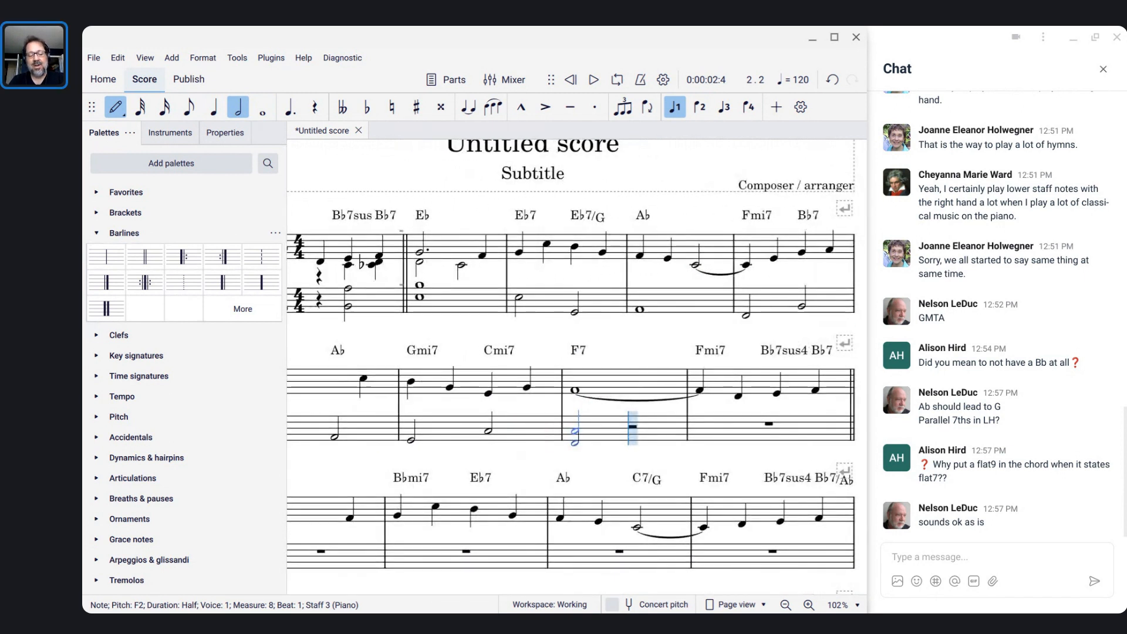
key(shift+w)
click(568, 448)
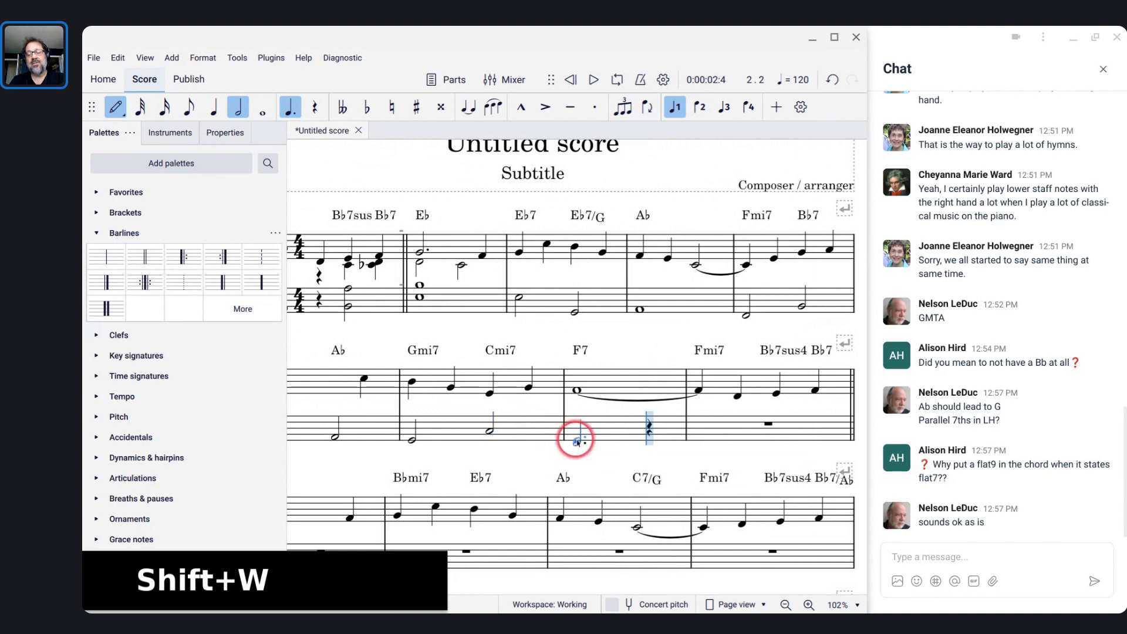
click(572, 450)
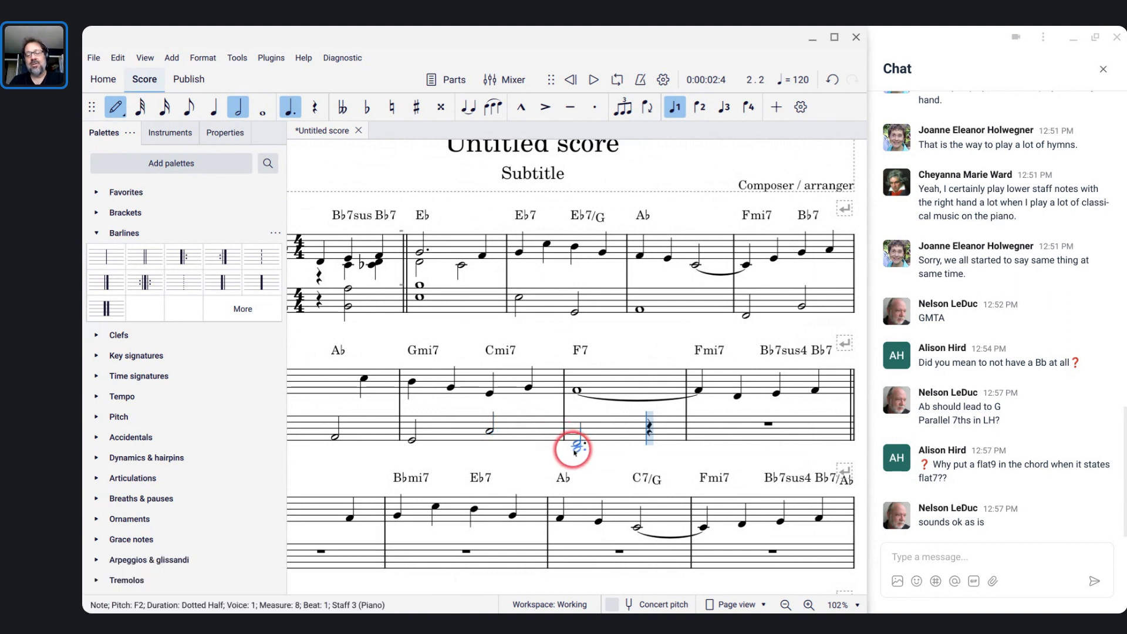
key(shift+w)
click(574, 448)
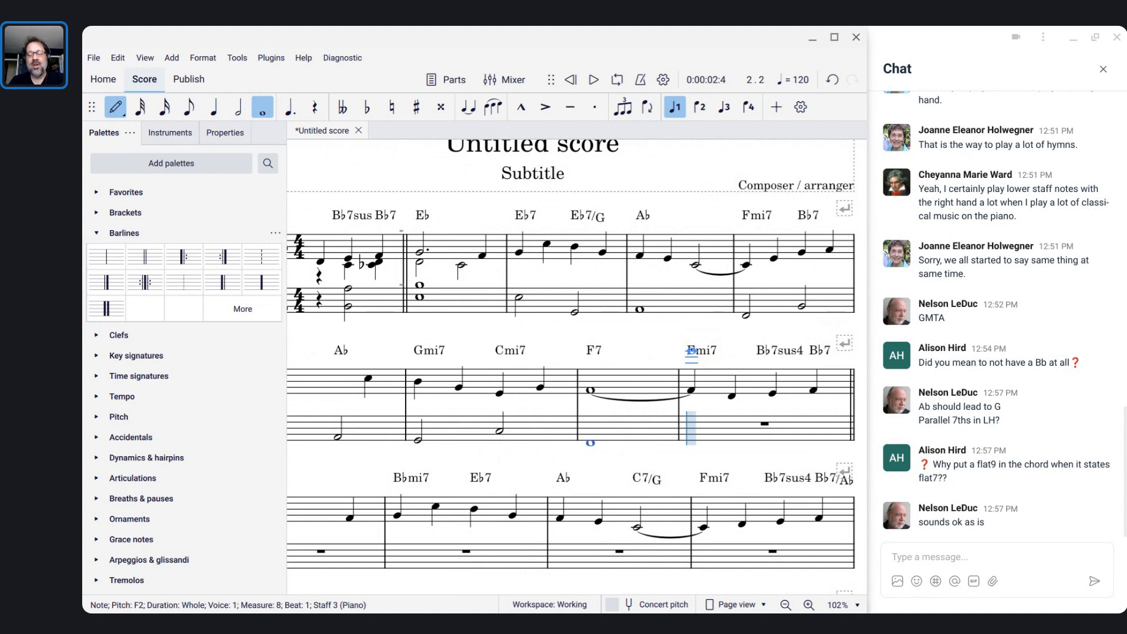
Continue the bass line with half notes F2 and B♭2 in measure 9 and a whole-note E♭3 in measure 10.
key(6)
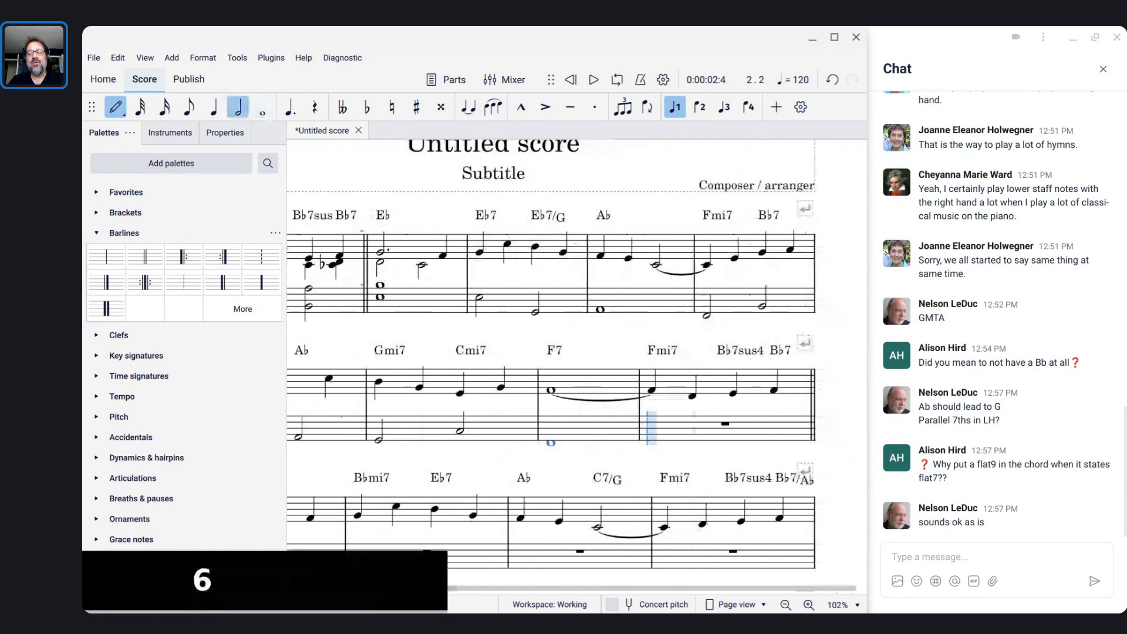
key(f)
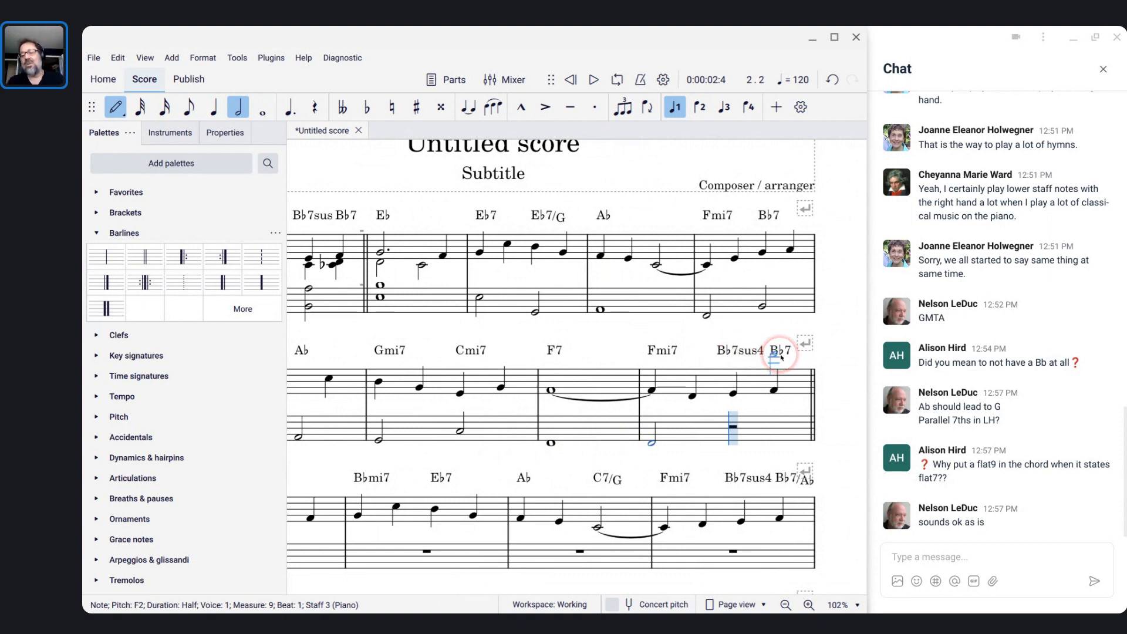
key(6)
key(b)
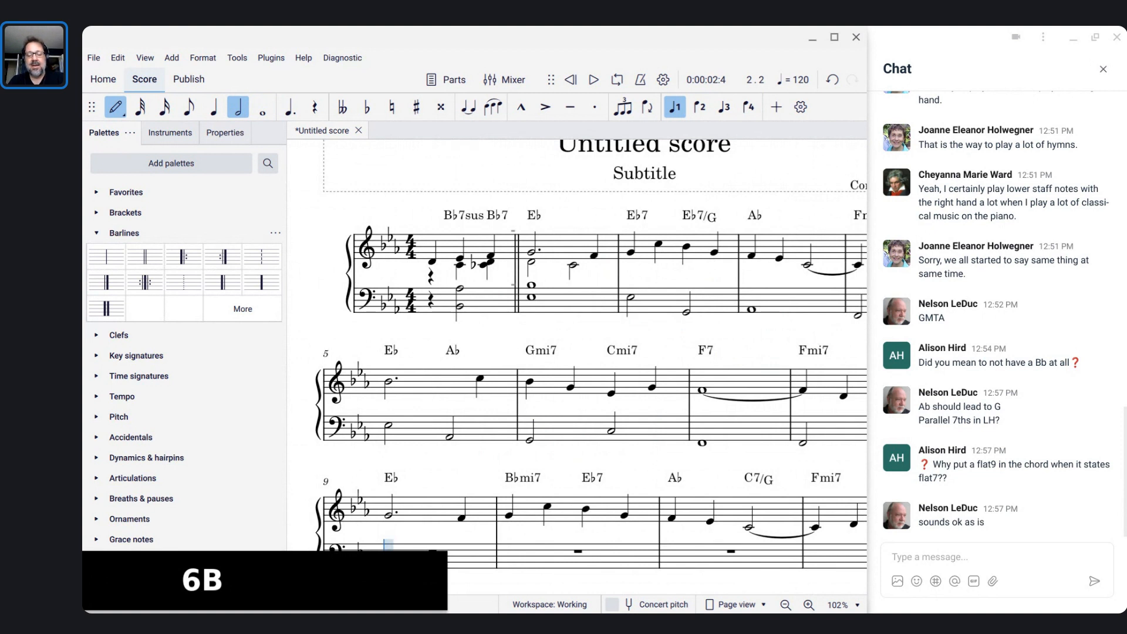
key(7)
key(e)
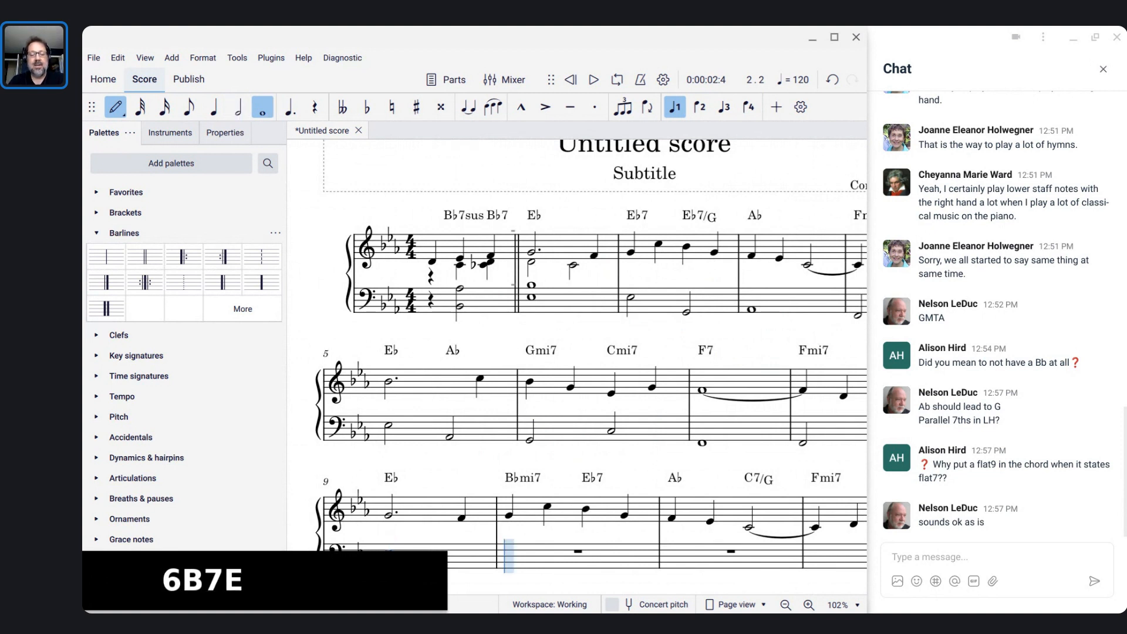
In measure 3's bass staff, add B♭3 above the E♭3 on beat 1 and E♭3 above the G2 on beat 3.
scroll(420, 354, down, 2)
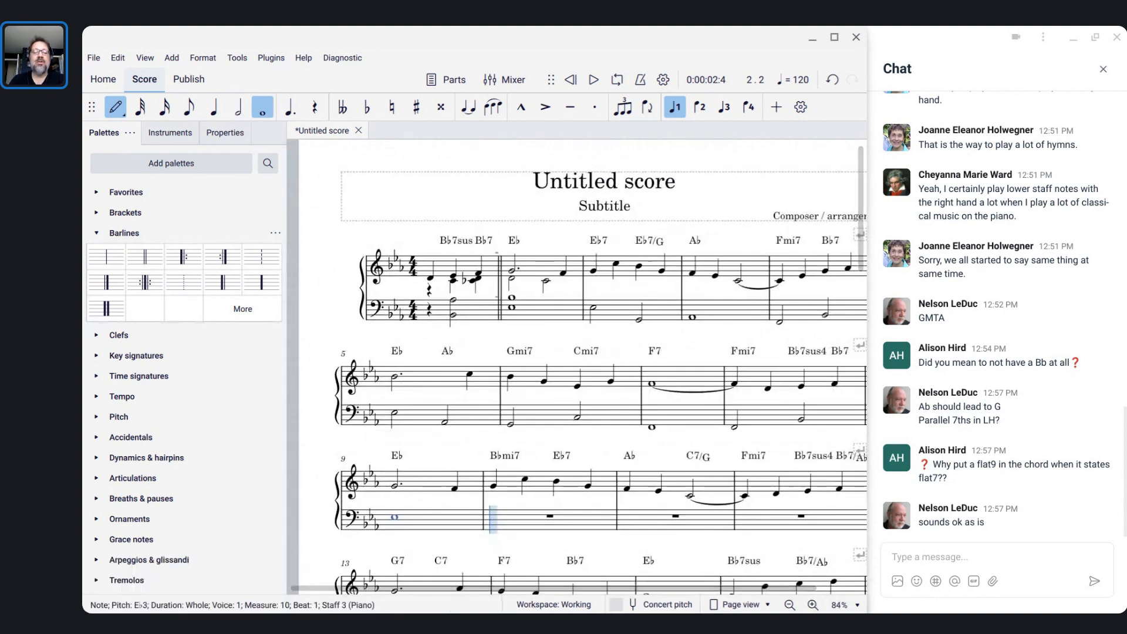
scroll(420, 354, up, 1)
scroll(419, 355, down, 1)
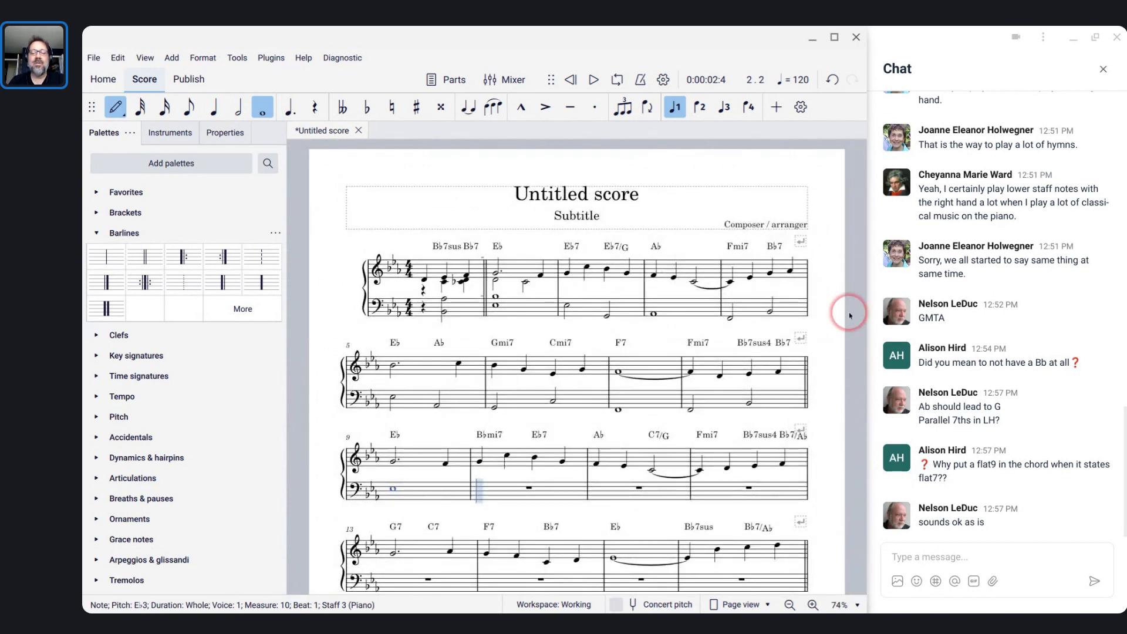
scroll(684, 334, up, 6)
drag(686, 337, 775, 384)
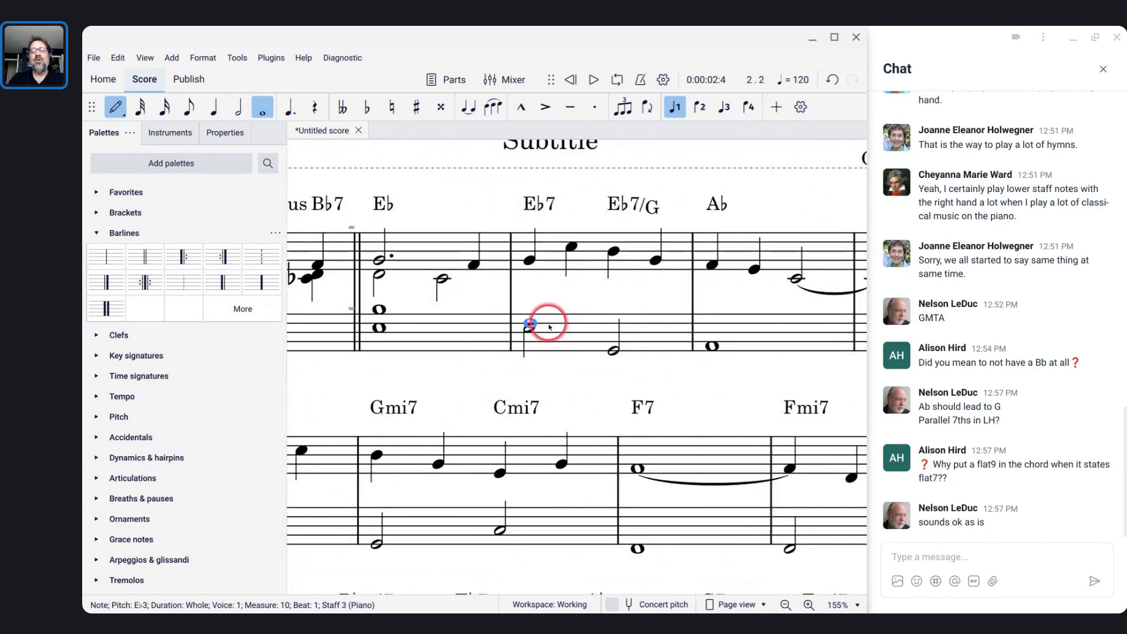
key(Escape)
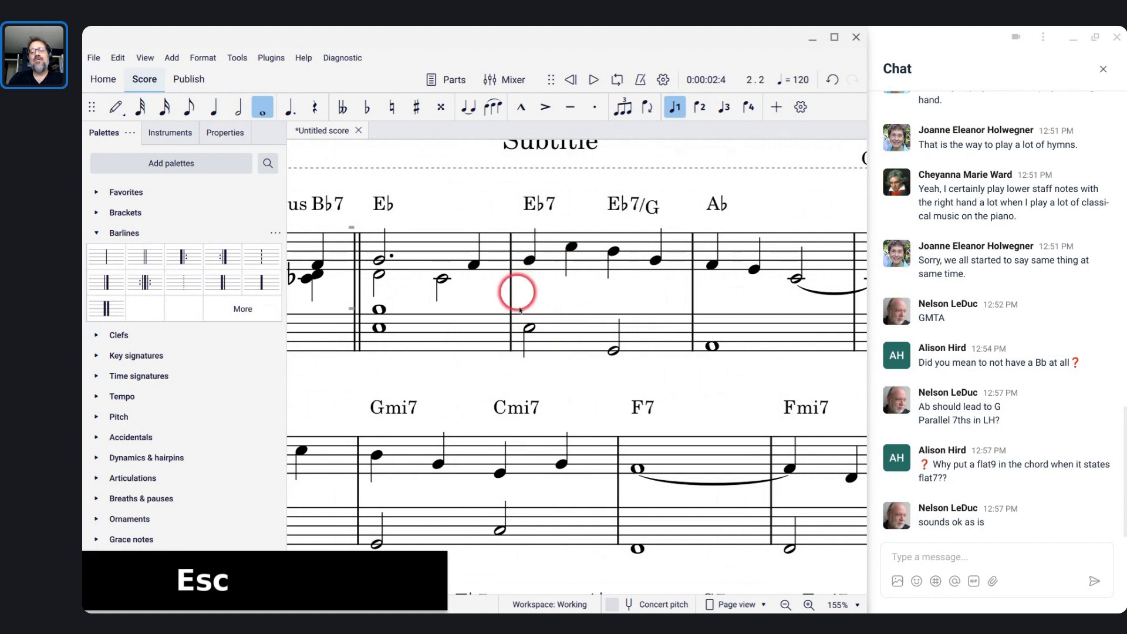
click(610, 262)
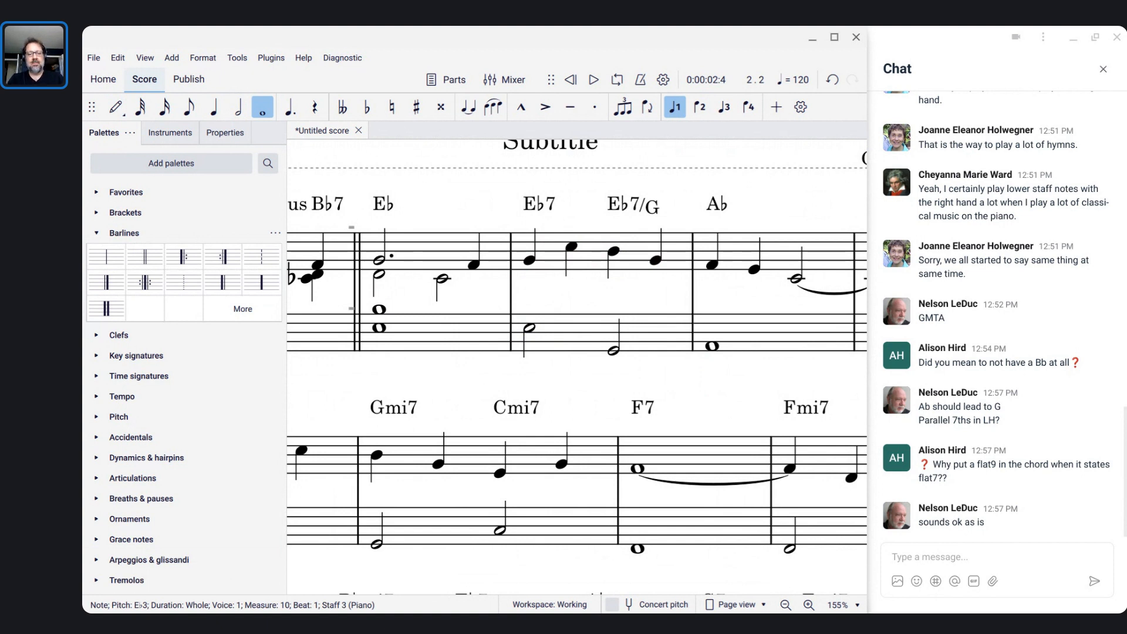
click(539, 326)
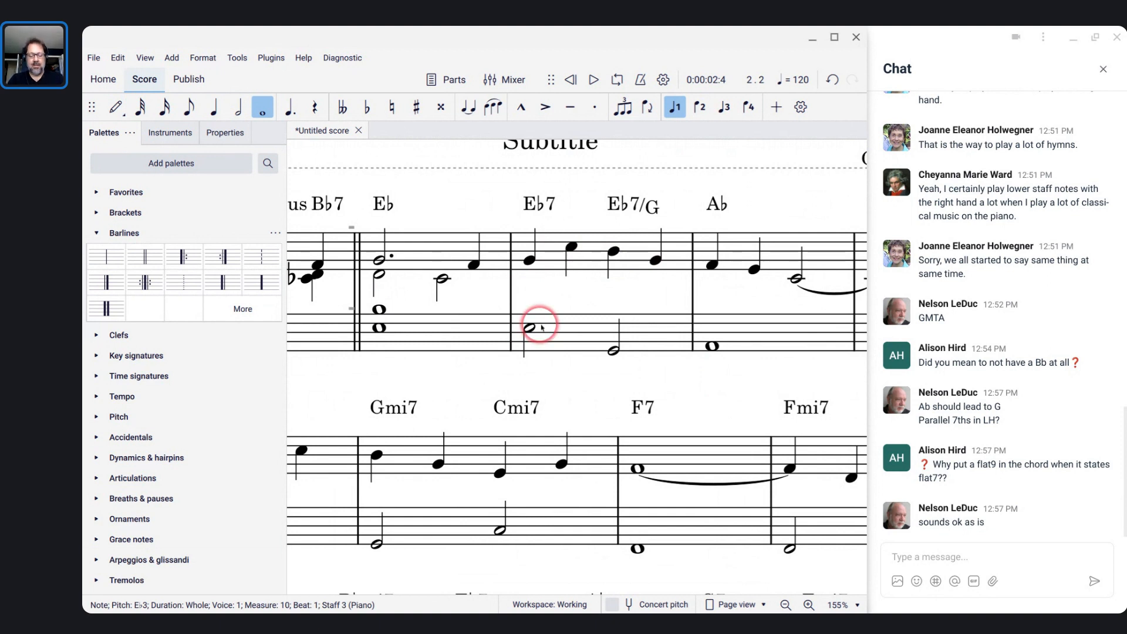
click(540, 327)
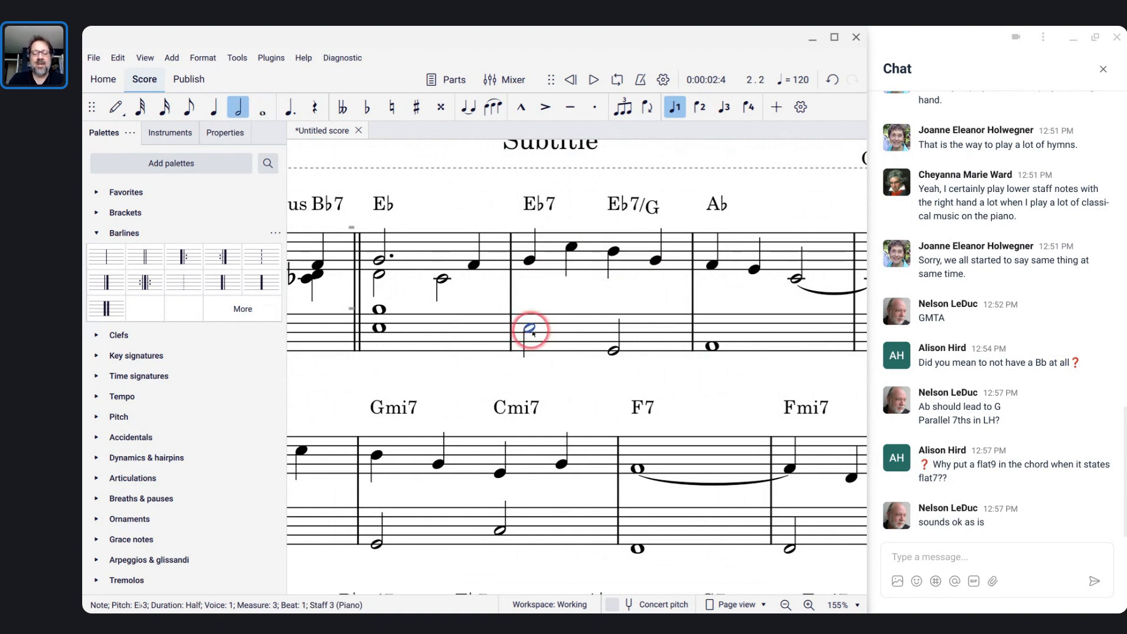
key(shift+b)
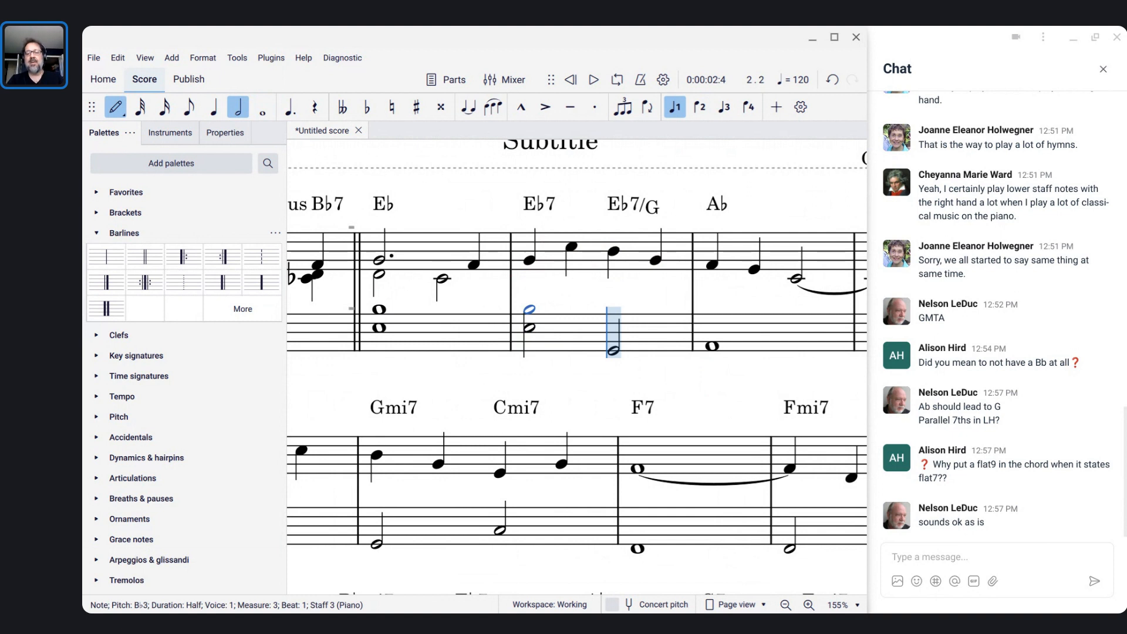
key(Right)
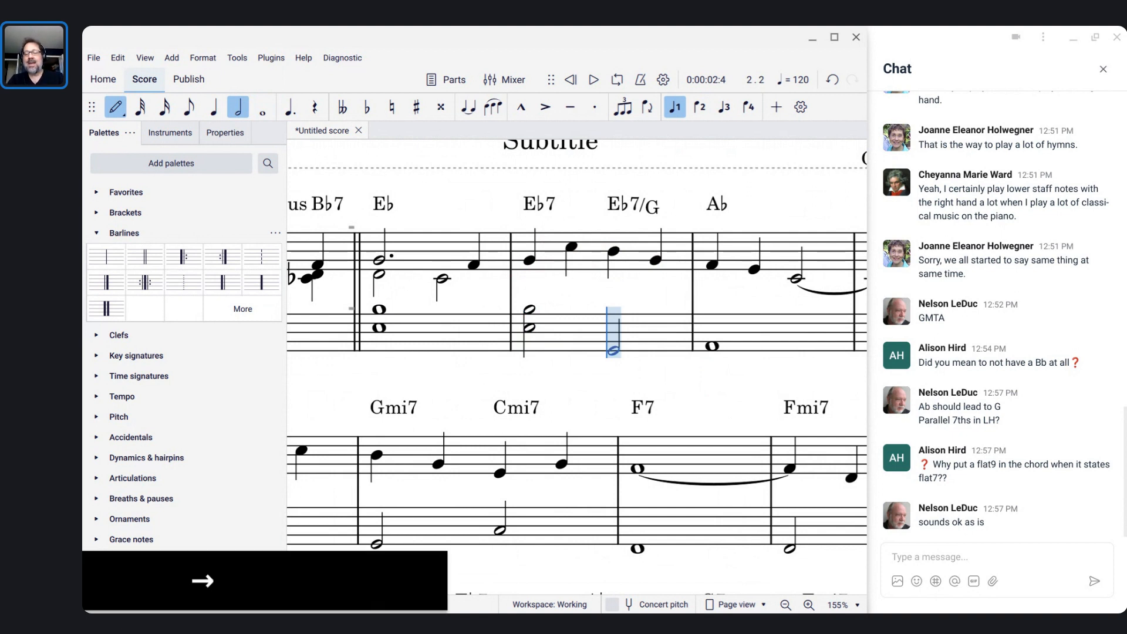
key(shift+e)
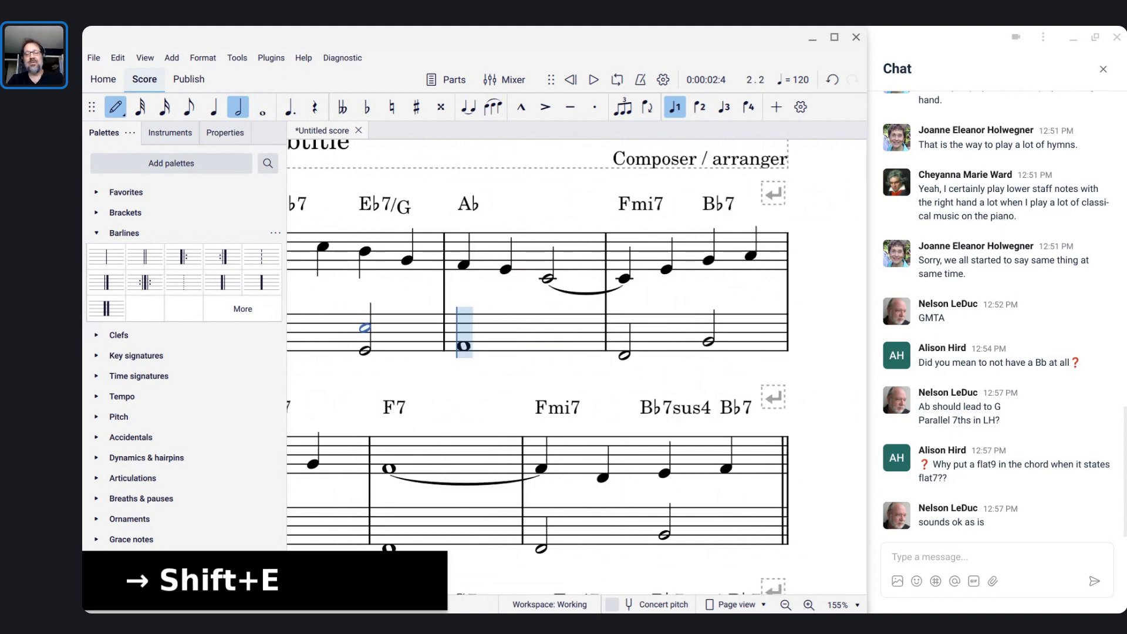
Move the note-entry cursor to beat 1 of measure 3's treble staff, with half-note duration active.
scroll(807, 331, down, 2)
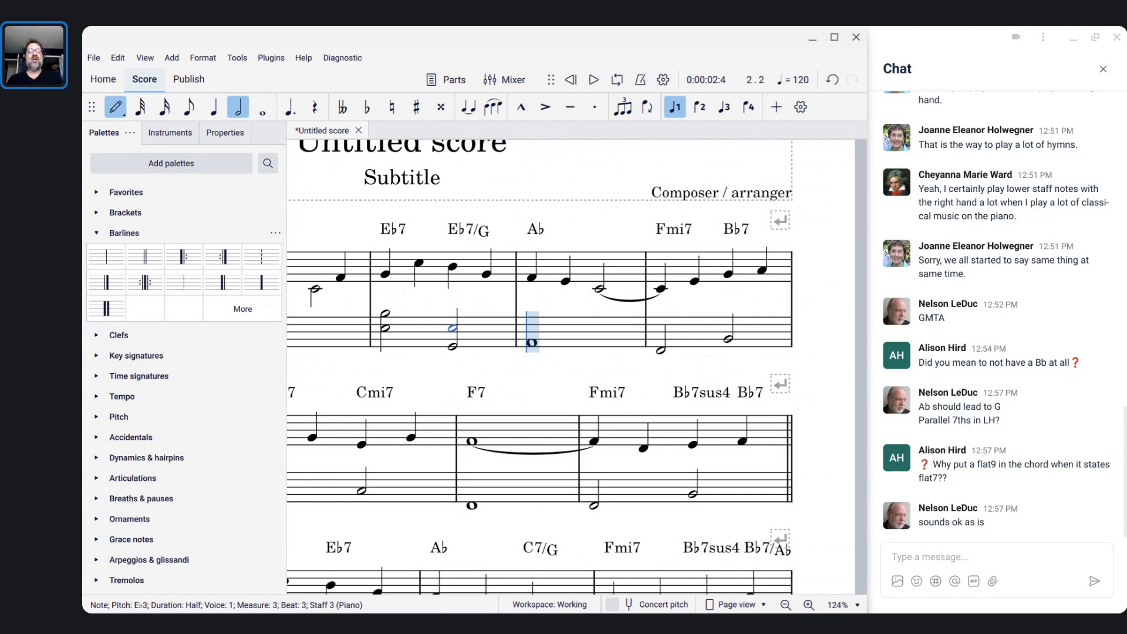
scroll(525, 300, down, 2)
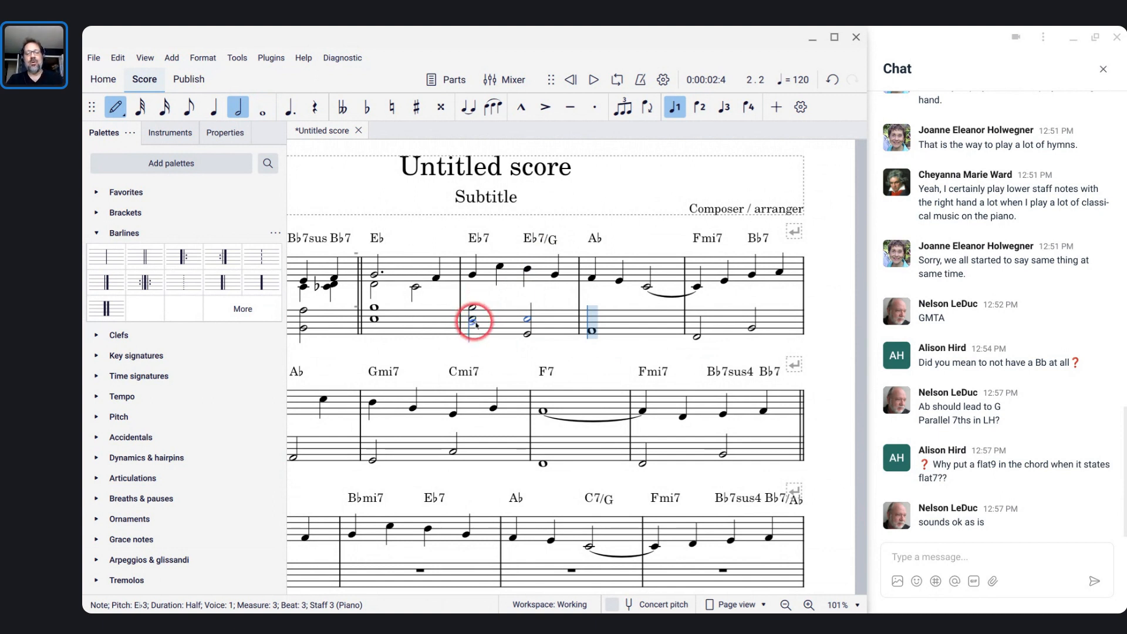
click(525, 315)
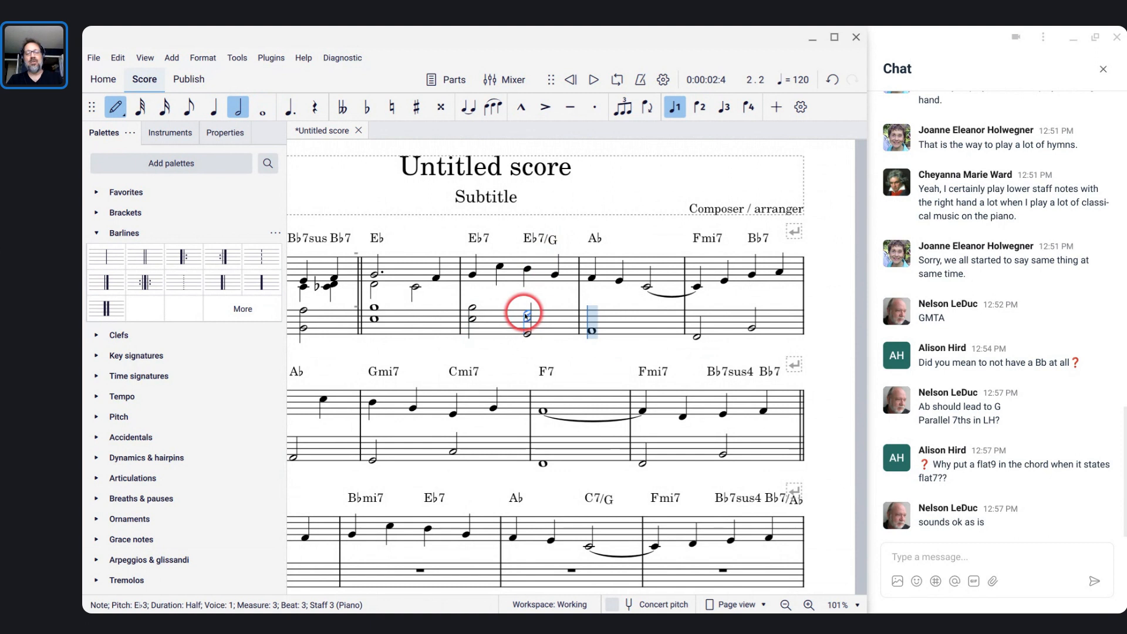
click(473, 275)
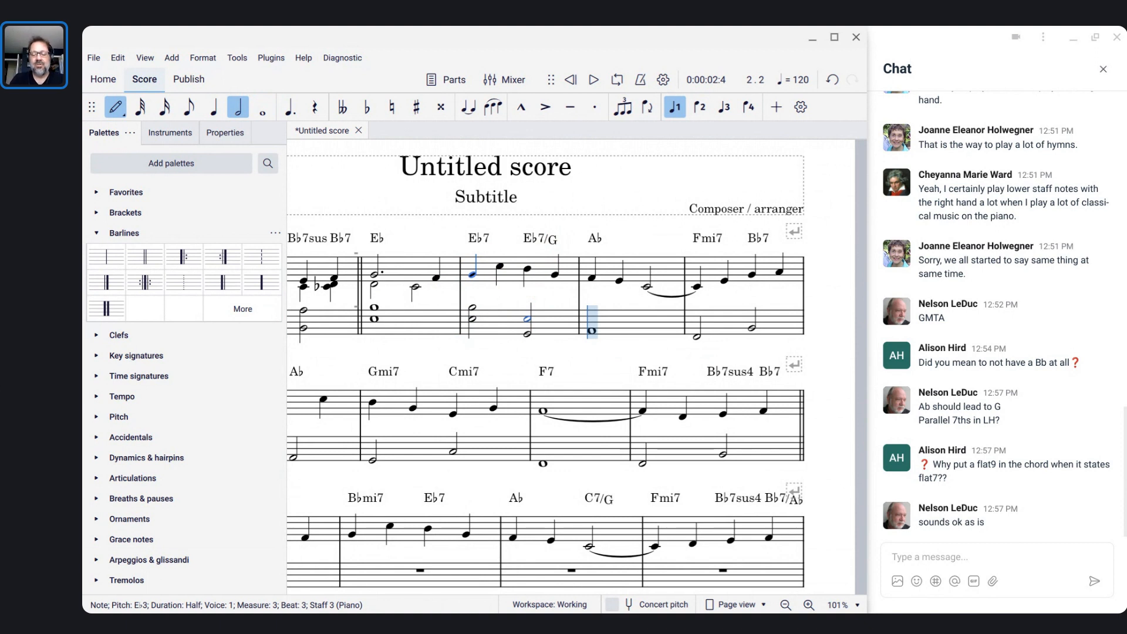
key(ctrl+Left)
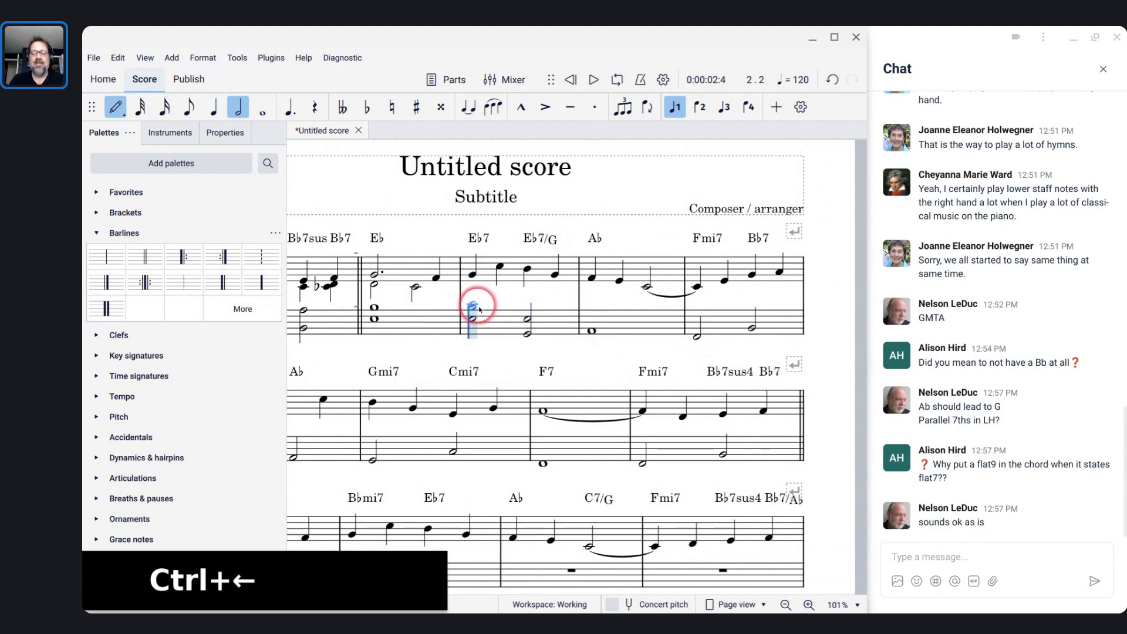
key(bracketright)
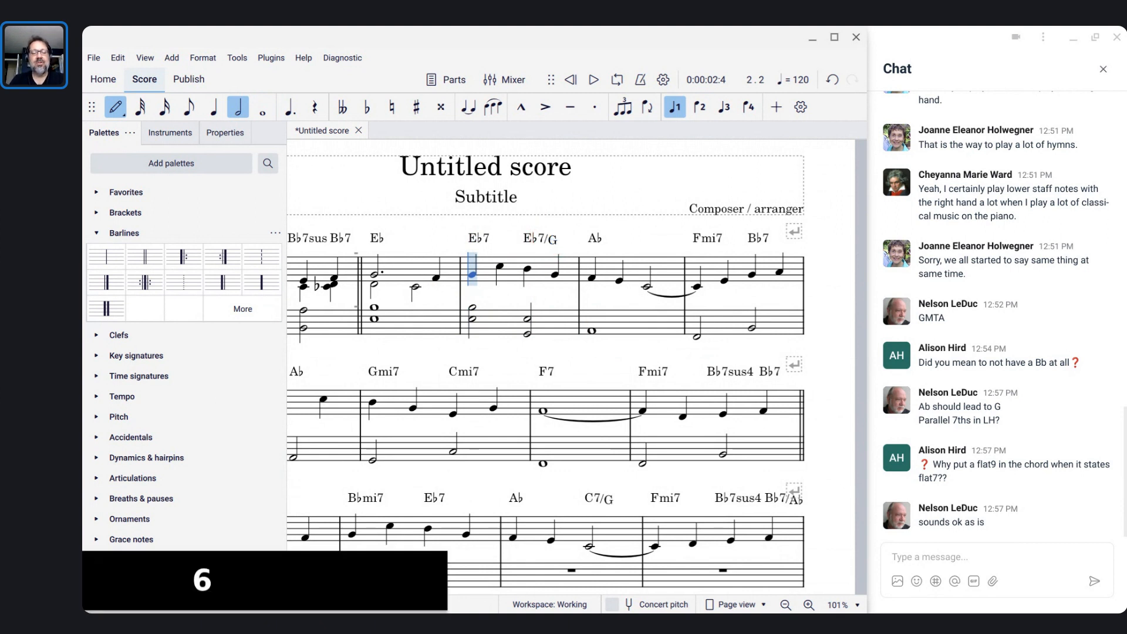
Try entering a D♭4 half note in voice 1 on beat 1 of measure 3's treble staff, and undo it.
key(minus)
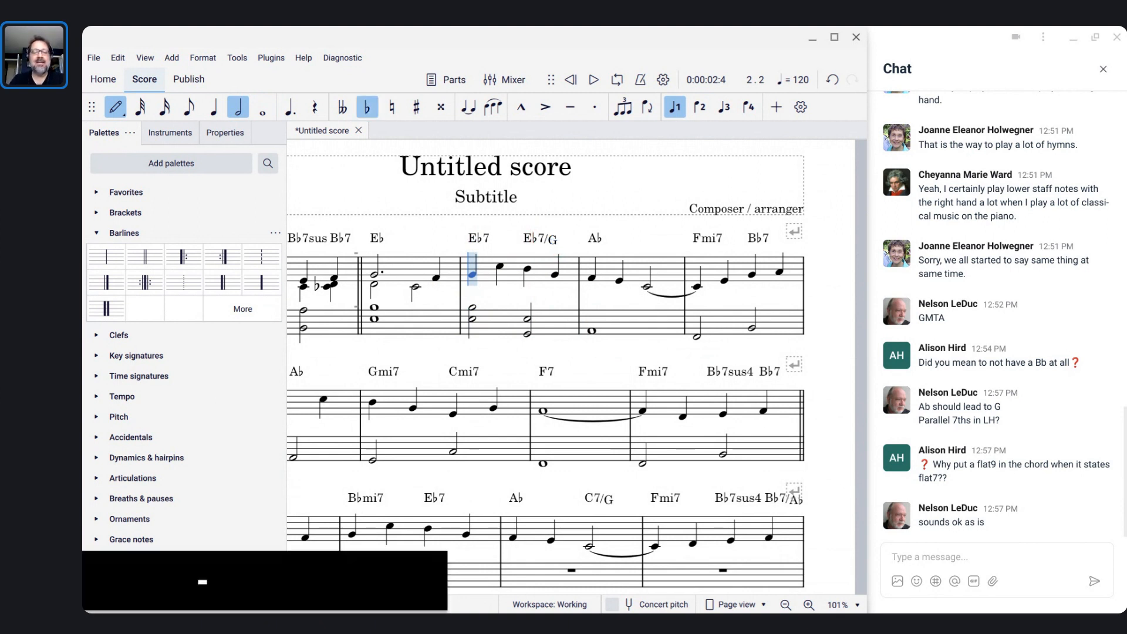
key(d)
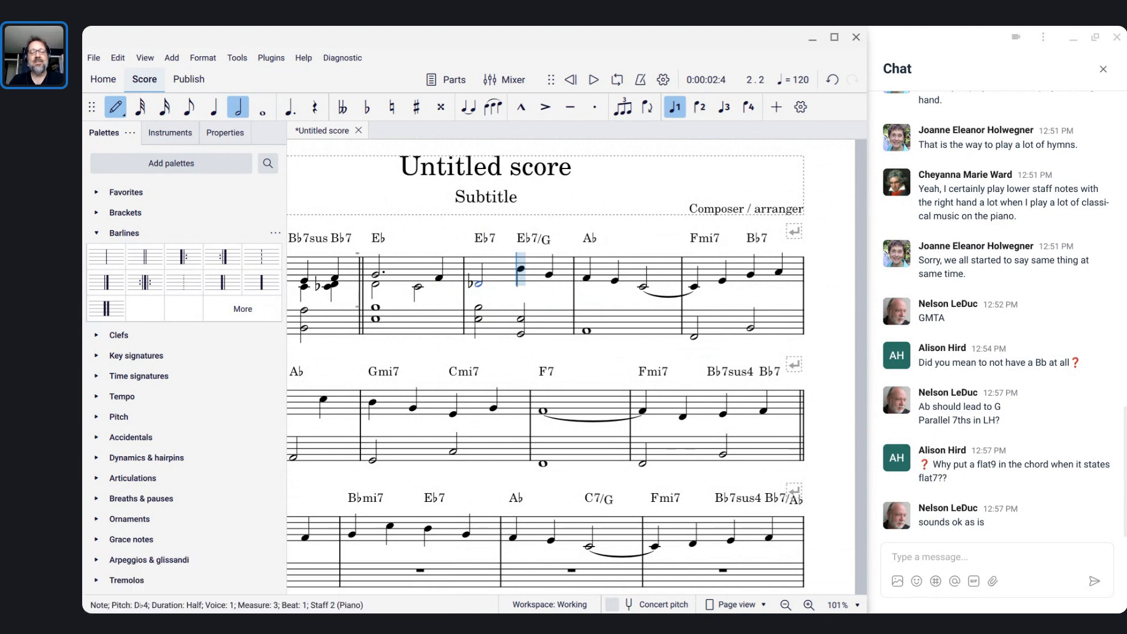
key(ctrl+z)
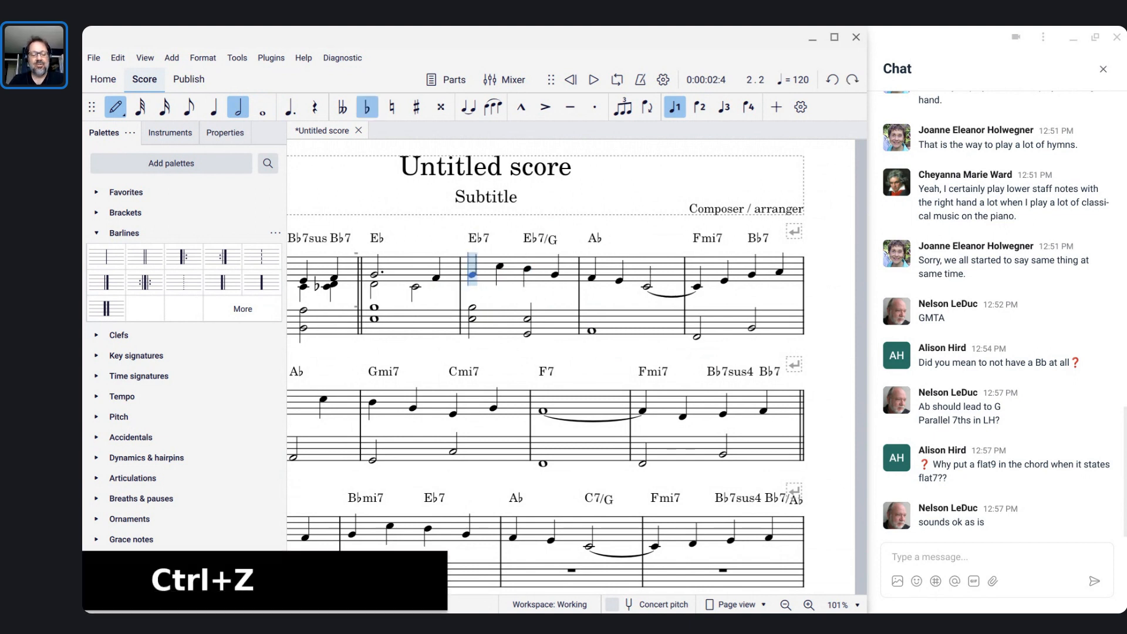
Enter a D♭4 half note in voice 2 on beat 1 of measure 3's treble staff.
key(ctrl+alt+2)
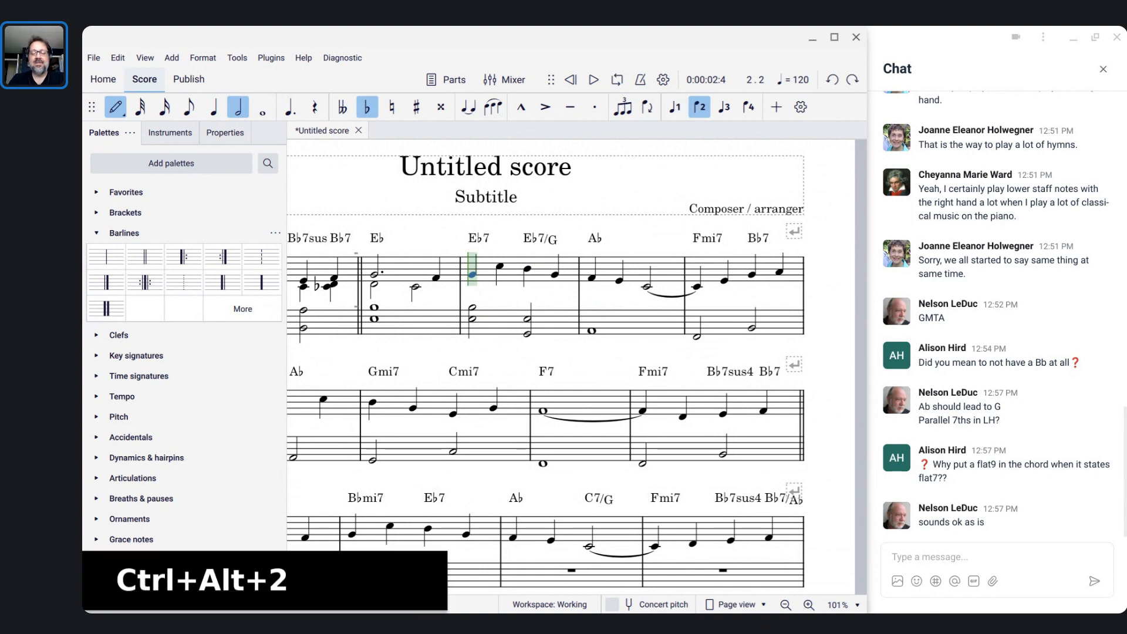
key(6)
key(d)
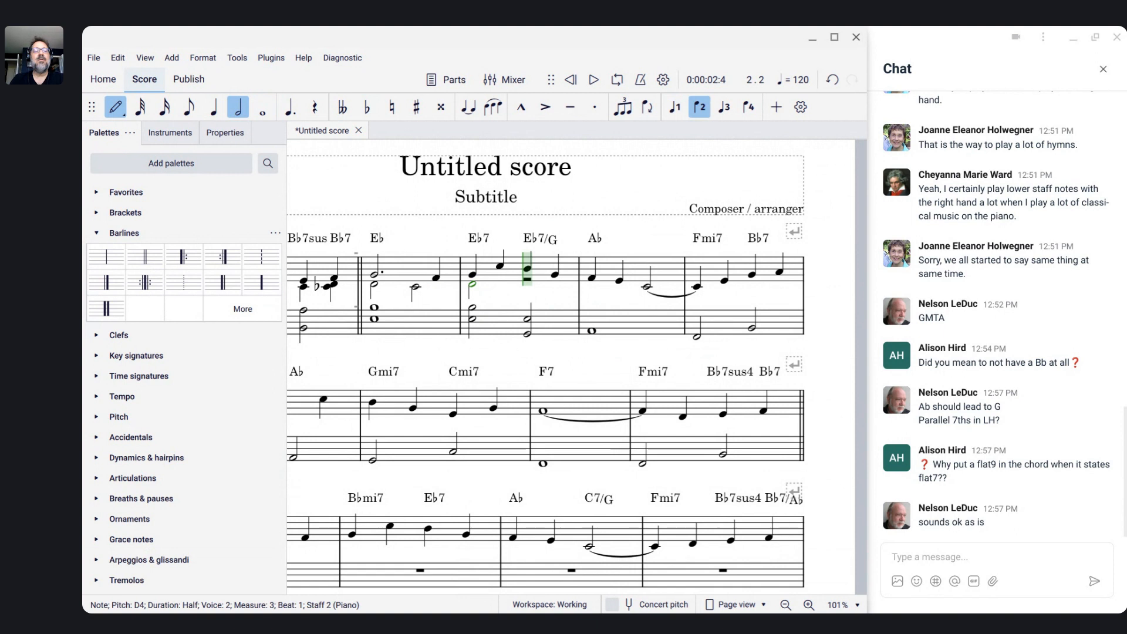
key(Down)
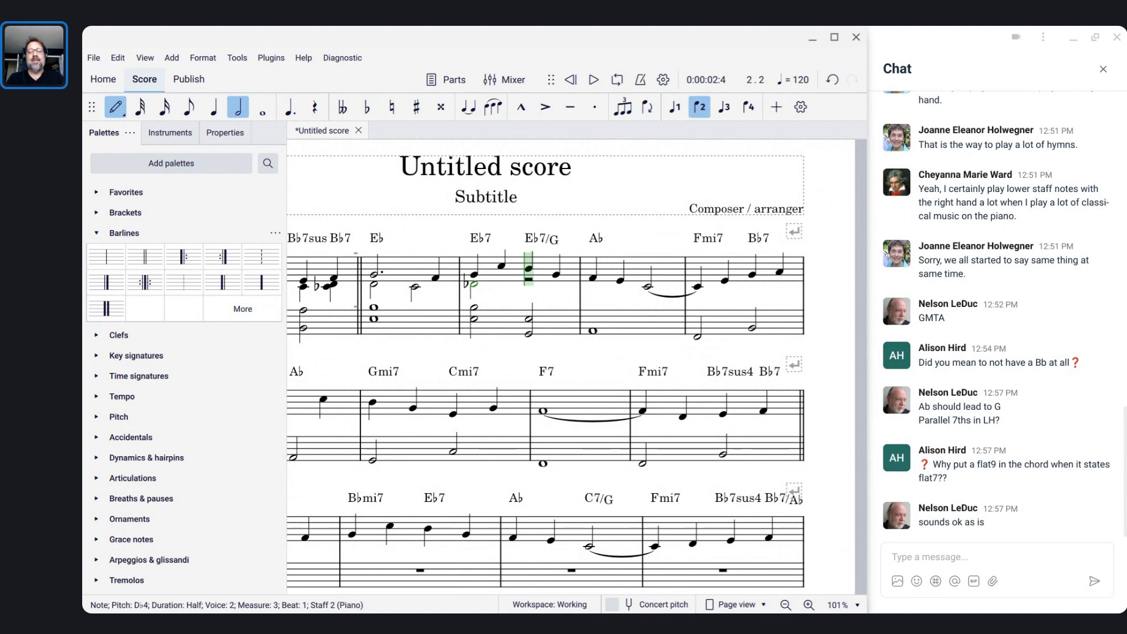
Enter a D♭4 half note in voice 2 on beat 3 of measure 3's treble staff.
click(531, 284)
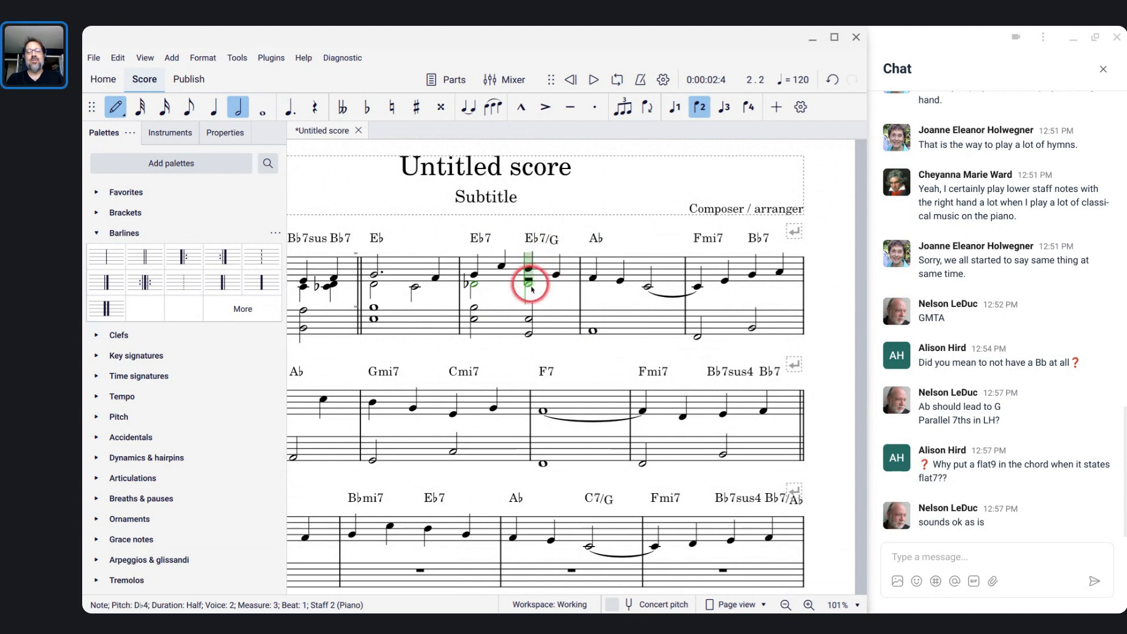
click(529, 299)
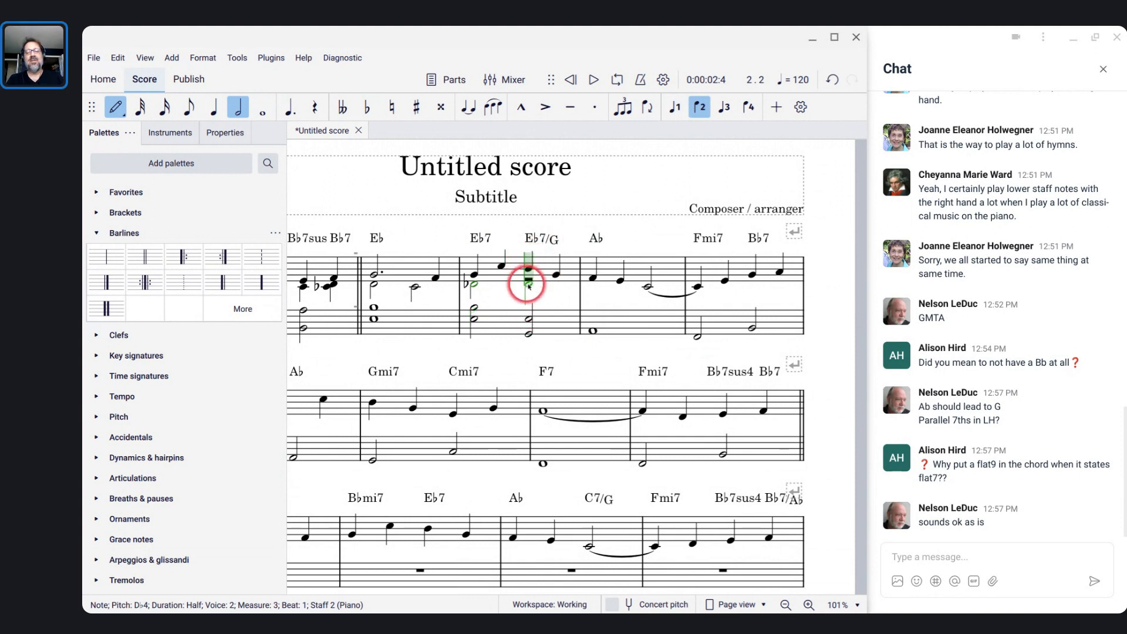
key(d)
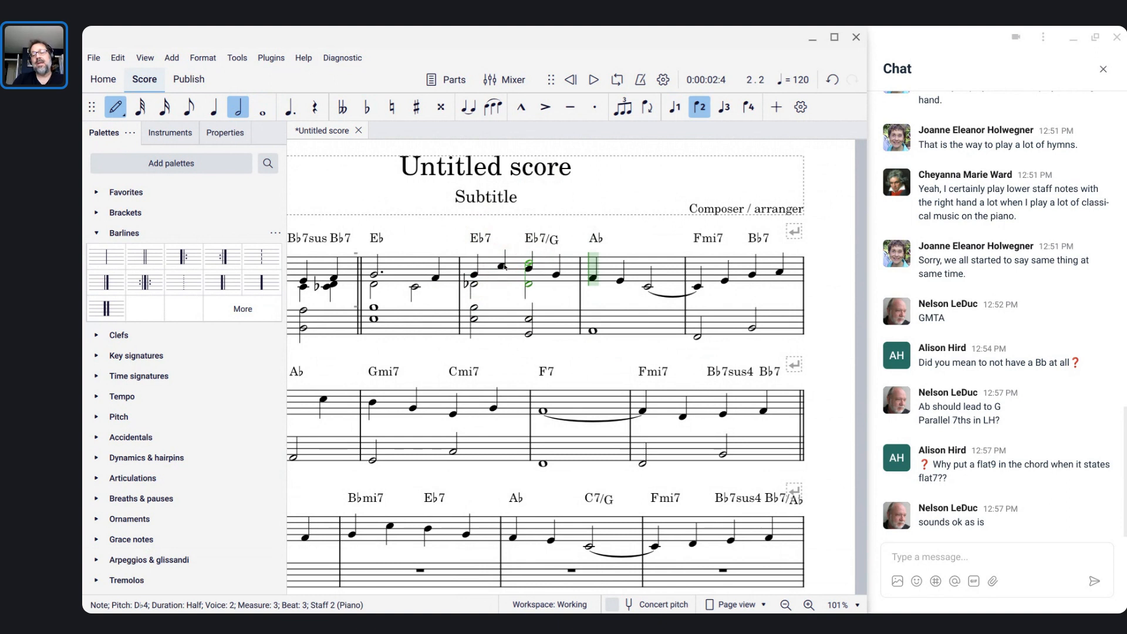
click(520, 279)
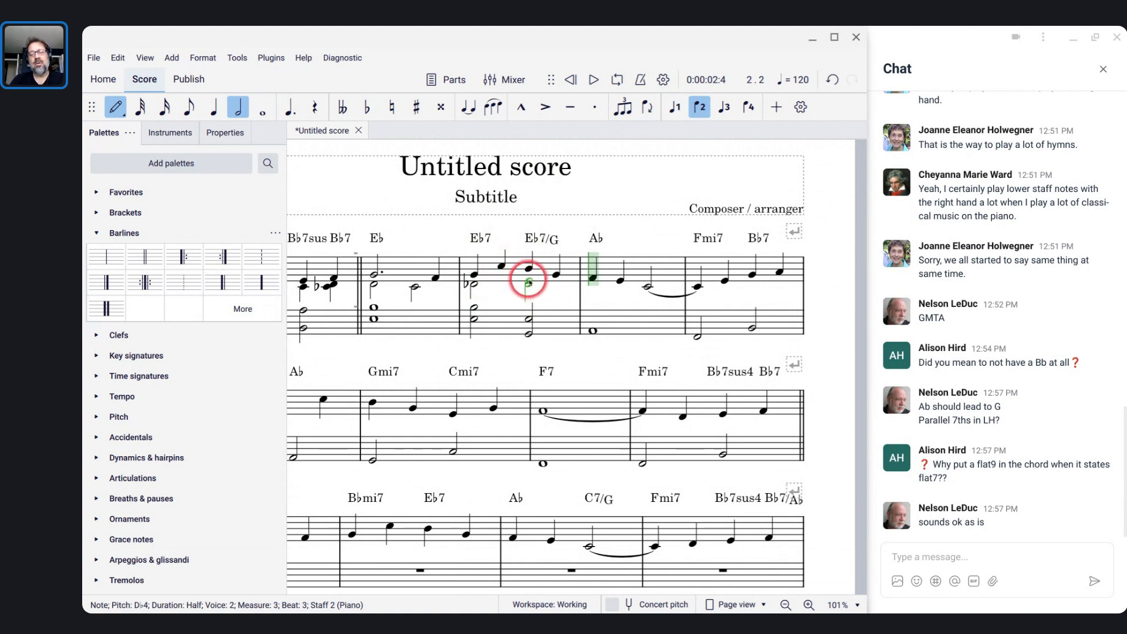
click(529, 258)
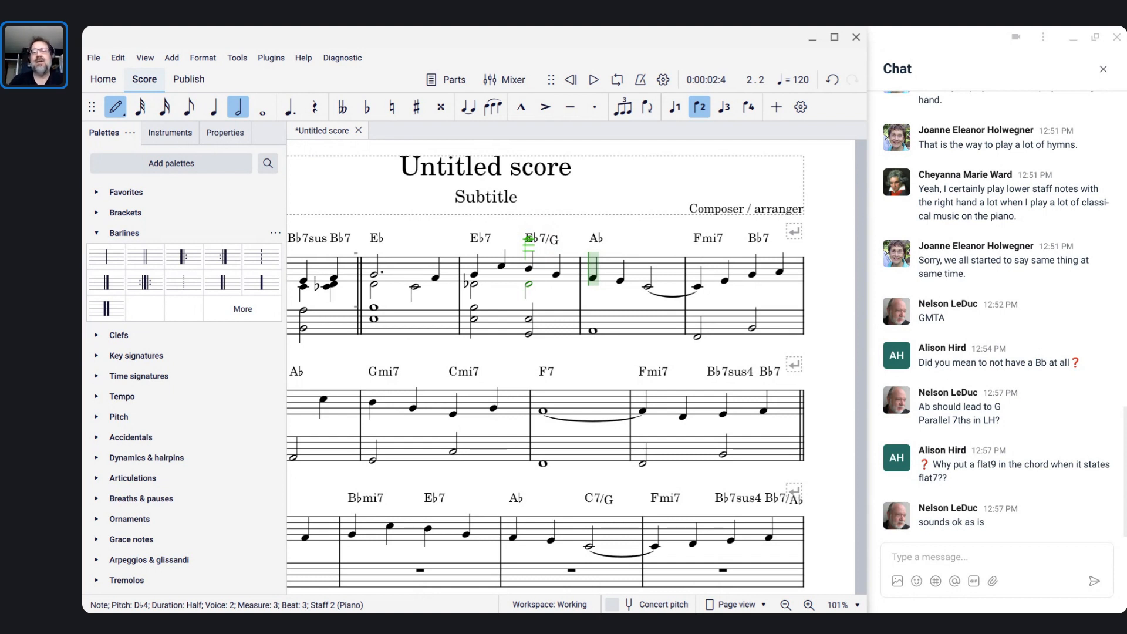
click(533, 268)
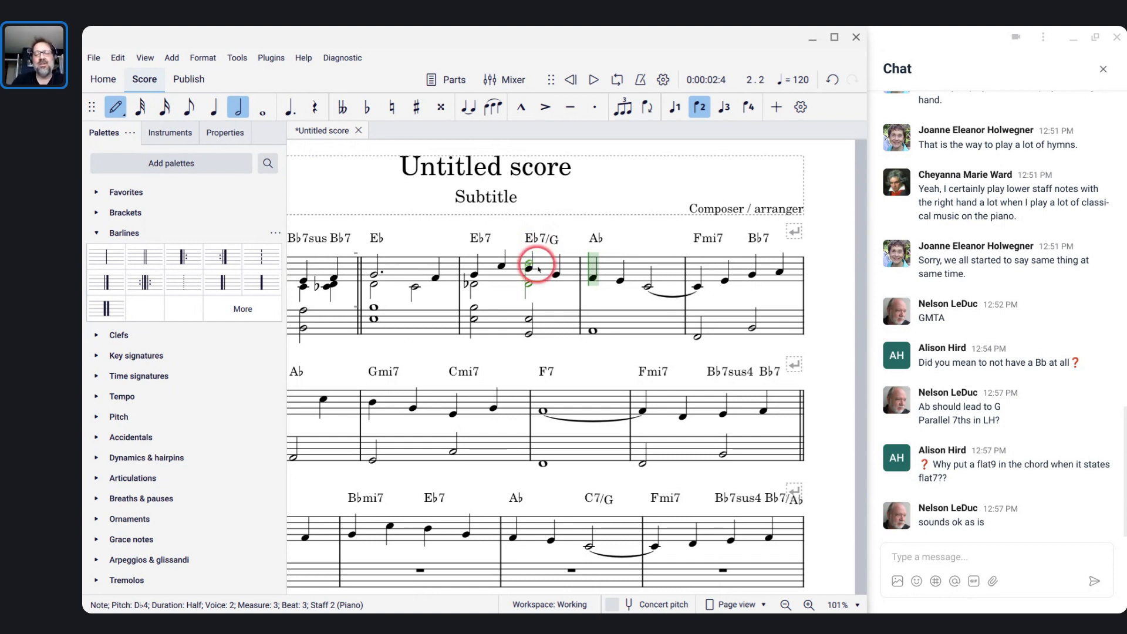
click(530, 337)
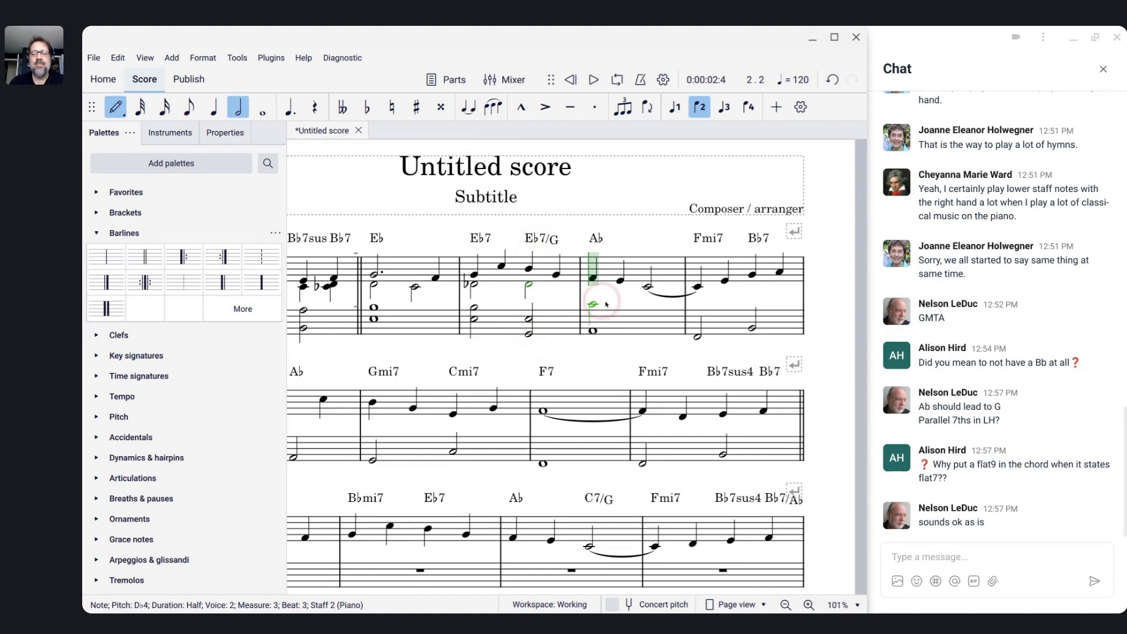
click(607, 273)
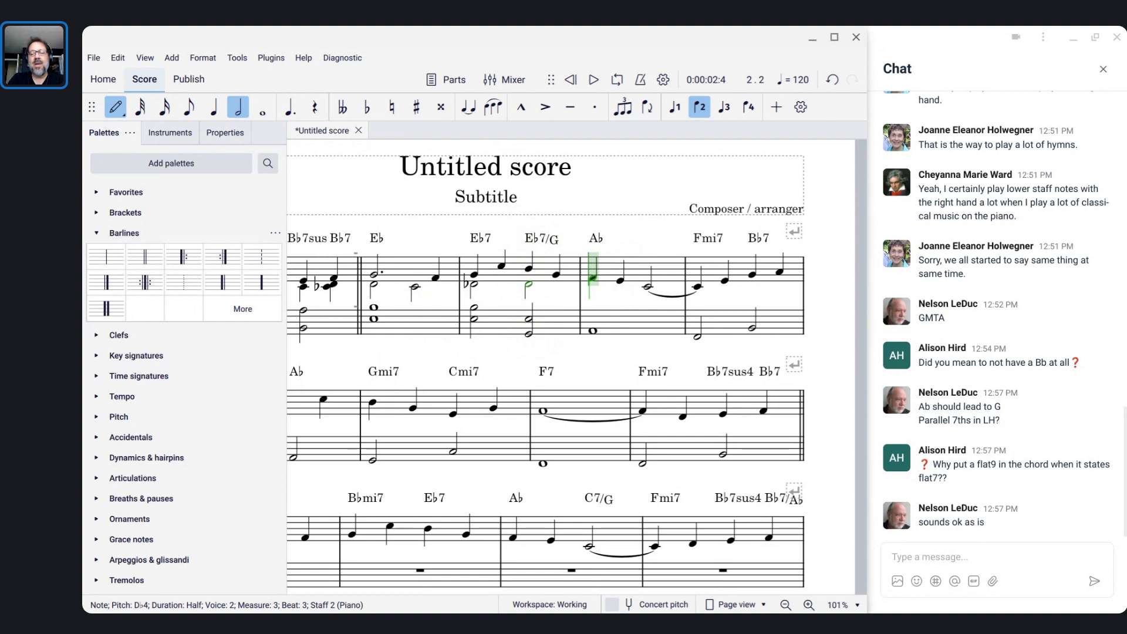
Add a whole-note E♭3 above the A♭2 on beat 1 of measure 4's bass staff.
key(bracketleft)
key(Right)
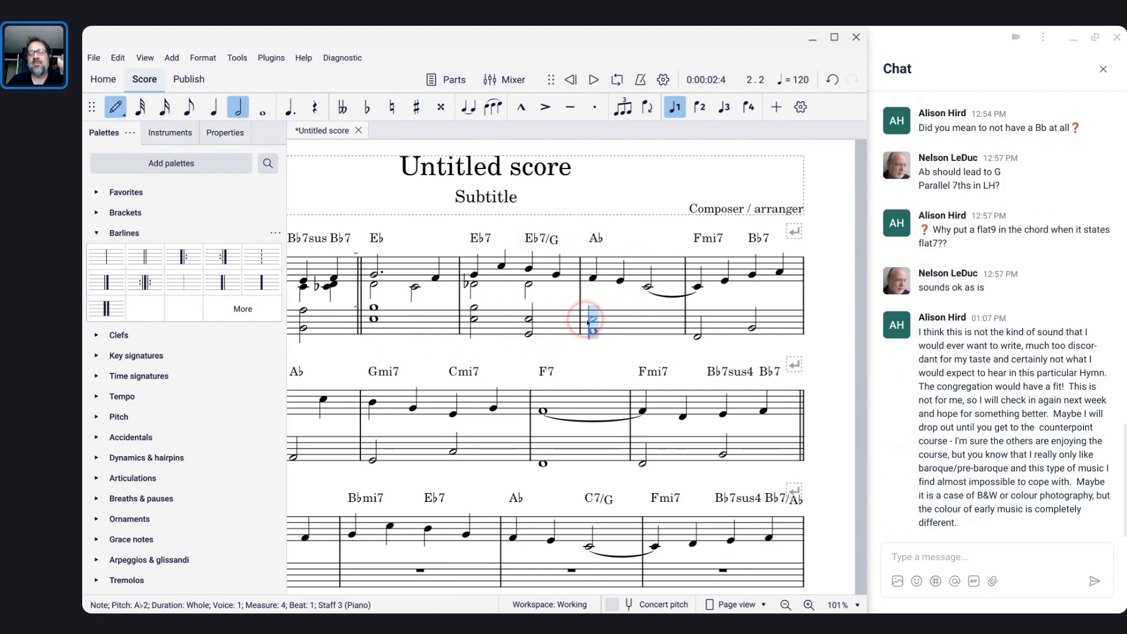
click(623, 280)
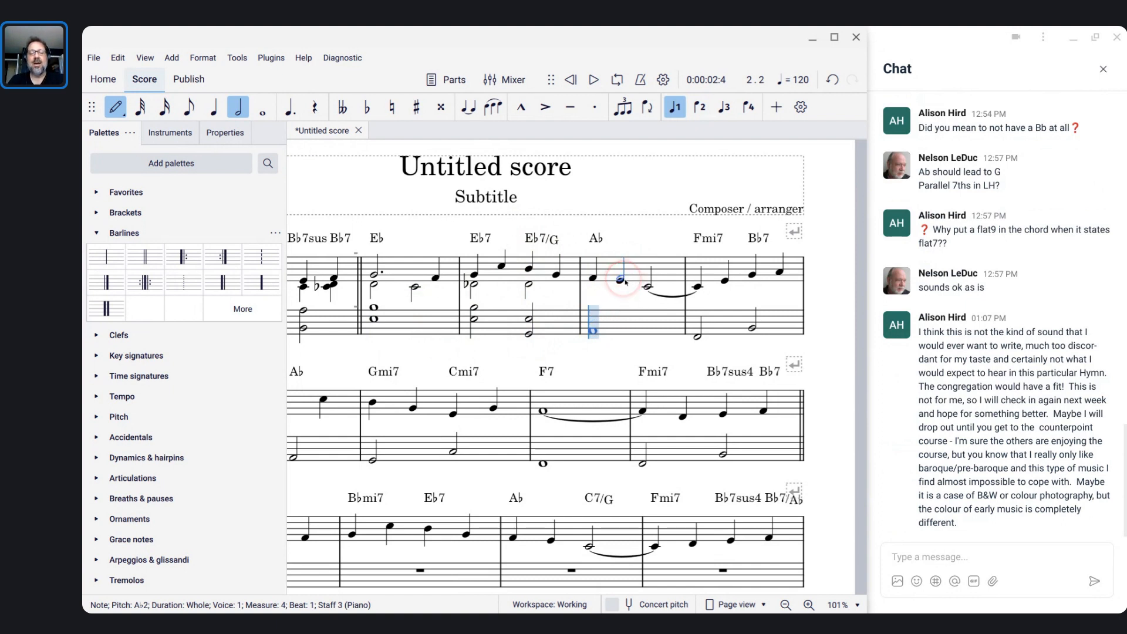
key(shift+e)
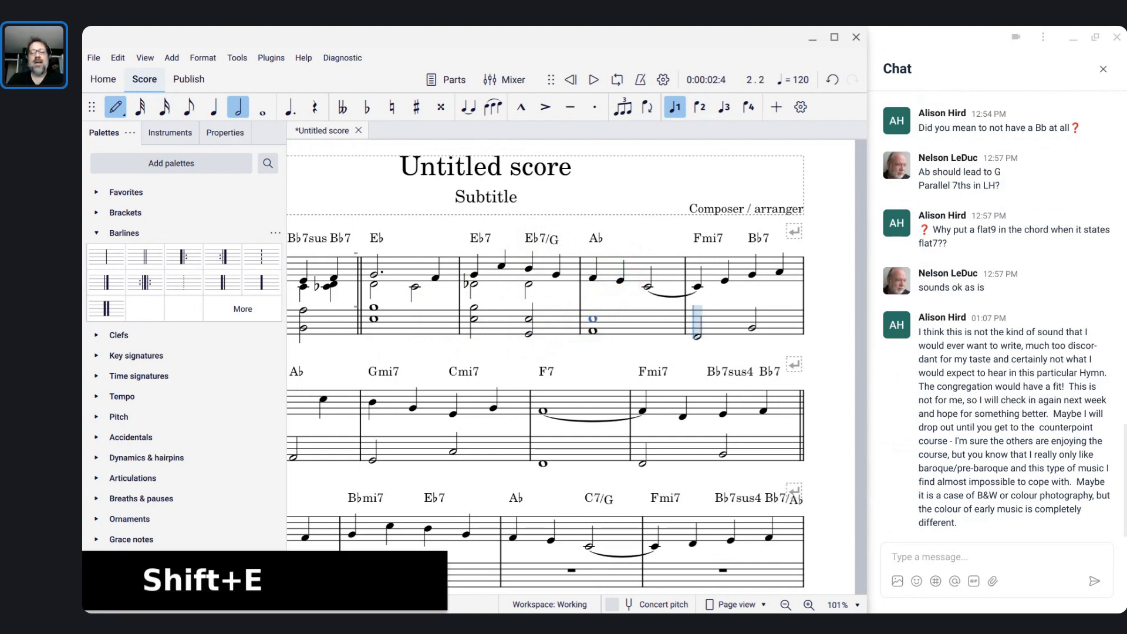
Try entering a C4 half note in voice 1 on beat 1 of measure 4's treble staff, and undo it.
click(593, 279)
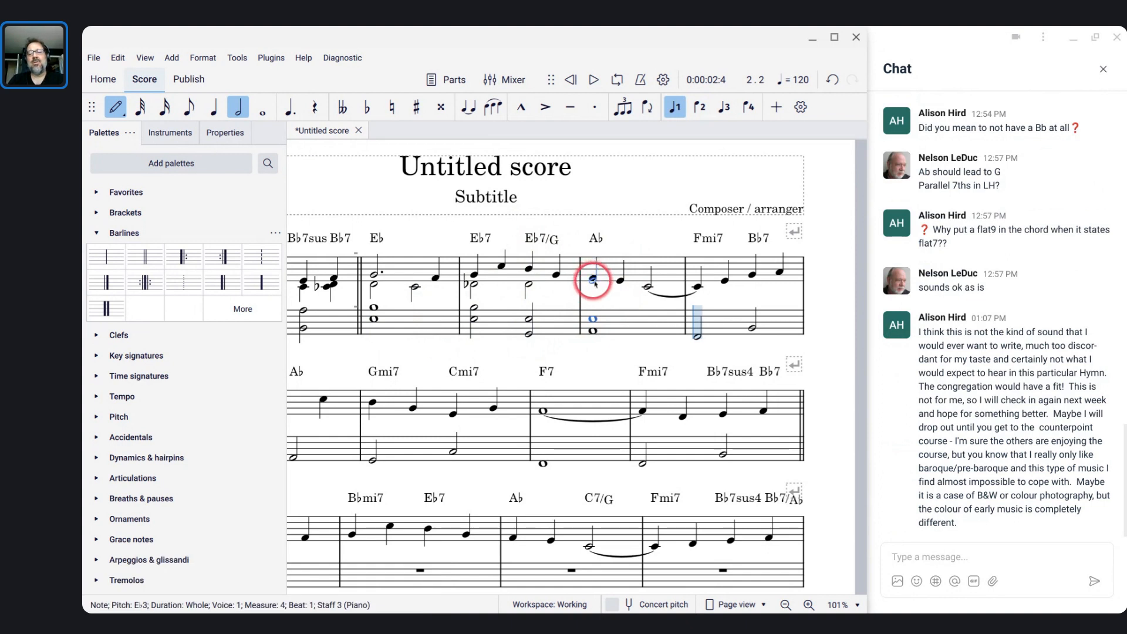
click(586, 326)
click(590, 287)
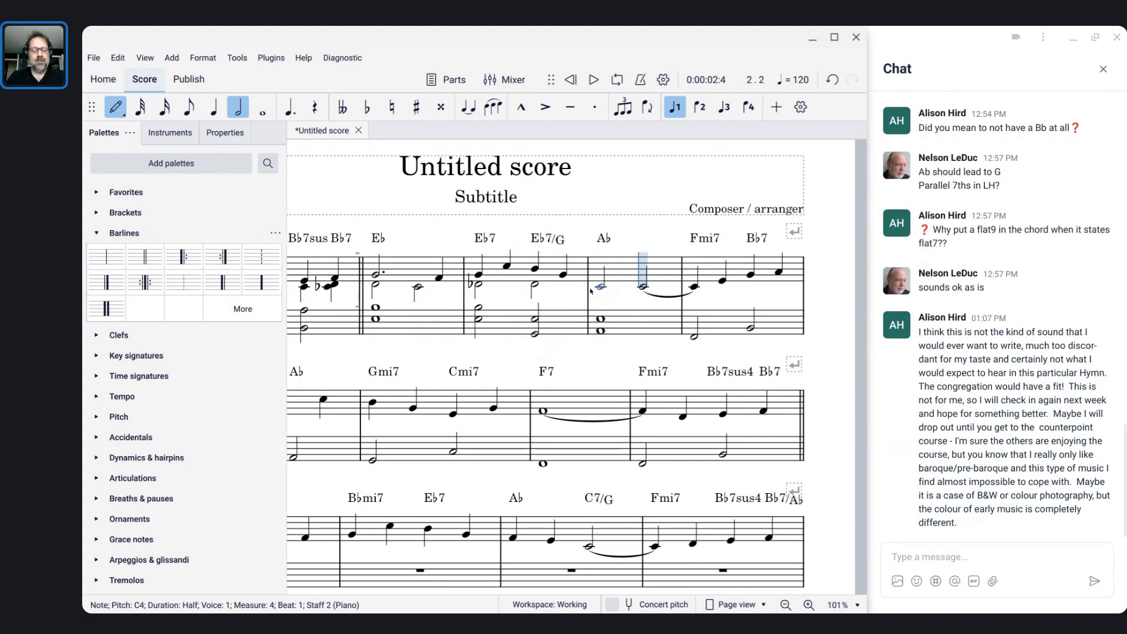
key(ctrl+z)
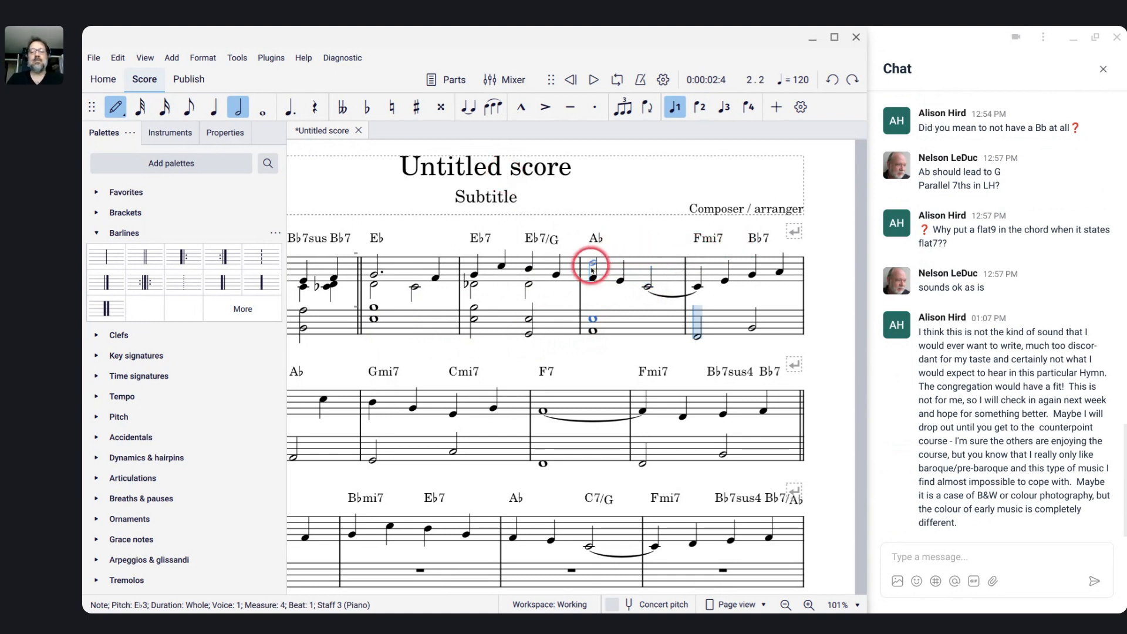
key(Left)
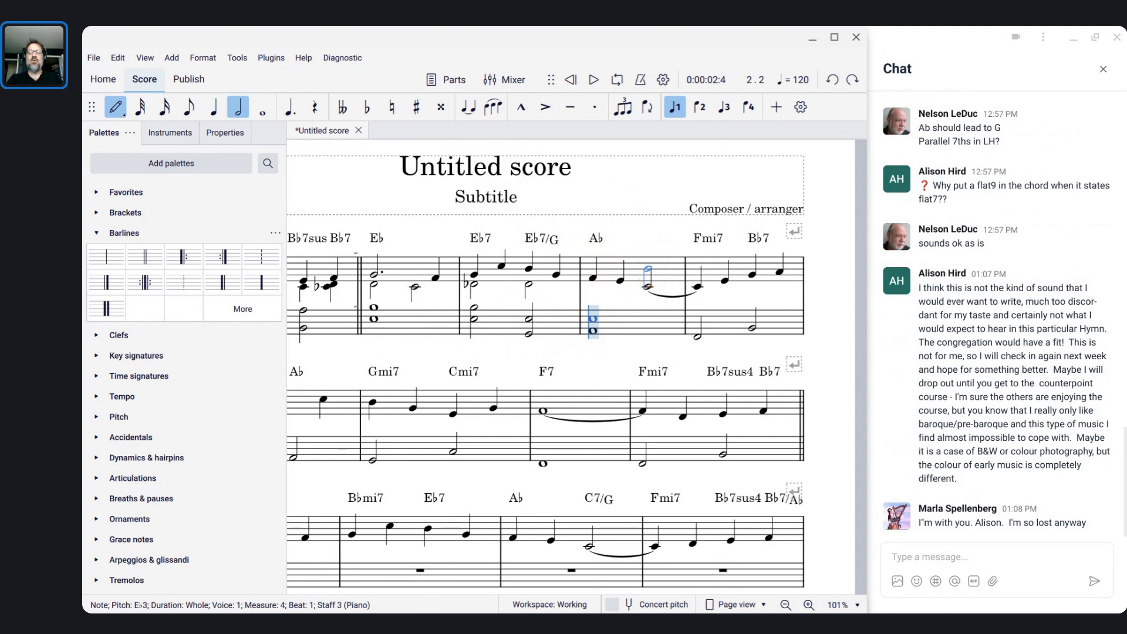
Enter voice 2 half notes C4 and G3 on the treble staff in measure 4, under the A♭ chord.
key(bracketright)
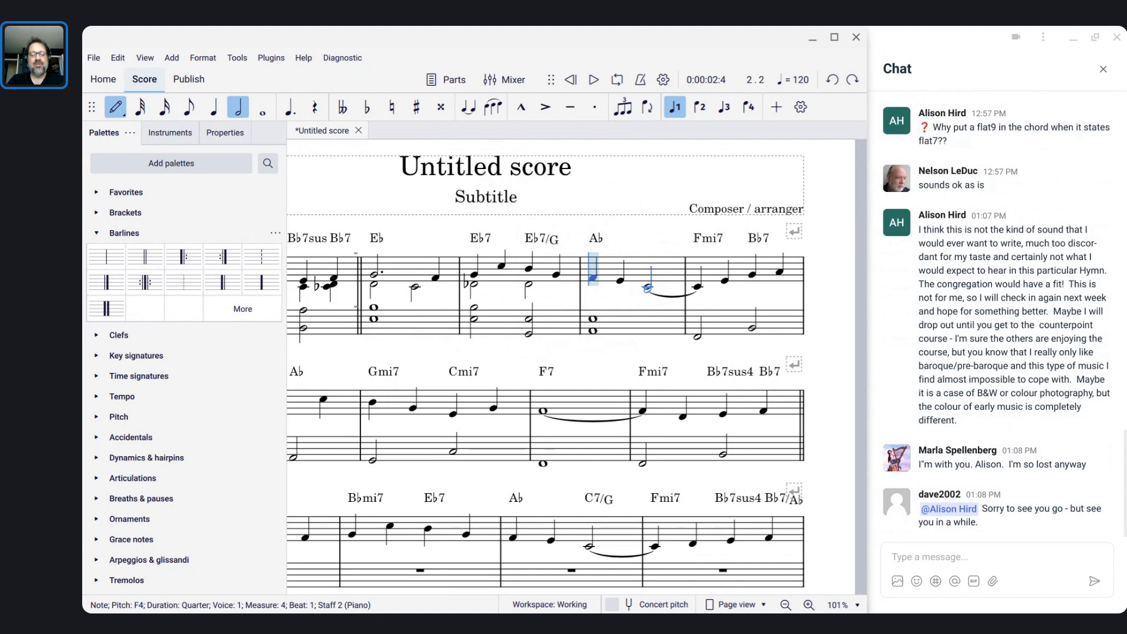
click(622, 258)
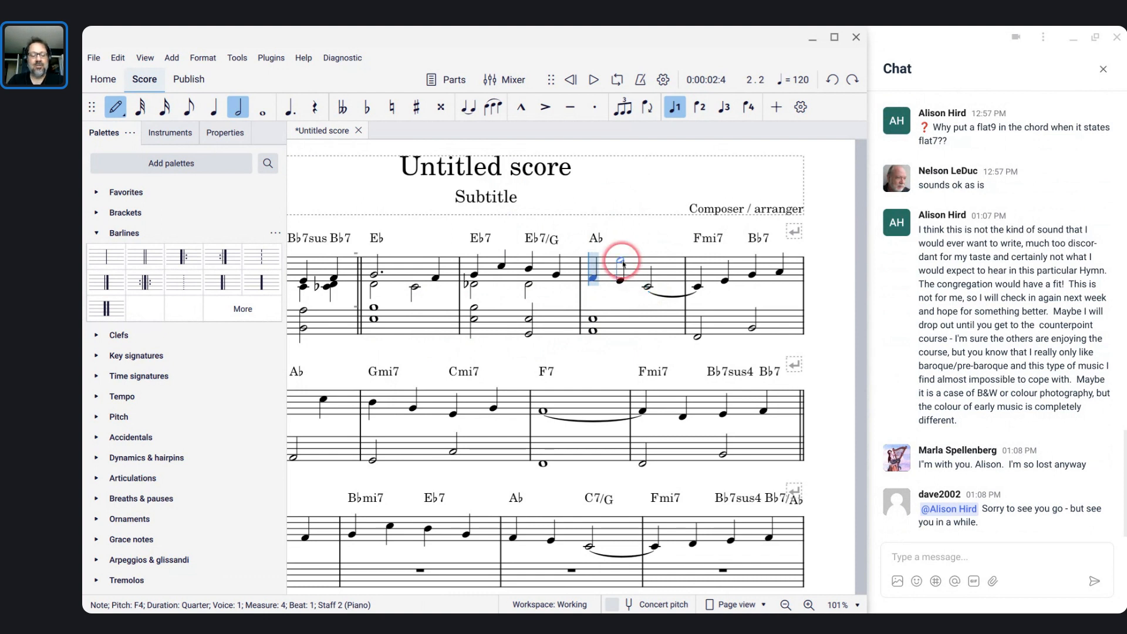
key(ctrl+alt+2)
key(6)
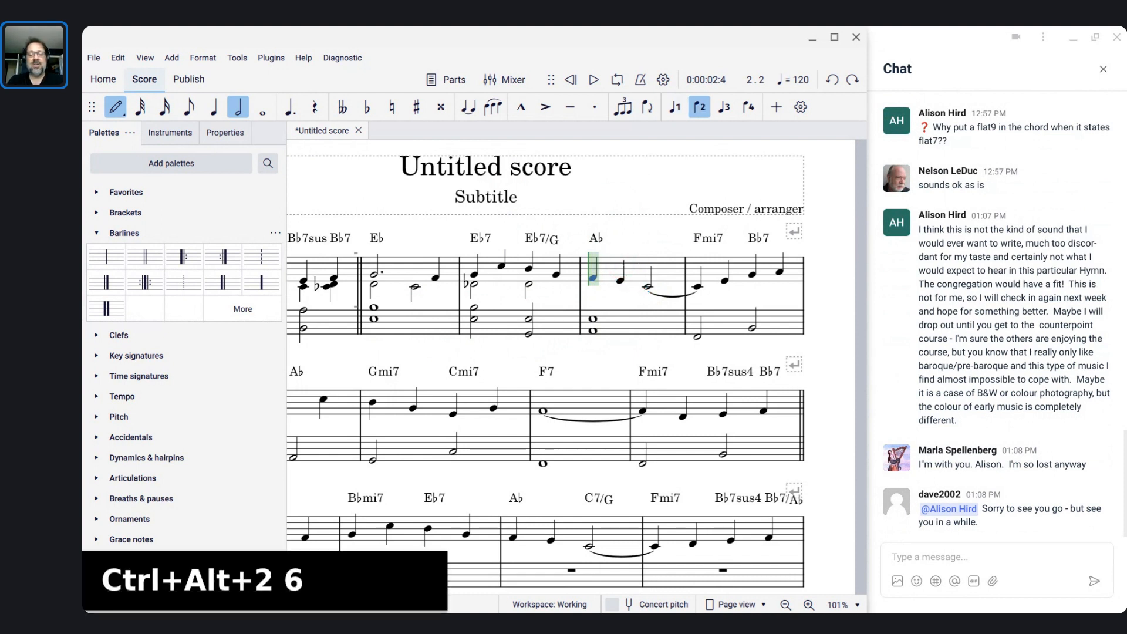
key(c)
click(646, 288)
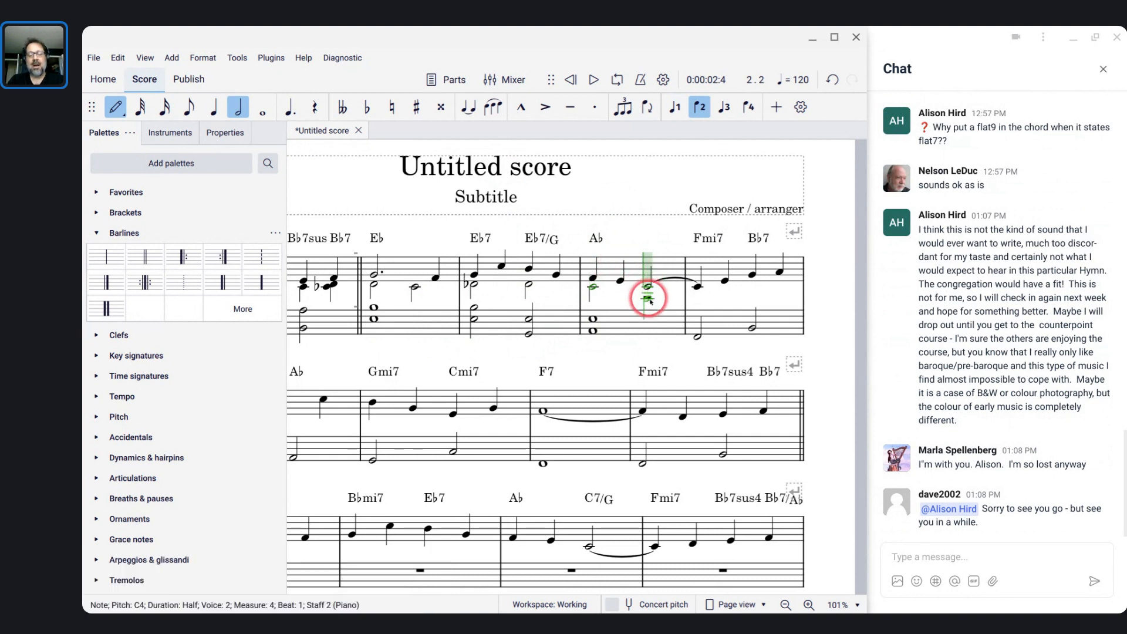
key(g)
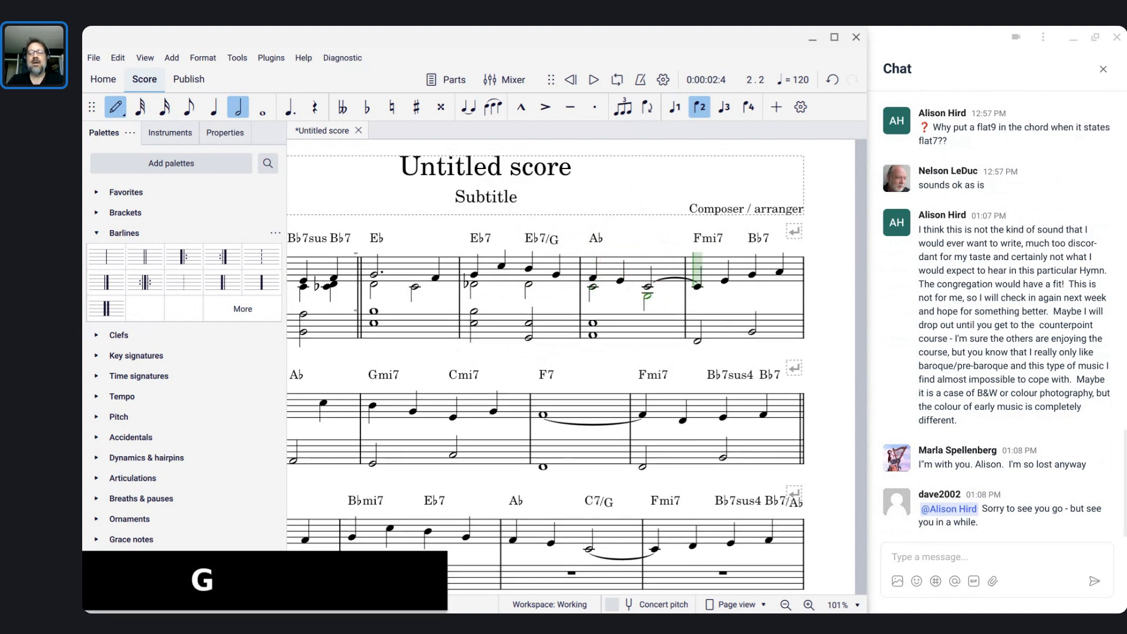
key(Escape)
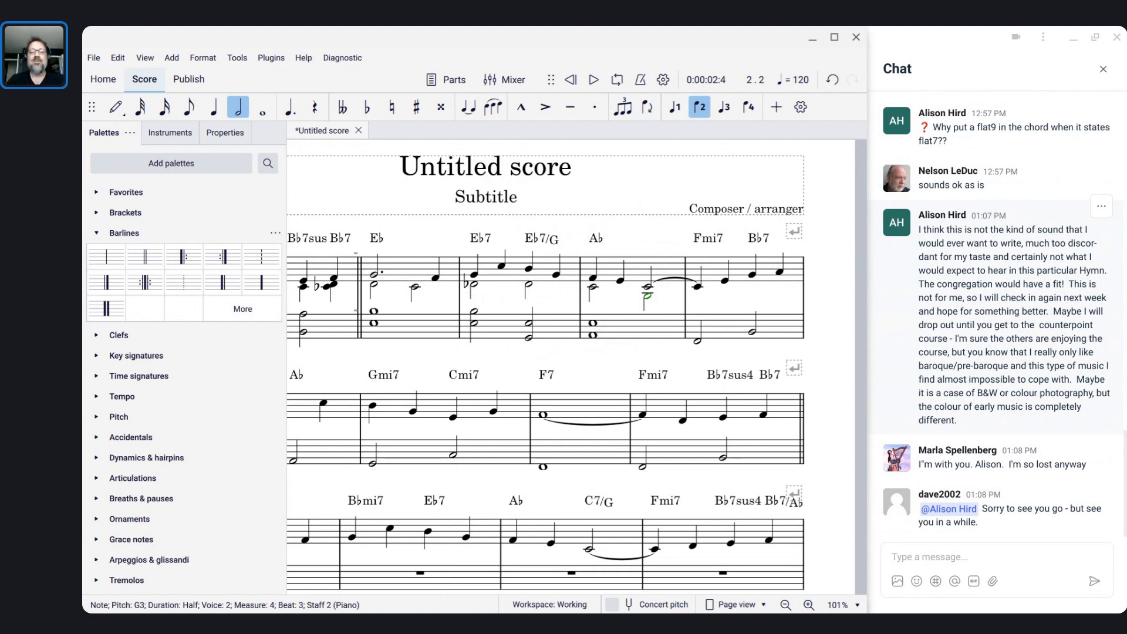
Review the new voice 2 notes in measure 4 against the key signature and the following Fmi7 chord.
scroll(684, 298, left, 2)
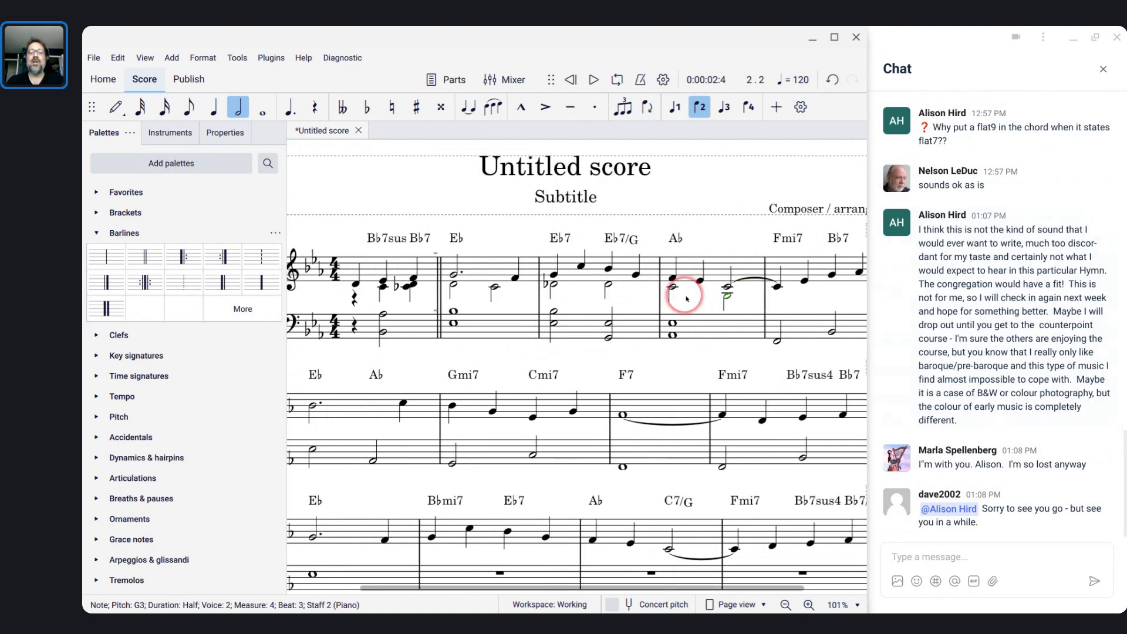
scroll(686, 298, down, 2)
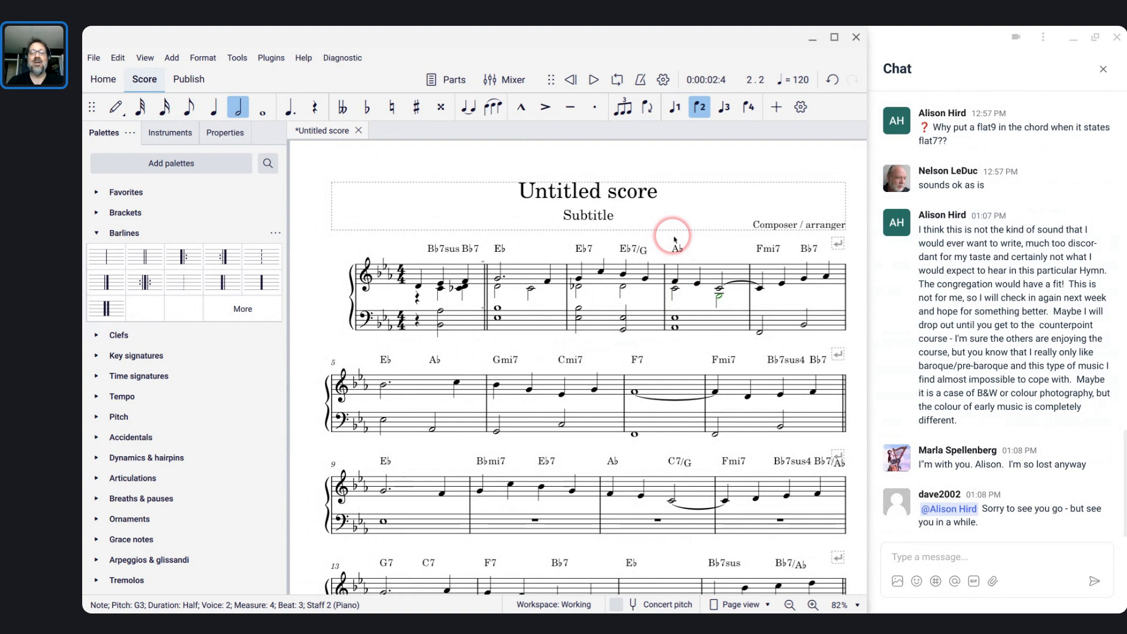
click(400, 273)
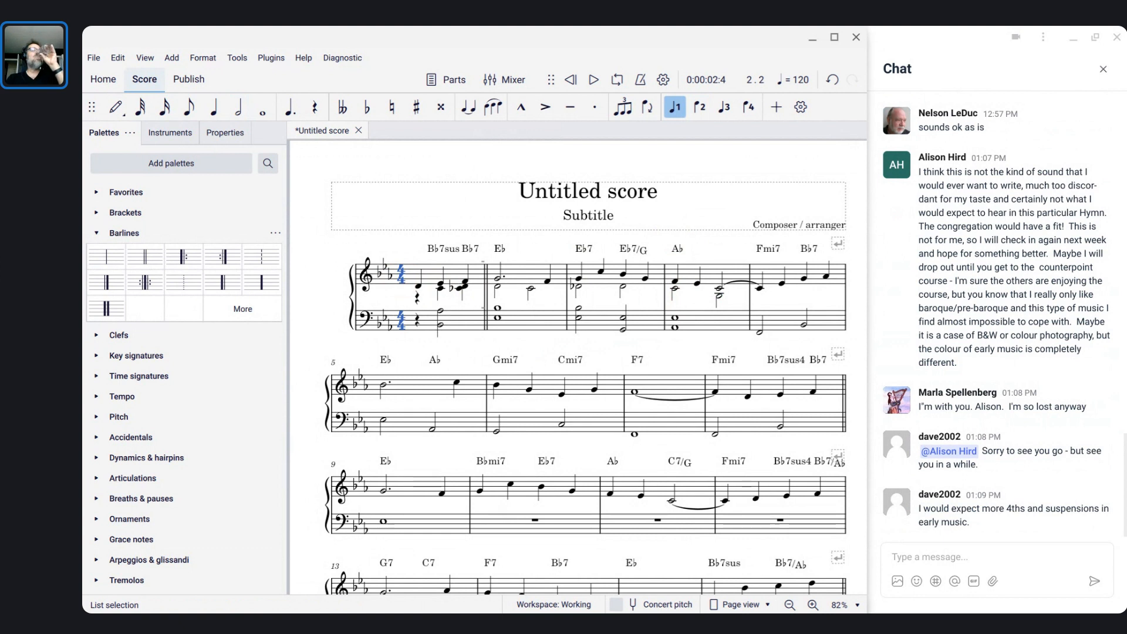
click(384, 271)
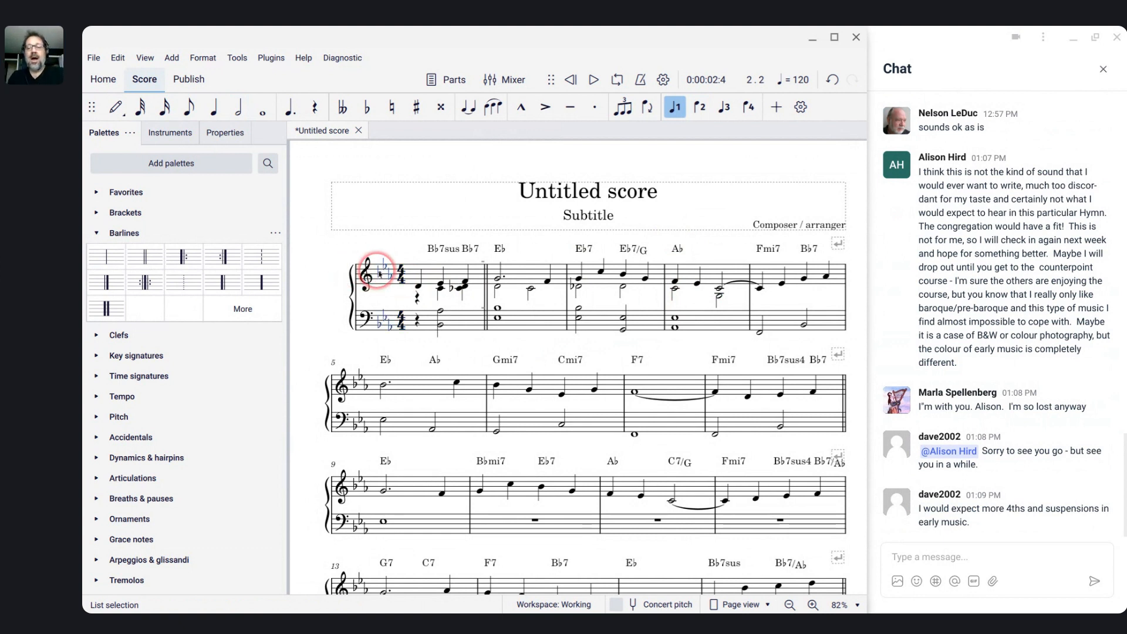
click(674, 290)
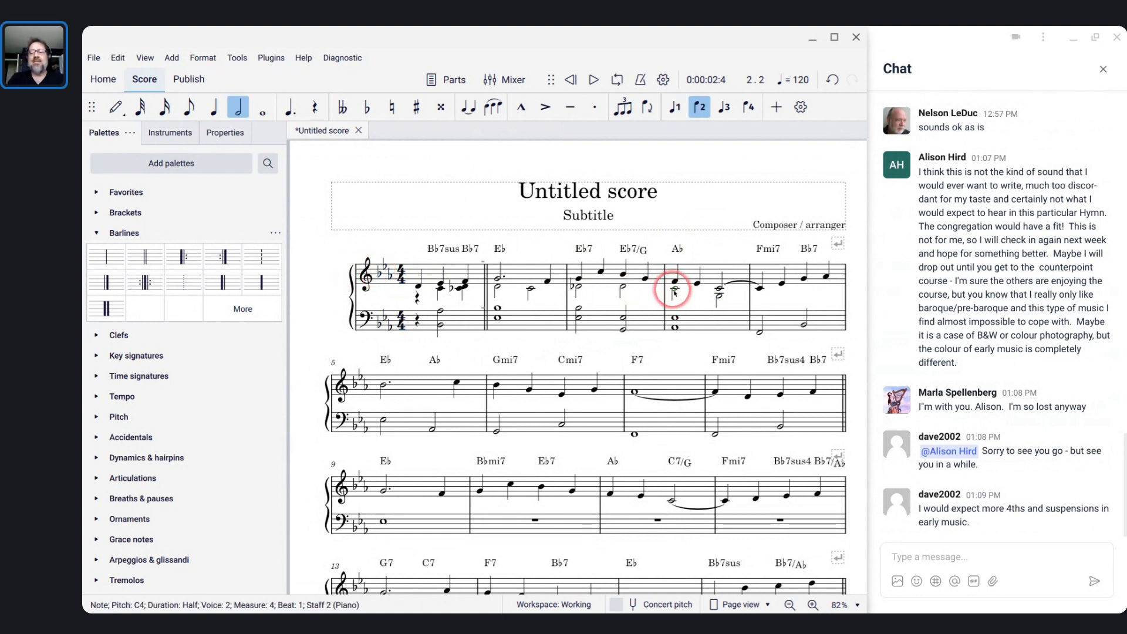
click(719, 296)
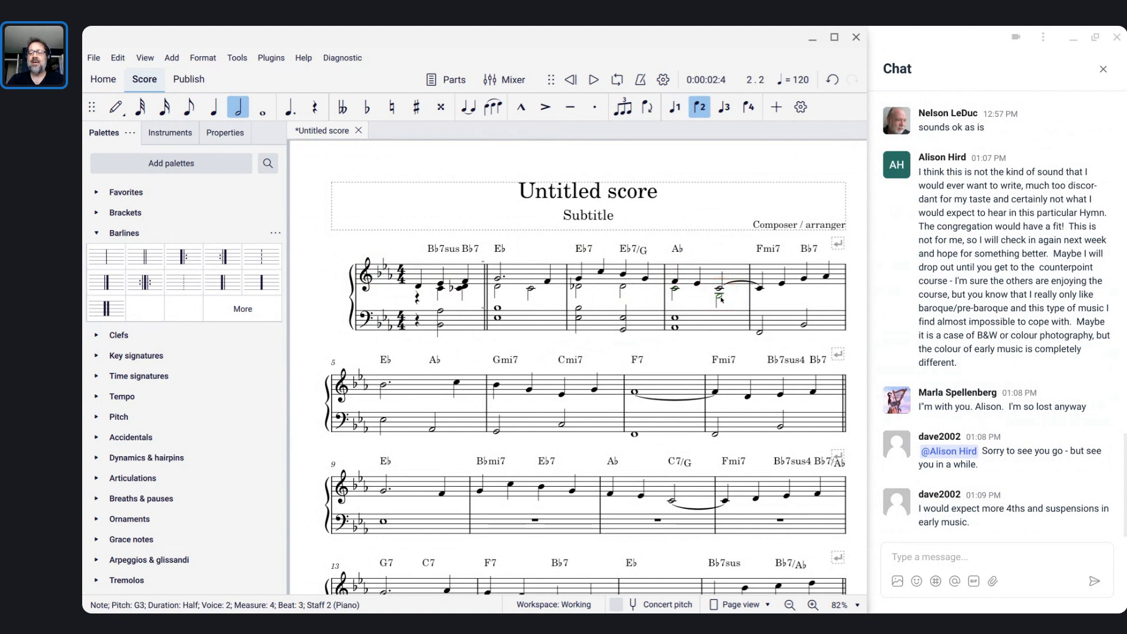
click(767, 278)
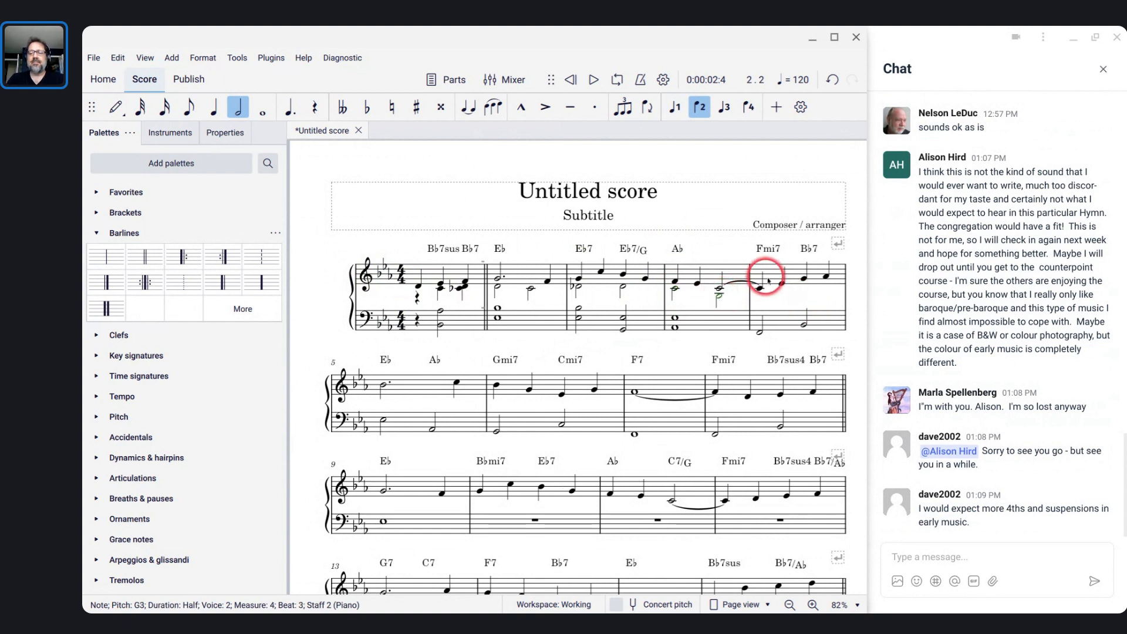
Add tenor notes to the bass staff half notes in measure 5: E♭3 on the Fmi7 chord and A♭3 on the B♭7 chord.
click(774, 328)
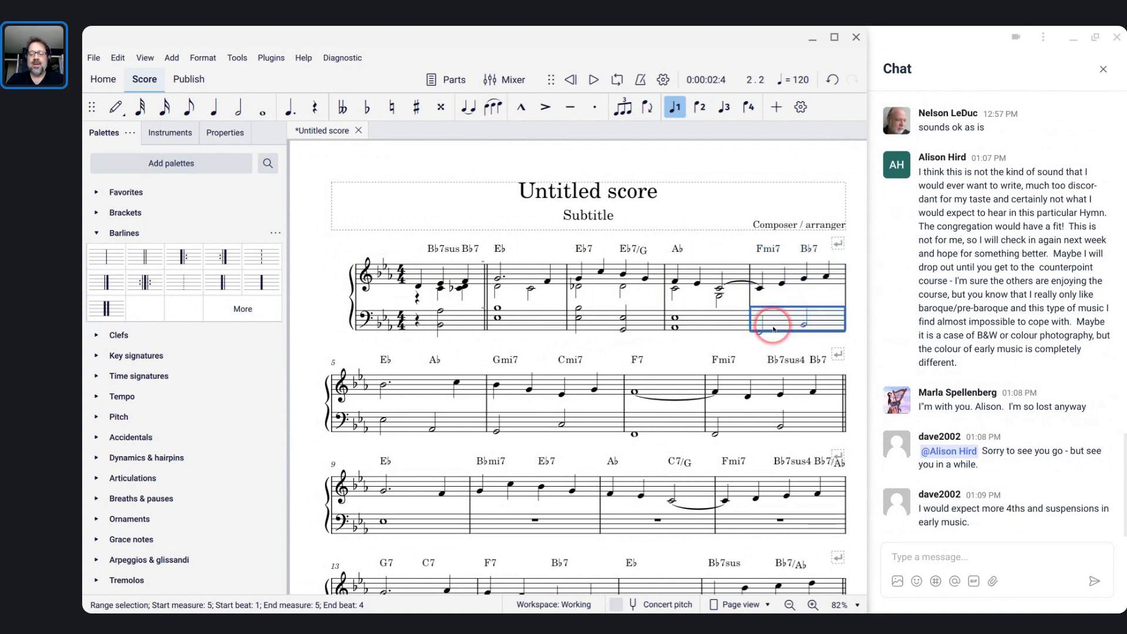
key(n)
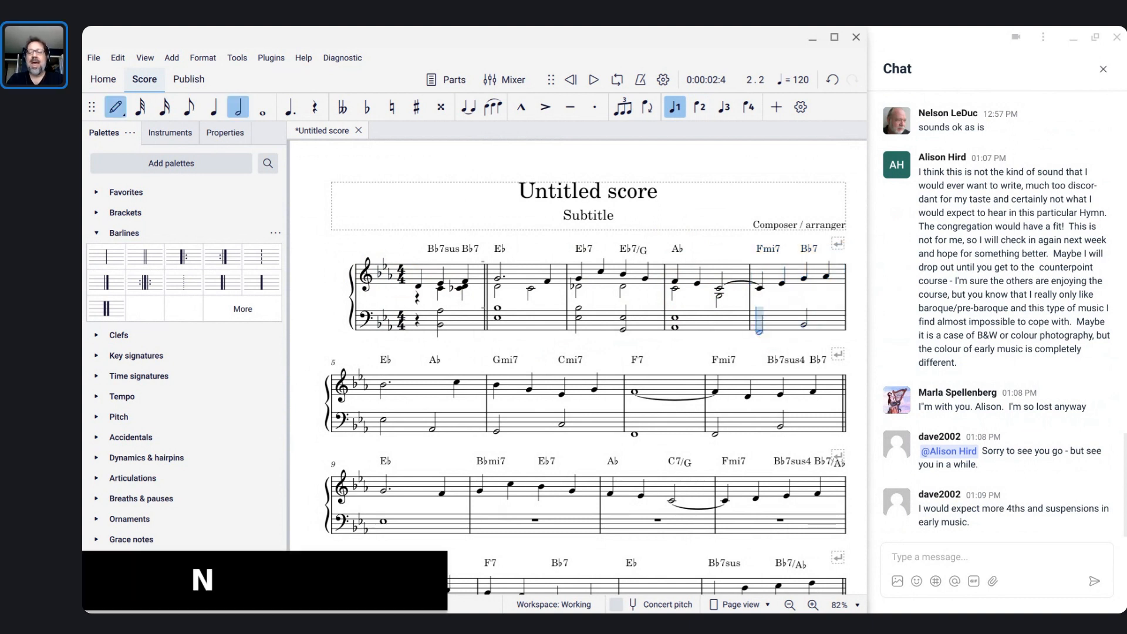
click(758, 327)
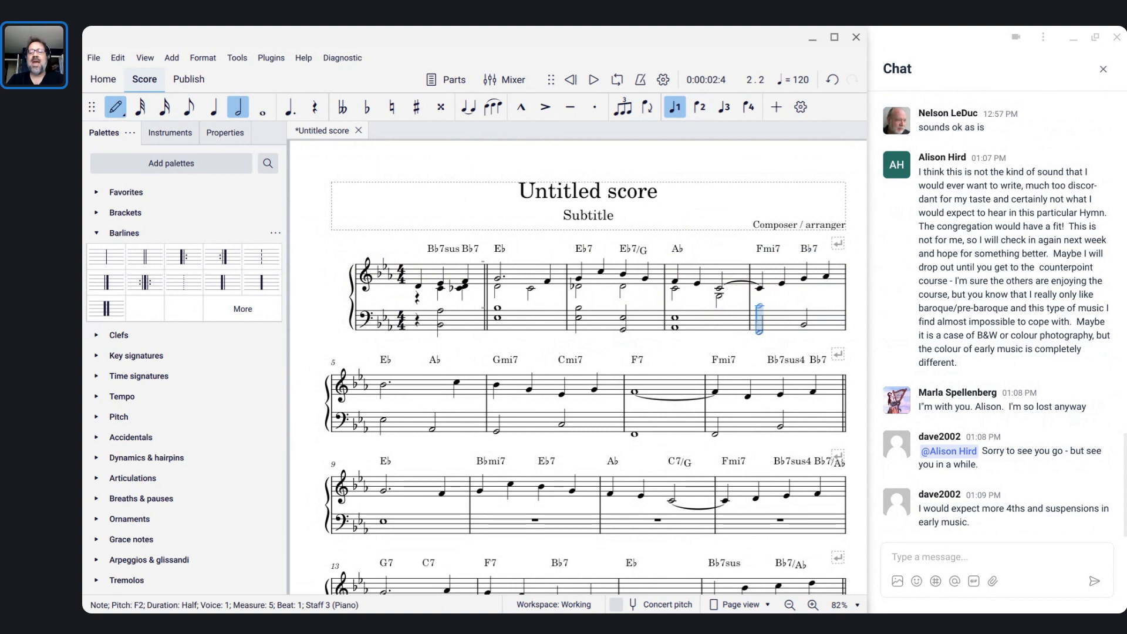
click(761, 285)
key(shift+e)
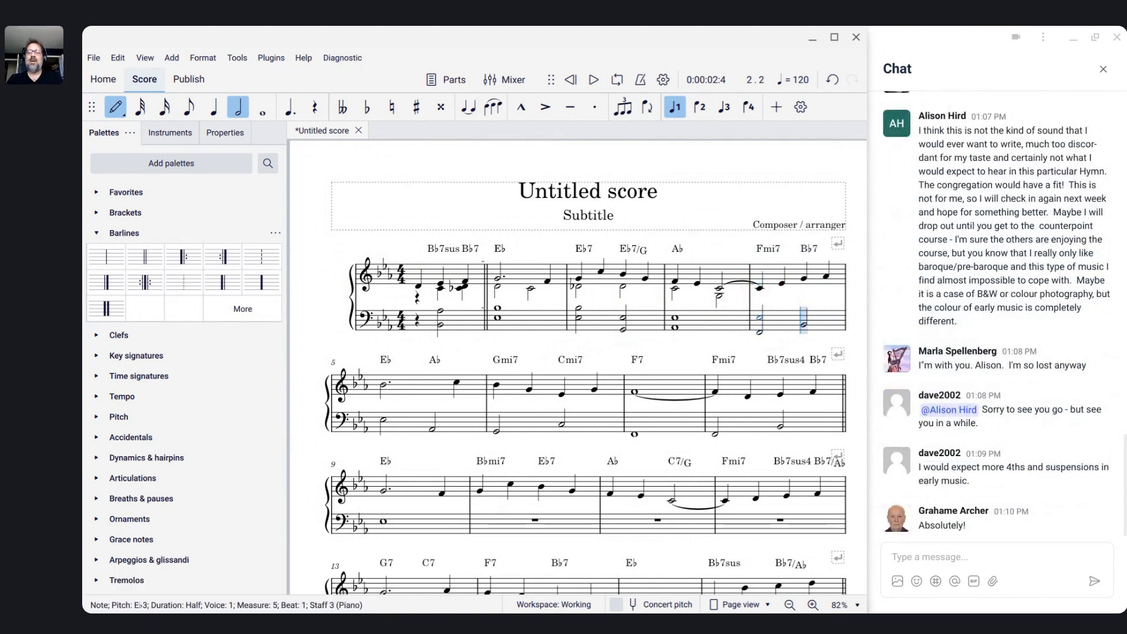
key(Right)
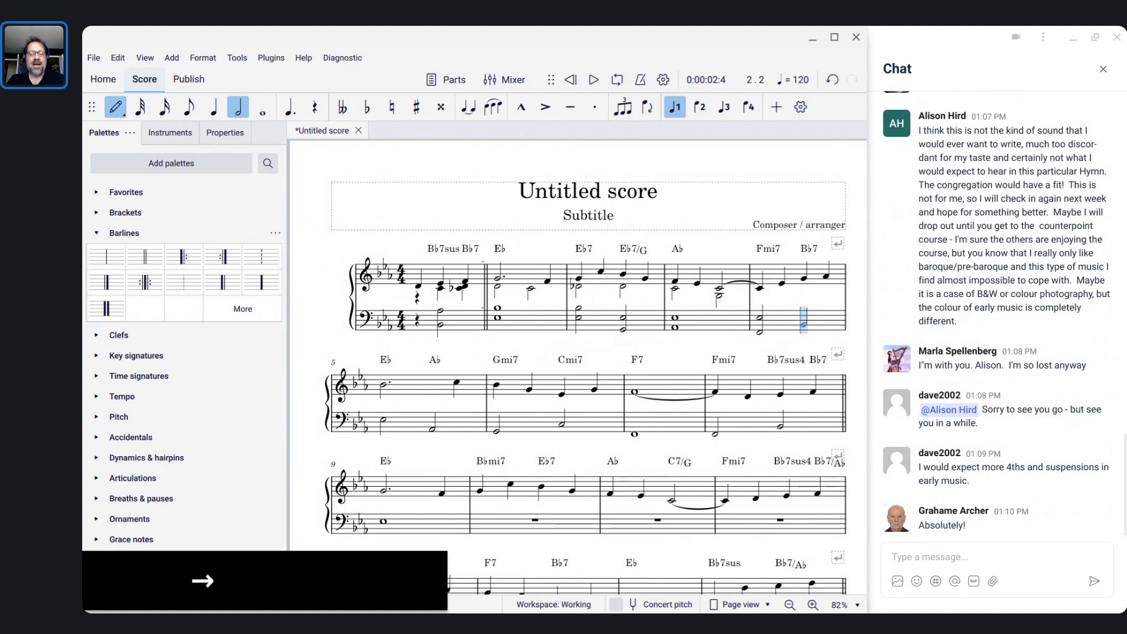
key(shift+a)
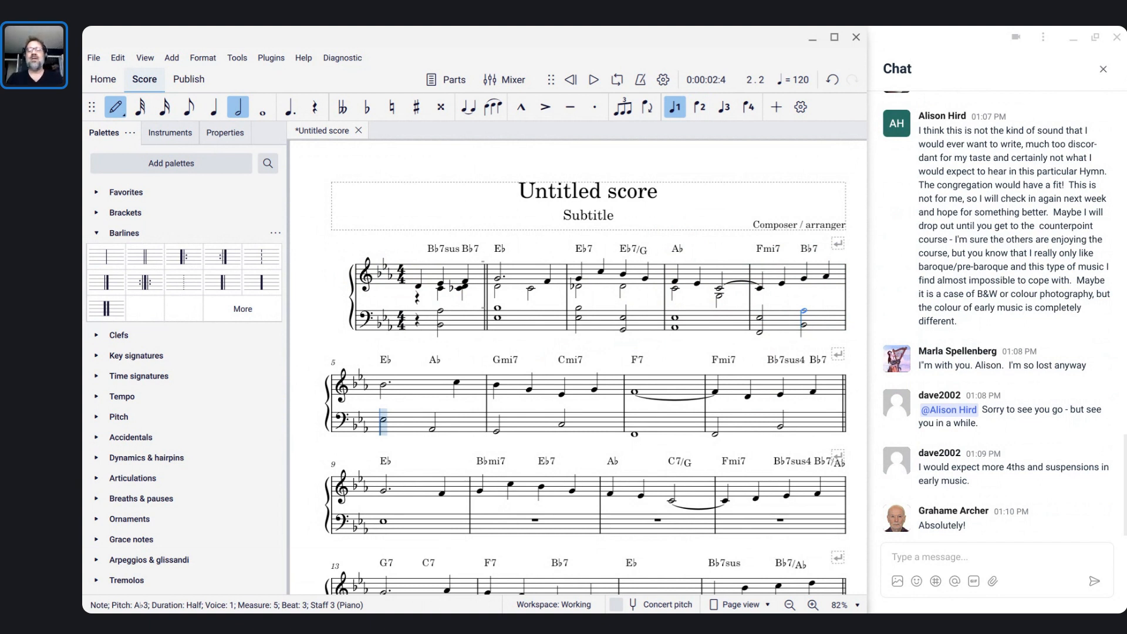
Examine the bass staff voicing from the A♭ chord to Fmi7 and B♭7, comparing E♭ and A♭ as the Fmi7 tenor note.
click(758, 324)
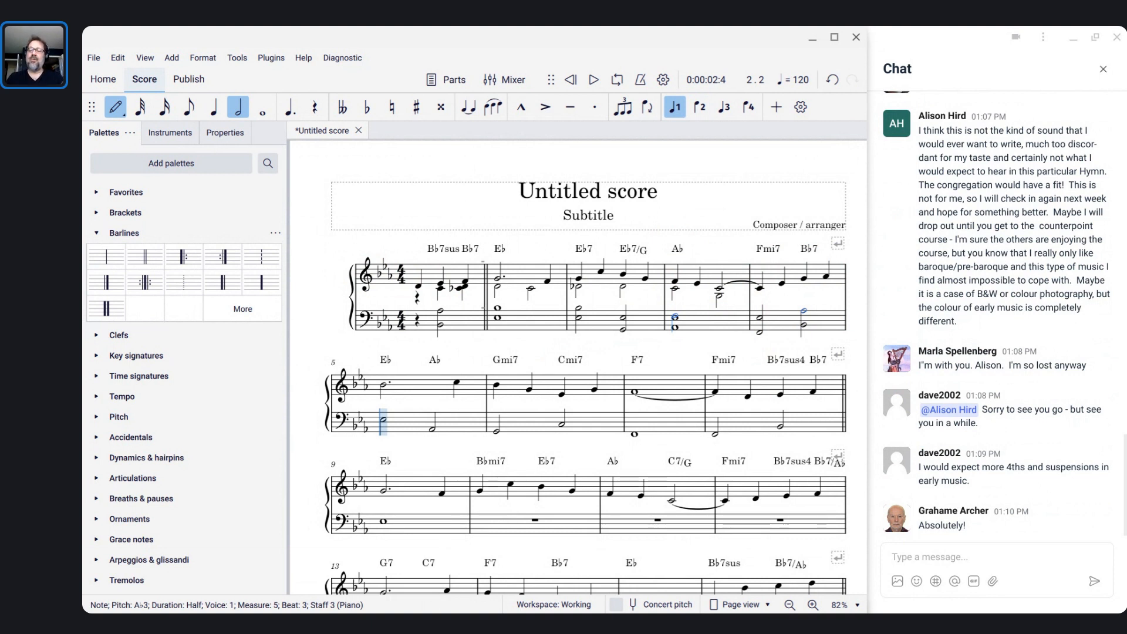
click(805, 318)
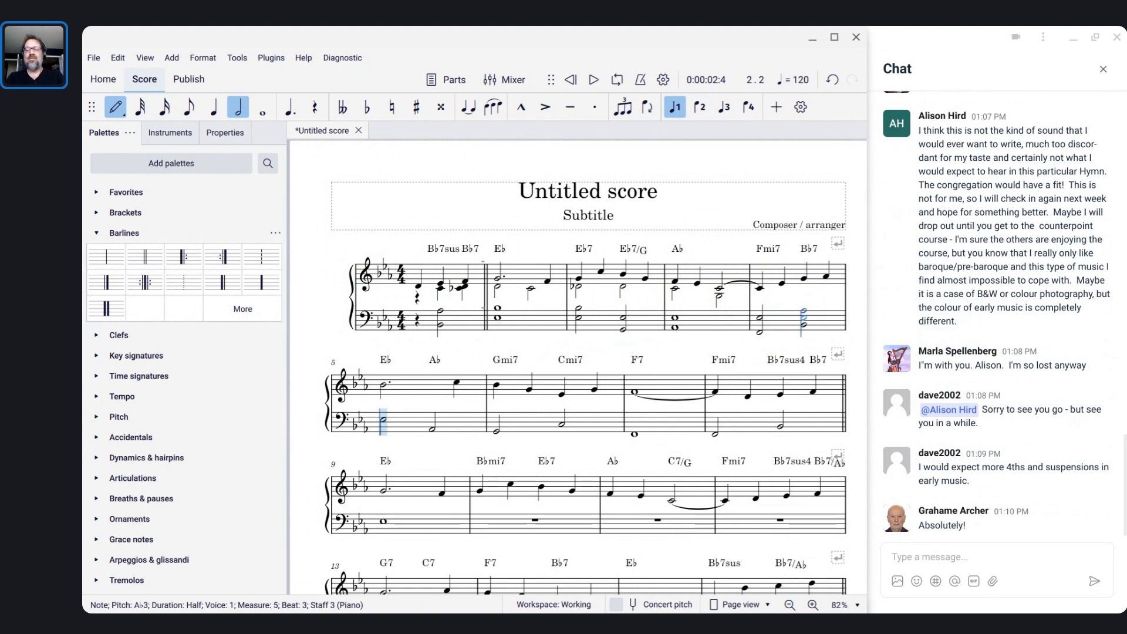
click(742, 321)
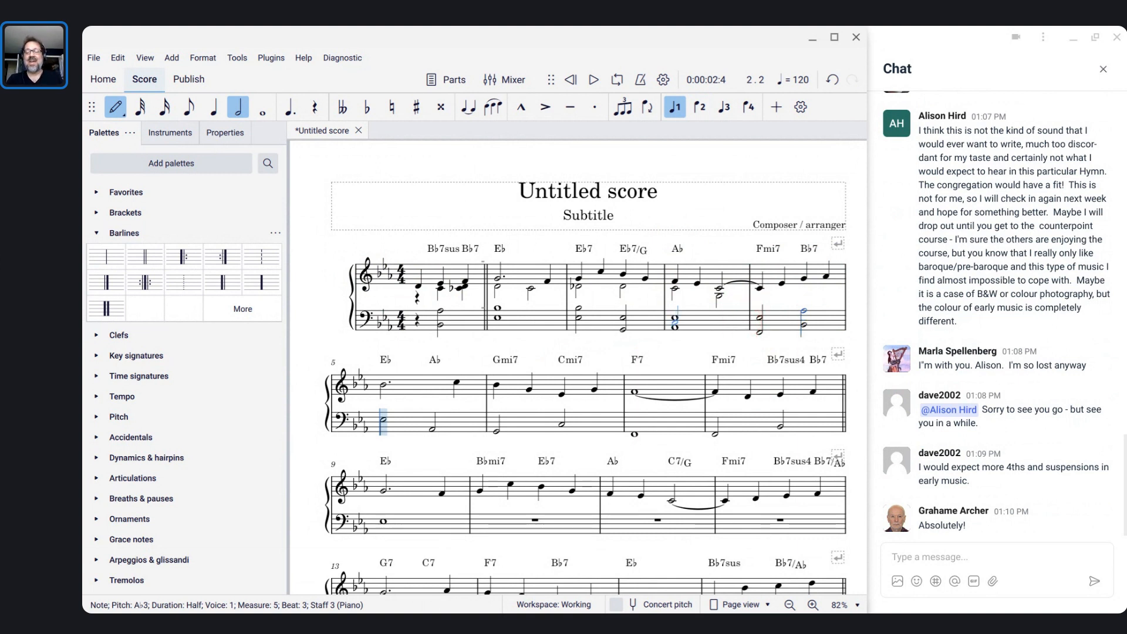
click(760, 312)
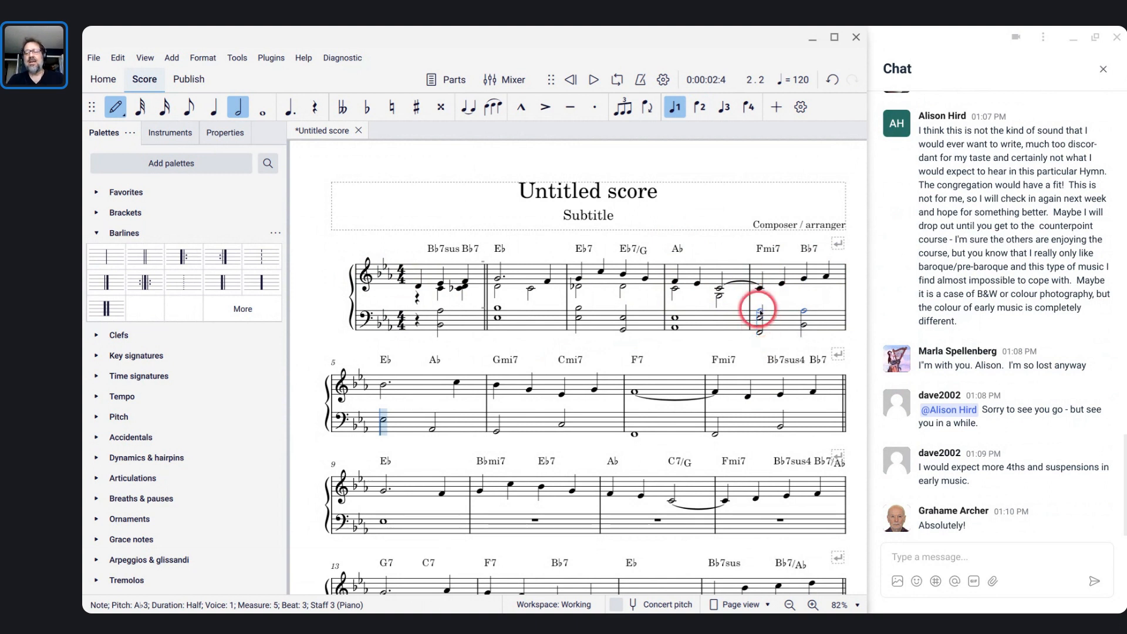
mouse_move(760, 311)
mouse_down()
mouse_move(760, 291)
mouse_move(759, 331)
mouse_up()
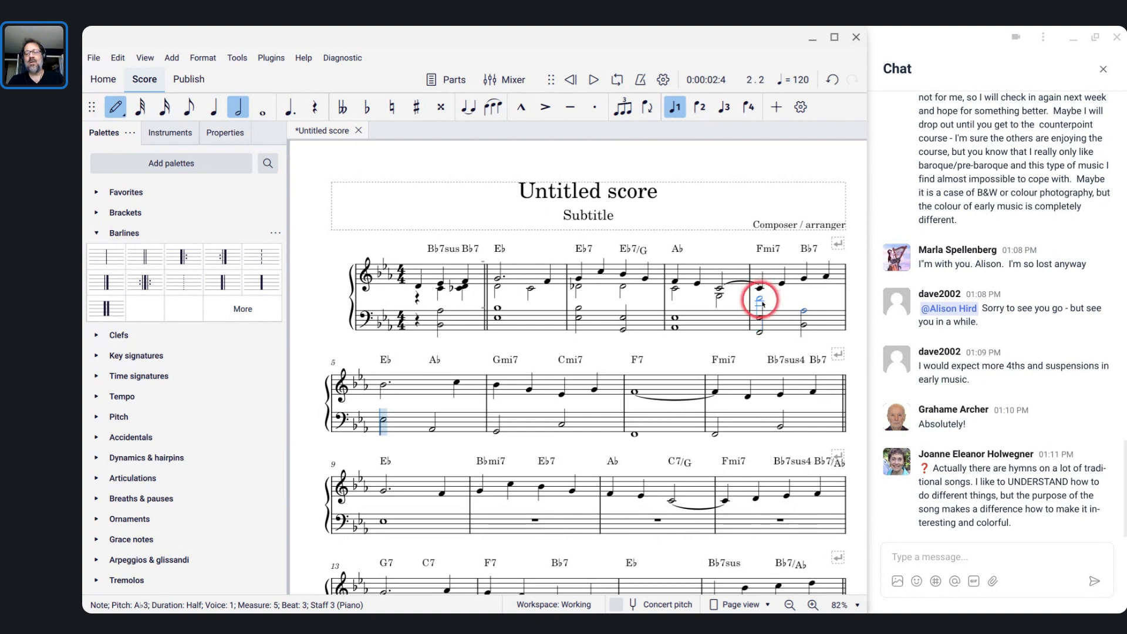
ctrl+scroll(758, 316, up, 5)
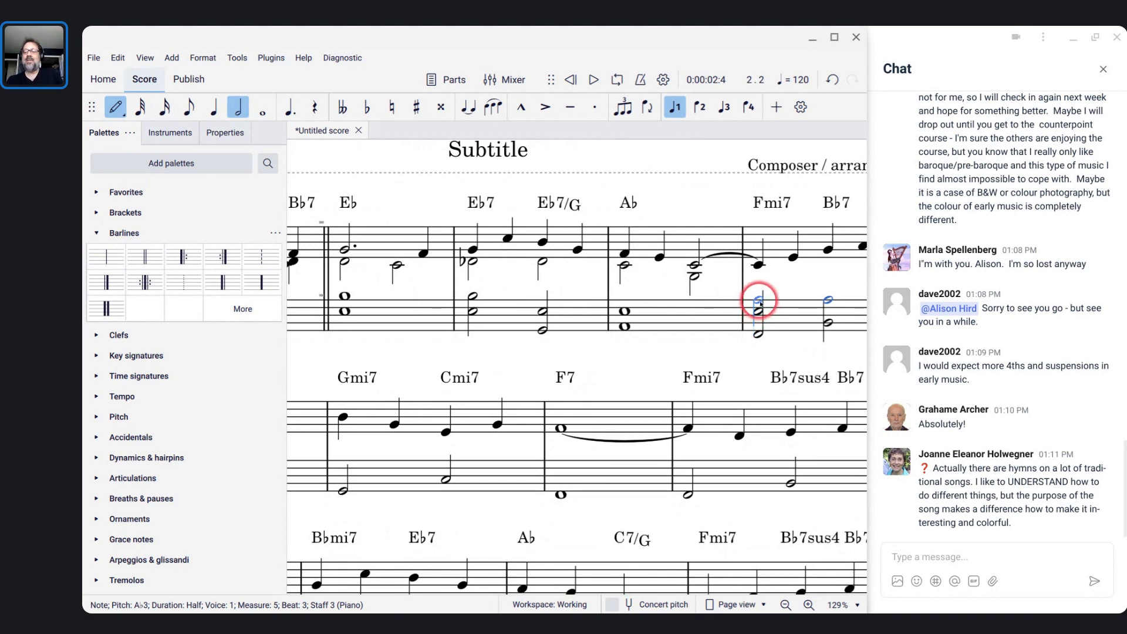
mouse_move(759, 303)
mouse_down()
mouse_move(756, 256)
mouse_move(746, 299)
mouse_move(763, 308)
mouse_up()
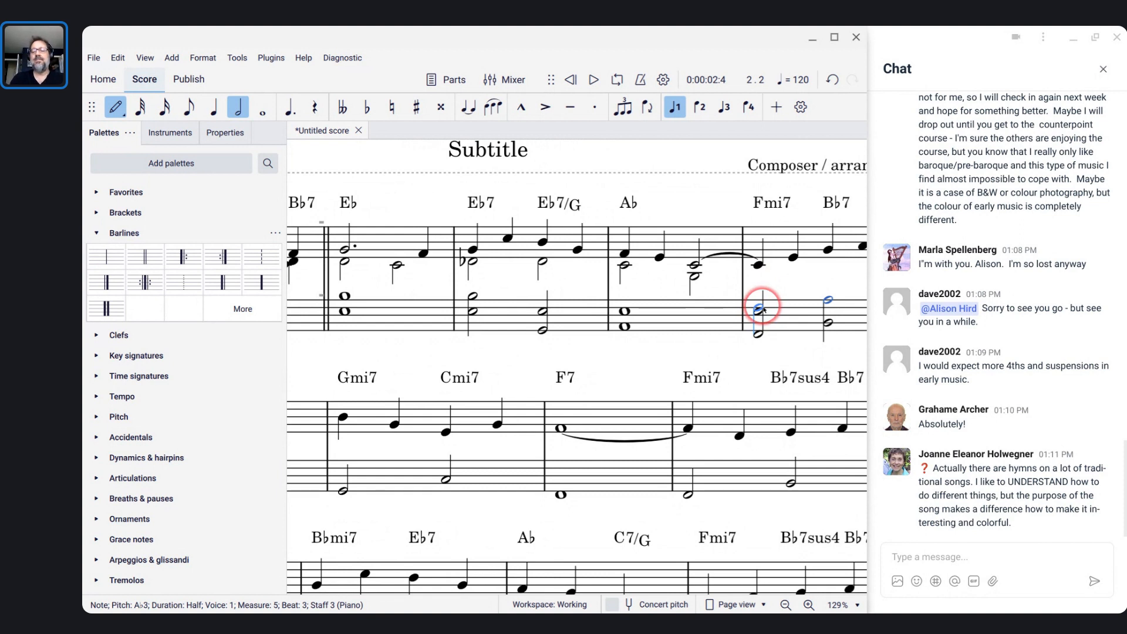
scroll(763, 308, up, 2)
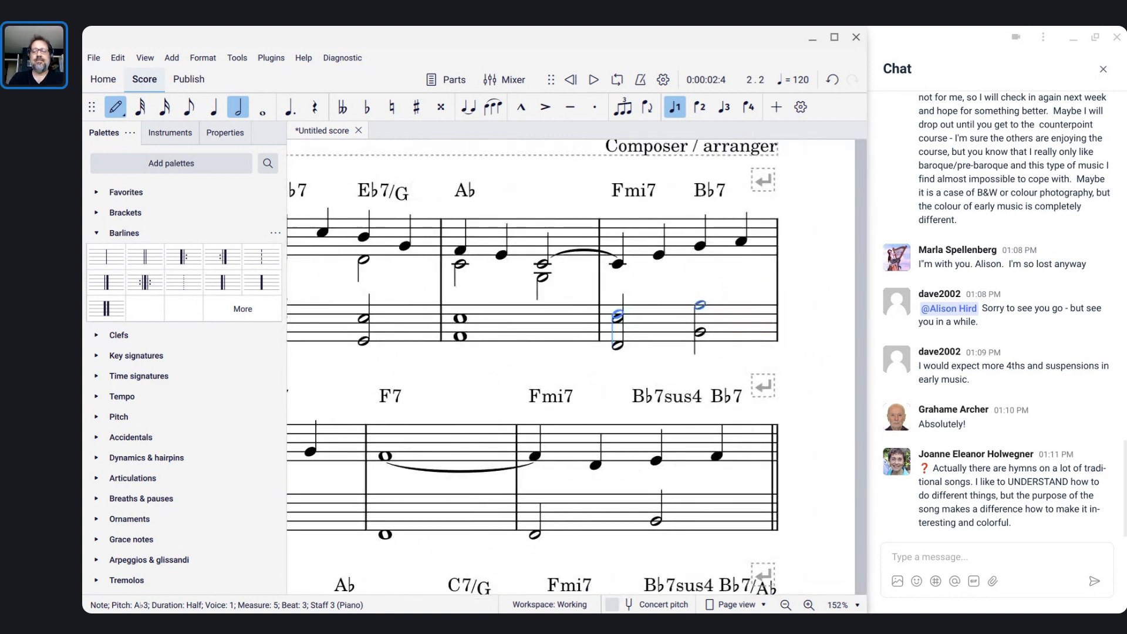
key(Escape)
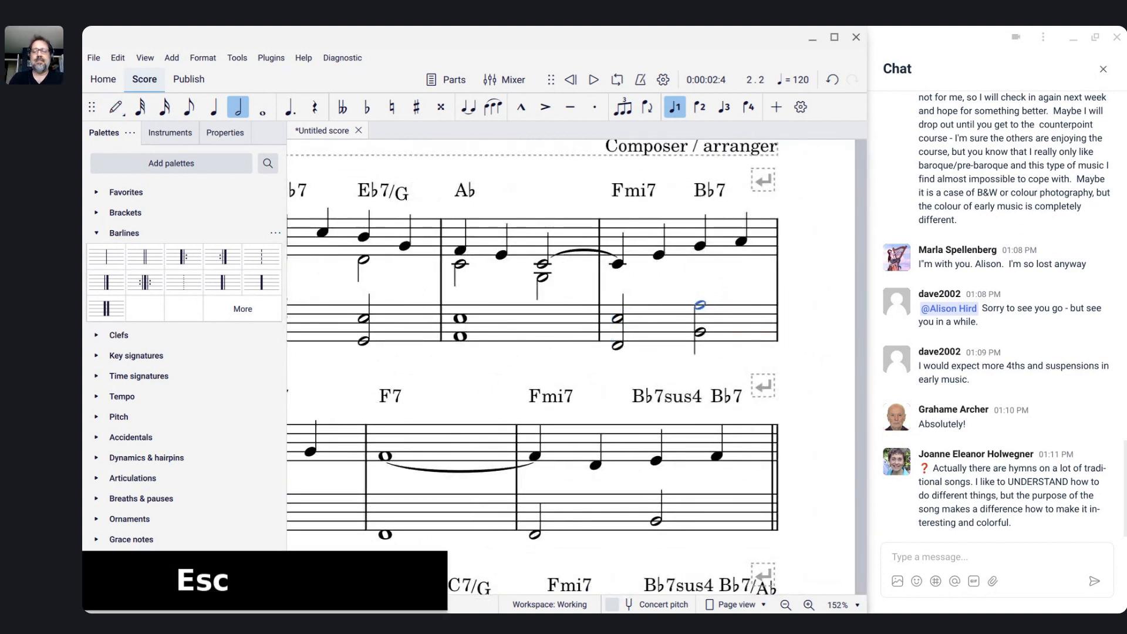
click(618, 318)
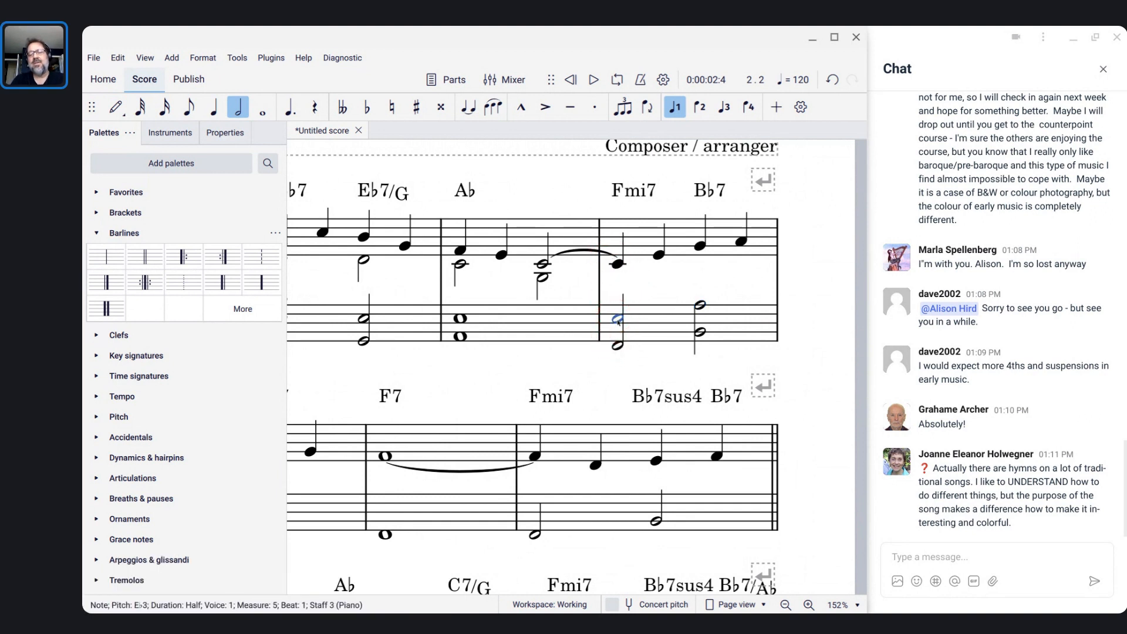
click(618, 320)
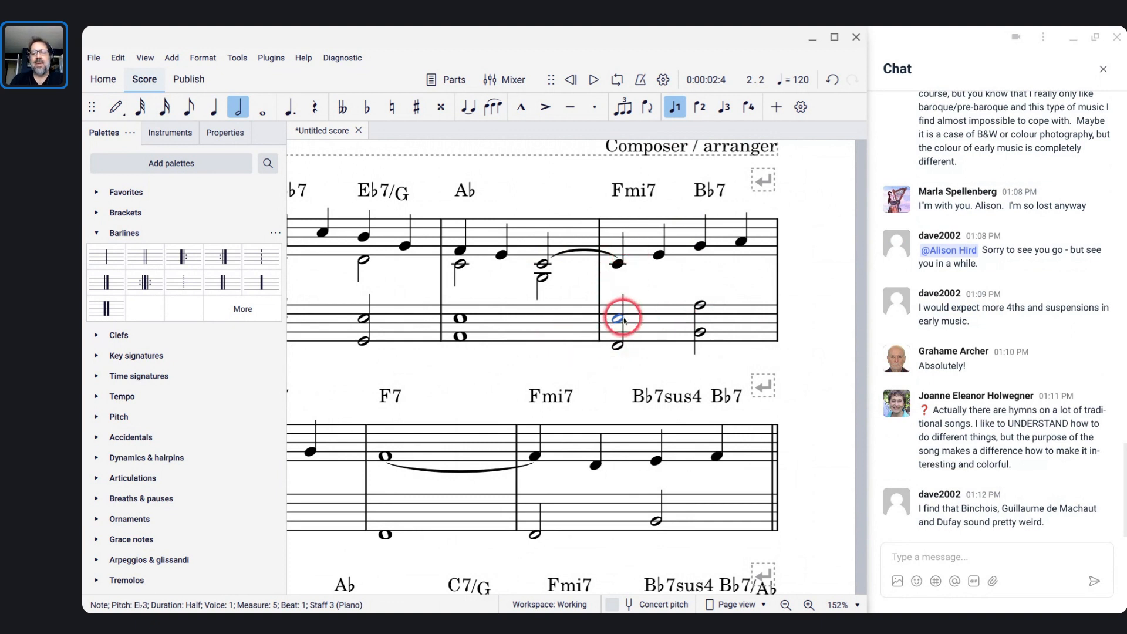
Enter a voice 2 half note A♭3 on the treble staff at beat 1 of measure 5, under the Fmi7 chord.
click(648, 236)
key(n)
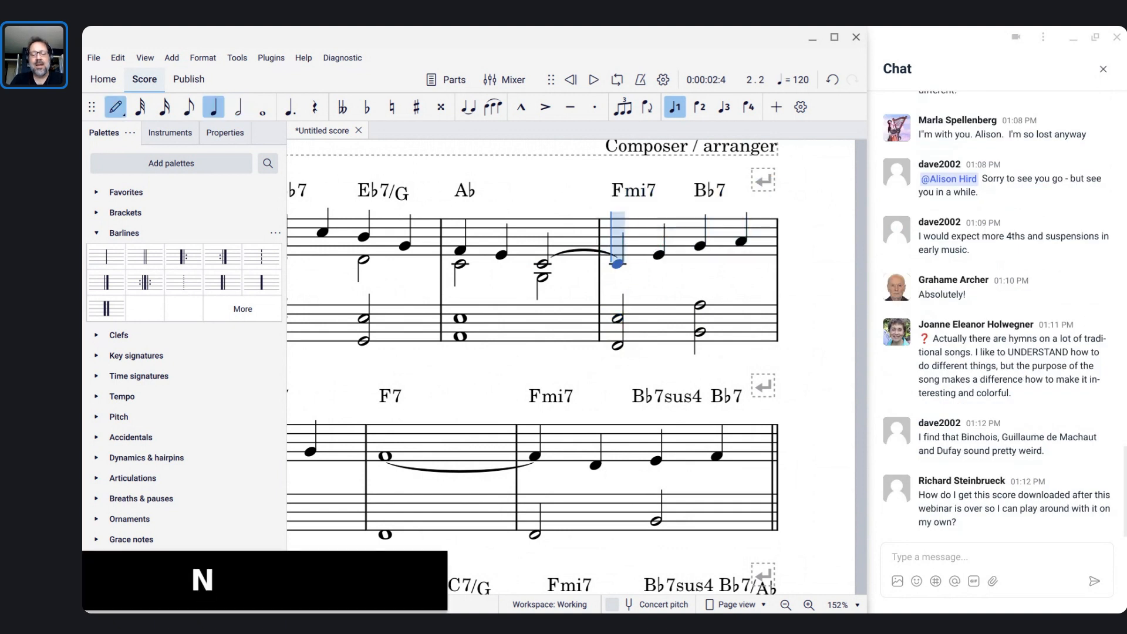
key(ctrl+alt+2)
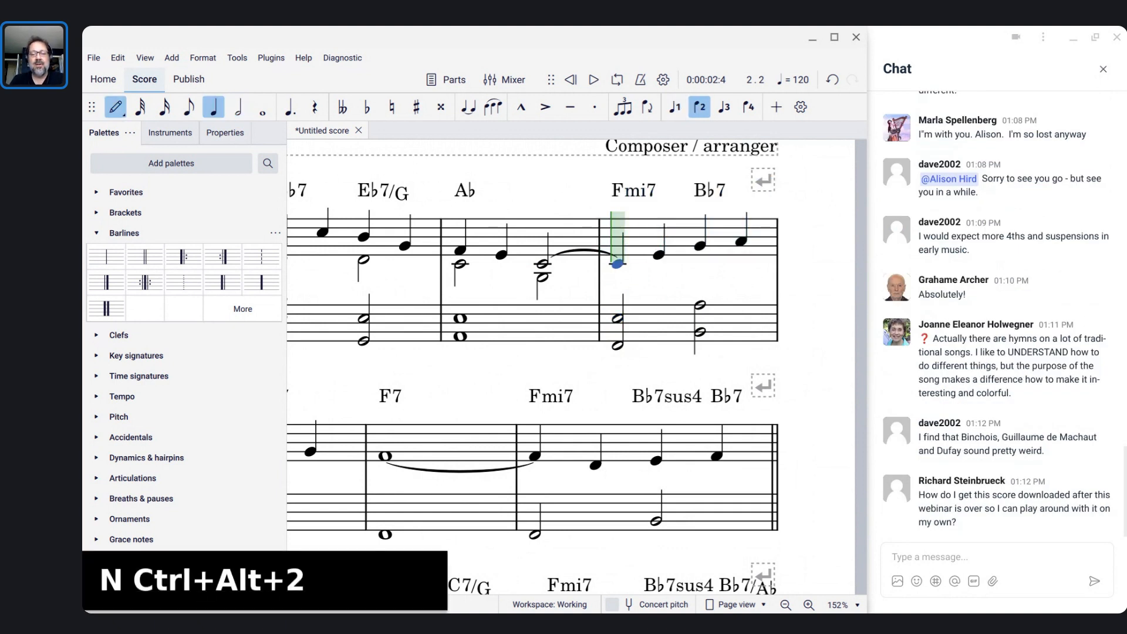
key(6)
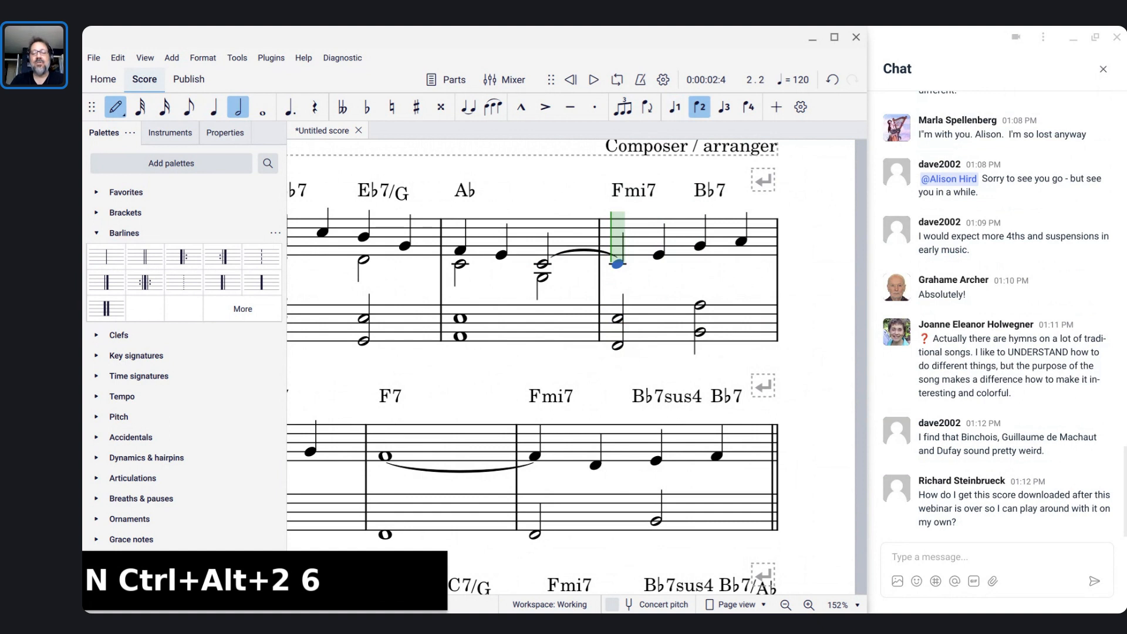
key(6)
key(a)
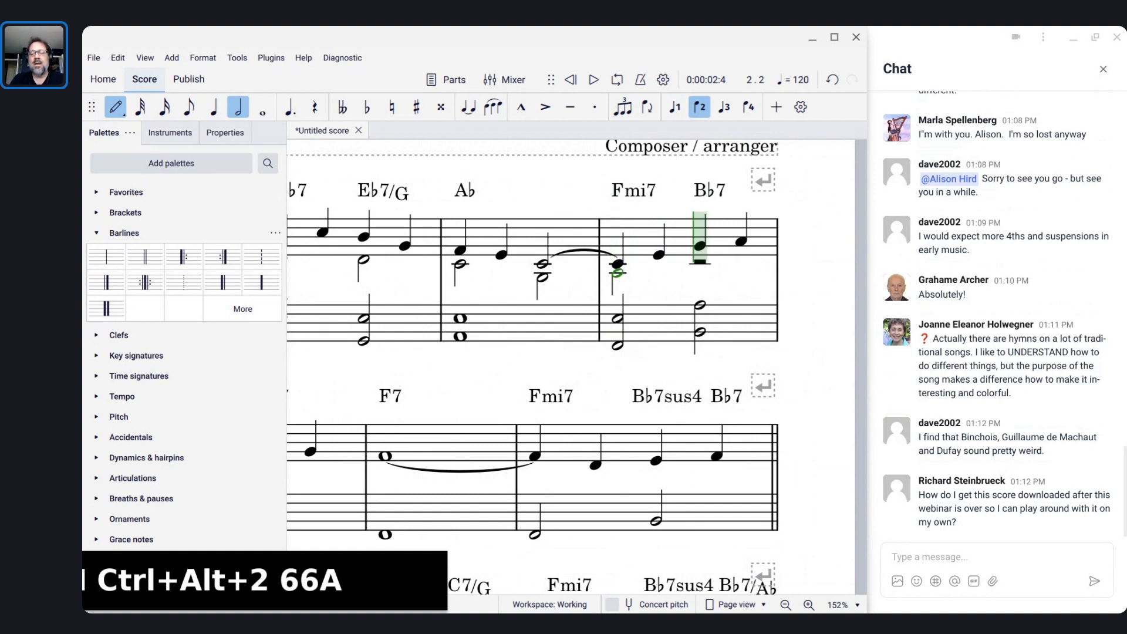
click(616, 272)
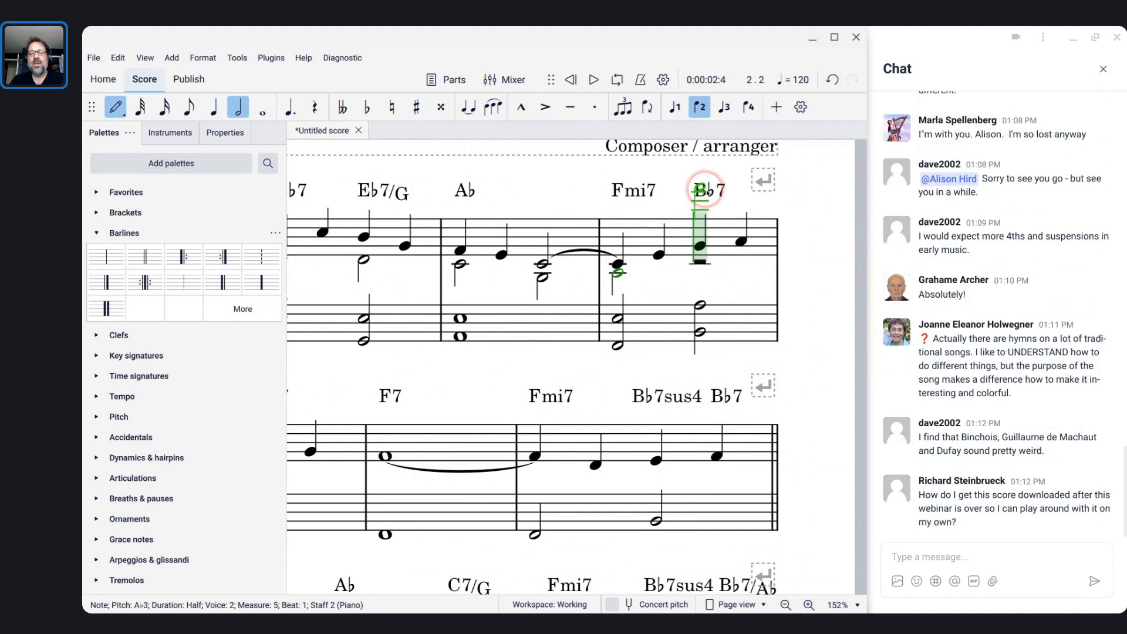
Enter a voice 2 half note D4 on the treble staff at beat 3 of measure 5, under the B♭7 chord.
key(d)
key(Escape)
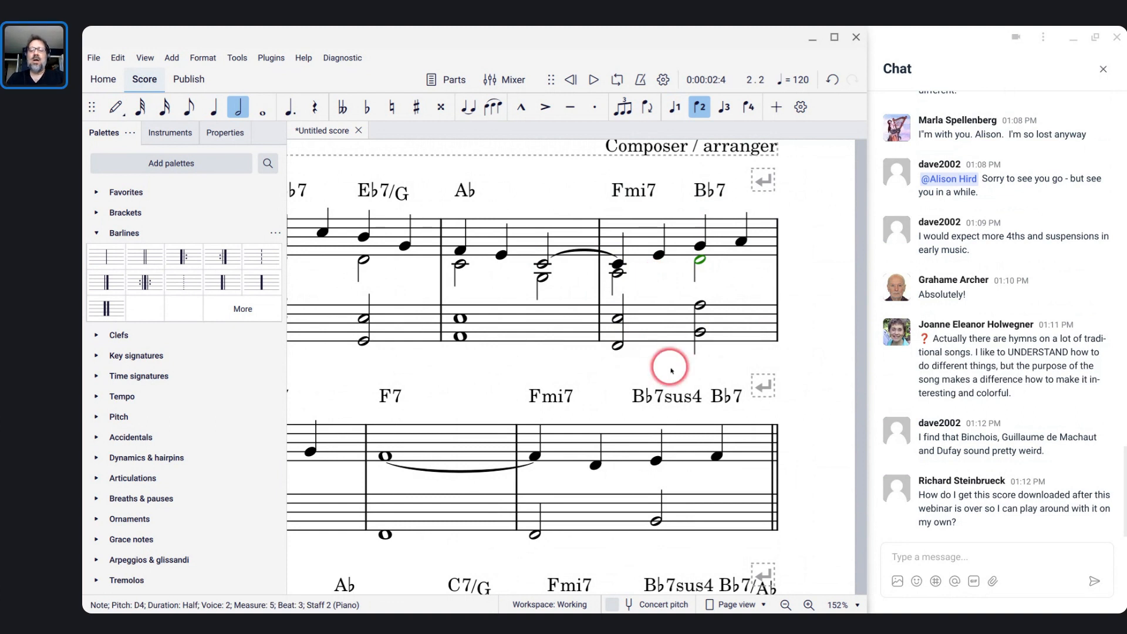
Review the alto and tenor voicing across the first system, from the B♭7sus pickup to the B♭7 chord in measure 5.
ctrl+scroll(670, 370, down, 5)
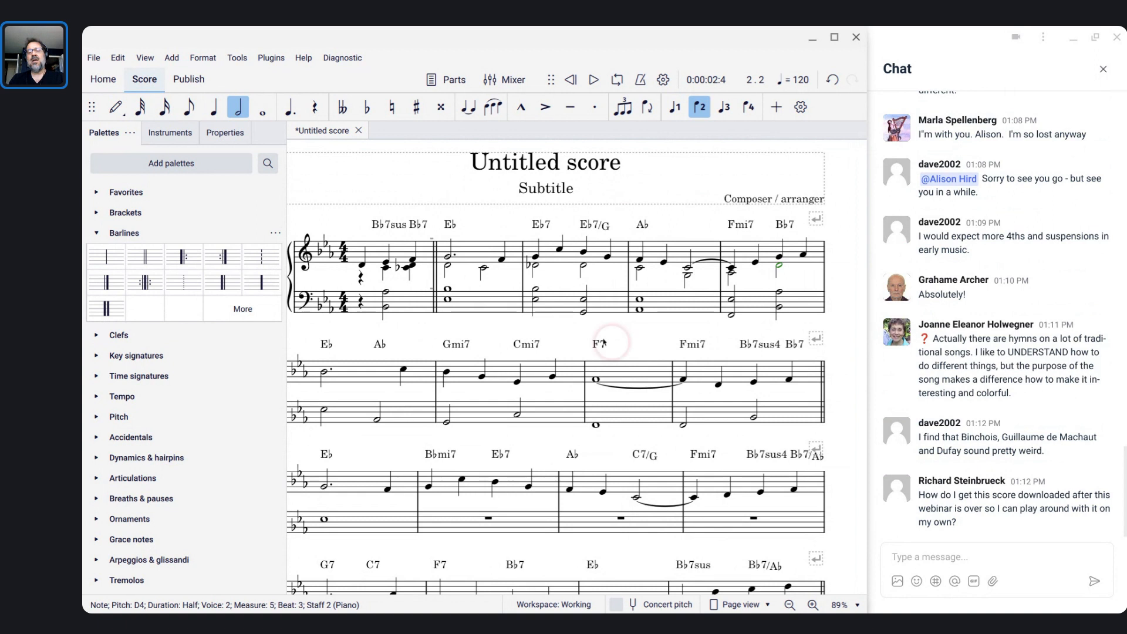
ctrl+scroll(573, 296, up, 3)
scroll(575, 300, right, 1)
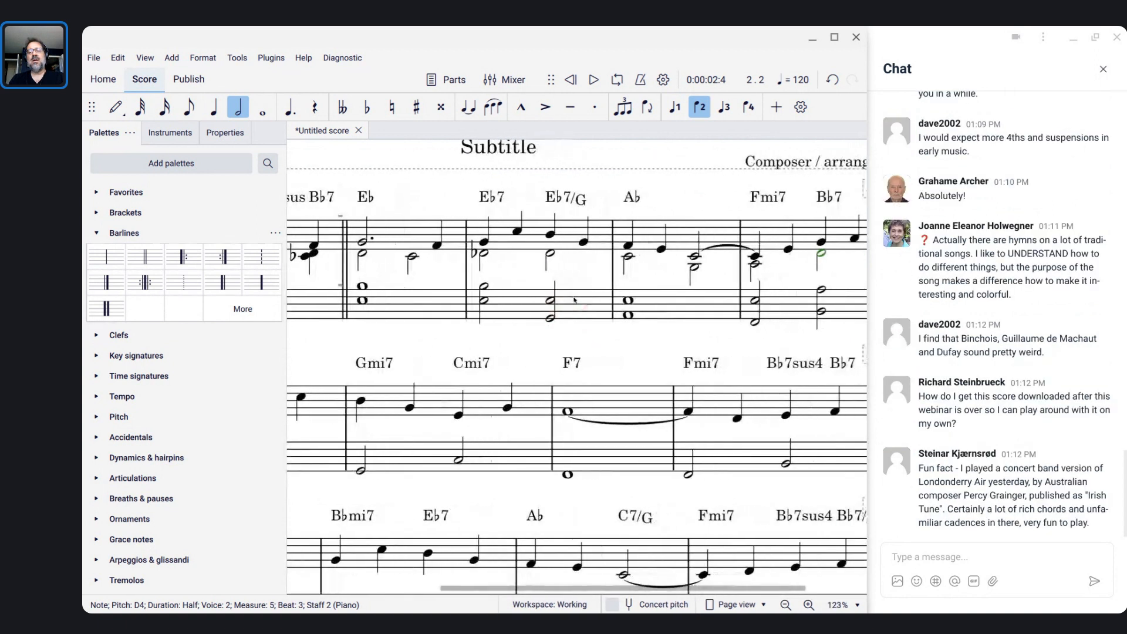
scroll(574, 299, down, 1)
scroll(574, 300, right, 1)
scroll(574, 300, up, 1)
scroll(576, 367, up, 1)
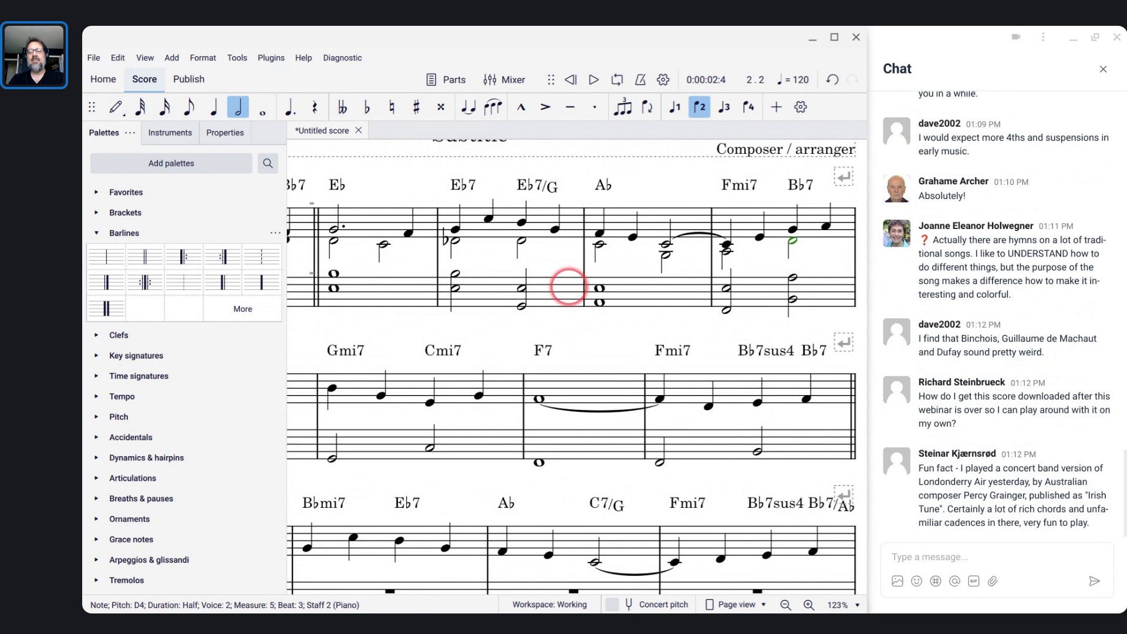
ctrl+scroll(567, 286, down, 2)
scroll(576, 367, left, 1)
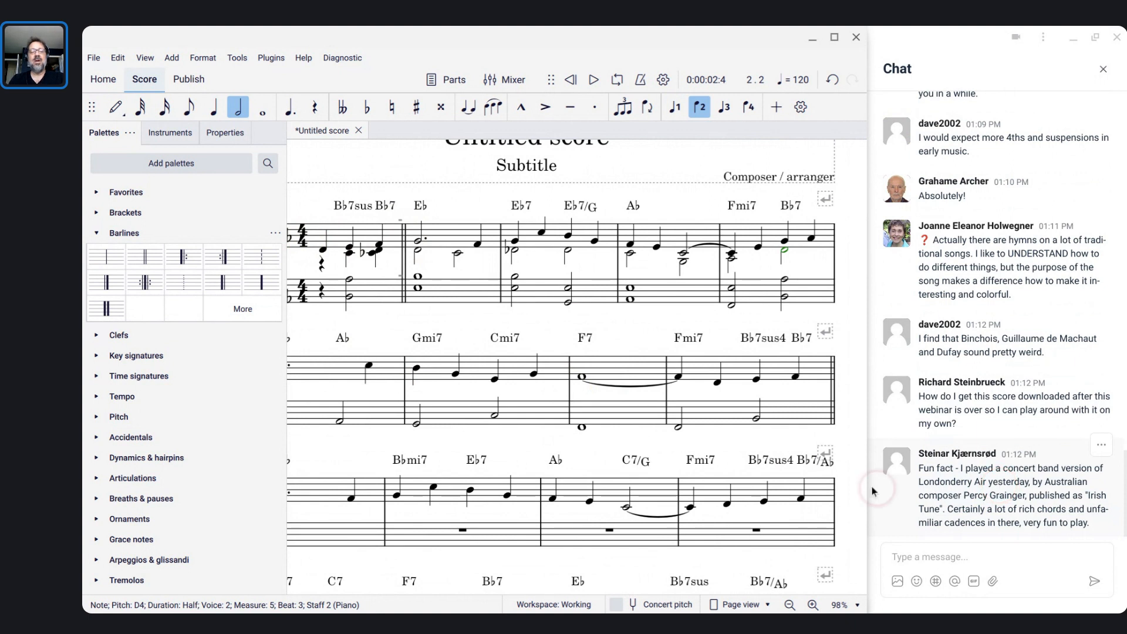
Examine the time signature and key signature at the start of the first system.
click(301, 238)
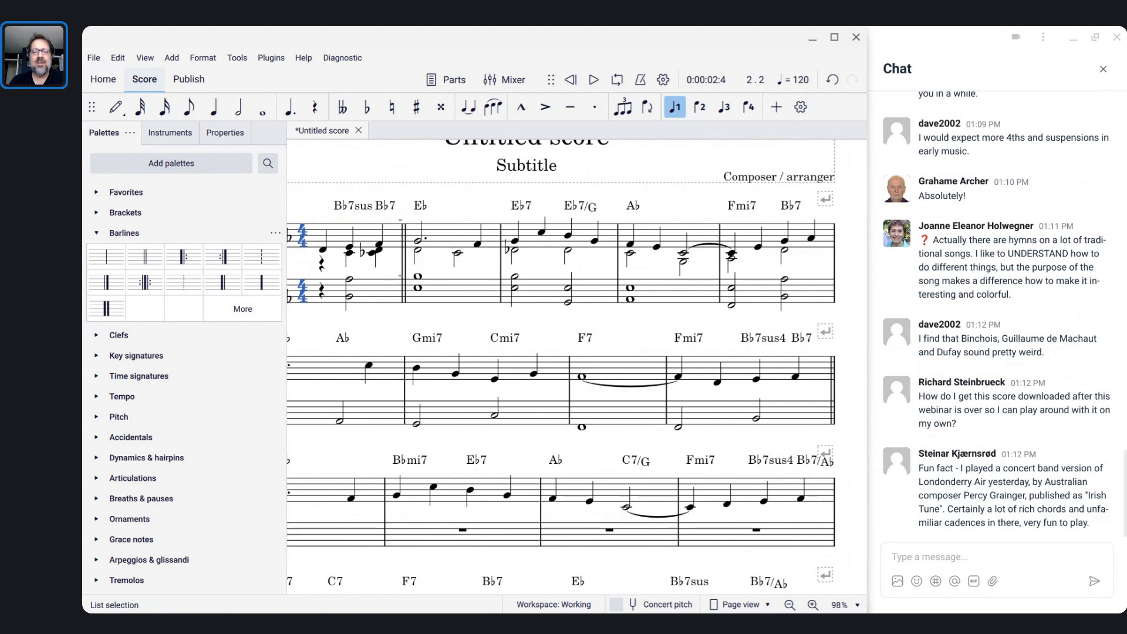
click(304, 233)
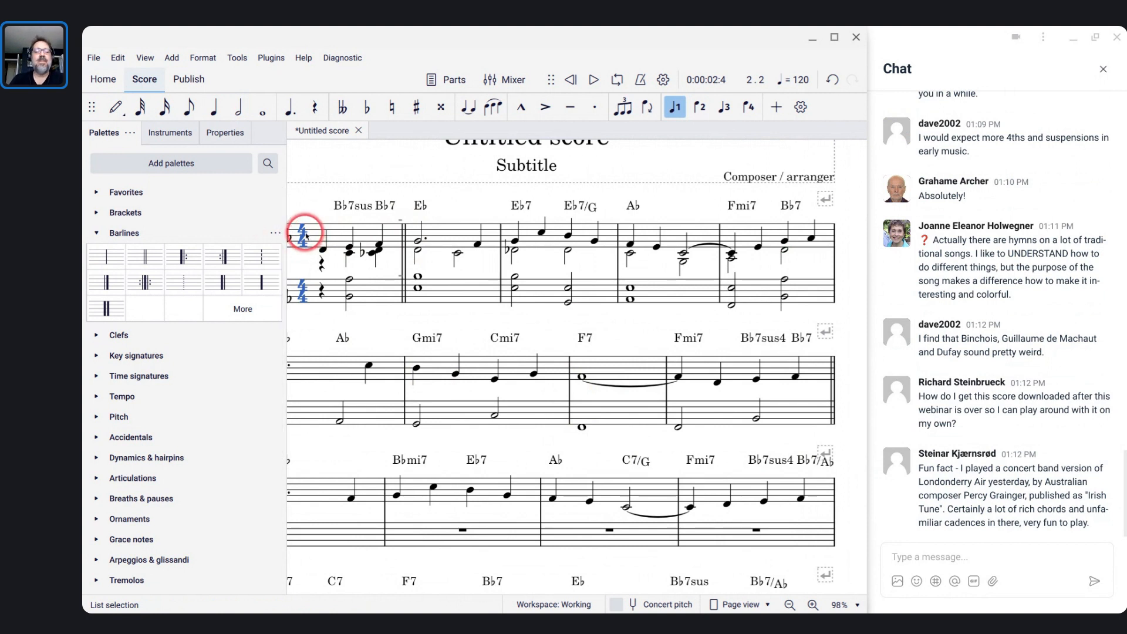
scroll(306, 235, up, 1)
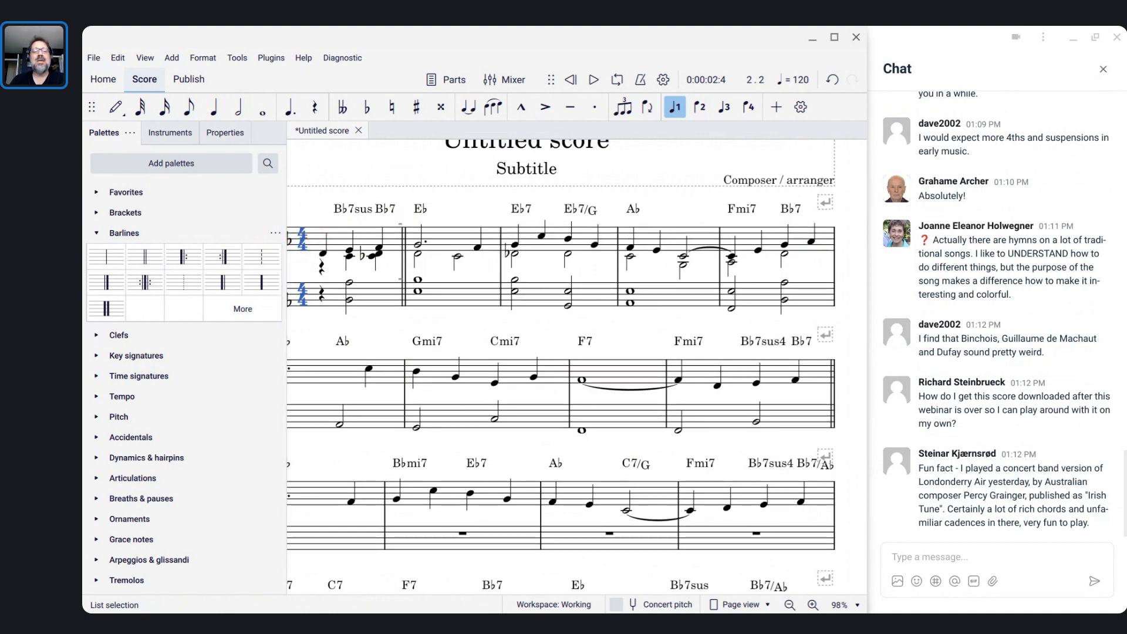
scroll(305, 236, left, 1)
scroll(305, 235, down, 1)
click(303, 224)
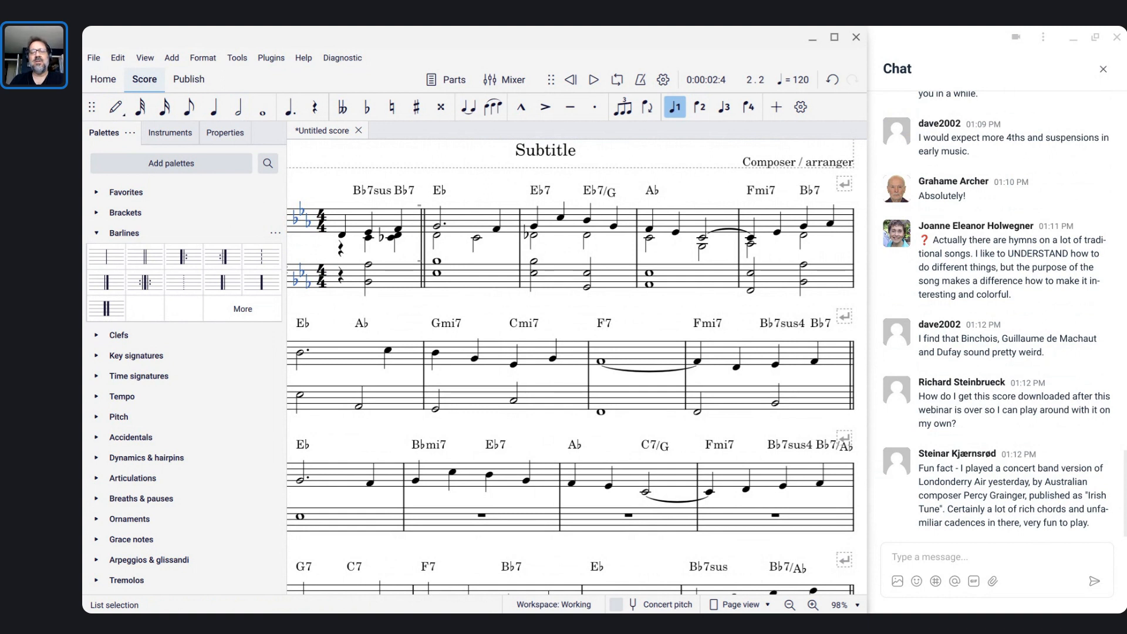
key(ctrl+plus)
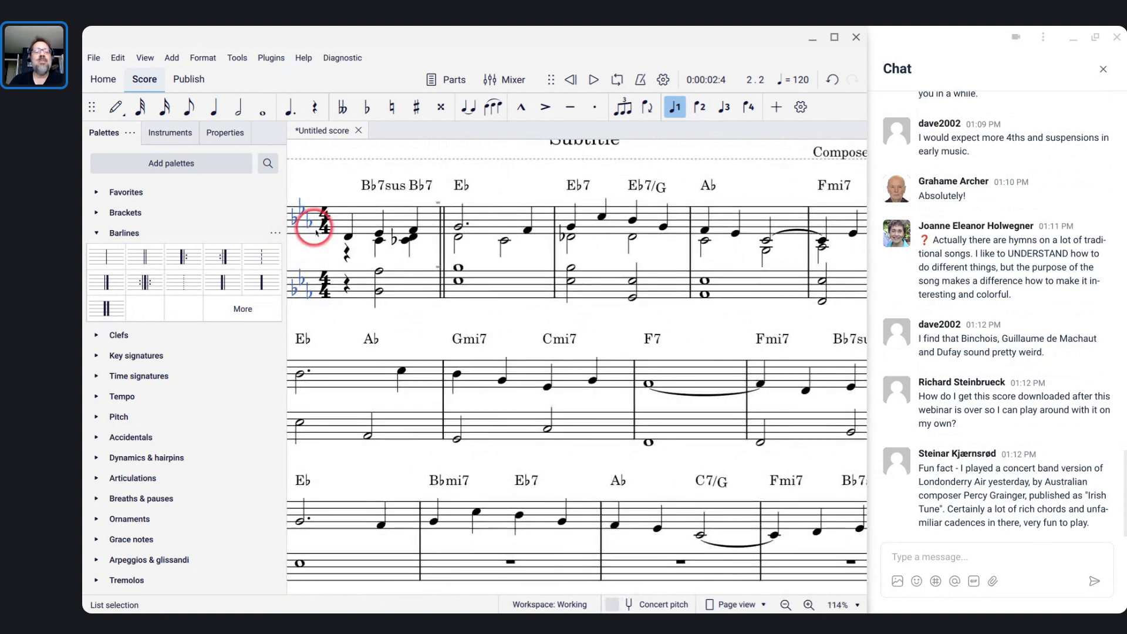
scroll(462, 279, down, 2)
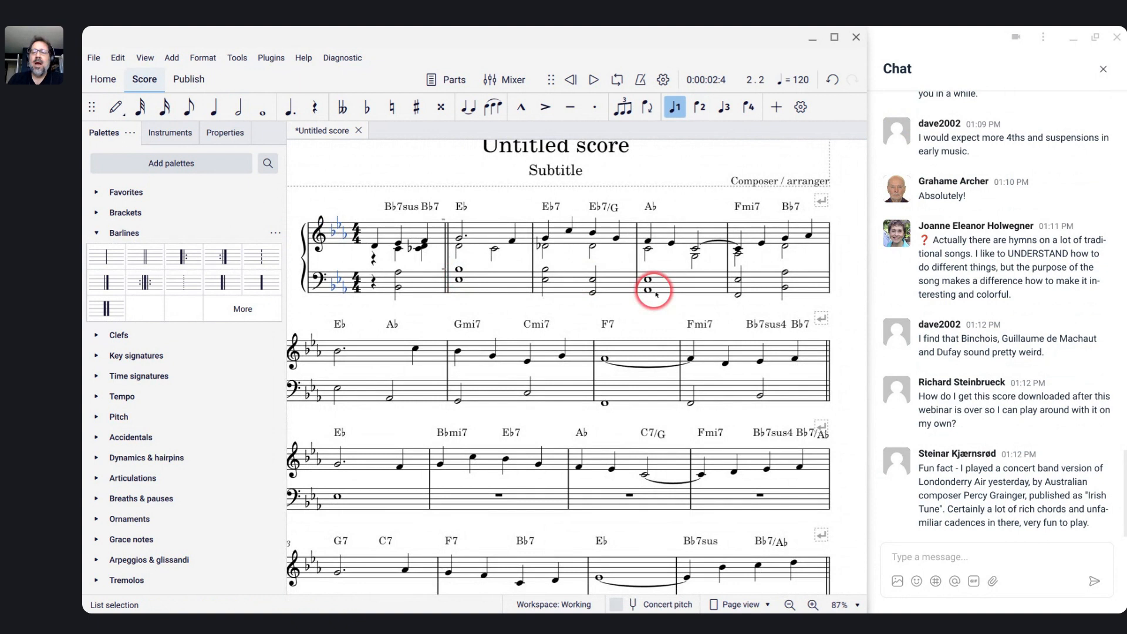
Examine the treble staff notes of measure 5 under the Fmi7 and B♭7 chords, comparing them with the preceding measures.
scroll(652, 293, up, 4)
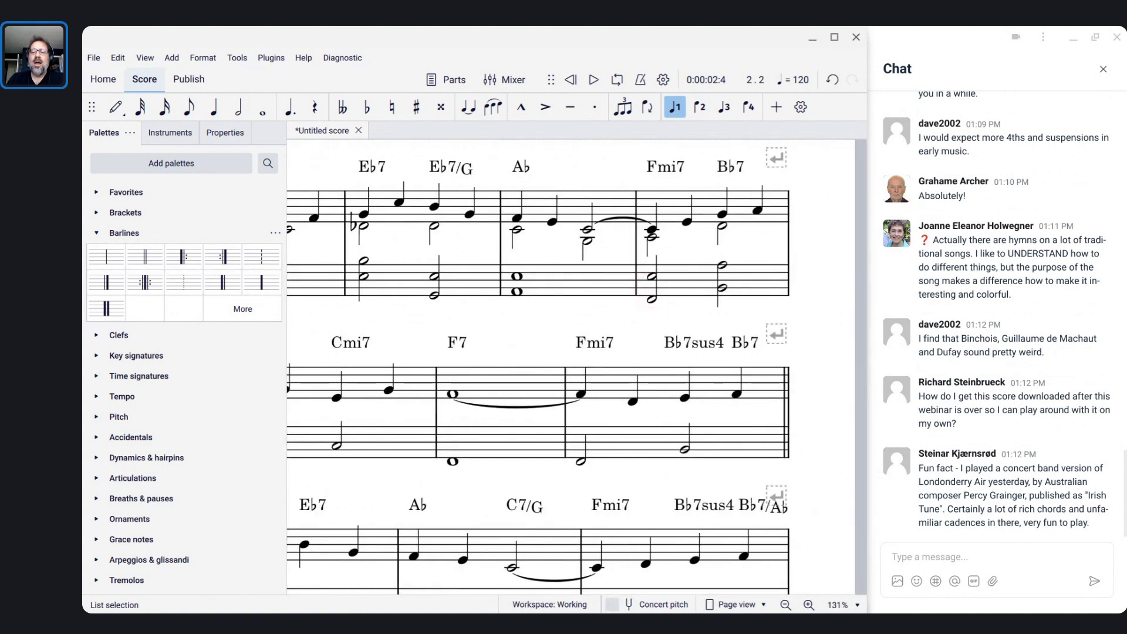
click(675, 204)
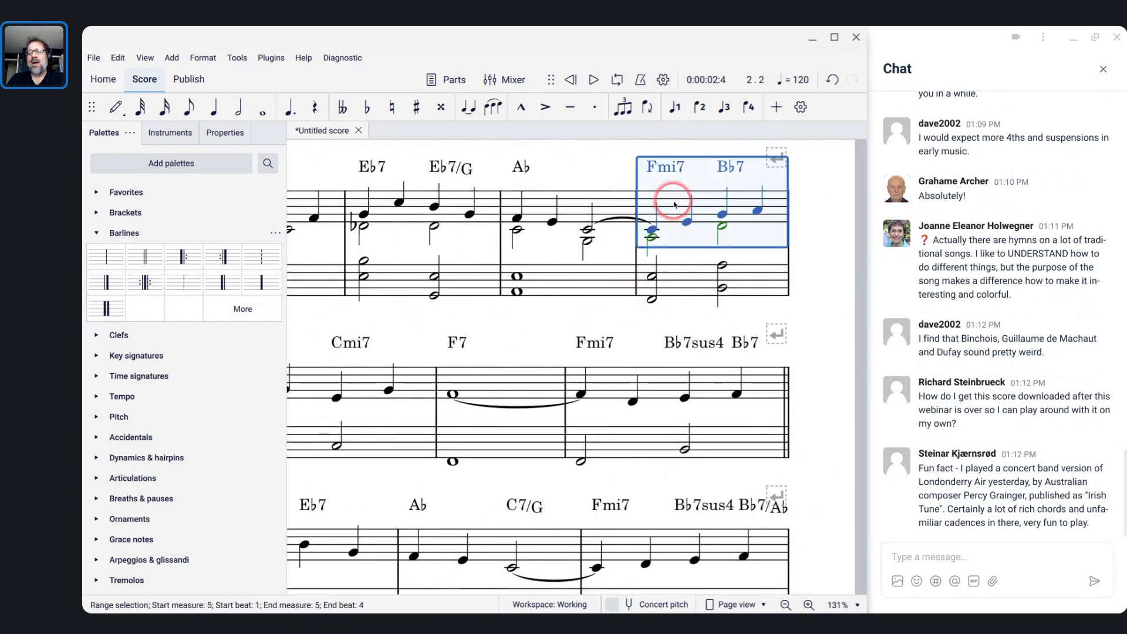
scroll(674, 204, up, 2)
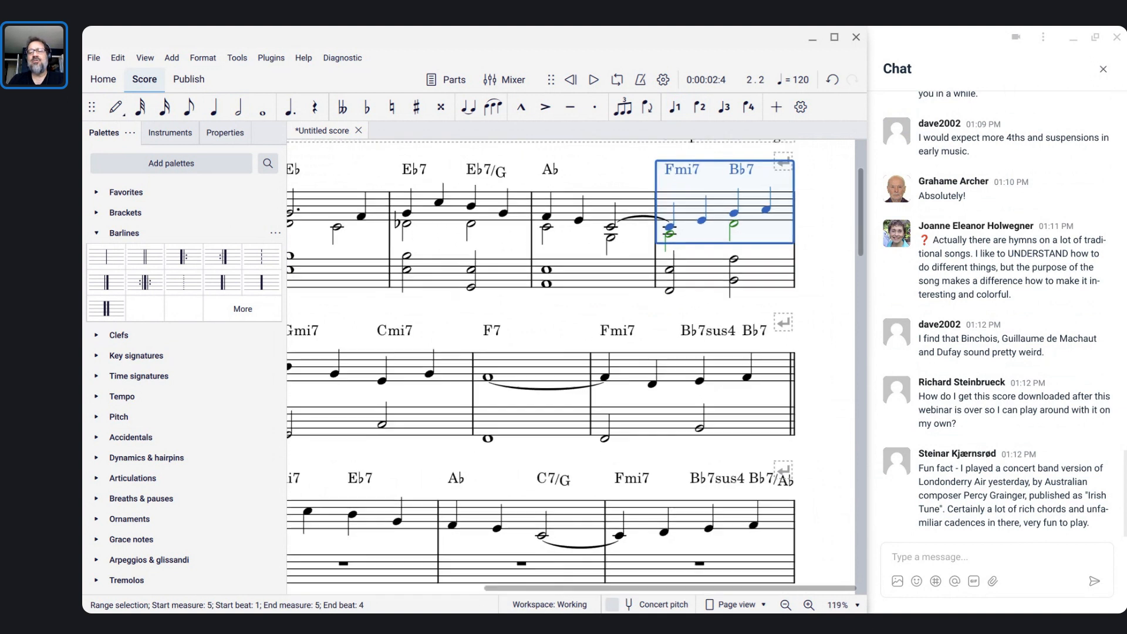
scroll(671, 189, up, 1)
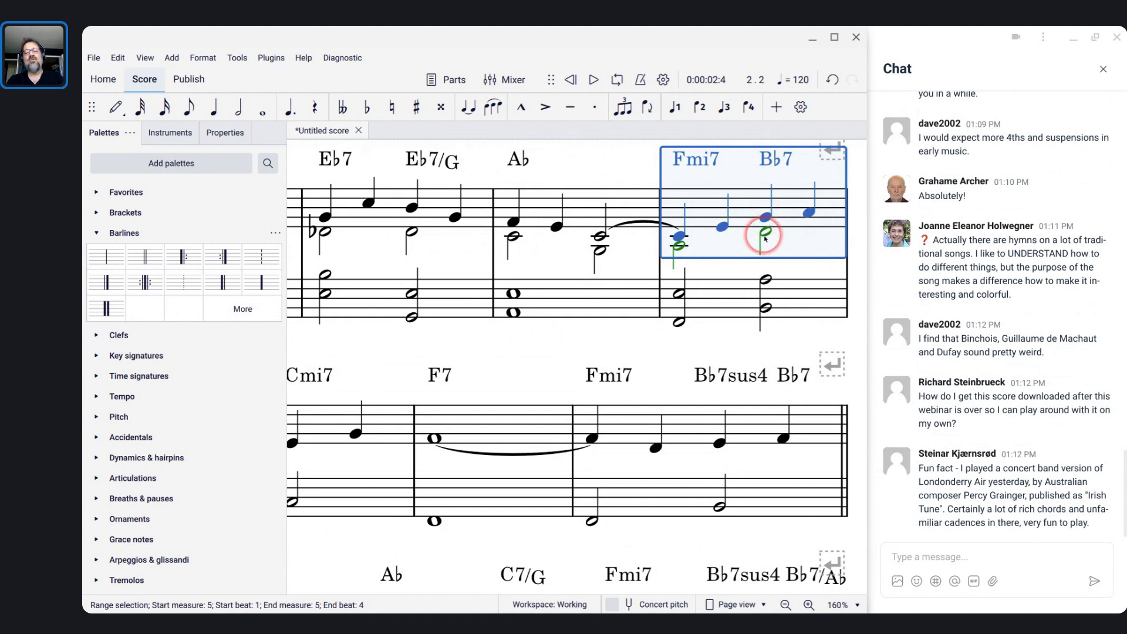
scroll(764, 238, left, 3)
scroll(684, 267, right, 4)
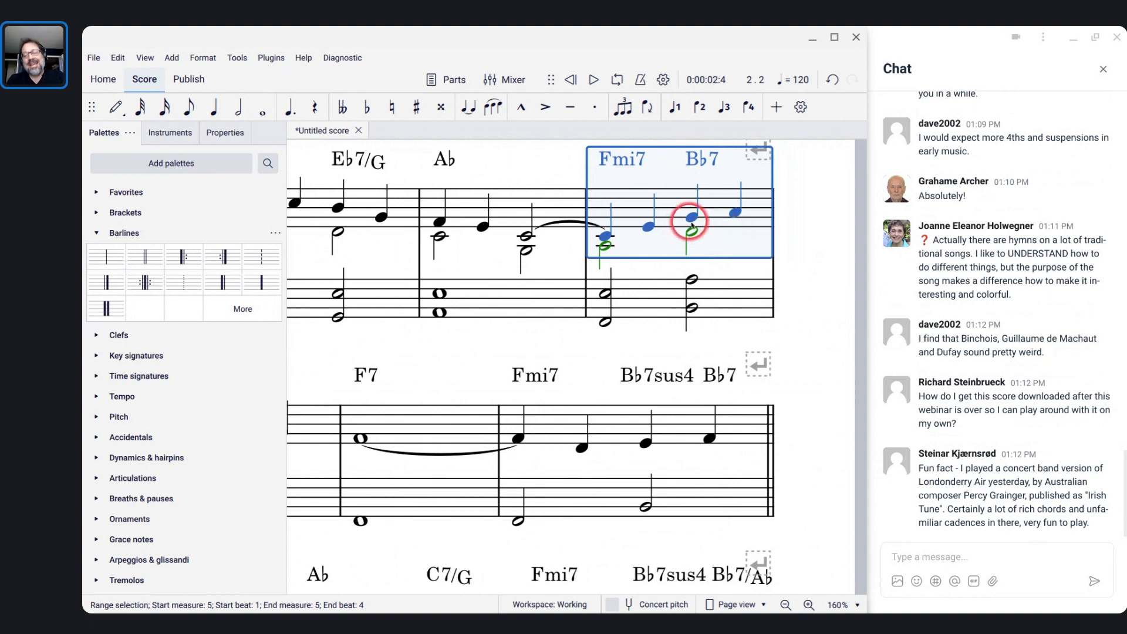
Try adding a quarter note C4 below the melody G4 in voice 1 at beat 3 of measure 5, and undo it.
click(692, 218)
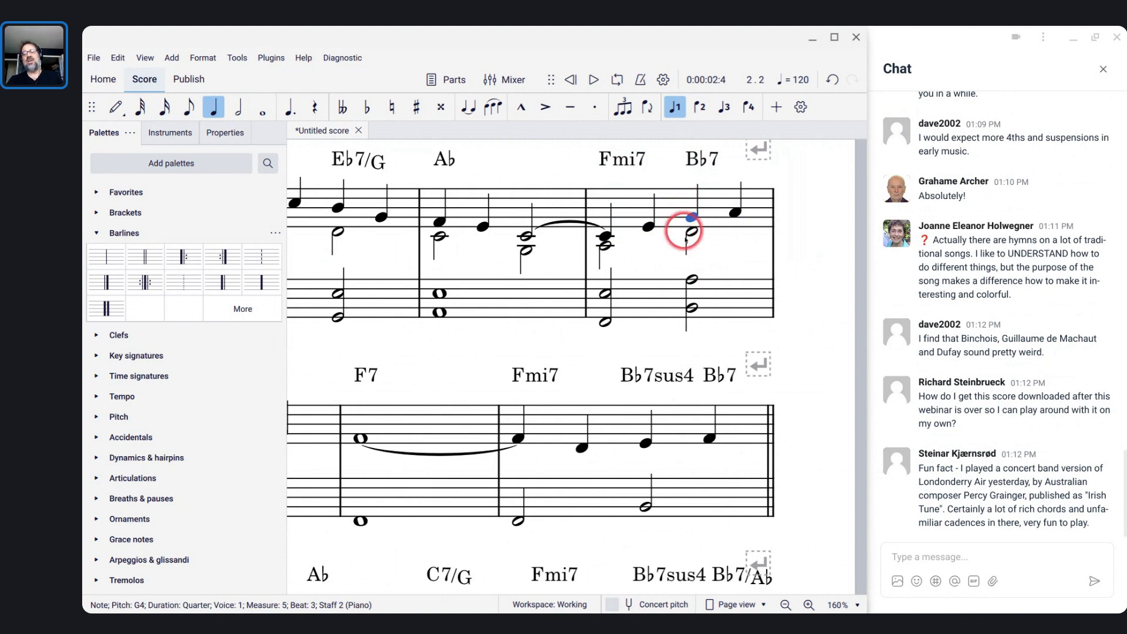
key(shift+c)
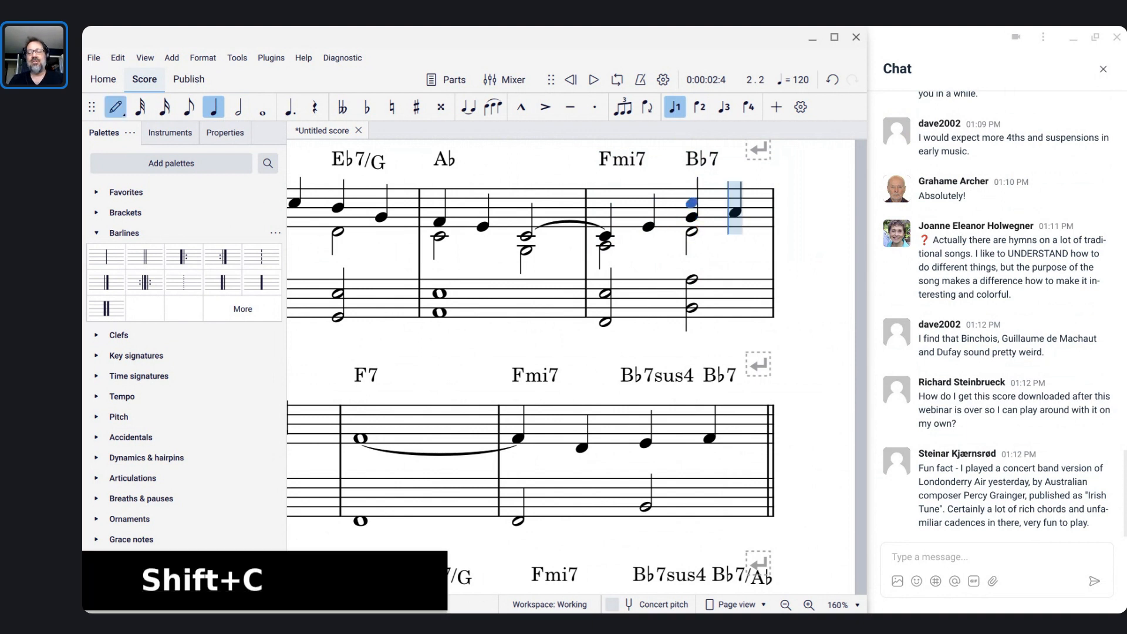
key(ctrl+Down)
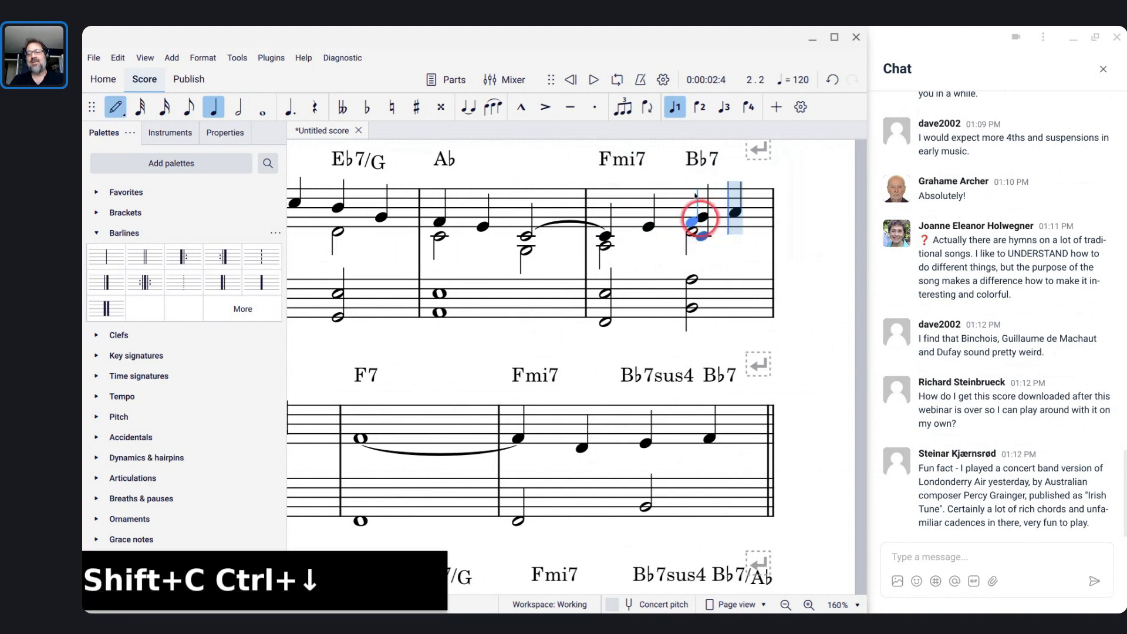
key(Escape)
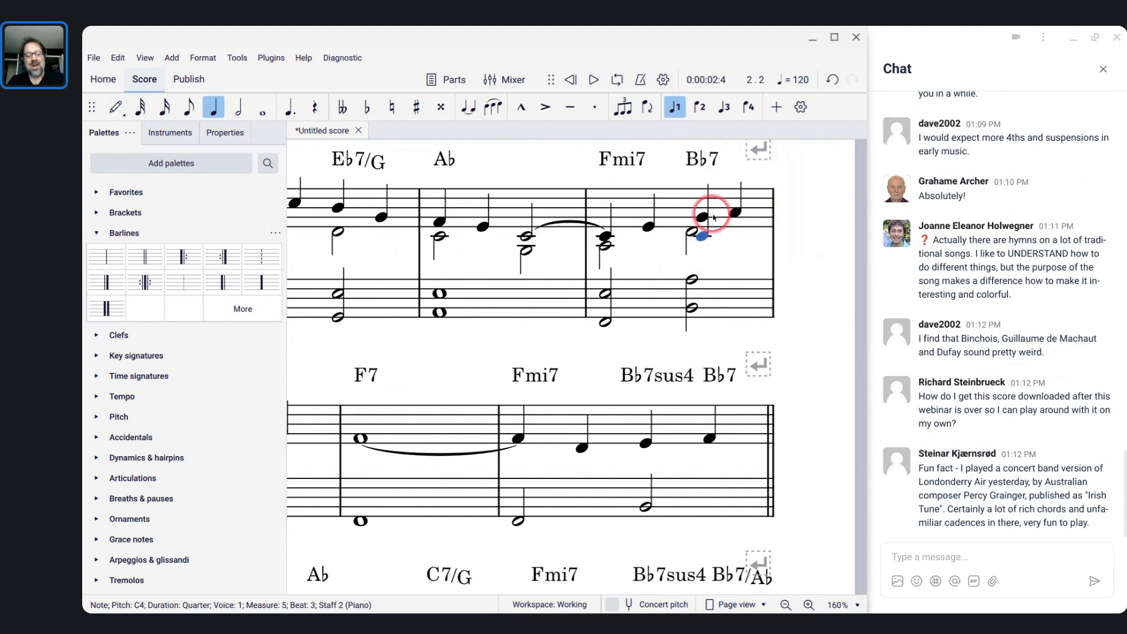
key(ctrl+z)
key(ctrl+z)
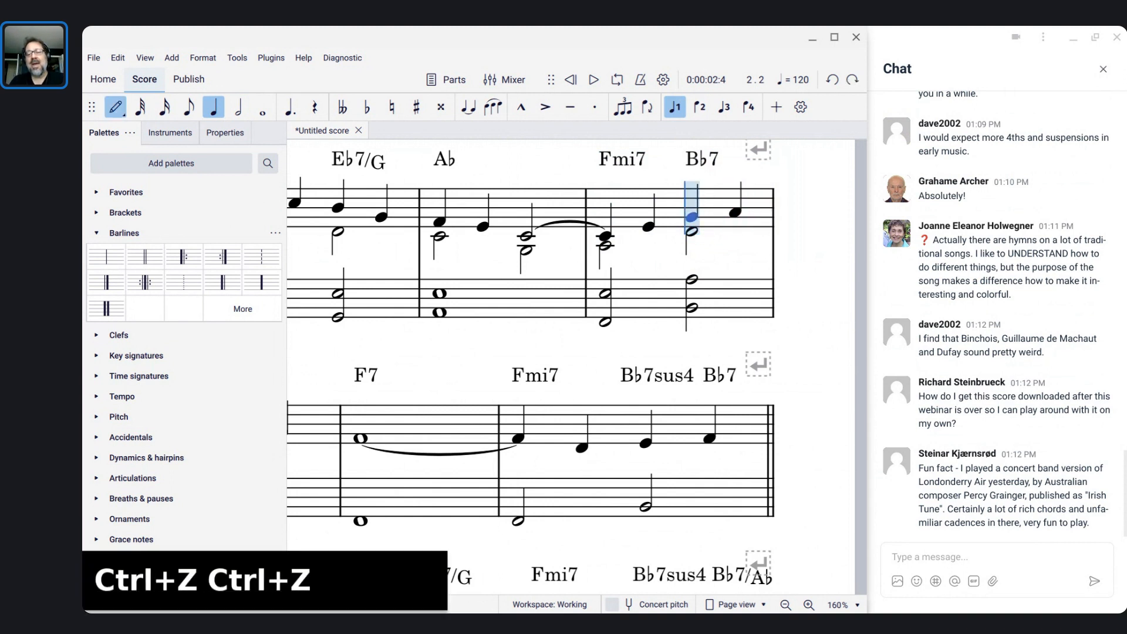
key(Escape)
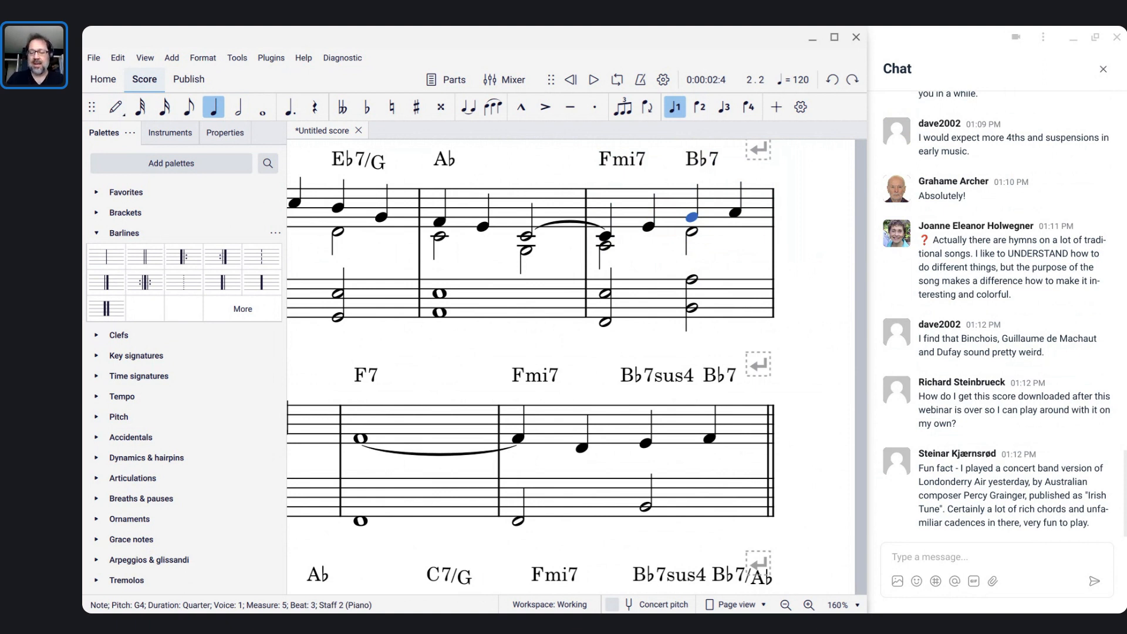
Enter a voice 3 half rest at beat 1 of measure 5 on the treble staff and make the rest invisible.
key(n)
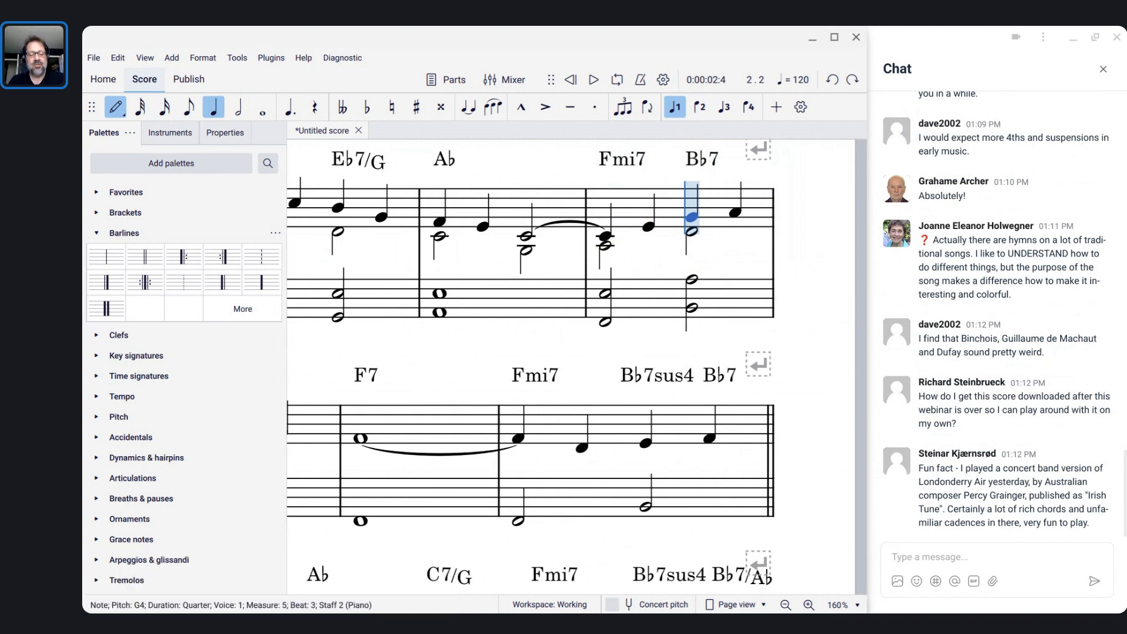
key(ctrl+alt+3)
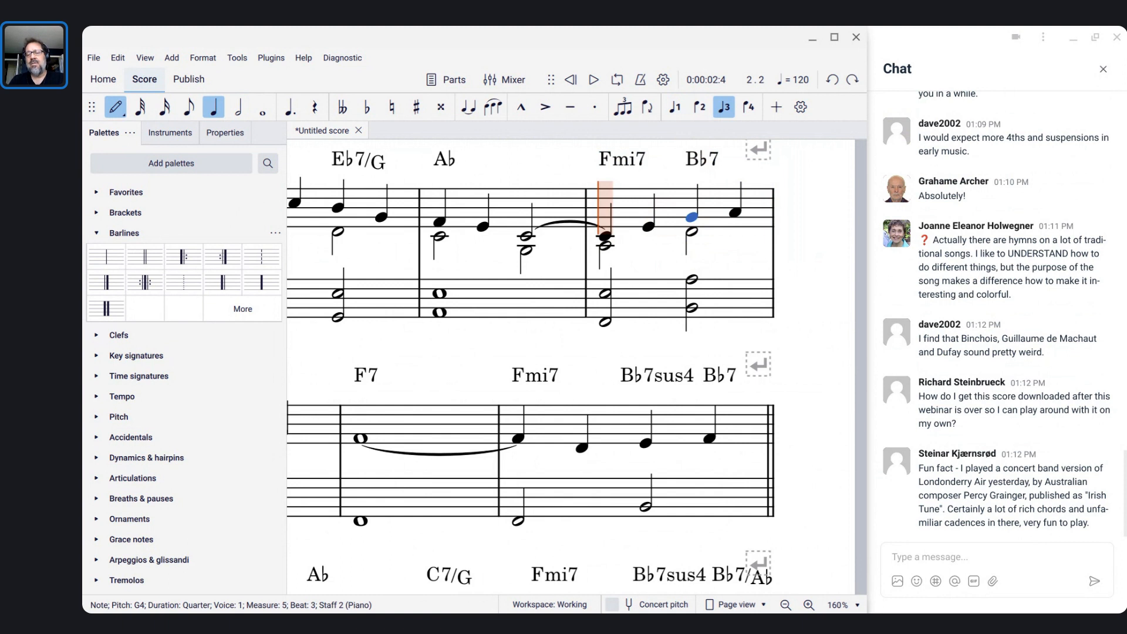
key(6)
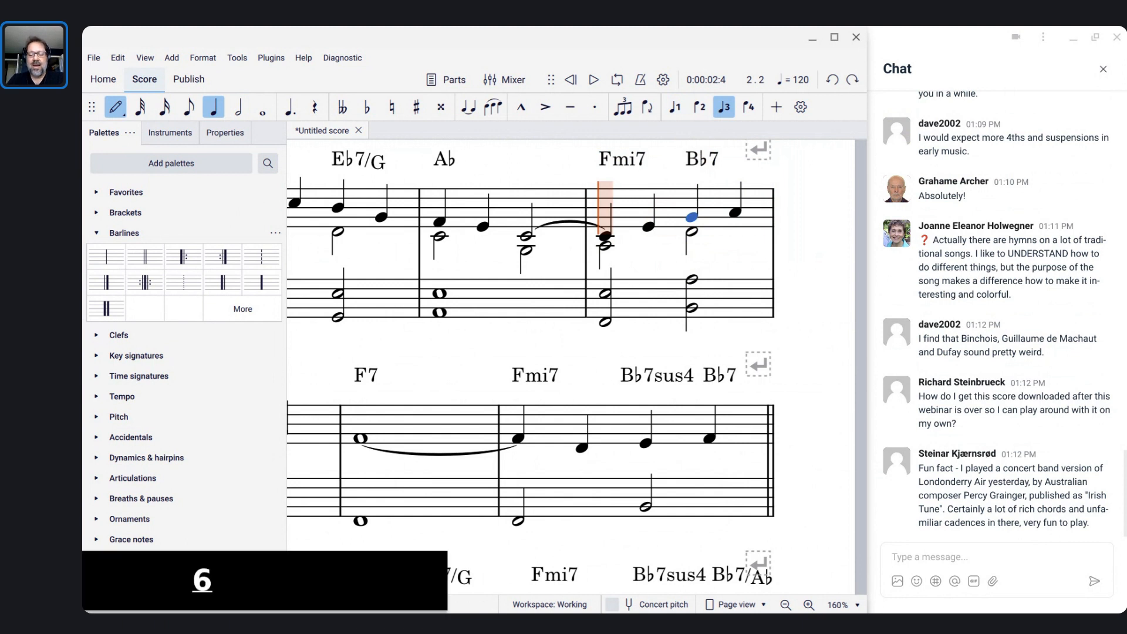
key(0)
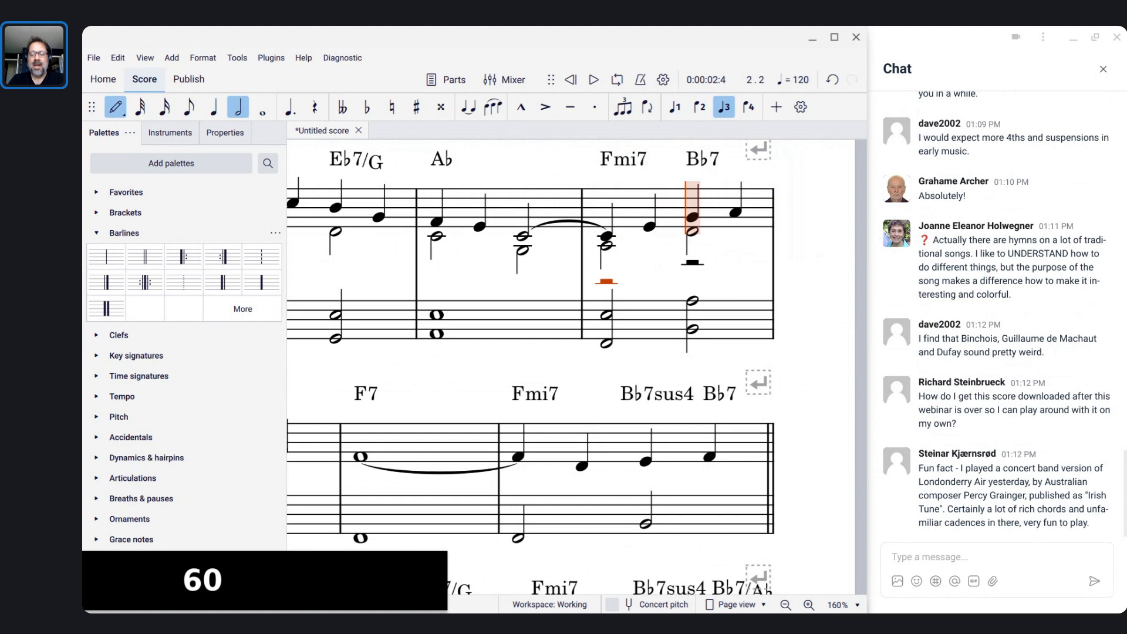
key(v)
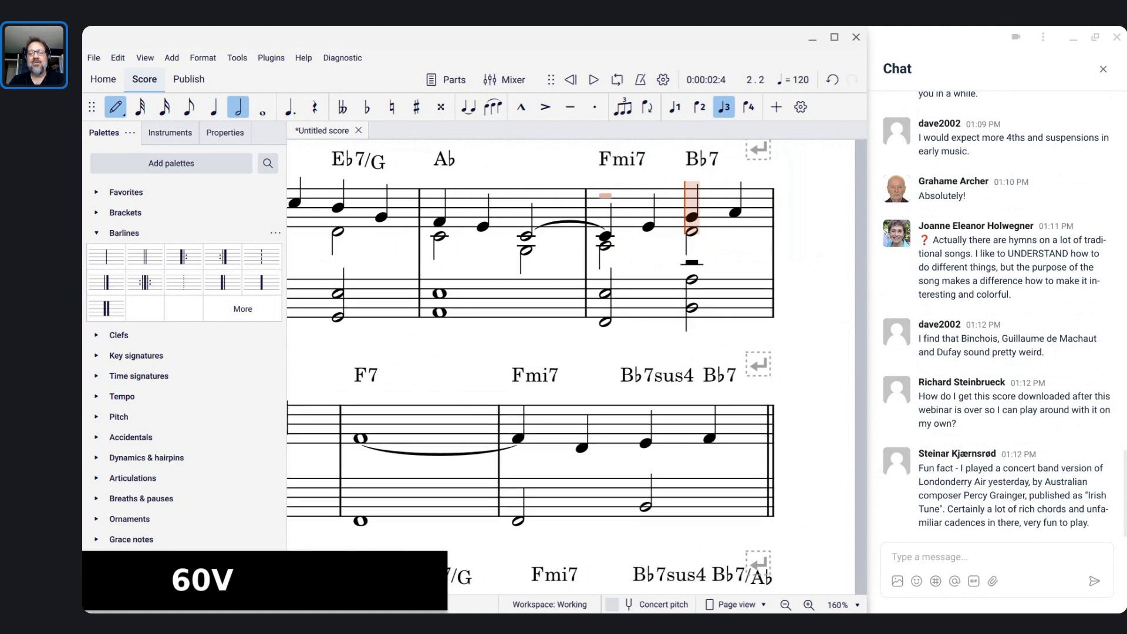
Enter voice 3 quarter notes C4 and C♭4 at beats 3 and 4 of measure 5, under the B♭7 chord.
key(5)
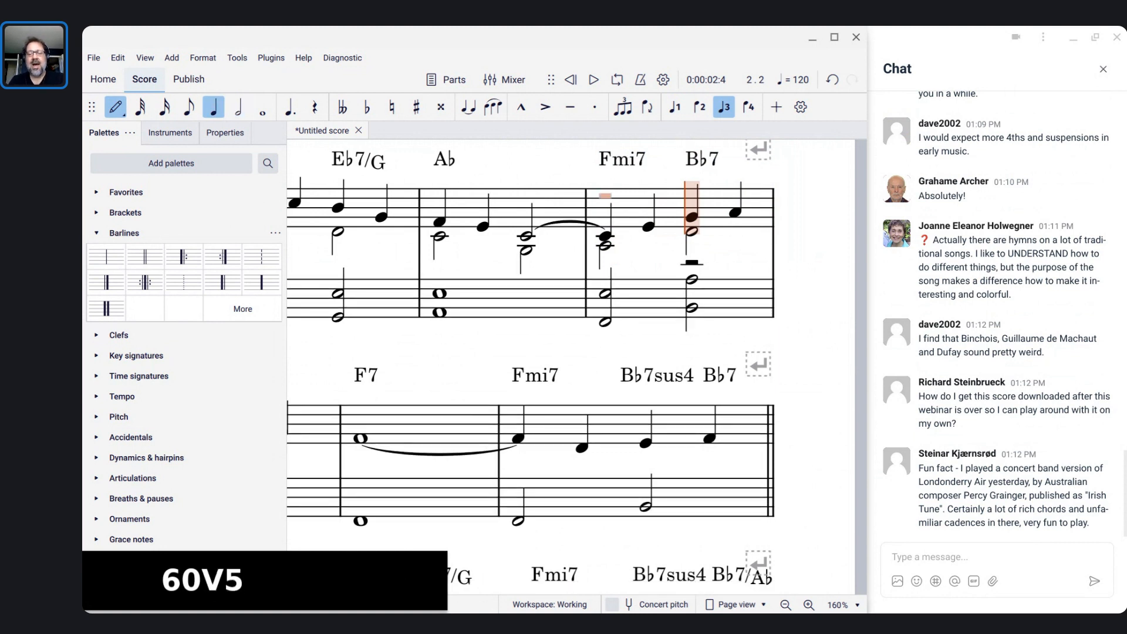
key(c)
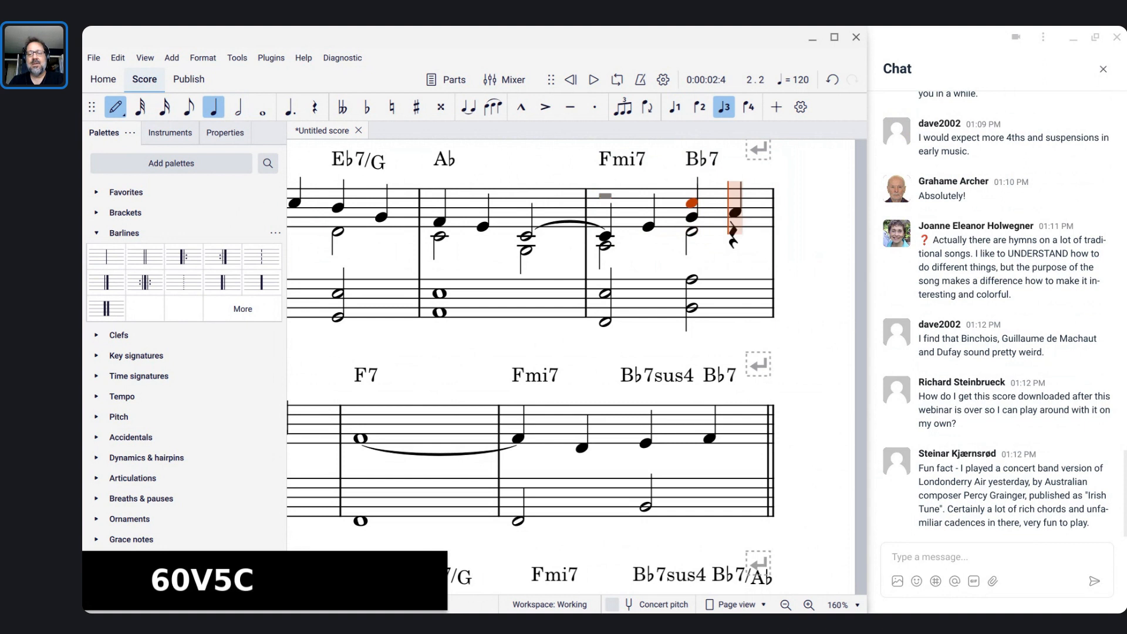
key(ctrl+Down)
key(b)
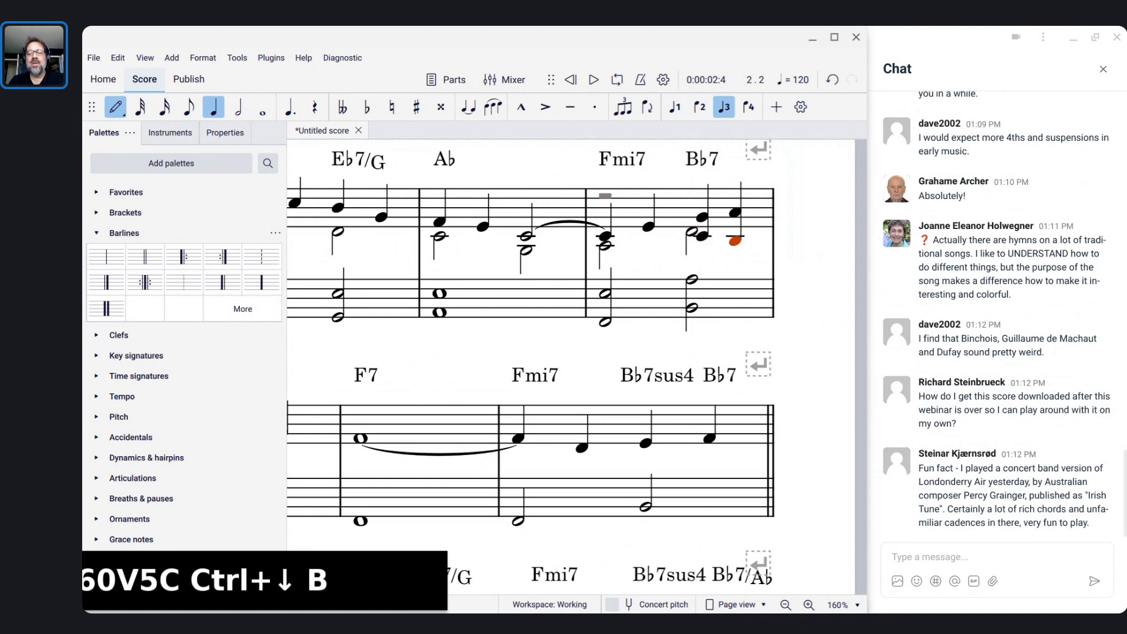
key(Up)
key(Up)
key(Down)
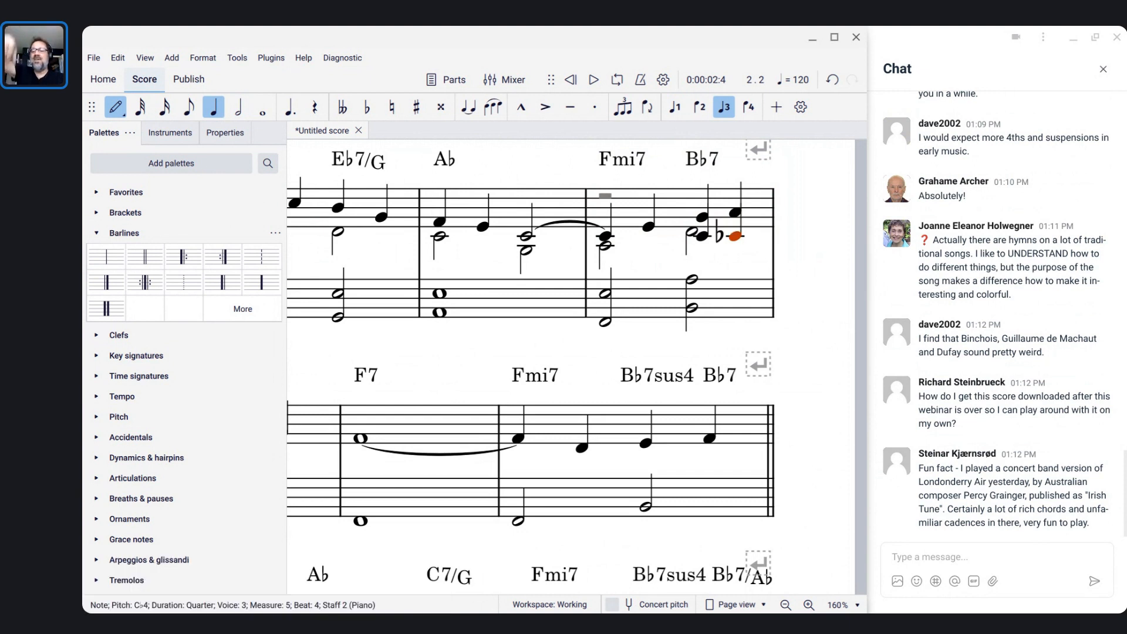
key(Escape)
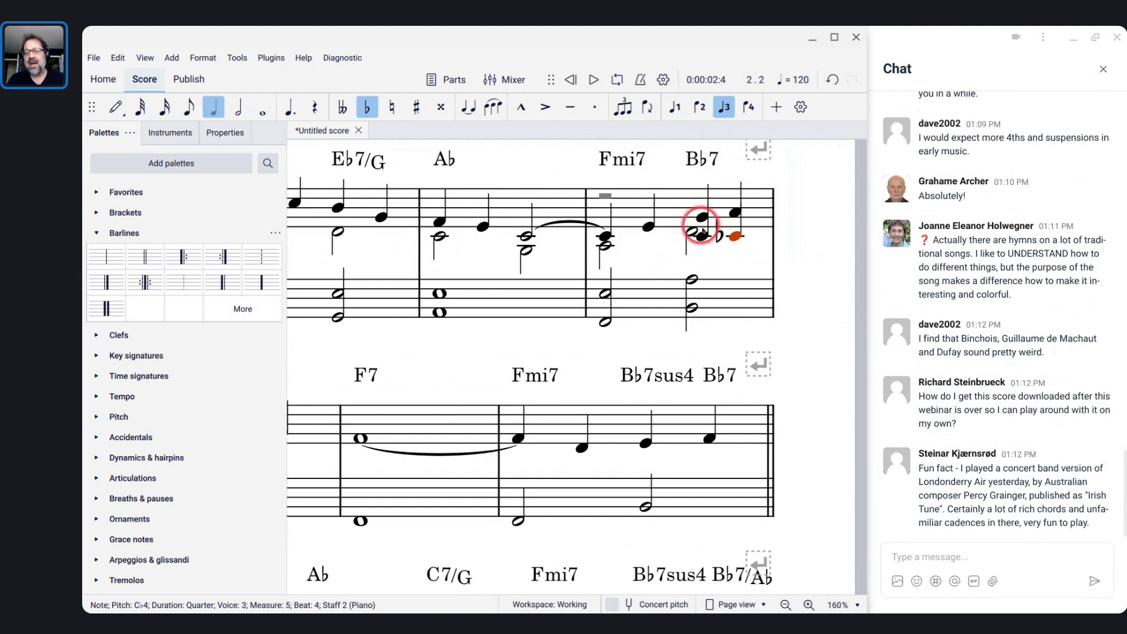
Inspect the three-voice B♭7 voicing in measure 5 and select the melody G4 at beat 3.
scroll(698, 242, left, 2)
scroll(698, 242, down, 1)
scroll(699, 242, down, 1)
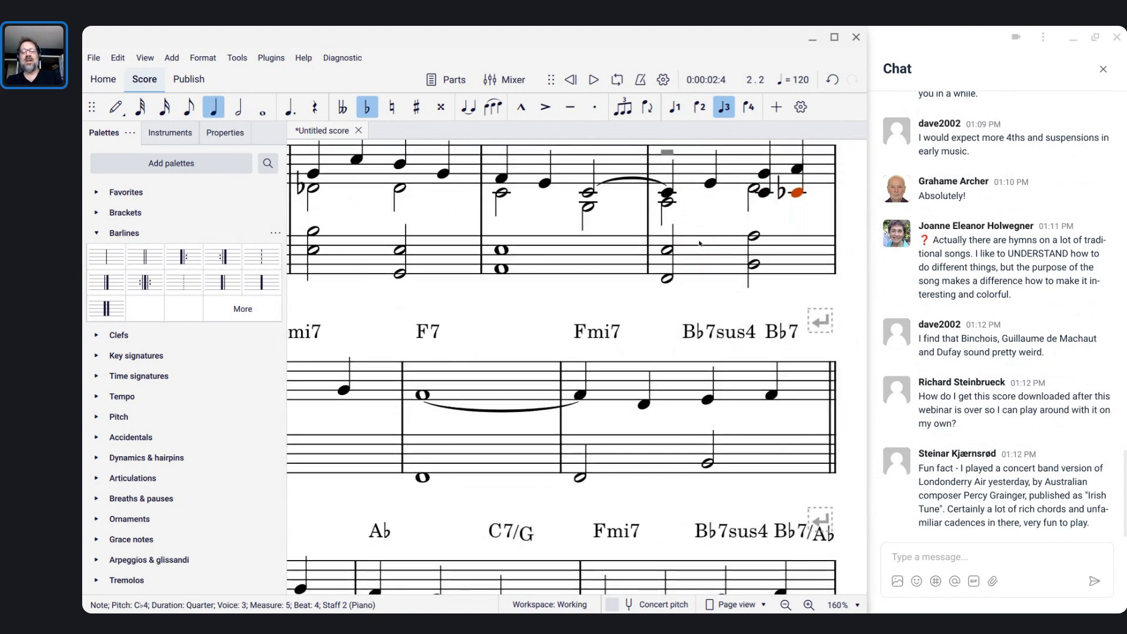
scroll(699, 242, down, 4)
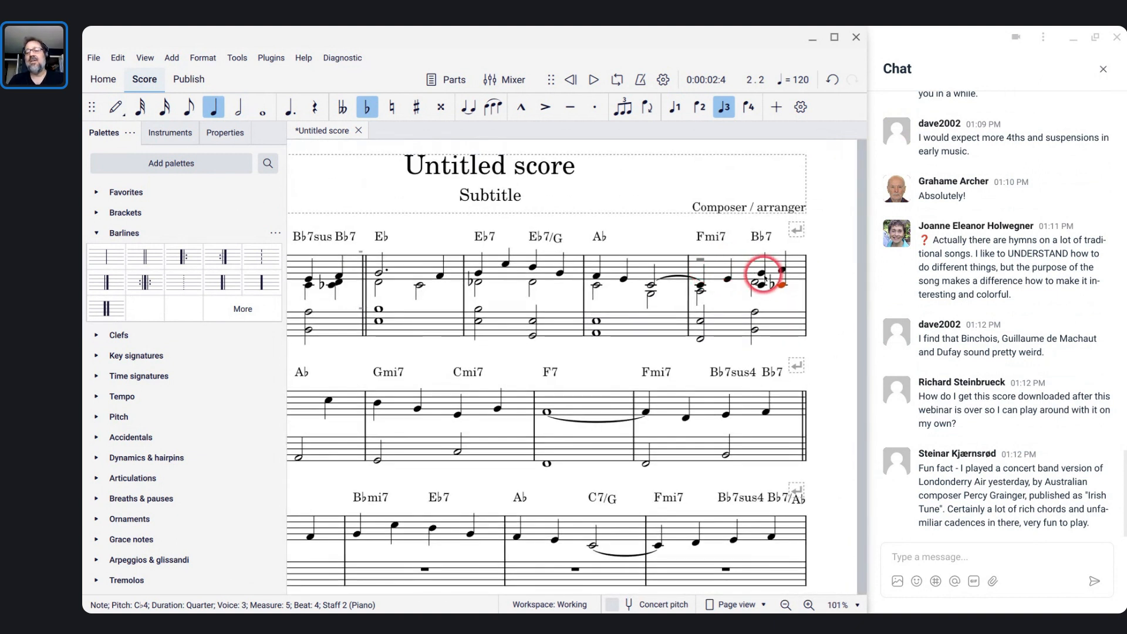
click(761, 273)
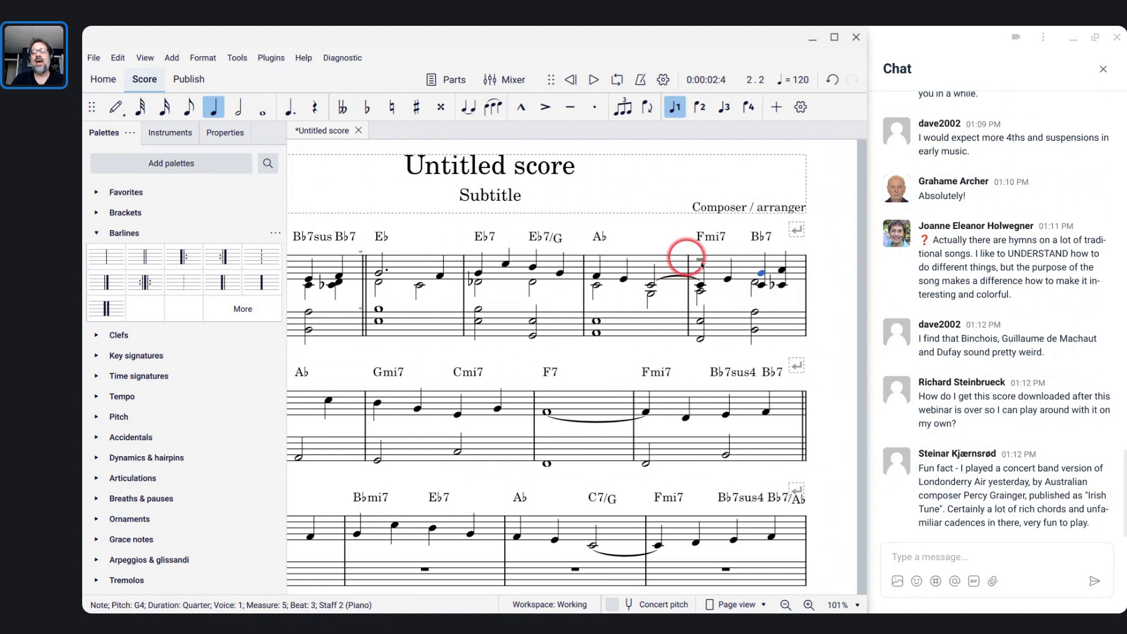
Play back the Fmi7 chord in measure 5 and add G3 below the voice 2 half note A♭3 at beat 1.
click(700, 292)
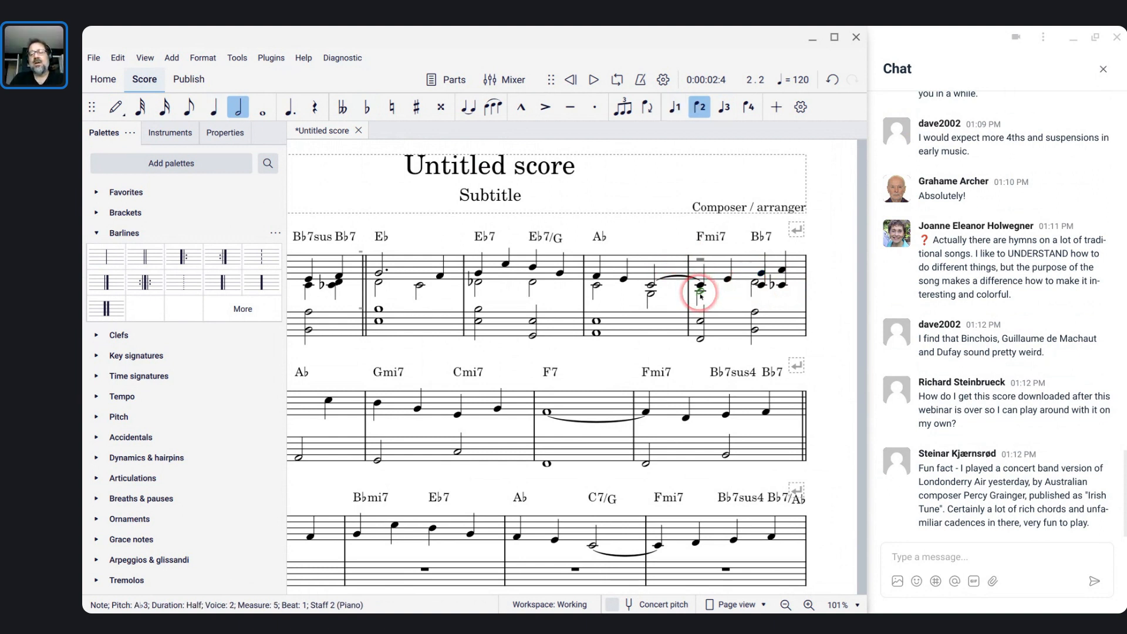
key(space)
key(space)
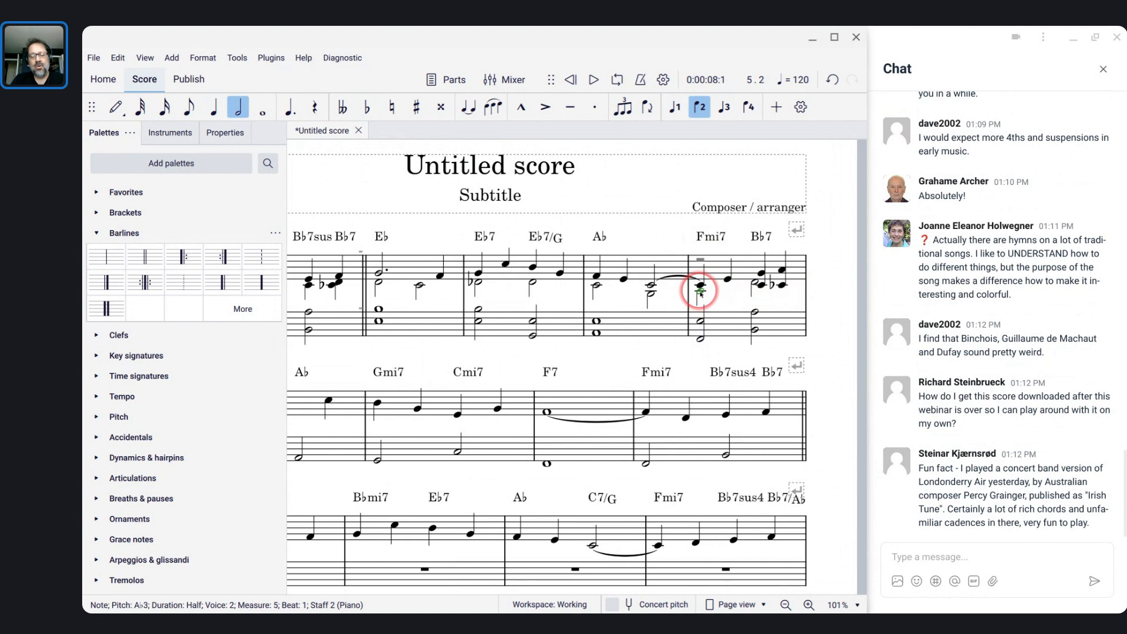
key(shift+g)
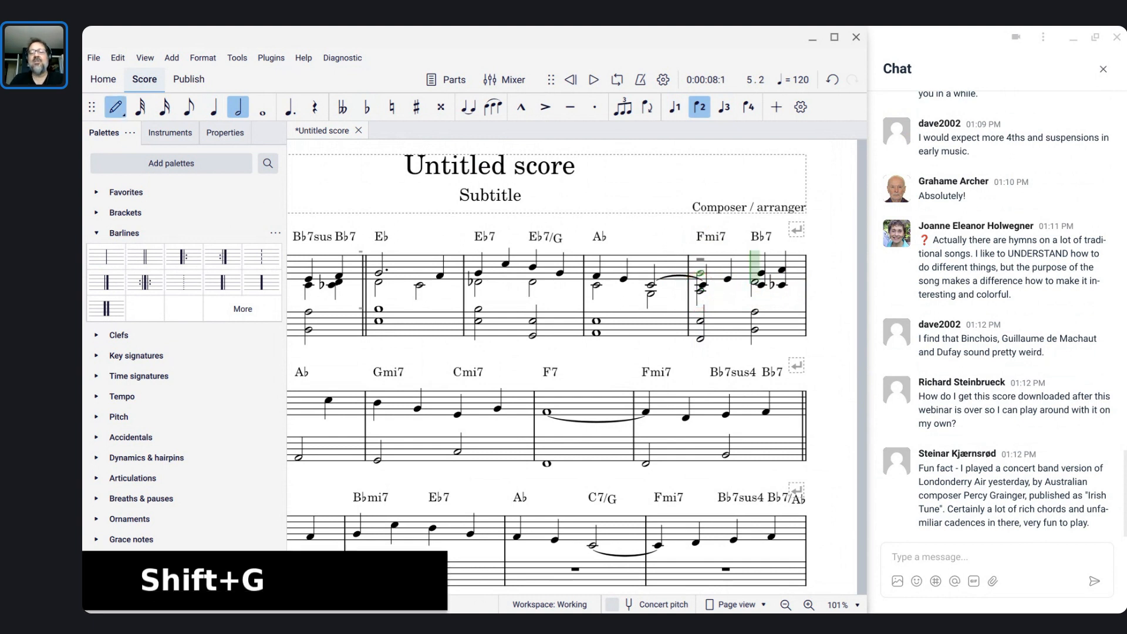
key(ctrl+Down)
key(Escape)
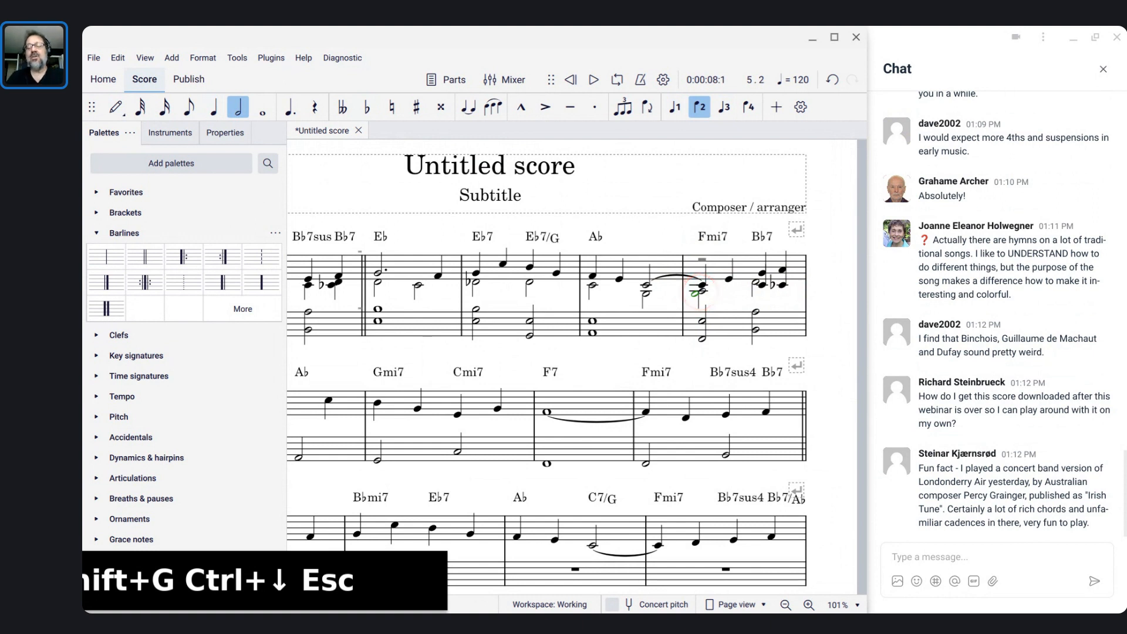
Examine the first system from its key and time signatures through the lead-in measure to the Fmi7 and B♭7 harmonies.
scroll(700, 292, down, 1)
scroll(700, 291, up, 1)
scroll(698, 292, up, 2)
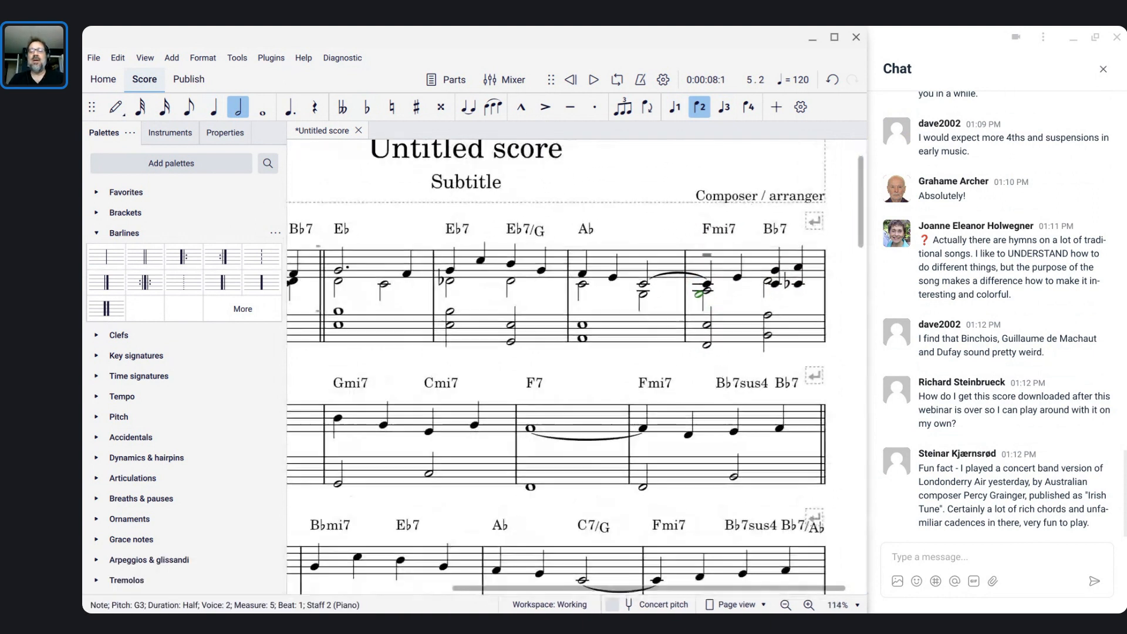
scroll(698, 291, left, 4)
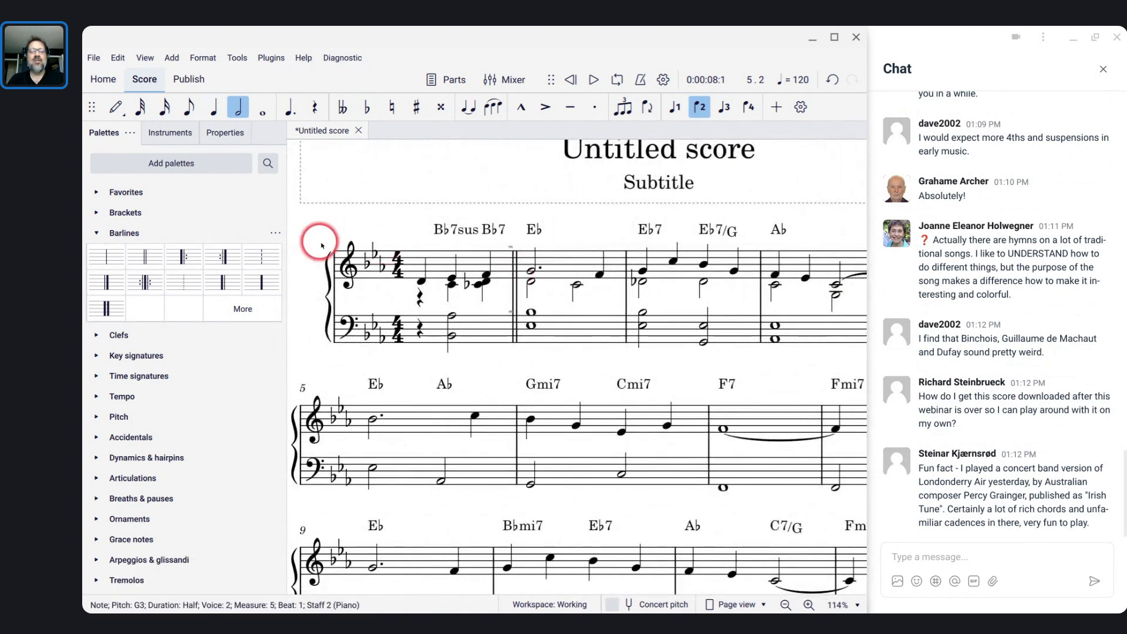
scroll(375, 265, down, 2)
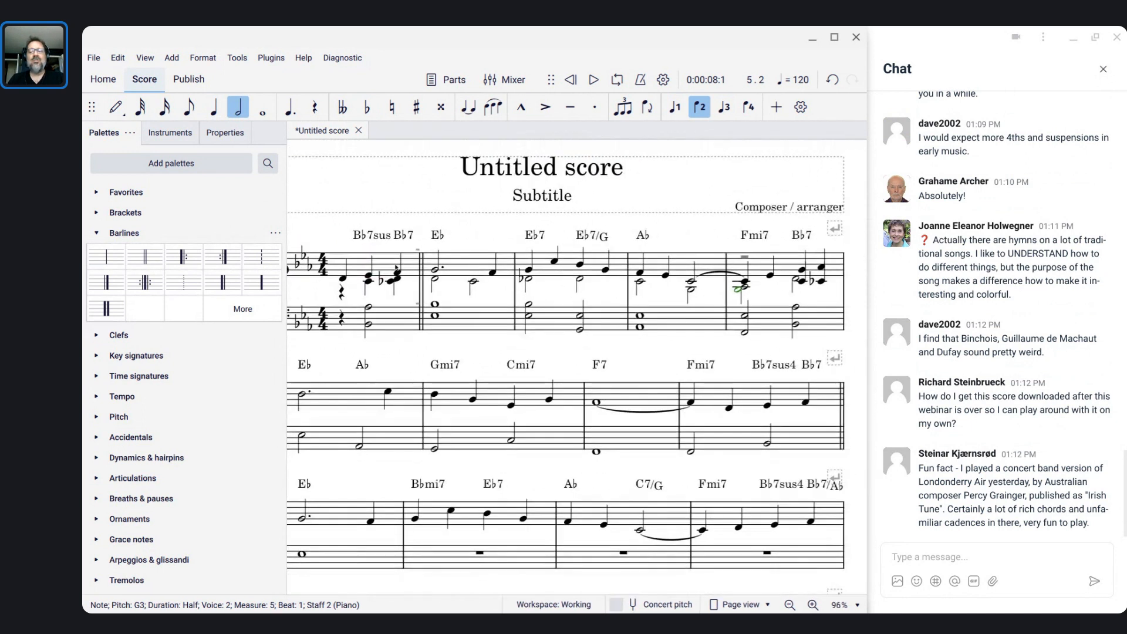
click(322, 268)
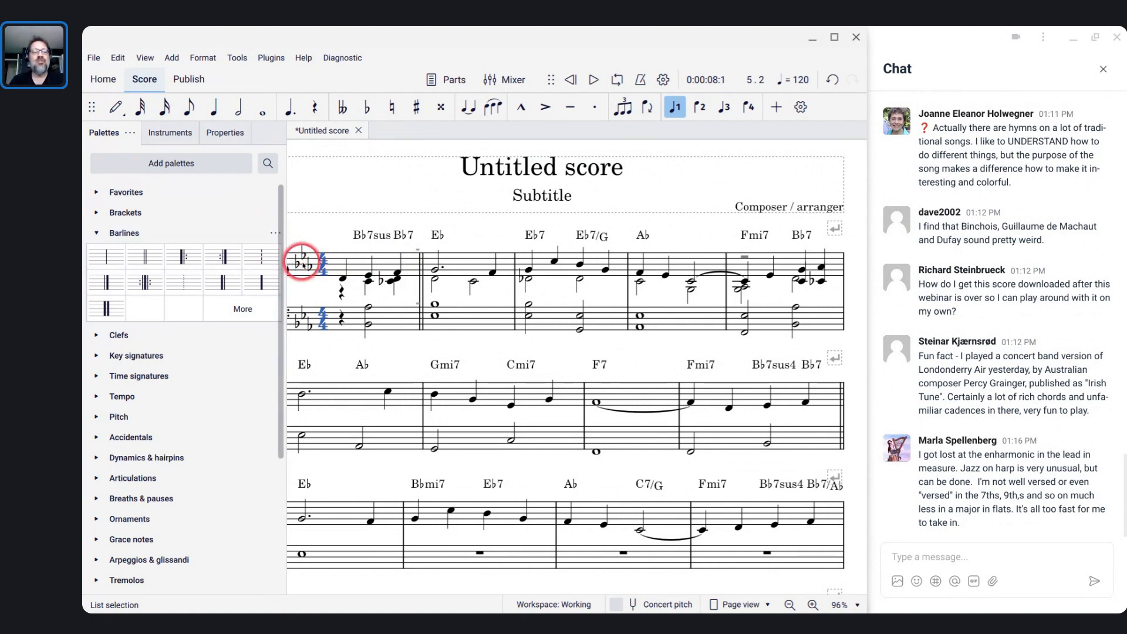
click(305, 263)
mouse_move(305, 265)
mouse_down()
mouse_move(304, 223)
mouse_move(313, 257)
mouse_up()
click(329, 264)
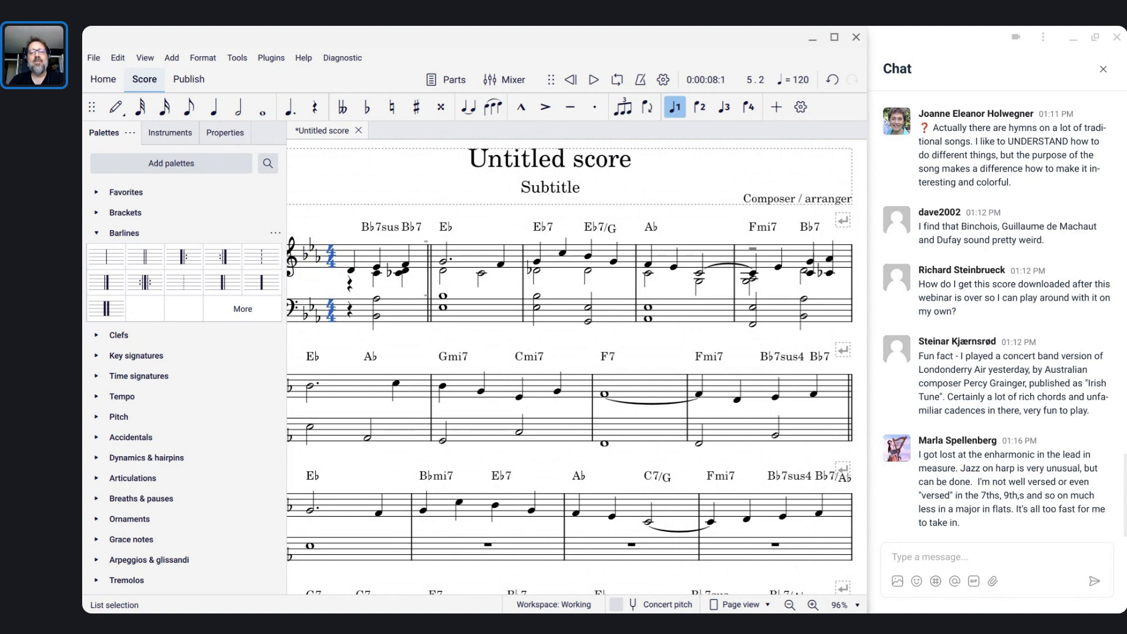
click(310, 257)
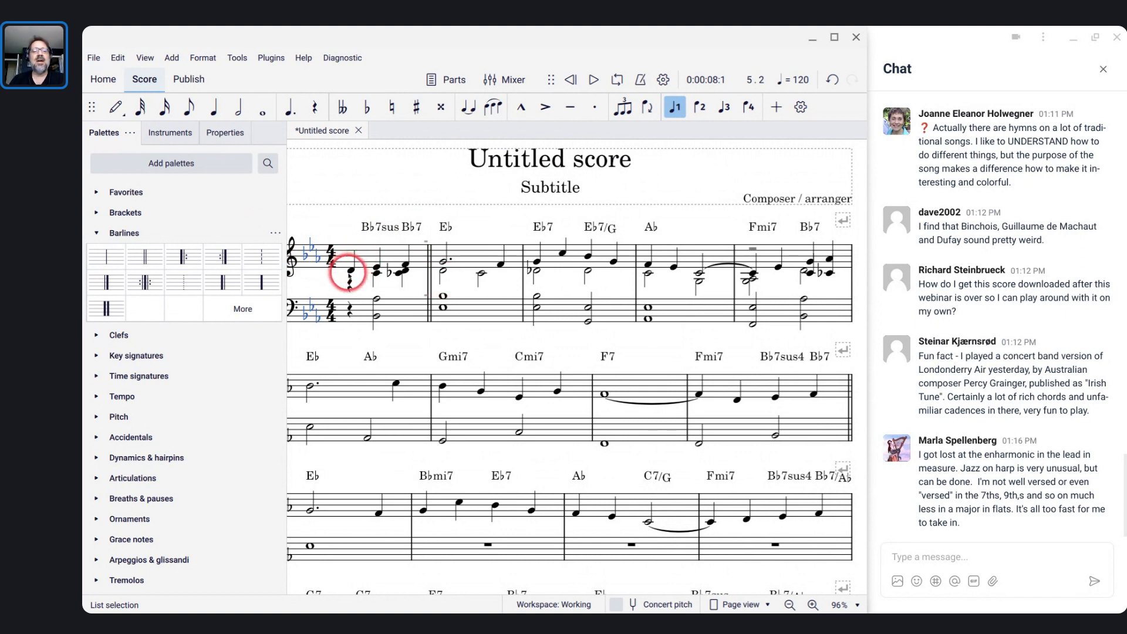
click(350, 270)
scroll(351, 270, up, 3)
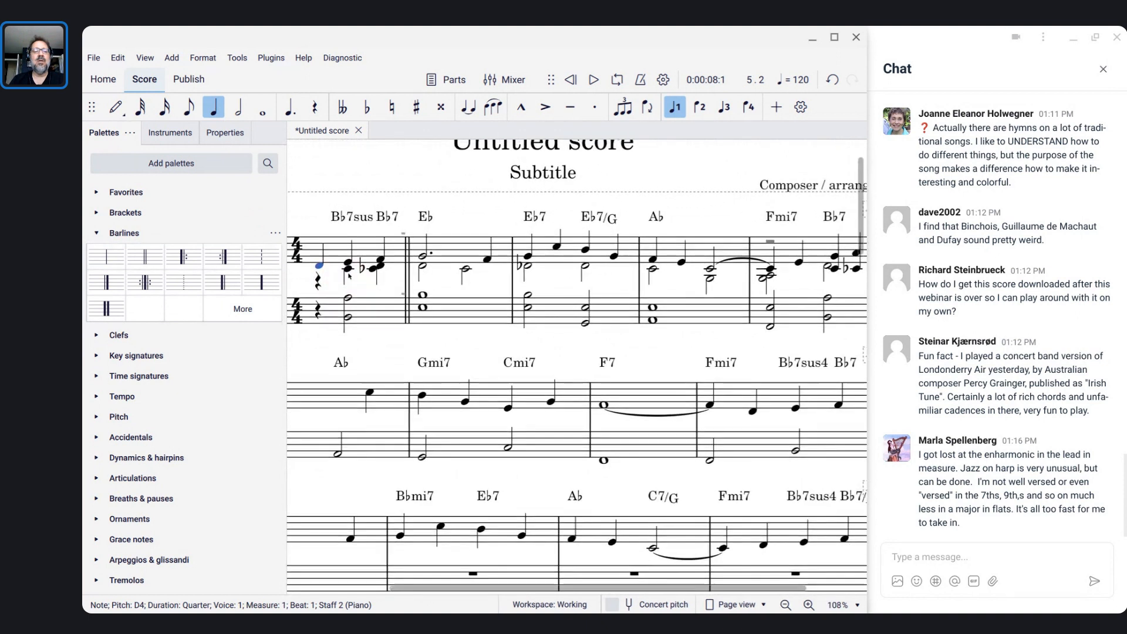
click(324, 257)
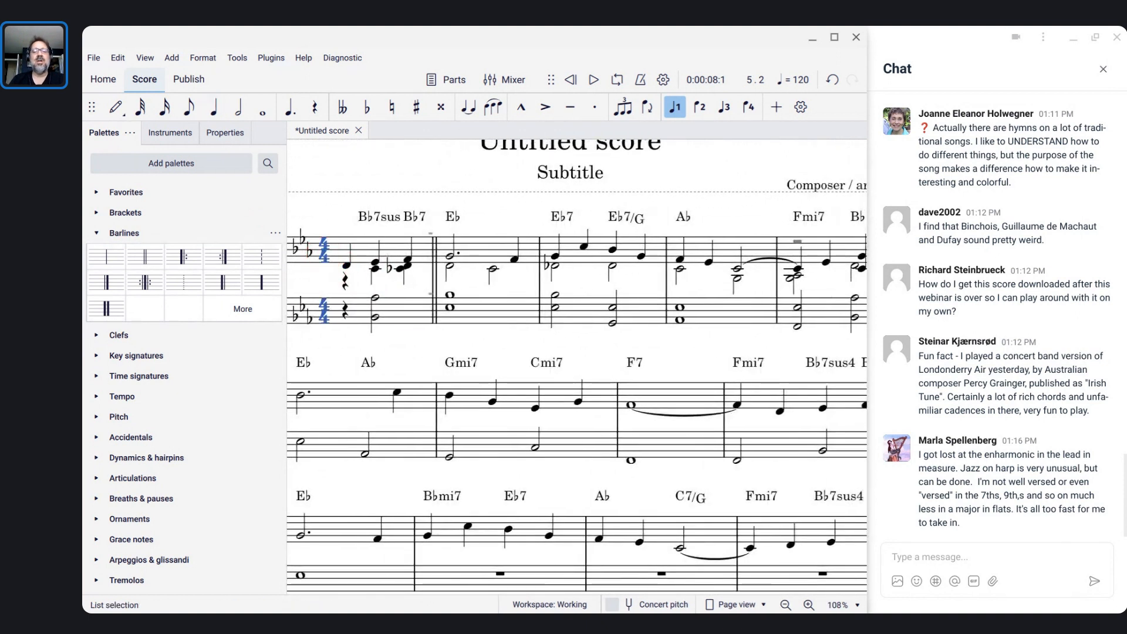
click(332, 257)
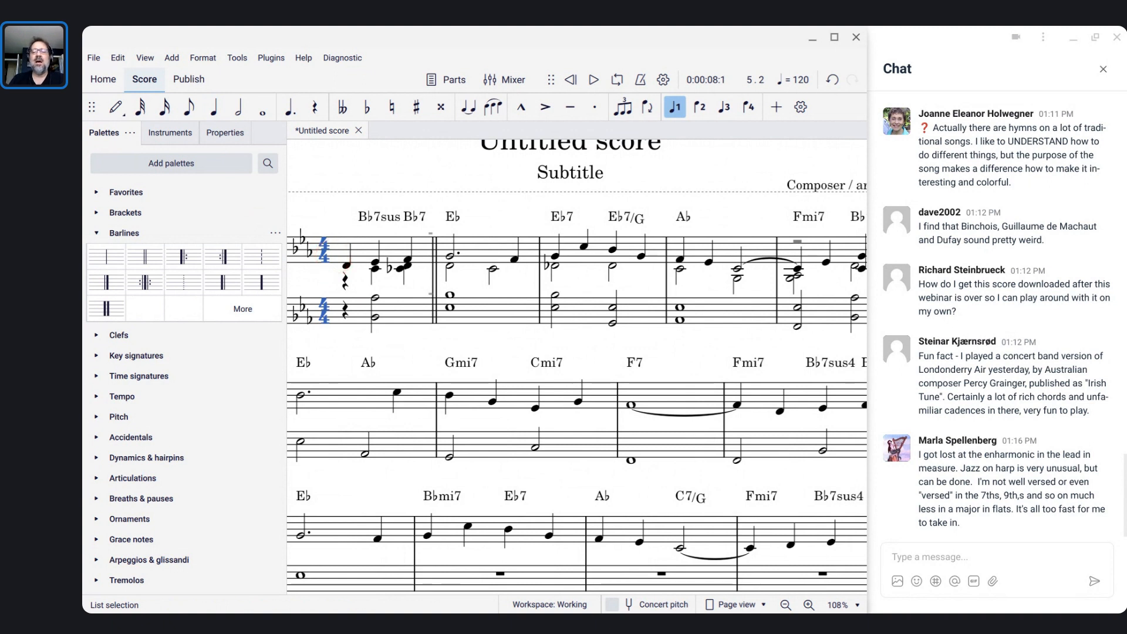
scroll(332, 257, down, 2)
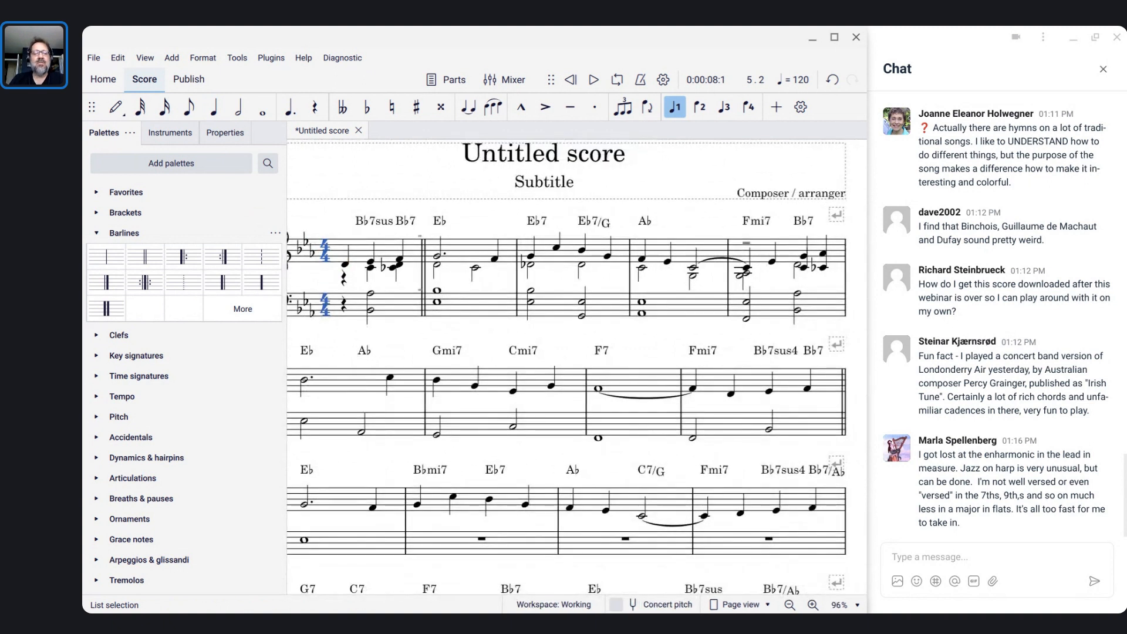
Play back the passage from measure 5 and check the C4 half notes in voices 1 and 2 of measure 4.
key(space)
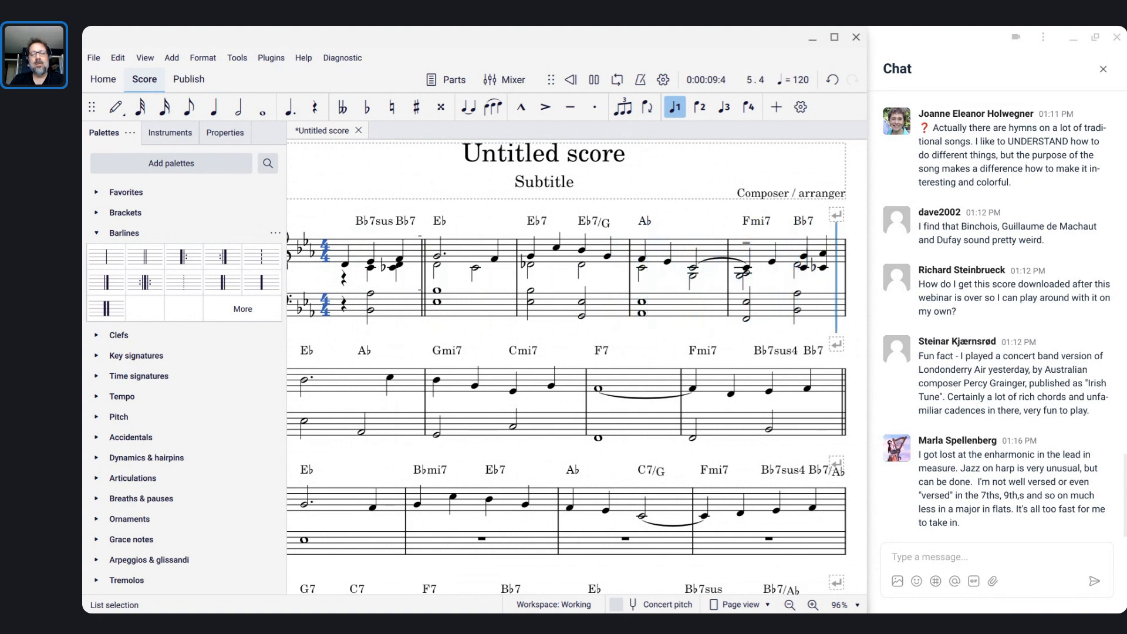
key(space)
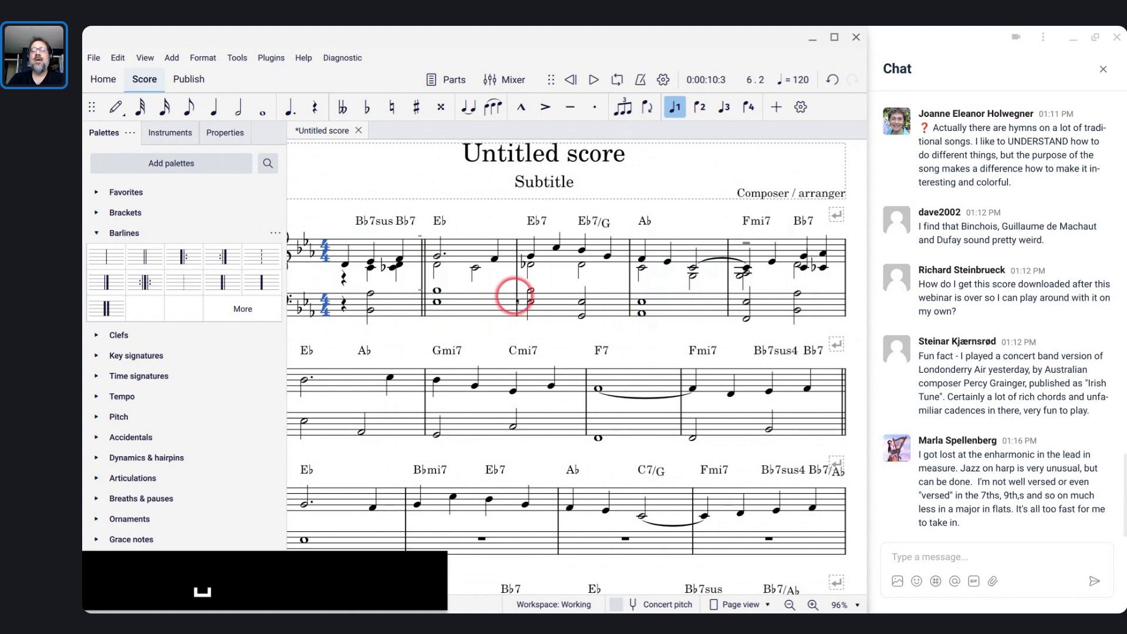
click(692, 269)
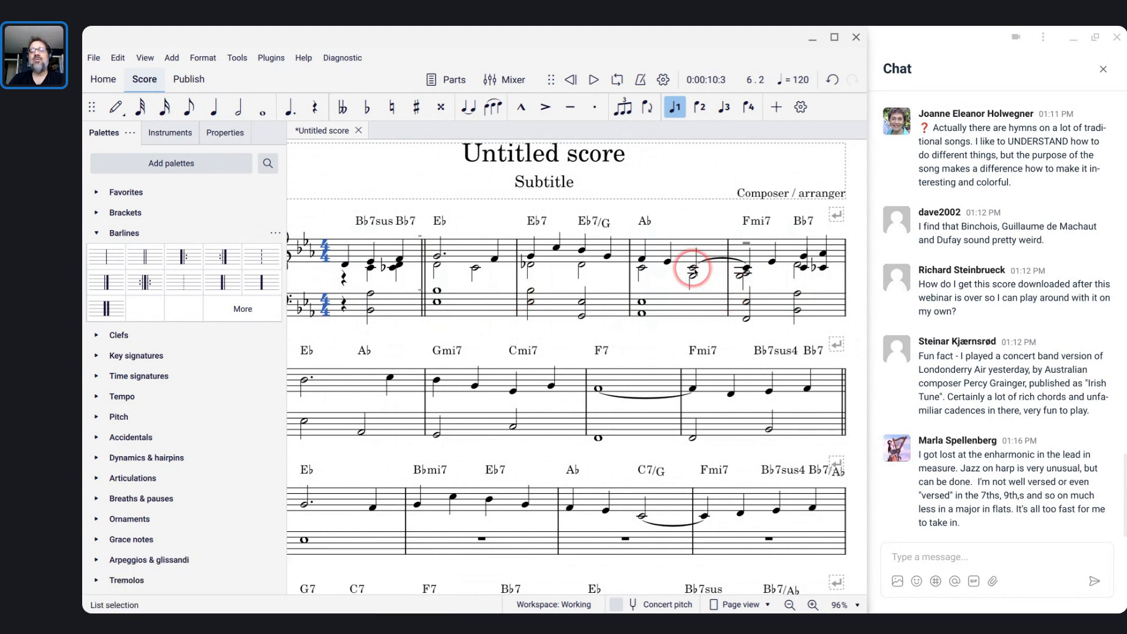
click(641, 269)
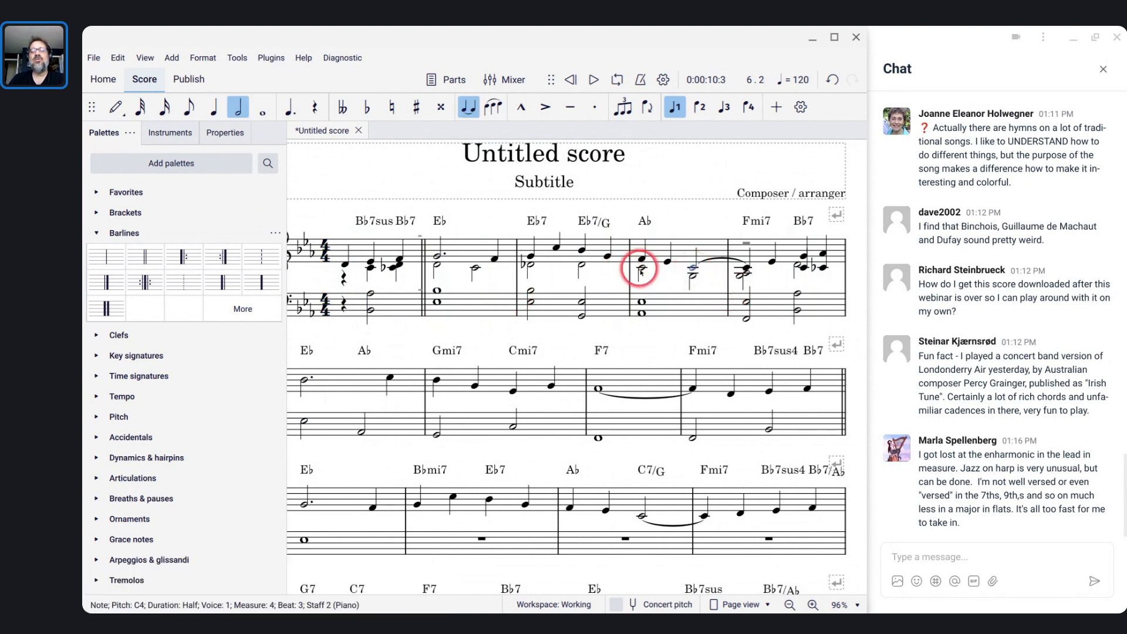
click(693, 269)
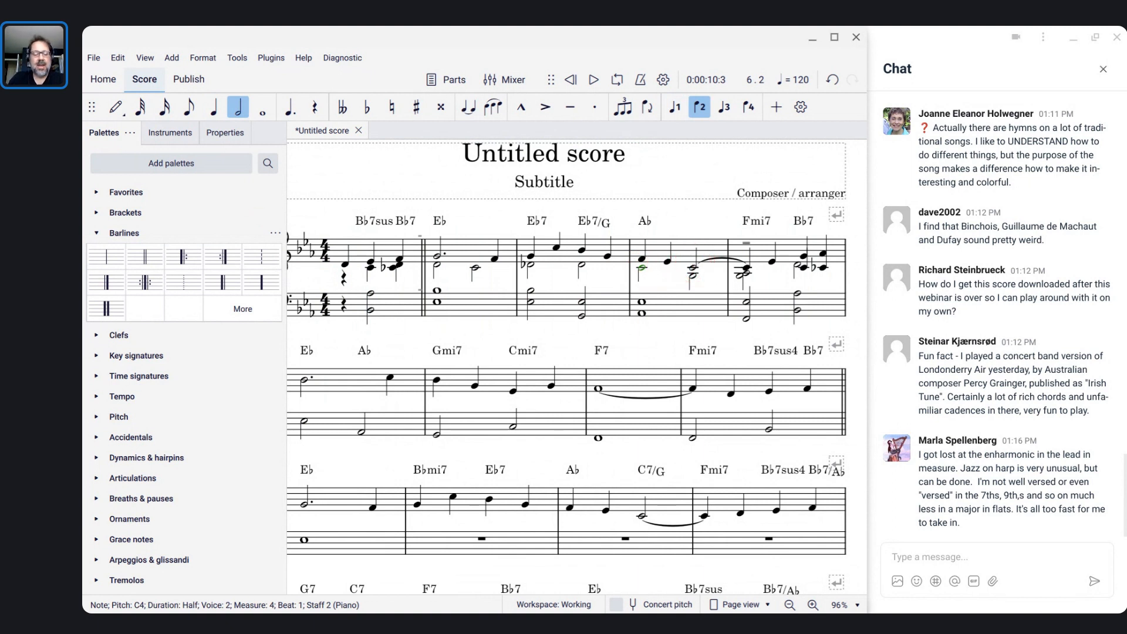
Switch the Piano channel's playback sound to the MS Basic SoundFont in the mixer and close the mixer.
key(F10)
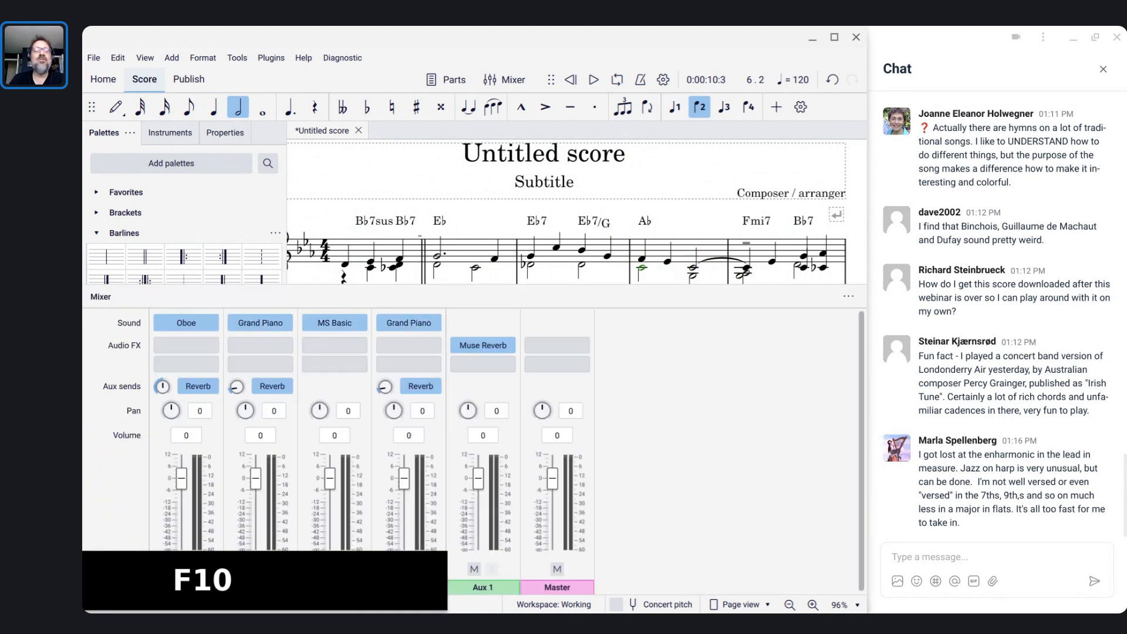
click(275, 327)
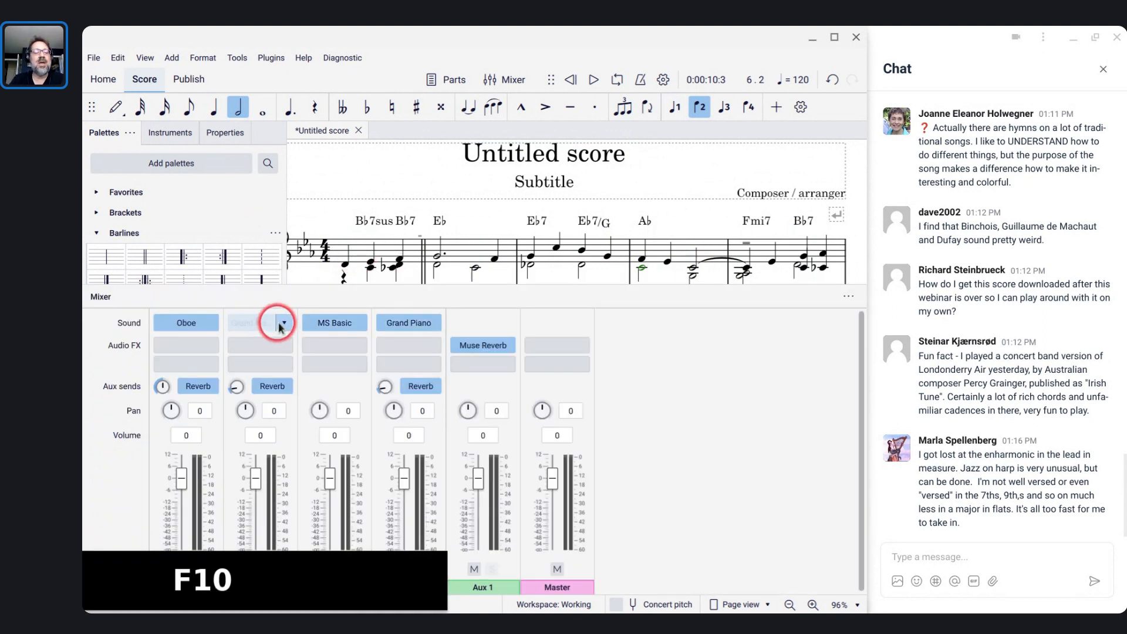
click(306, 352)
click(327, 390)
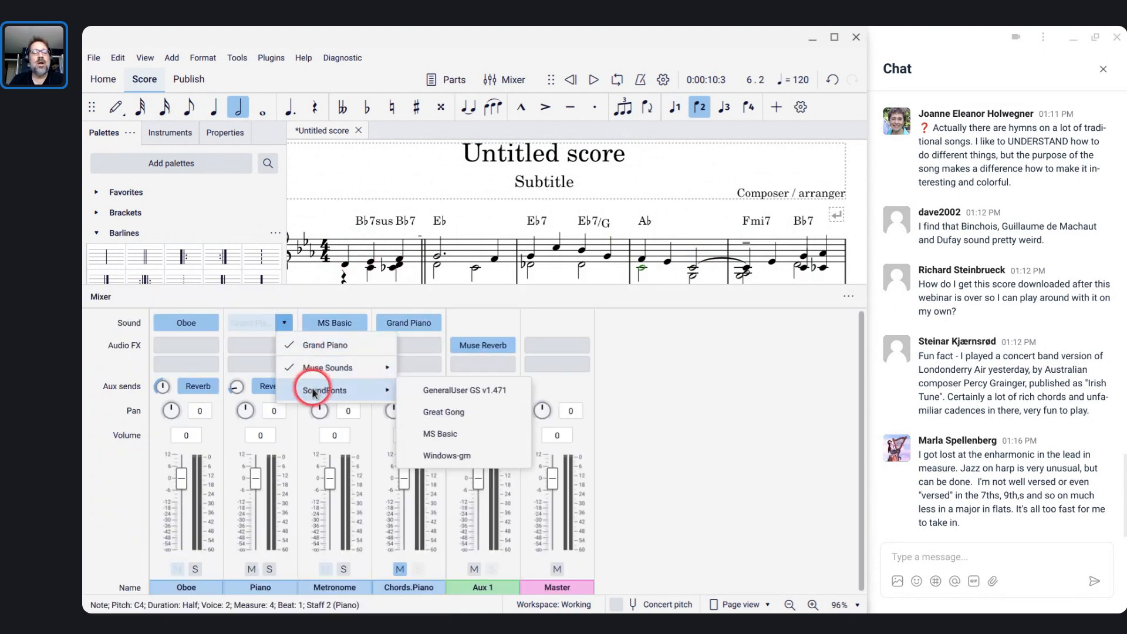
click(430, 413)
click(434, 434)
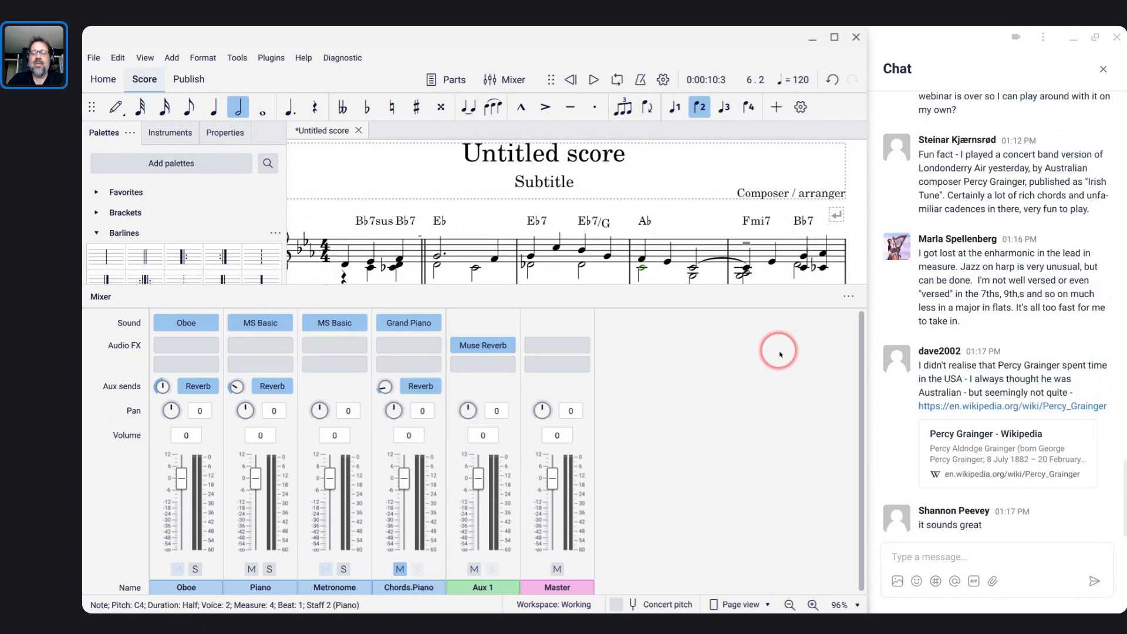
key(F10)
Add a tempo marking of quarter note = 108 at the first note of measure 1.
scroll(458, 267, up, 3)
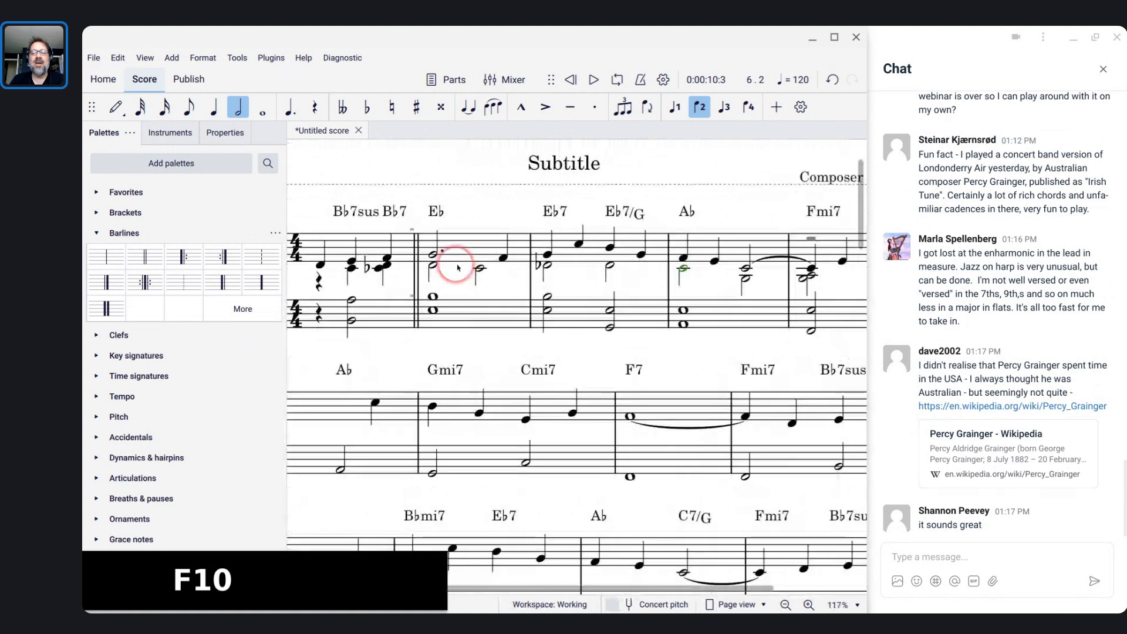
drag(465, 321, 594, 323)
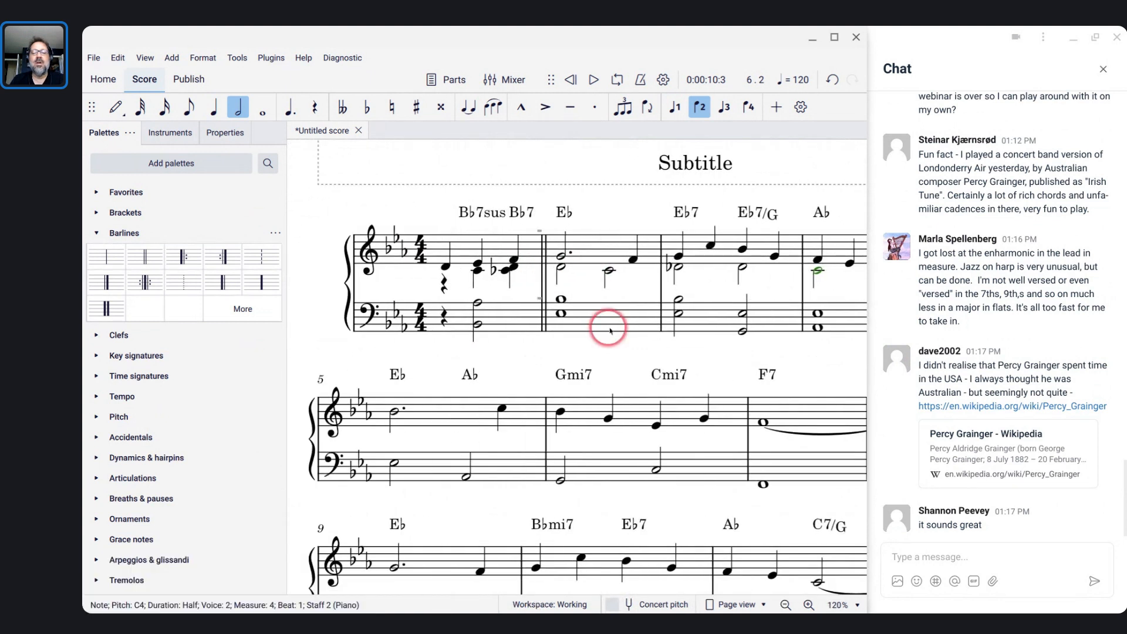
scroll(607, 328, right, 3)
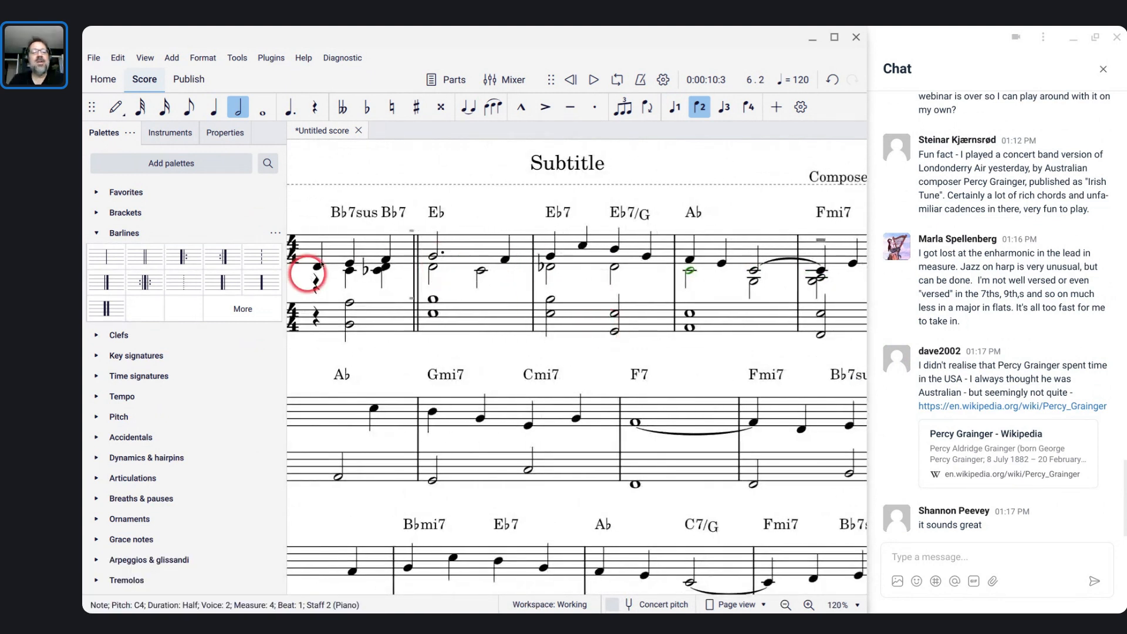
key(shift+alt+t)
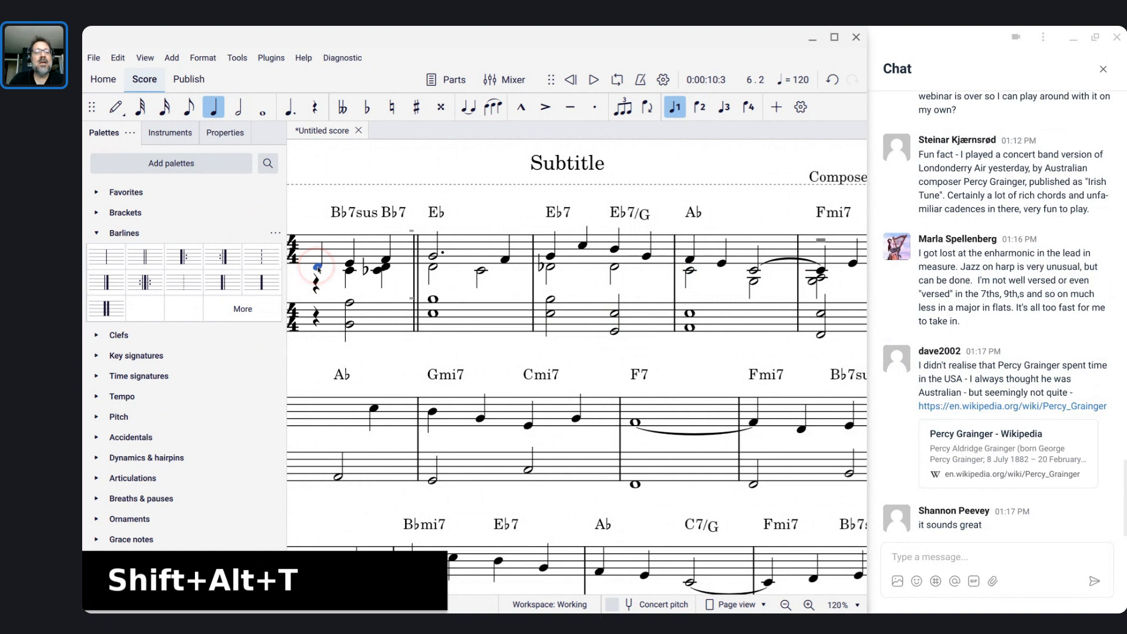
key(Left)
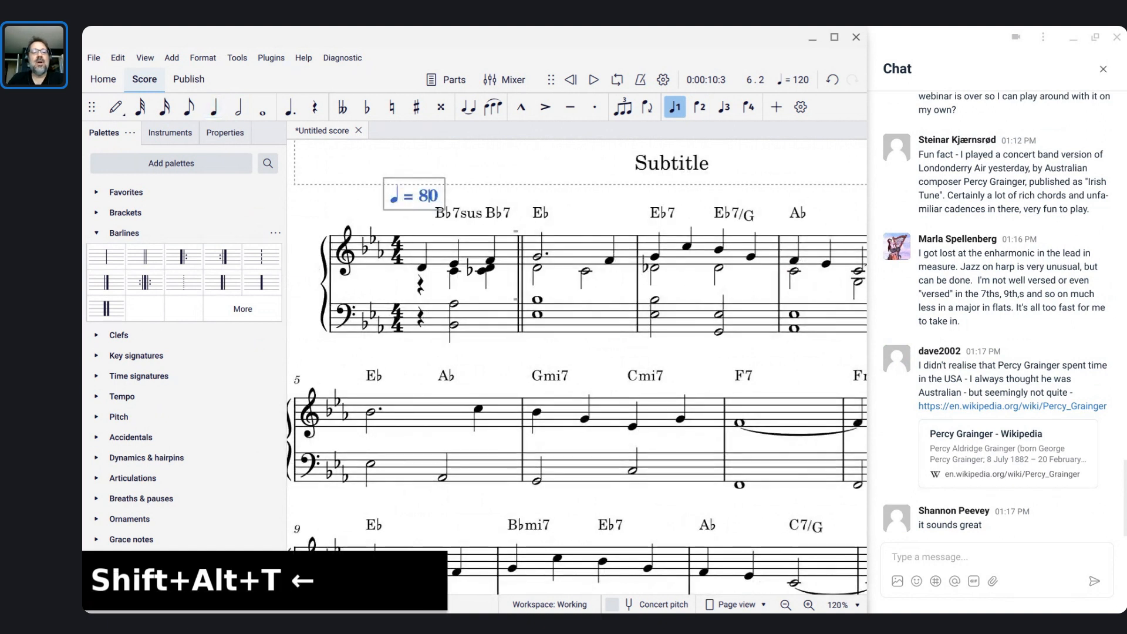
key(BackSpace)
key(Right)
key(Left)
text(1)
key(Right)
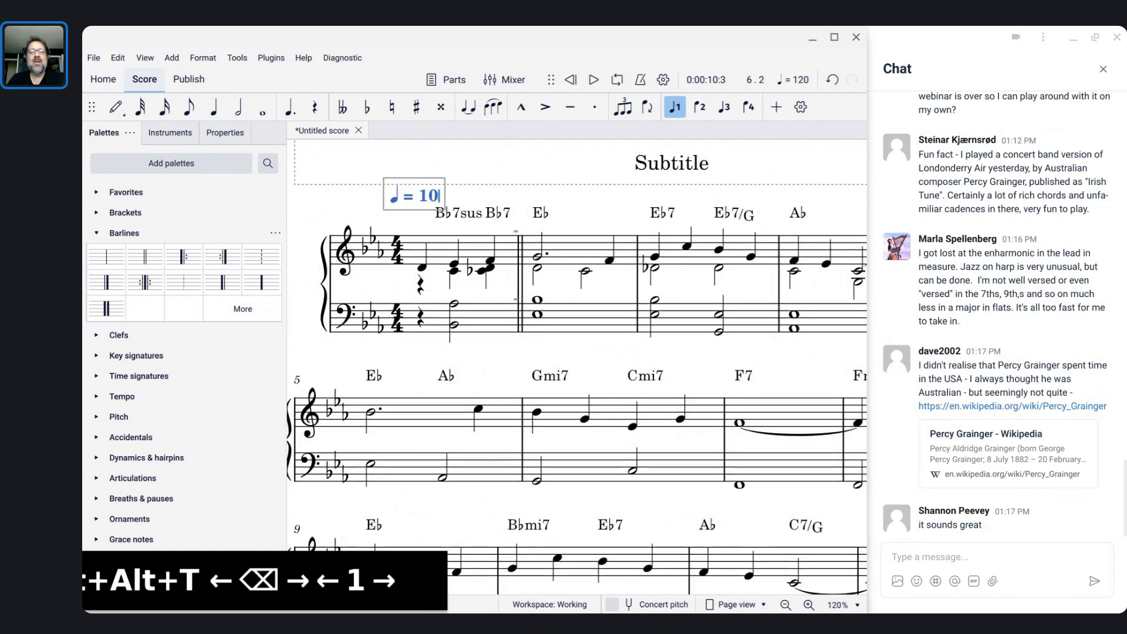
text(8)
key(Escape)
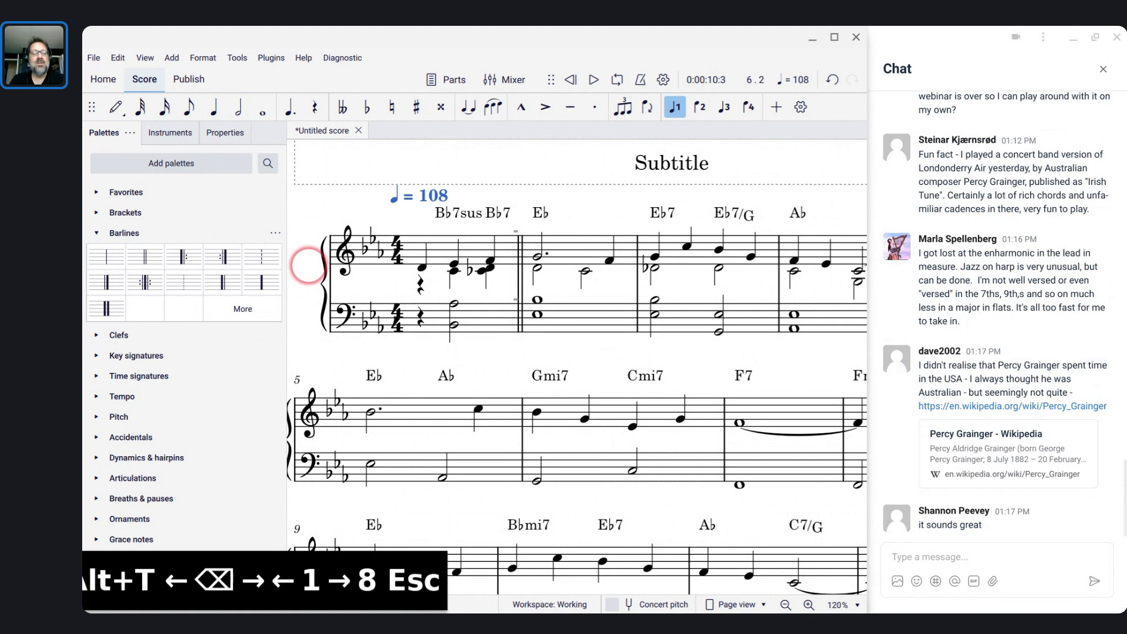
Start saving the score and go to the Mastering MuseScore/Cafe folder as the save location.
key(ctrl+s)
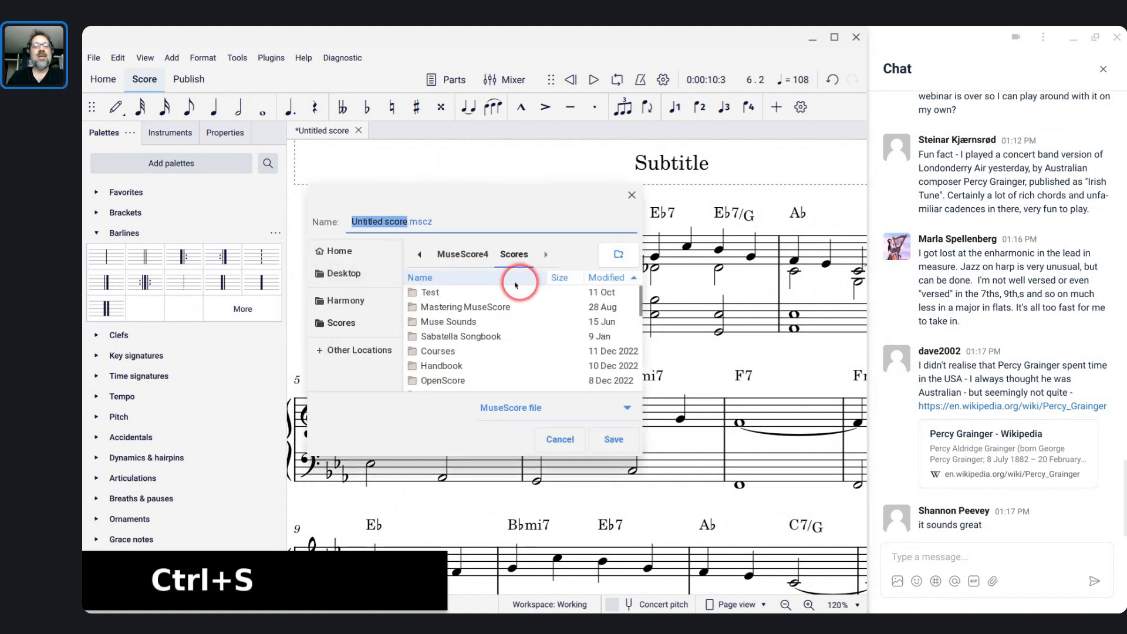
double_click(457, 305)
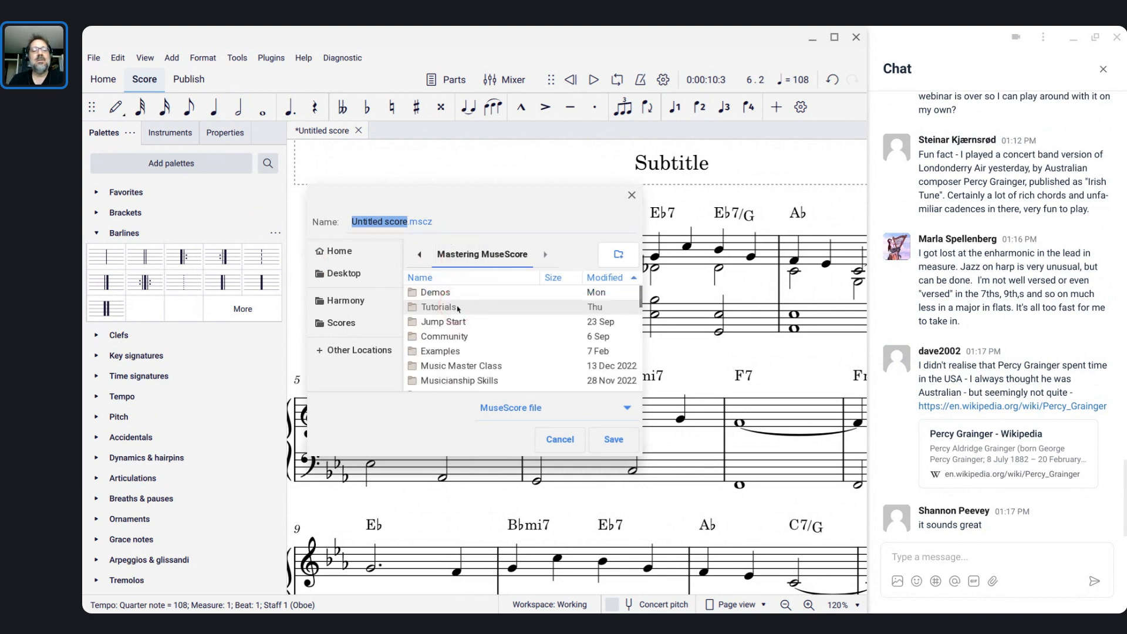
scroll(454, 340, down, 3)
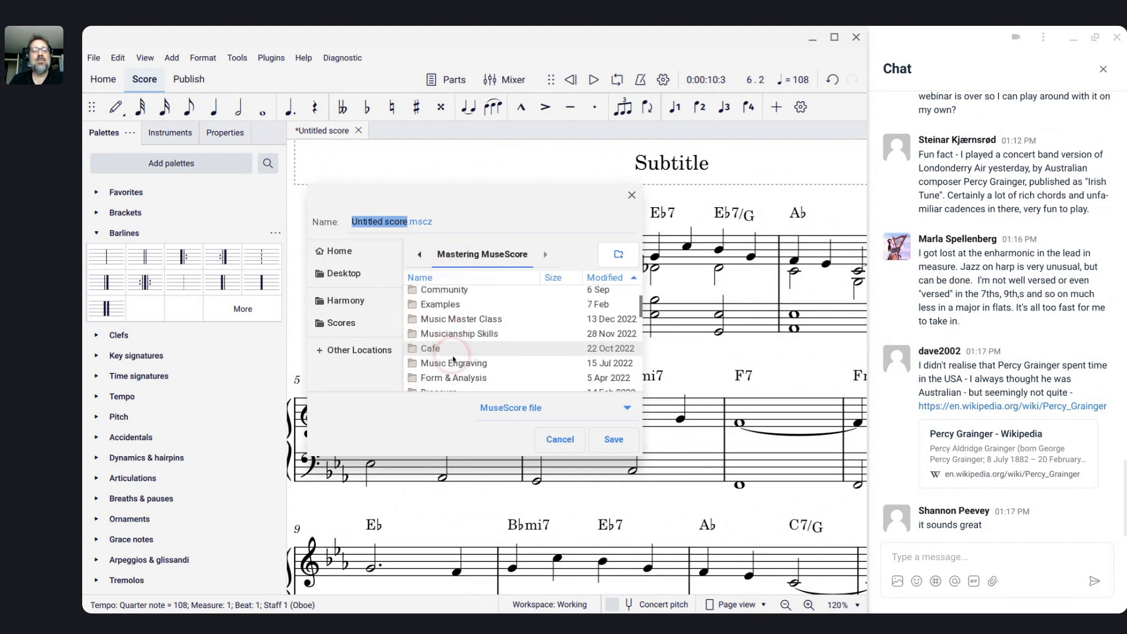
double_click(430, 348)
click(480, 435)
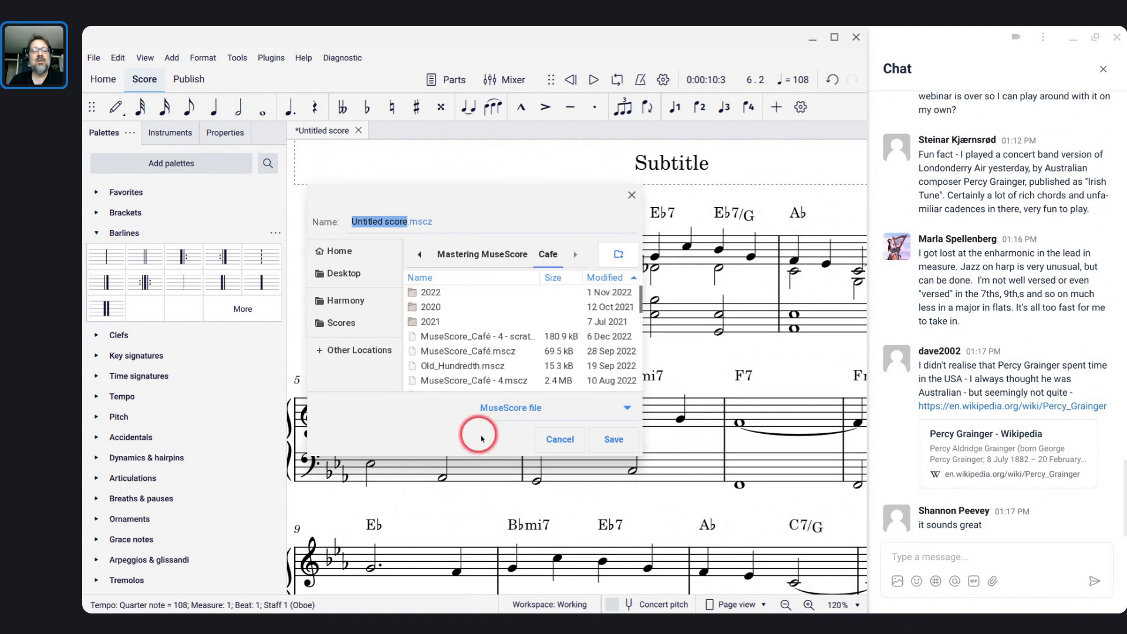
click(409, 284)
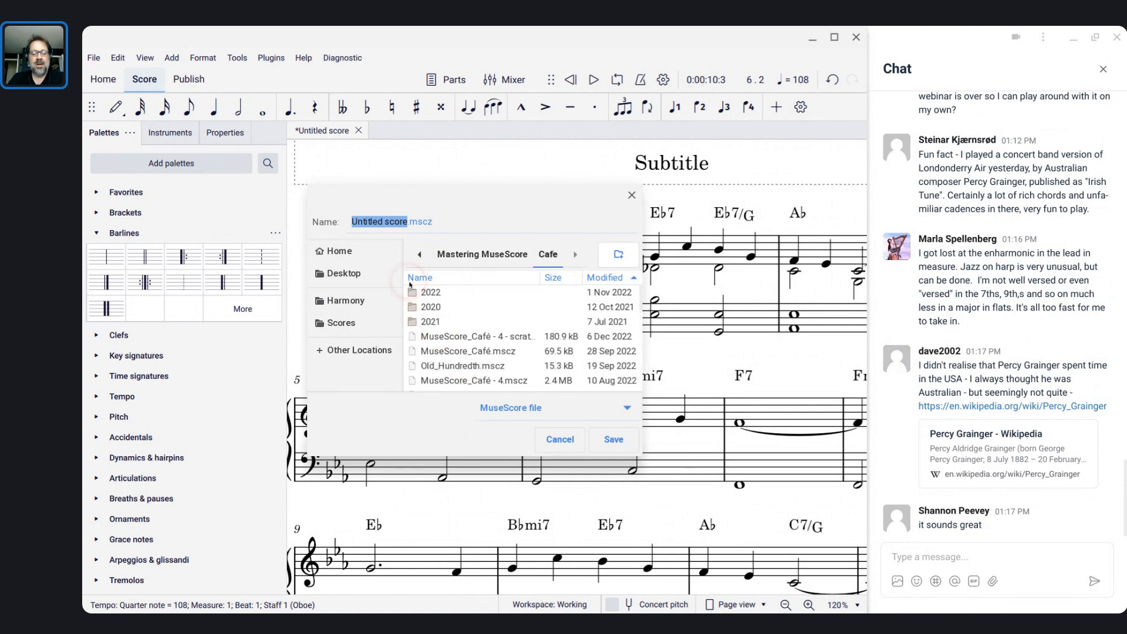
text(London)
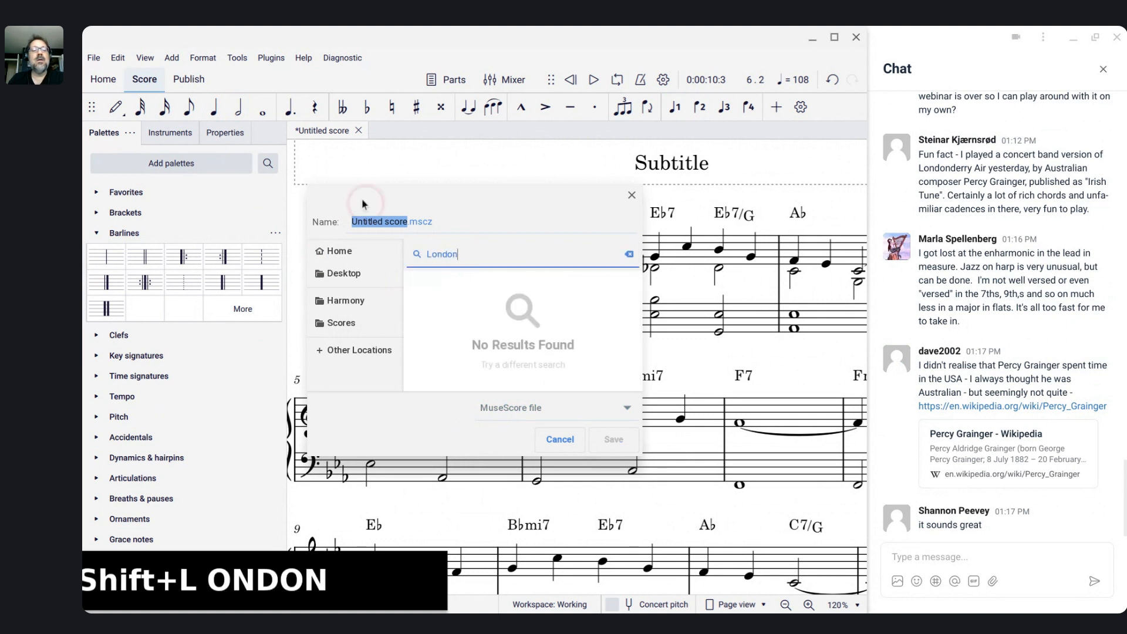
Name the score file Londonderry Air and save it as a MuseScore file in the Cafe folder.
click(365, 222)
key(Home)
key(ctrl+shift+Right)
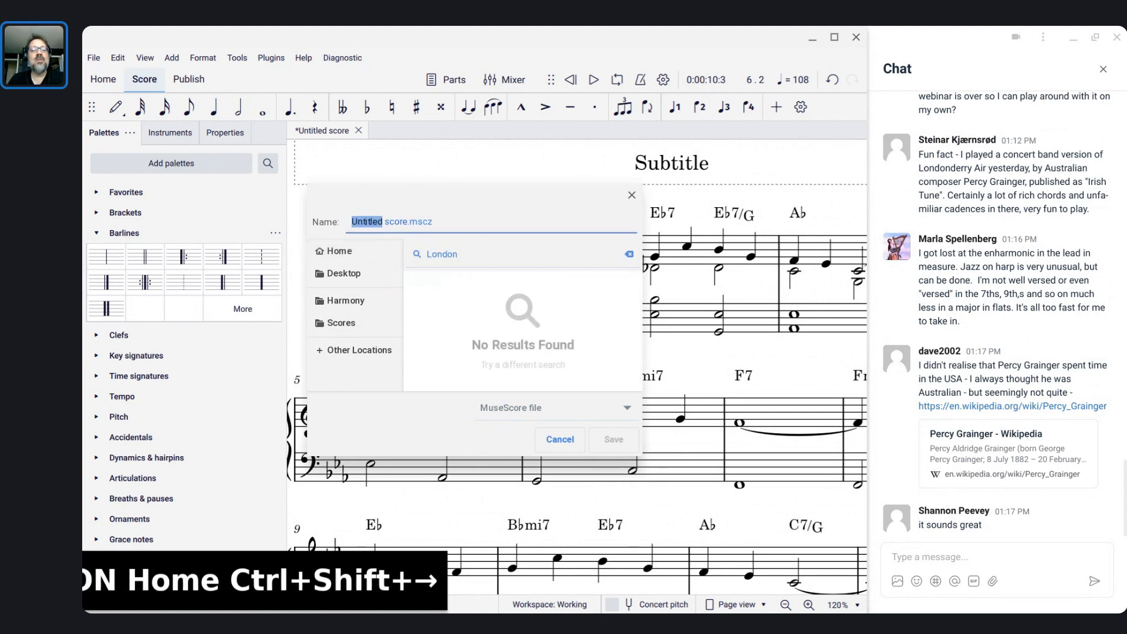
key(ctrl+shift+Right)
text(Londonderry)
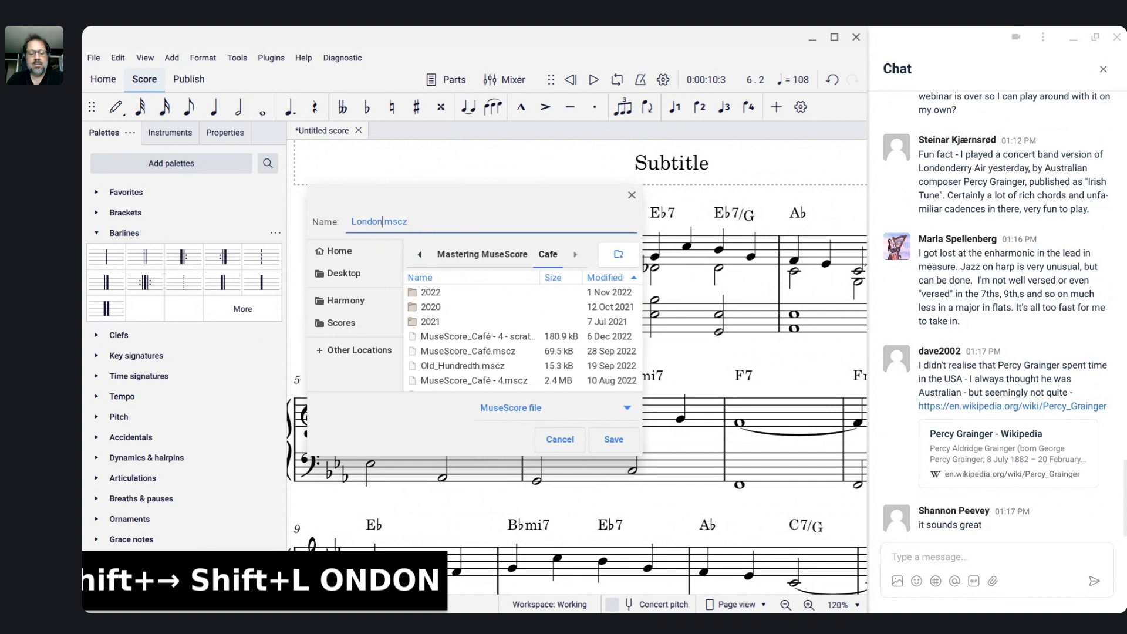
text( Air)
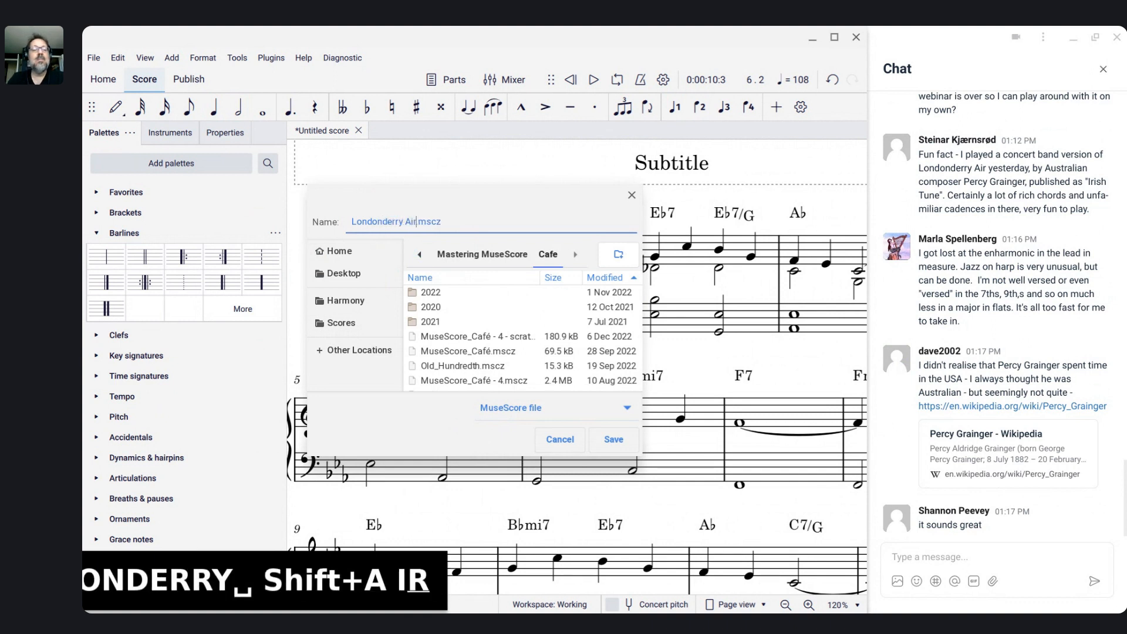
key(Return)
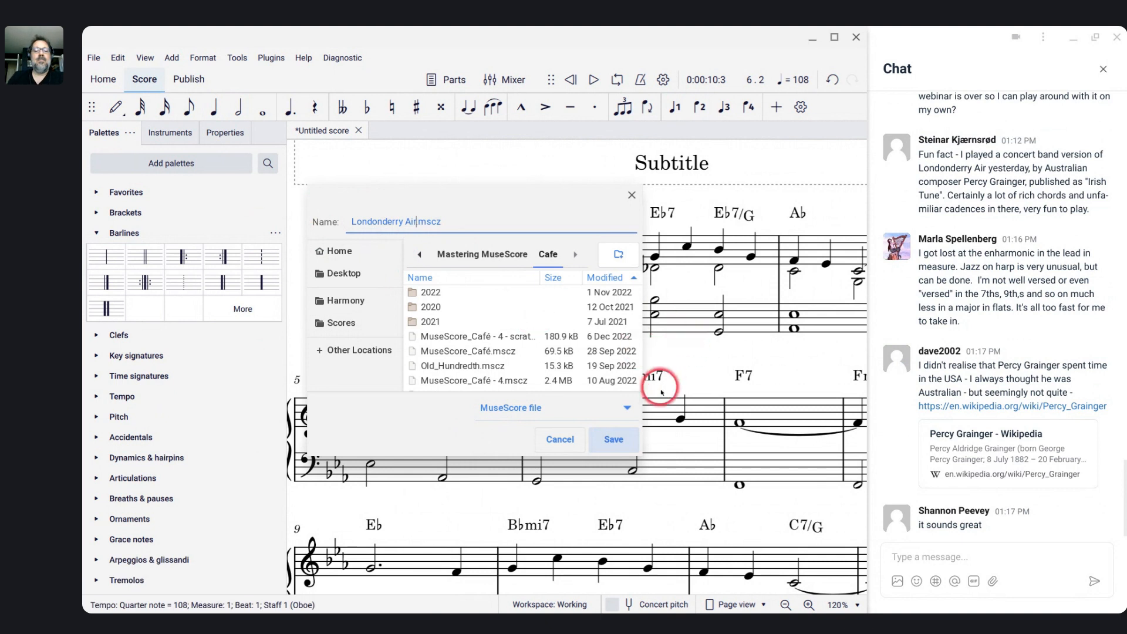
click(614, 438)
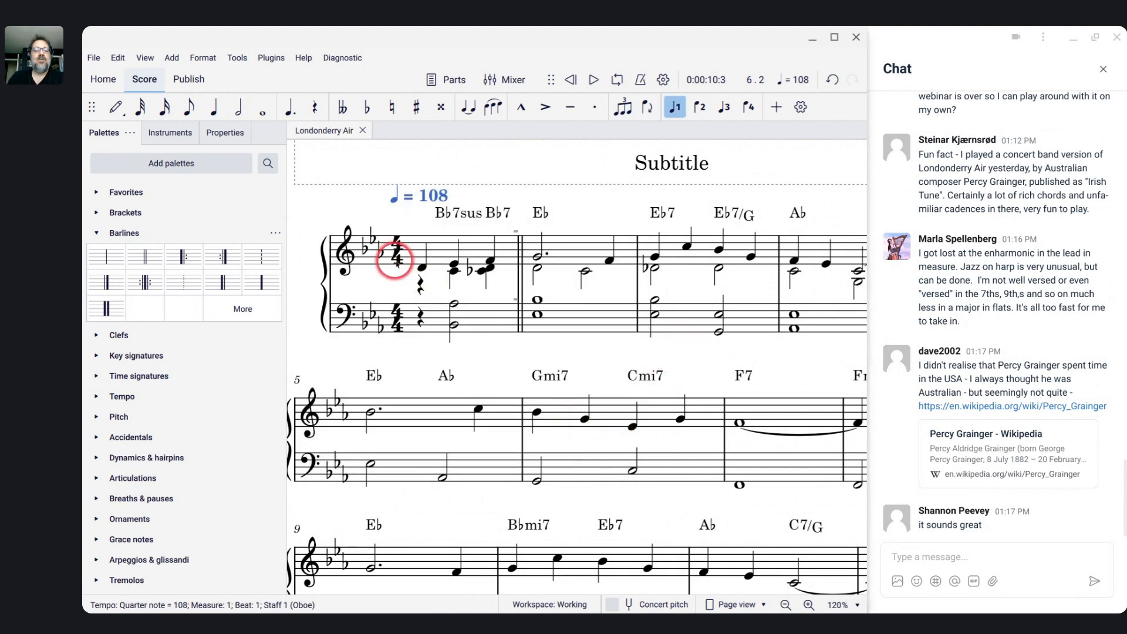
Play back the harmonized passage from the opening time signature until the start of measure 5.
click(396, 253)
key(space)
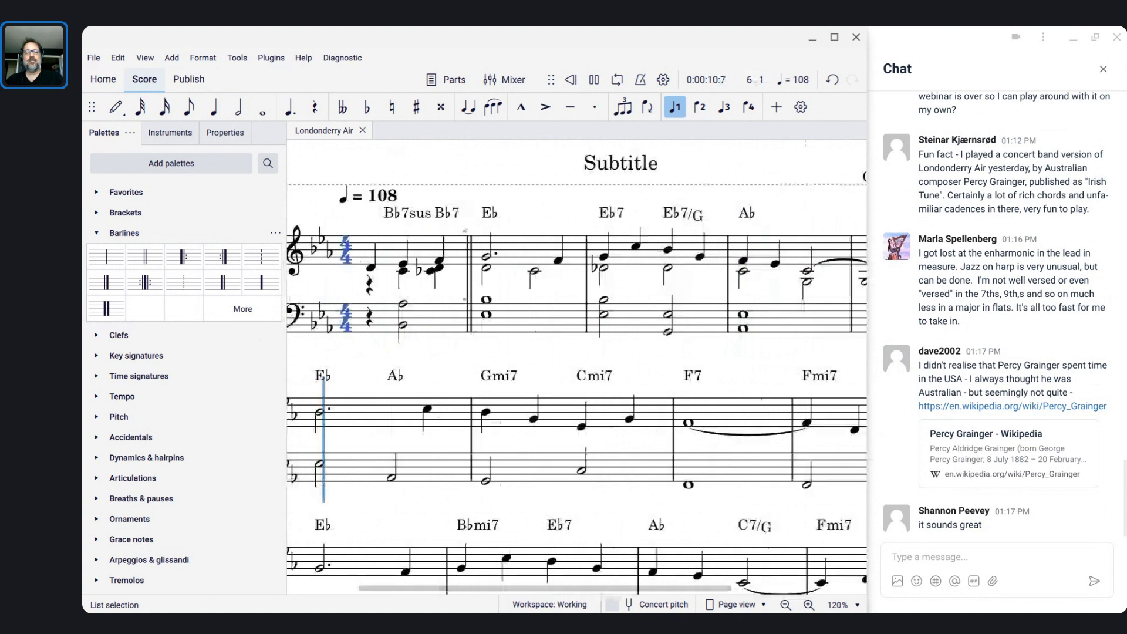
key(space)
Add tenor notes above the bass in measure 5: G3 for the E♭ chord and E♭3 for the A♭ chord.
scroll(389, 259, down, 3)
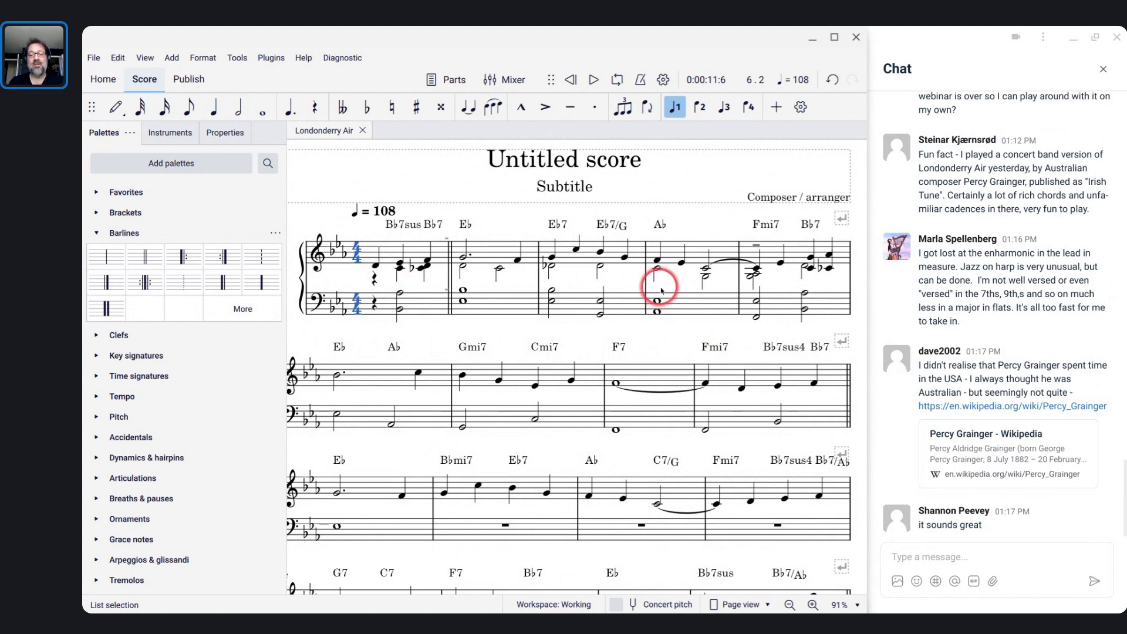
click(356, 375)
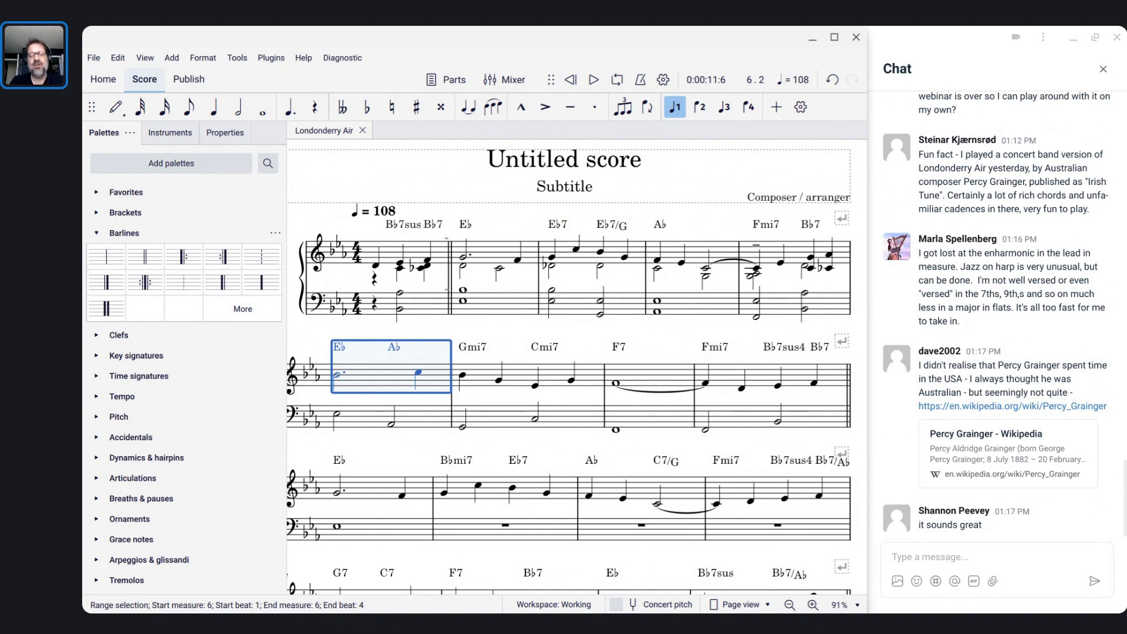
click(338, 414)
key(n)
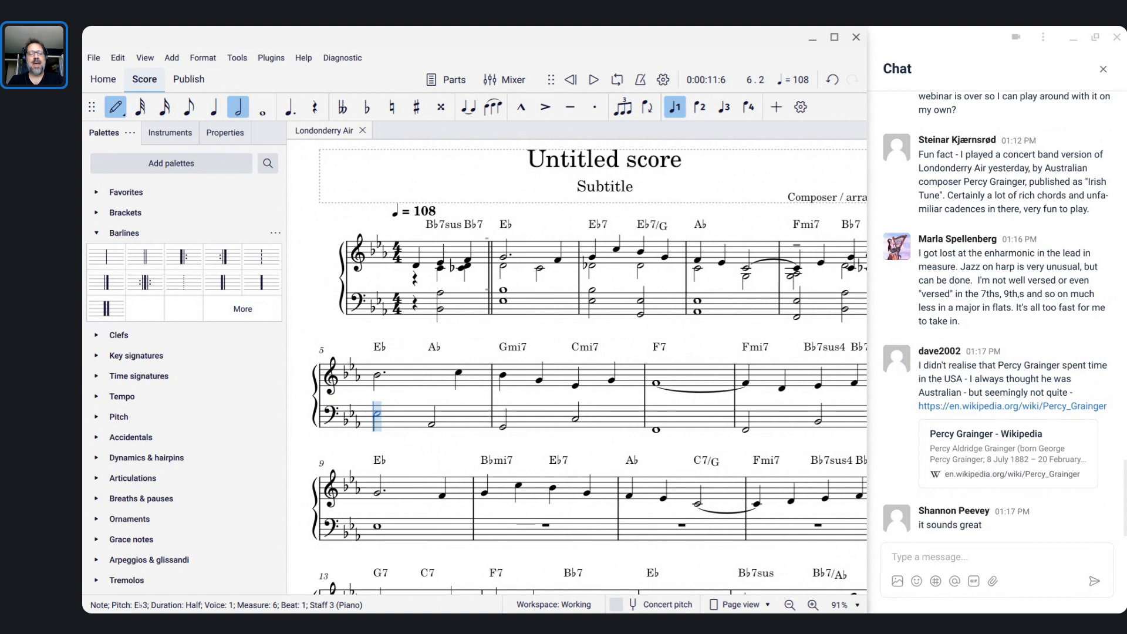
key(shift+g)
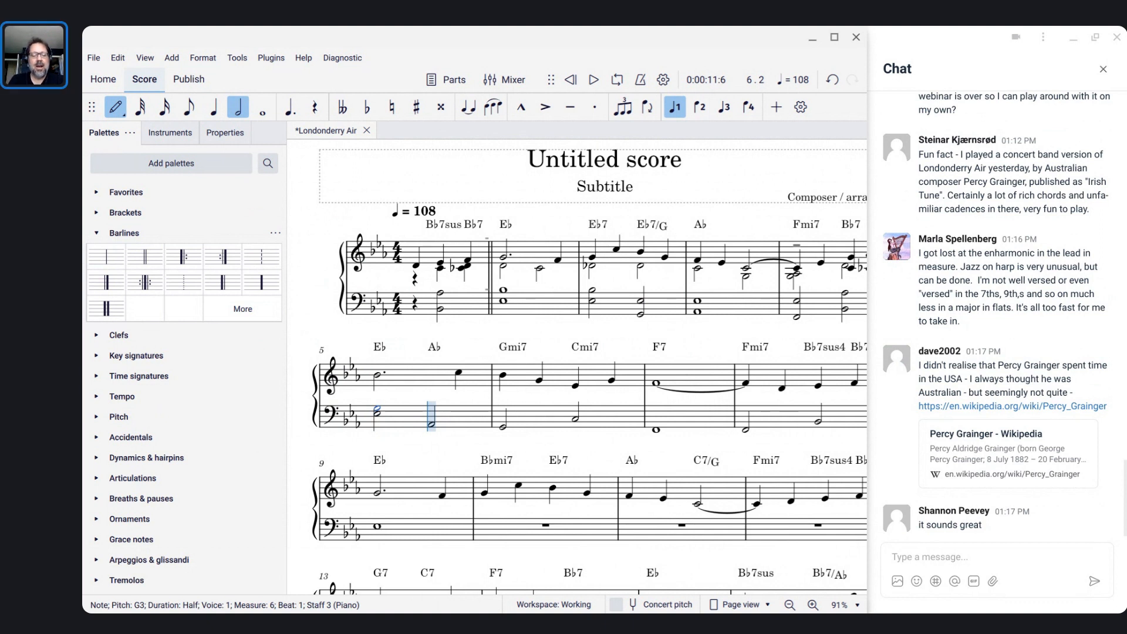
key(shift+e)
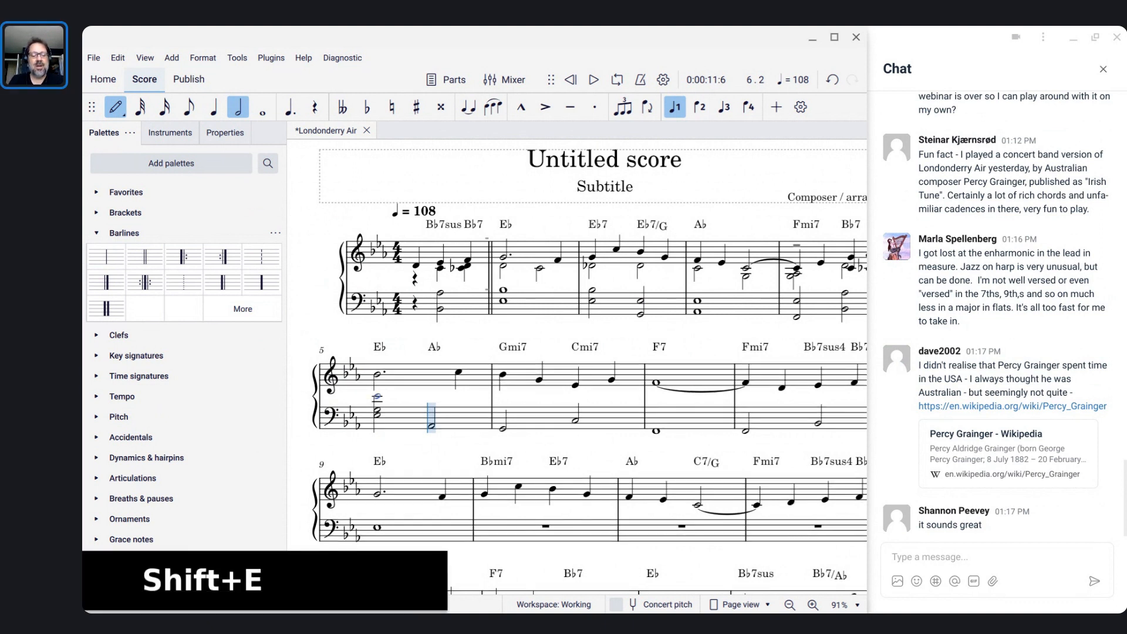
key(ctrl+z)
key(Right)
key(shift+e)
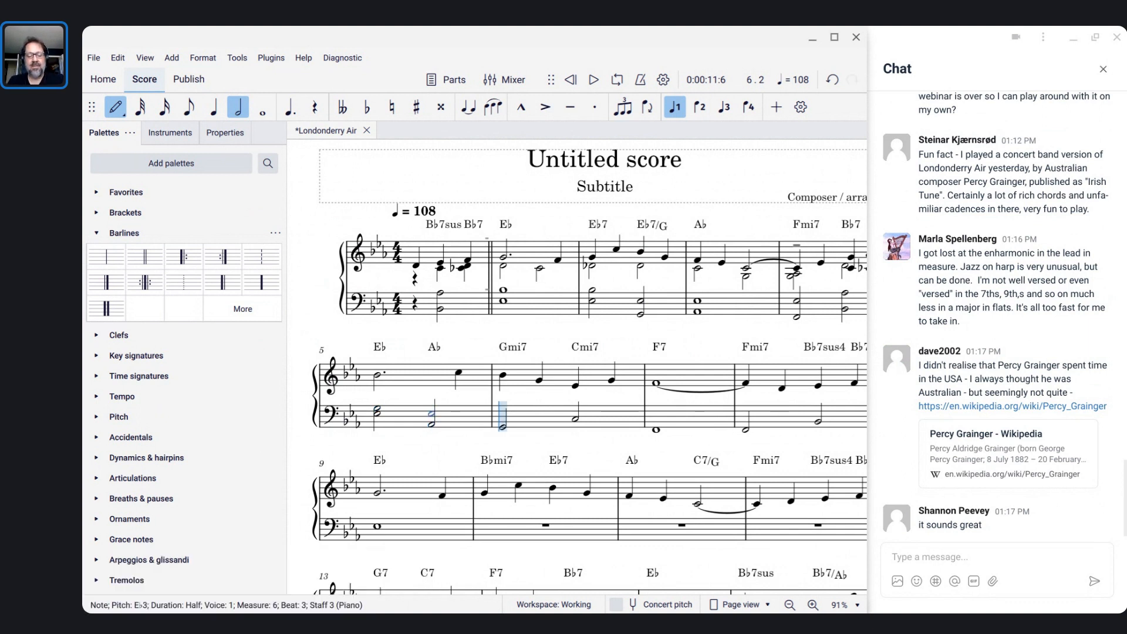
Add tenor notes above the bass in measure 6: F3 for Gmi7 and G3 for Cmi7.
key(Right)
key(f)
key(ctrl+z)
key(shift+f)
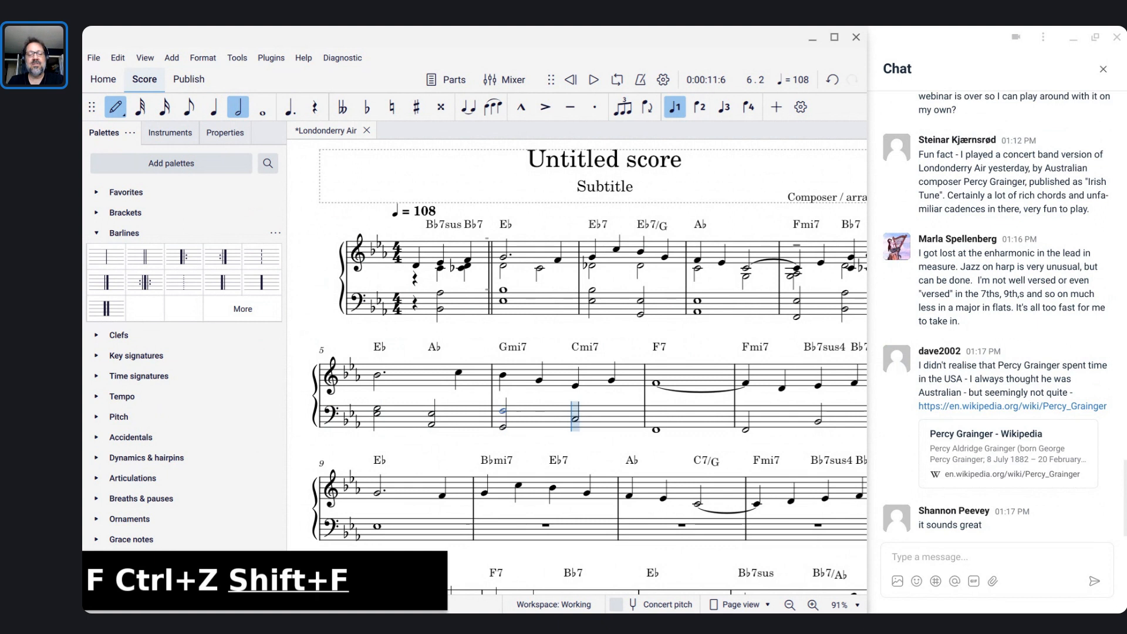
key(Right)
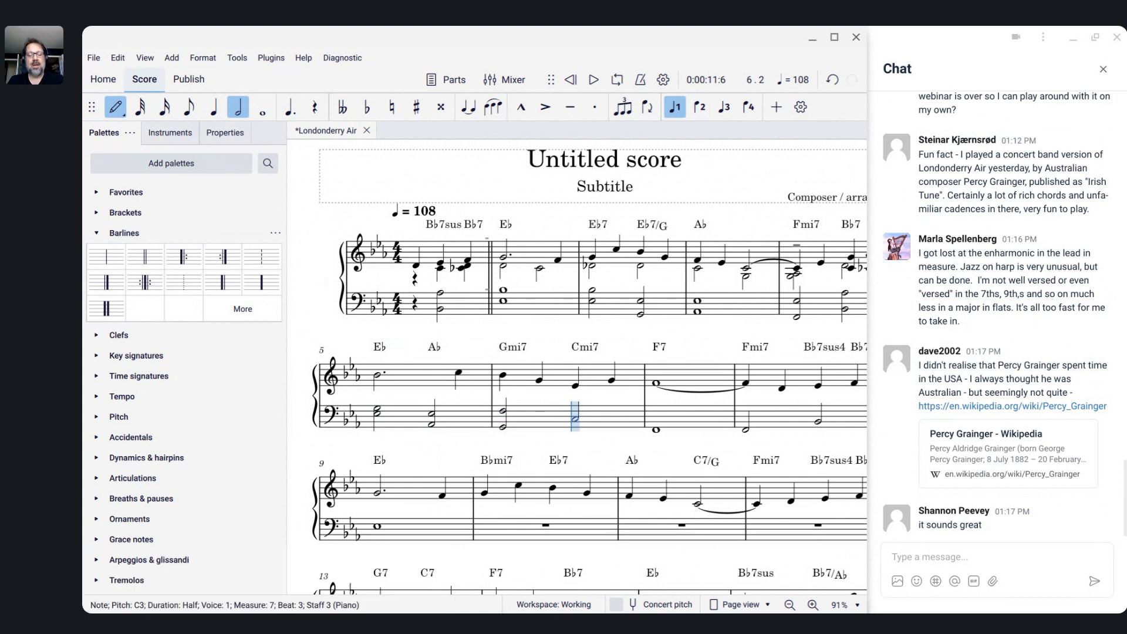
key(Right)
key(Left)
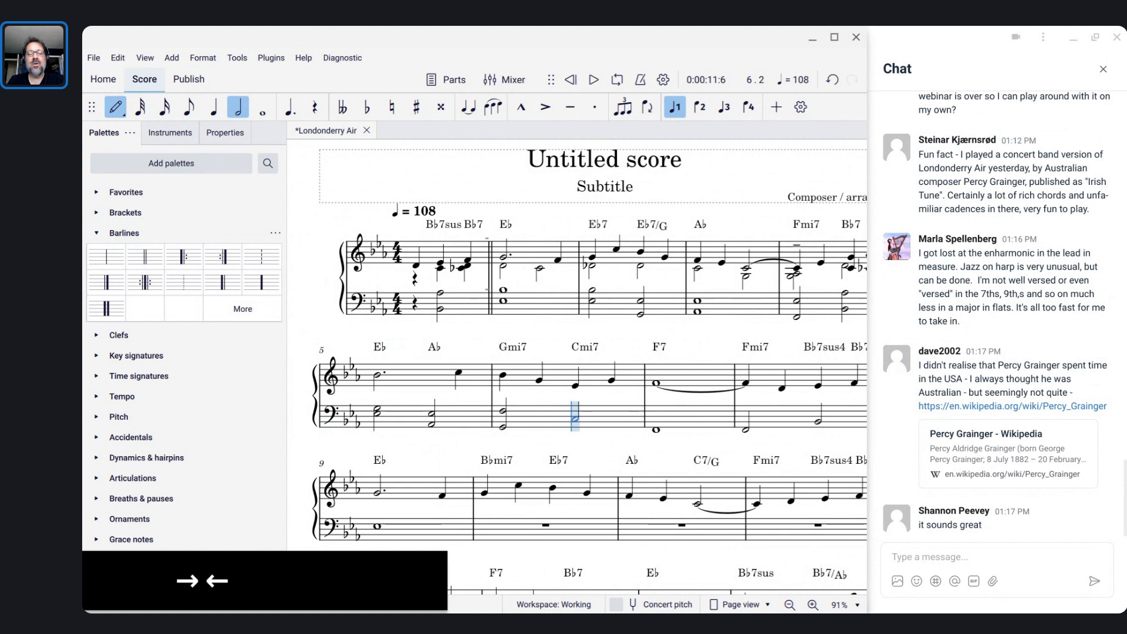
key(shift+g)
Add tenor notes above the bass in measures 7 and 8: E♭3 for F7, E♭3 for Fmi7 and A♭3 for B♭7sus4.
key(Right)
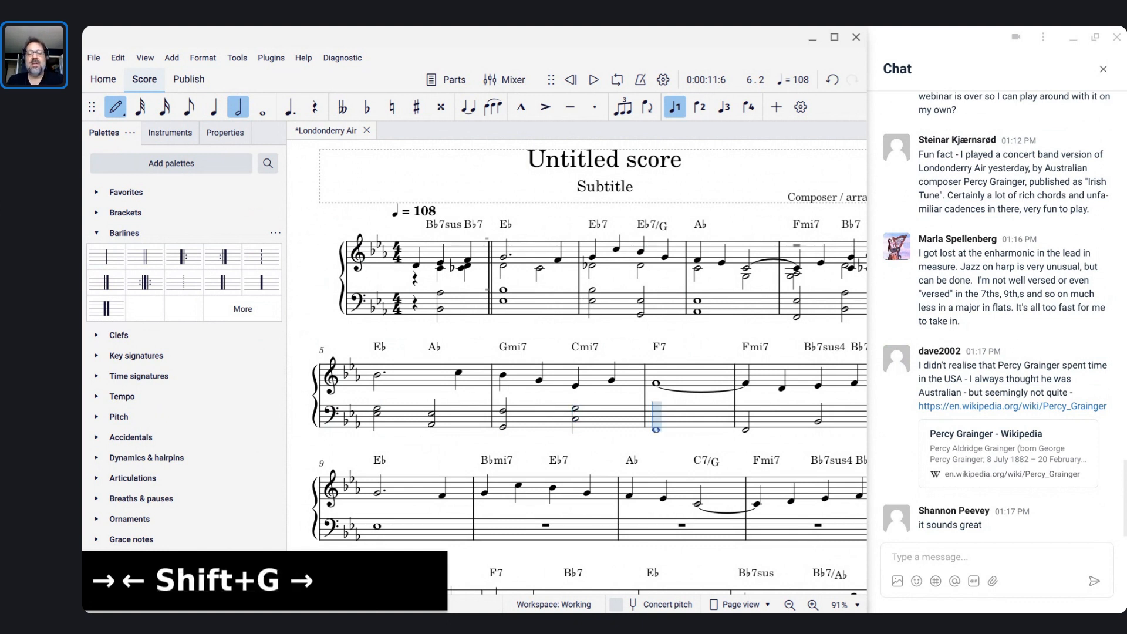
key(shift+e)
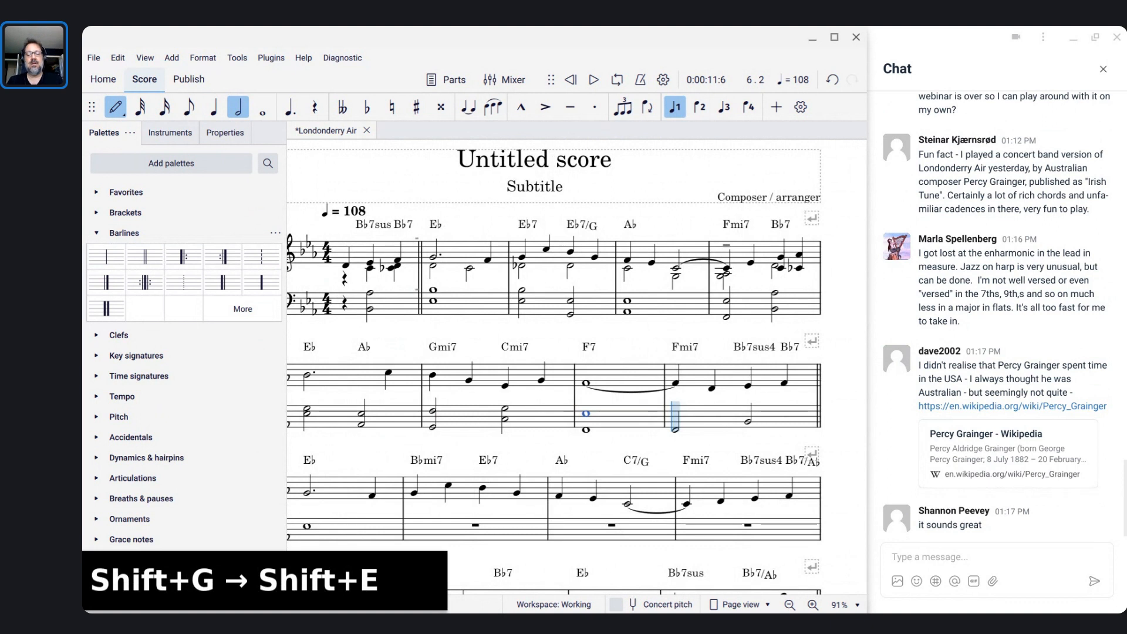
key(Right)
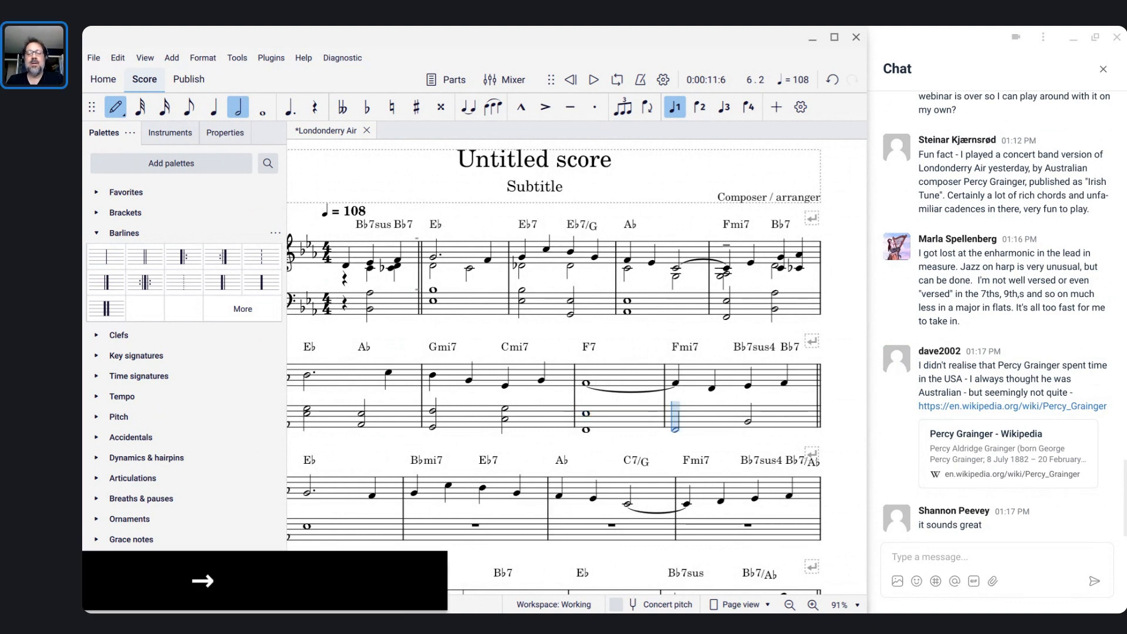
key(shift+e)
key(Right)
key(shift+a)
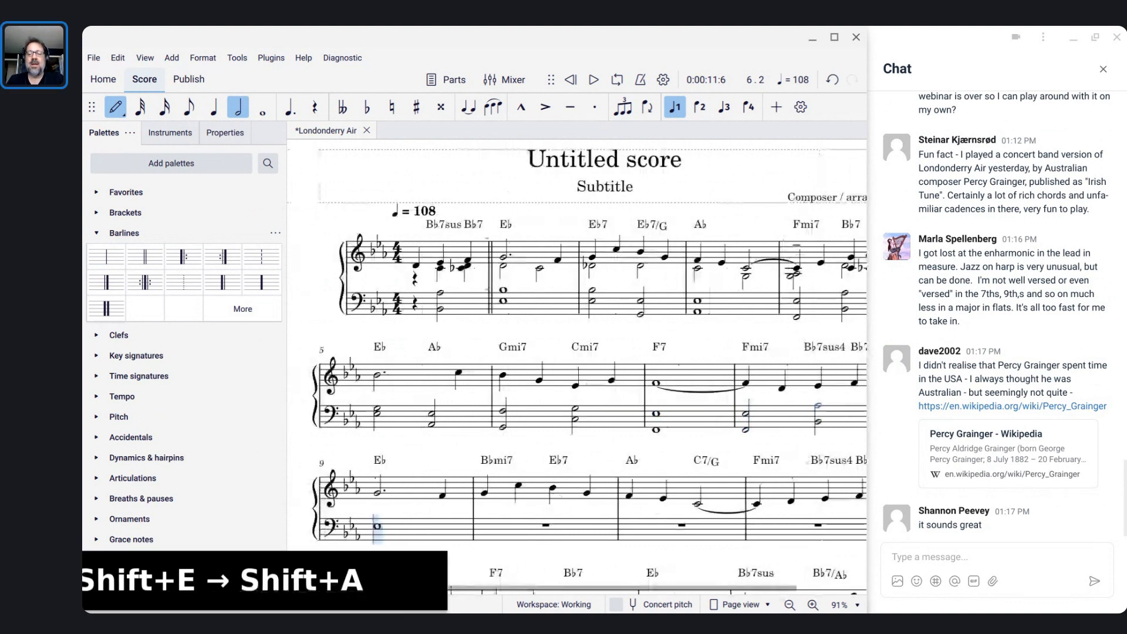
Return the note-input cursor to the first note of measure 5 in the treble staff.
scroll(339, 347, down, 2)
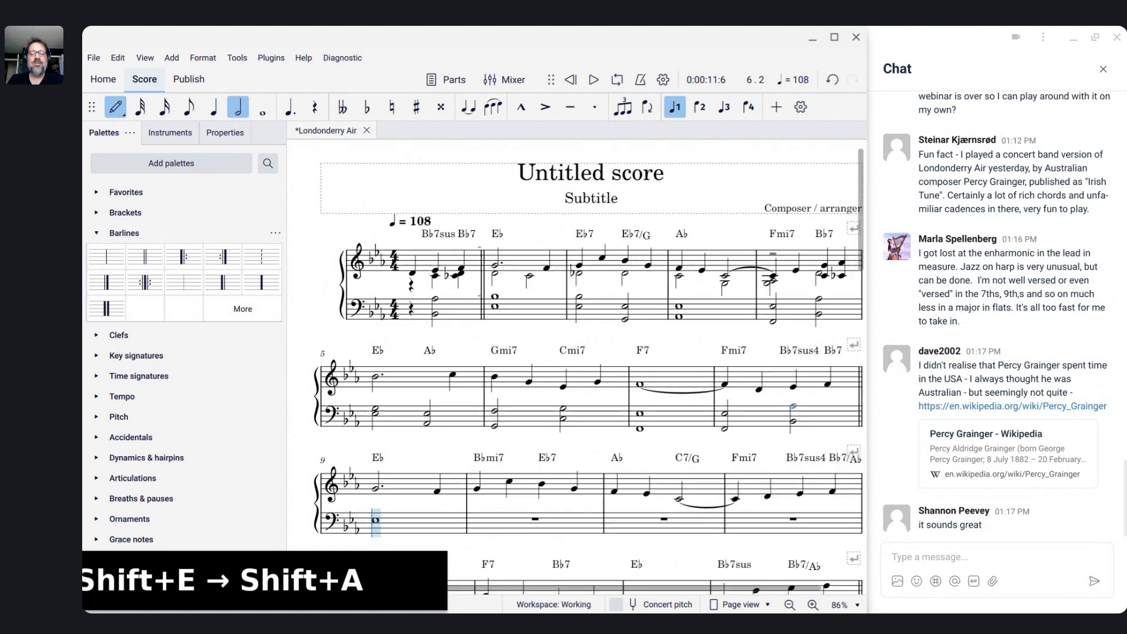
key(ctrl+Left)
key(ctrl+Left)
key(ctrl+Left)
key(ctrl+Left)
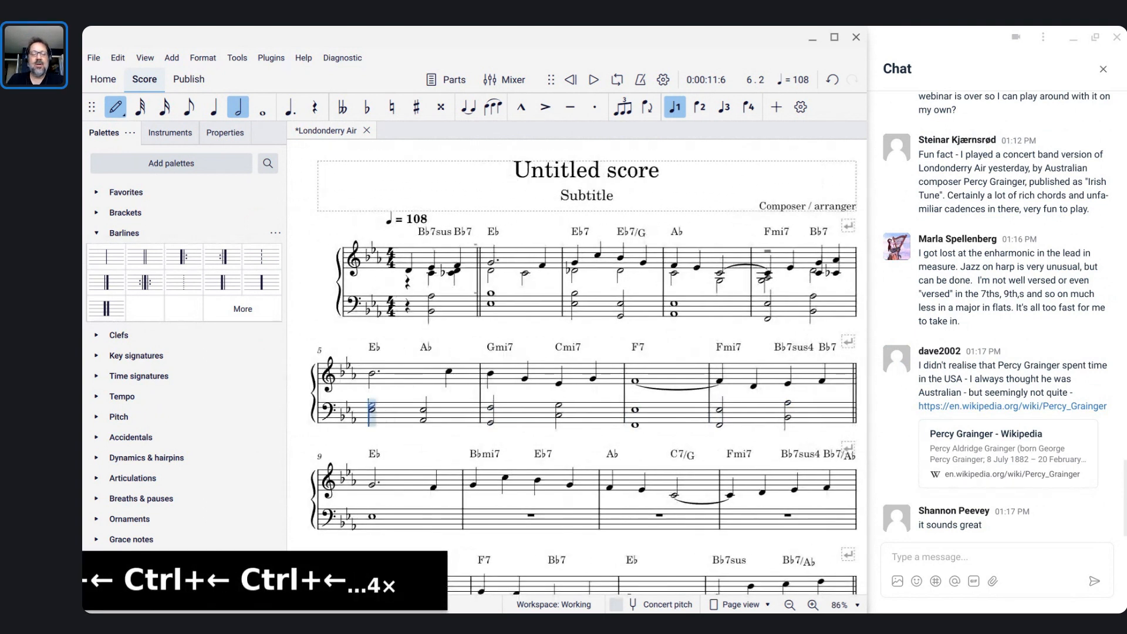
key(bracketright)
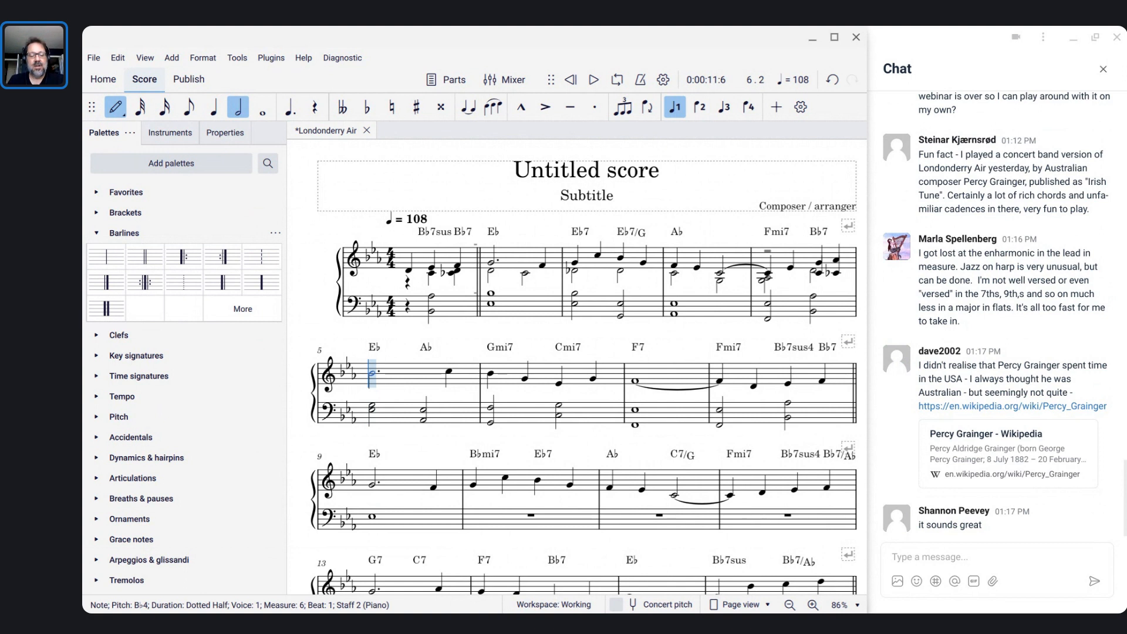
key(6)
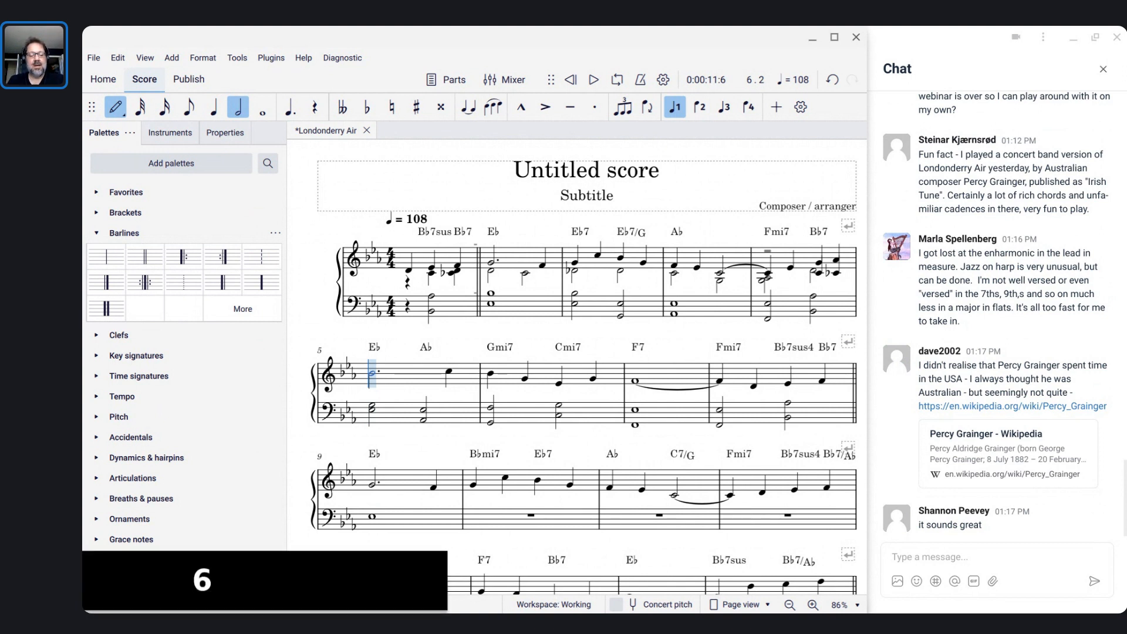
key(d)
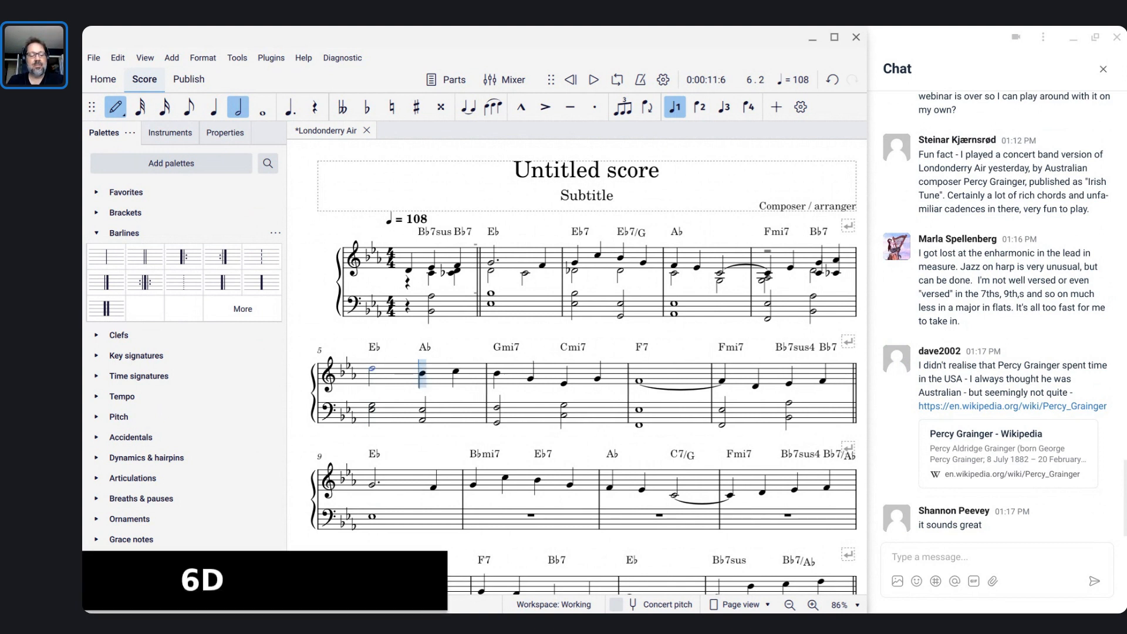
key(ctrl+z)
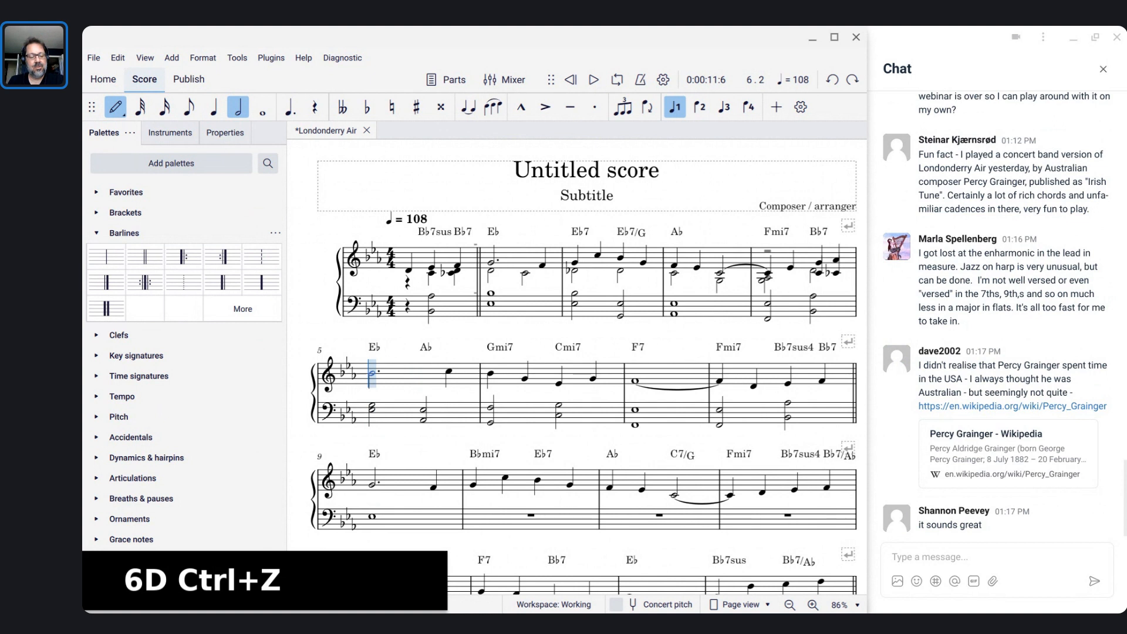
Enter voice 2 half notes in measure 5 of the treble staff: D4 with F4 for E♭, and C4 for A♭.
key(ctrl+alt+2)
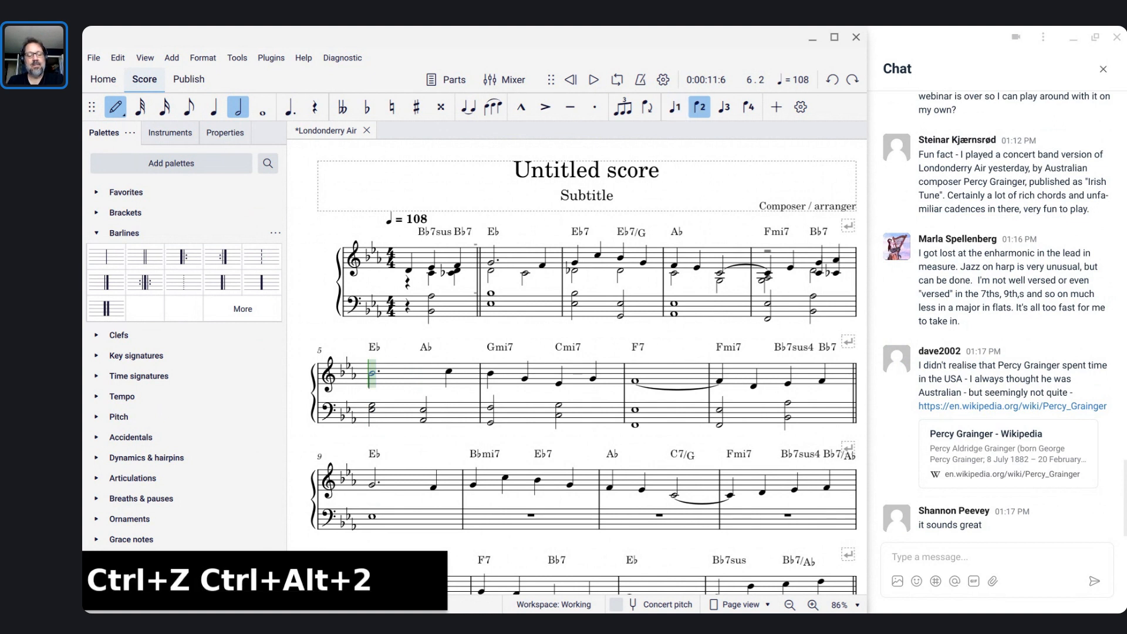
key(6)
key(d)
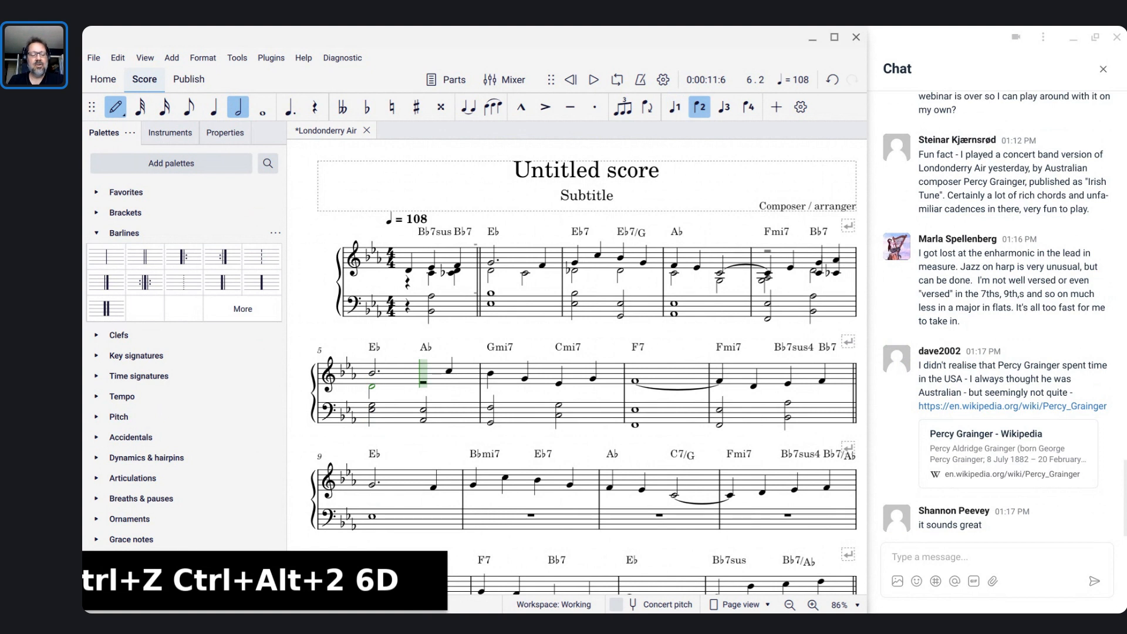
key(shift+f)
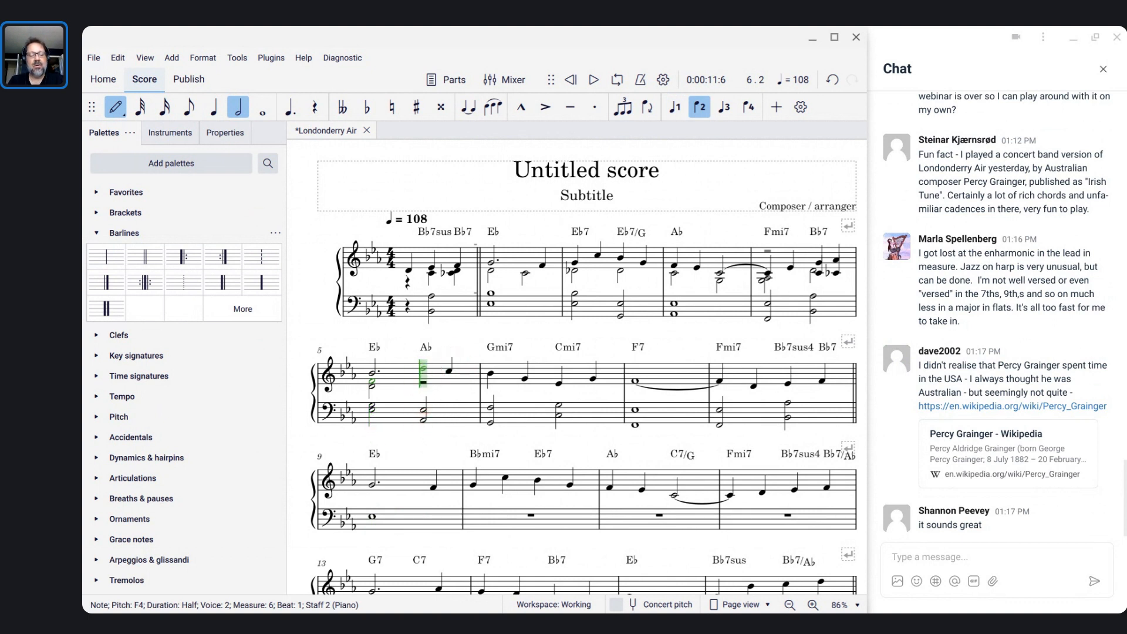
key(c)
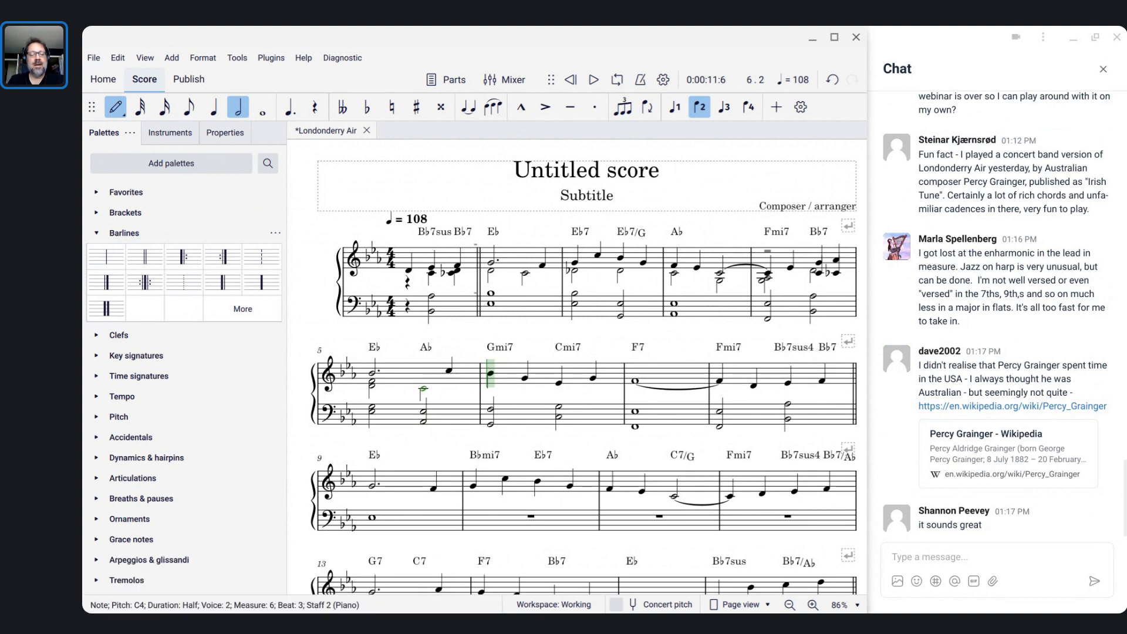
Complete the A♭ chord in measure 5 with G4 above C4, and enter voice 2 half notes D4 with A♮4 for Gmi7.
key(shift+g)
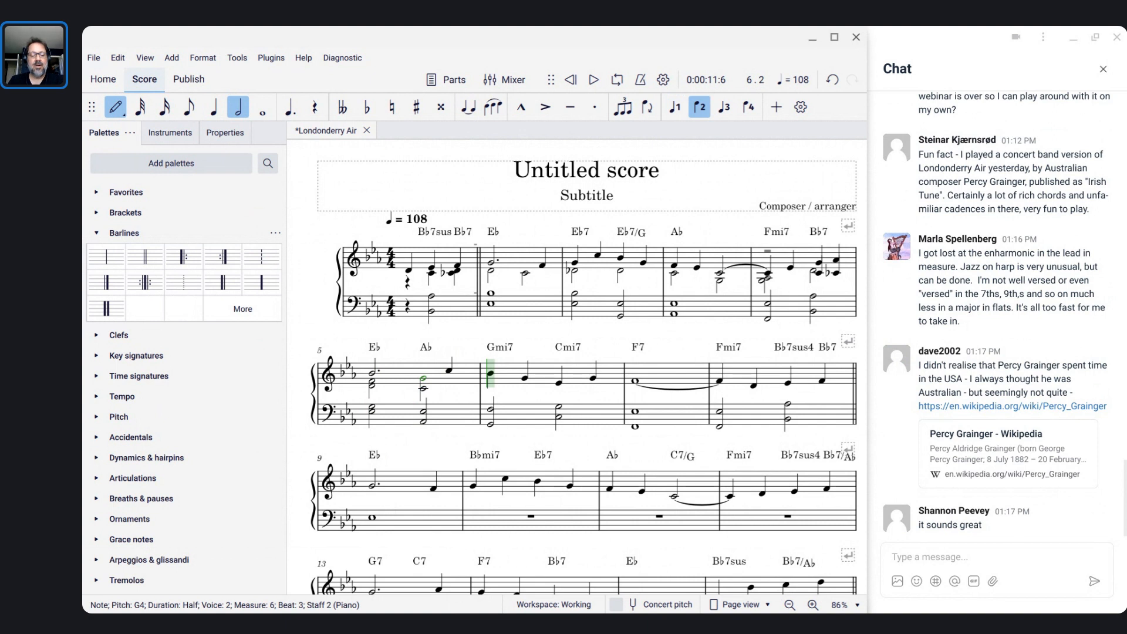
key(d)
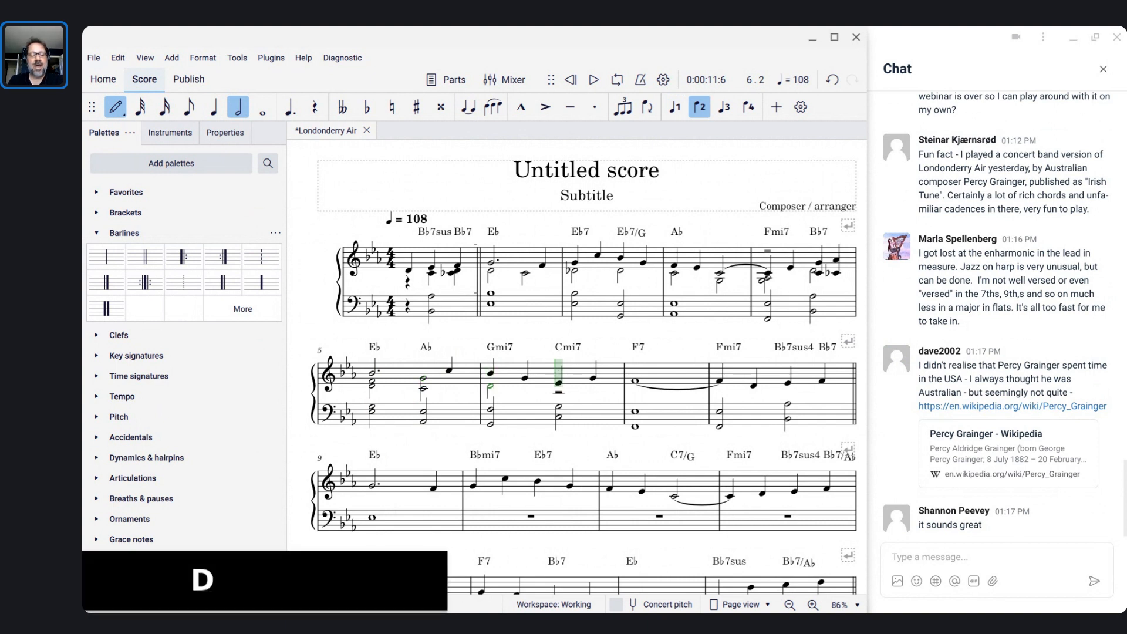
key(shift+a)
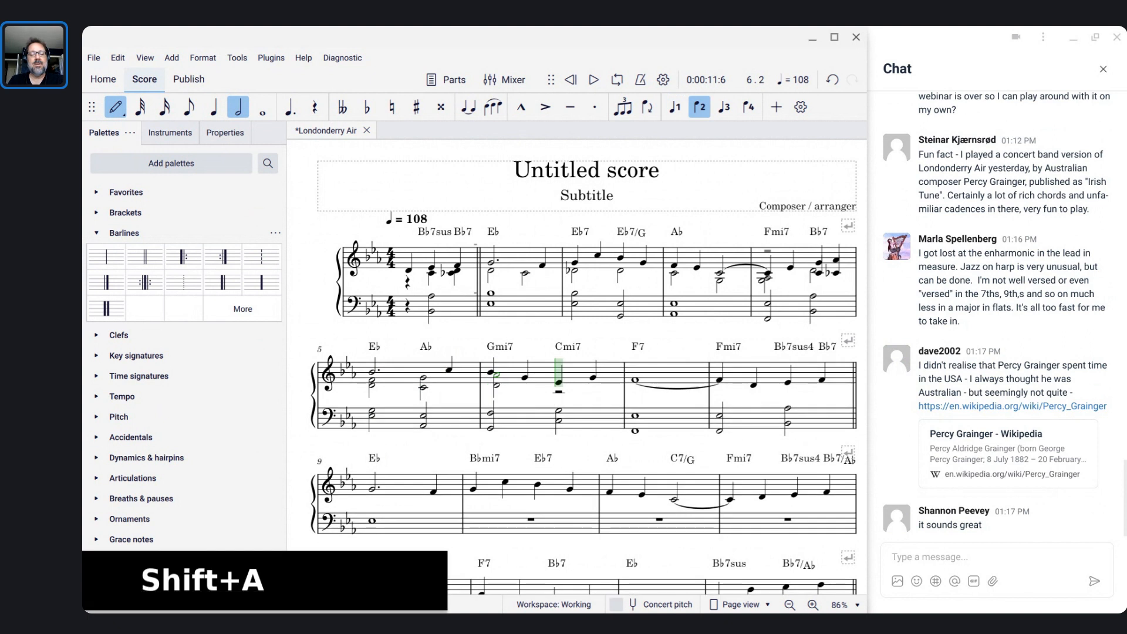
key(Up)
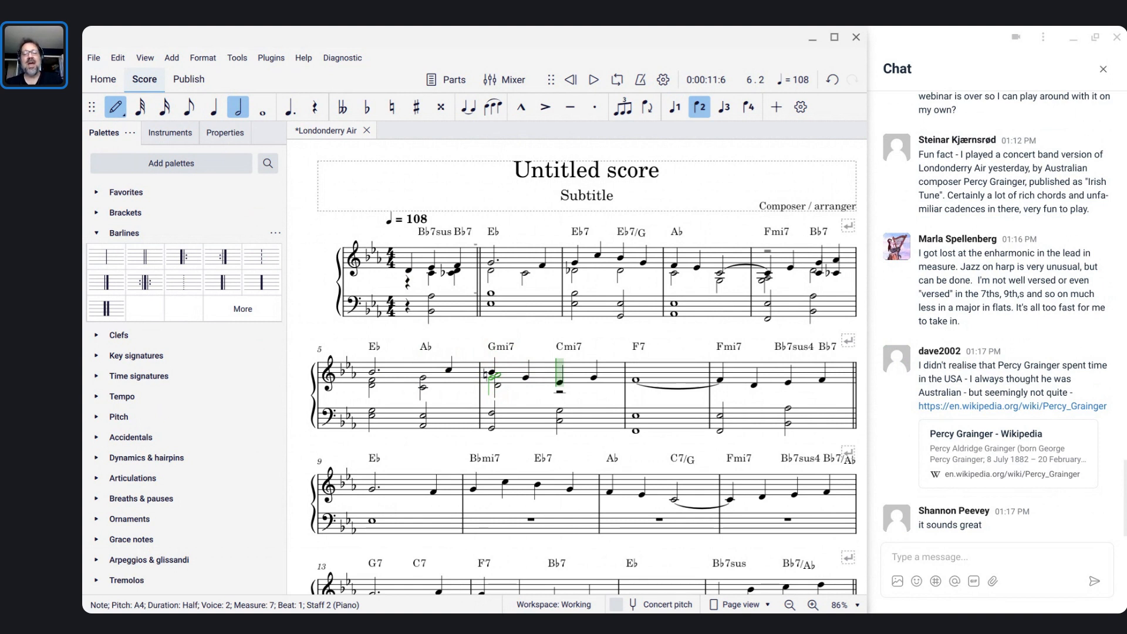
Enter voice 2 half notes B♭3 with D4 above it for Cmi7 in measure 6 of the treble staff.
mouse_move(502, 376)
mouse_down()
mouse_move(505, 344)
mouse_move(496, 380)
mouse_up()
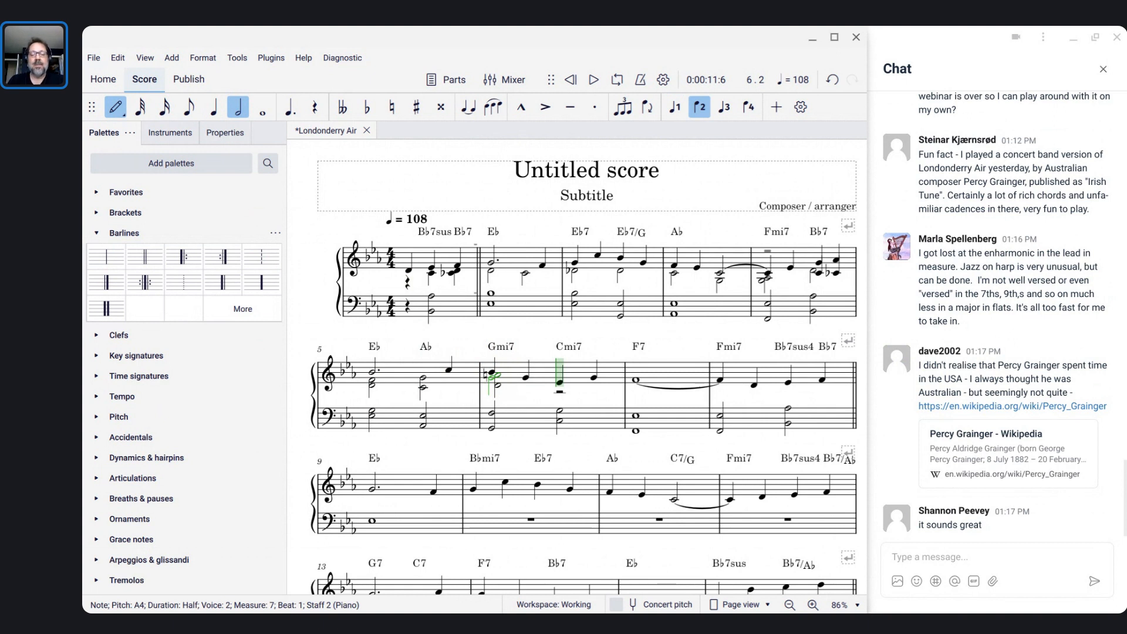
click(573, 365)
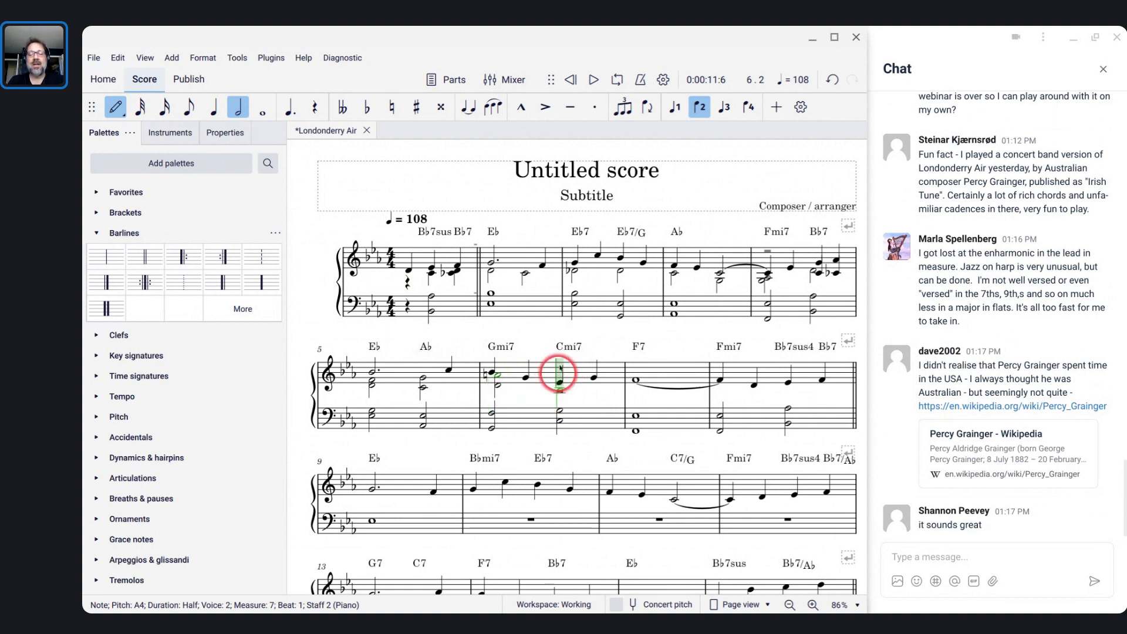
key(b)
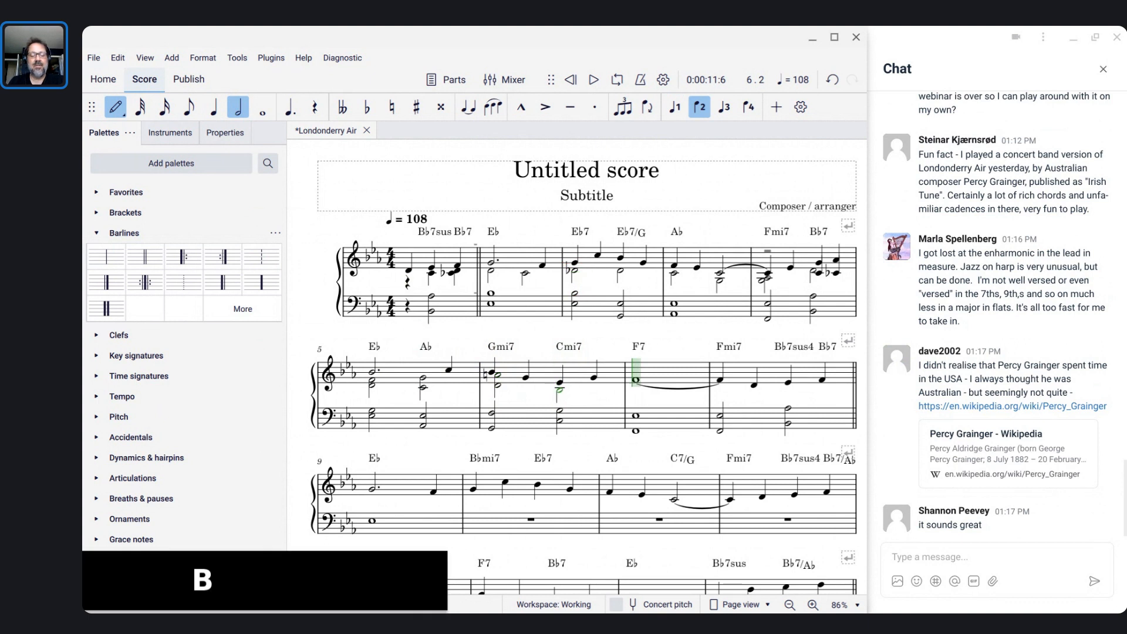
key(shift+d)
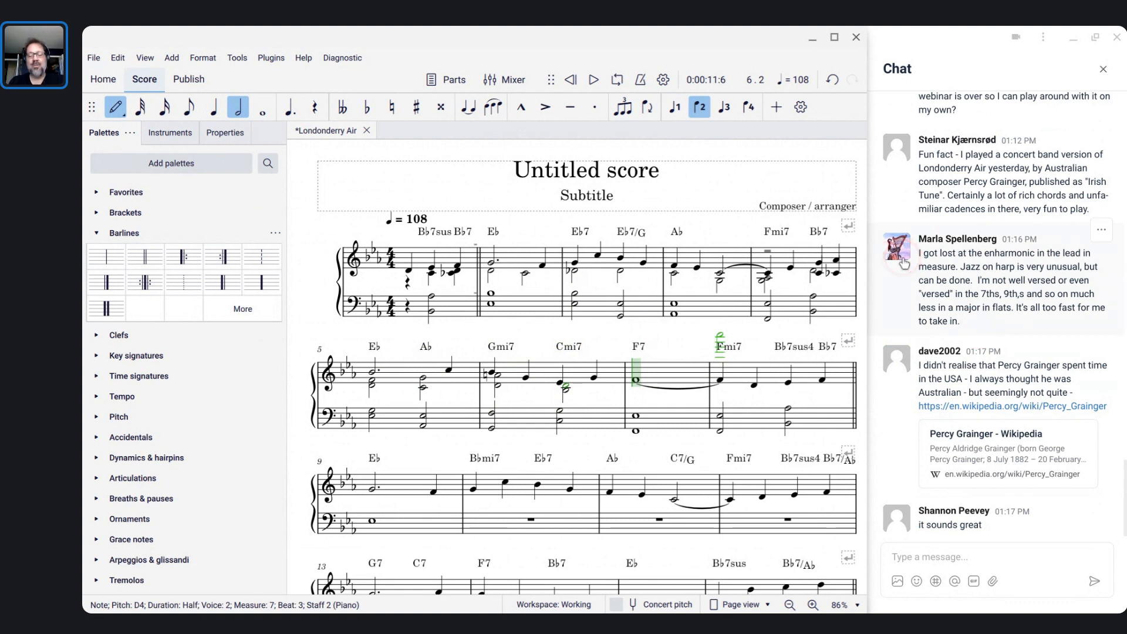
Enter two voice 2 half notes under F7 in measure 7: B♭3 followed by A♮3.
key(6)
key(b)
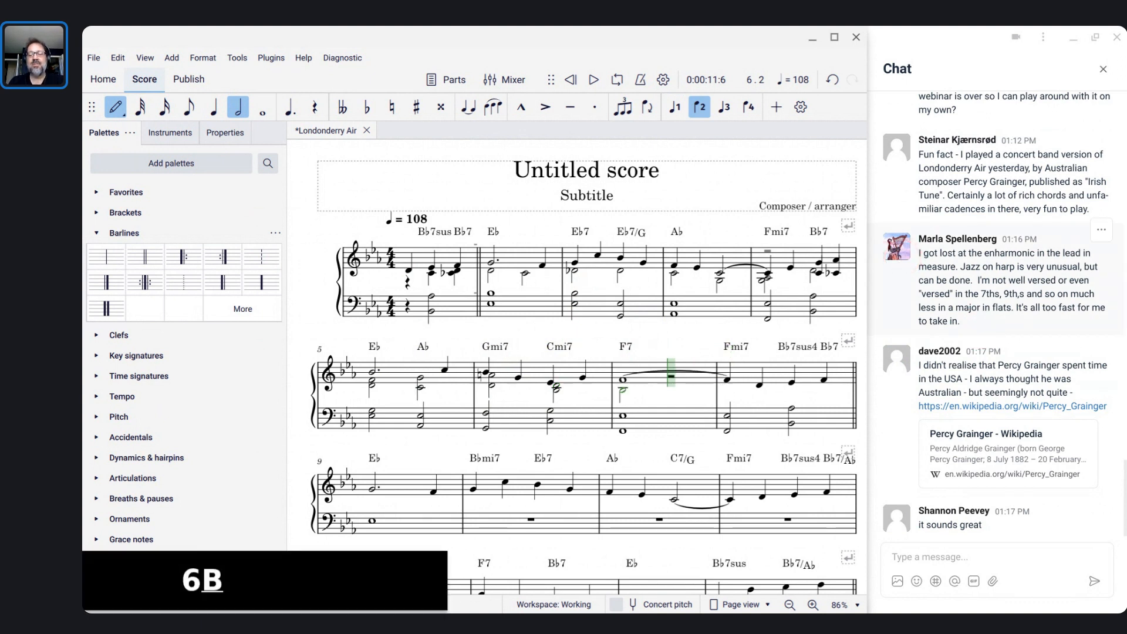
click(550, 392)
click(622, 388)
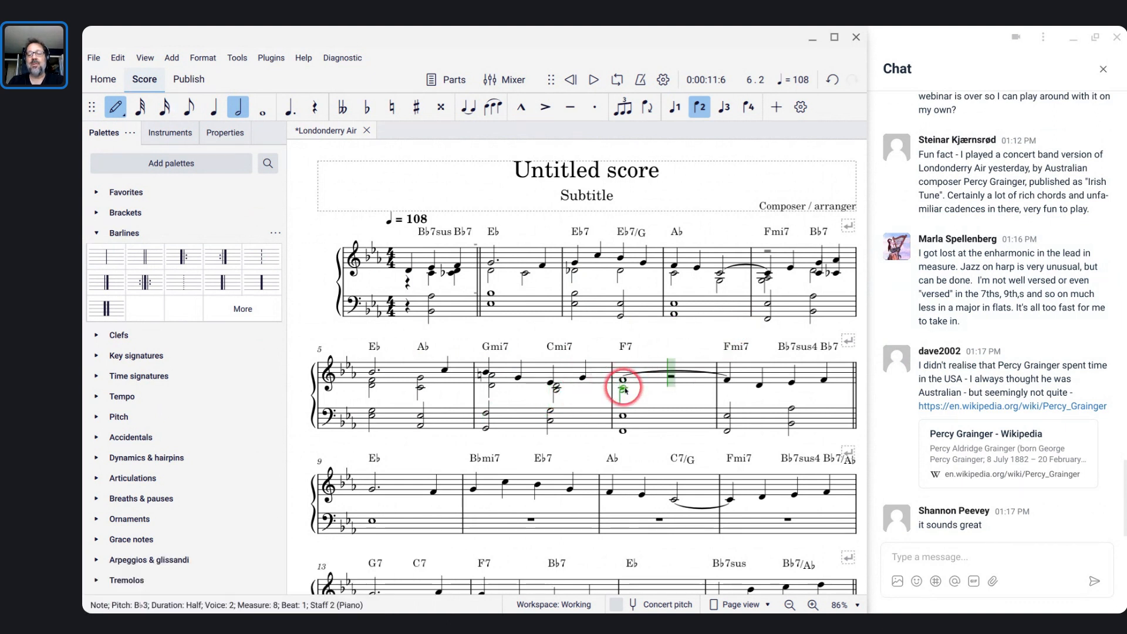
key(a)
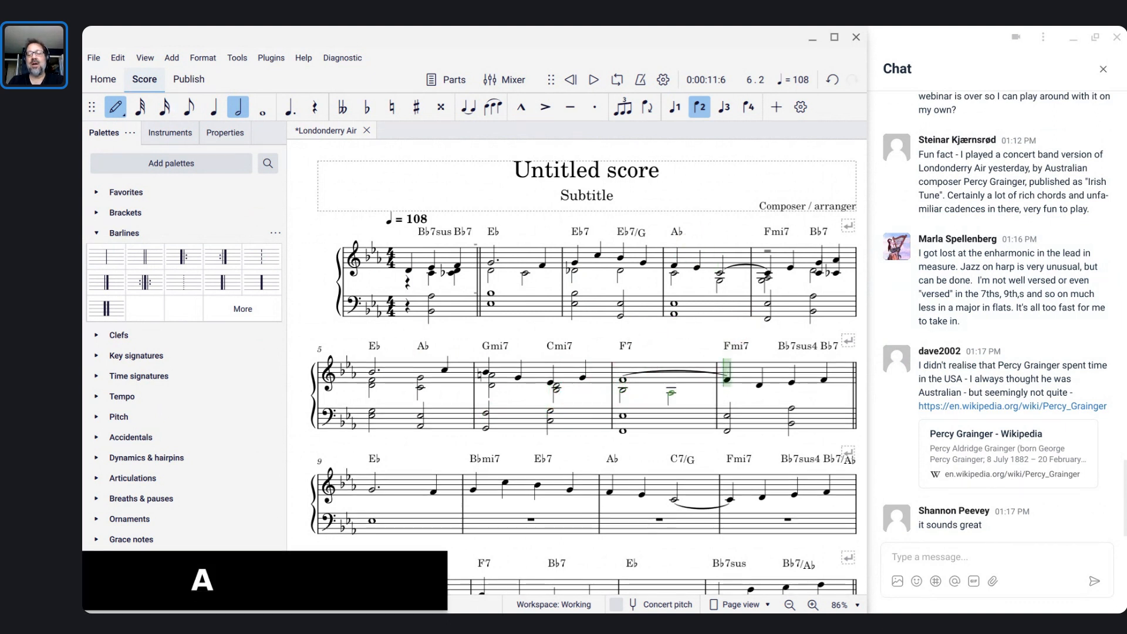
key(Up)
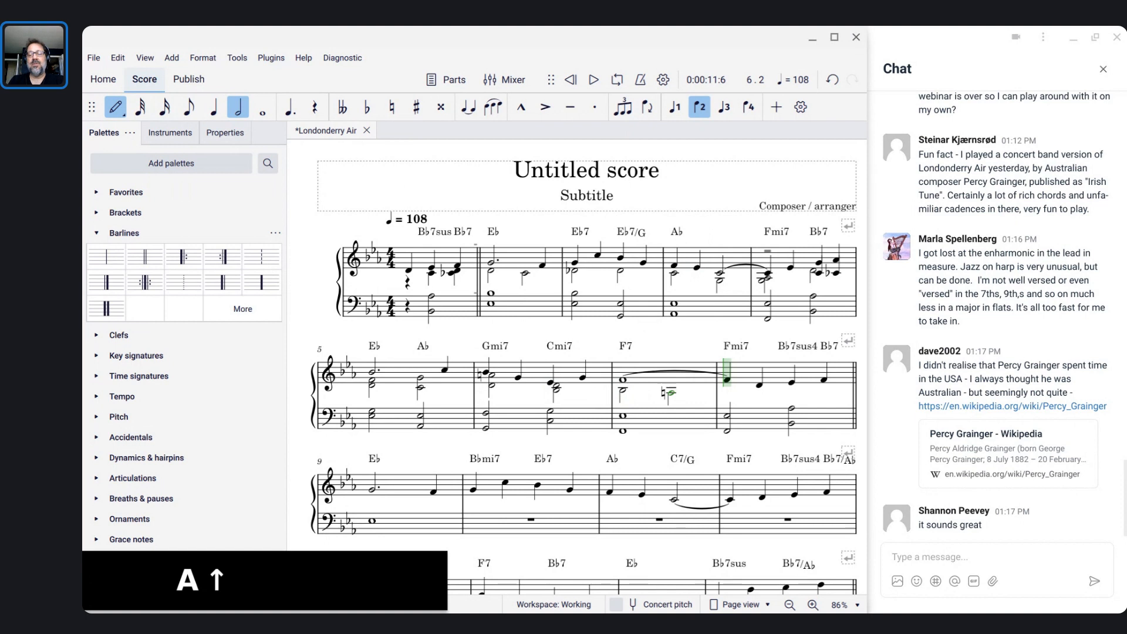
Go back to the first half note of measure 7 and add D4 above the B♭3.
key(Left)
key(Left)
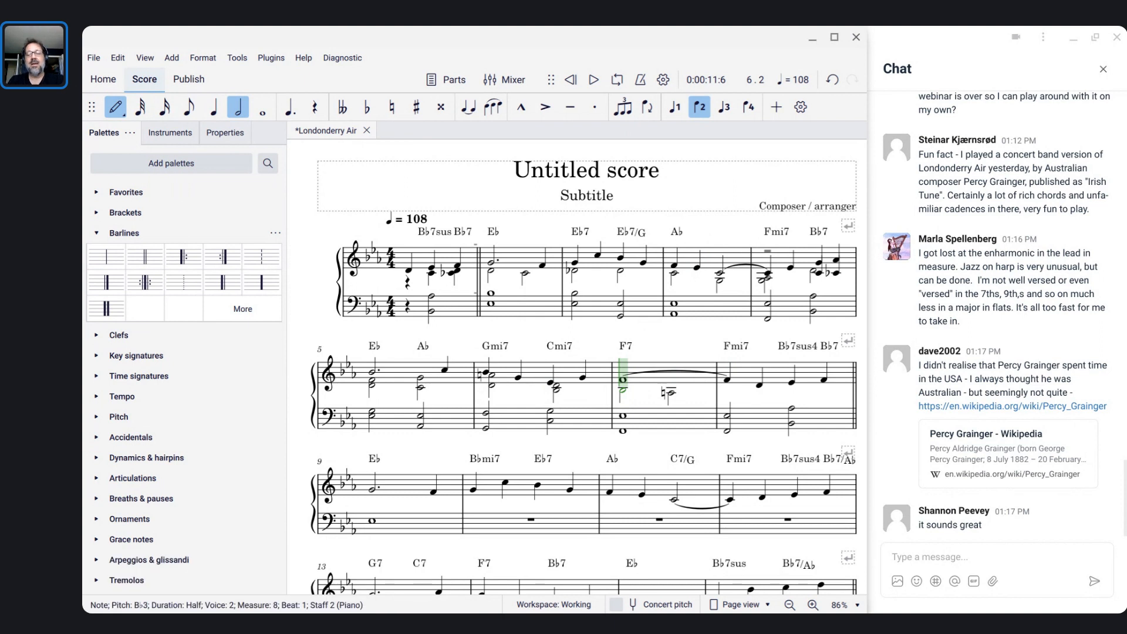
key(shift+d)
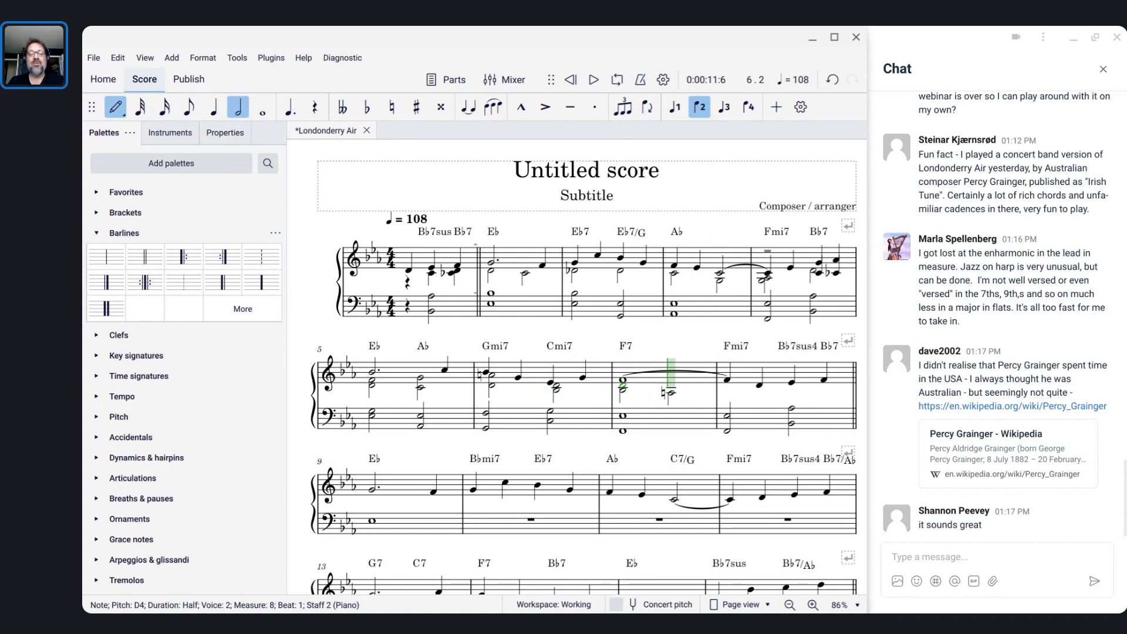
key(shift+d)
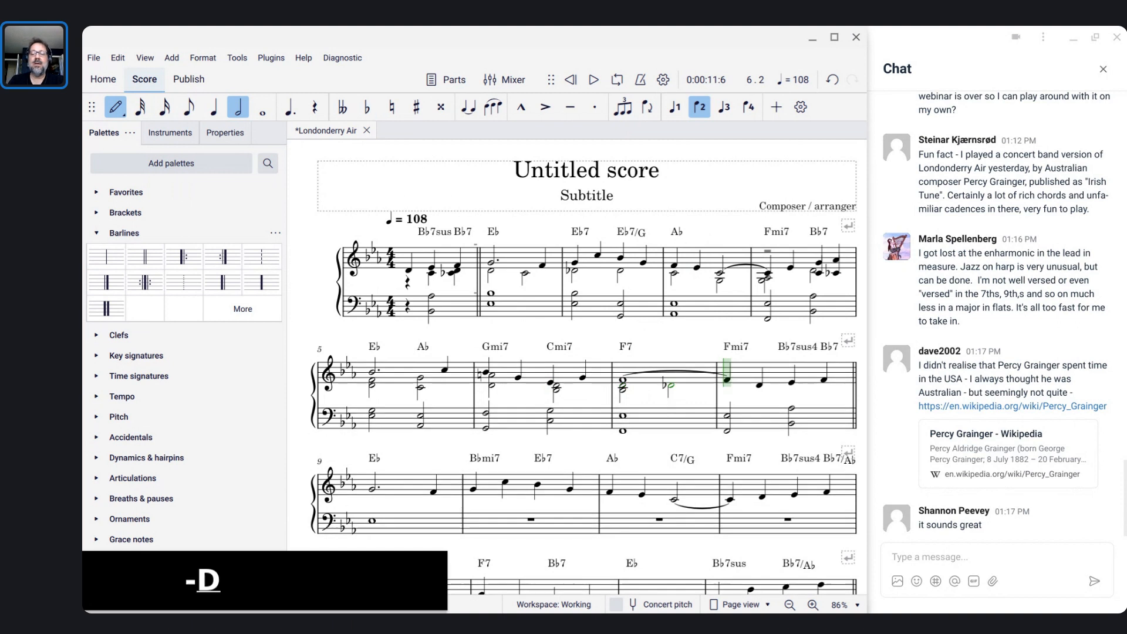
key(ctrl+z)
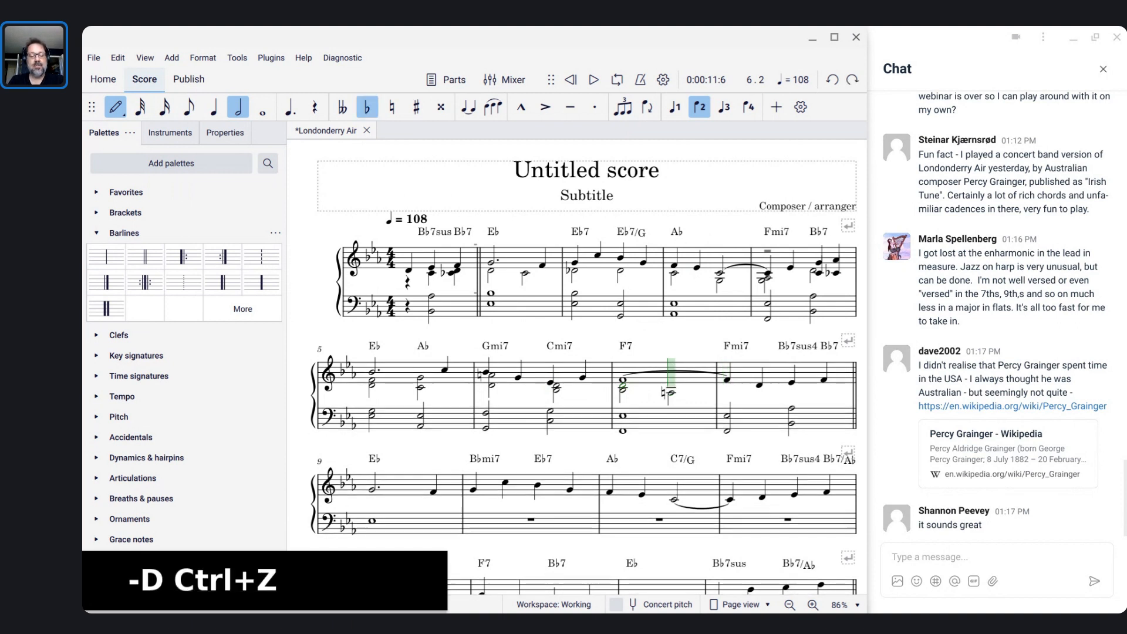
key(shift+d)
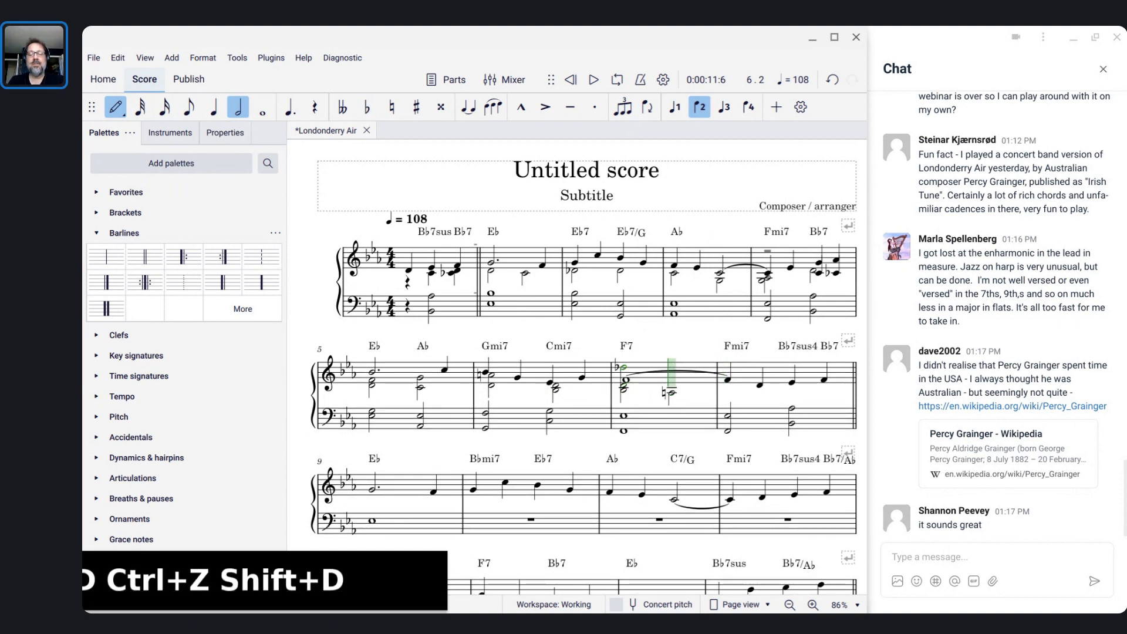
key(ctrl+z)
Add D♭4 above the A♮3 on beat 3 of measure 7 and leave note input.
key(Right)
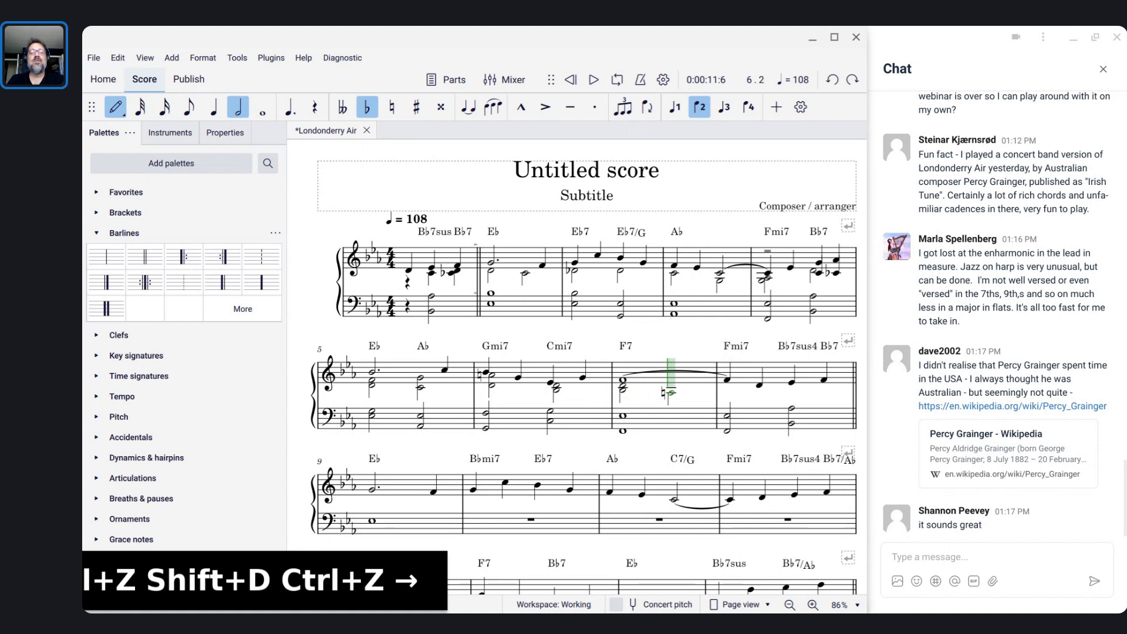
key(shift+d)
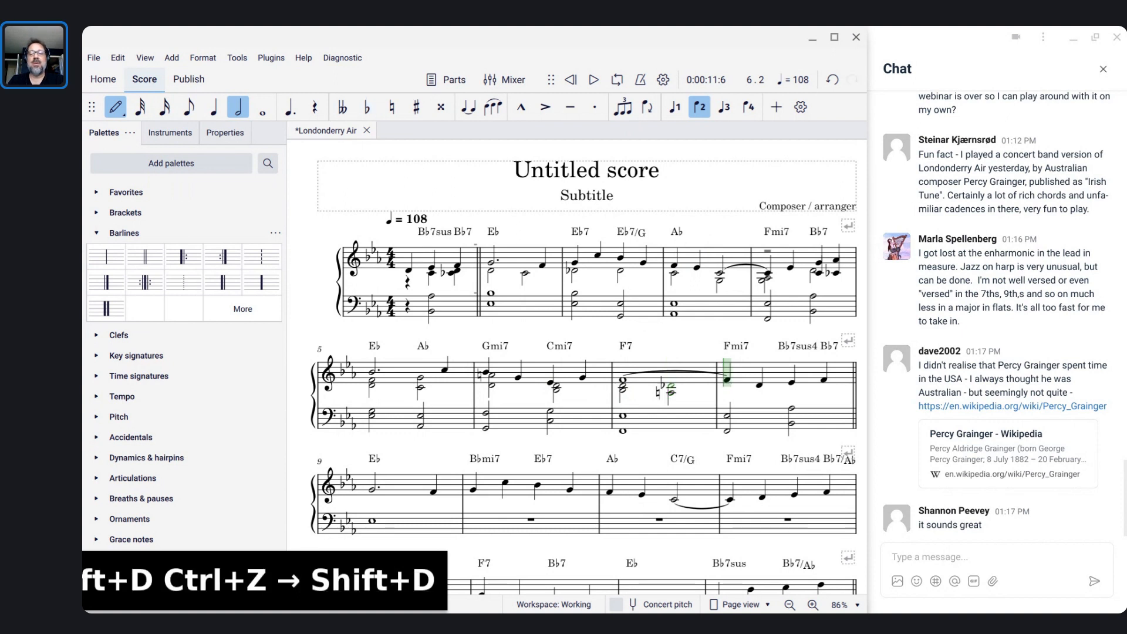
key(Escape)
Examine the inner-voice movement between the two half-note chords under F7 in measure 7, checking each note's pitch.
scroll(641, 381, up, 8)
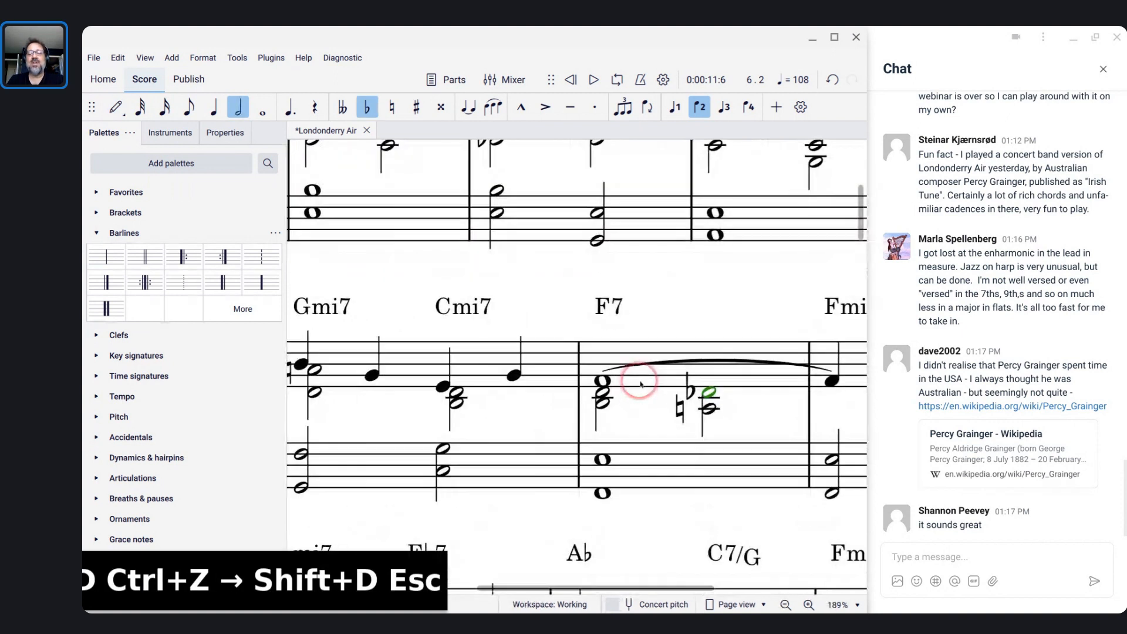
scroll(641, 384, up, 1)
click(549, 271)
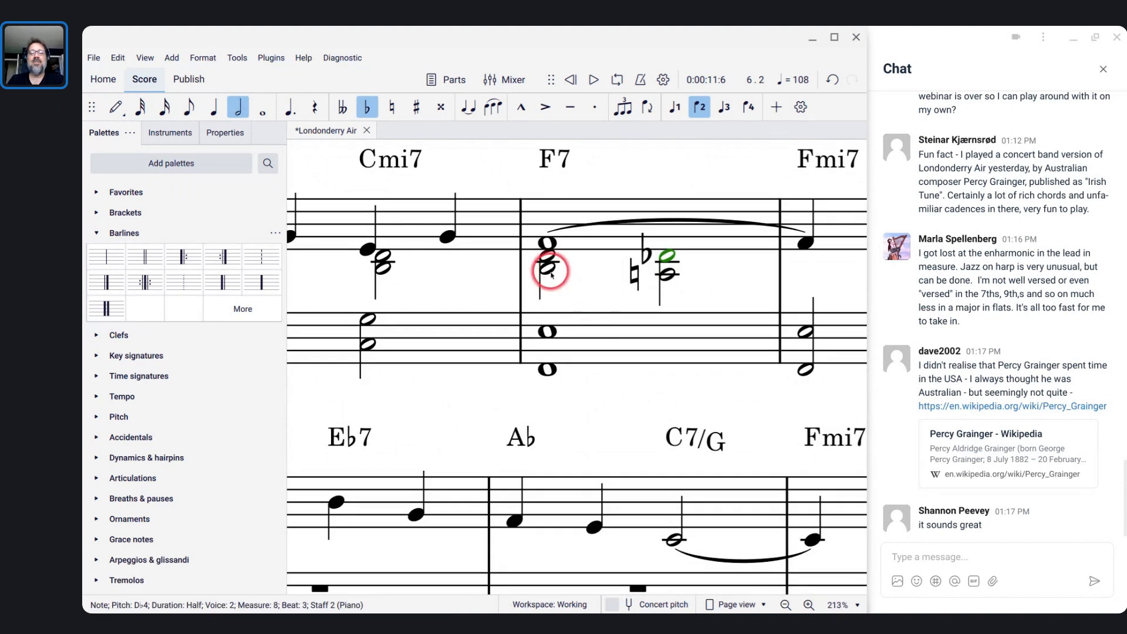
click(667, 273)
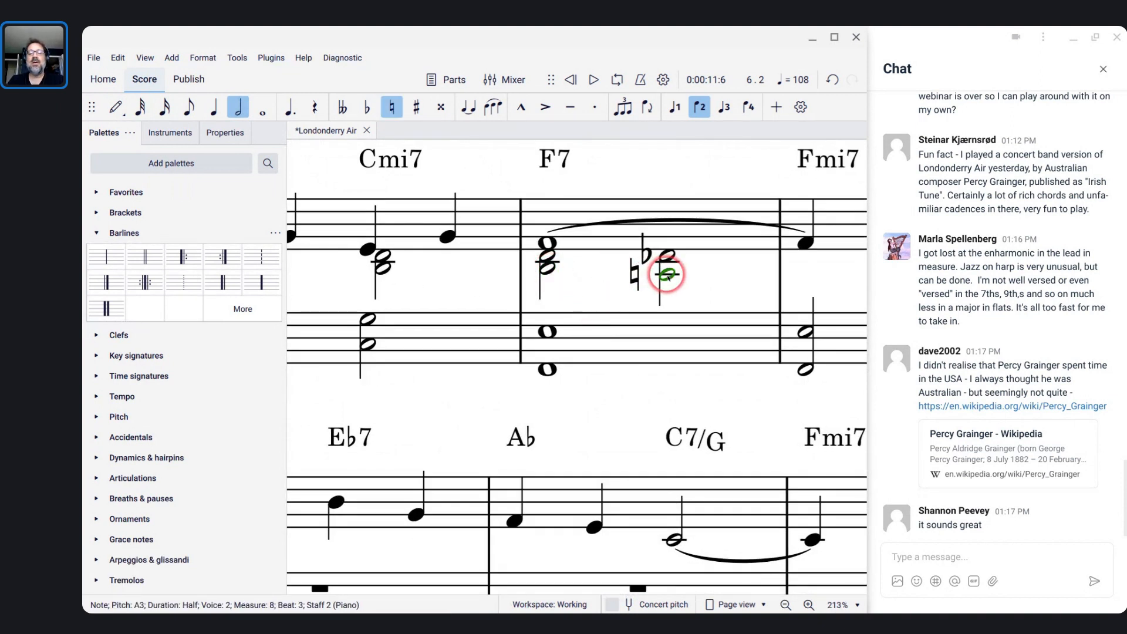
click(547, 255)
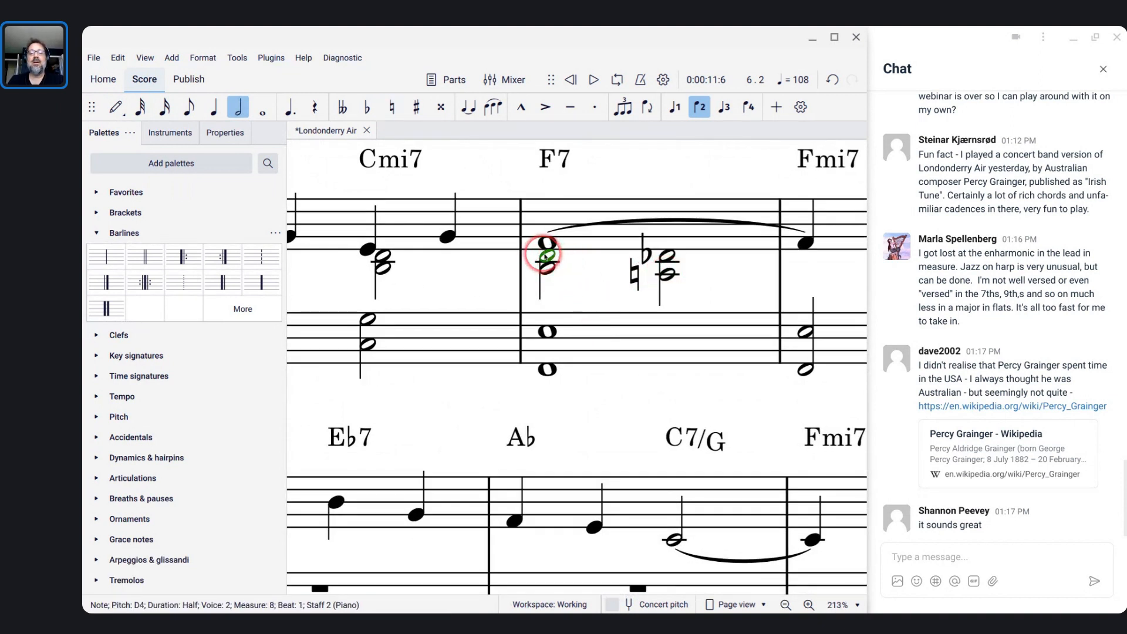
click(669, 256)
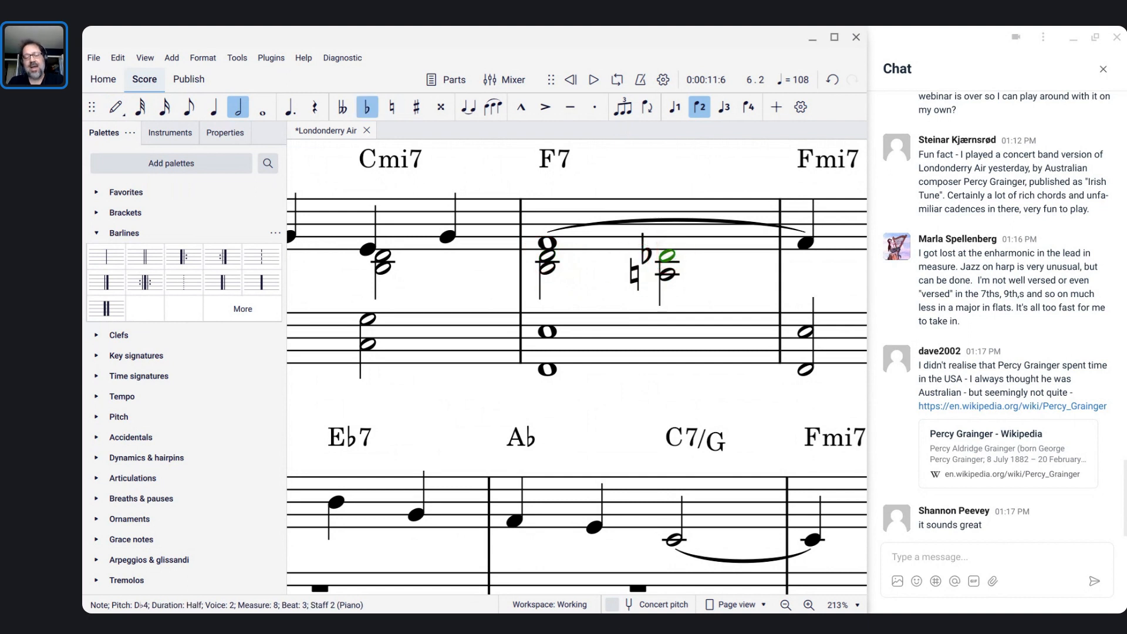
scroll(576, 366, down, 5)
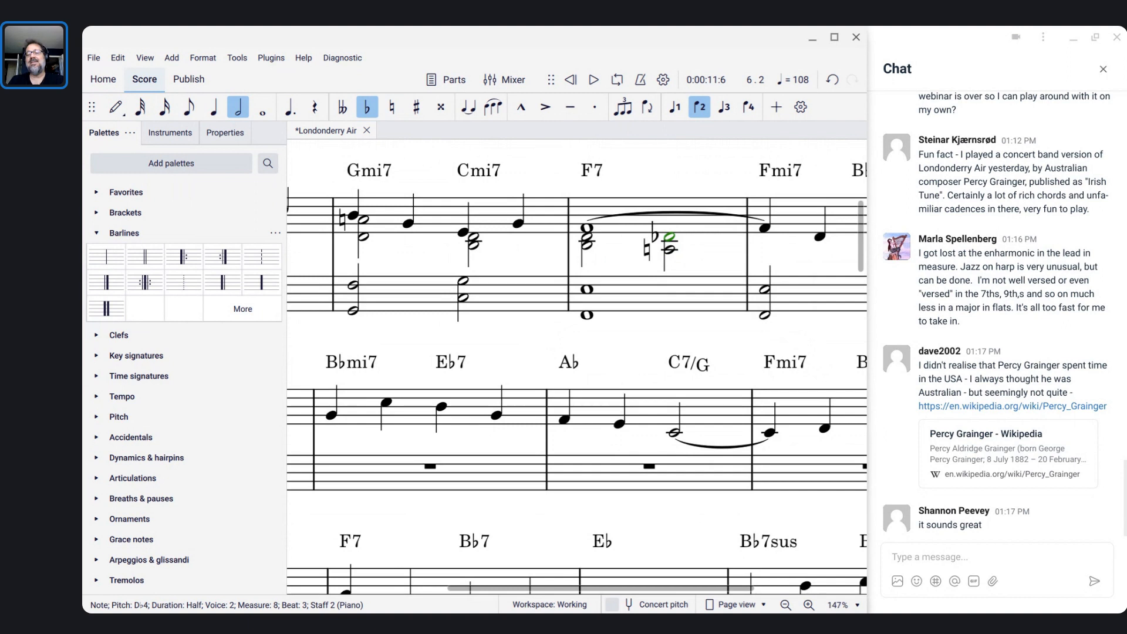
scroll(577, 367, up, 5)
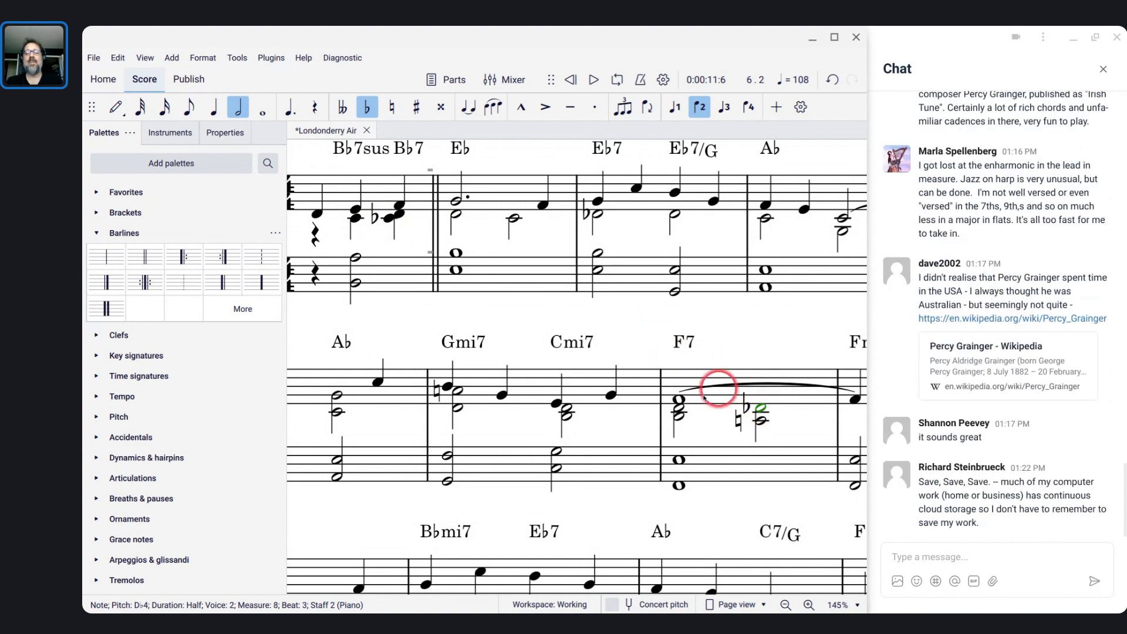
scroll(763, 403, right, 3)
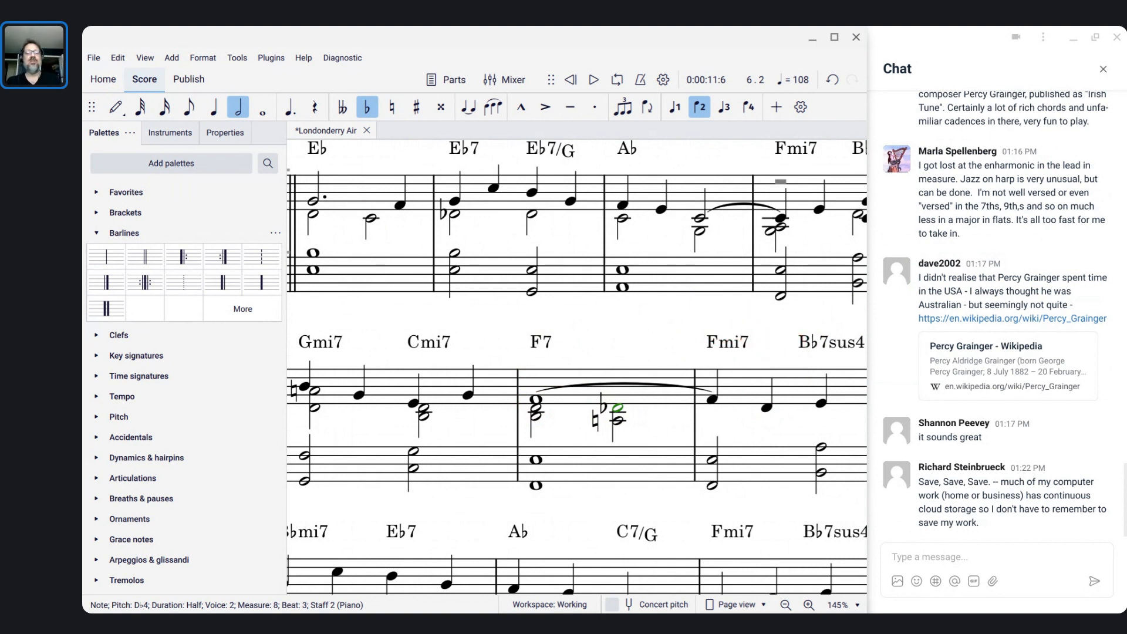
scroll(786, 191, down, 2)
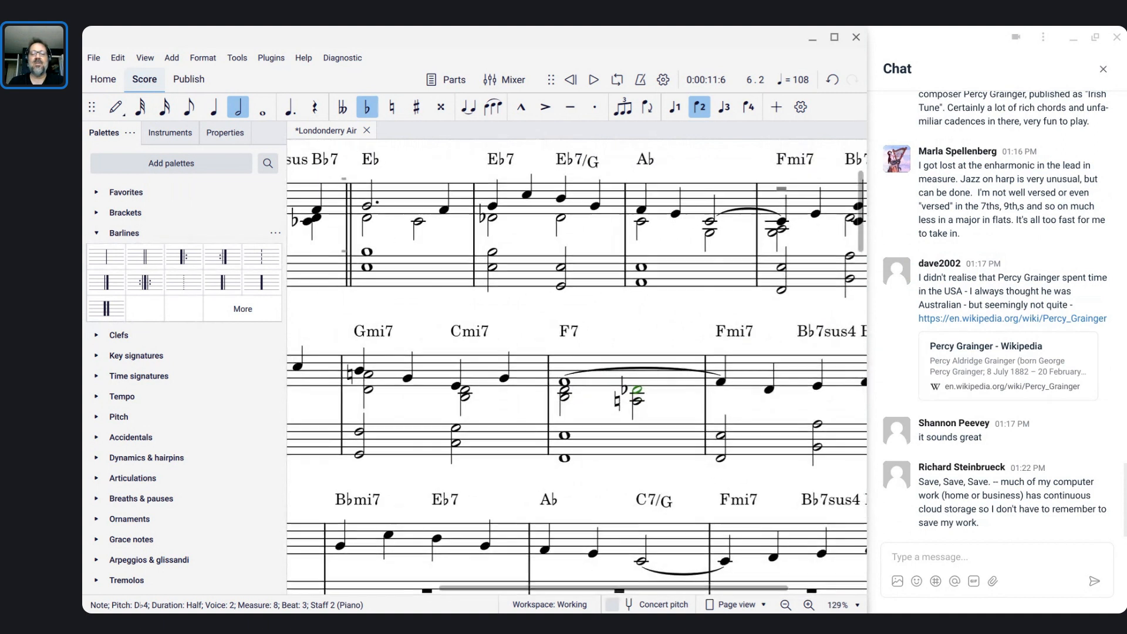
scroll(786, 191, up, 1)
scroll(789, 346, up, 2)
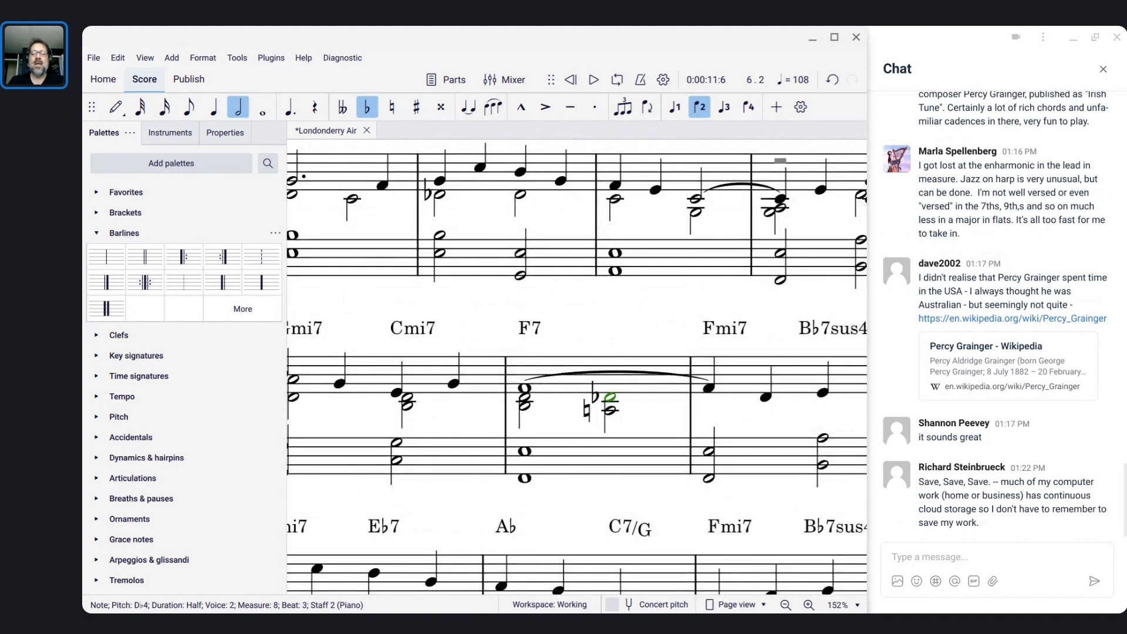
Start voice 2 input in measure 8 and enter half notes A♭3 with C4 above it for Fmi7.
click(722, 392)
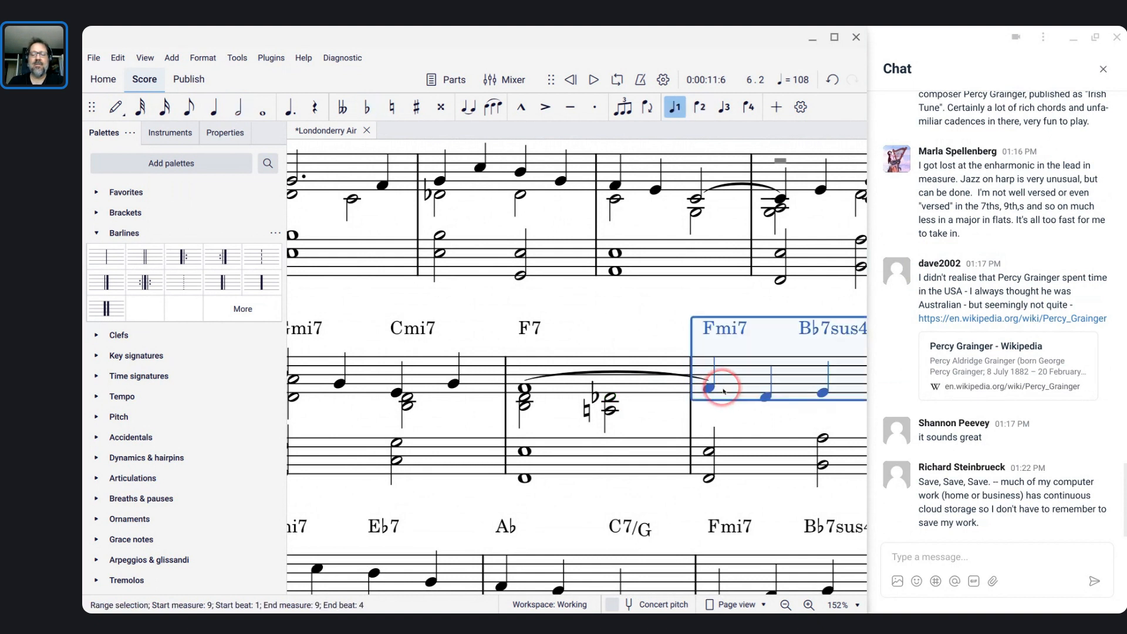
key(n)
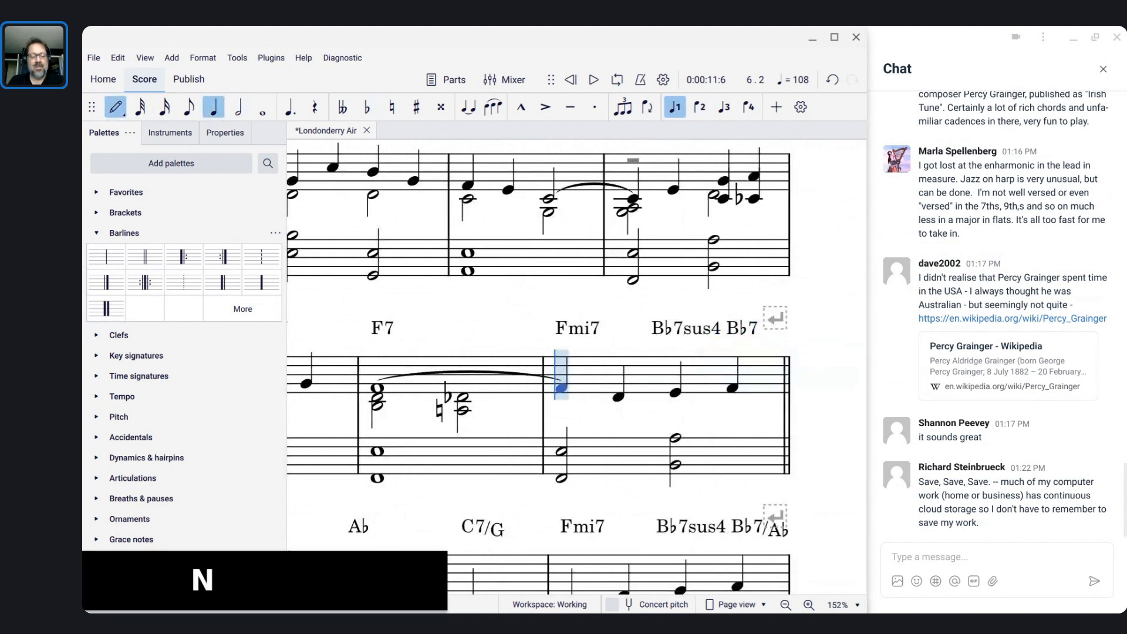
key(ctrl+alt+2)
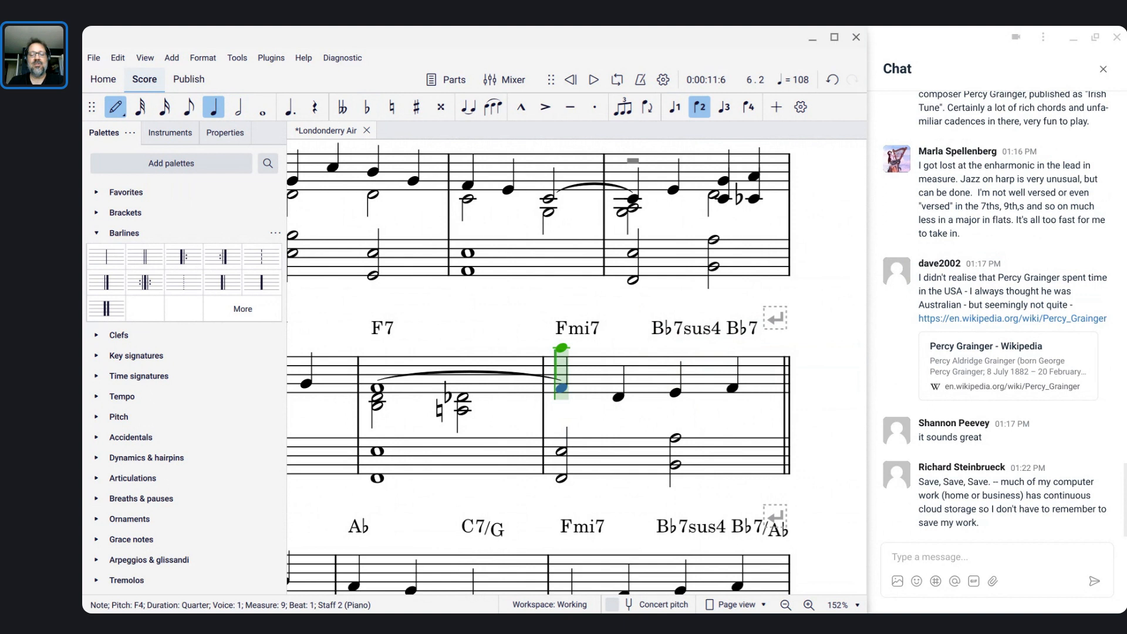
key(a)
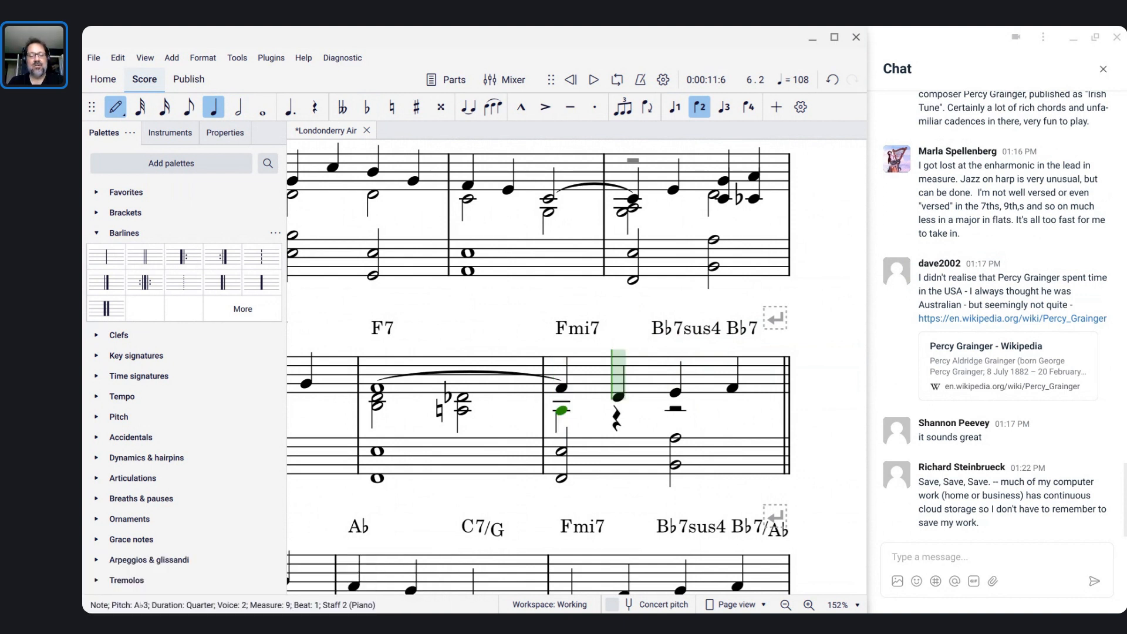
key(shift+w)
key(shift+w)
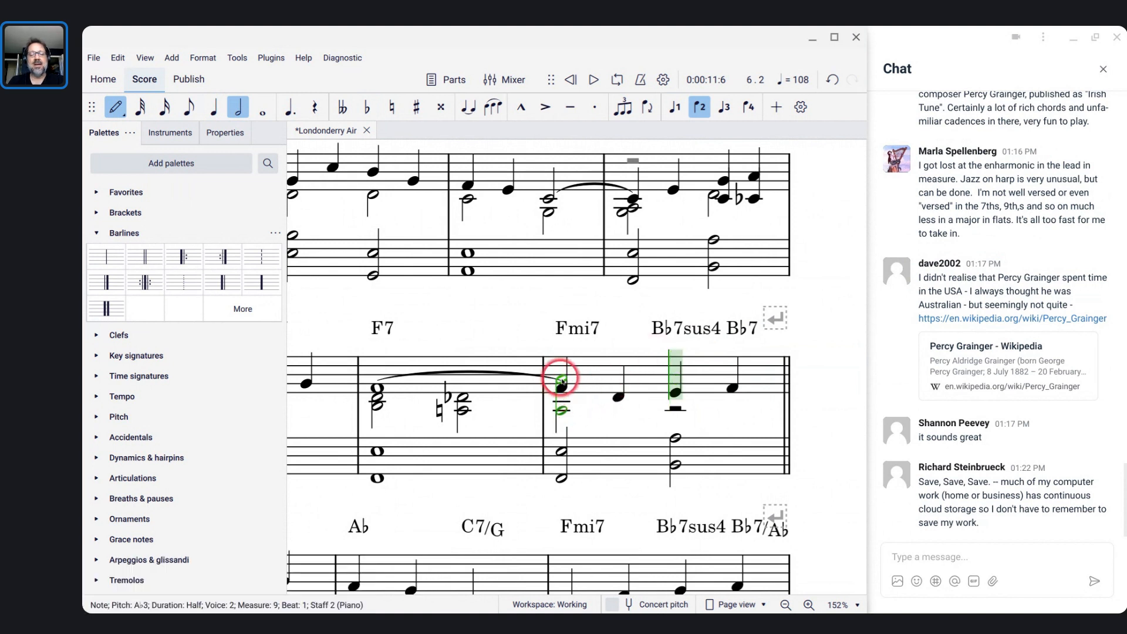
drag(561, 392, 585, 321)
key(shift+c)
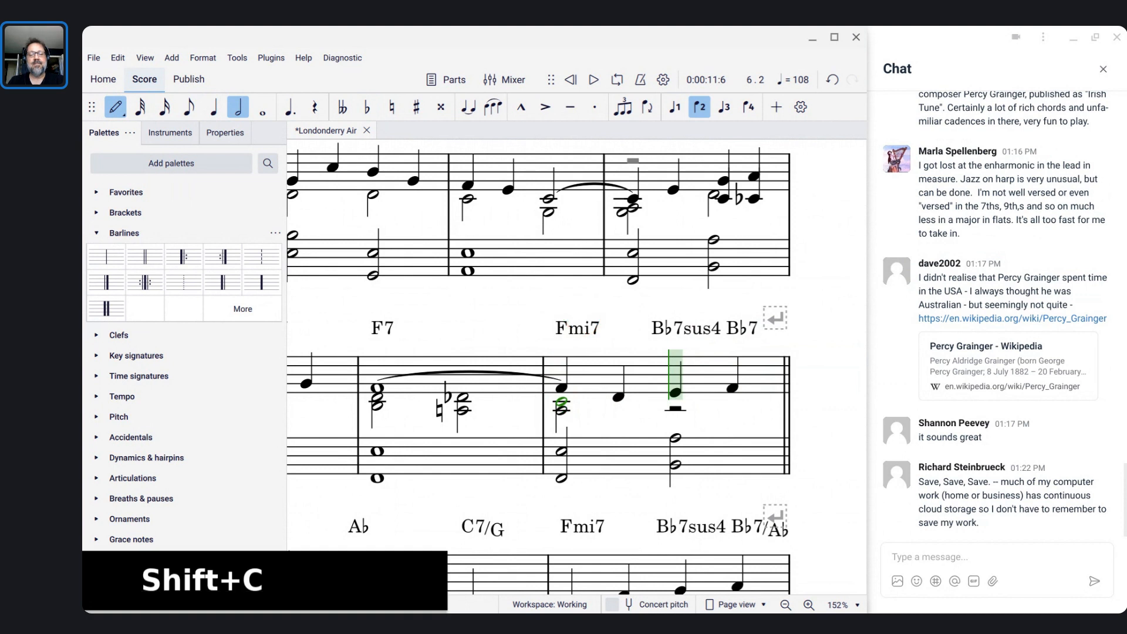
Leave note input and make the lower inner note of the Fmi7 chord in measure 8 an A natural.
key(Escape)
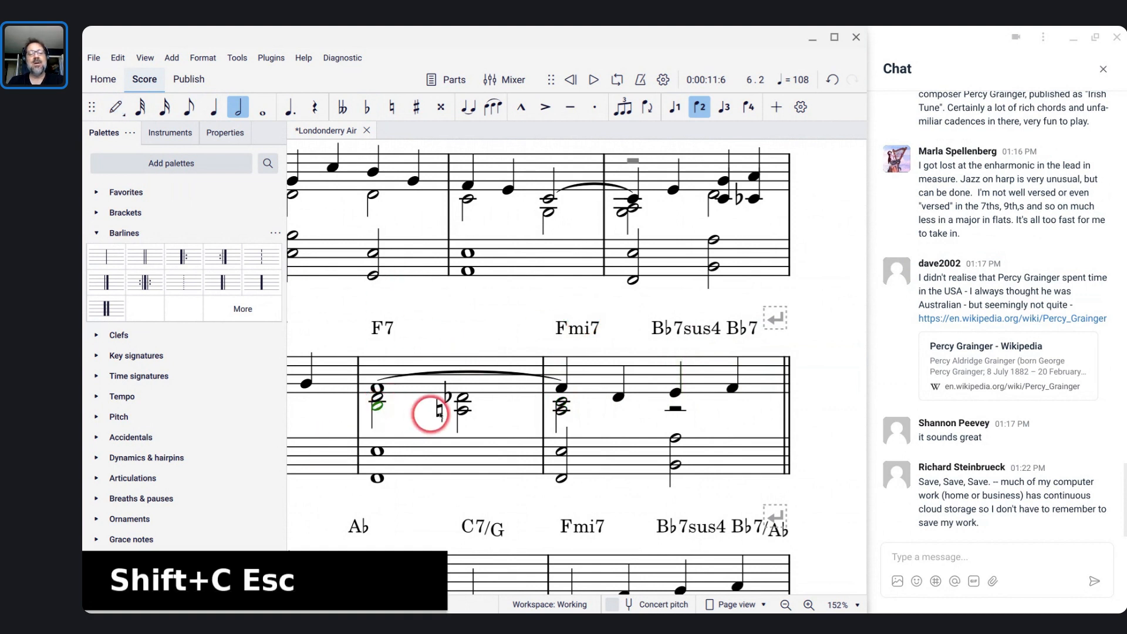
click(462, 410)
click(560, 410)
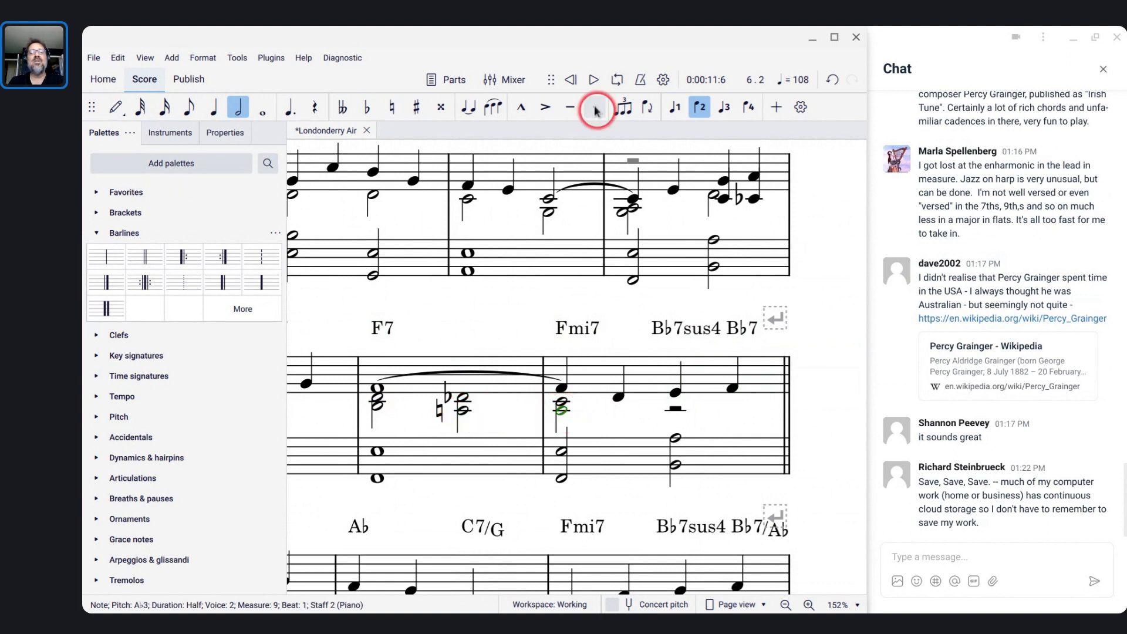
click(393, 108)
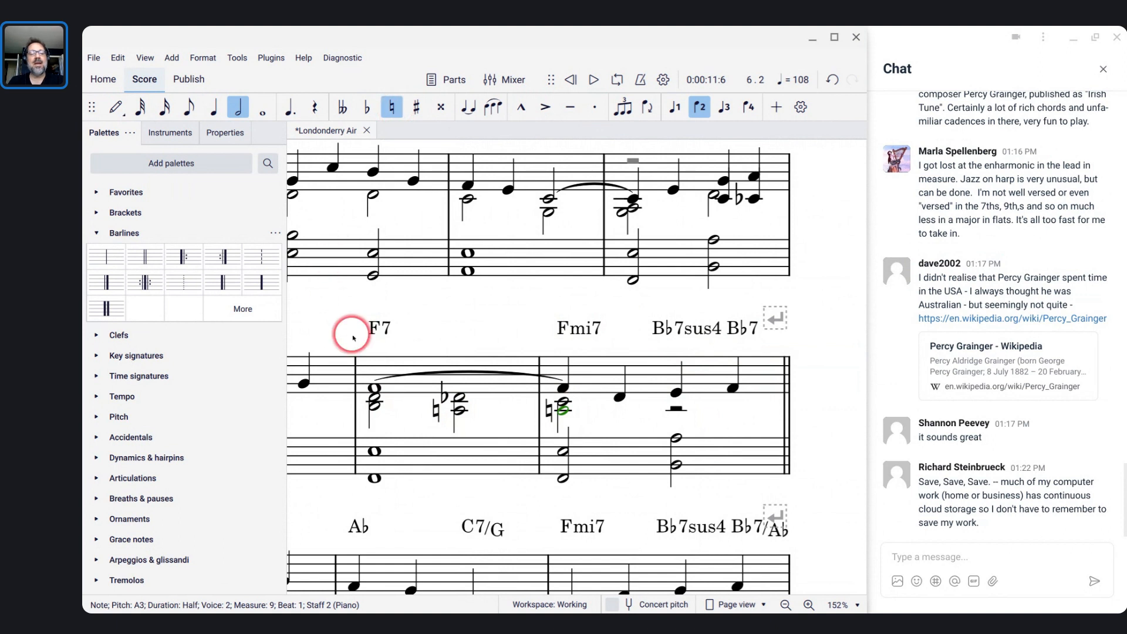
Check the upper inner-voice line from the two F7 half-note chords in measure 7 to the Fmi7 chord in measure 8.
click(374, 397)
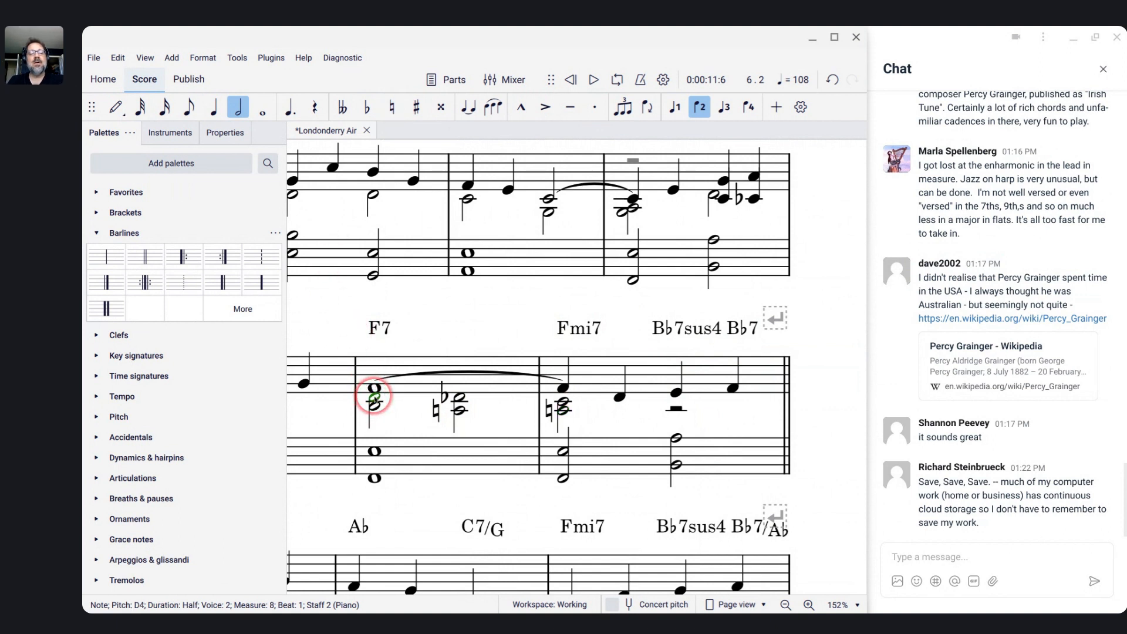
click(460, 396)
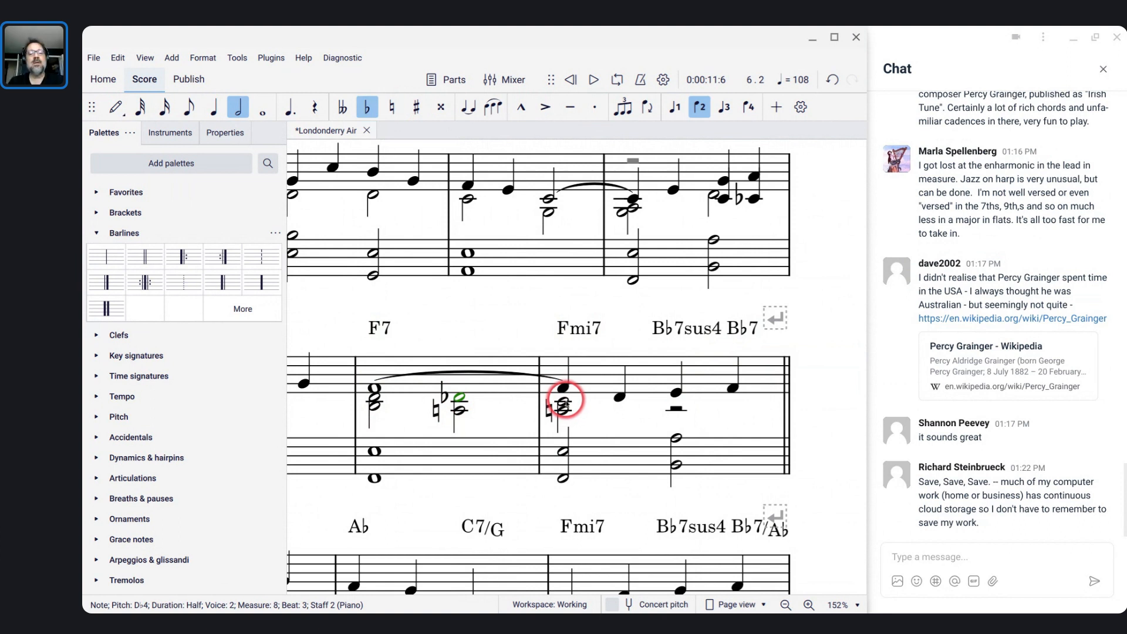
click(564, 402)
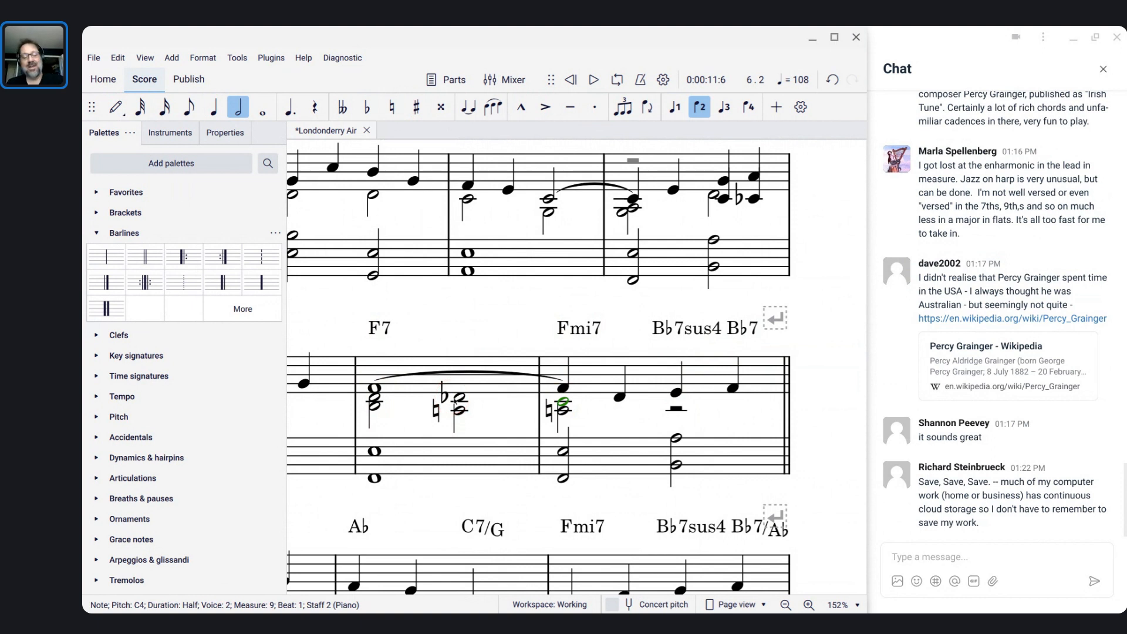
Save the score and clear the note selection.
key(ctrl+s)
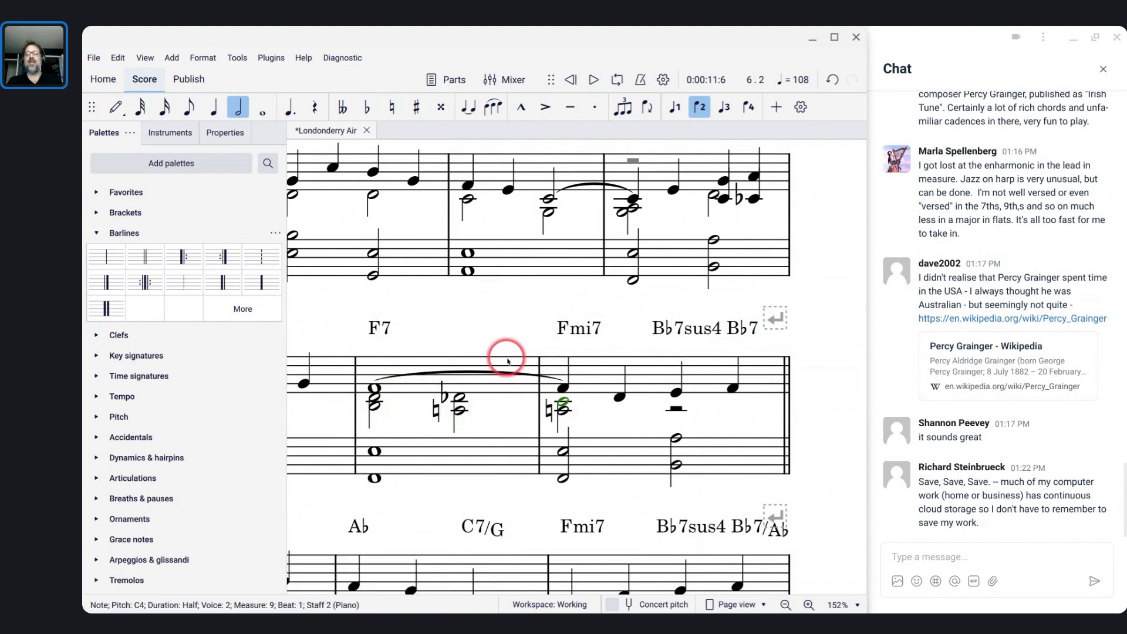
key(Escape)
scroll(508, 361, left, 2)
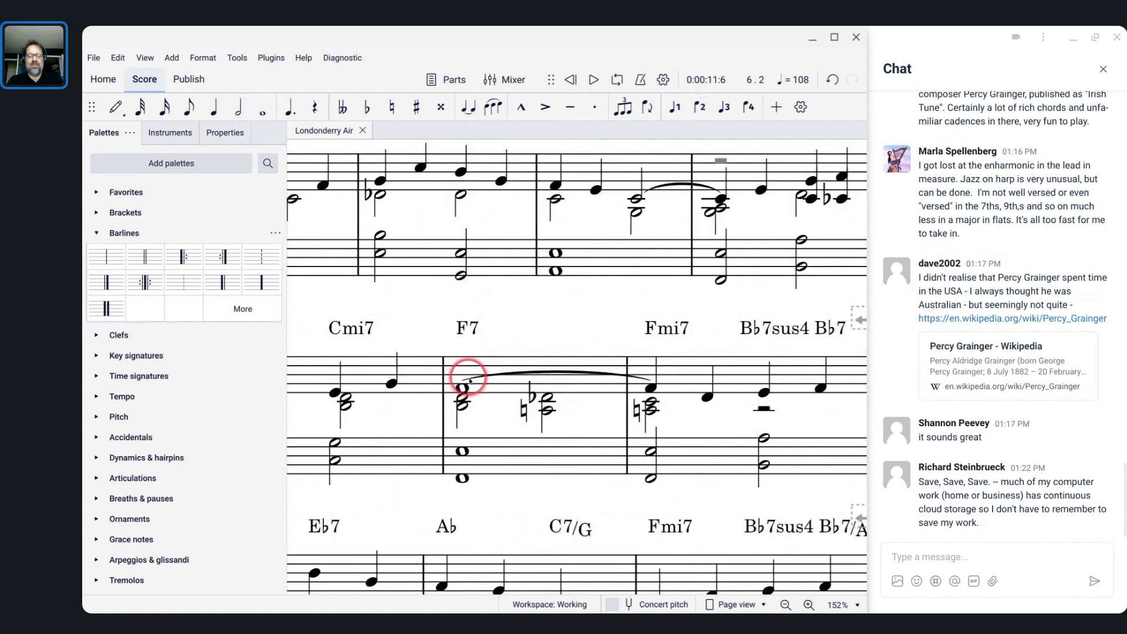
scroll(469, 381, down, 5)
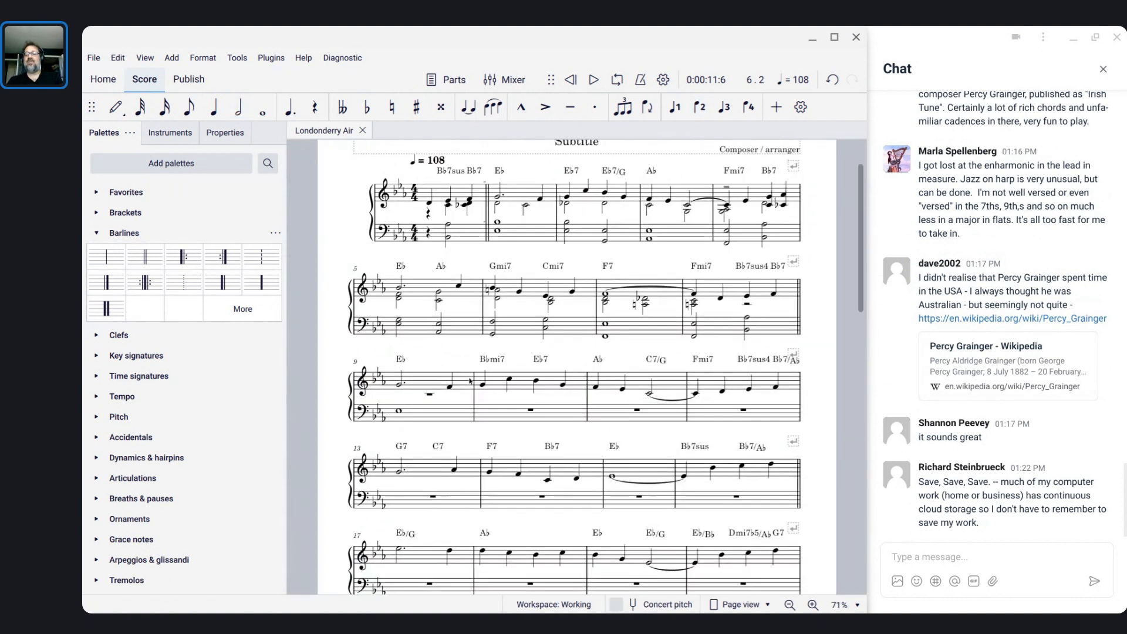
scroll(587, 364, up, 3)
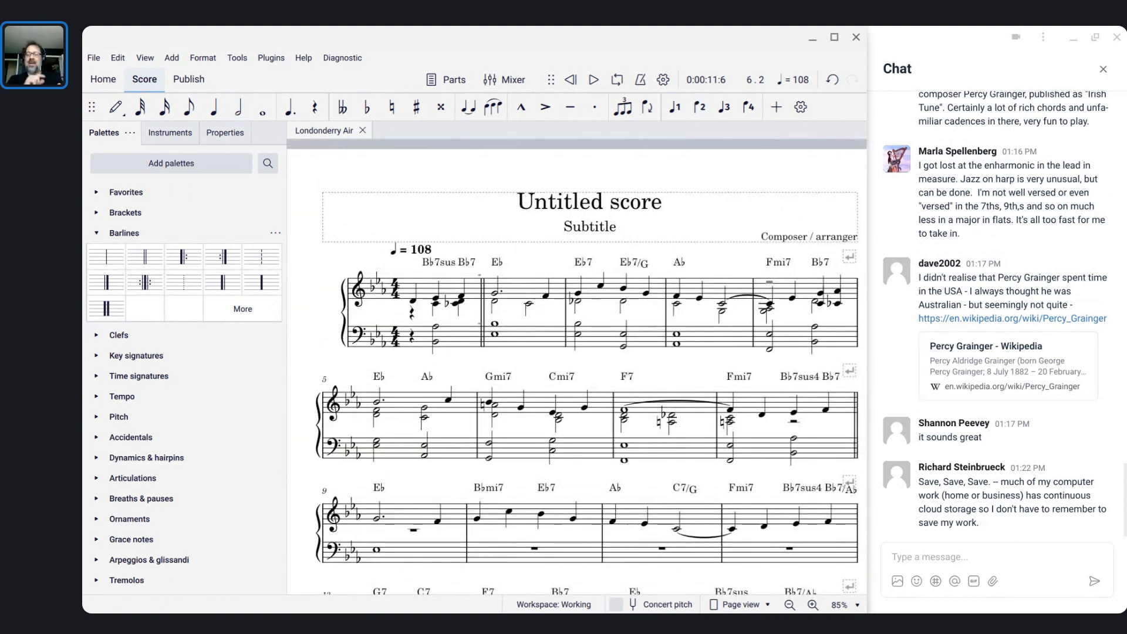
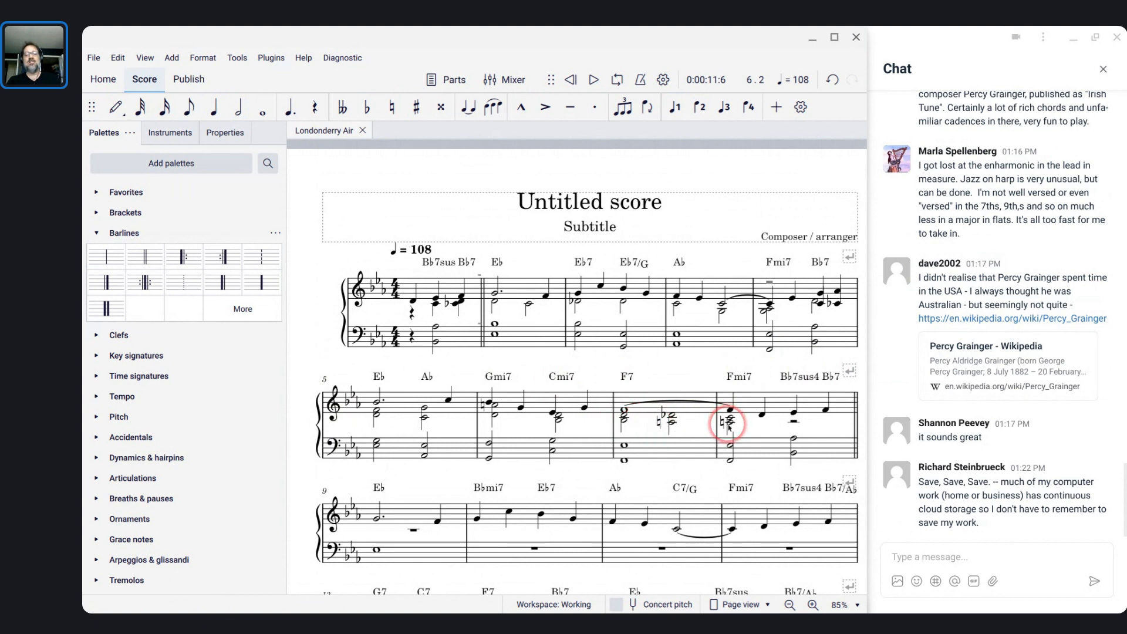
Trace how the inner voices move under B♭7sus and B♭7 in the pickup and B♭7 in measure 4, checking each note's pitch.
click(436, 304)
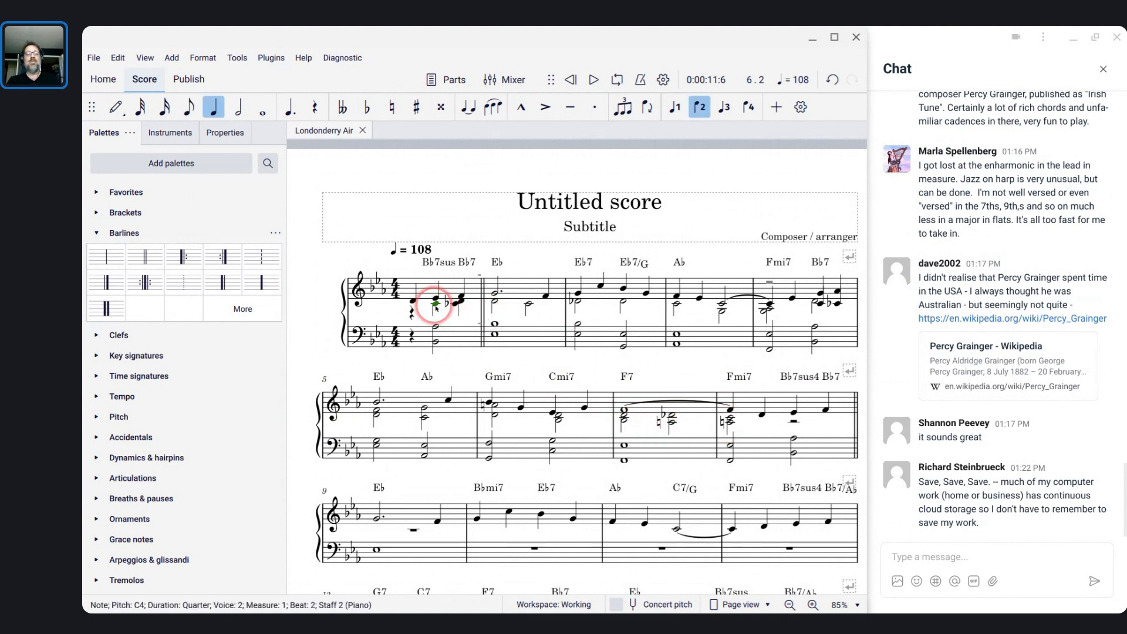
click(455, 303)
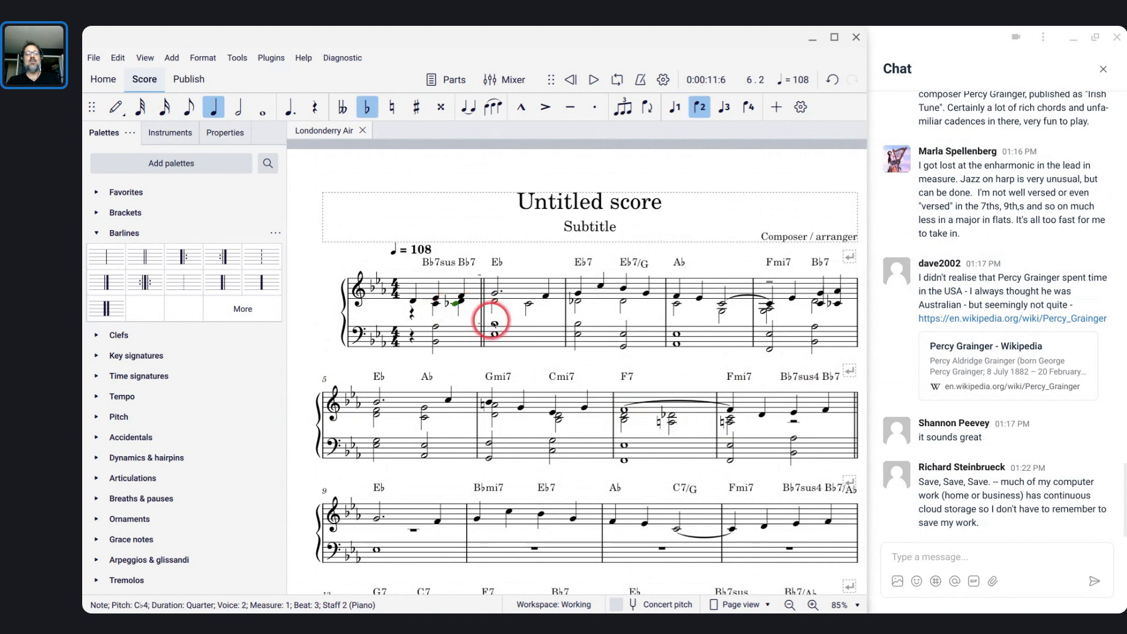
click(495, 325)
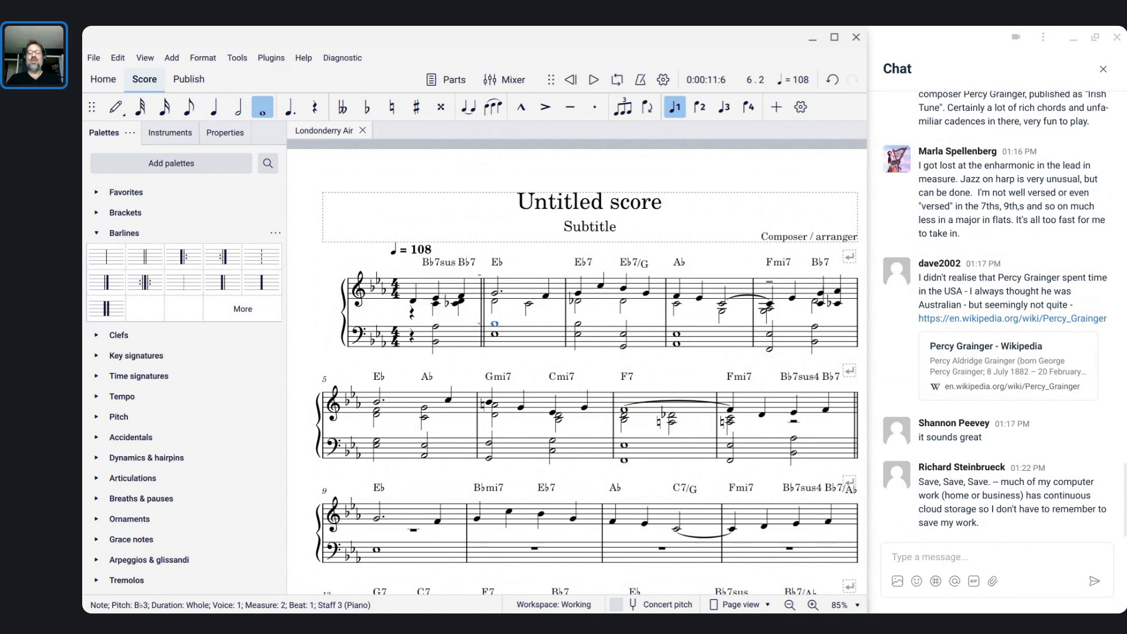
scroll(714, 393, down, 1)
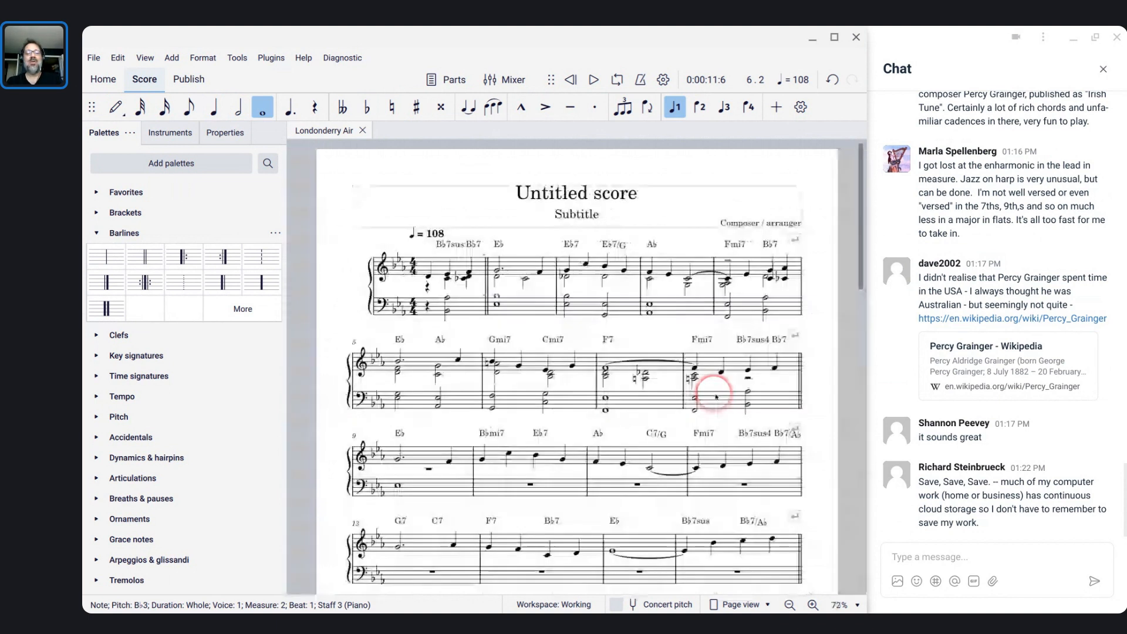
scroll(713, 402, up, 1)
scroll(666, 328, up, 1)
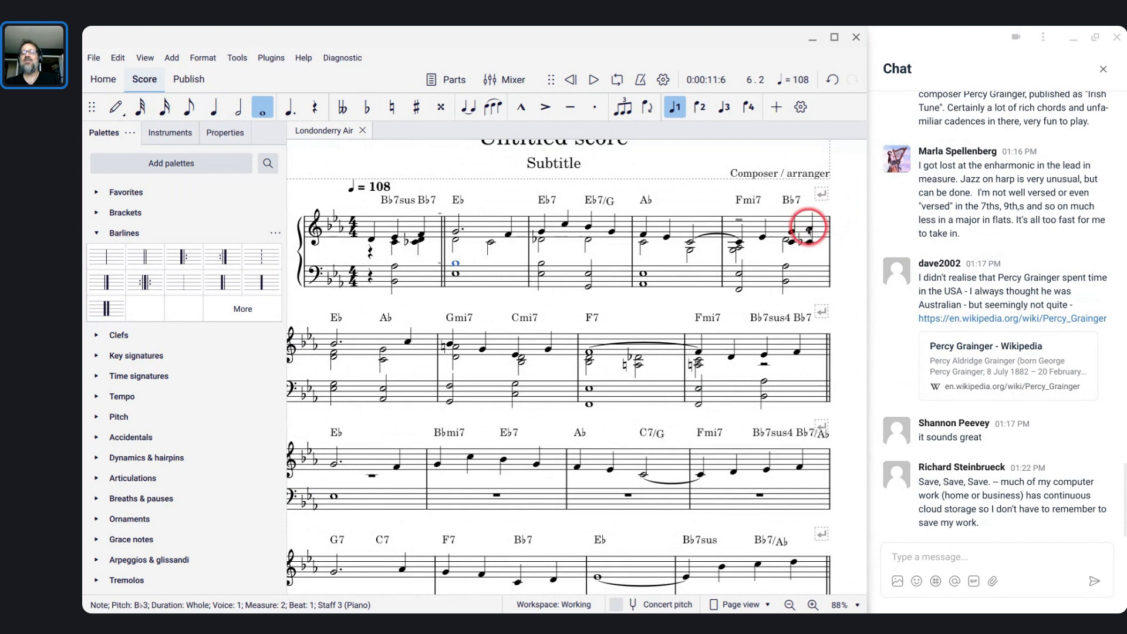
click(792, 242)
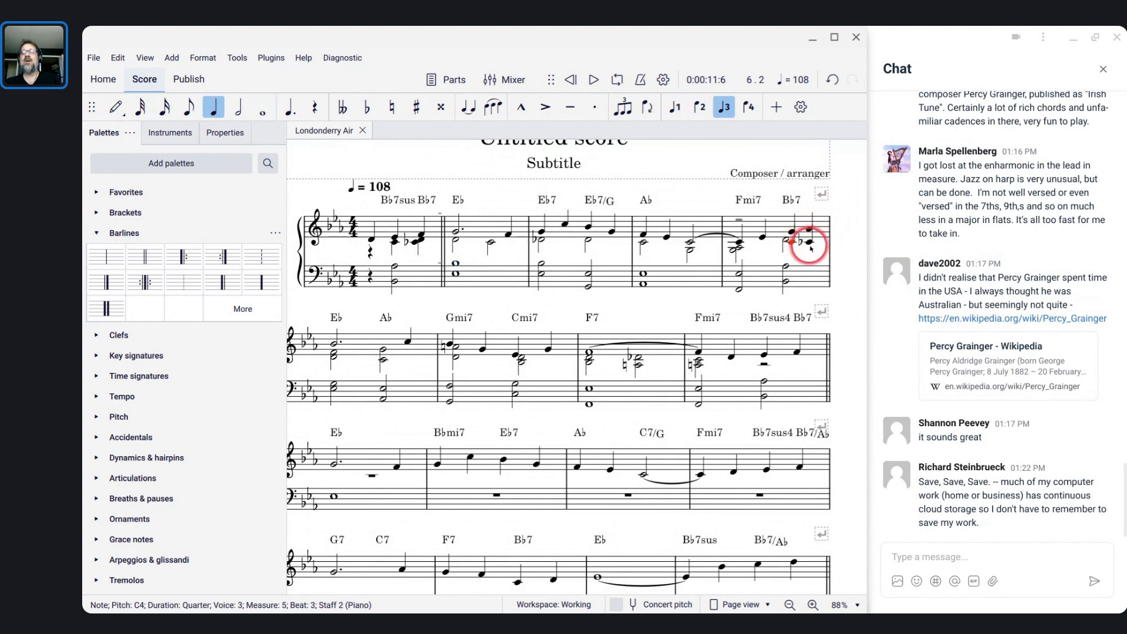
click(809, 242)
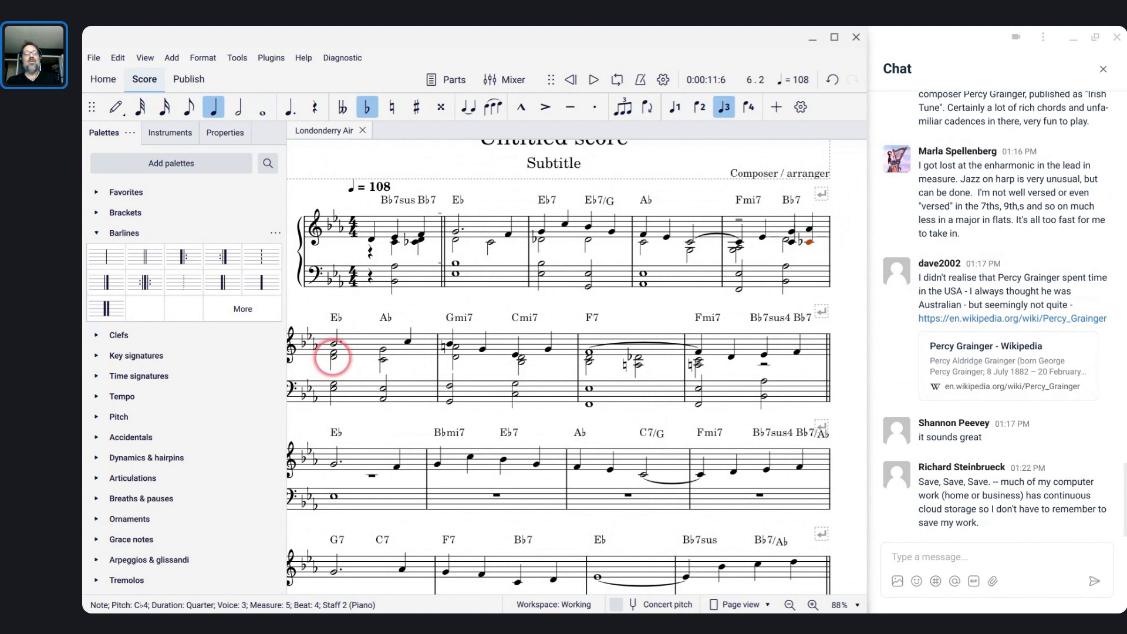
Add B♭3 below the D4 in the voice 2 half-note chord under E♭ in measure 5, then leave note input.
click(335, 362)
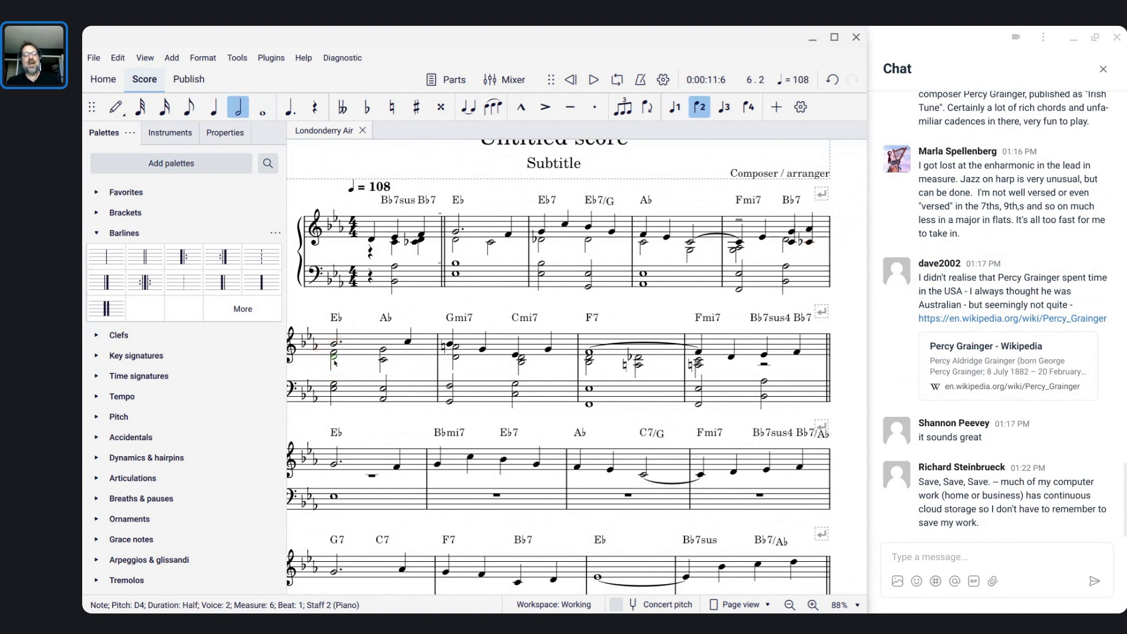
key(shift+b)
key(ctrl+Down)
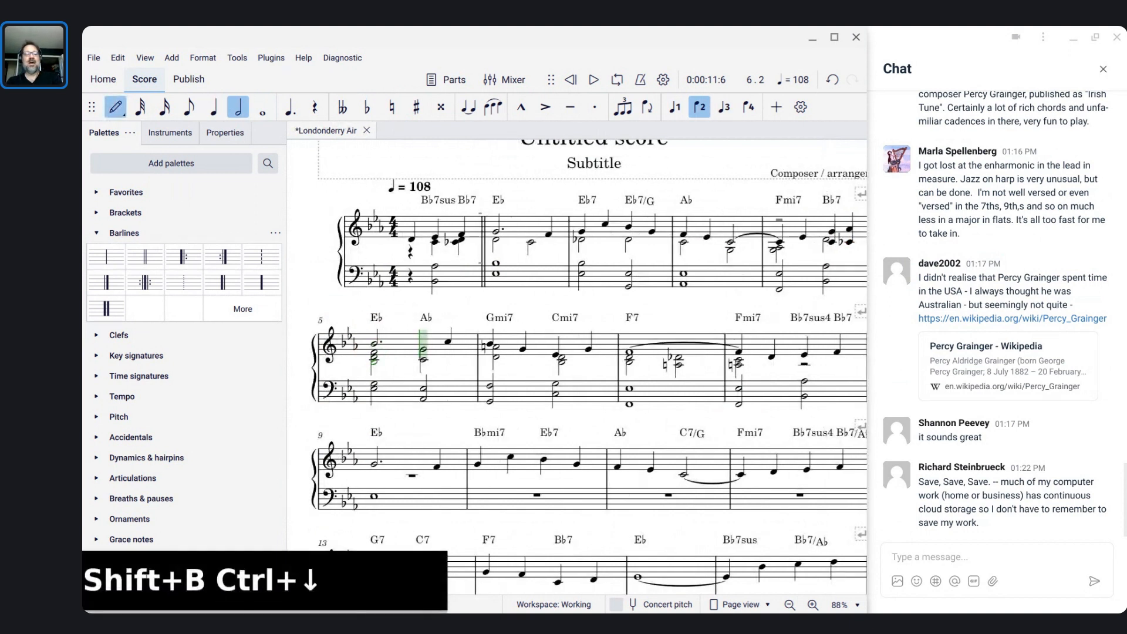
key(Escape)
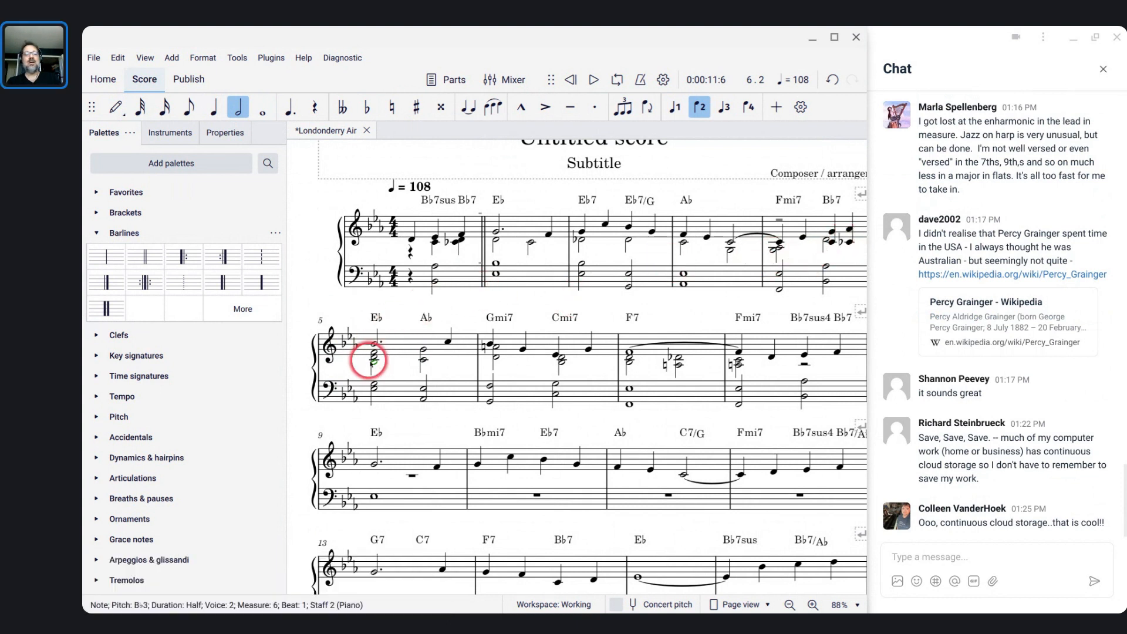
Play the harmonized passage from the beginning of the score through measure 8 and stop playback.
scroll(370, 362, down, 1)
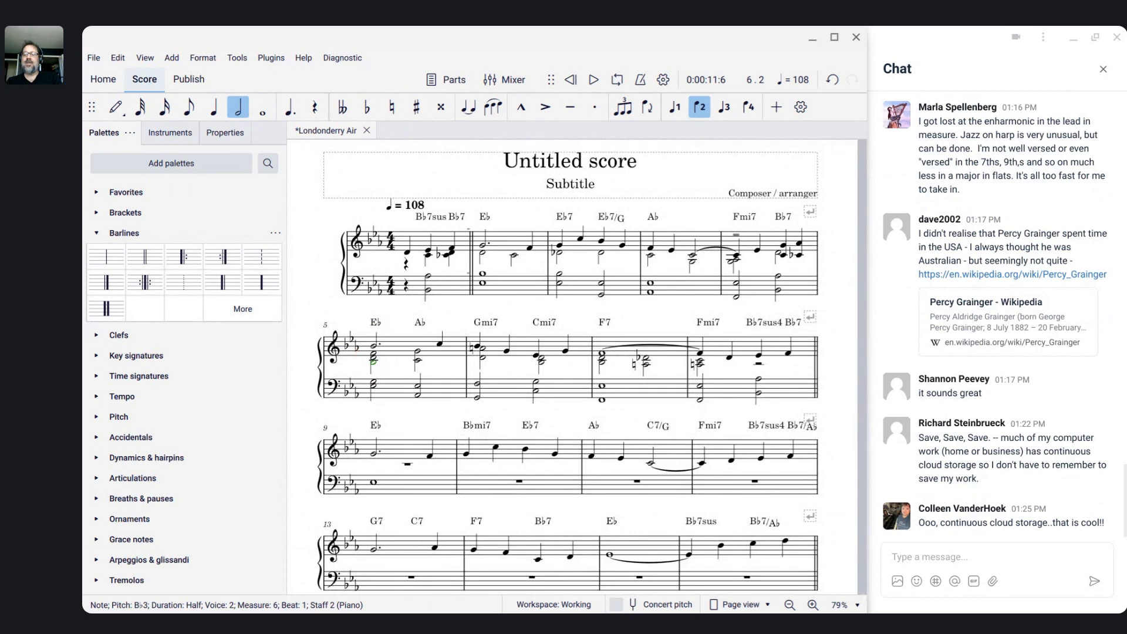
scroll(372, 362, up, 1)
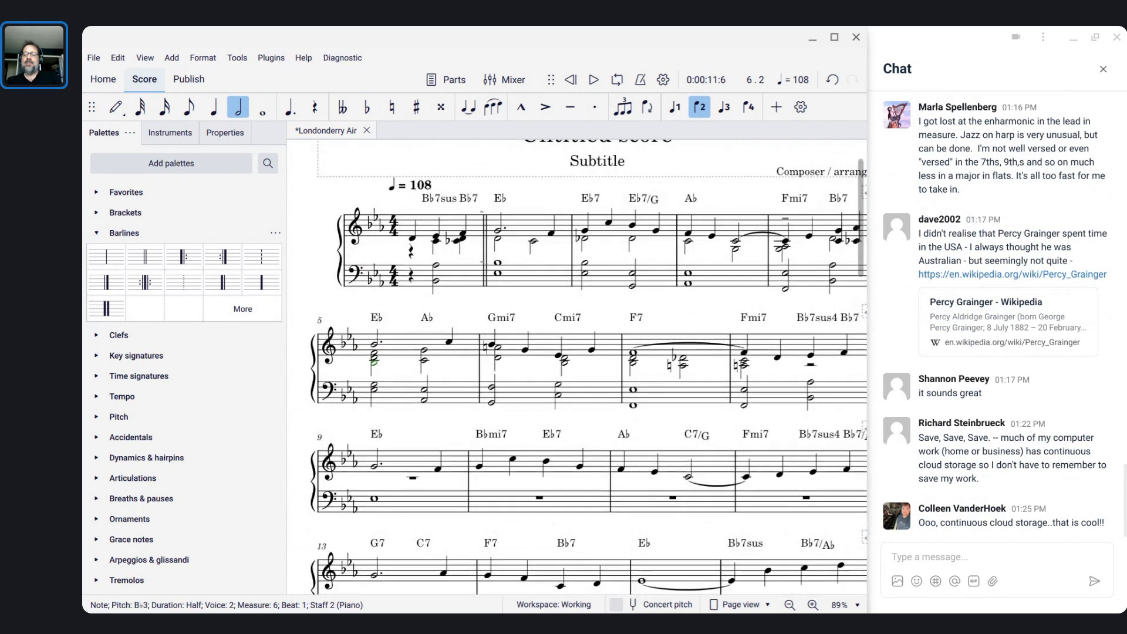
scroll(587, 364, up, 1)
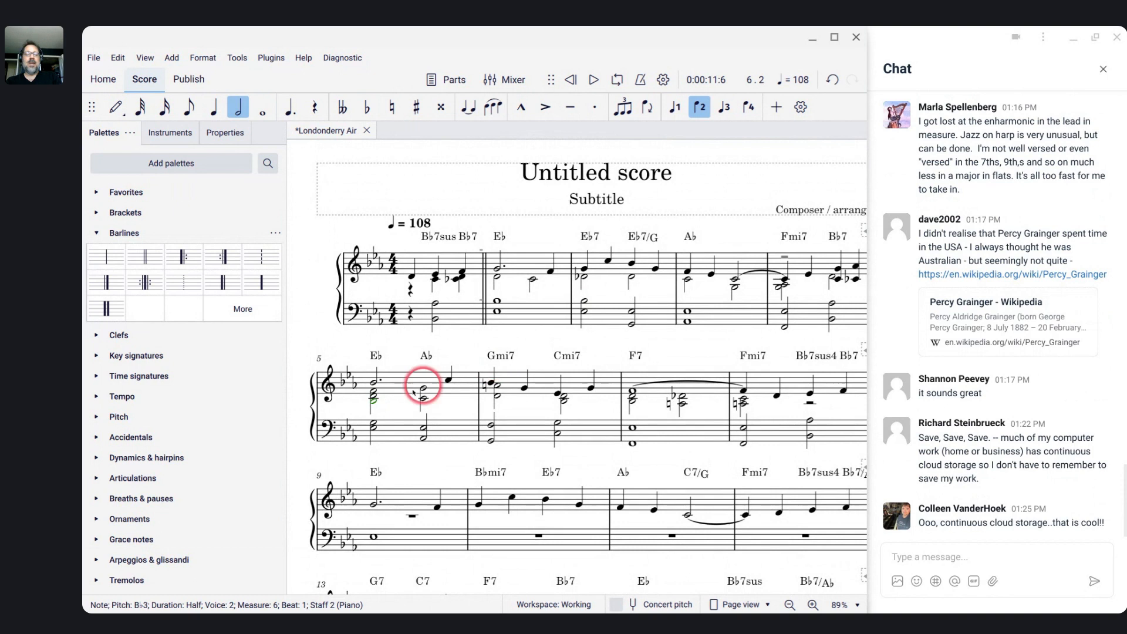
scroll(477, 341, right, 1)
scroll(477, 341, down, 1)
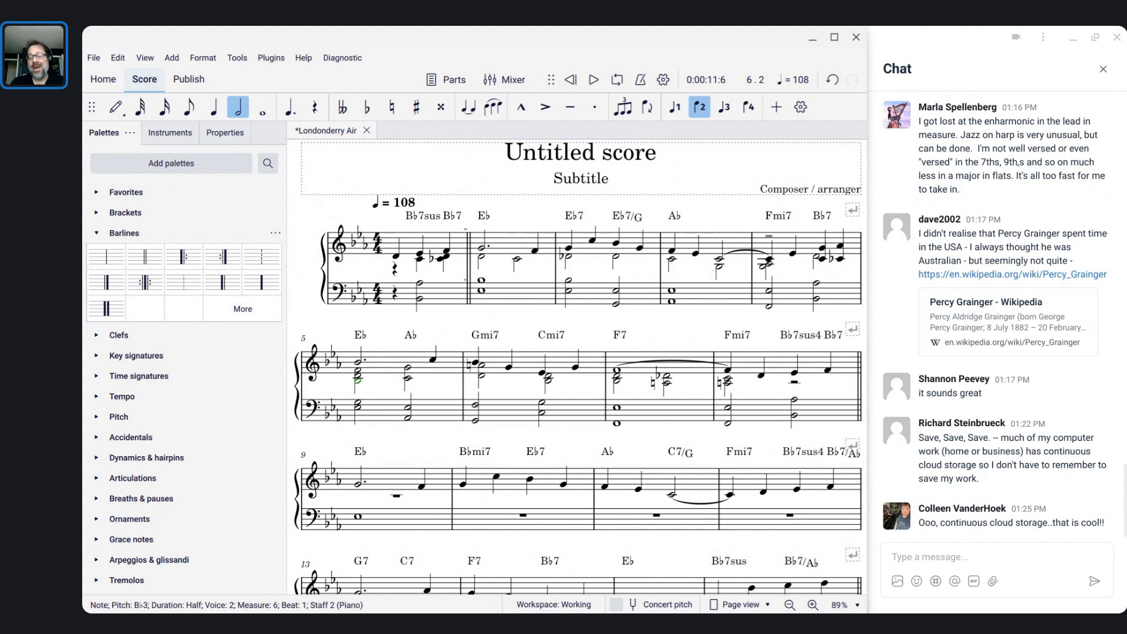
scroll(313, 190, up, 3)
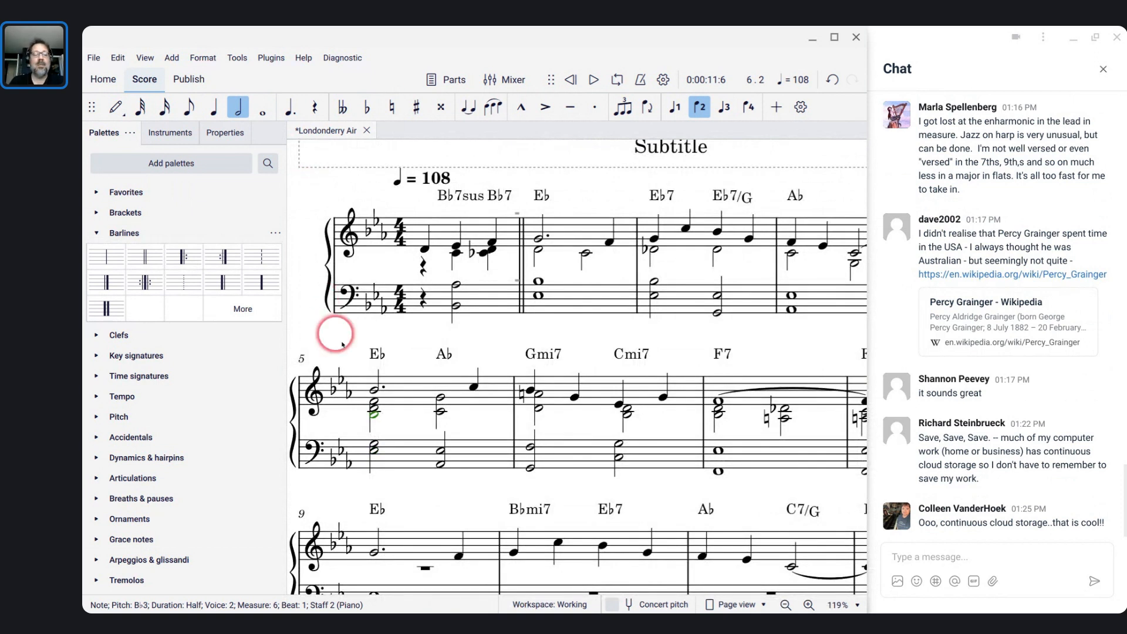
scroll(342, 345, down, 2)
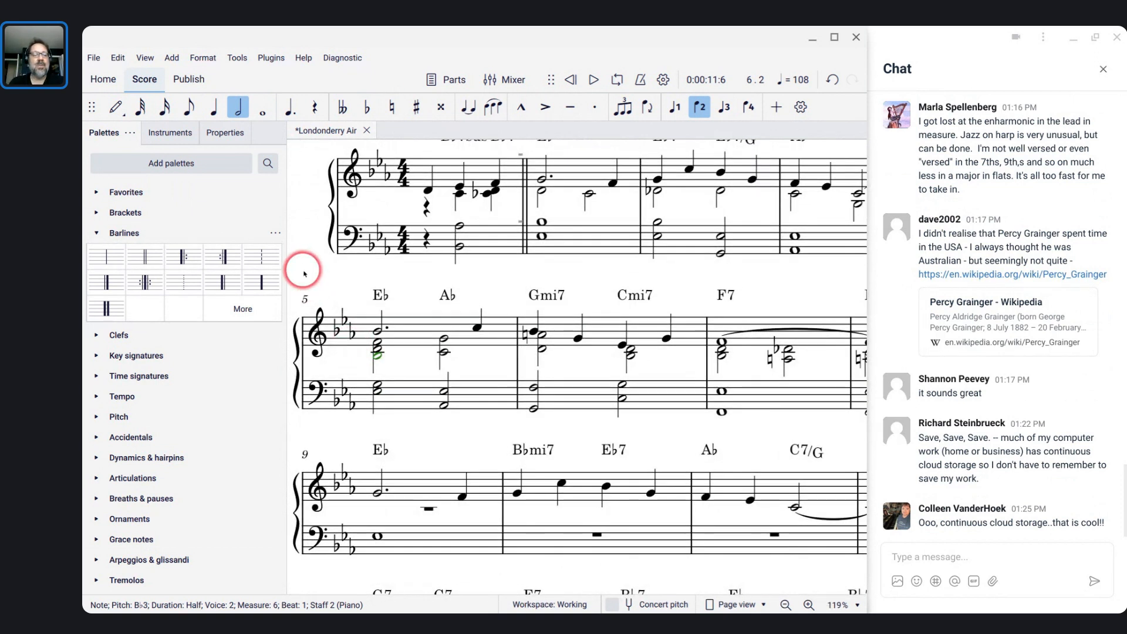
scroll(305, 274, down, 4)
scroll(304, 273, down, 1)
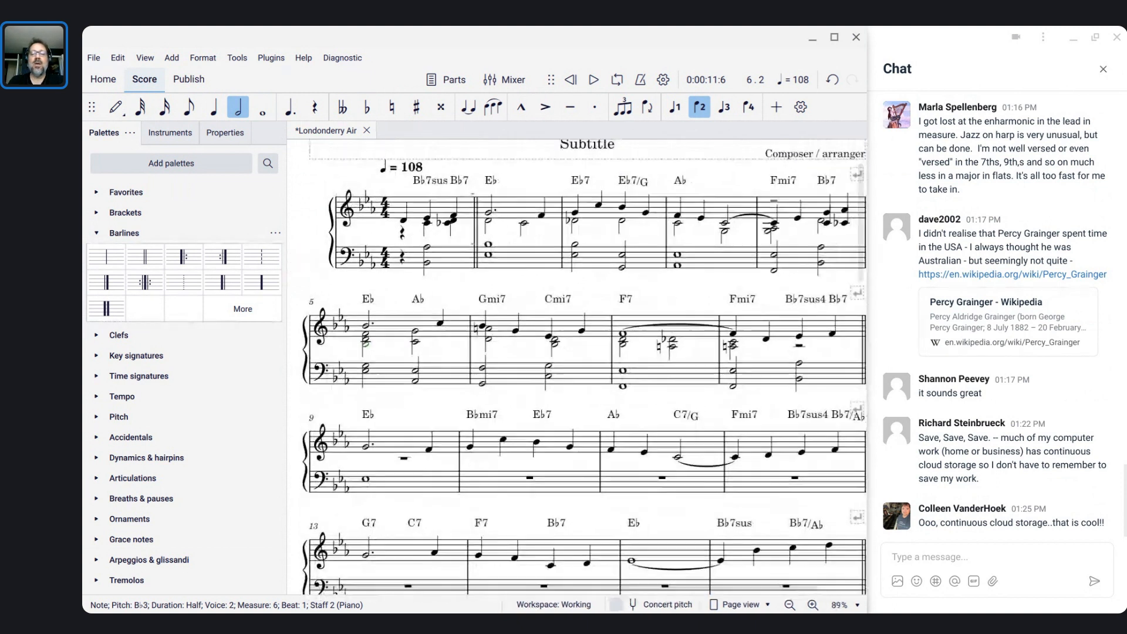
click(544, 367)
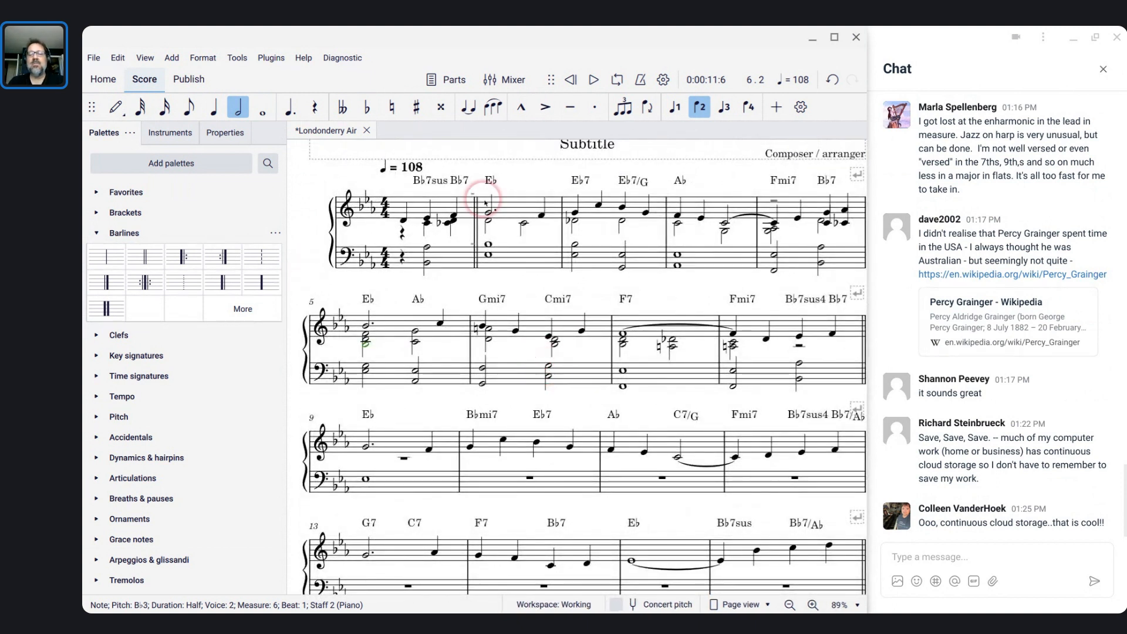
click(384, 210)
key(space)
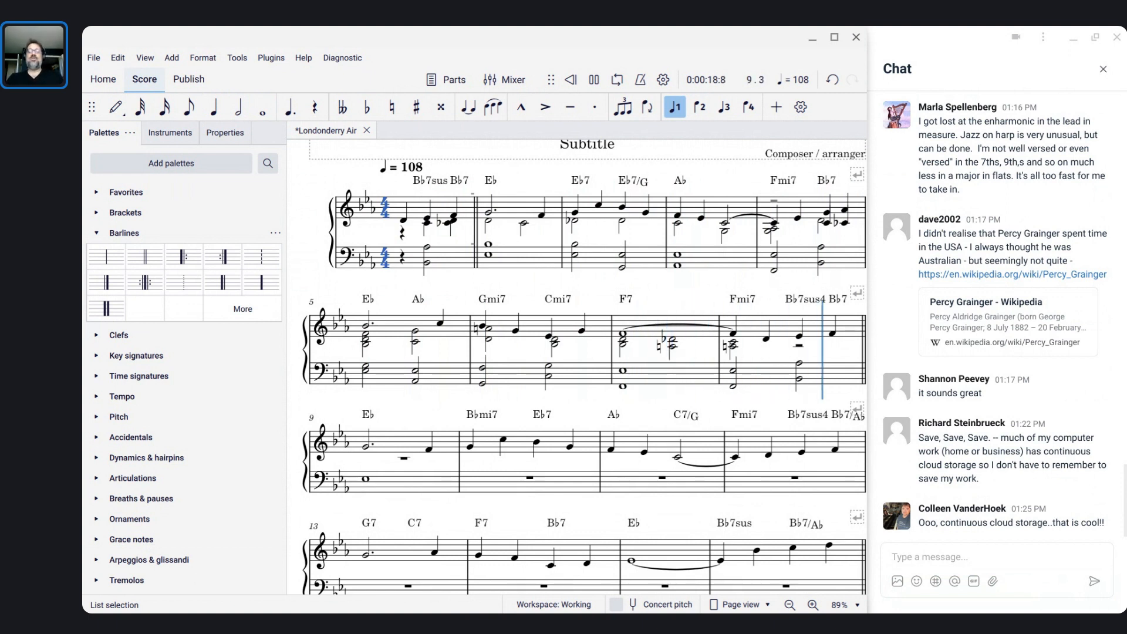
key(space)
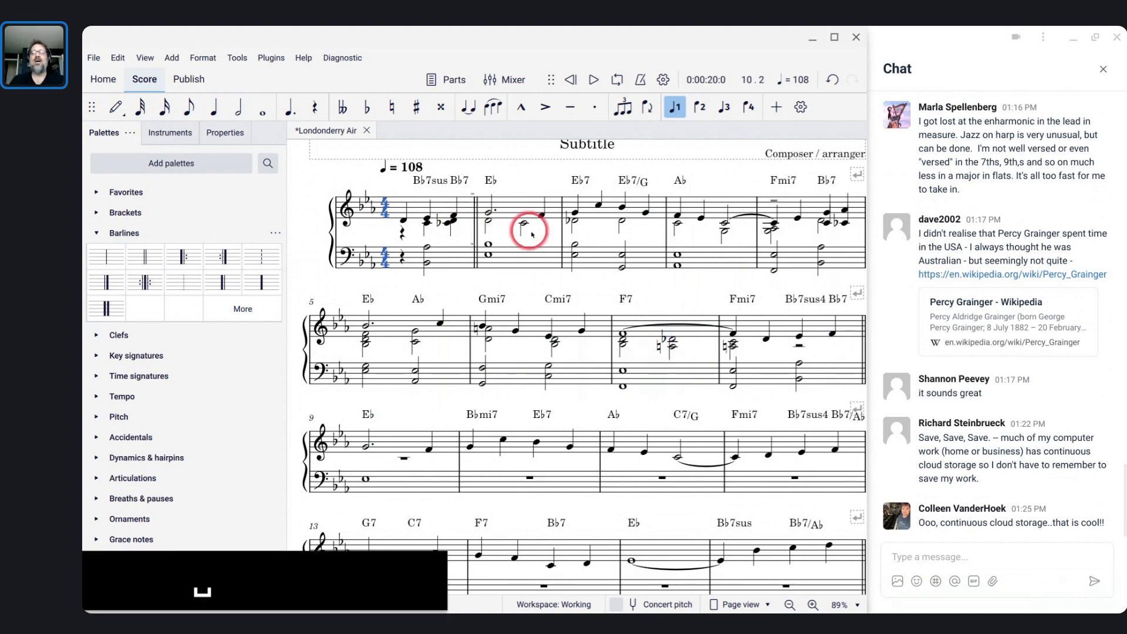
Play back from the Gmi7 chord in measure 6 into measure 8, stop, and check the lower inner note on beat 3 of measure 7.
click(733, 347)
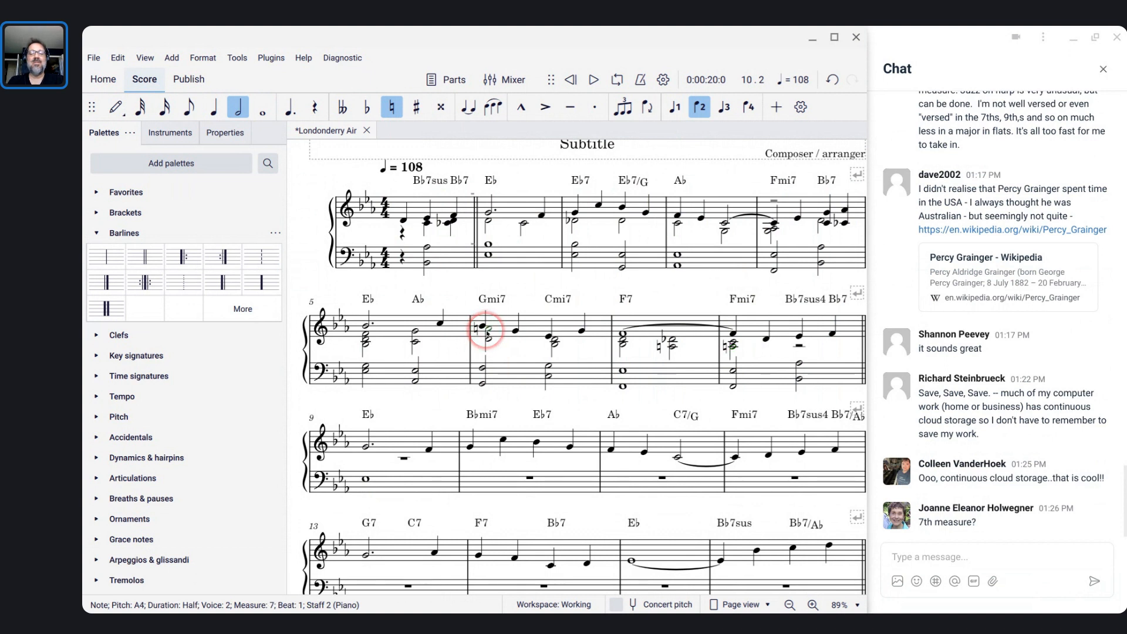
key(space)
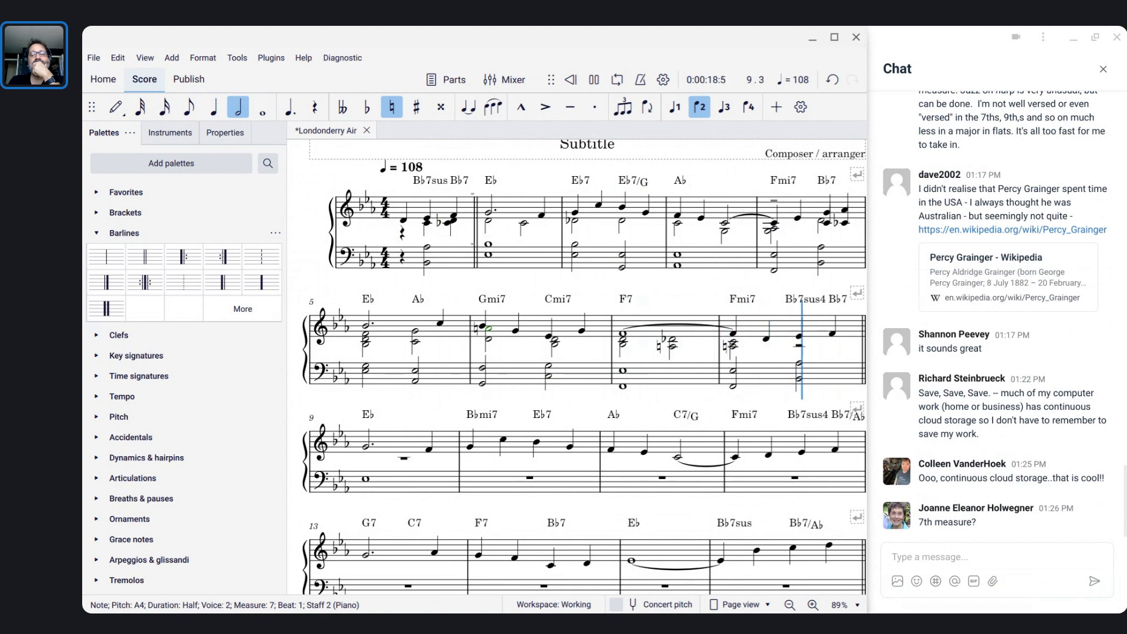
key(space)
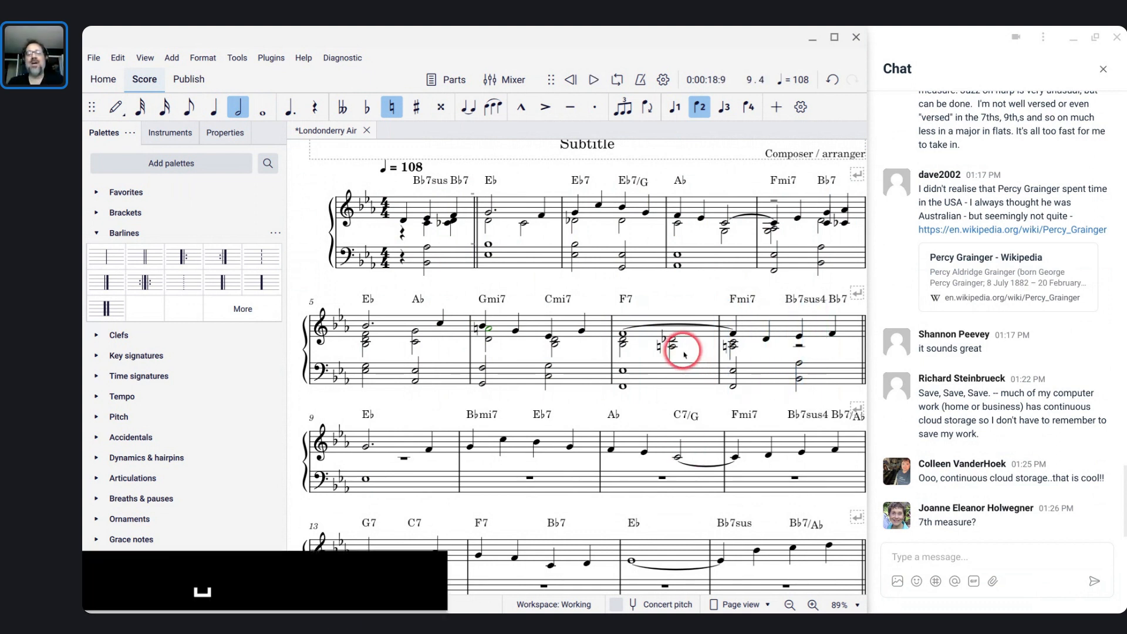
click(670, 348)
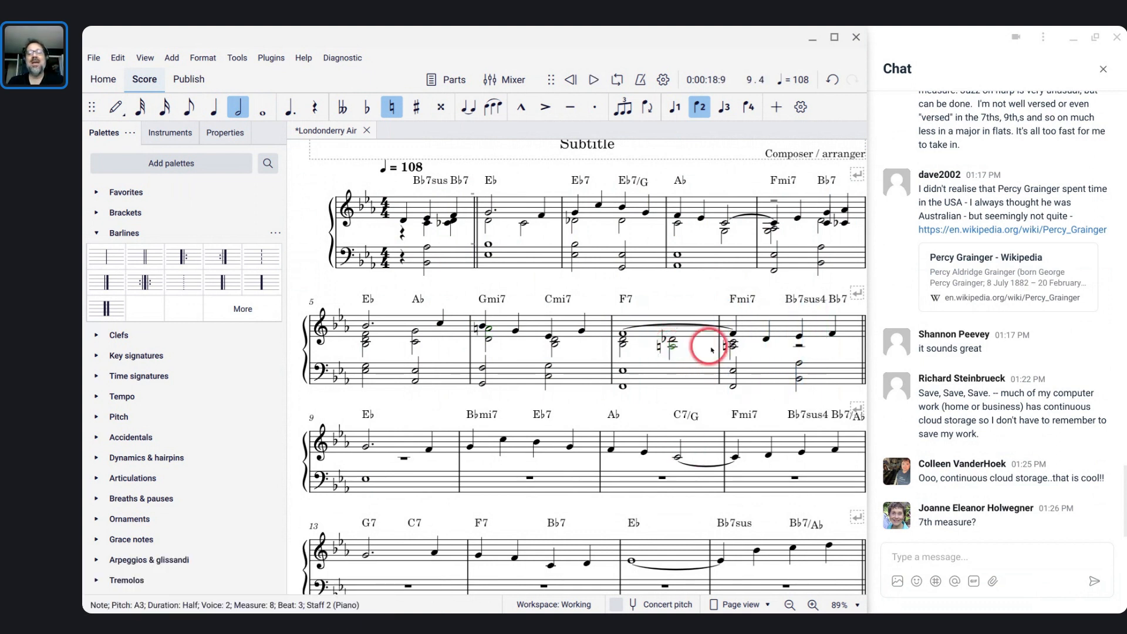
Lower the A natural in the voice 2 chord under Fmi7 in measure 8 to A♭ and give it an explicit flat sign.
click(732, 348)
click(766, 347)
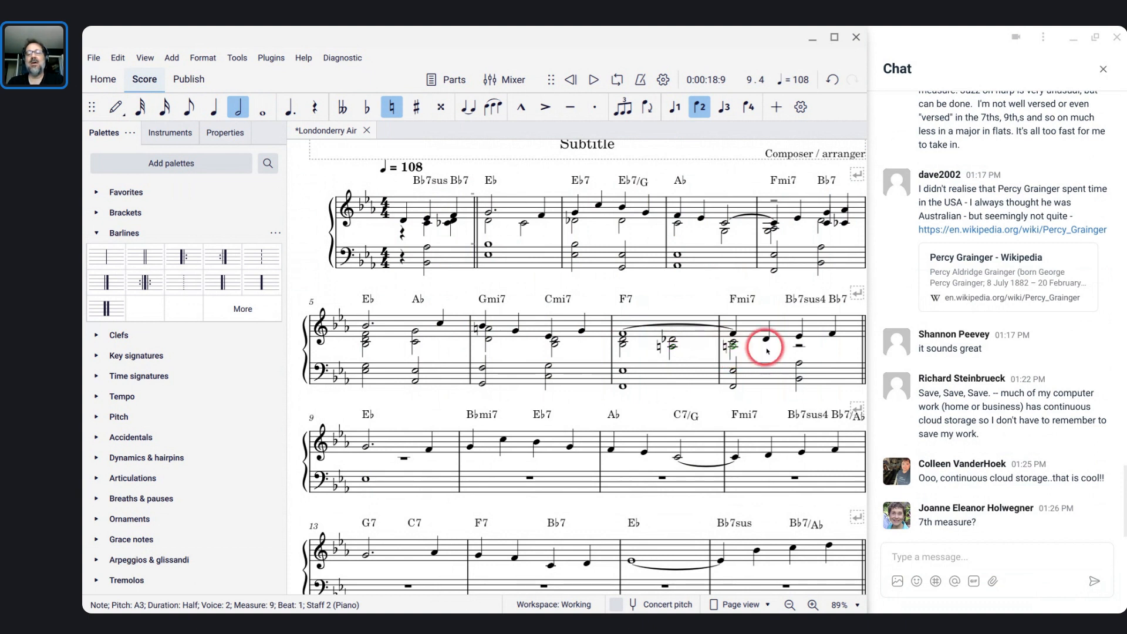
key(Down)
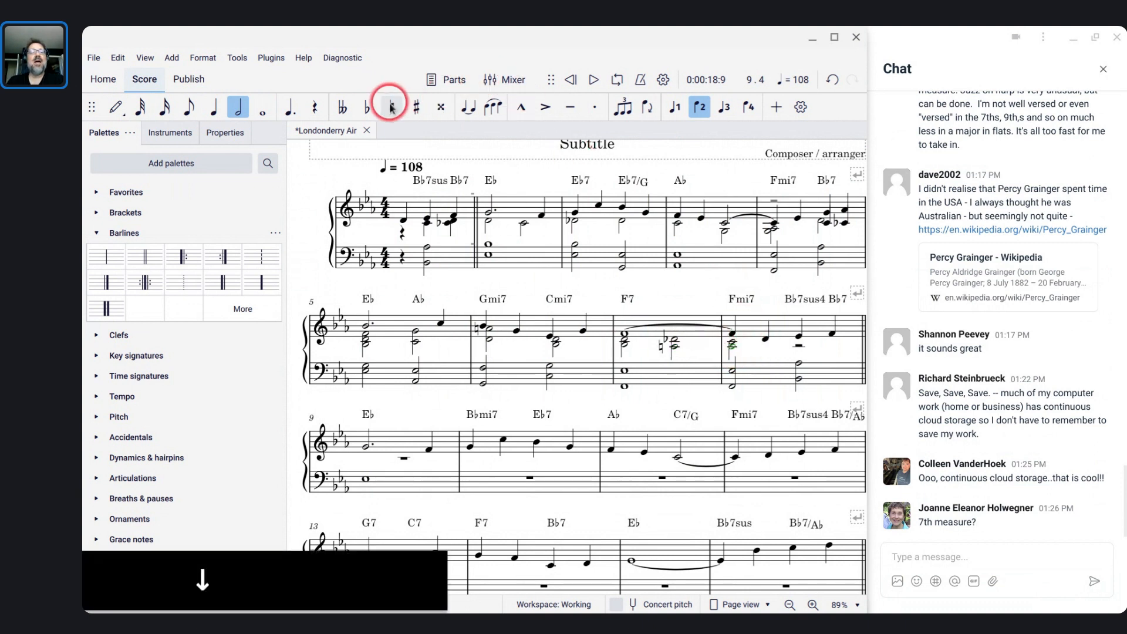
click(368, 108)
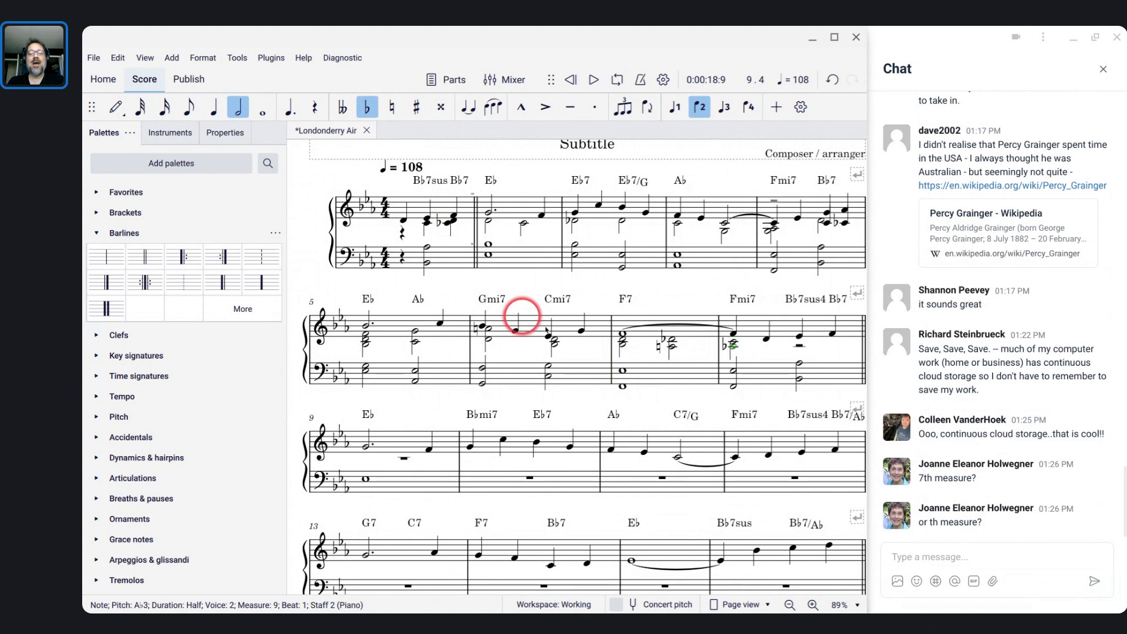
Play back from the Gmi7 chord in measure 6 to the end of measure 8 and stop playback.
click(482, 327)
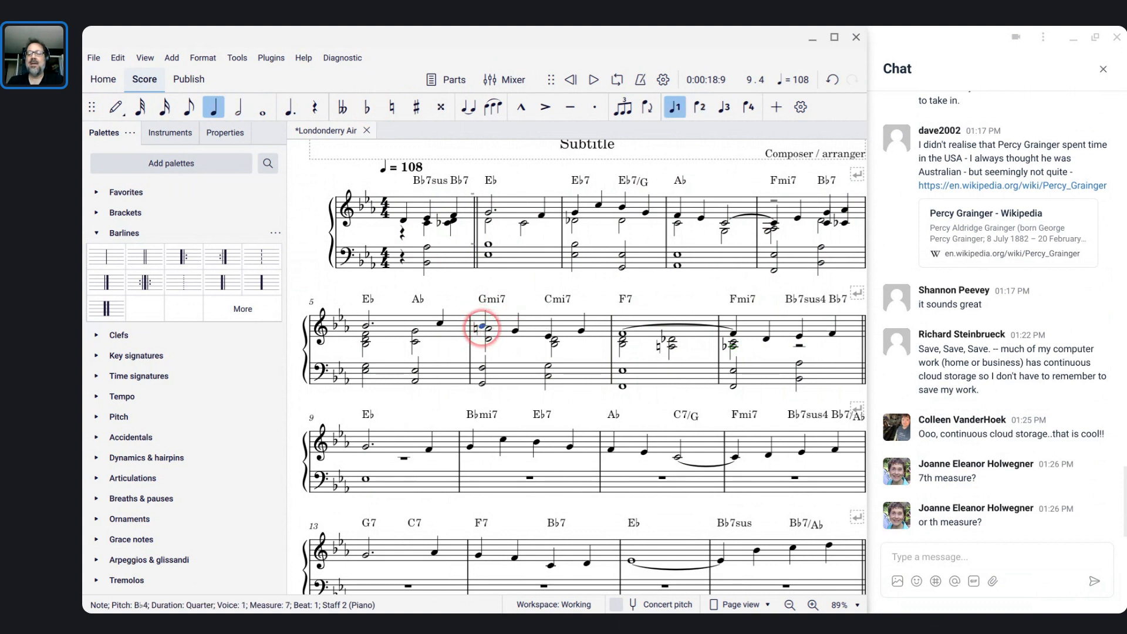
key(space)
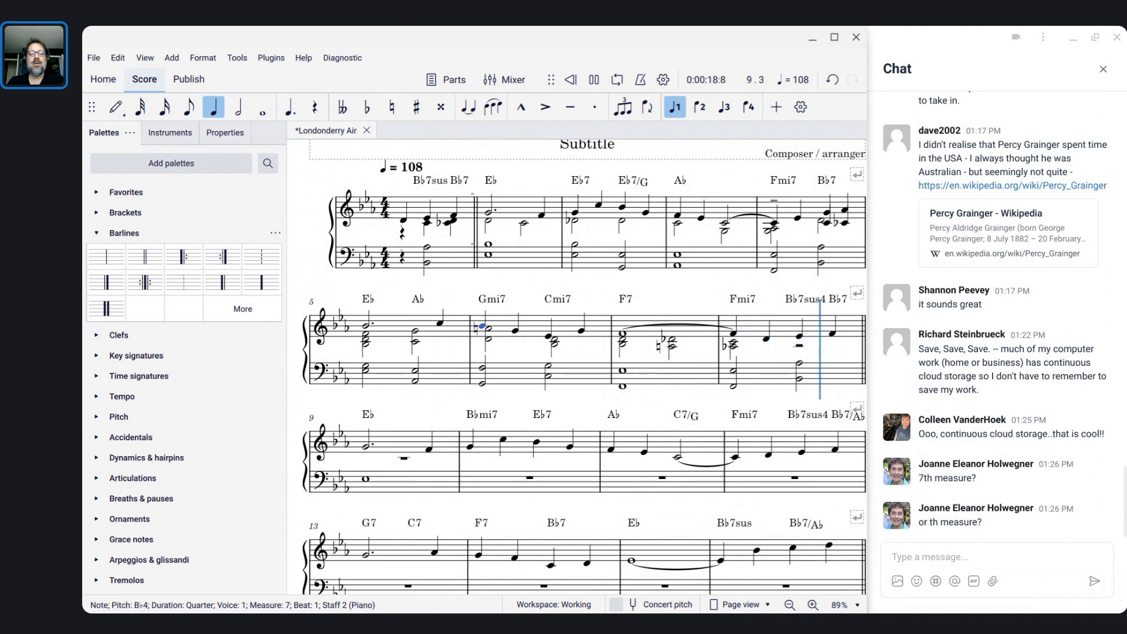
key(space)
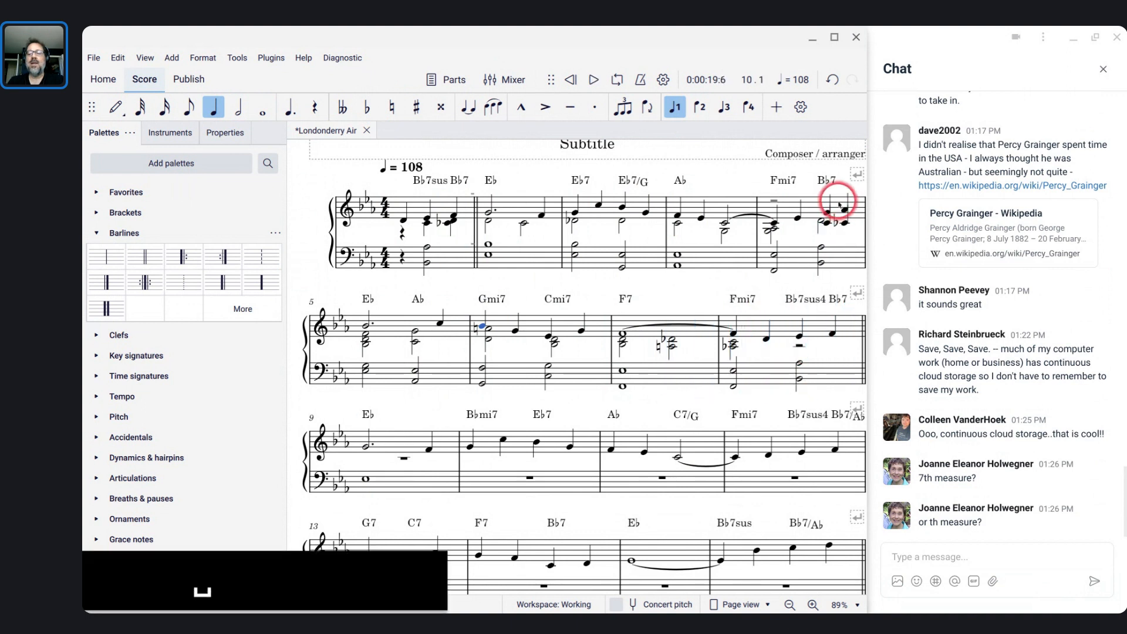
Enter a quarter-note C4 in voice 2 on beat 3 of measure 8, under B♭7sus4.
click(800, 347)
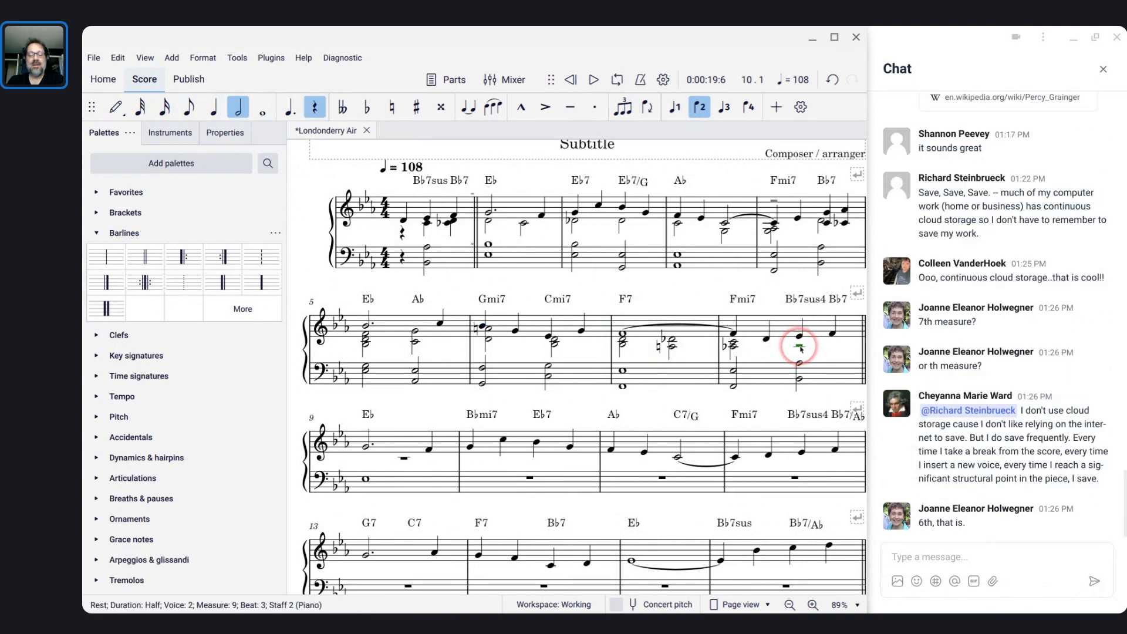
key(n)
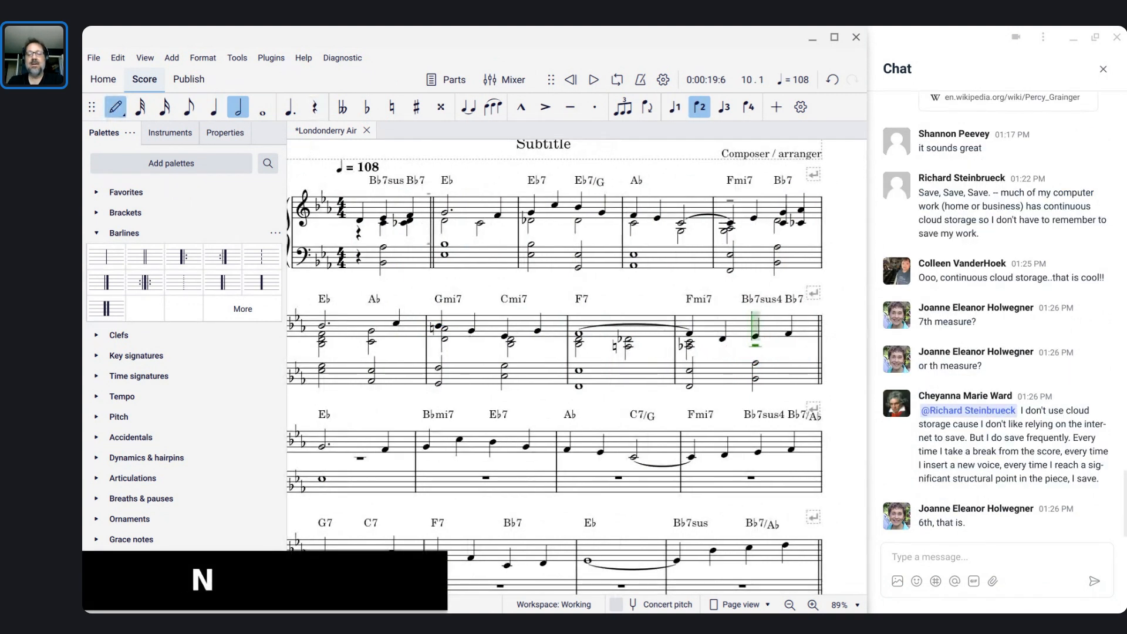
key(c)
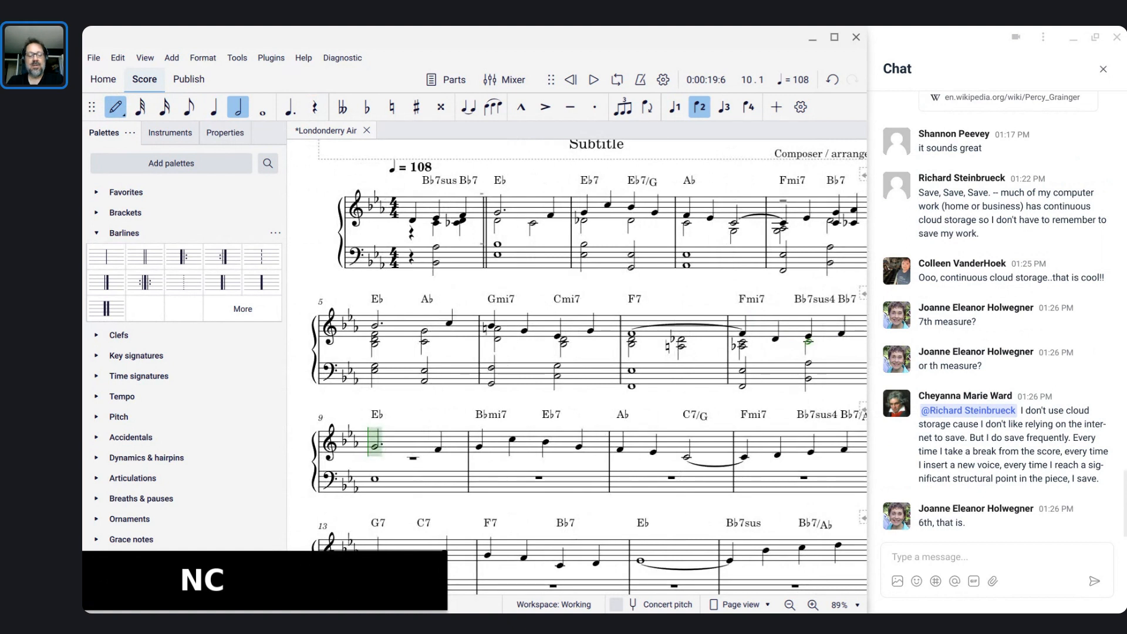
key(shift+w)
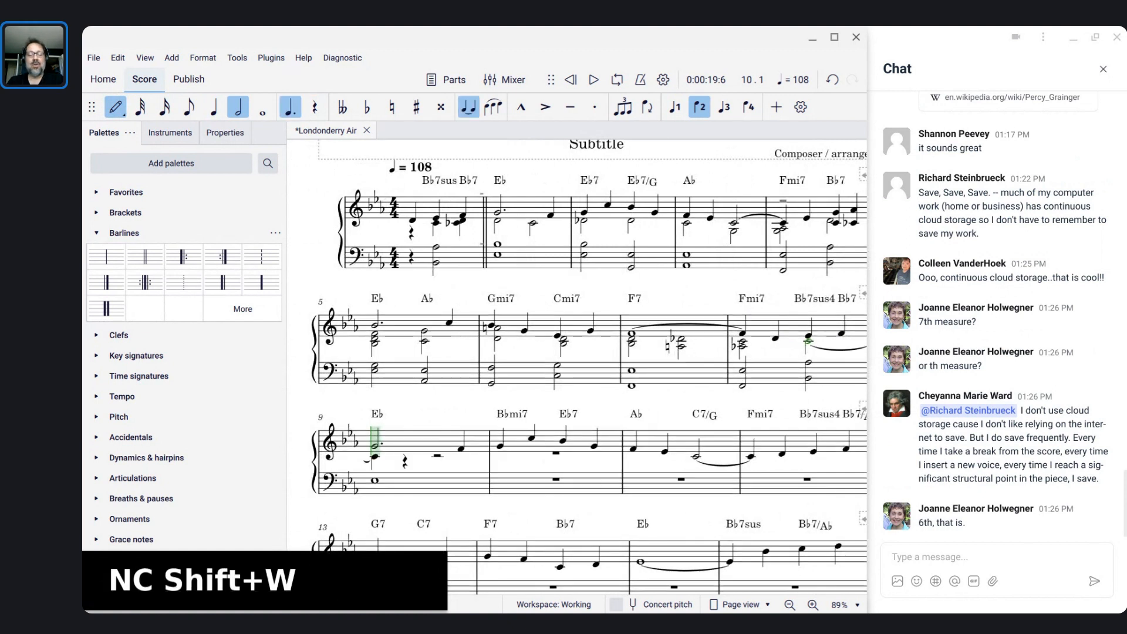
key(ctrl+z)
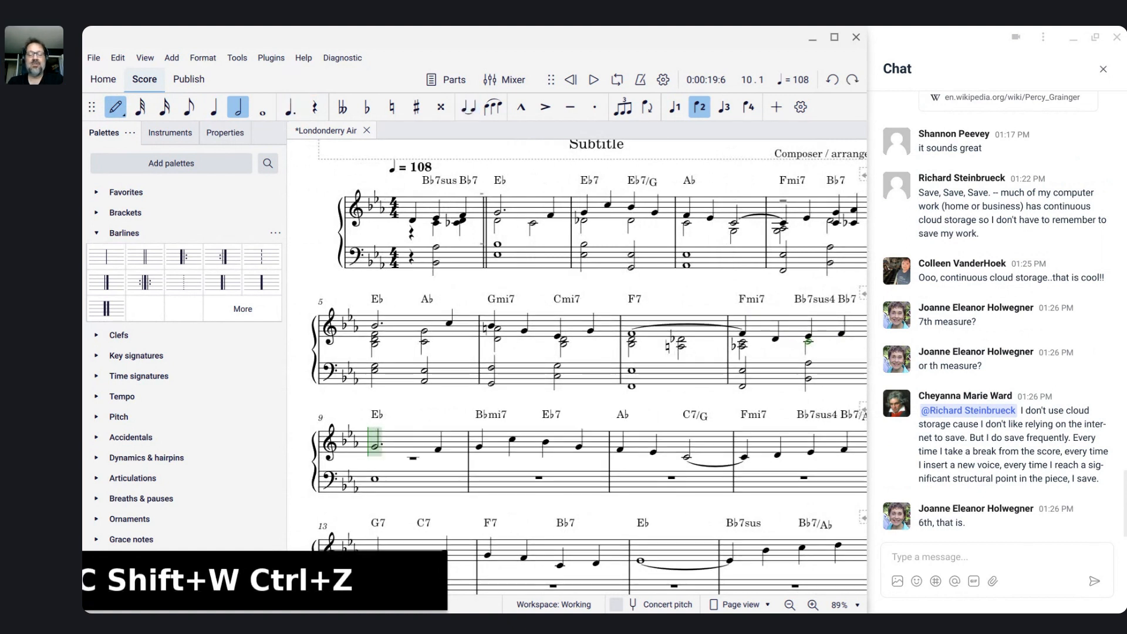
key(shift+q)
key(shift+q)
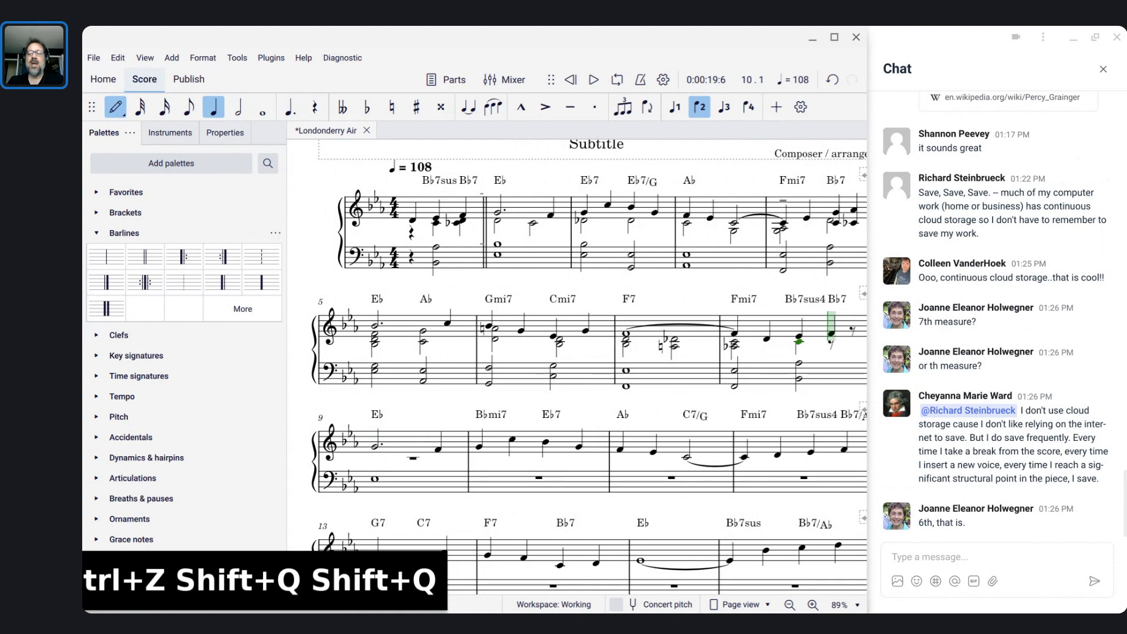
scroll(587, 353, down, 2)
click(749, 343)
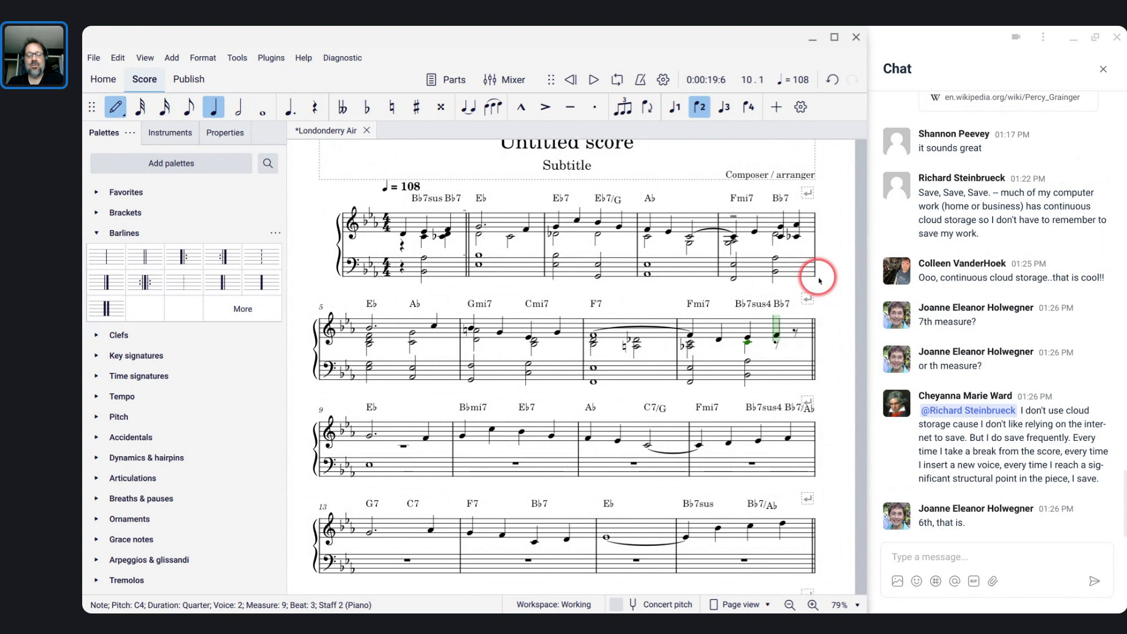
Add a quarter-note D4 with C♭4 below it in voice 2 on beat 4 of measure 8, under B♭7.
key(d)
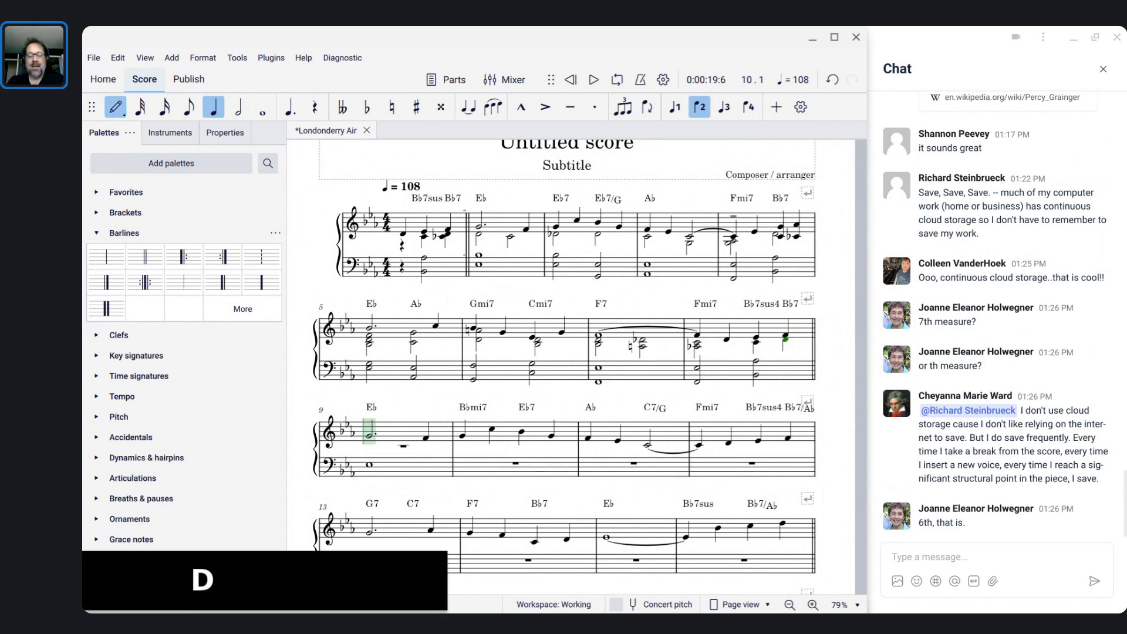
key(shift+c)
key(ctrl+Down)
key(Down)
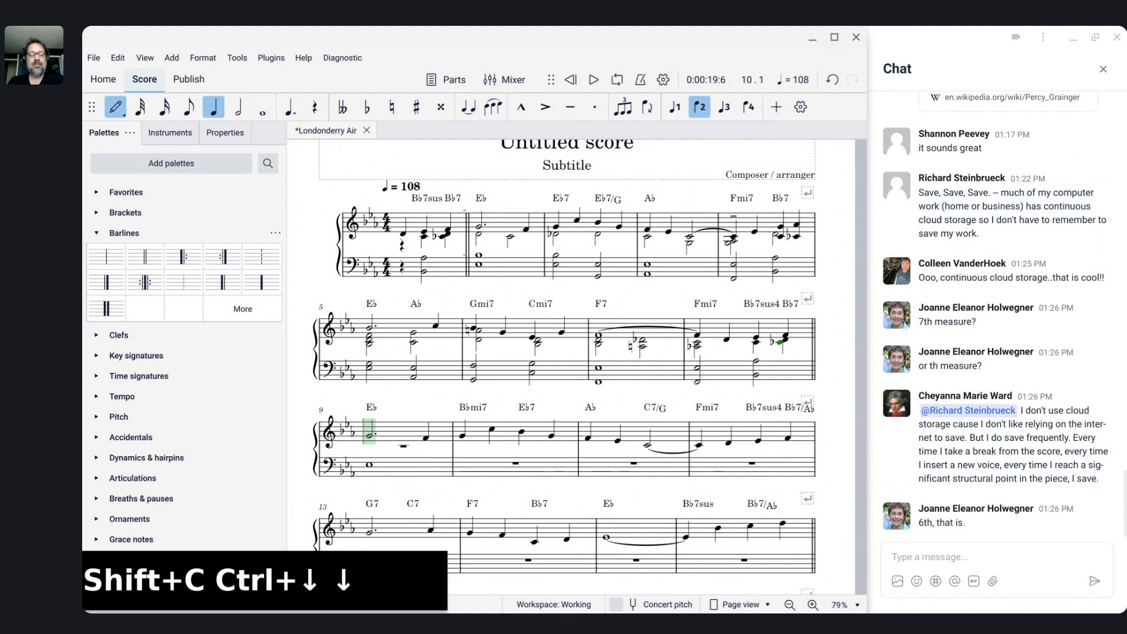
Enter a half-note B♭3 in voice 2 under E♭ at the start of measure 9, then leave note input.
key(6)
key(b)
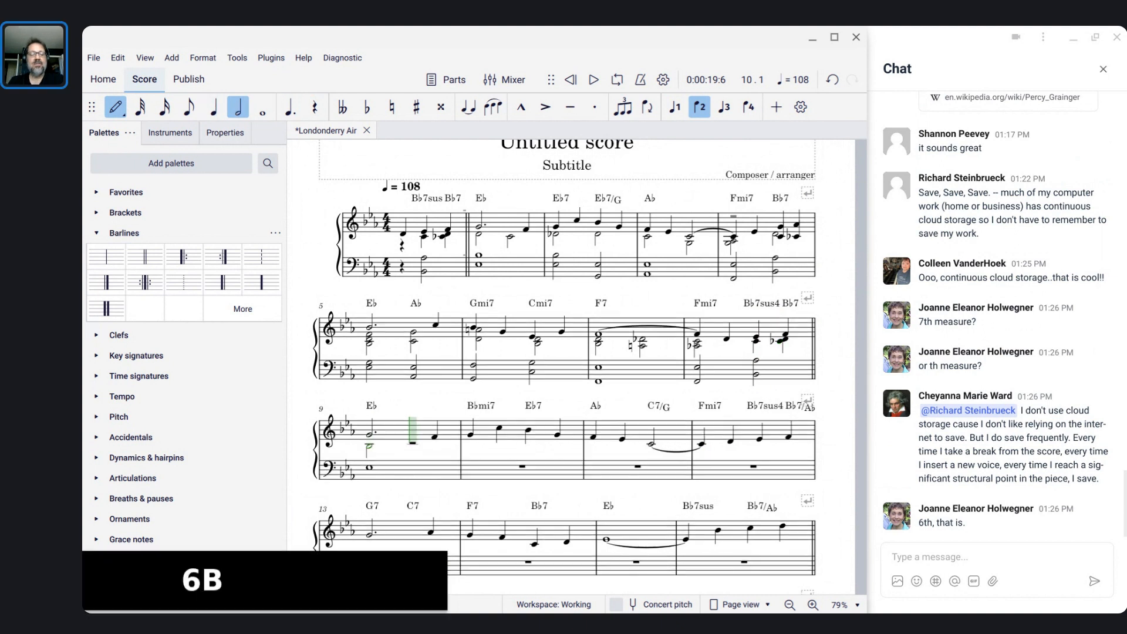
key(Escape)
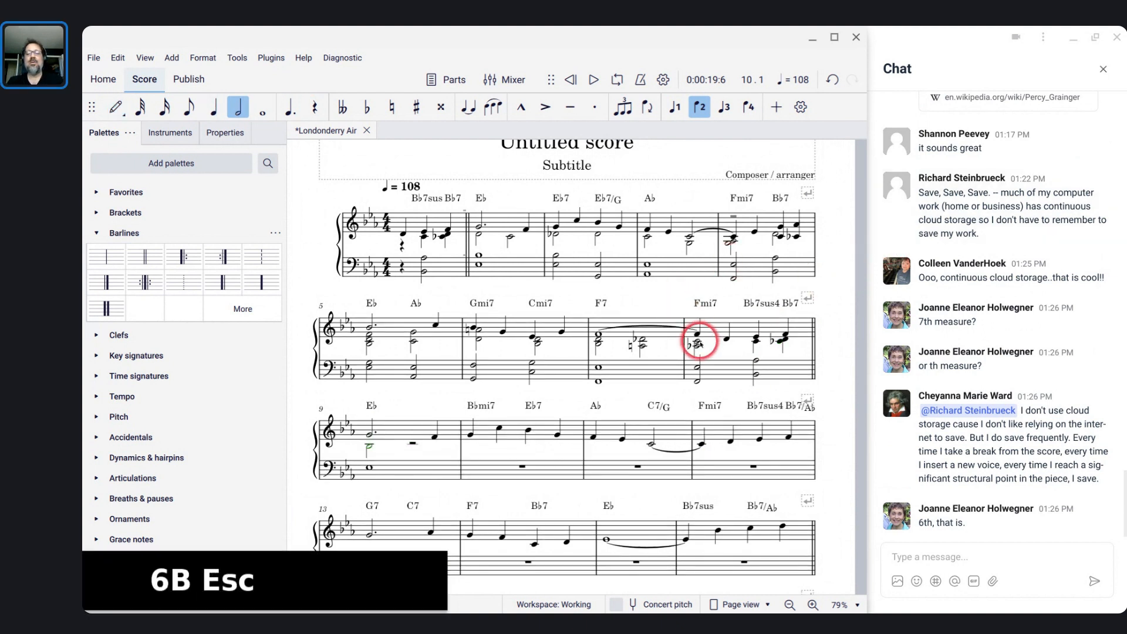
Play back from the Fmi7 chord in measure 8 into measure 9, stop, and save the score.
click(698, 341)
key(space)
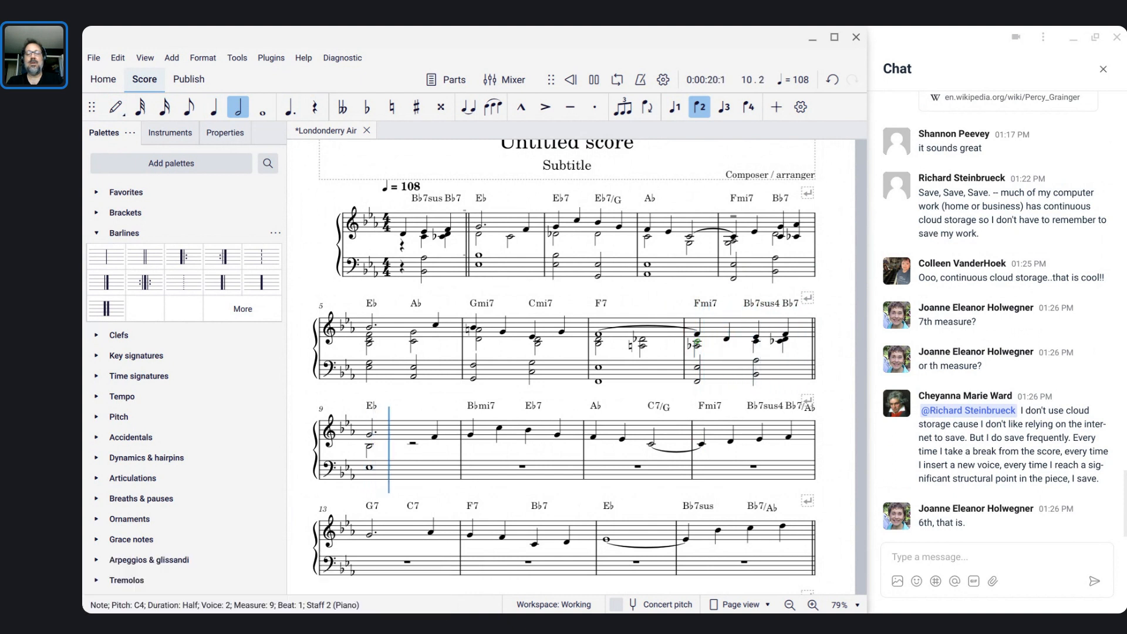
key(space)
click(370, 468)
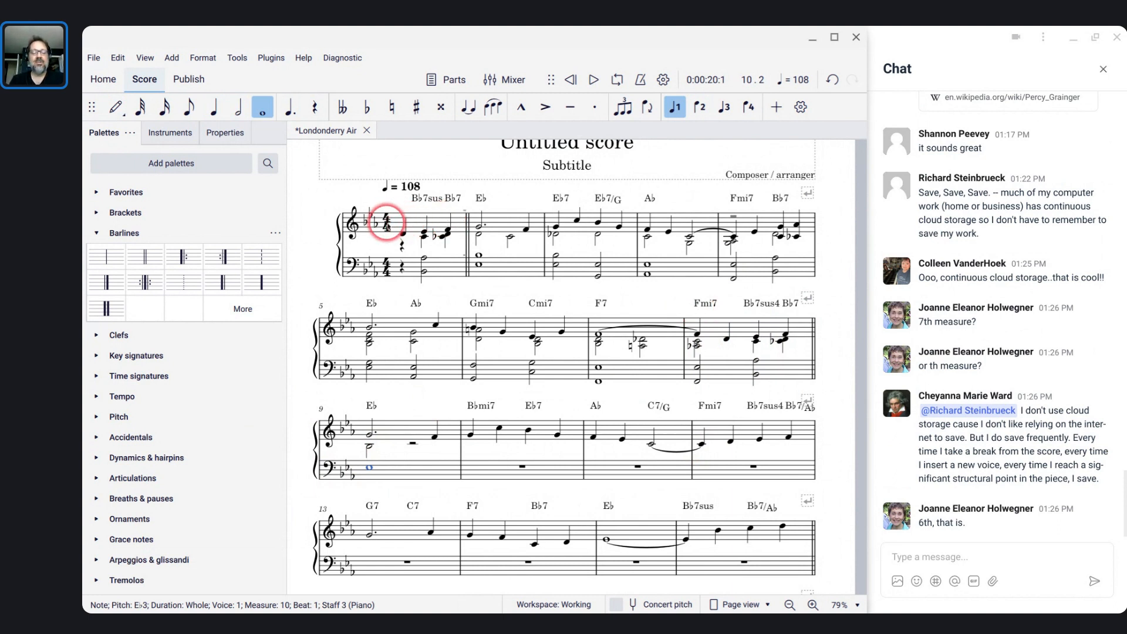
key(ctrl+s)
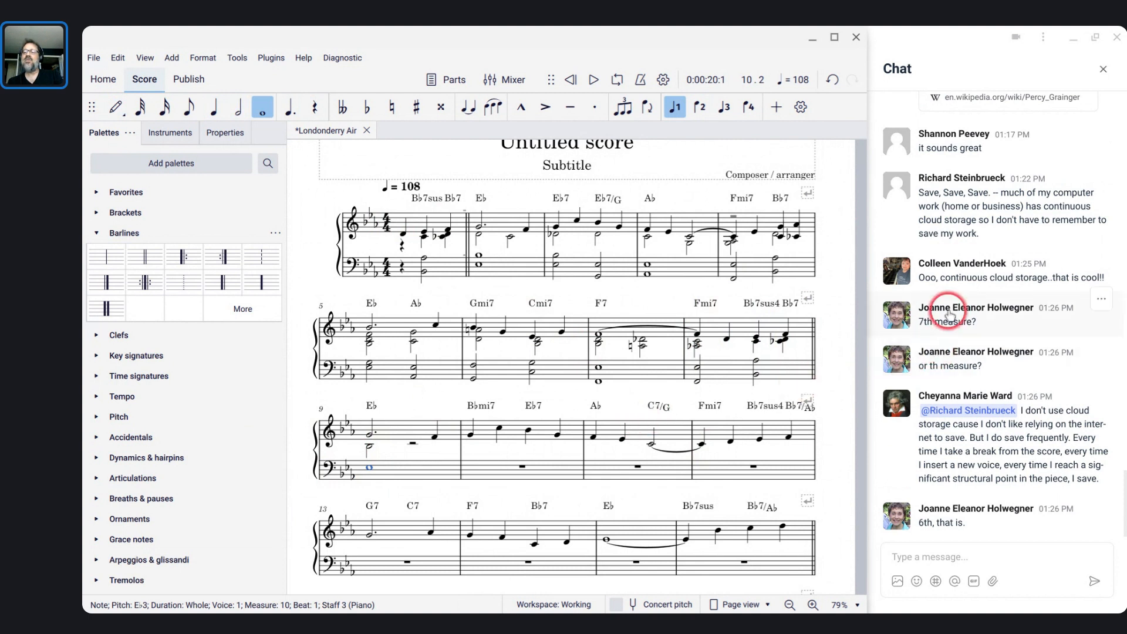
Read the chat questions about measures 6 and 7, then play back from the F7 chord in measure 7 into measure 8.
scroll(949, 315, up, 5)
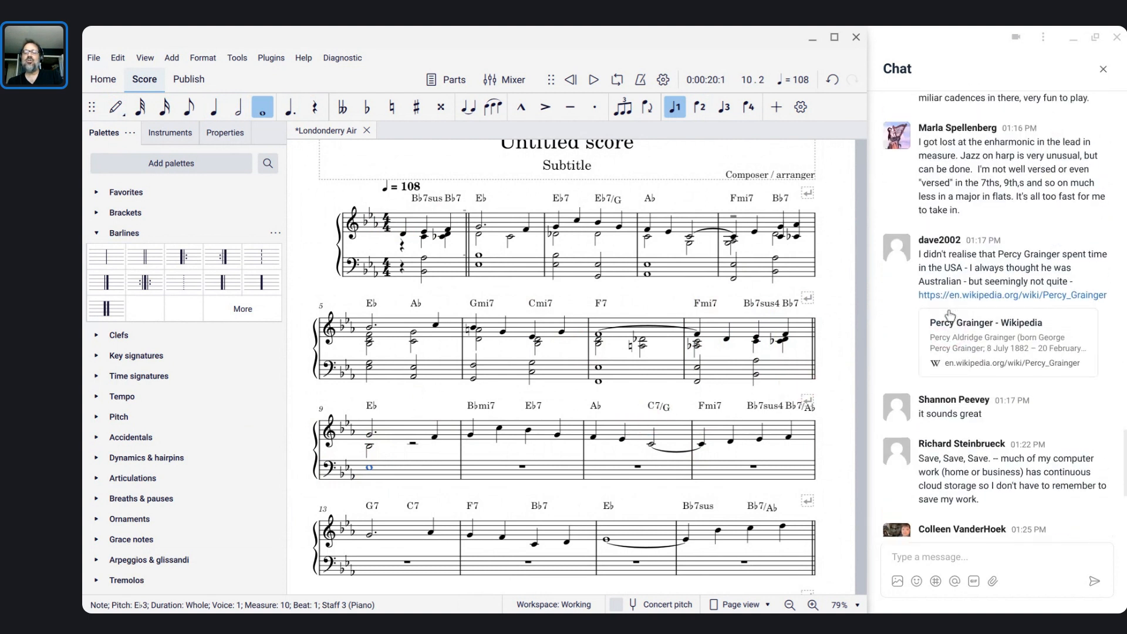
scroll(949, 315, down, 3)
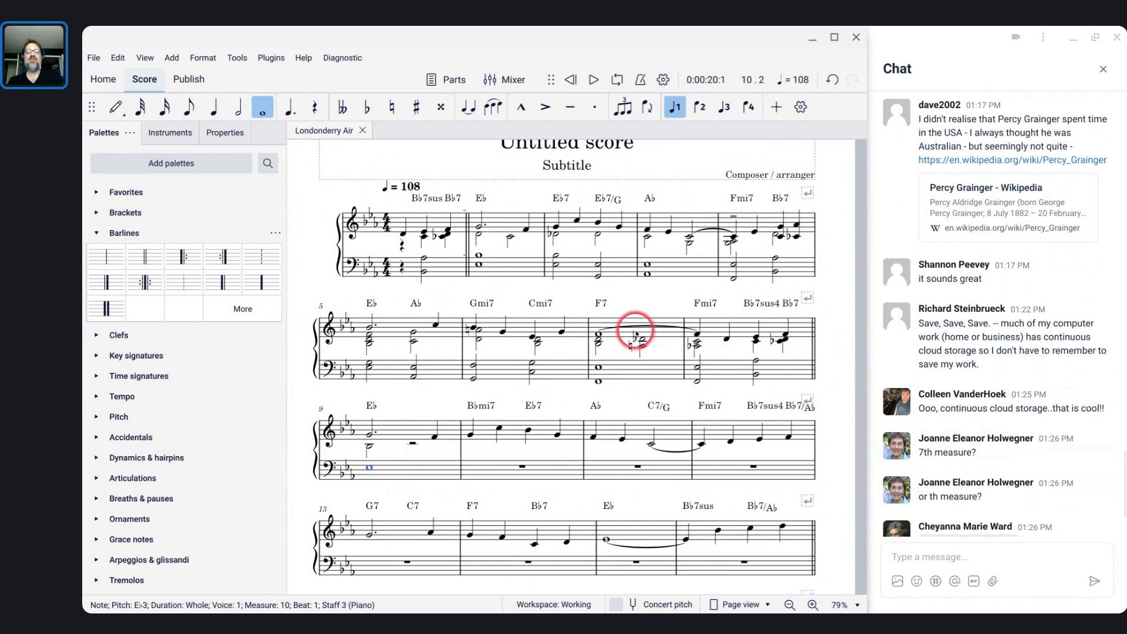
scroll(635, 335, up, 5)
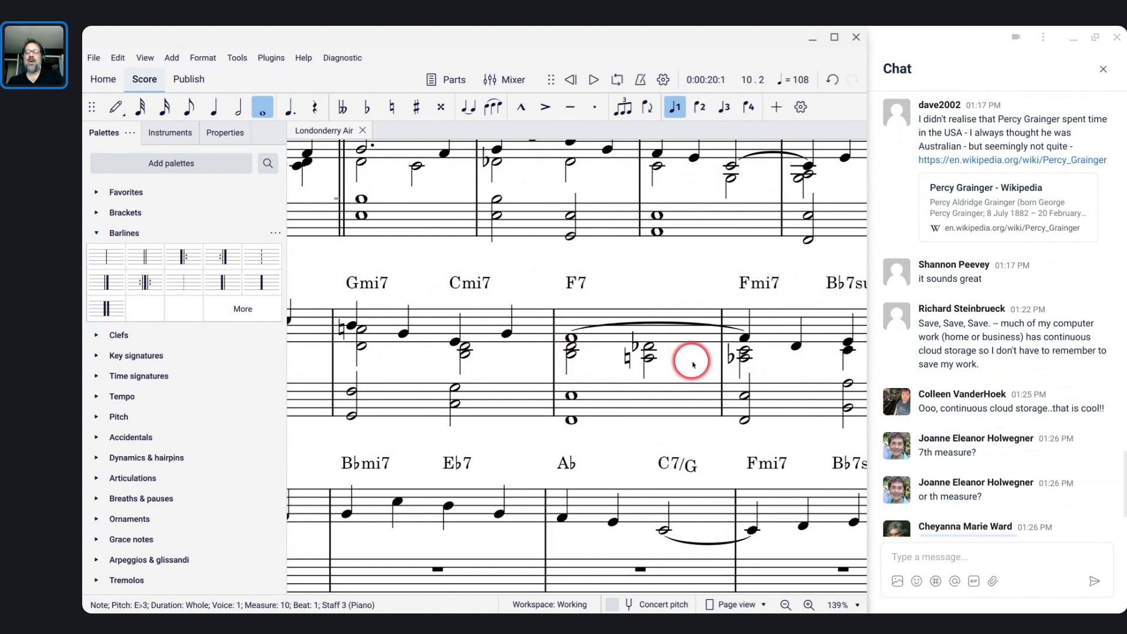
scroll(939, 351, down, 2)
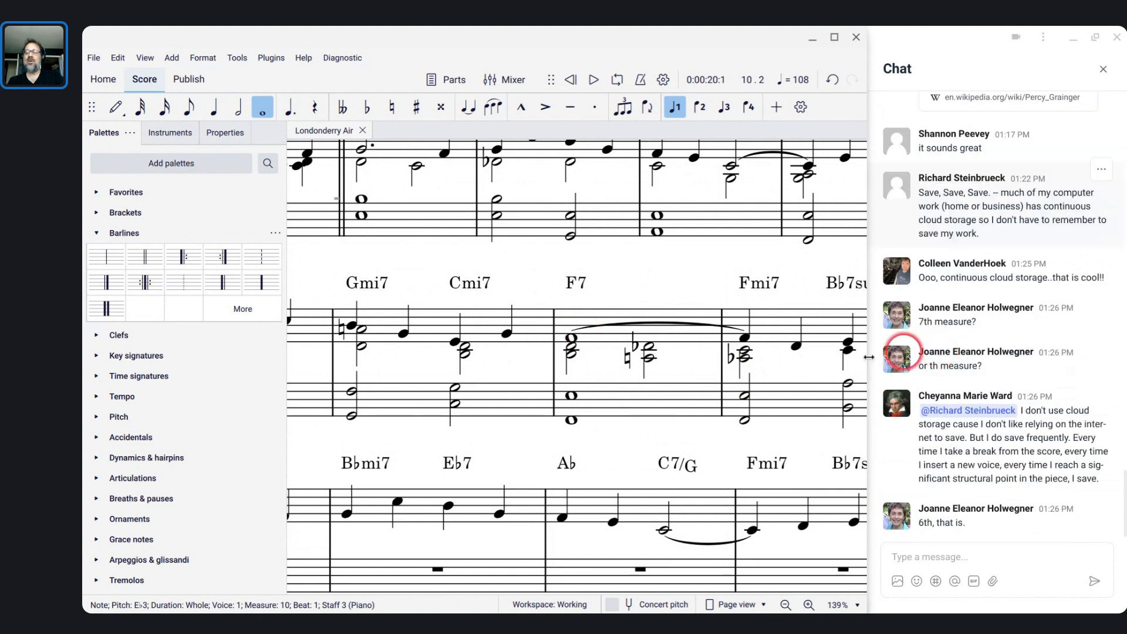
scroll(665, 378, up, 1)
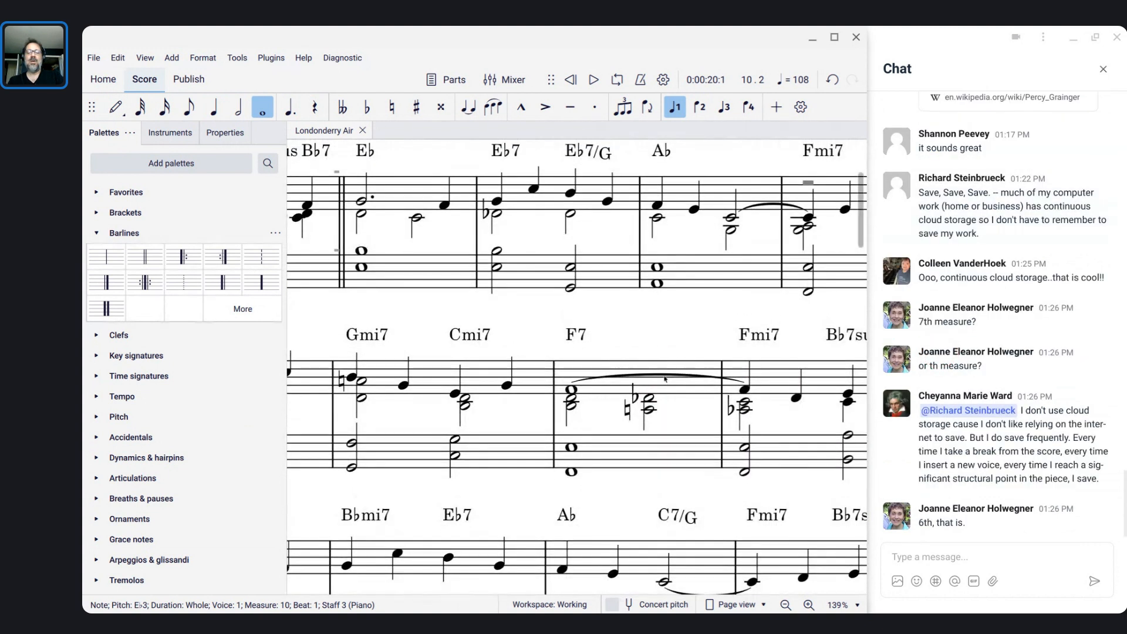
click(572, 397)
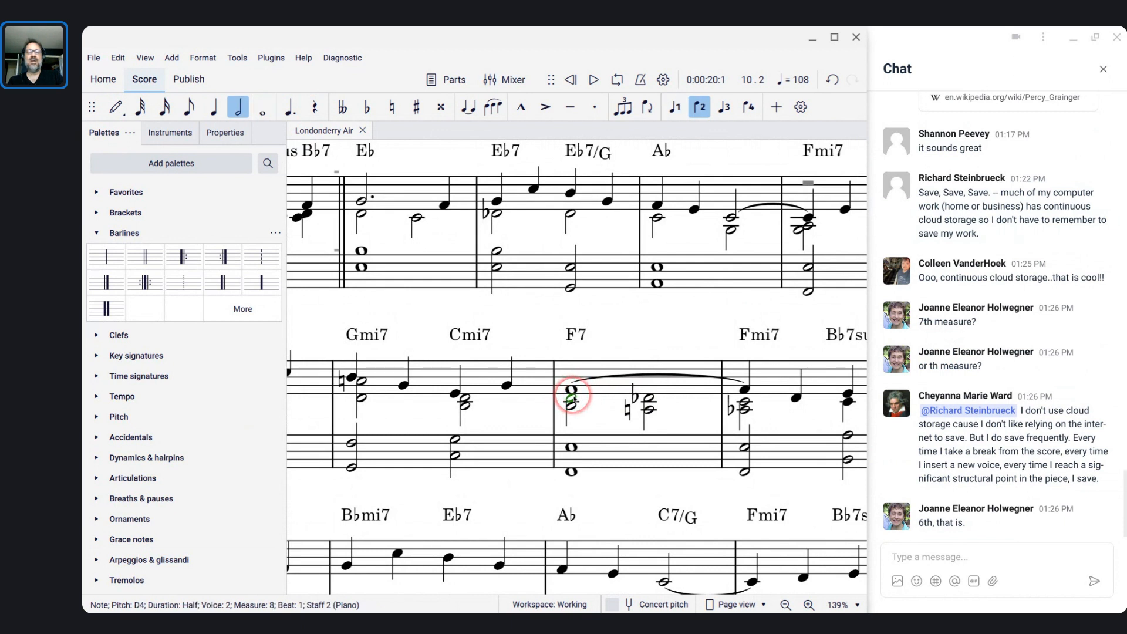
key(space)
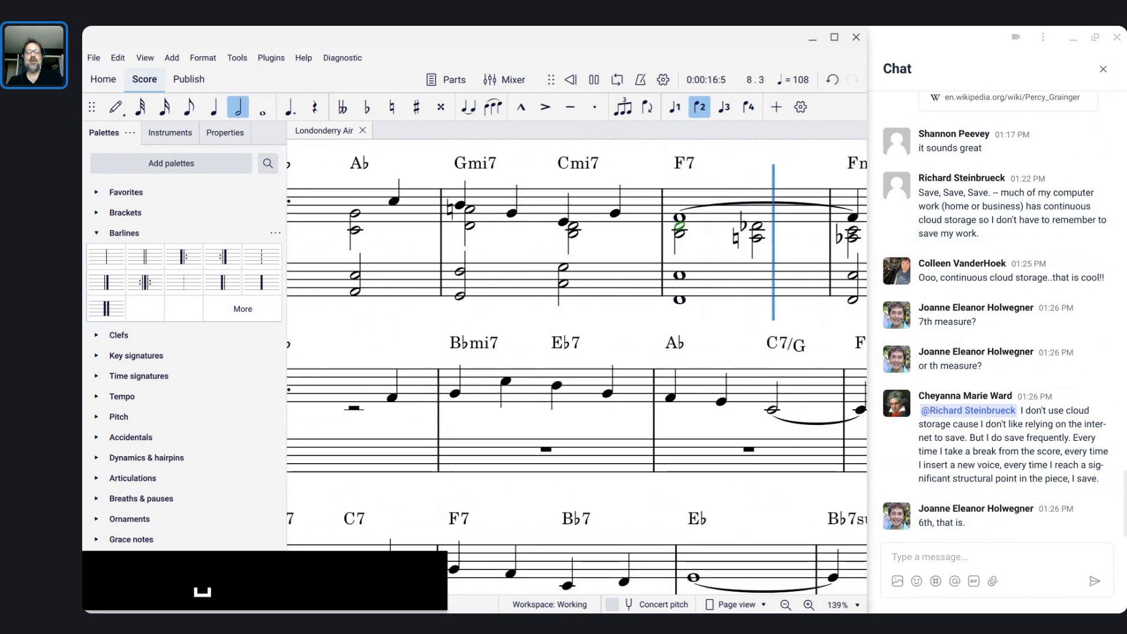
key(space)
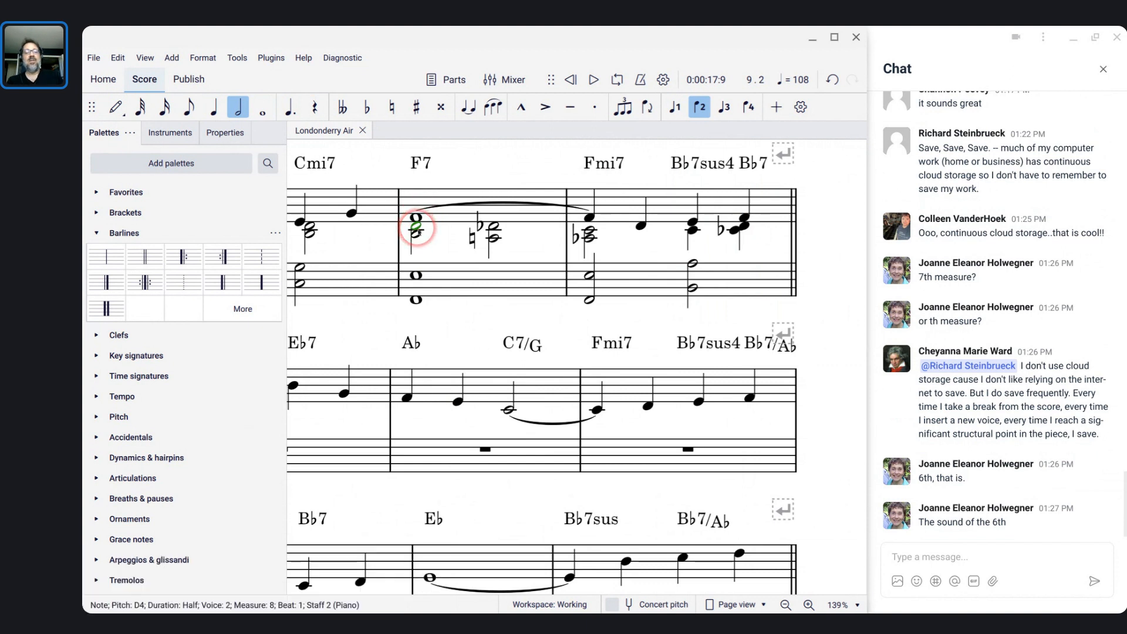
Compare the voice 2 inner notes on beats 1 and 3 under F7 in measure 7, checking each pitch against the chord symbol.
click(420, 161)
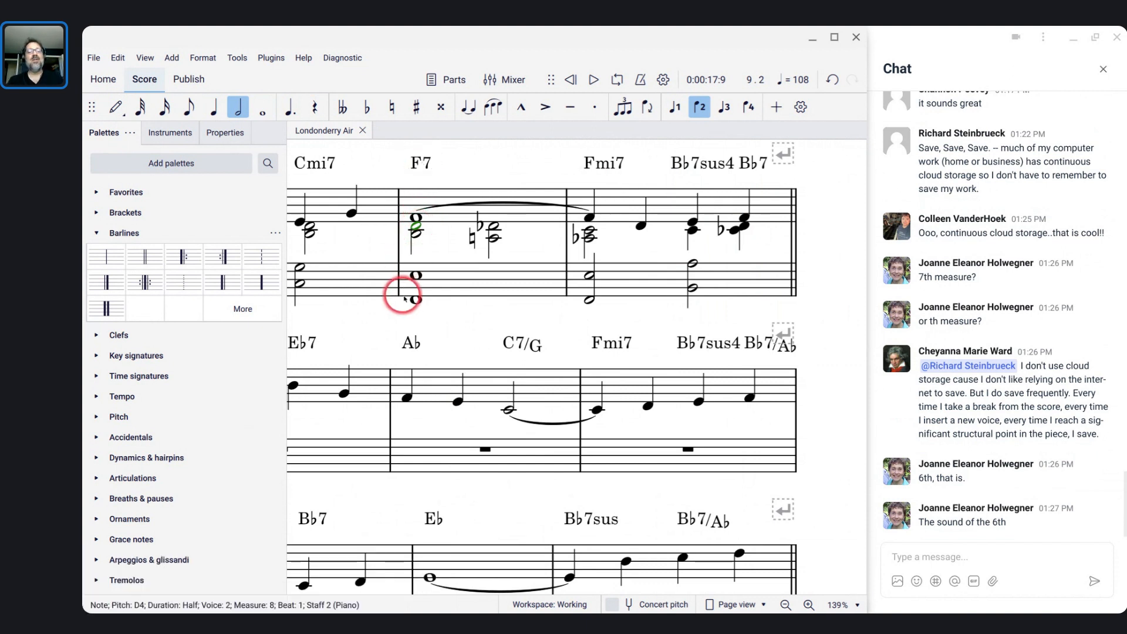
click(418, 235)
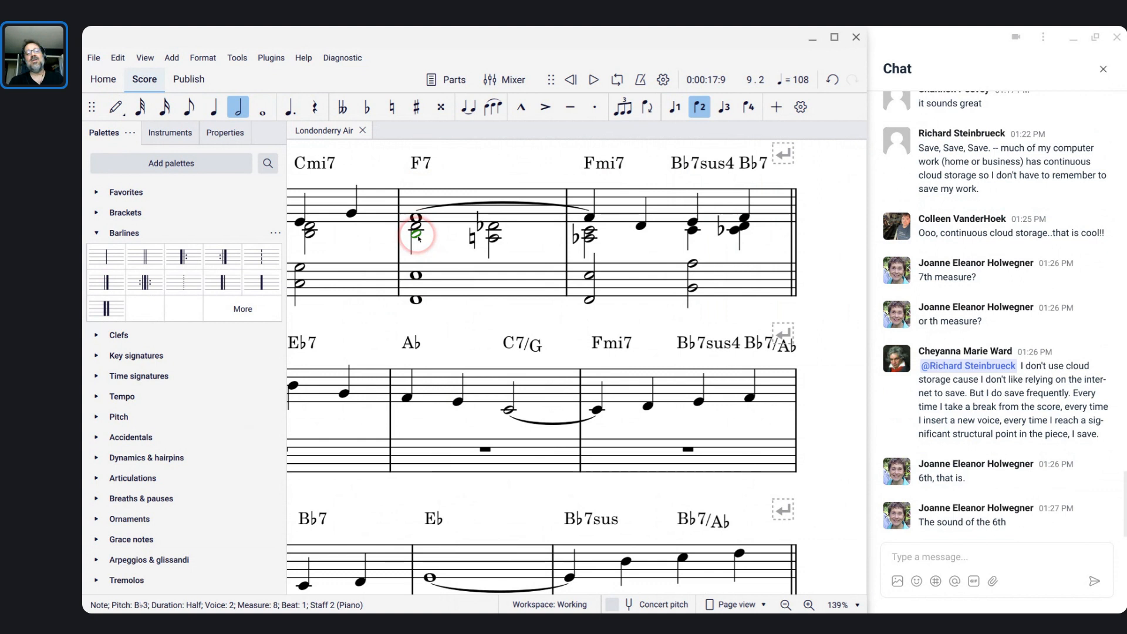
click(419, 239)
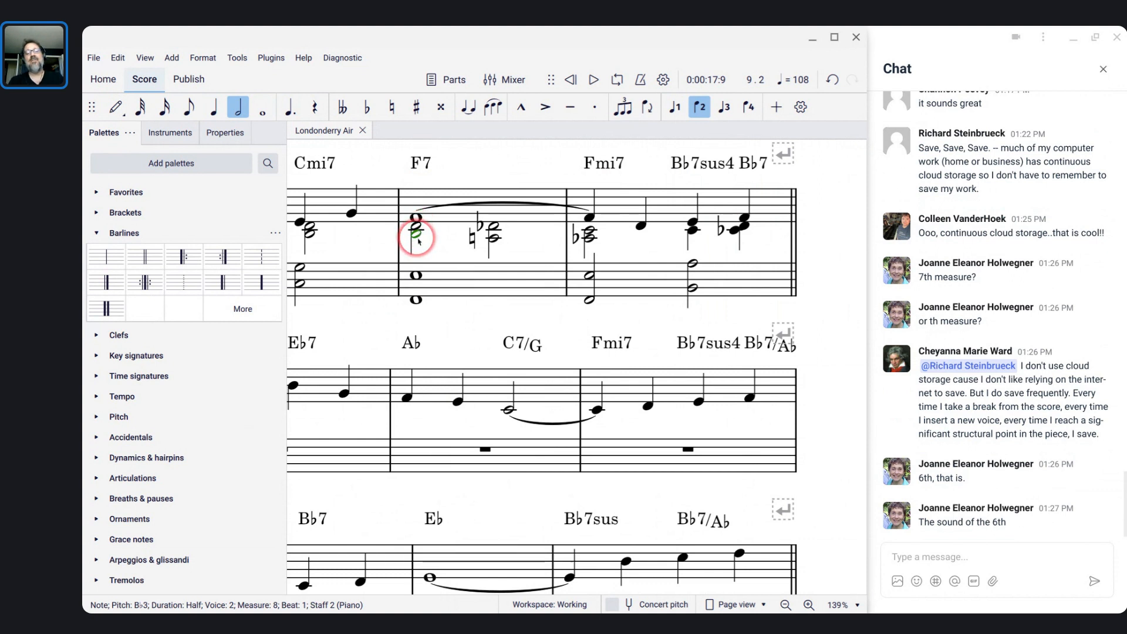
click(493, 237)
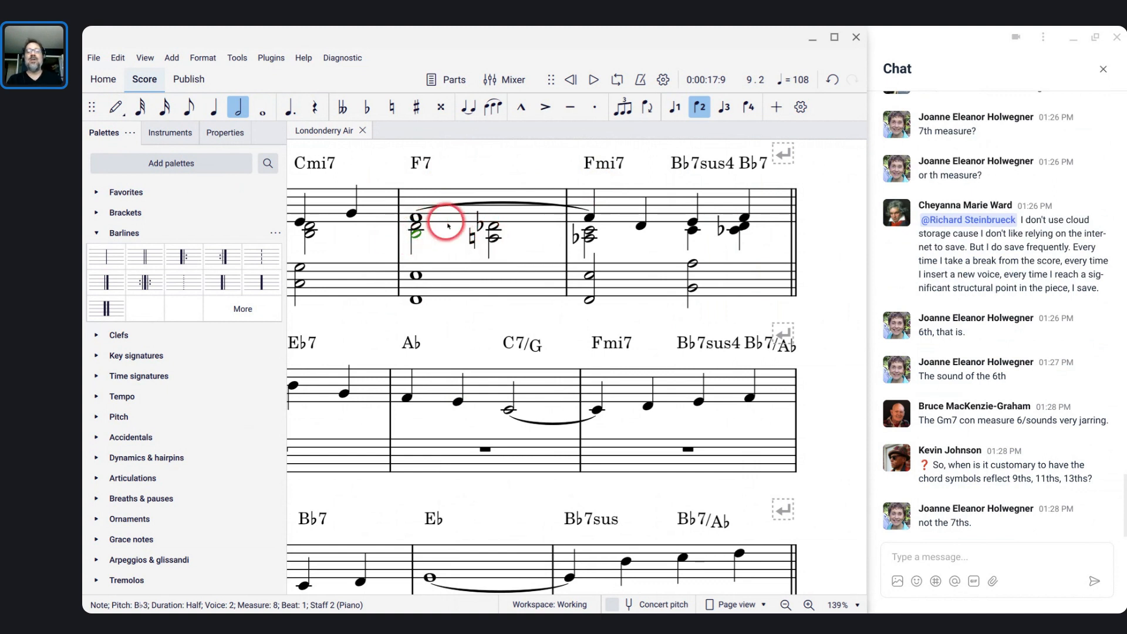
click(417, 225)
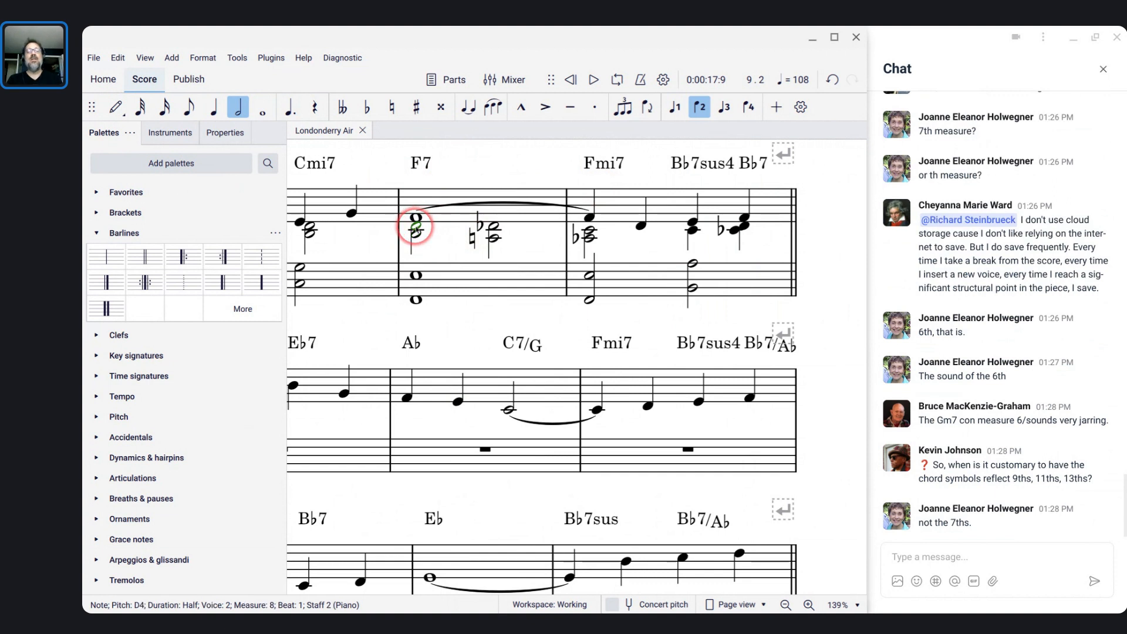
click(497, 231)
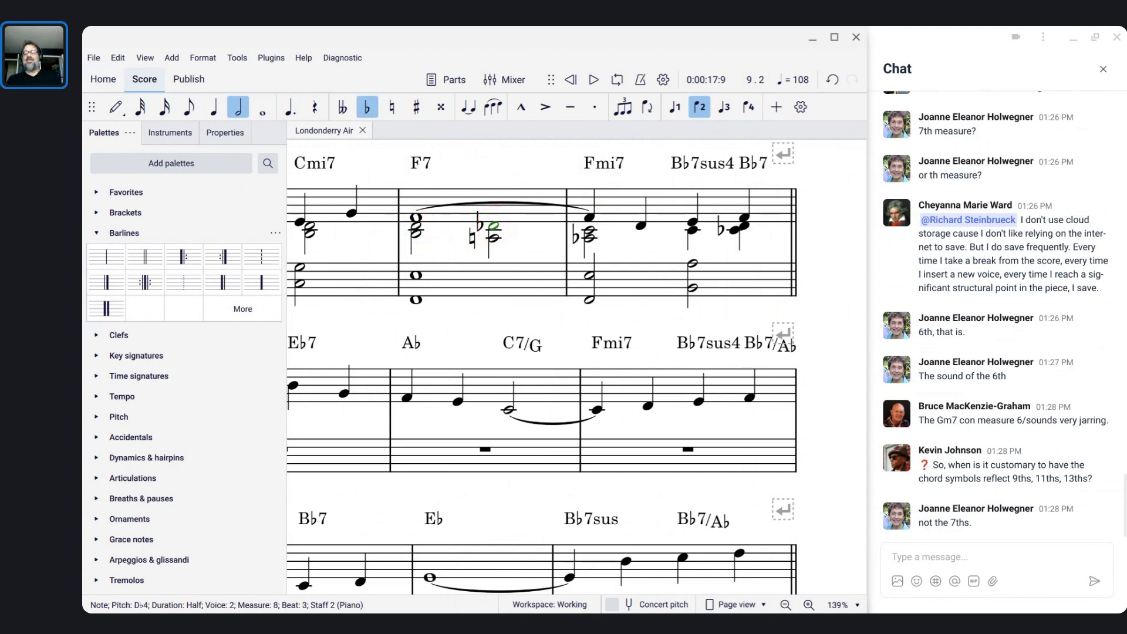
scroll(731, 228, up, 4)
scroll(731, 229, down, 1)
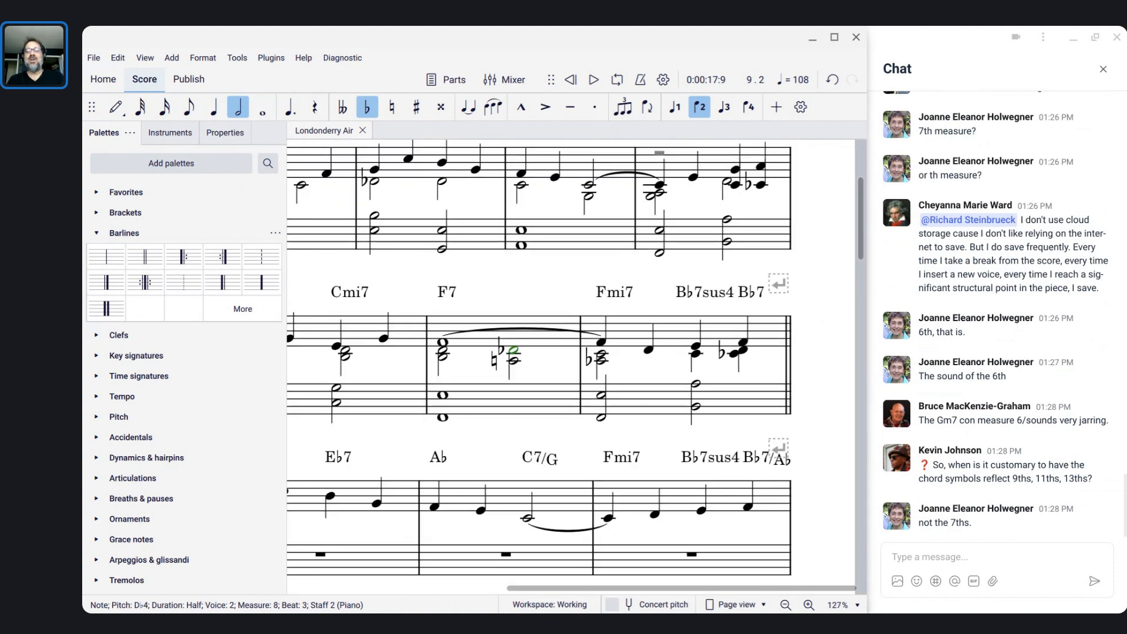
Review the voicings from the pickup through measure 8, comparing the inner notes and melody with the chord symbols.
scroll(731, 229, down, 1)
scroll(732, 229, up, 3)
scroll(731, 229, left, 1)
scroll(731, 229, down, 1)
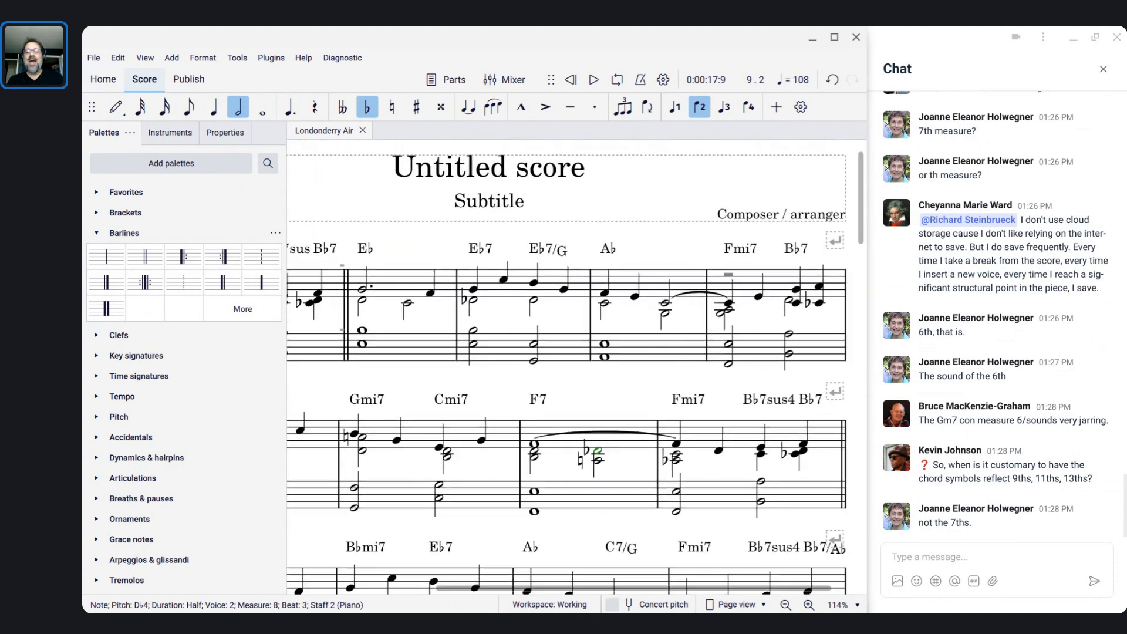
scroll(577, 229, down, 1)
drag(398, 249, 486, 216)
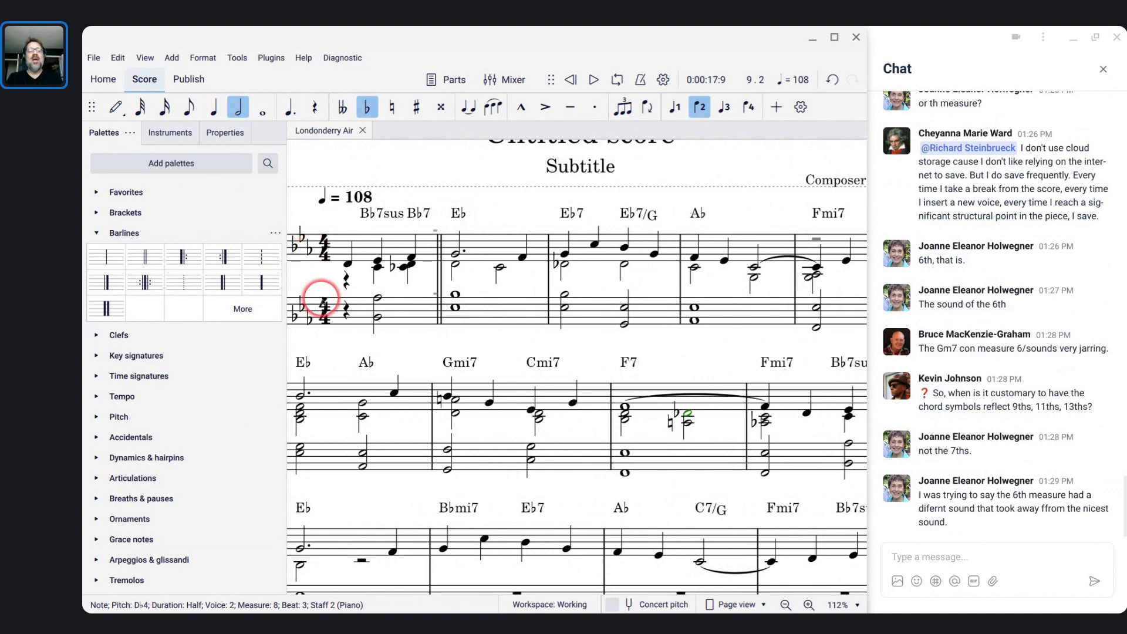
scroll(322, 302, left, 2)
scroll(323, 303, down, 2)
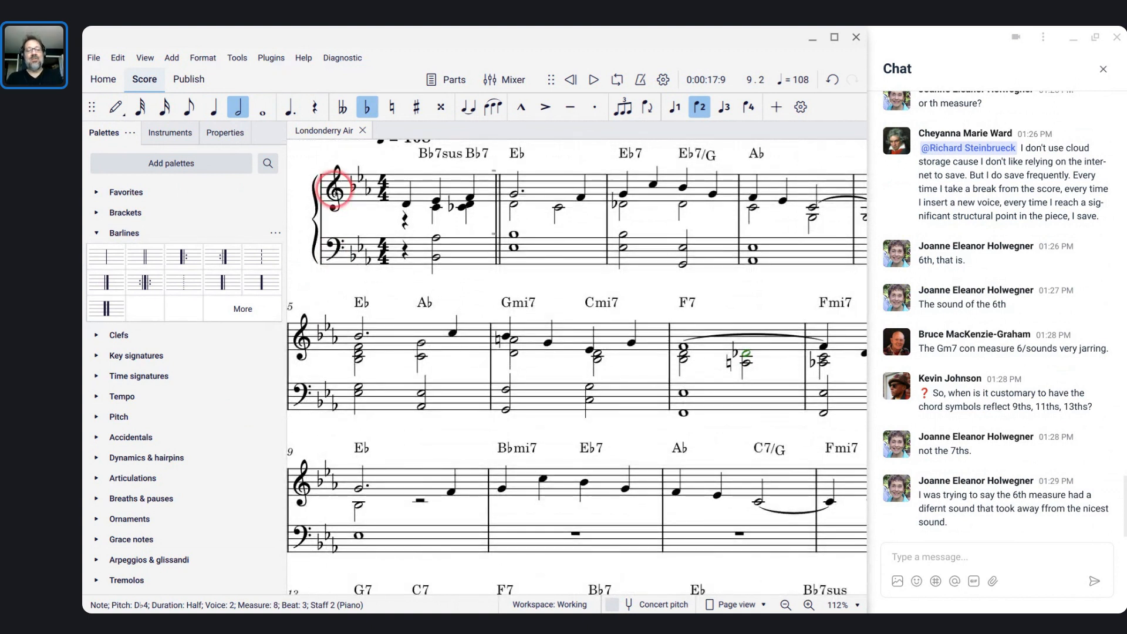
scroll(335, 192, up, 3)
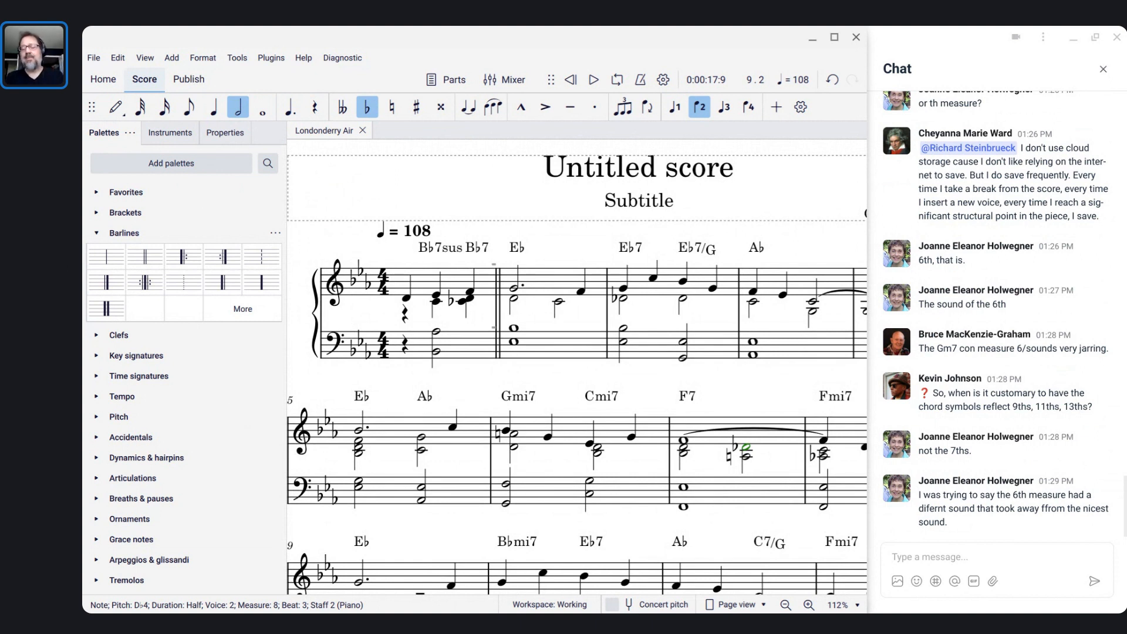
scroll(618, 312, right, 1)
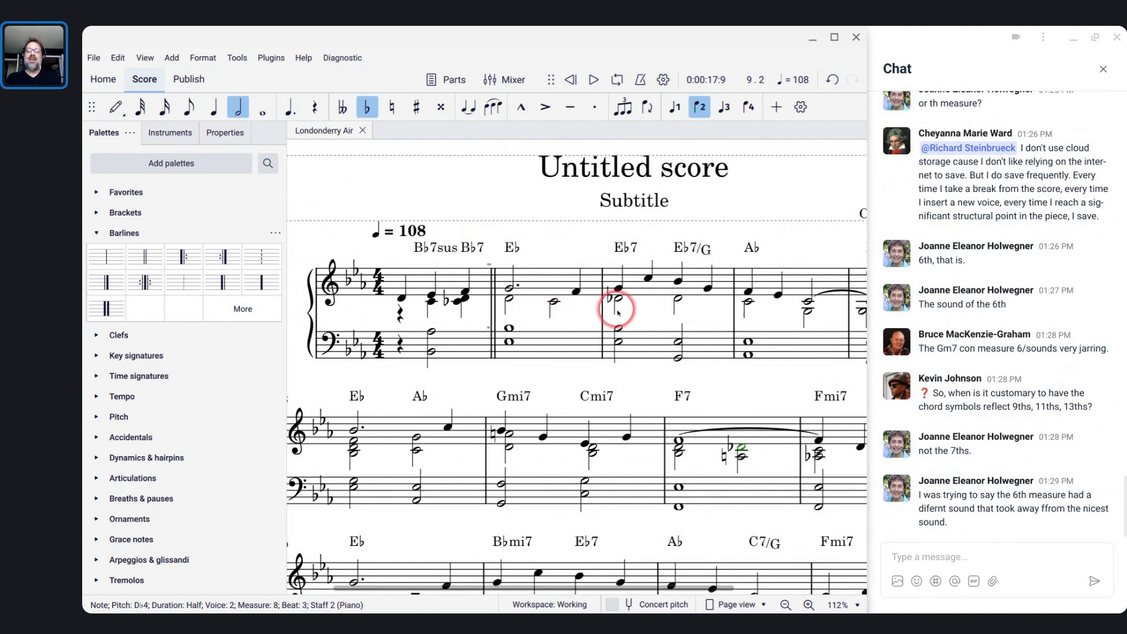
Change the F7 chord symbol on beat 1 of measure 7 to F7sus, add F7 on beat 3, and save the score.
scroll(618, 312, down, 2)
scroll(617, 312, right, 1)
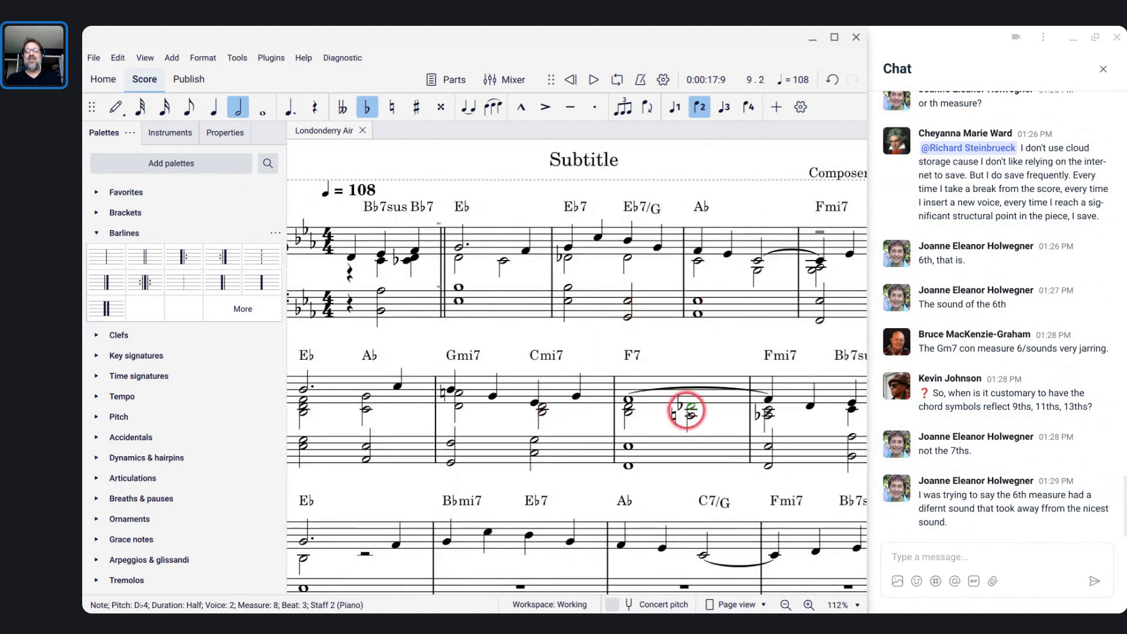
click(631, 356)
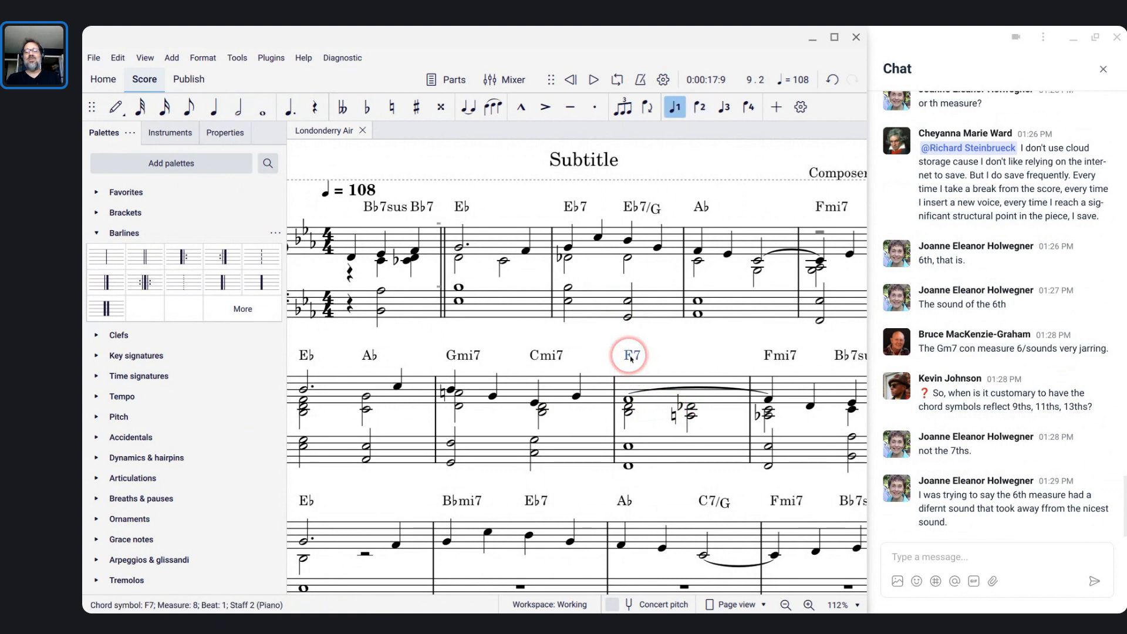
double_click(631, 355)
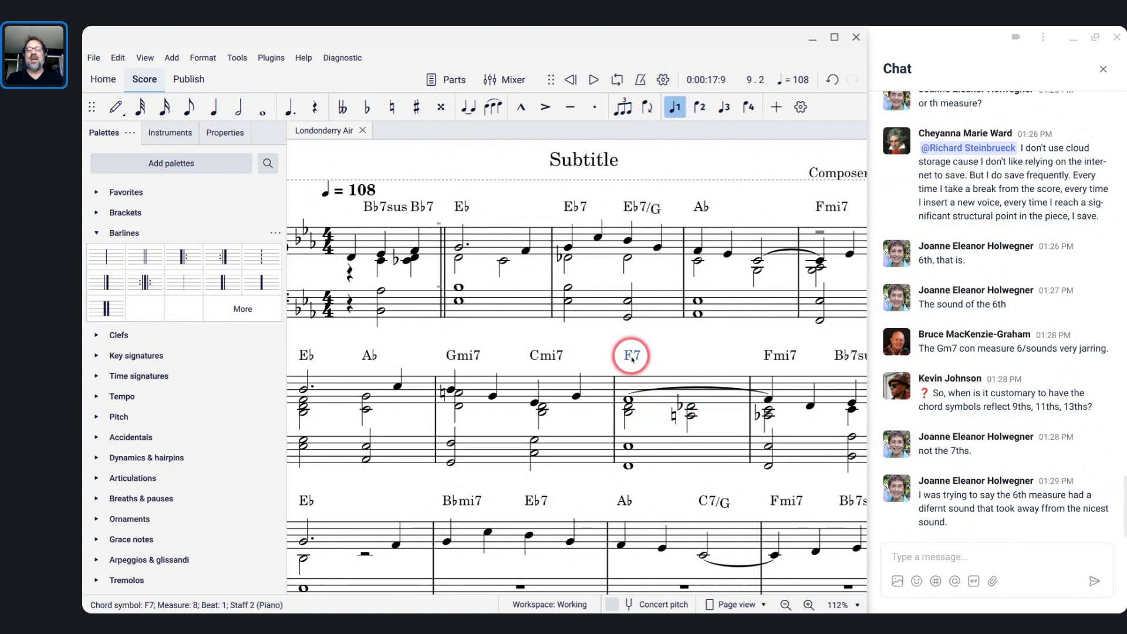
text(sus)
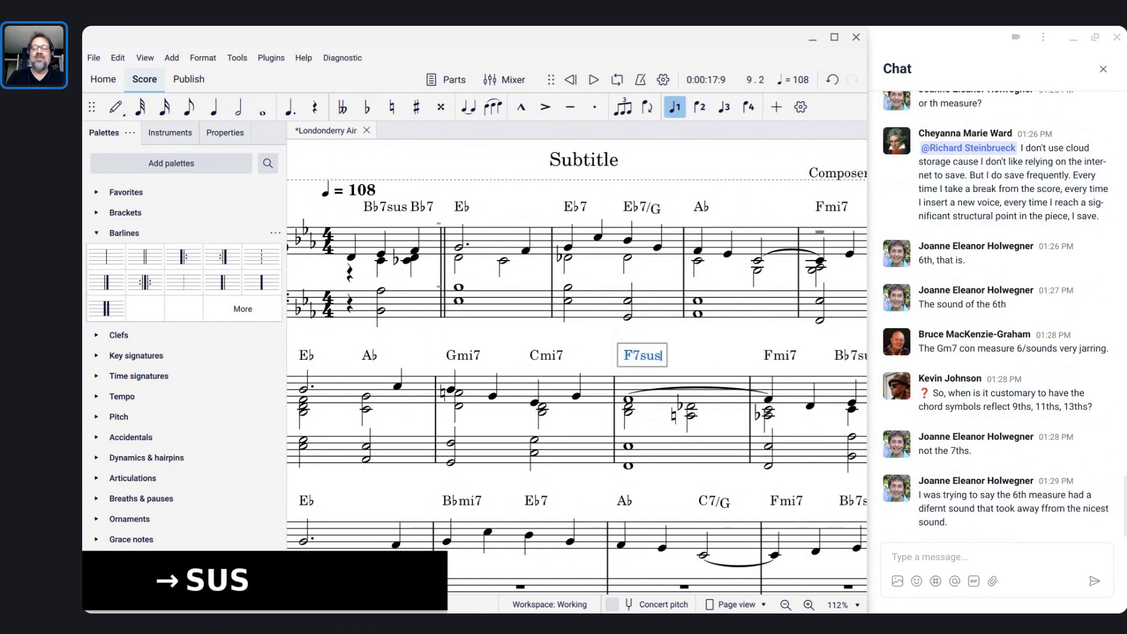
key(space)
key(space)
text(F7)
key(Escape)
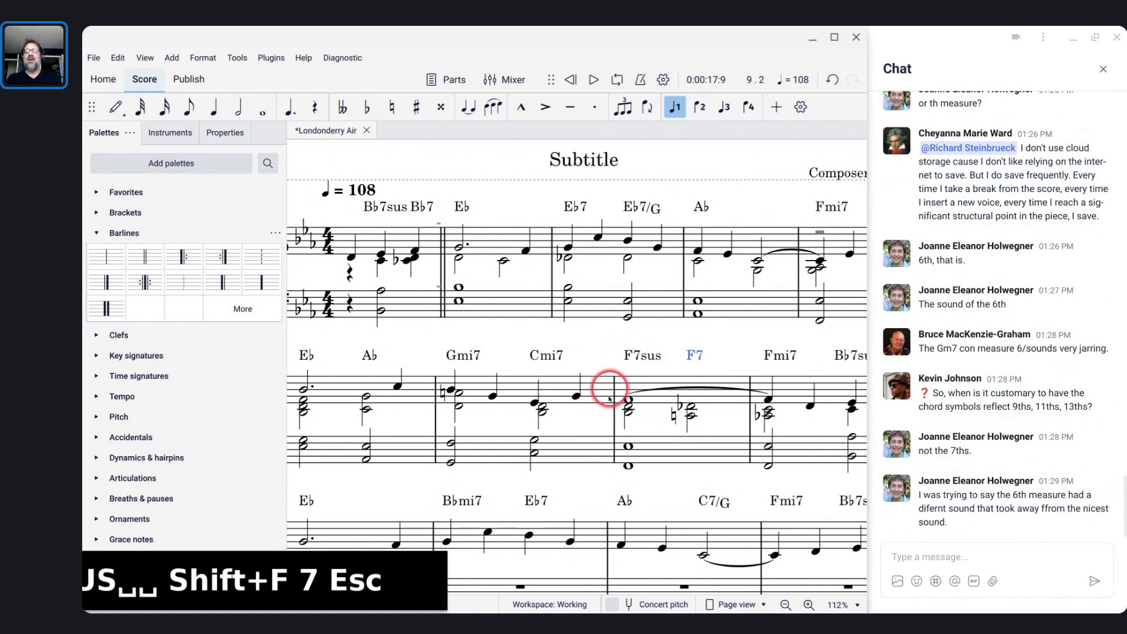
scroll(640, 405, down, 3)
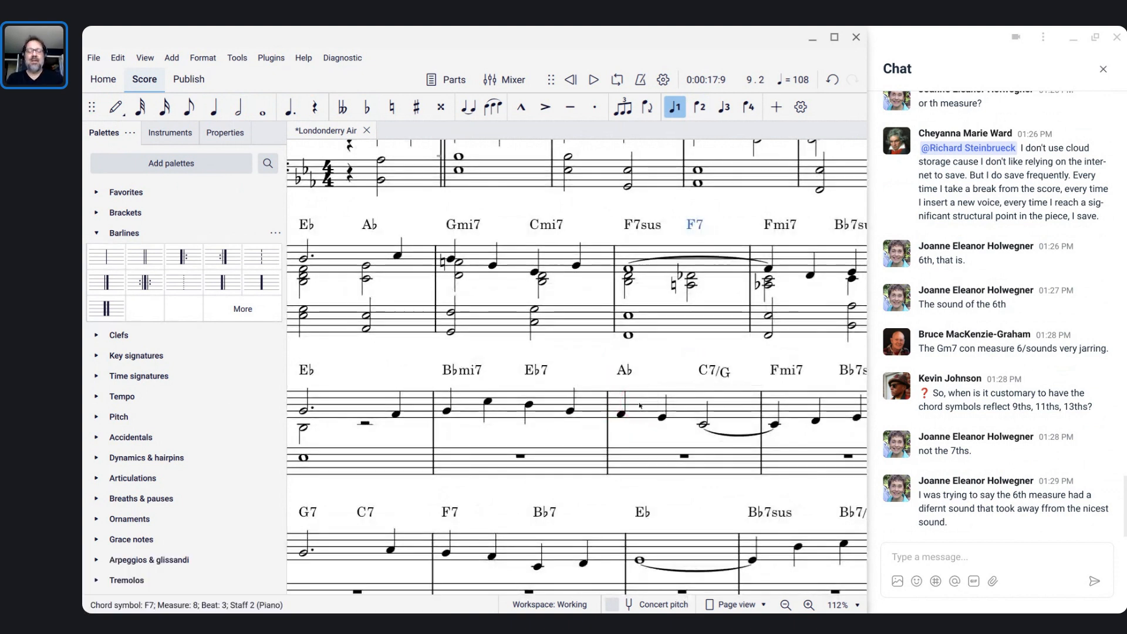
key(ctrl+s)
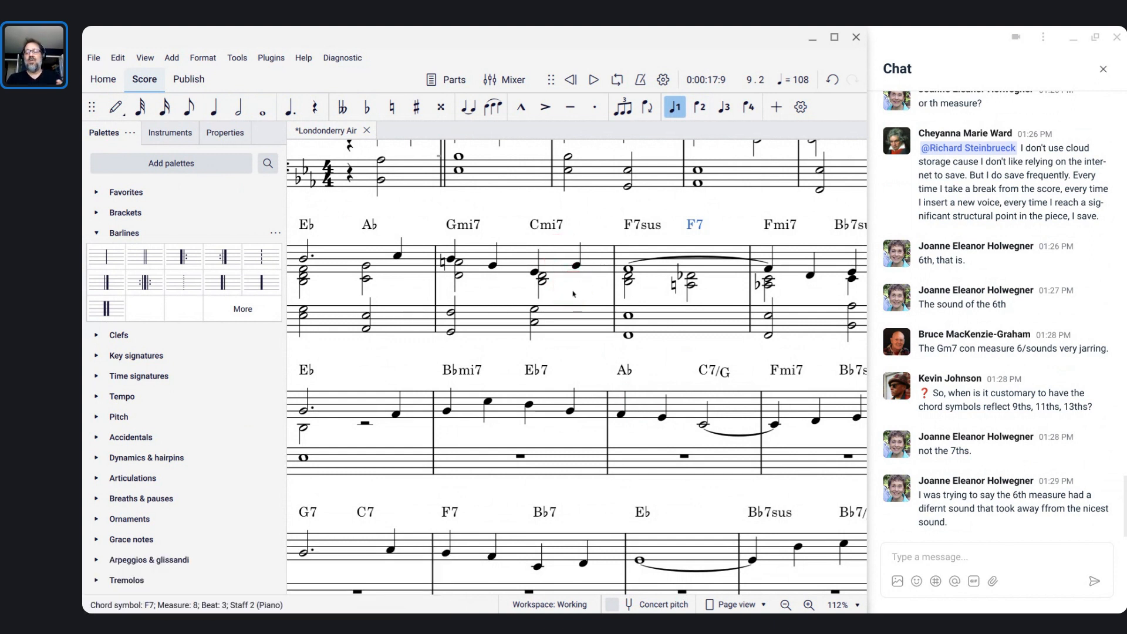
key(ctrl+s)
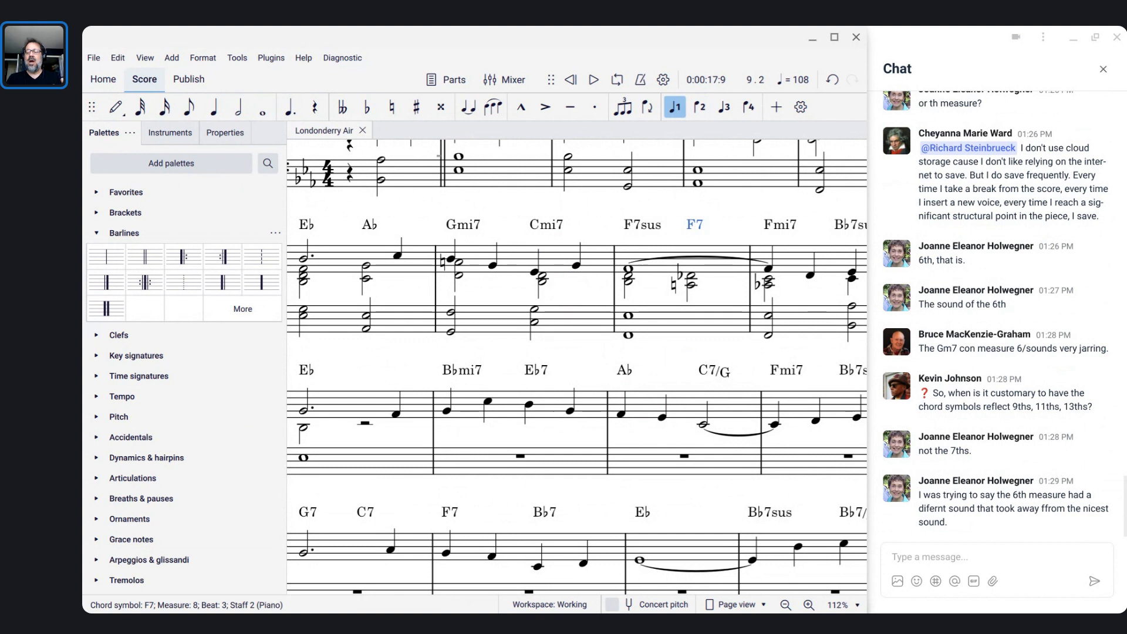
scroll(576, 366, down, 5)
scroll(576, 366, up, 5)
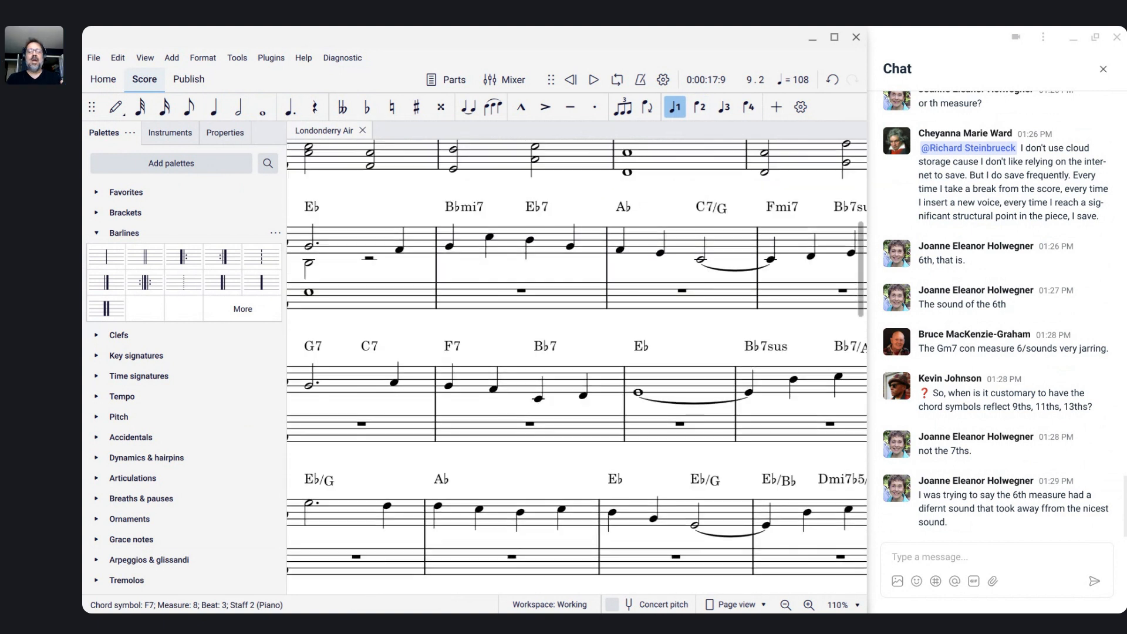
scroll(562, 287, down, 3)
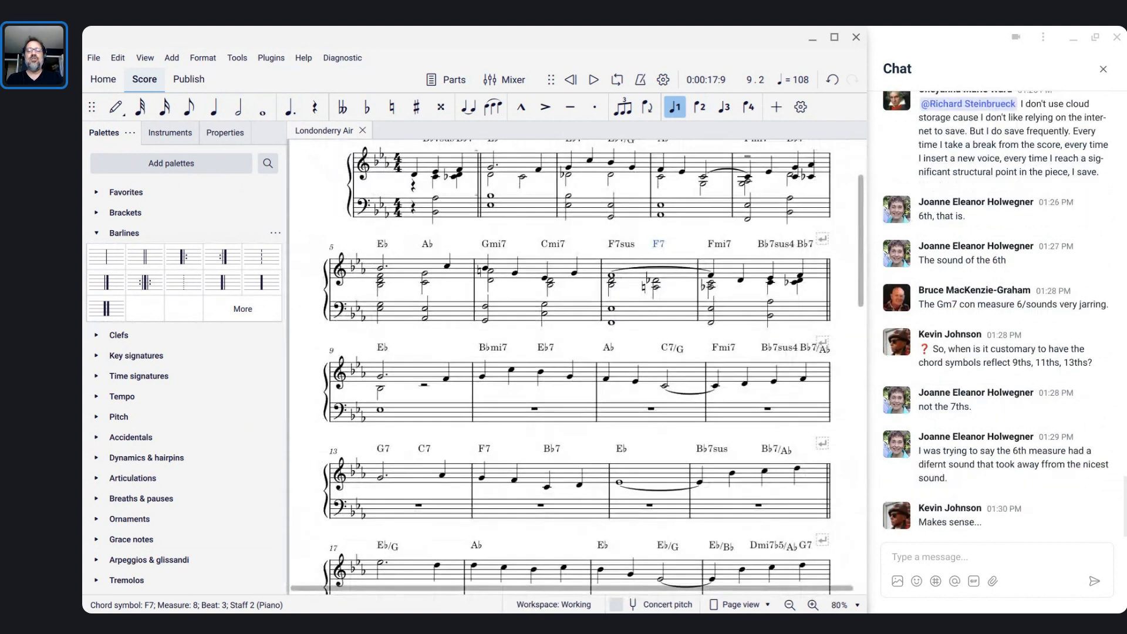
scroll(561, 287, up, 2)
scroll(578, 229, up, 4)
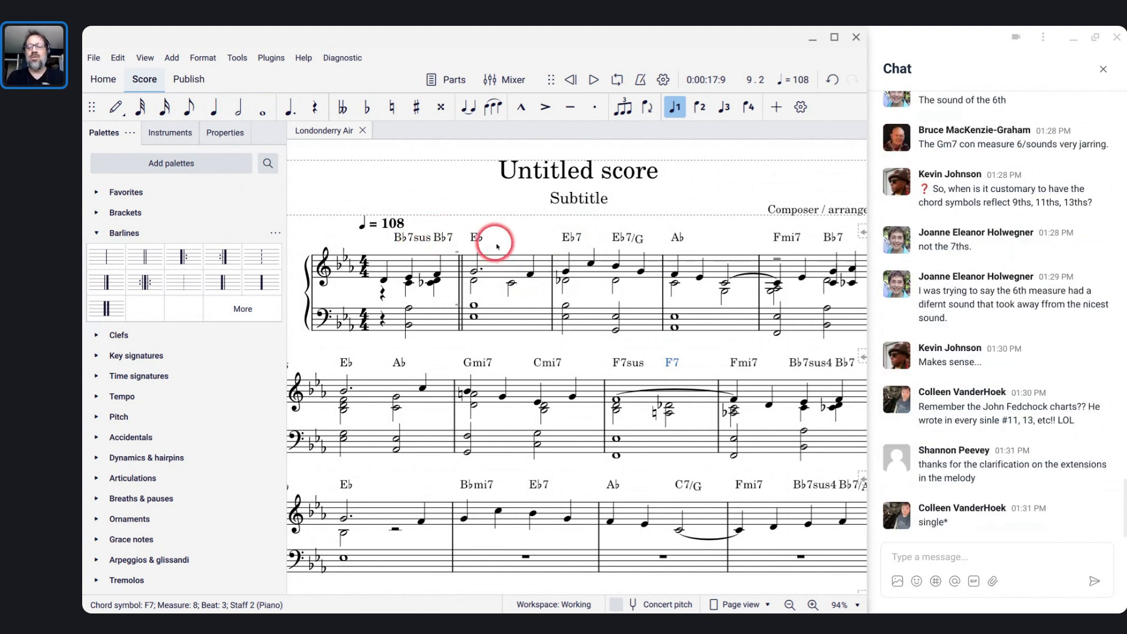
scroll(650, 396, up, 1)
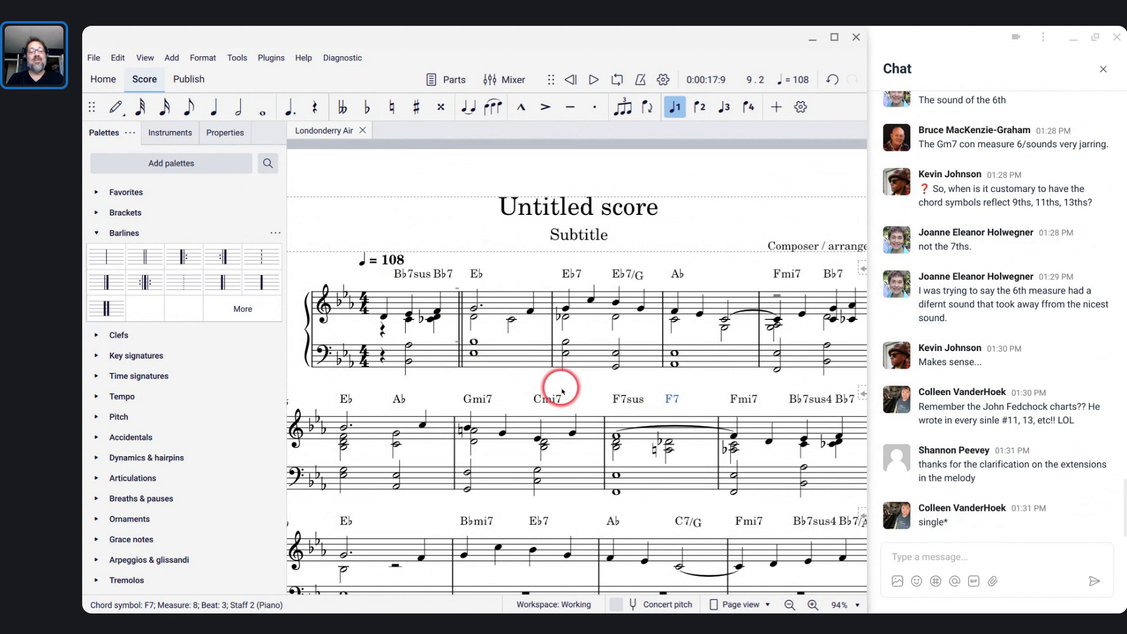
click(366, 310)
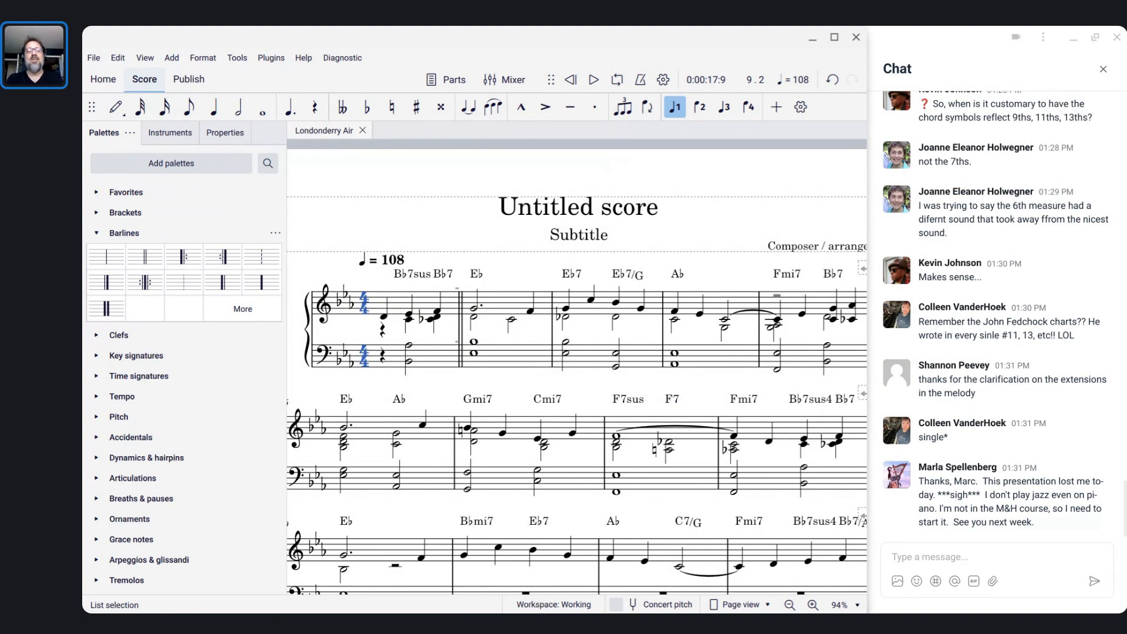
click(338, 306)
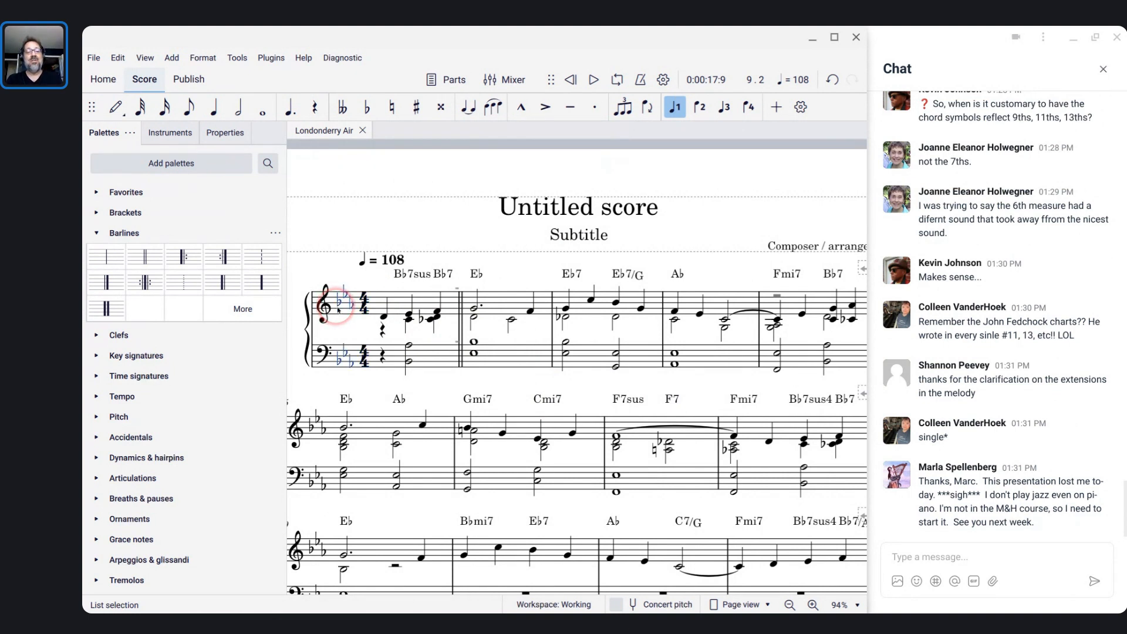
click(365, 309)
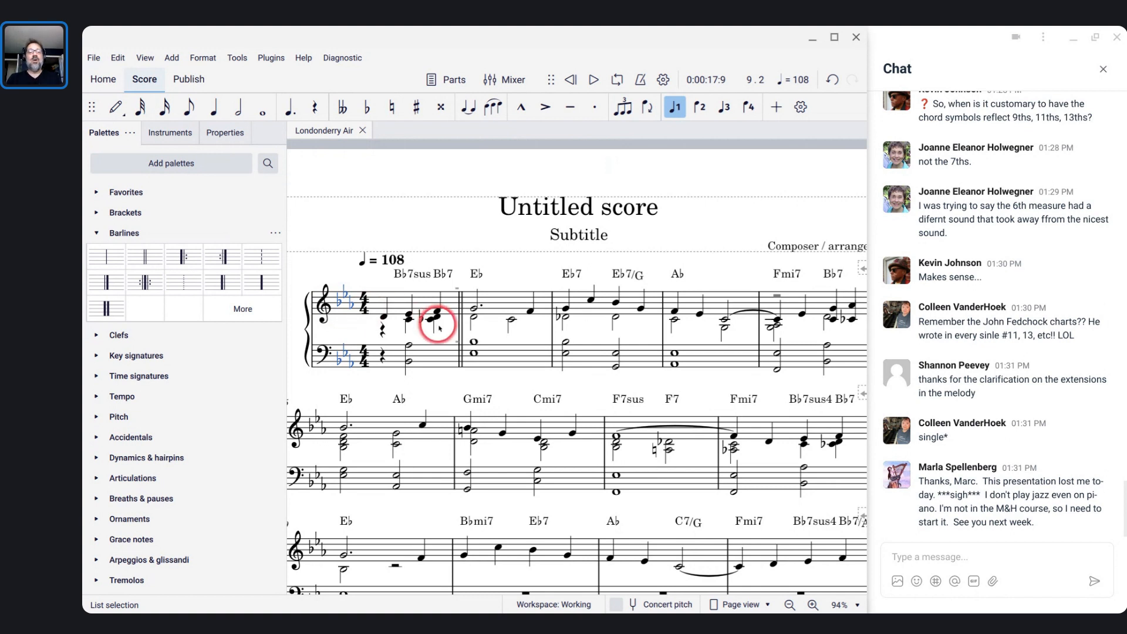
click(365, 309)
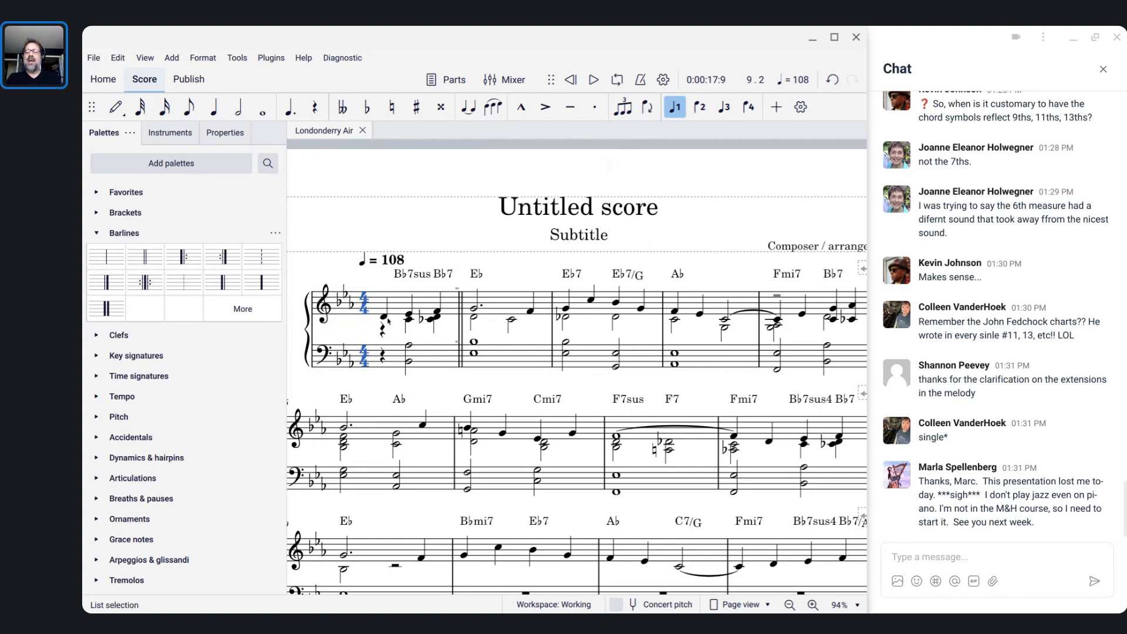
Play back measure 6 from the Gmi7 chord through Cmi7, then stop playback.
click(636, 440)
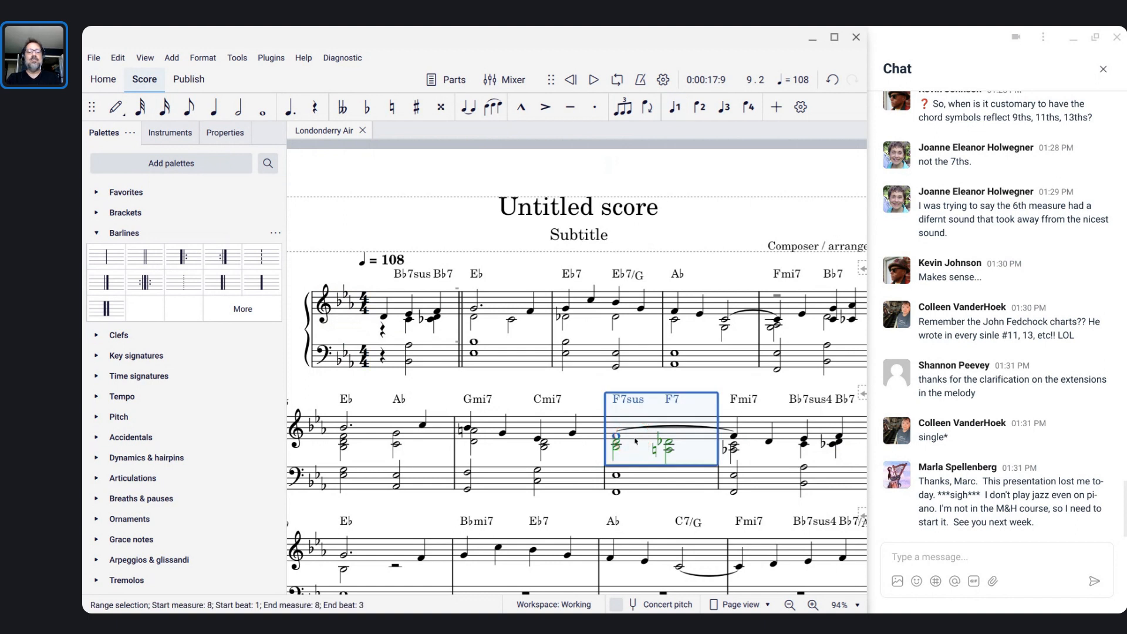
scroll(635, 441, left, 2)
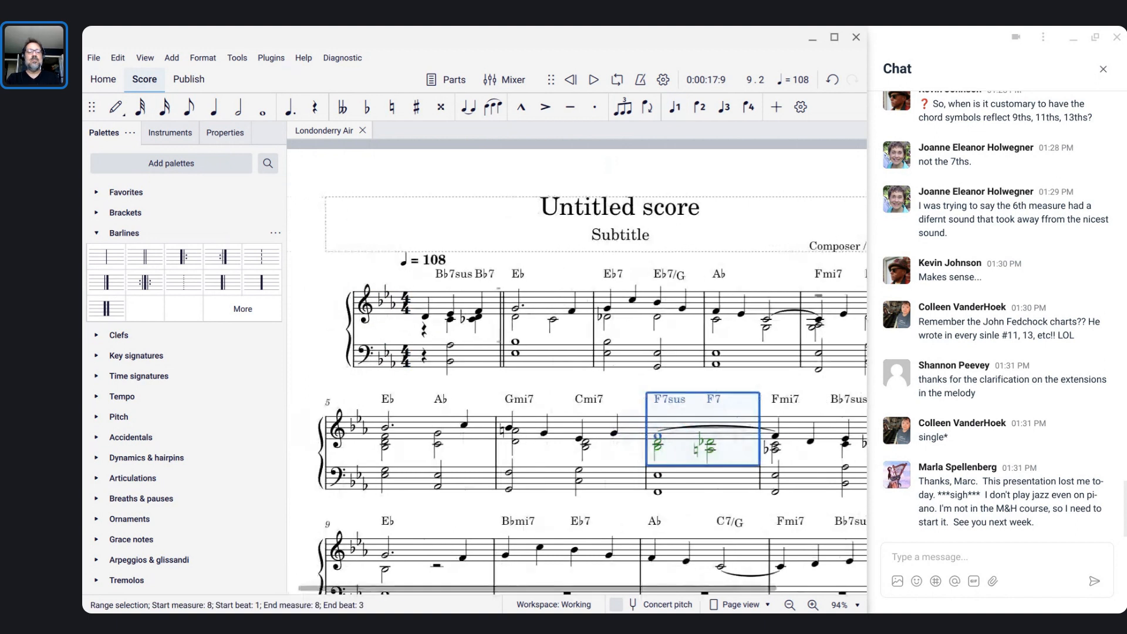
click(517, 430)
key(space)
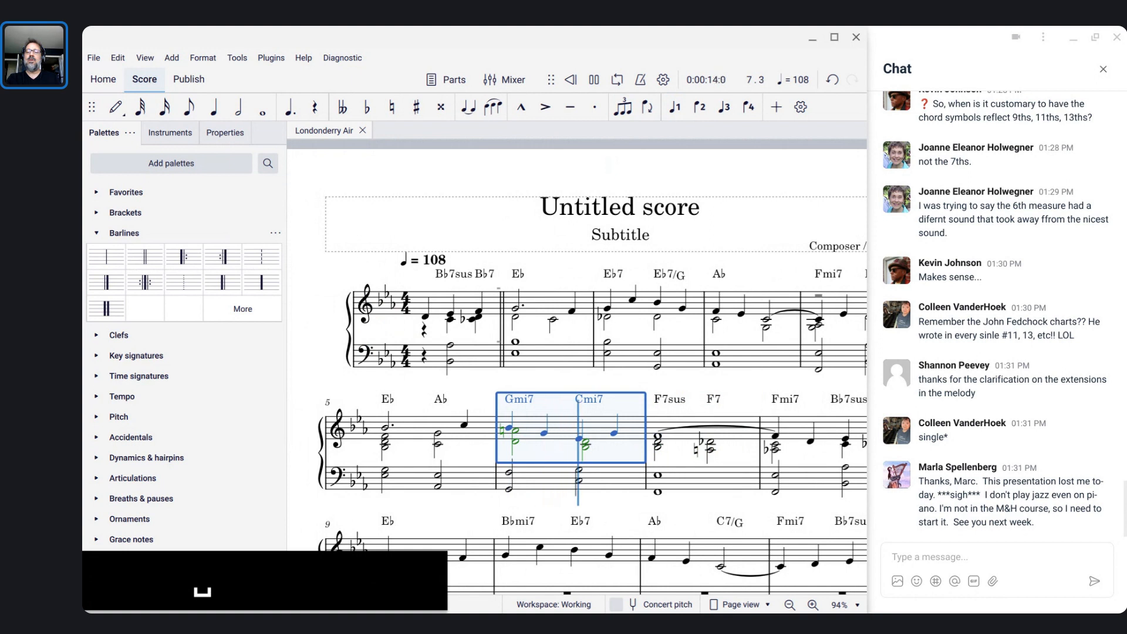
key(space)
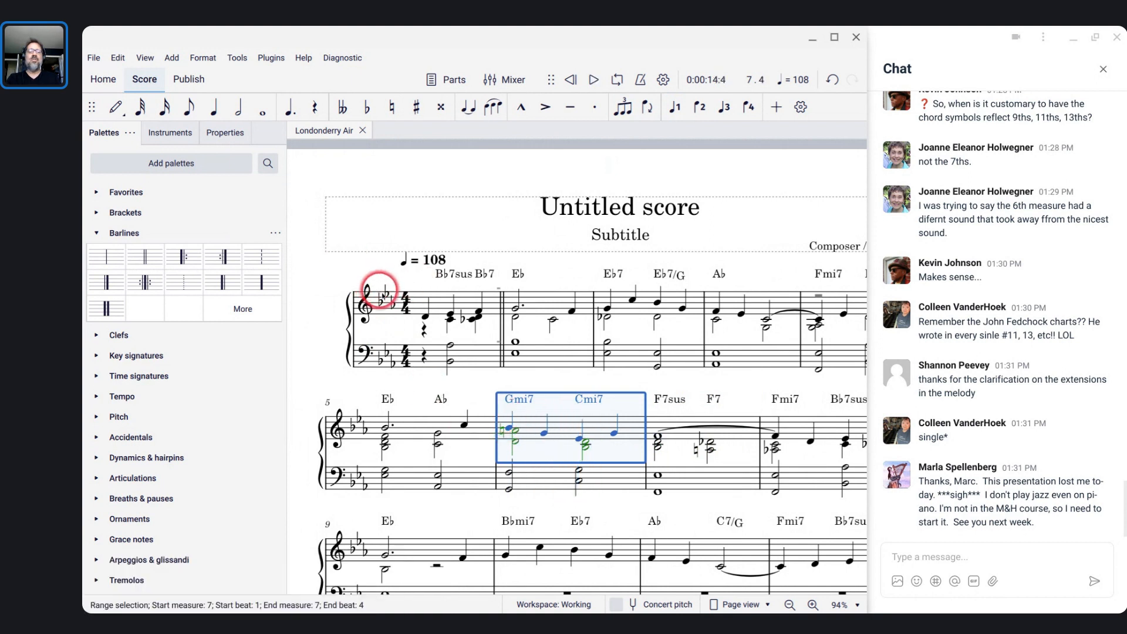
Play back the score from the opening key signature through the E♭ chord in measure 9, then stop.
click(385, 296)
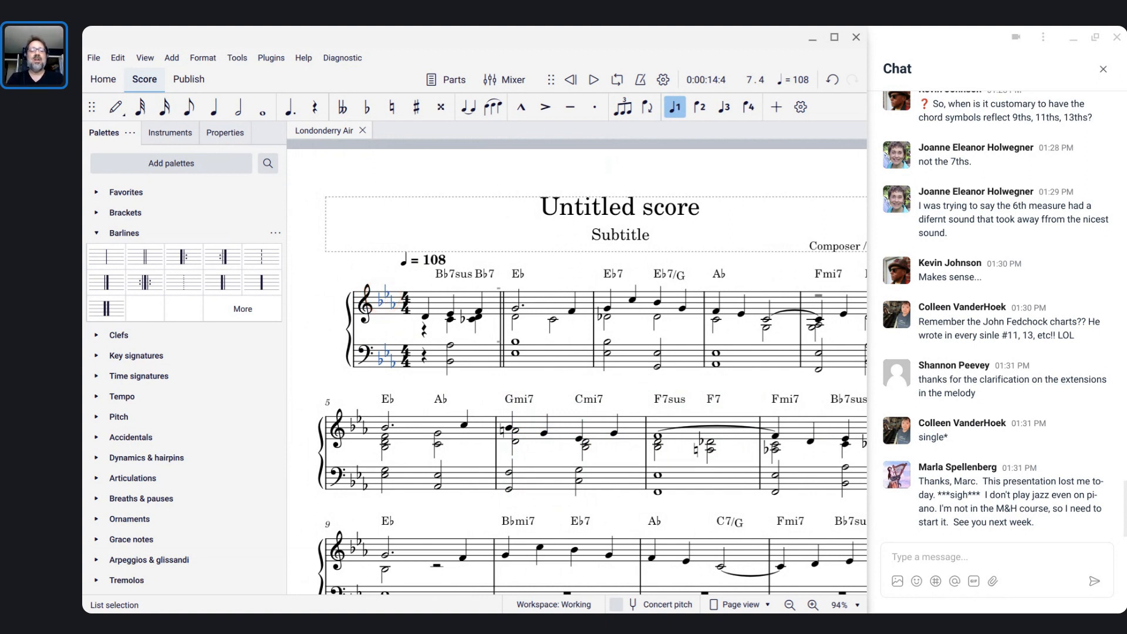
key(ctrl+plus)
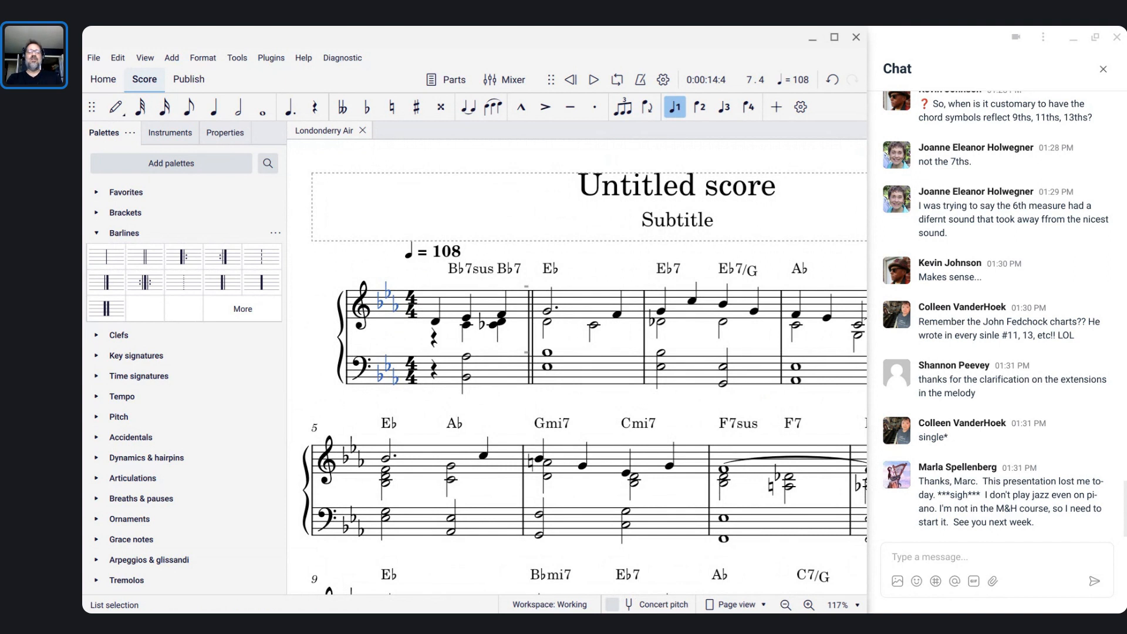
key(space)
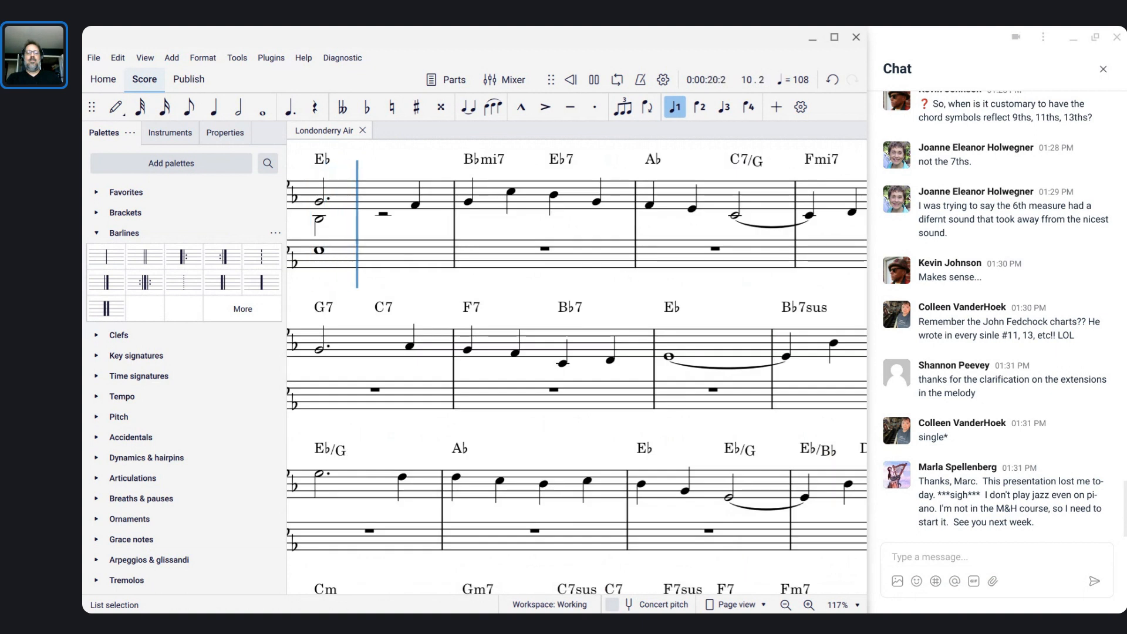
key(space)
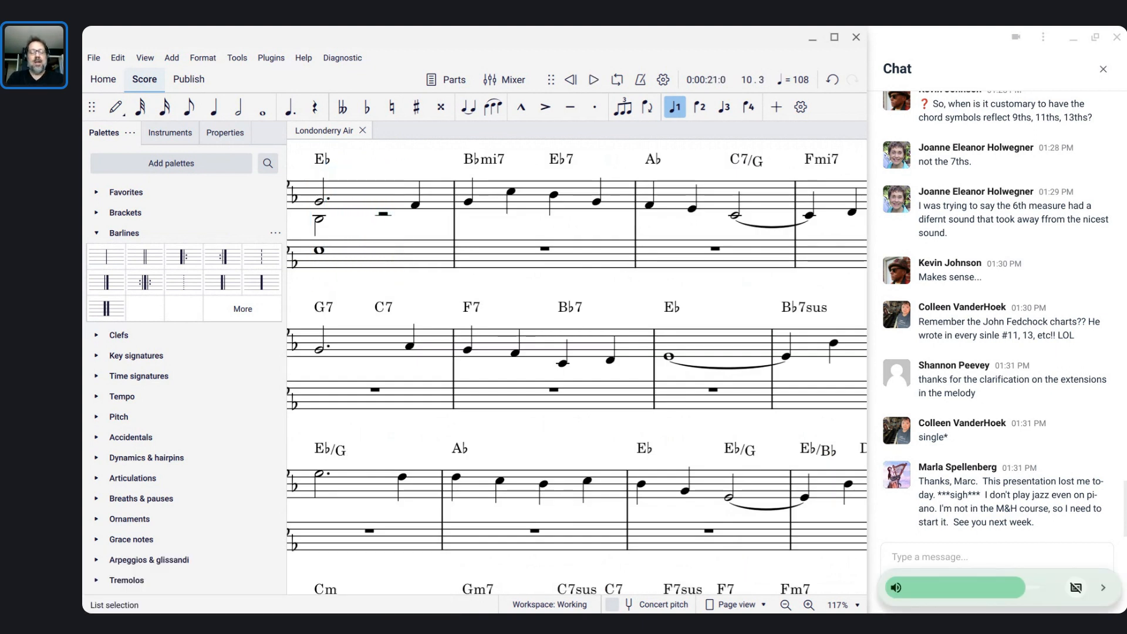
Return to the opening of the Londonderry Air score and save it.
scroll(376, 388, down, 4)
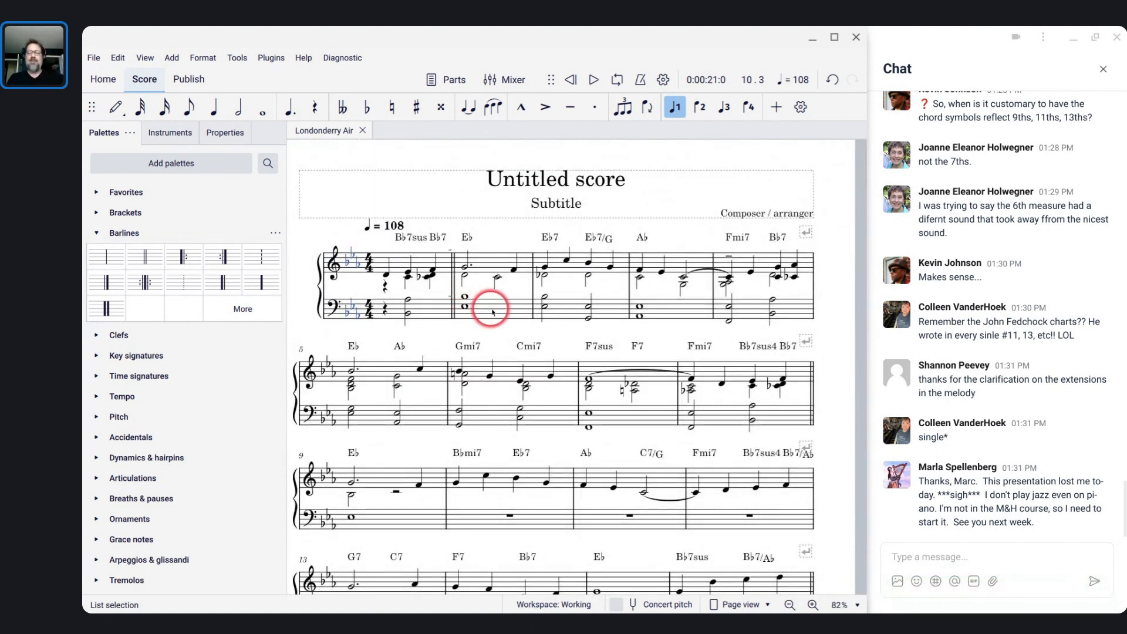
click(555, 315)
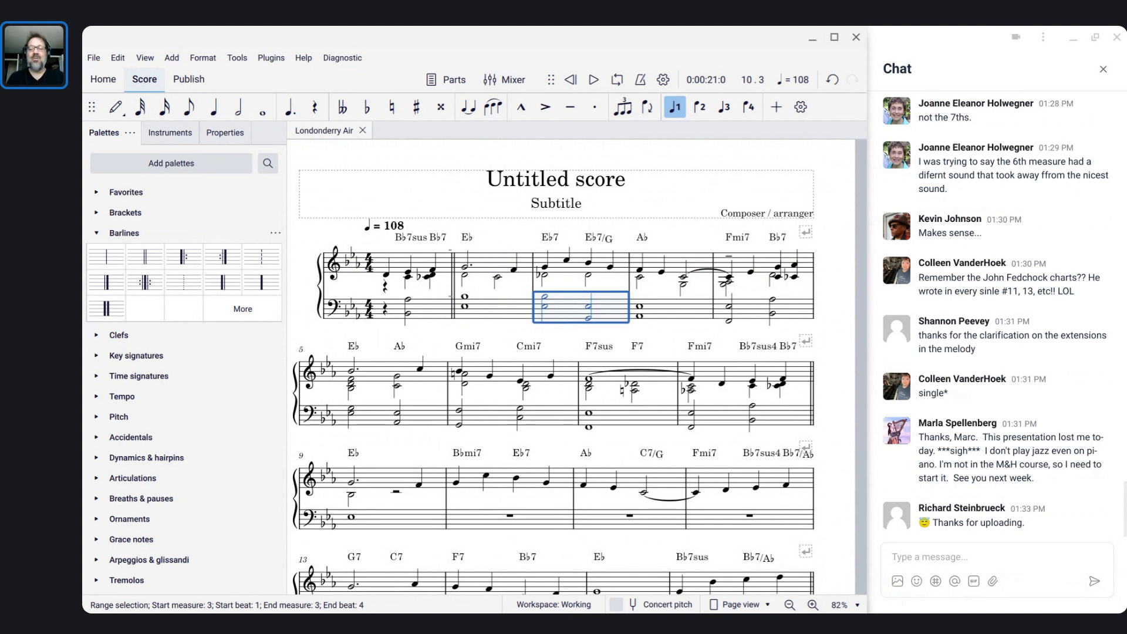
key(ctrl+s)
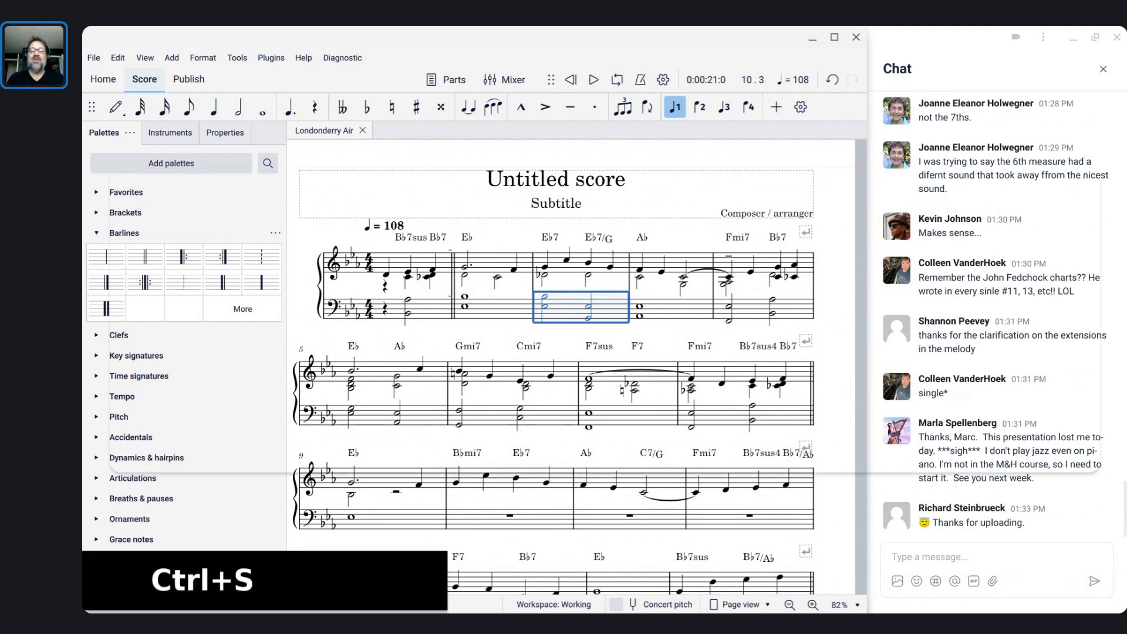
Switch to the MuseScore Café theme music score and start playback from its beginning.
key(alt+Tab)
key(alt+Tab)
key(alt+Tab)
key(space)
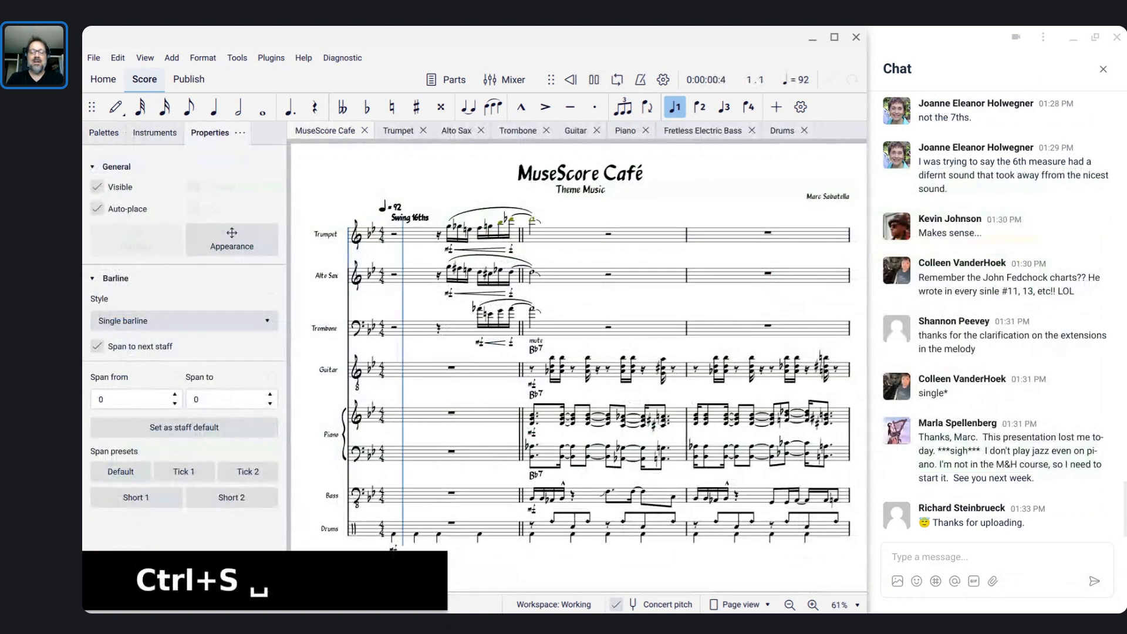
Switch to the Terminal, open a second session and run set-sample-rate 44100.
key(alt+Tab)
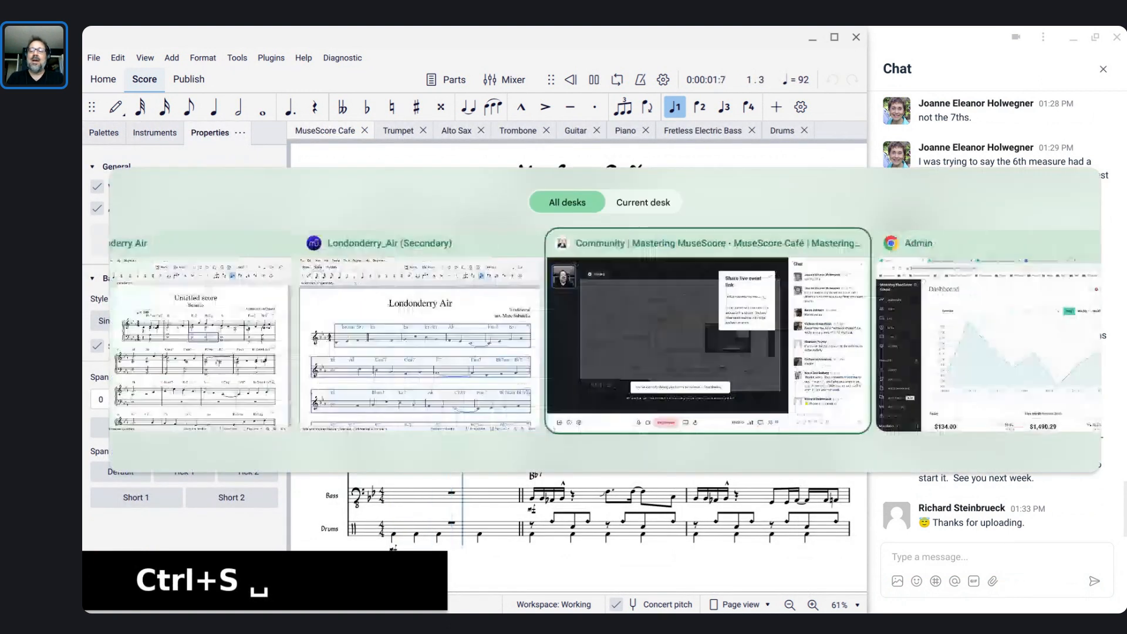
key(alt+Tab)
key(alt+Tab)
key(alt+Tab)
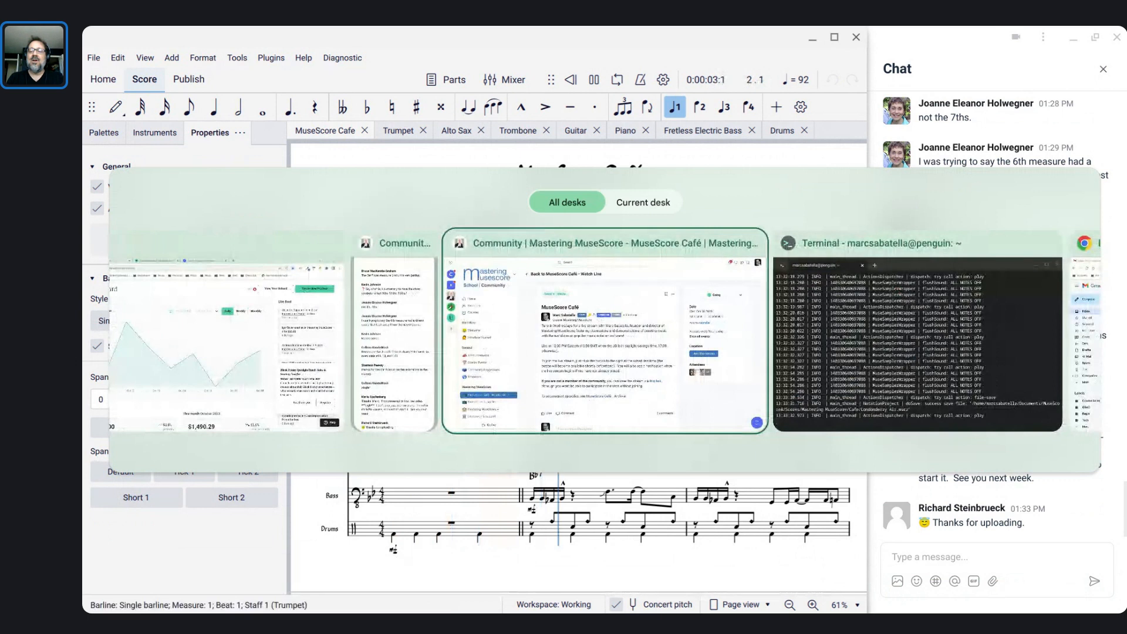
key(alt+Tab)
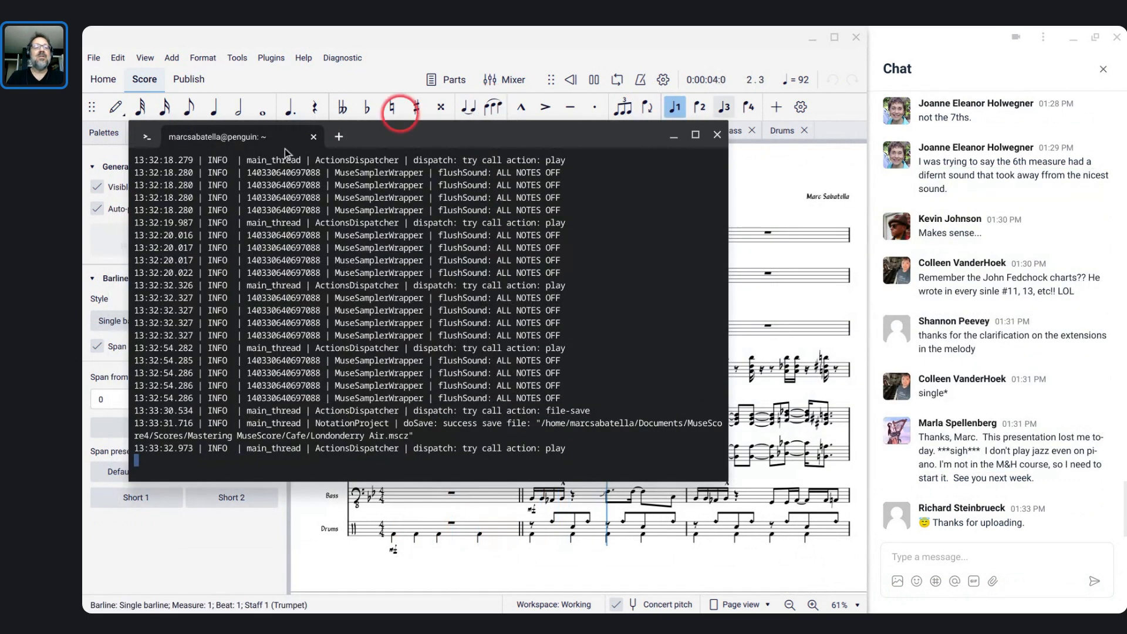
click(337, 139)
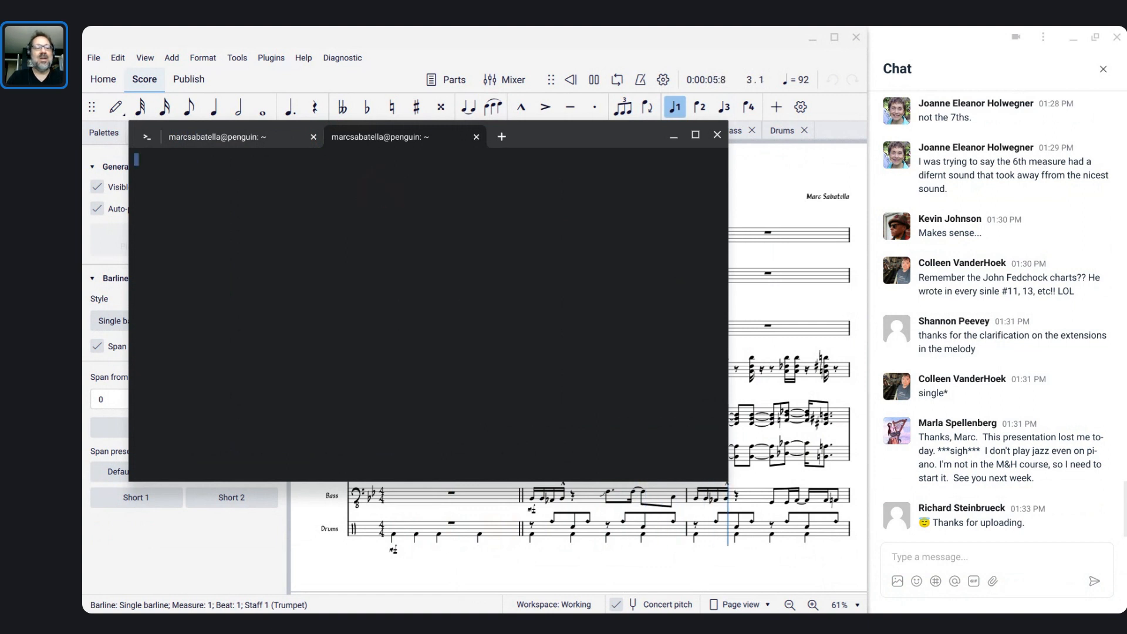
text(set-s)
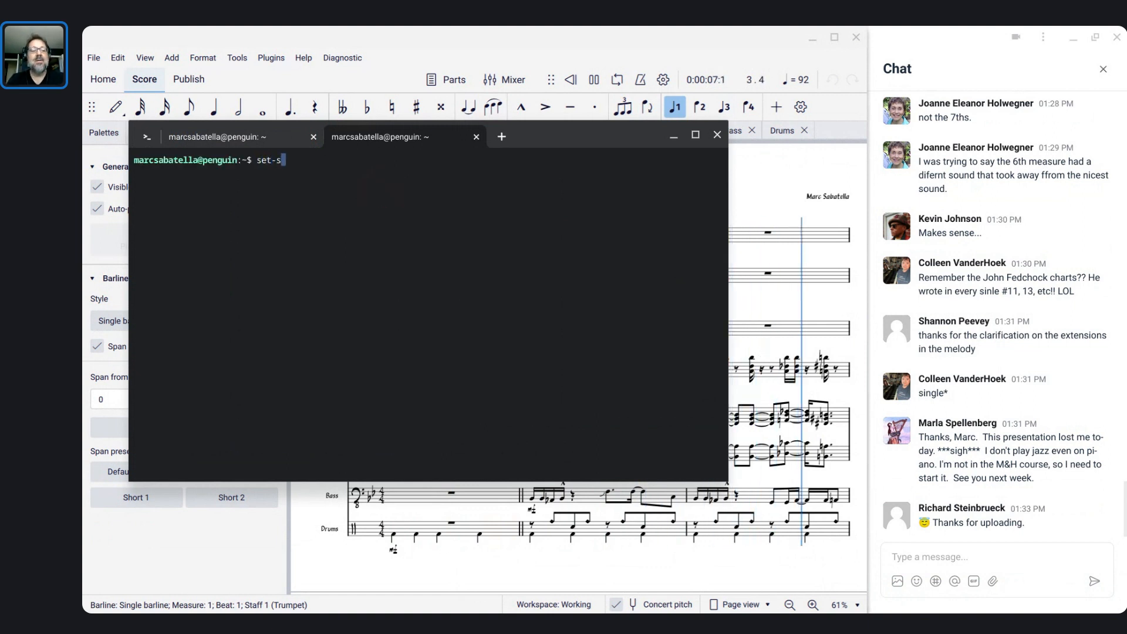
text(ample-rate 44100)
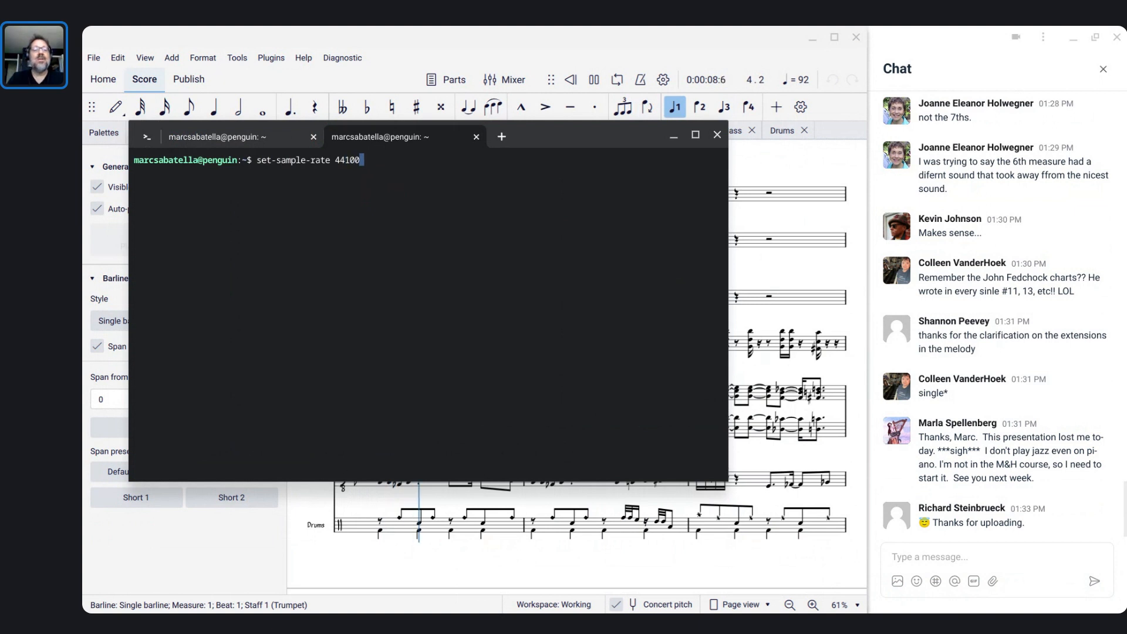
key(Return)
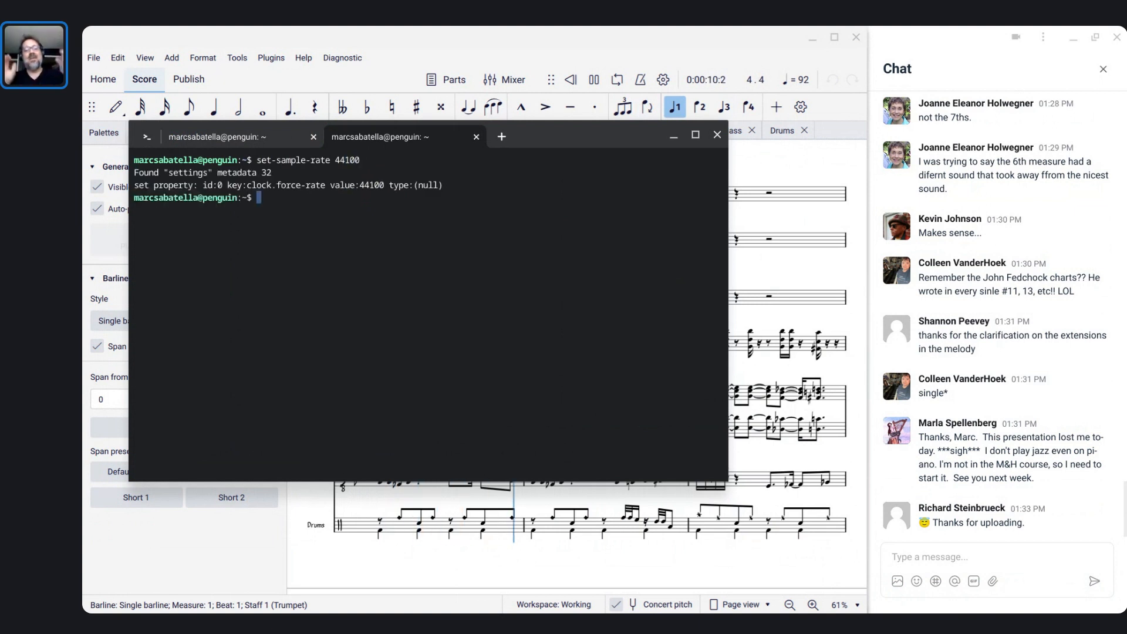
Return to the MuseScore Café theme music score and stop its playback at the end of the piece.
key(alt+Tab)
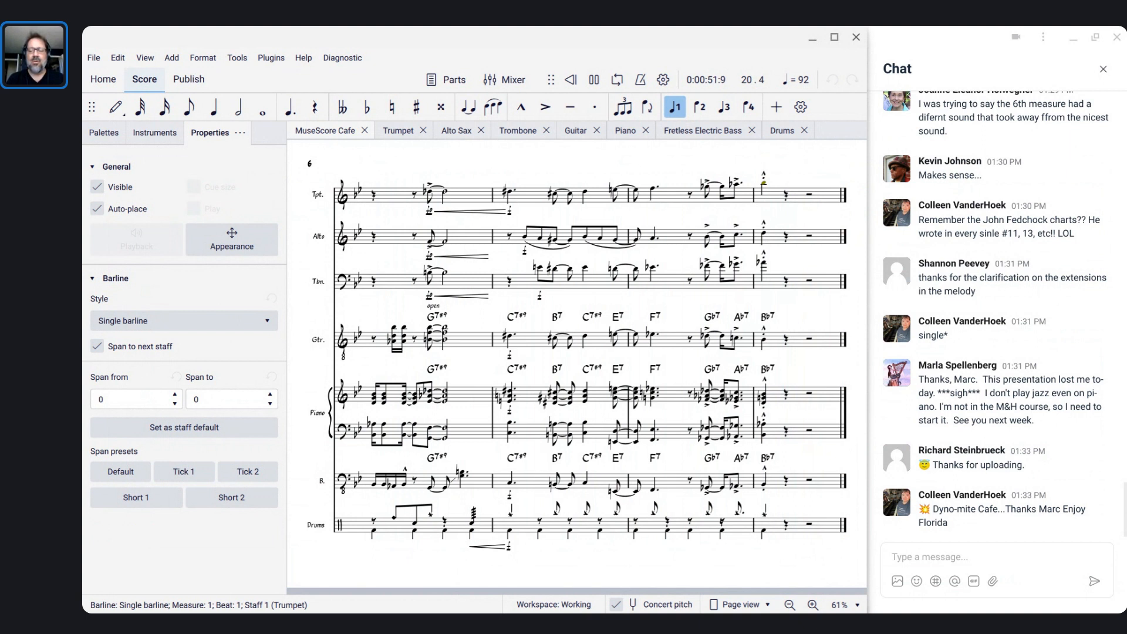
key(space)
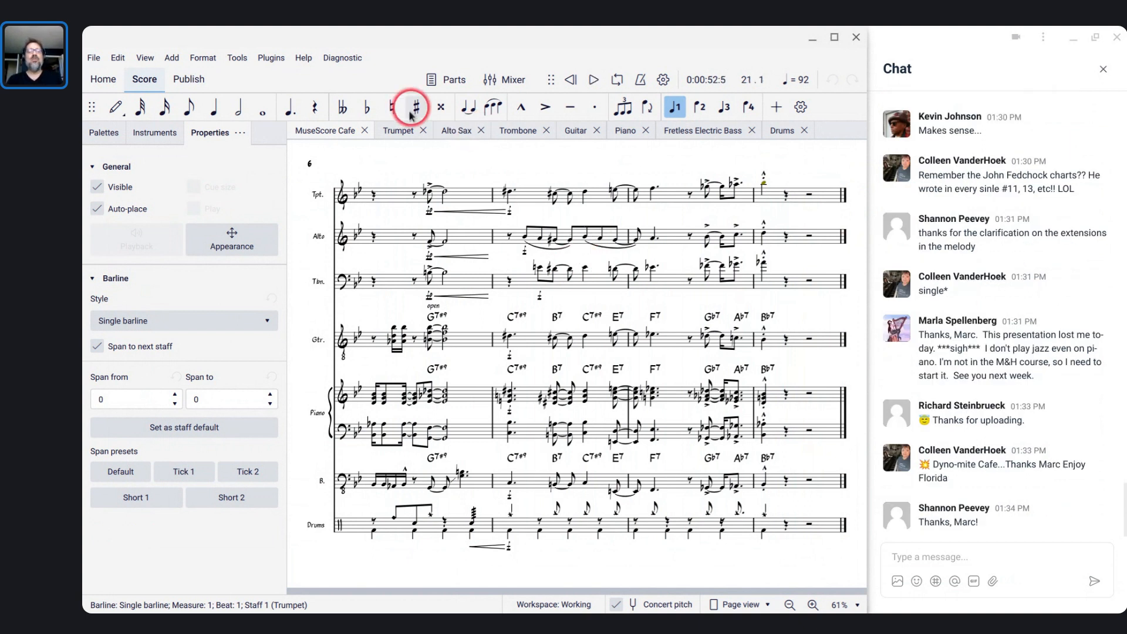
click(380, 165)
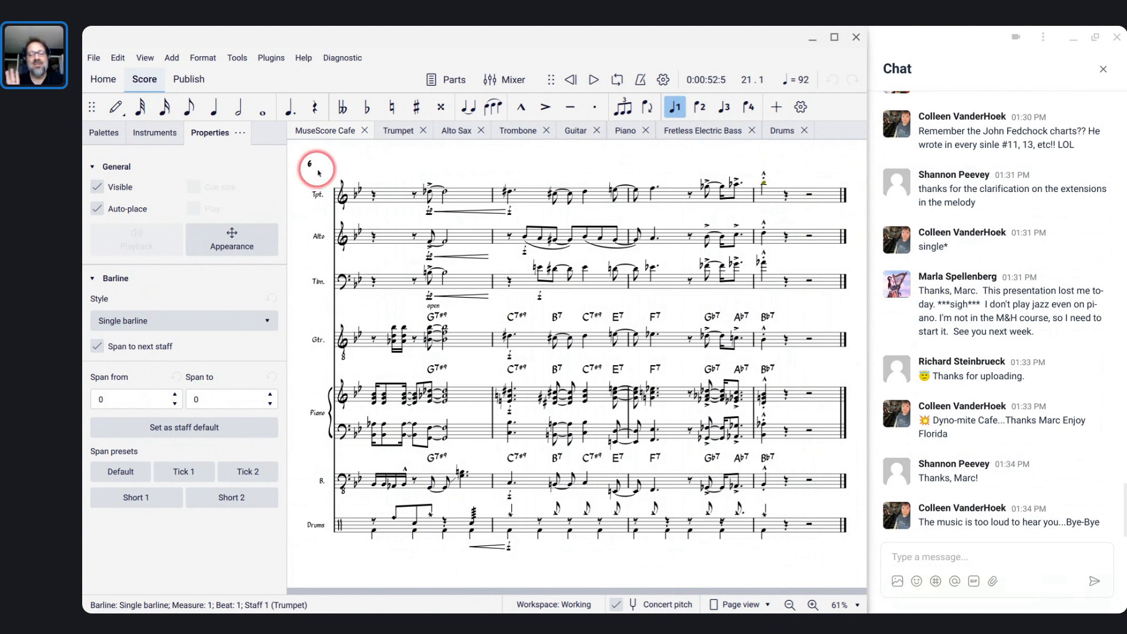
Switch to the live event window in the community site and end the stream for all participants.
key(alt+Tab)
key(alt+Tab)
key(alt+Tab)
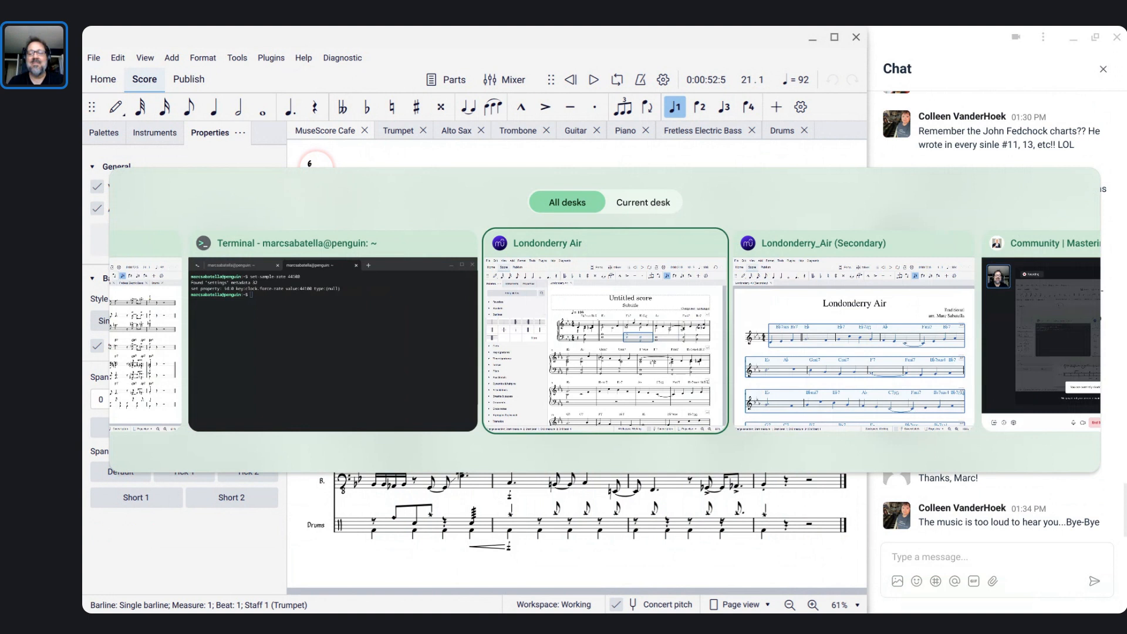
key(alt+Tab)
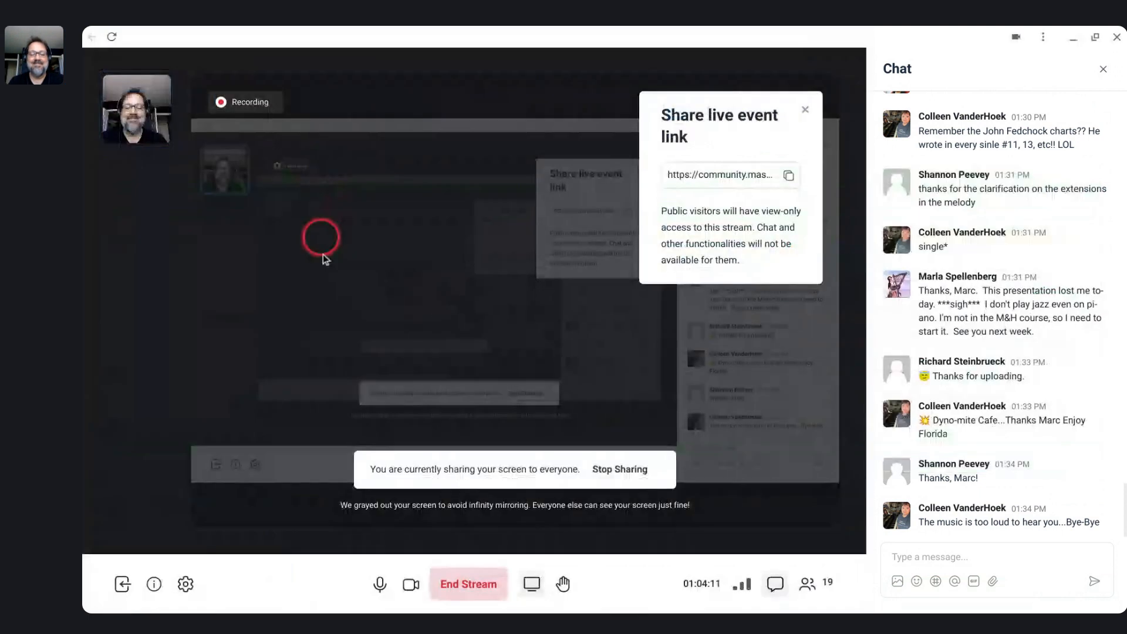
click(454, 583)
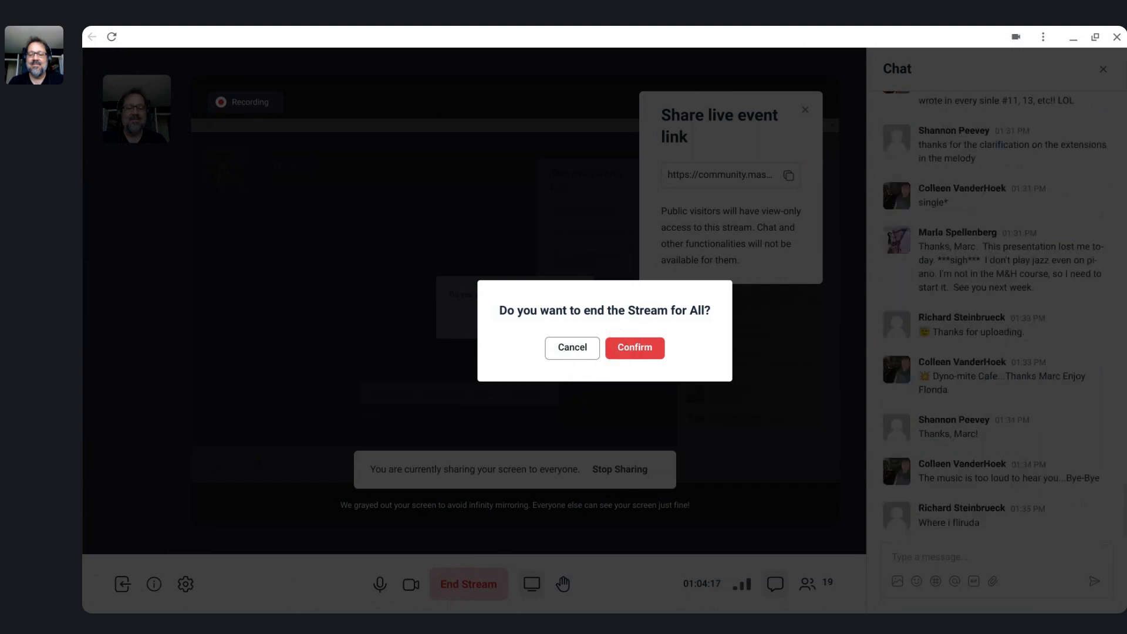
click(625, 347)
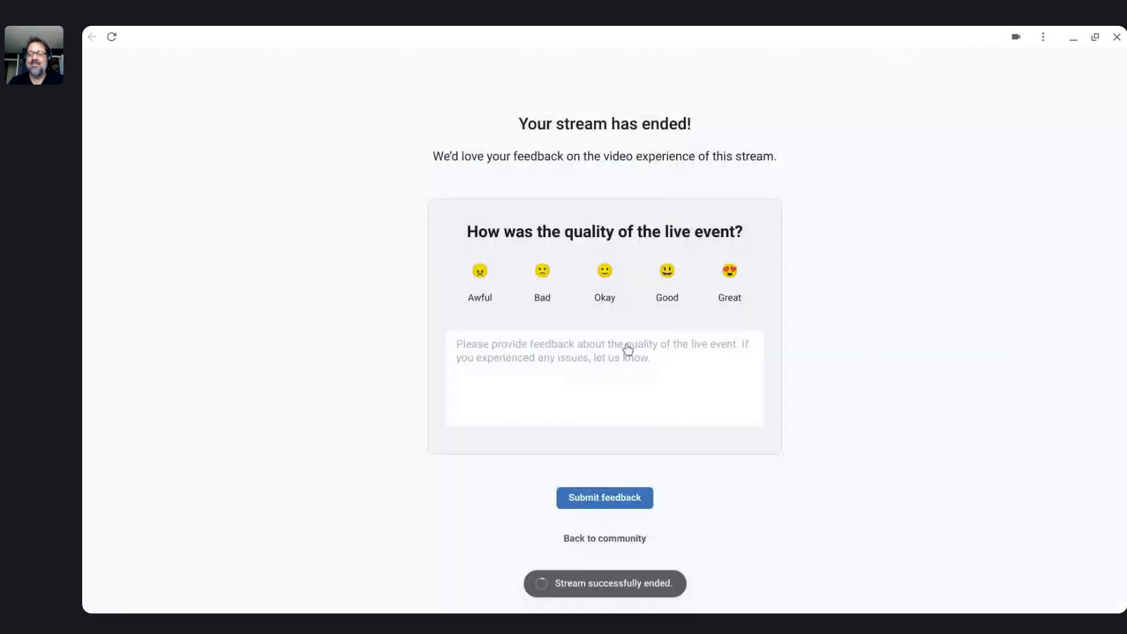